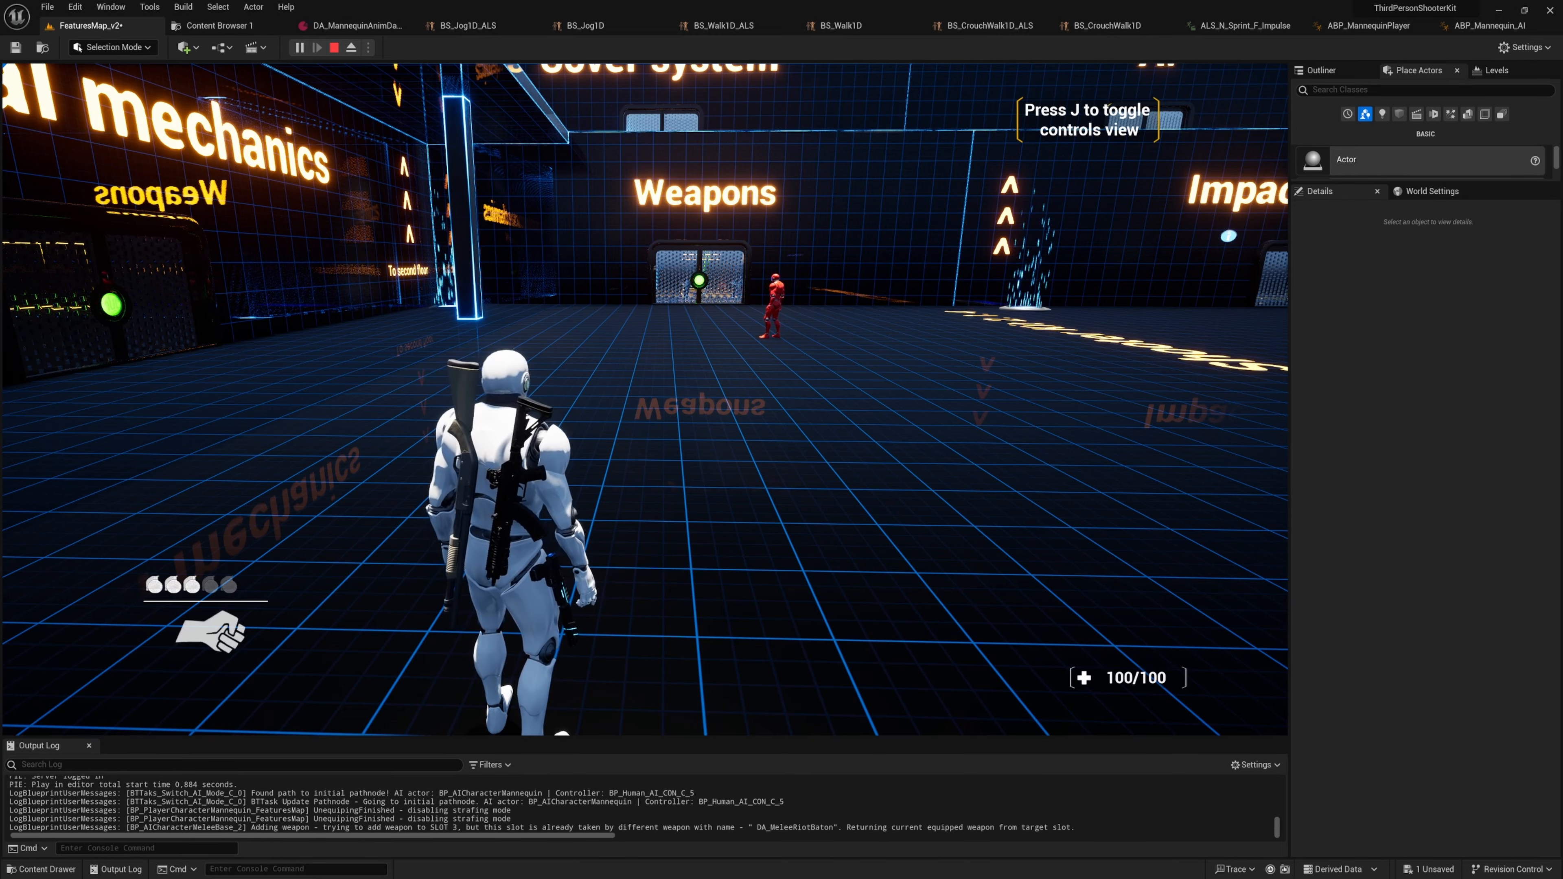
# - Play-test the character's locomotion around the Weapons area, both unarmed and with the Automatic Rifle equipped
pyautogui.press('w')
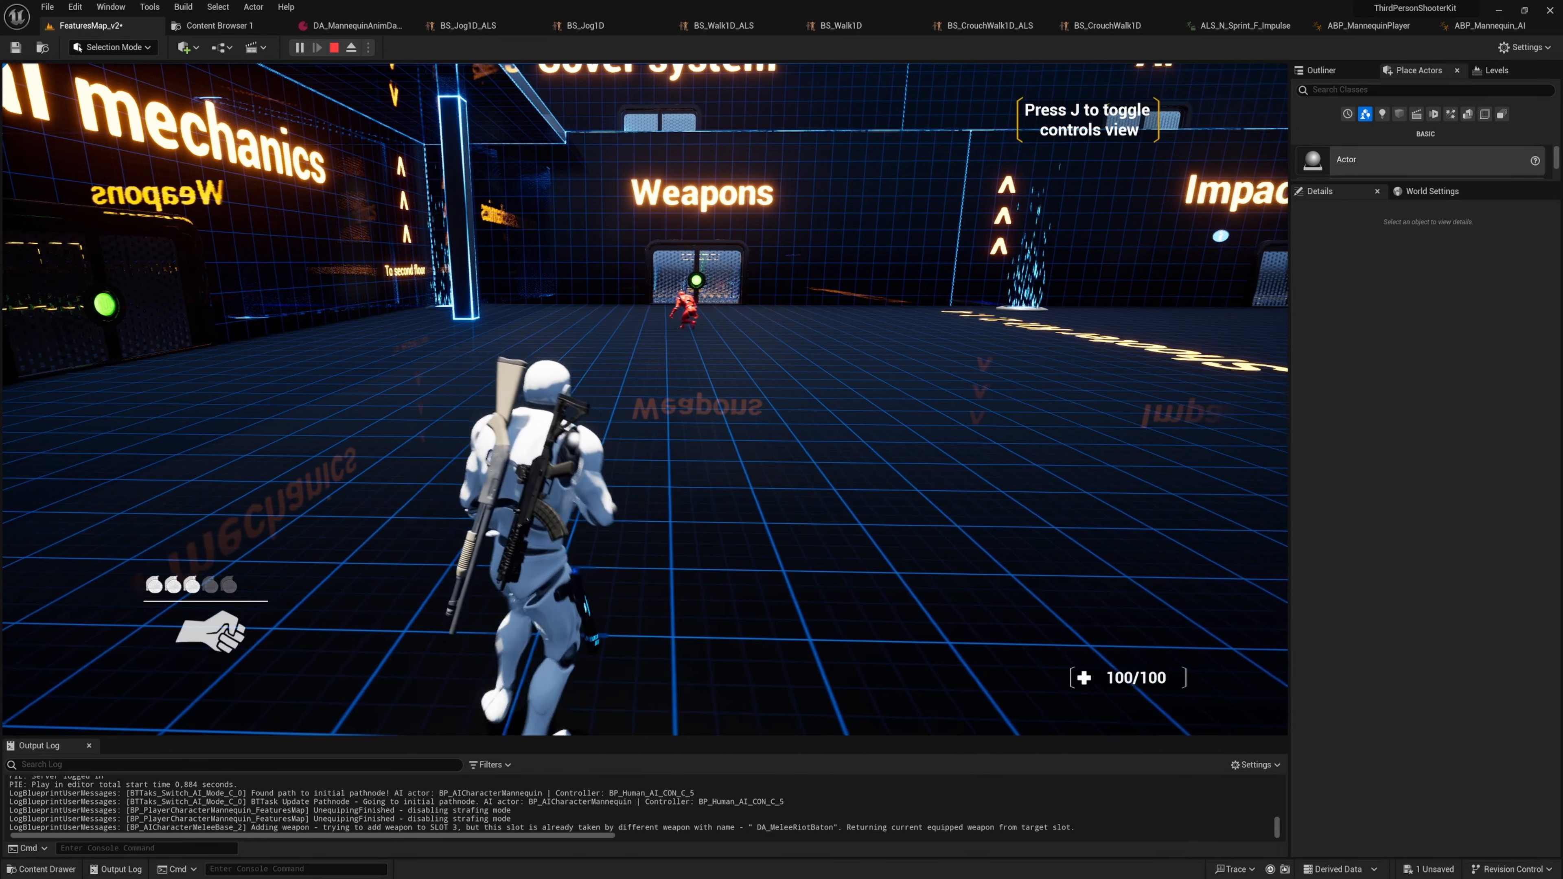
pyautogui.press('a')
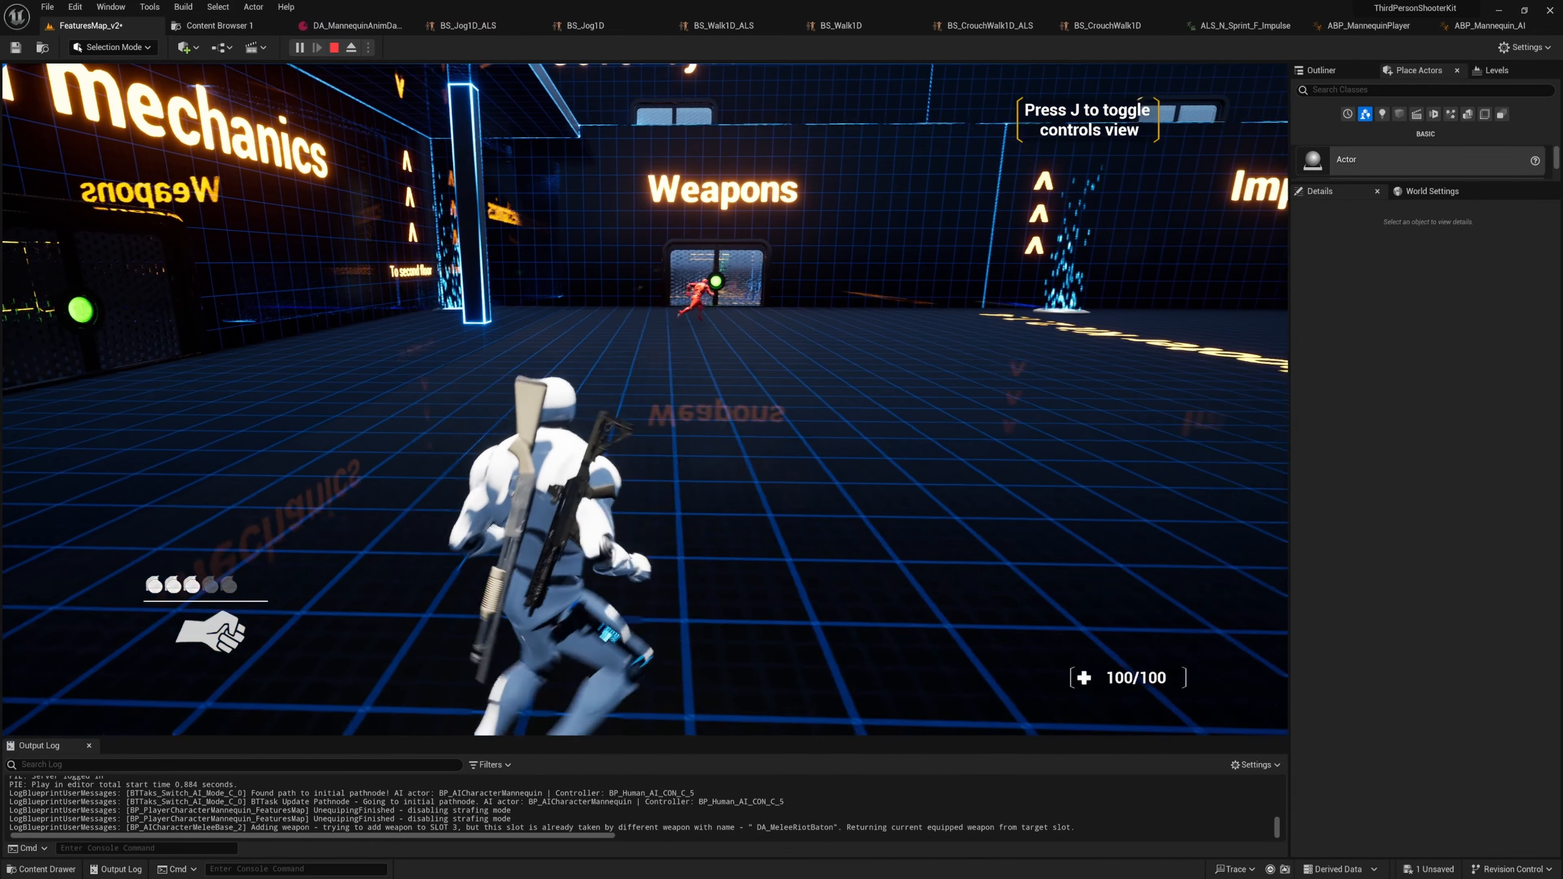
pyautogui.press('w')
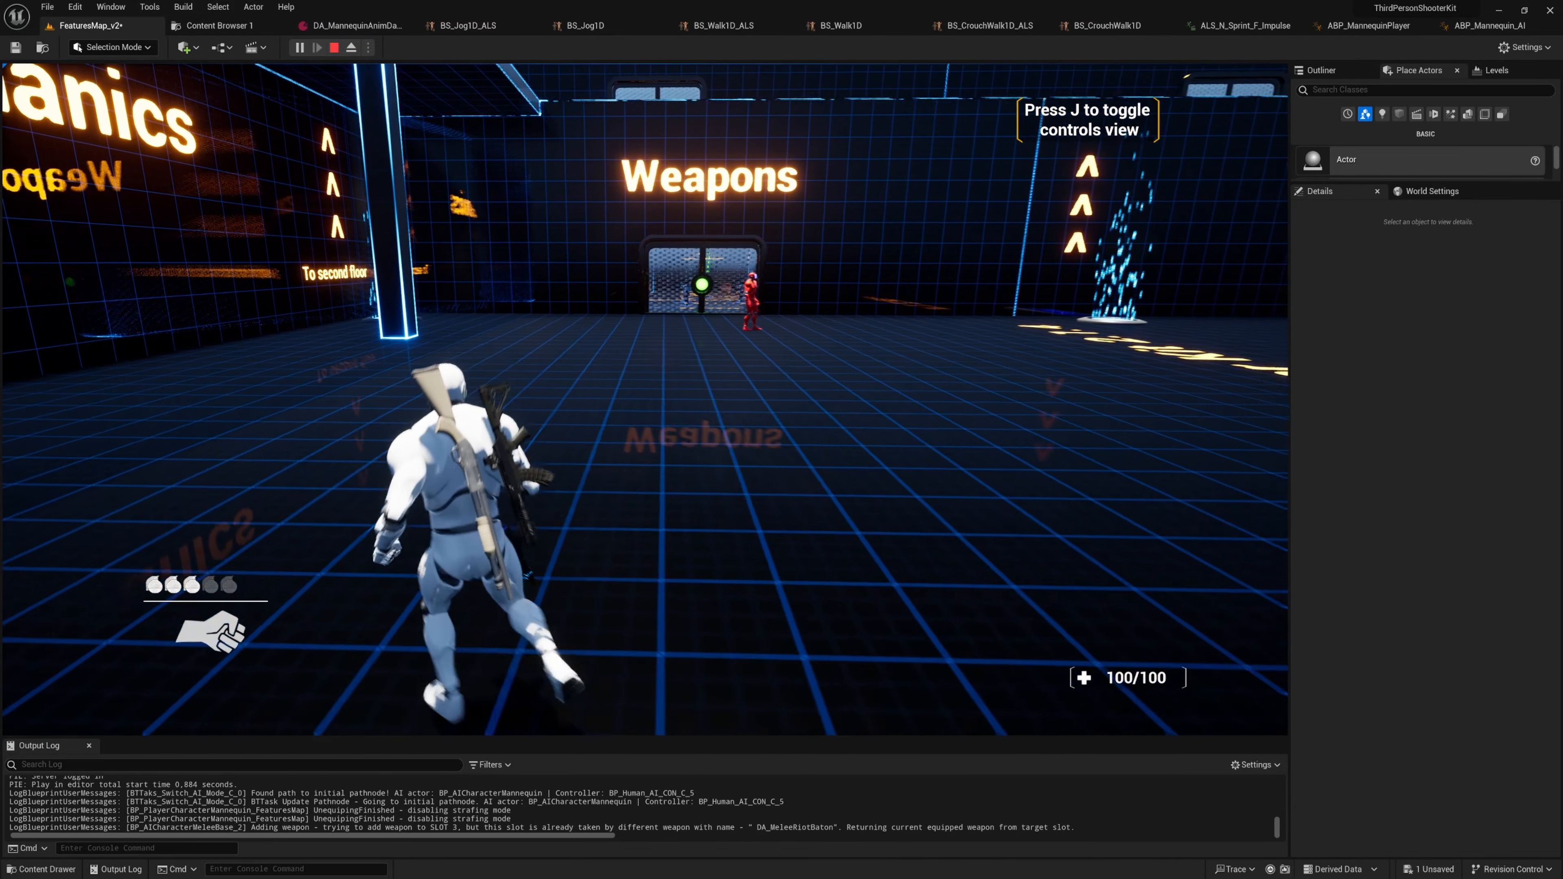
pyautogui.press('d')
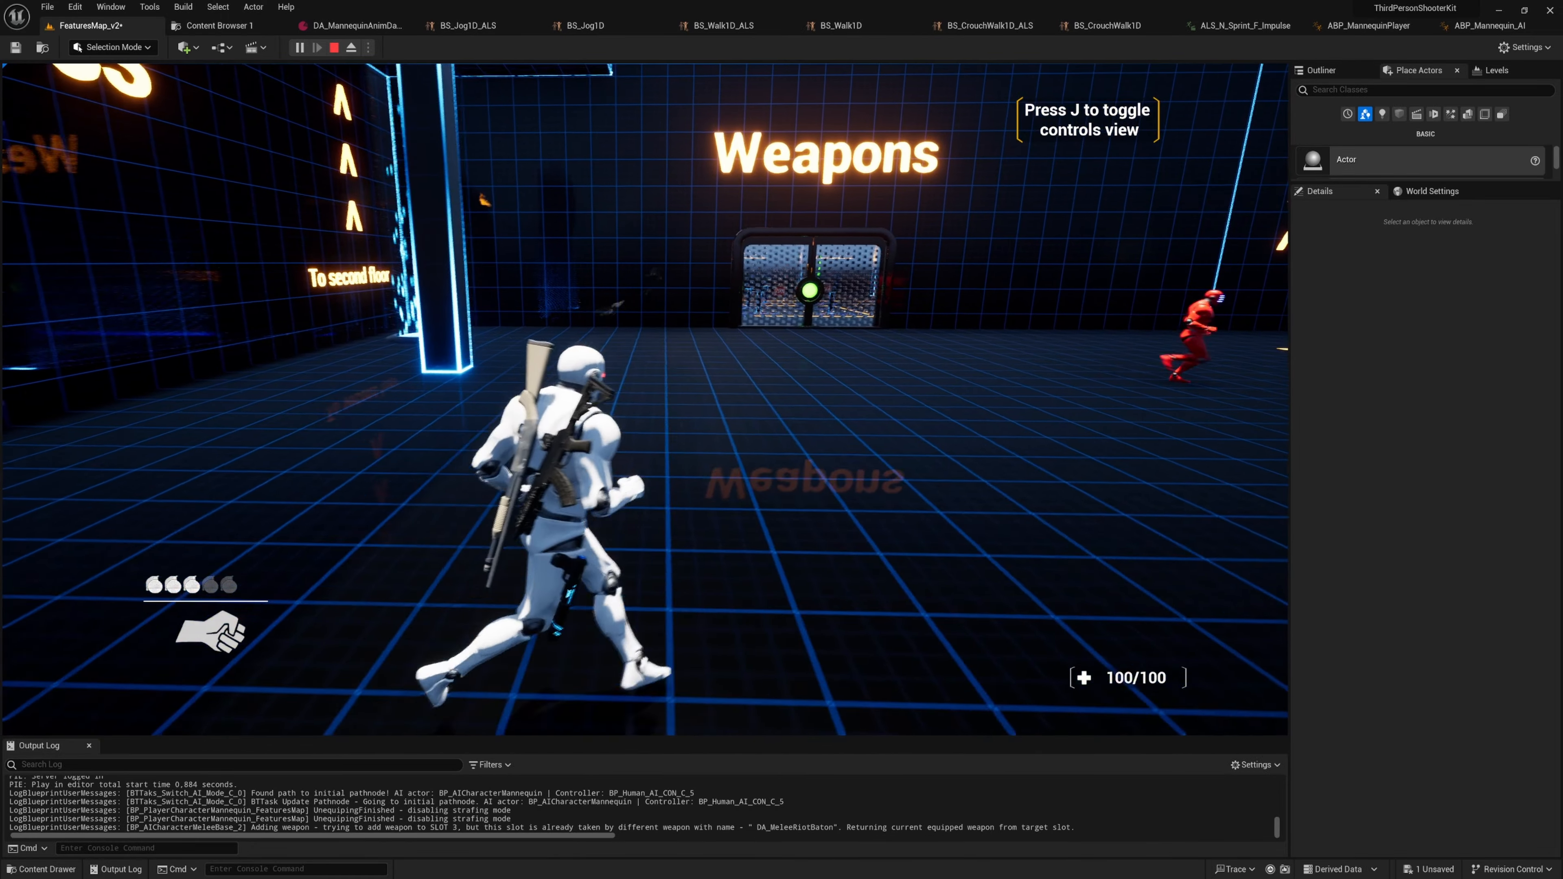
pyautogui.press('w')
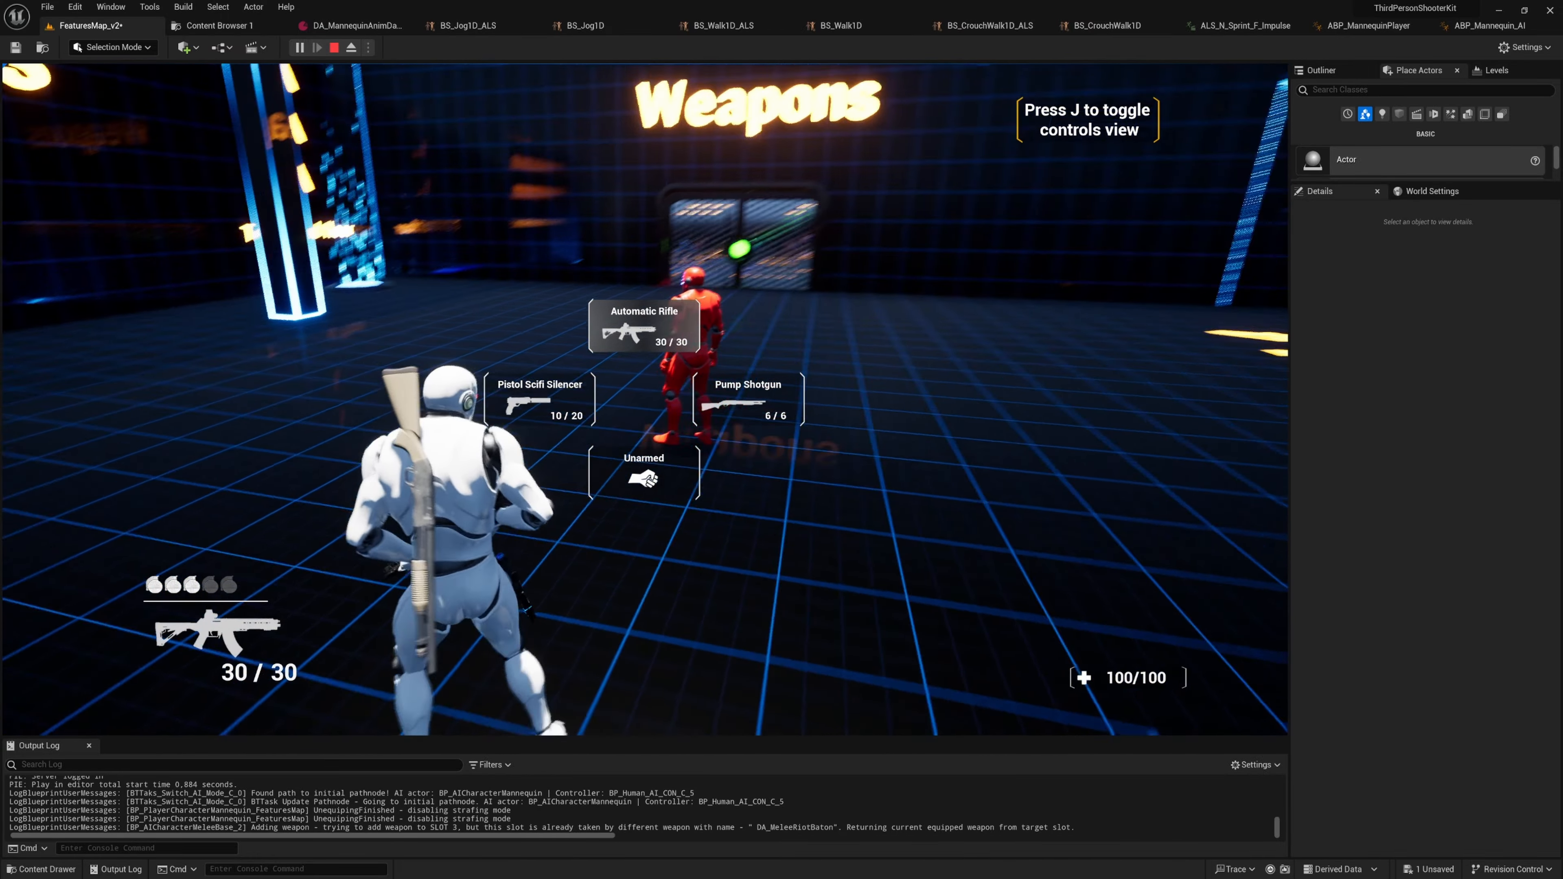
pyautogui.click(644, 399)
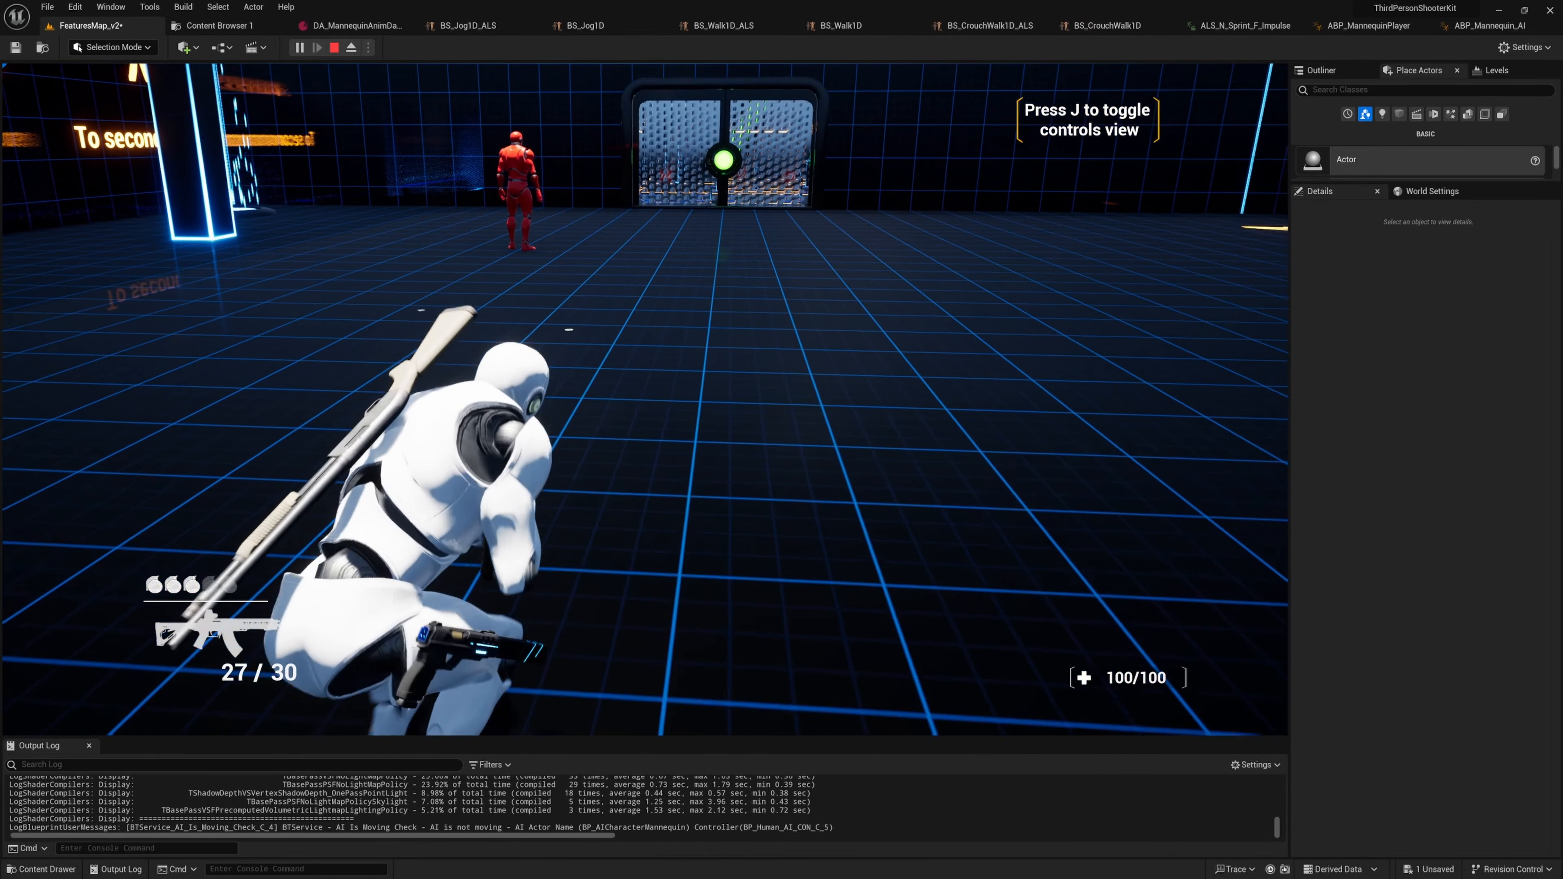
pyautogui.press('w')
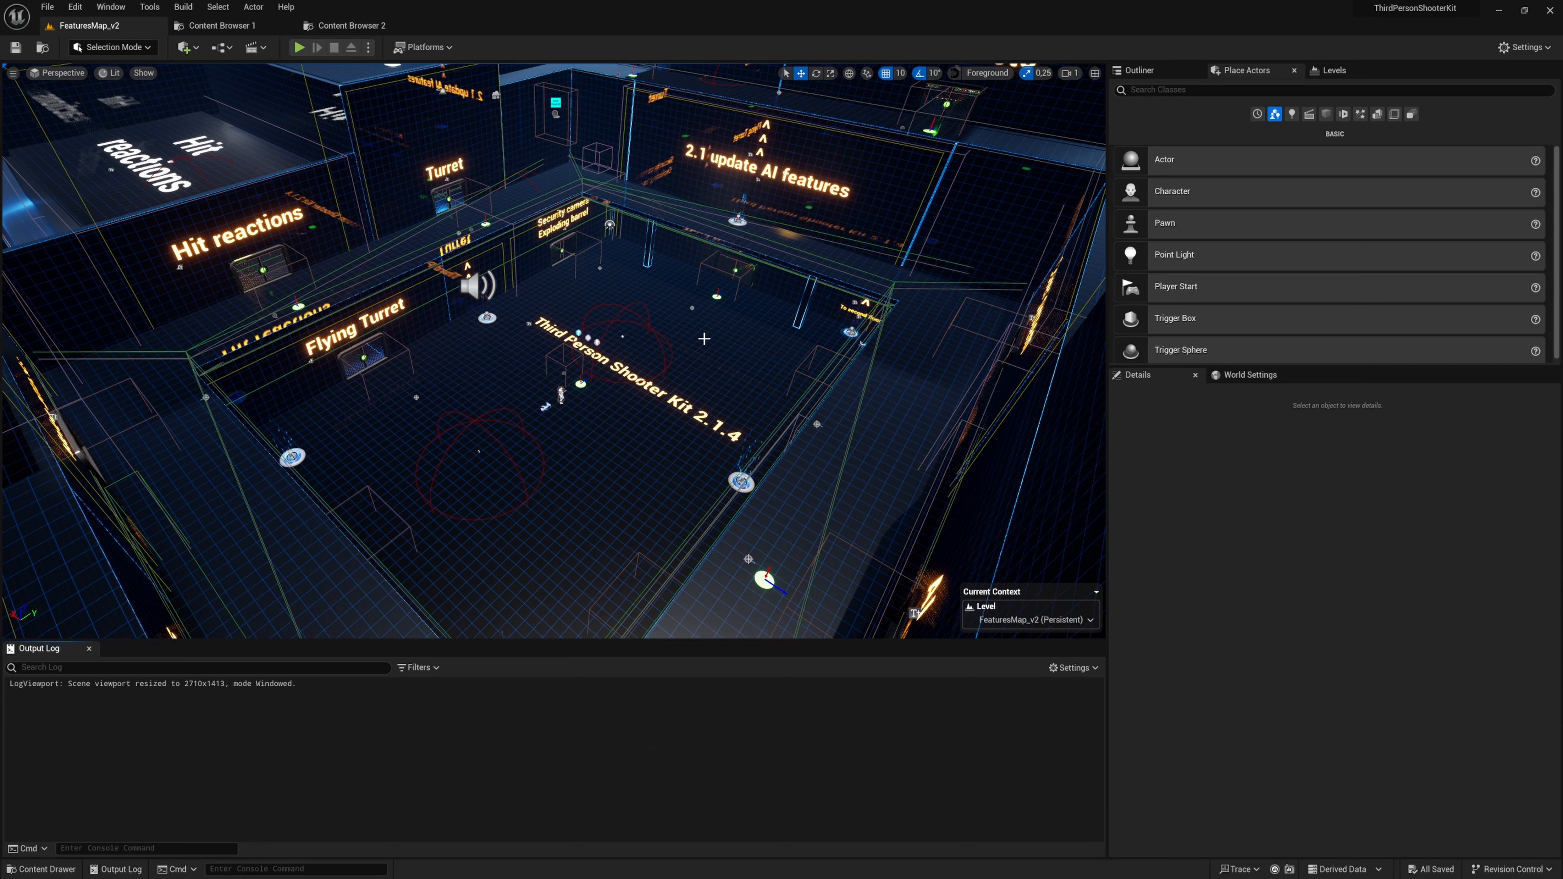
# - Switch to the AdvancedLocomotionSystemV project and show its base Locomotion animations folder
pyautogui.hotkey('alt', 'Tab')
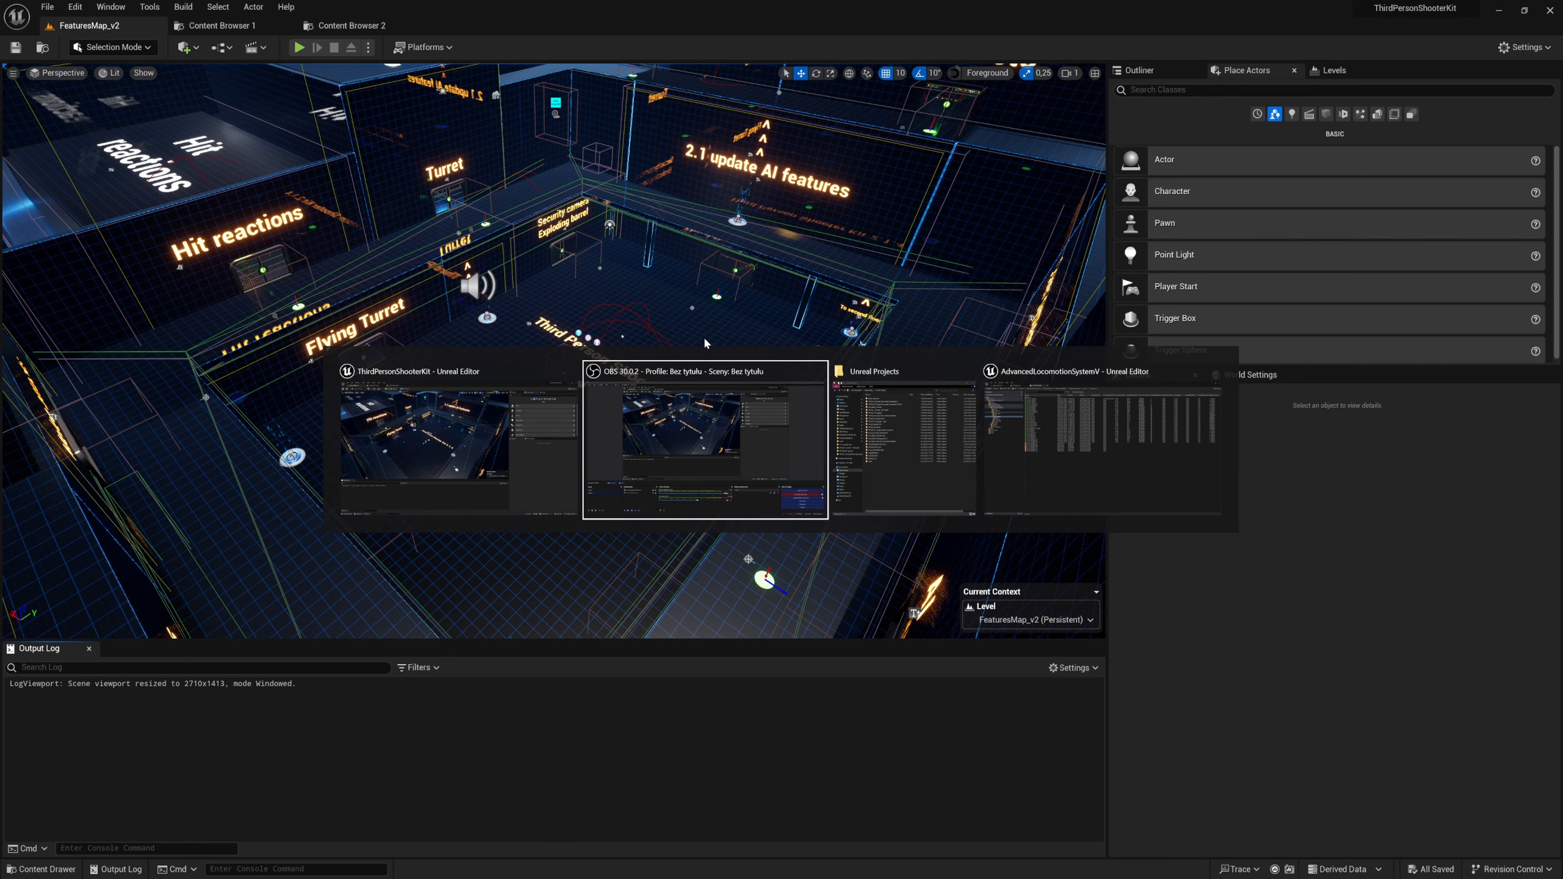
pyautogui.hotkey('alt', 'Tab')
pyautogui.hotkey('alt', 'Tab')
pyautogui.click(114, 26)
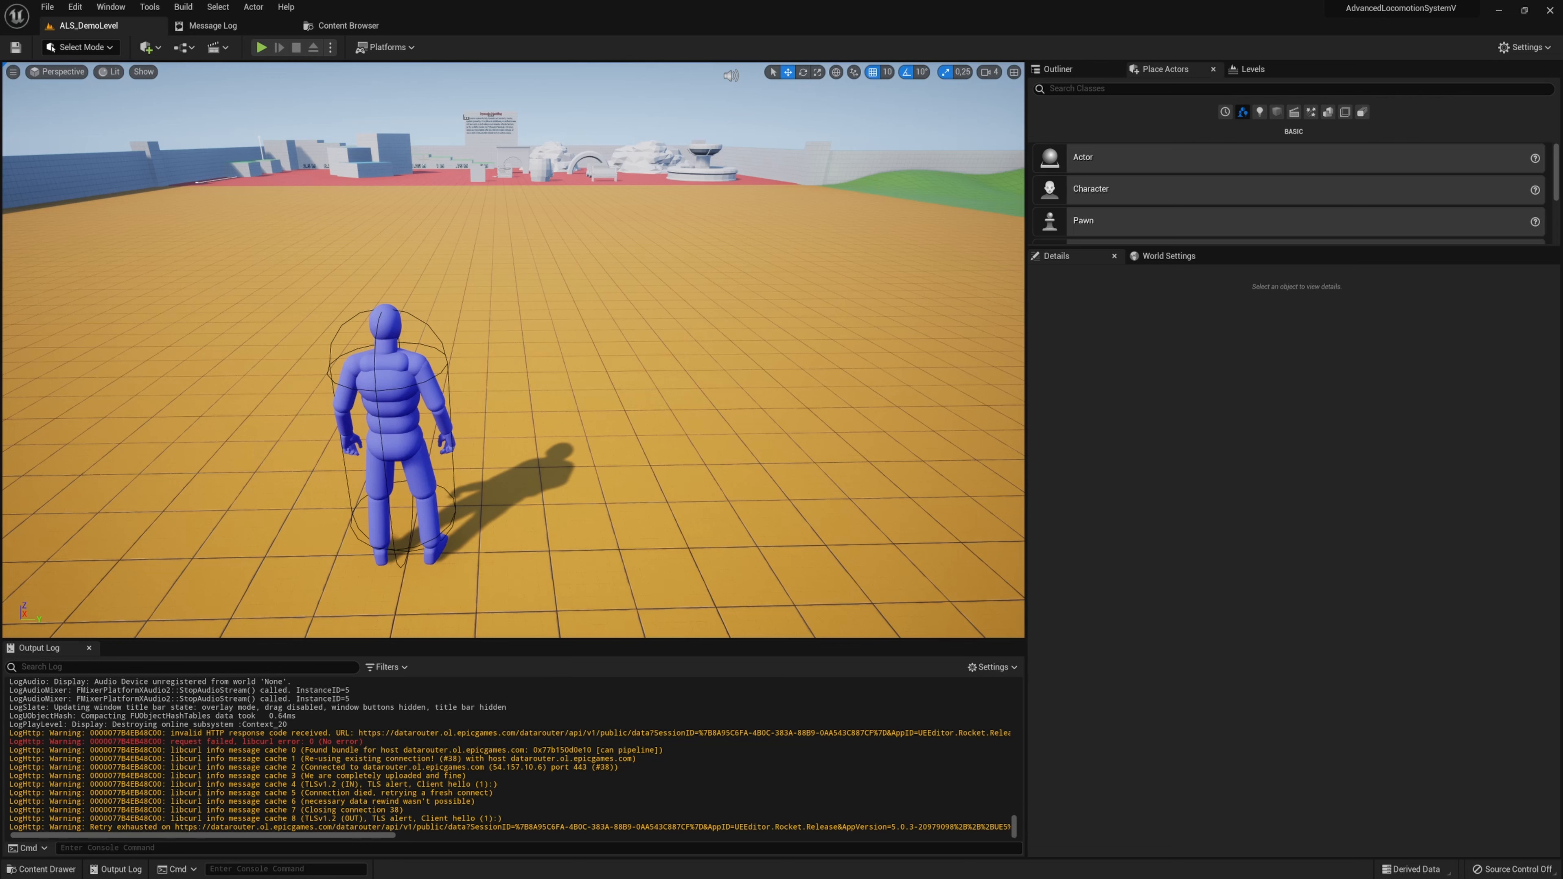
pyautogui.click(343, 25)
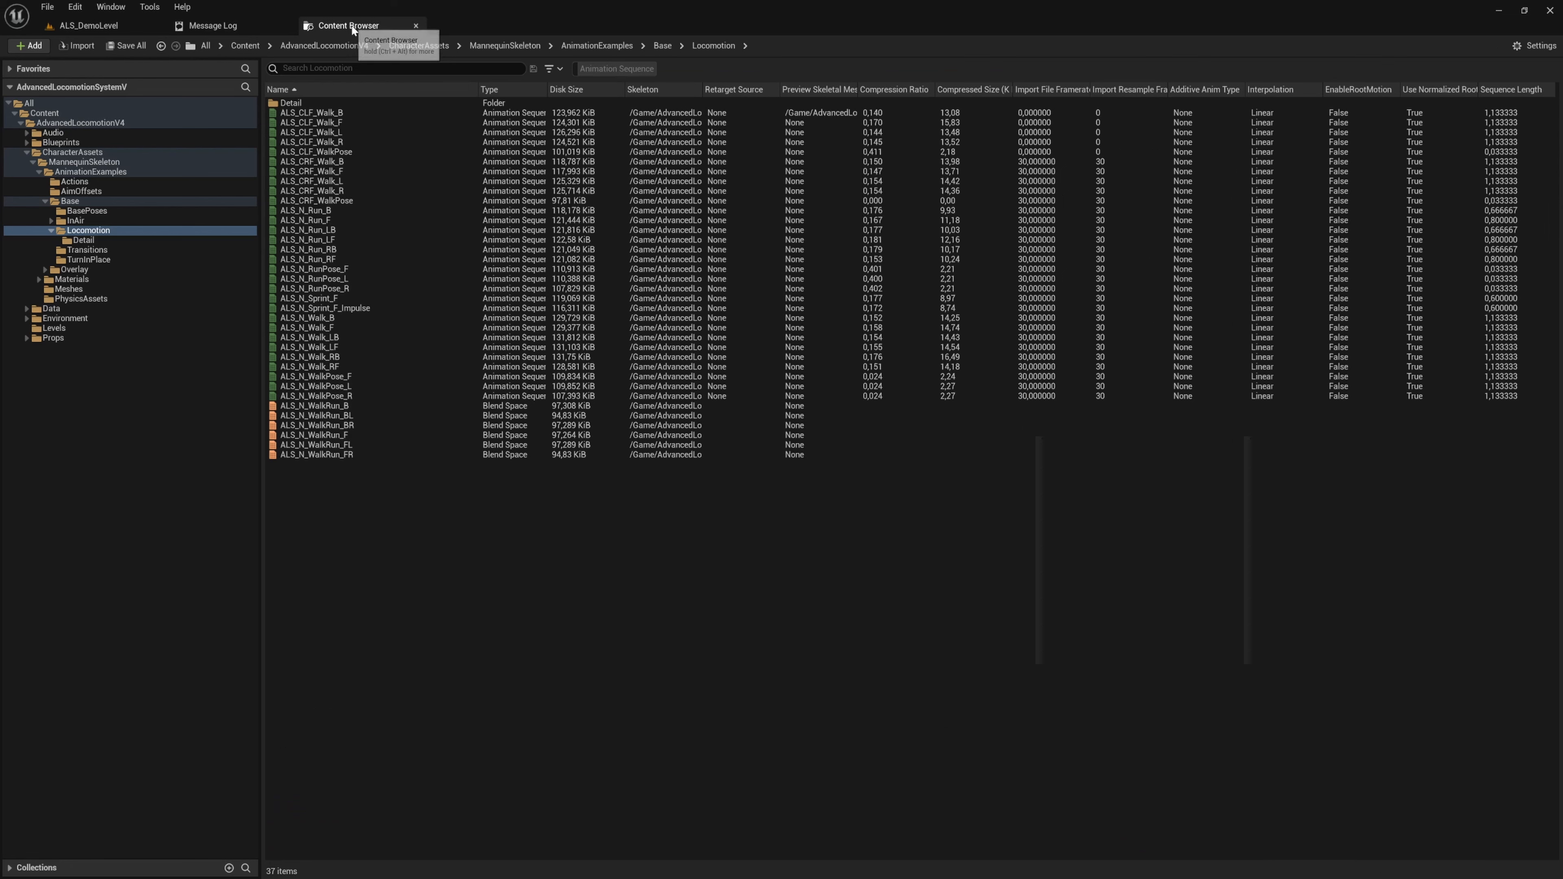
# - Start a bulk export of all animation sequences from ALS_CLF_Walk_B to ALS_N_WalkPose_R
pyautogui.click(360, 114)
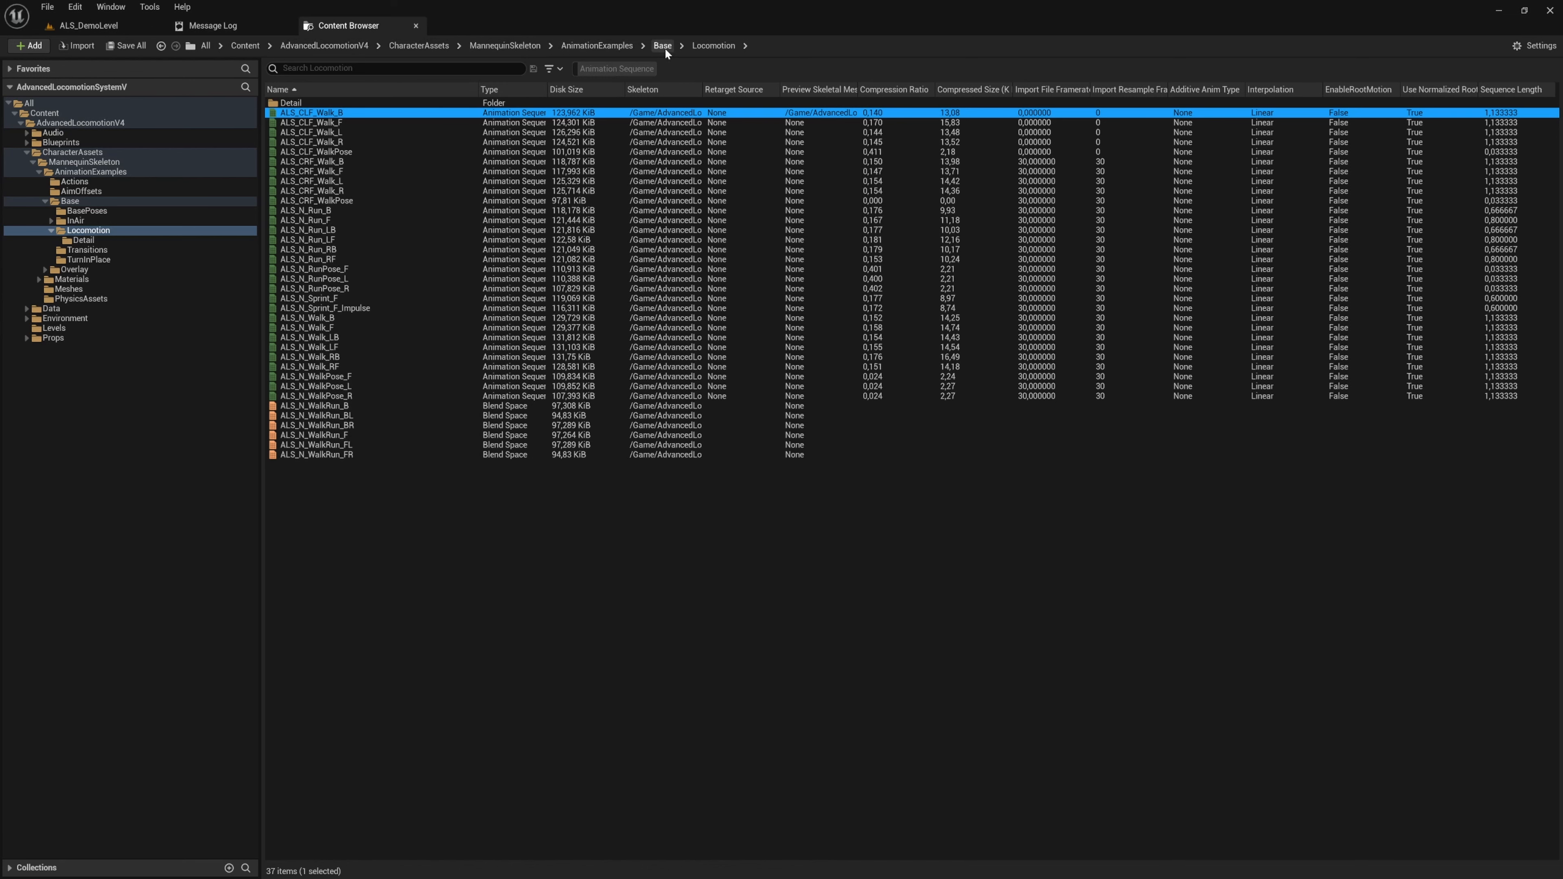
pyautogui.moveTo(383, 125)
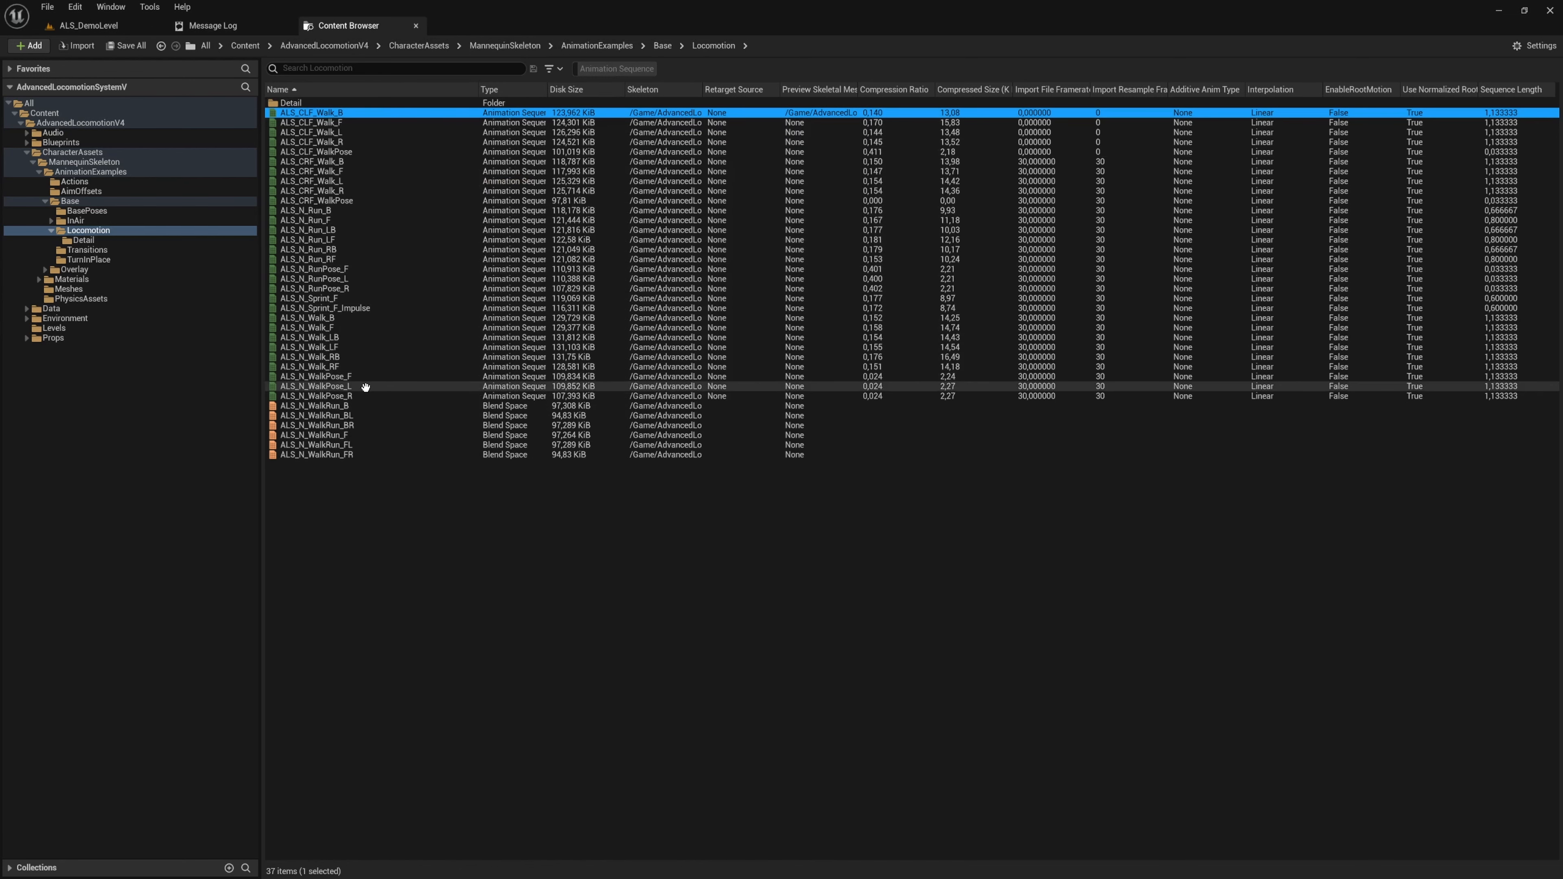
pyautogui.keyDown('shift'); pyautogui.click(365, 392); pyautogui.keyUp('shift')
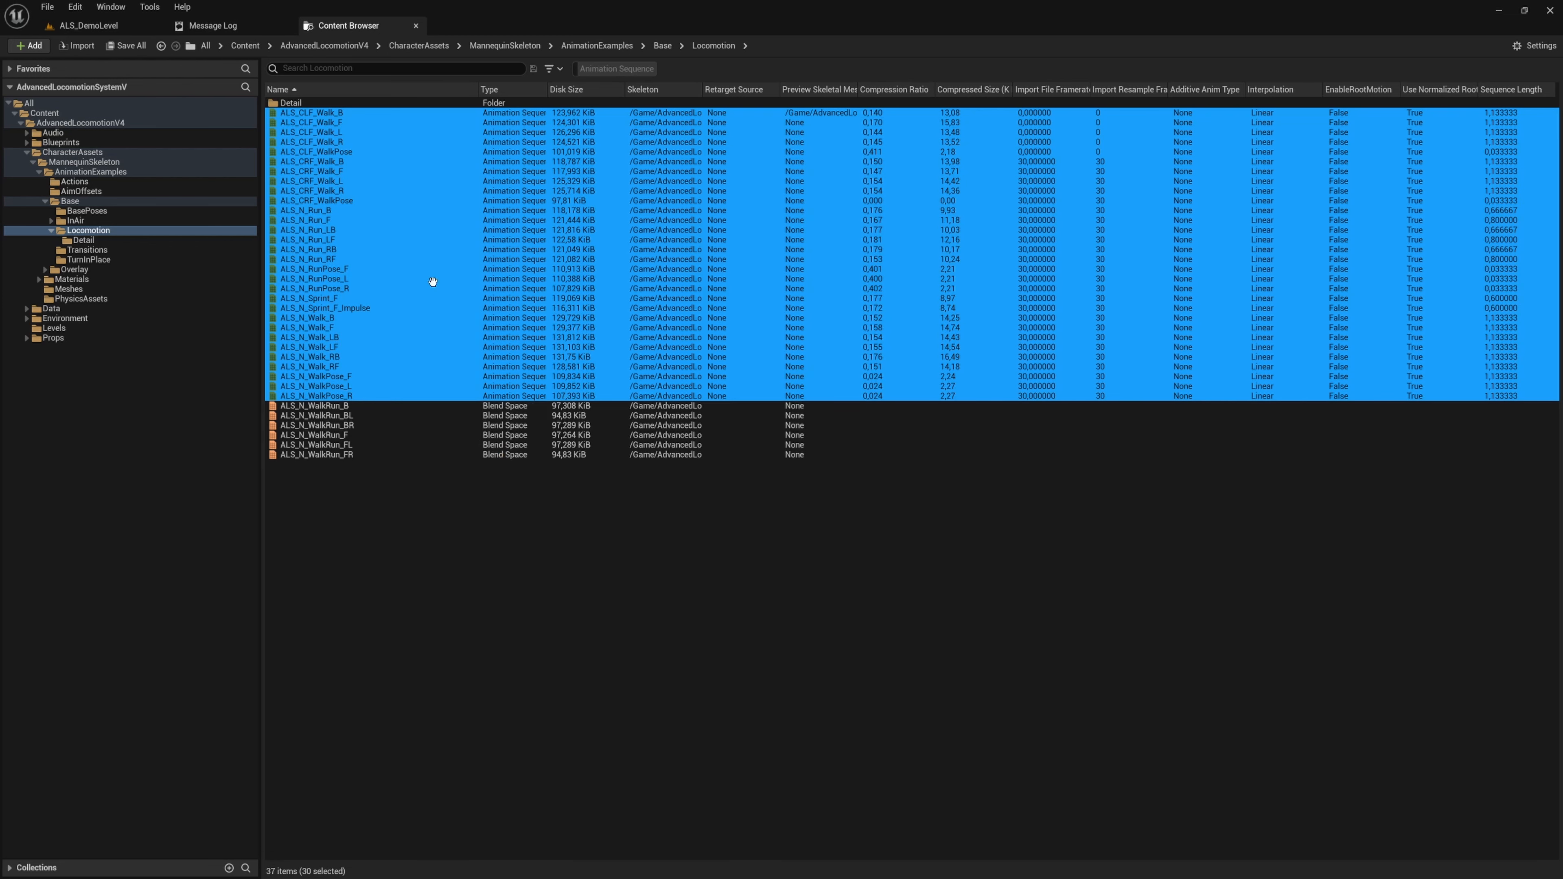
pyautogui.rightClick(415, 253)
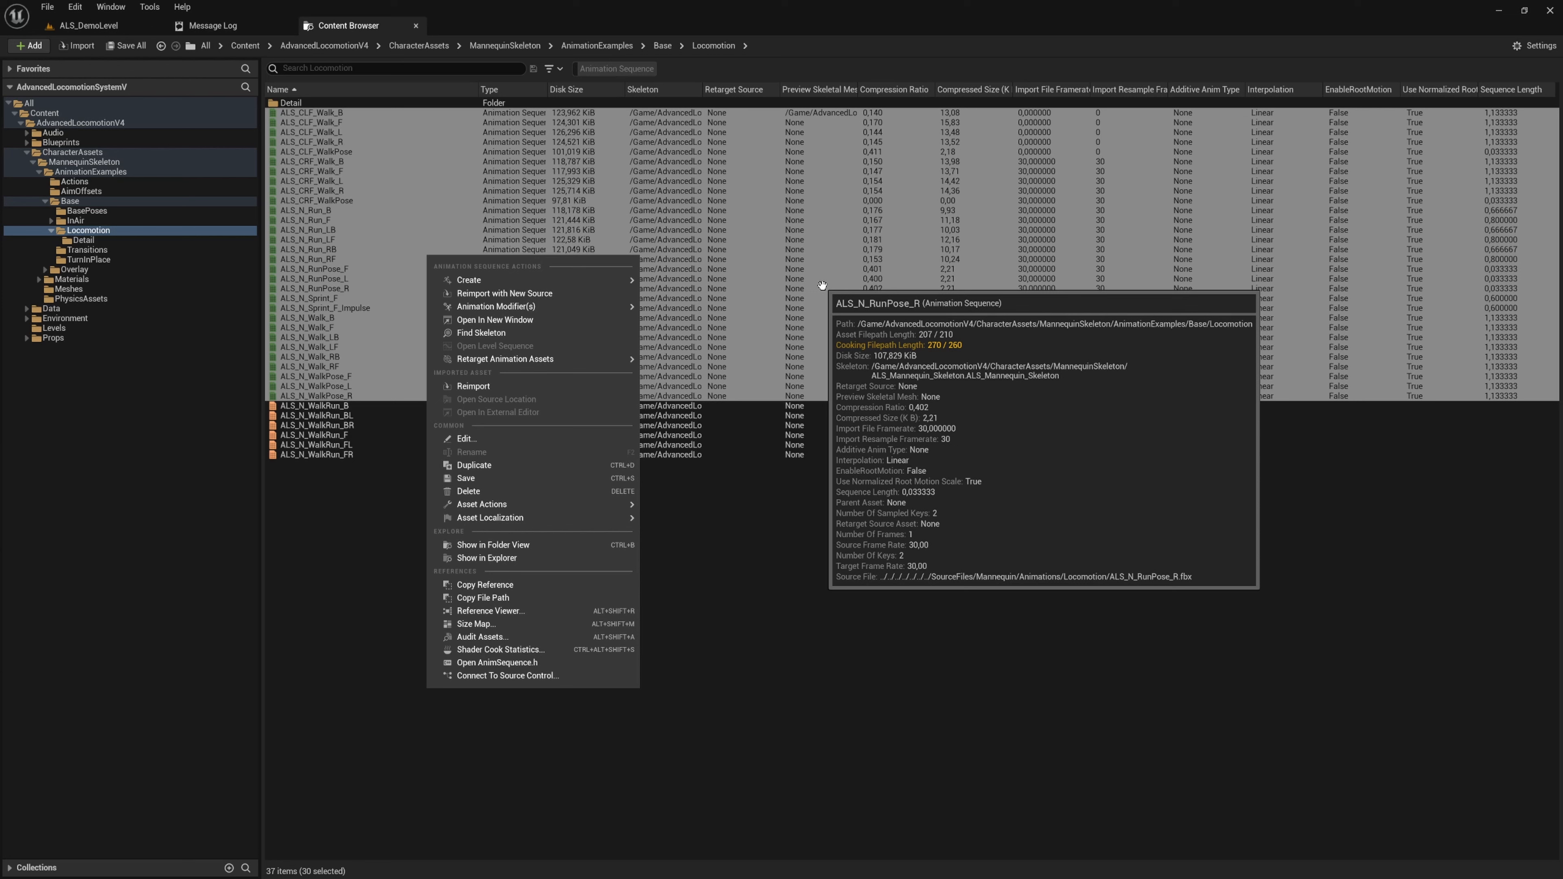
pyautogui.moveTo(540, 503)
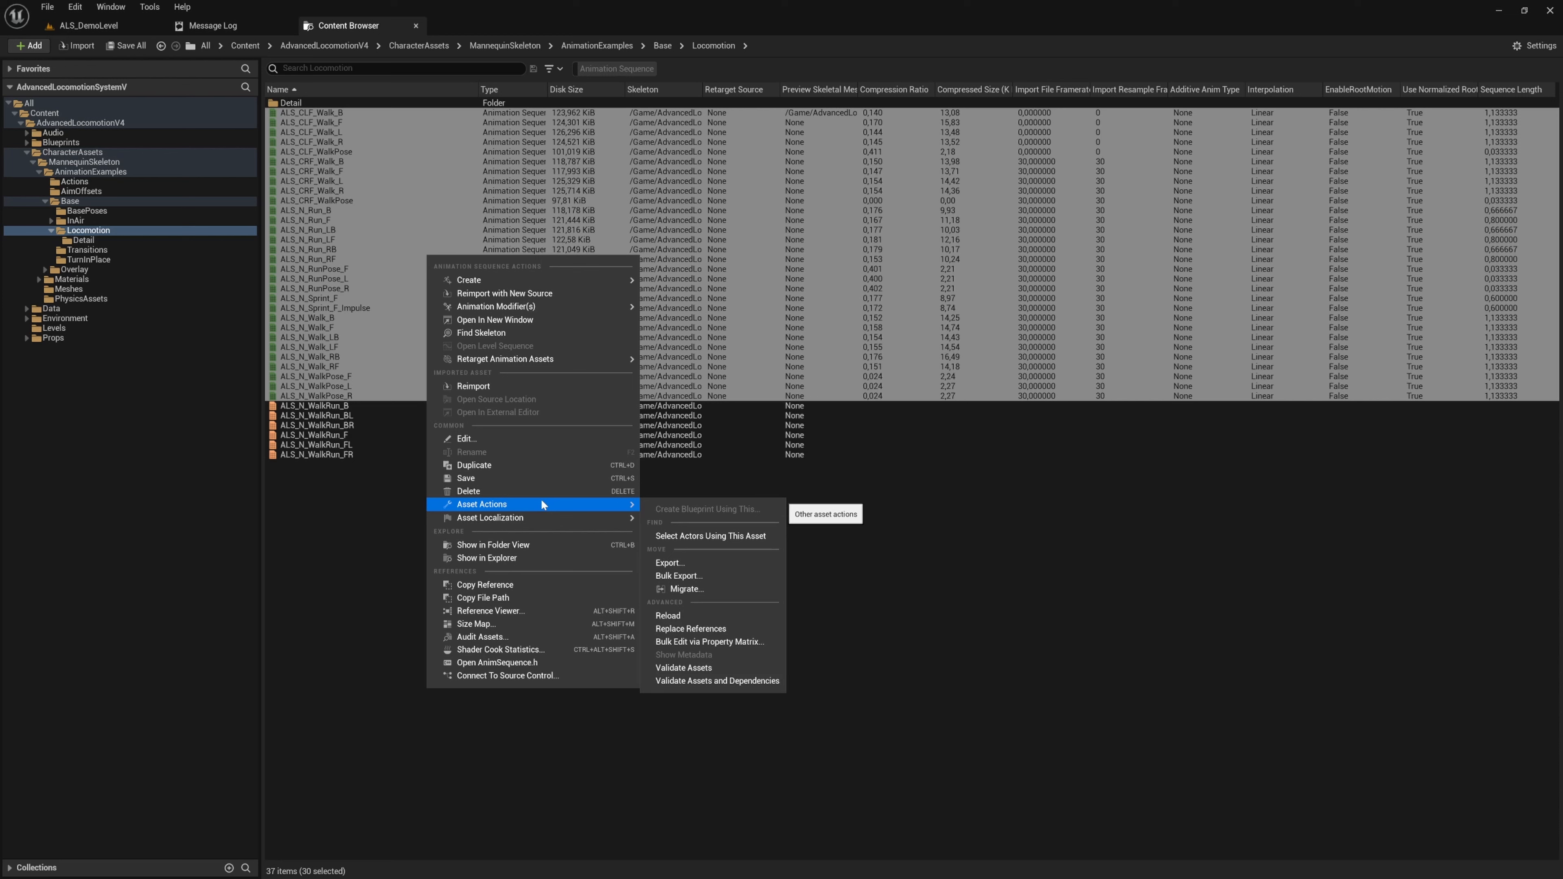
pyautogui.click(745, 576)
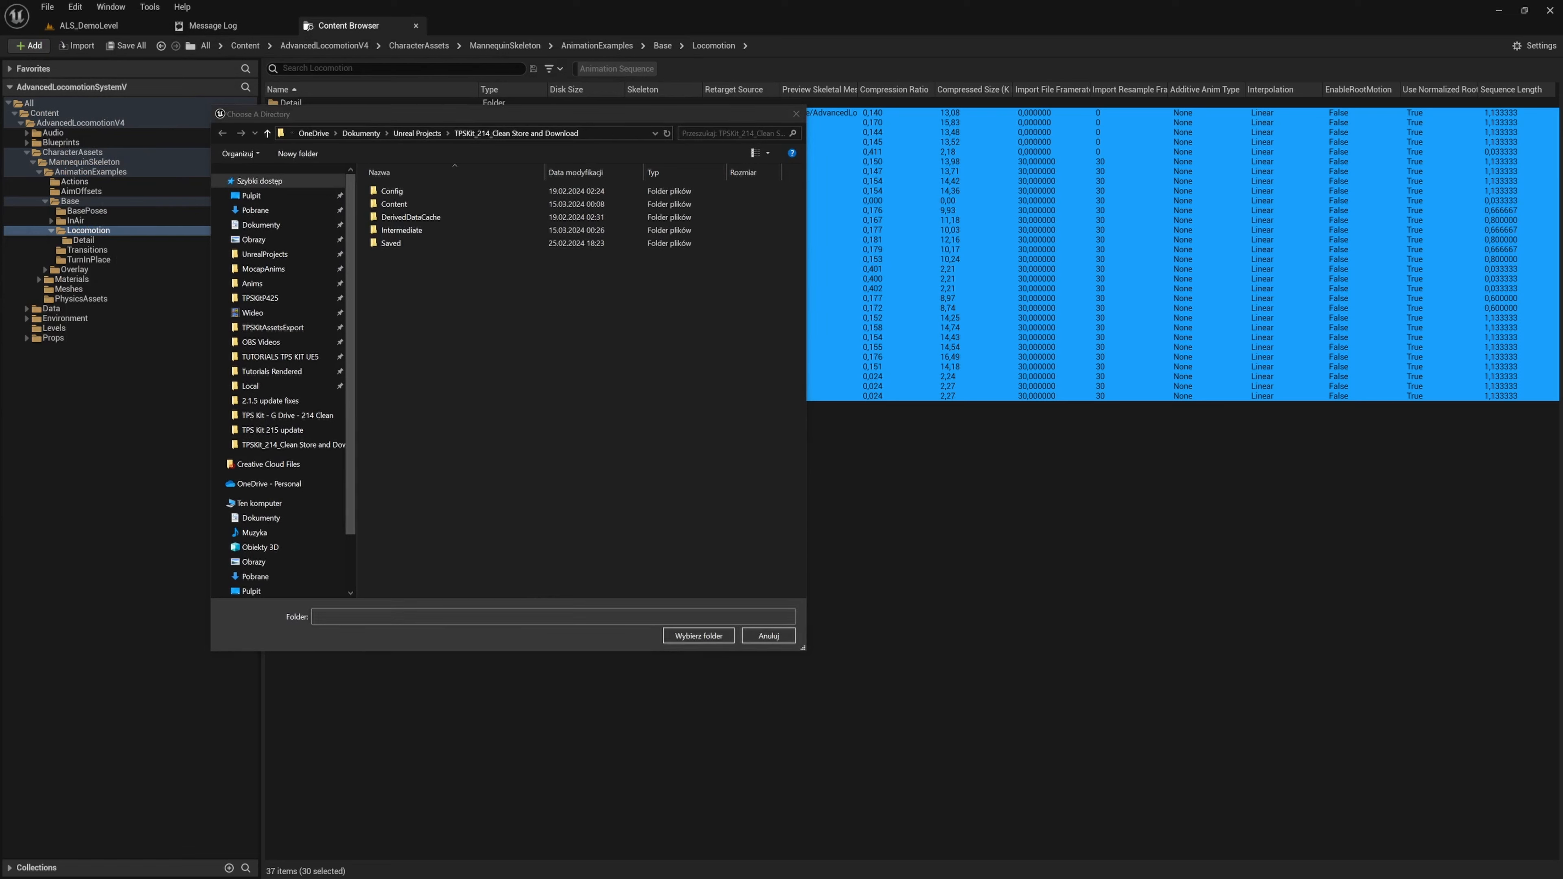
# - Create a folder named ALS Animations in the TPSKit_214_Clean Store and Download 5.3 project directory
pyautogui.click(609, 133)
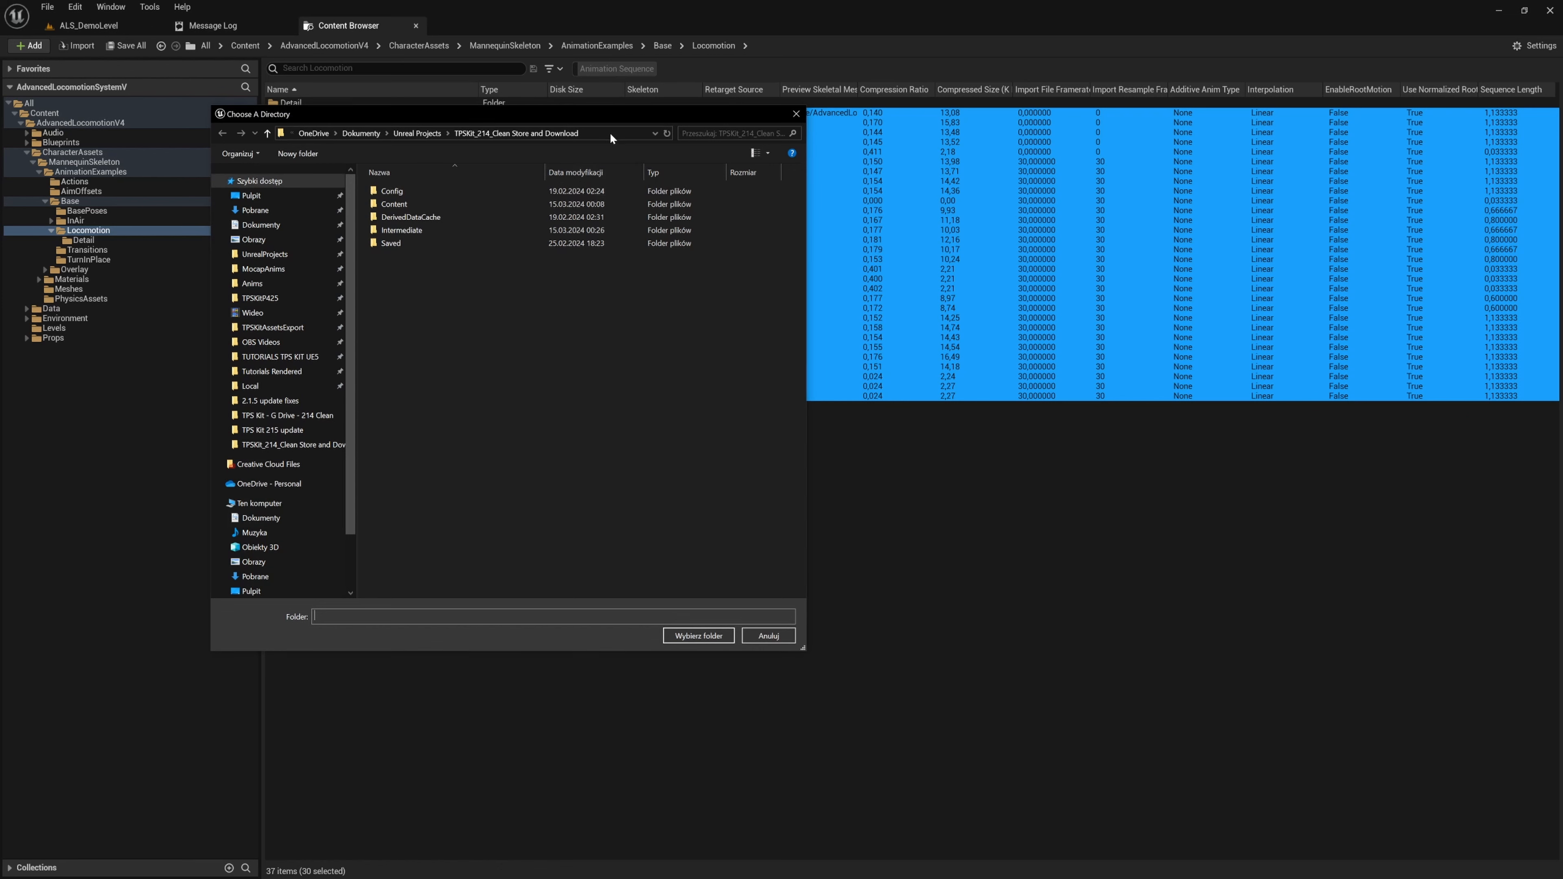
pyautogui.write('C:\\Users\\matus\\OneDrive\\Dokumenty\\Unreal Projects\\TPSKit_214_Clean Store and Download 5.3')
pyautogui.click(665, 134)
pyautogui.rightClick(470, 315)
pyautogui.moveTo(614, 448)
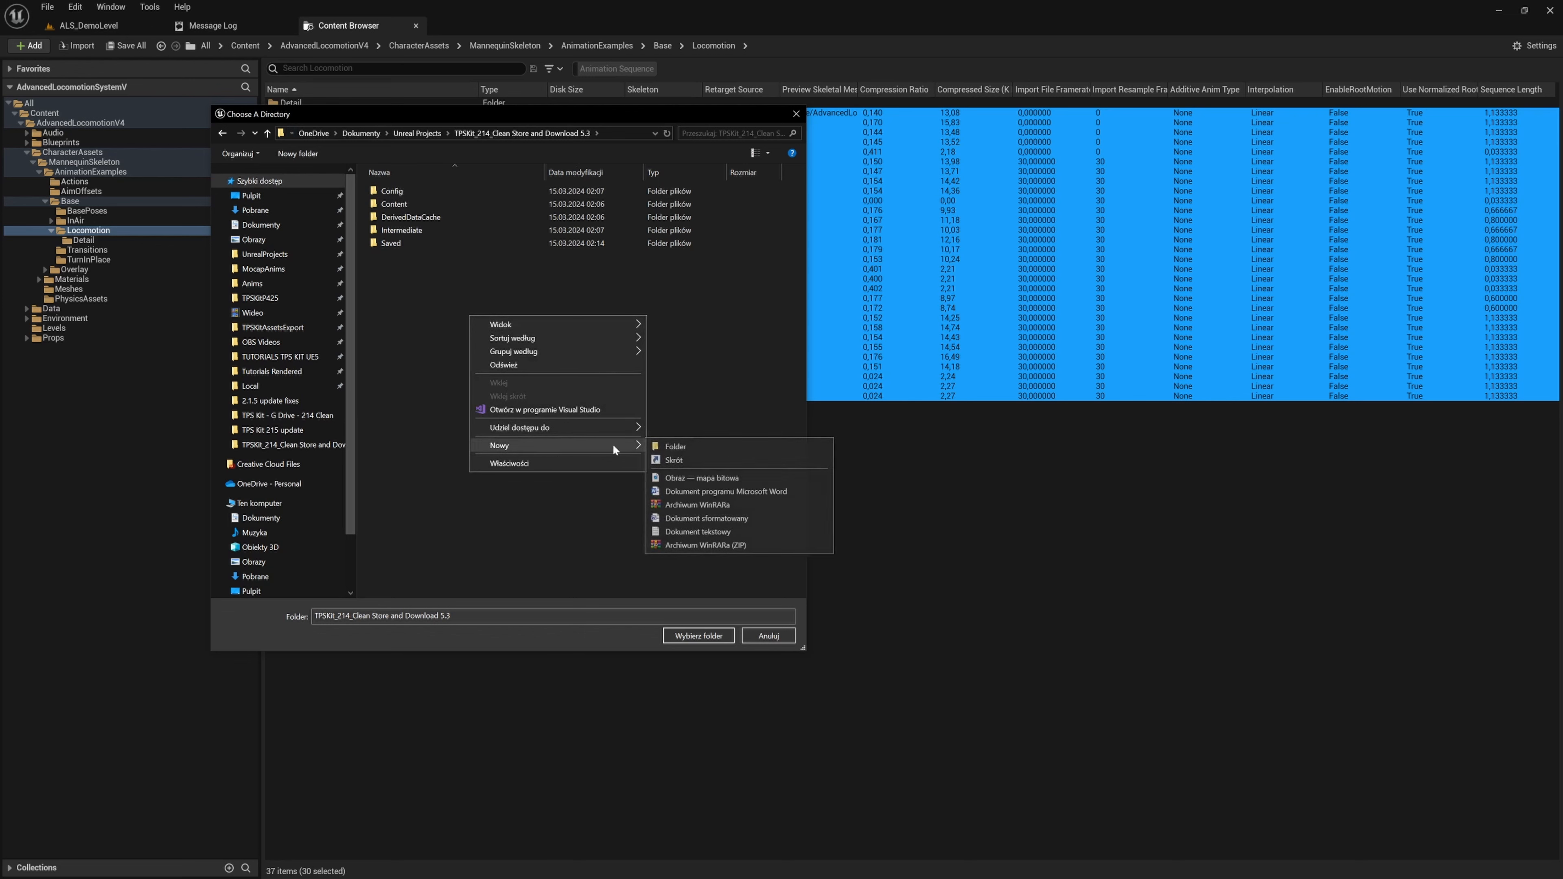
pyautogui.click(693, 444)
pyautogui.write('A')
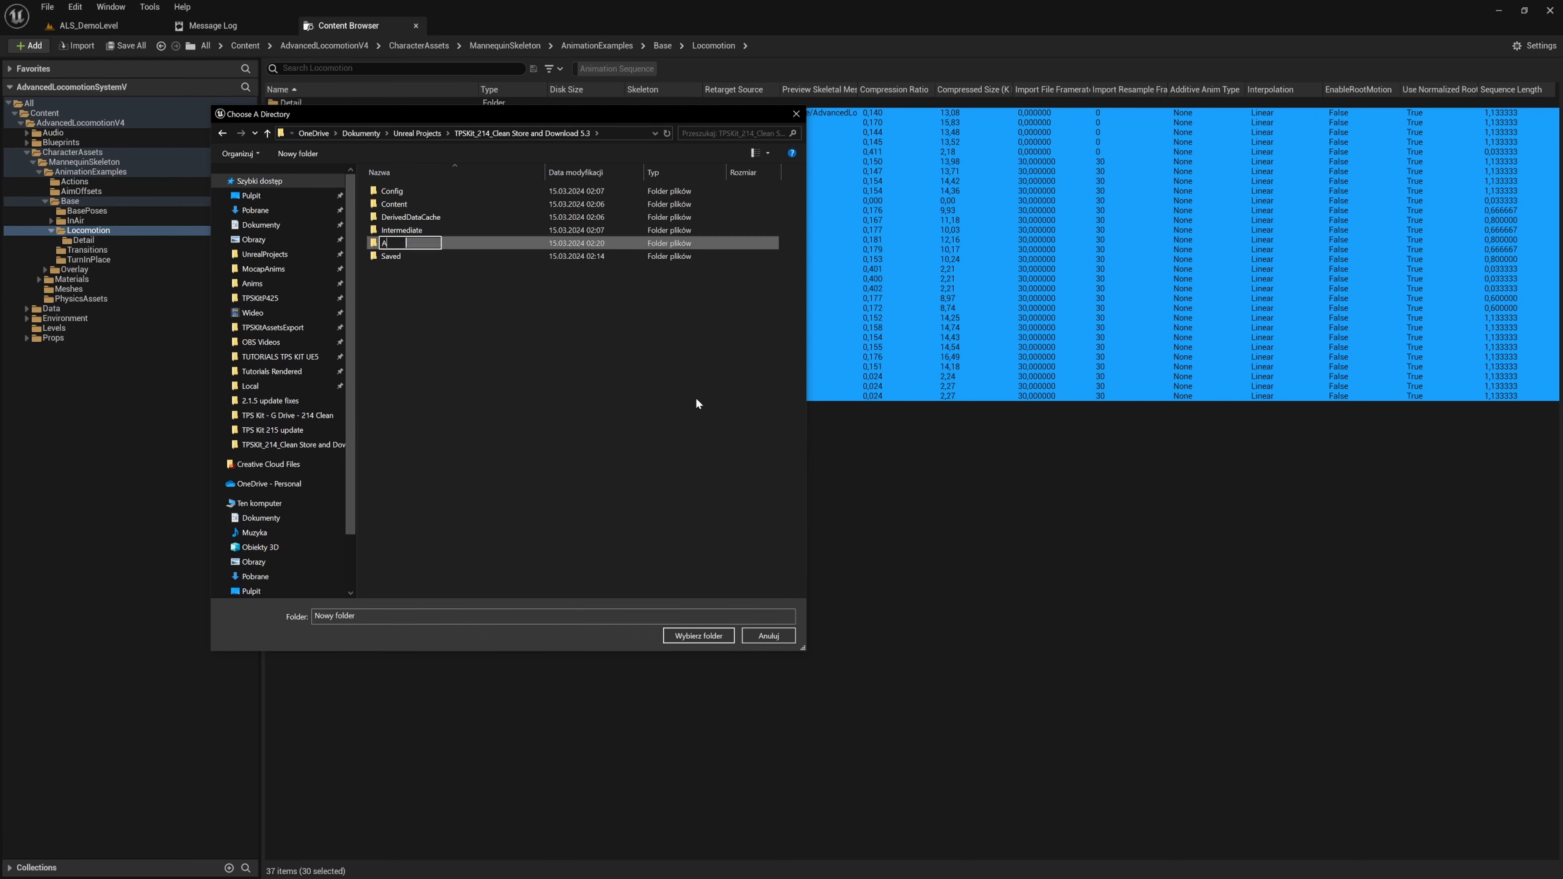
pyautogui.write('LS Animations')
pyautogui.press('Return')
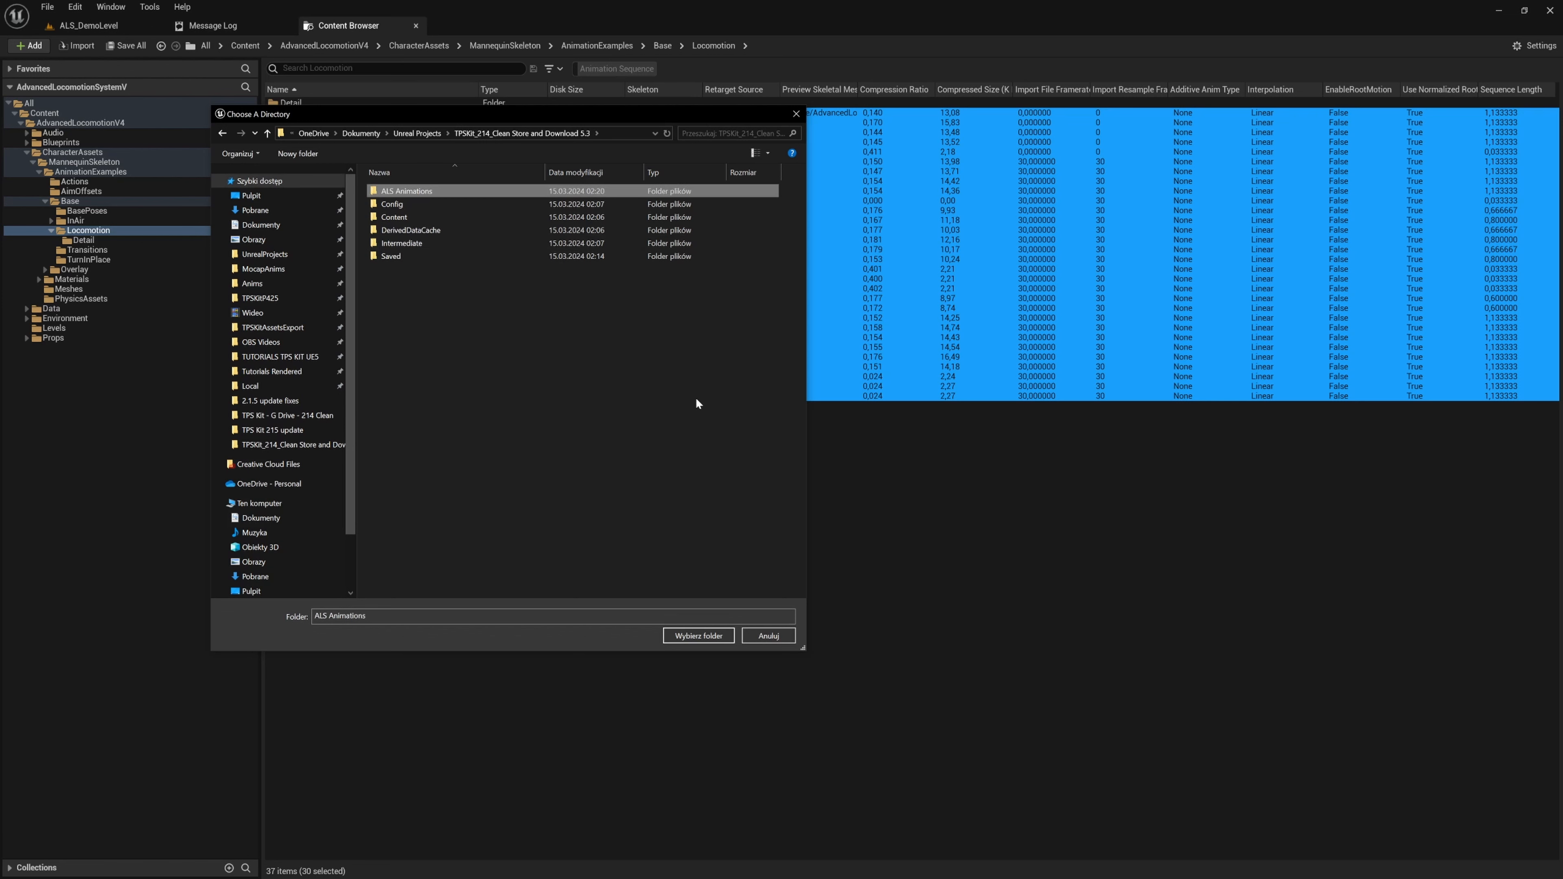
# - Choose the ALS Animations folder as destination and export all sequences with the default FBX options
pyautogui.press('Return')
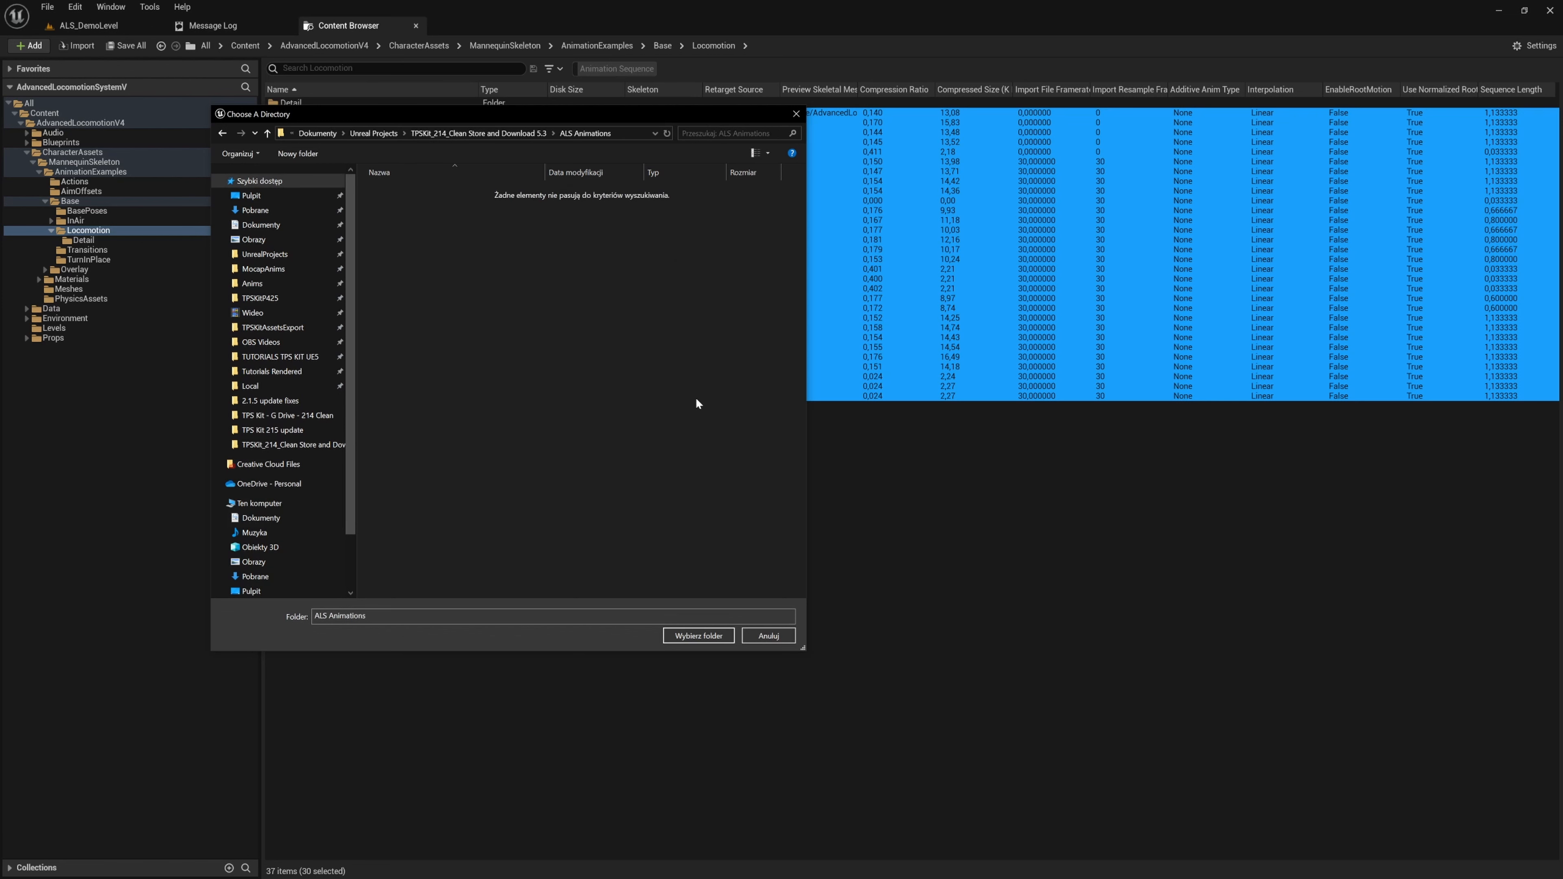
pyautogui.click(695, 635)
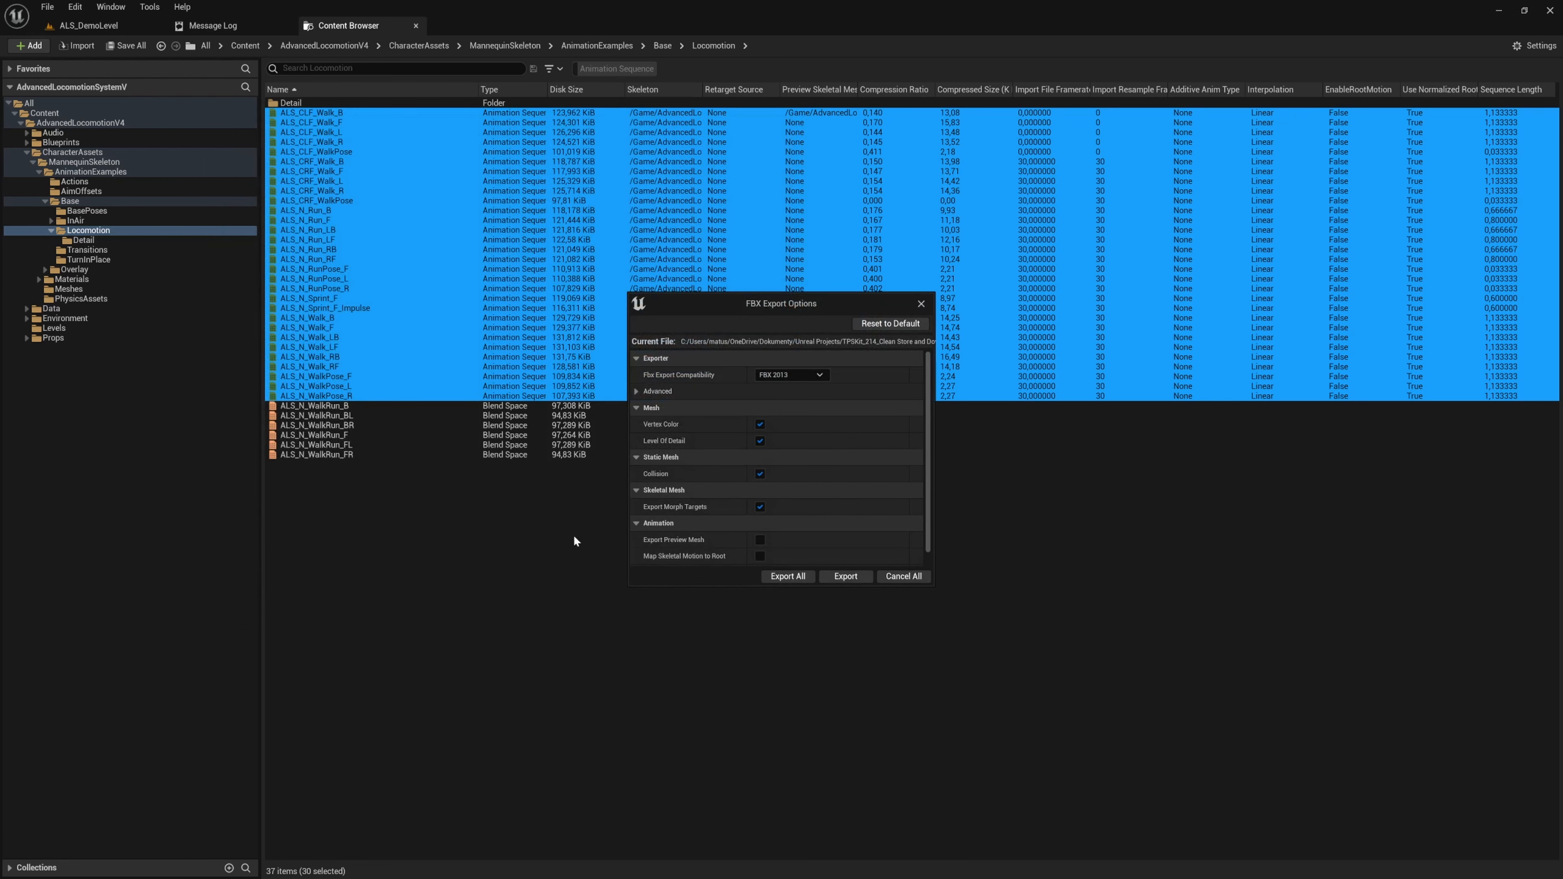
pyautogui.click(785, 576)
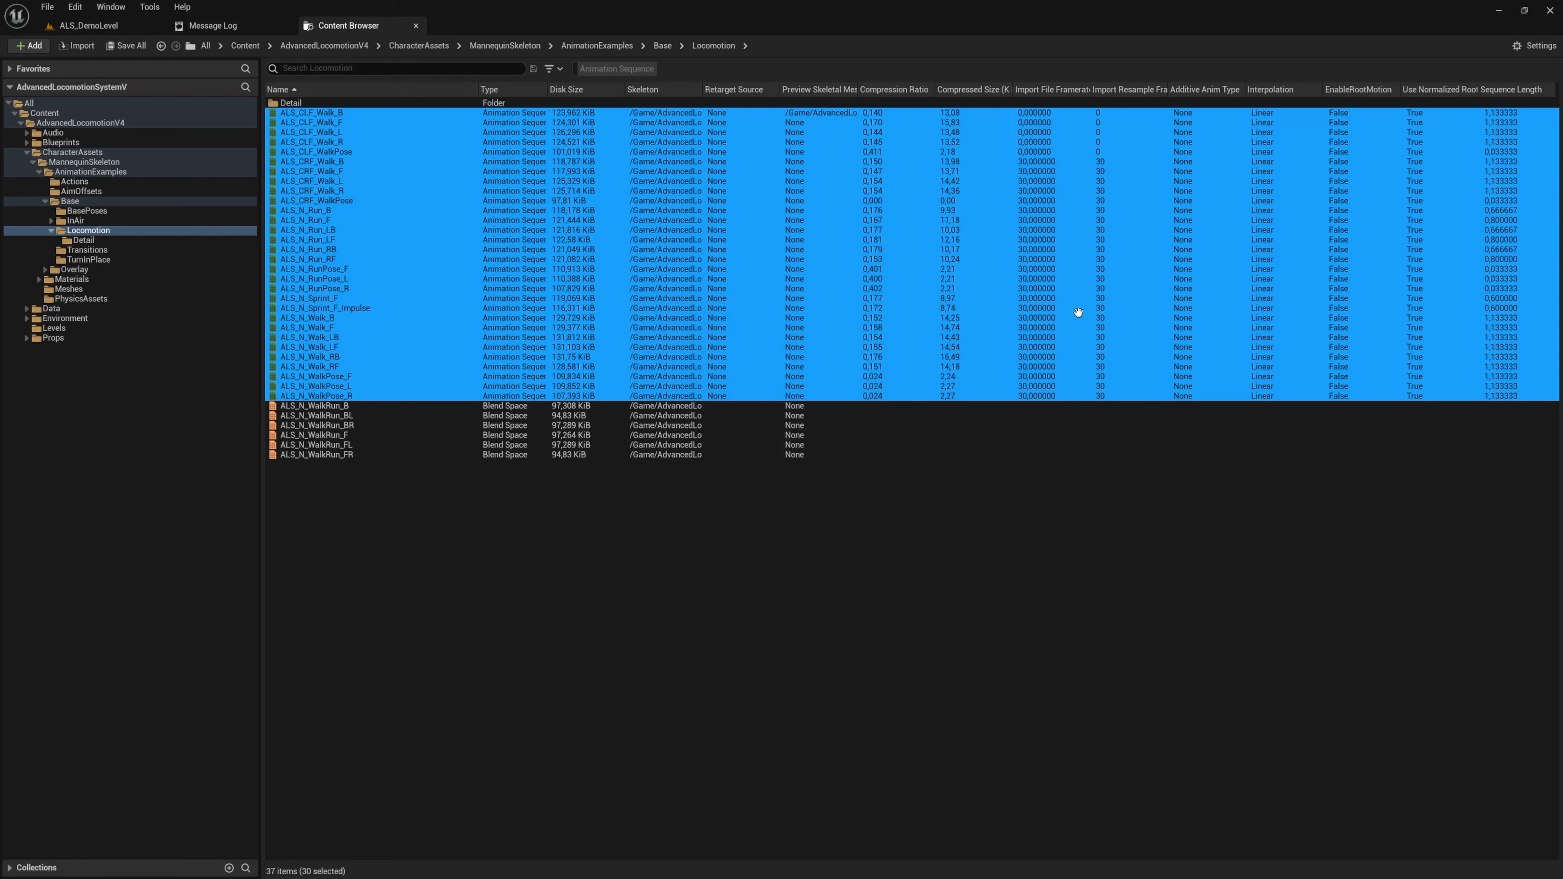
# - Return to the ThirdPersonShooterKit project, set the first content browser to the Columns view and show the ThirdPersonKit folder
pyautogui.click(1501, 9)
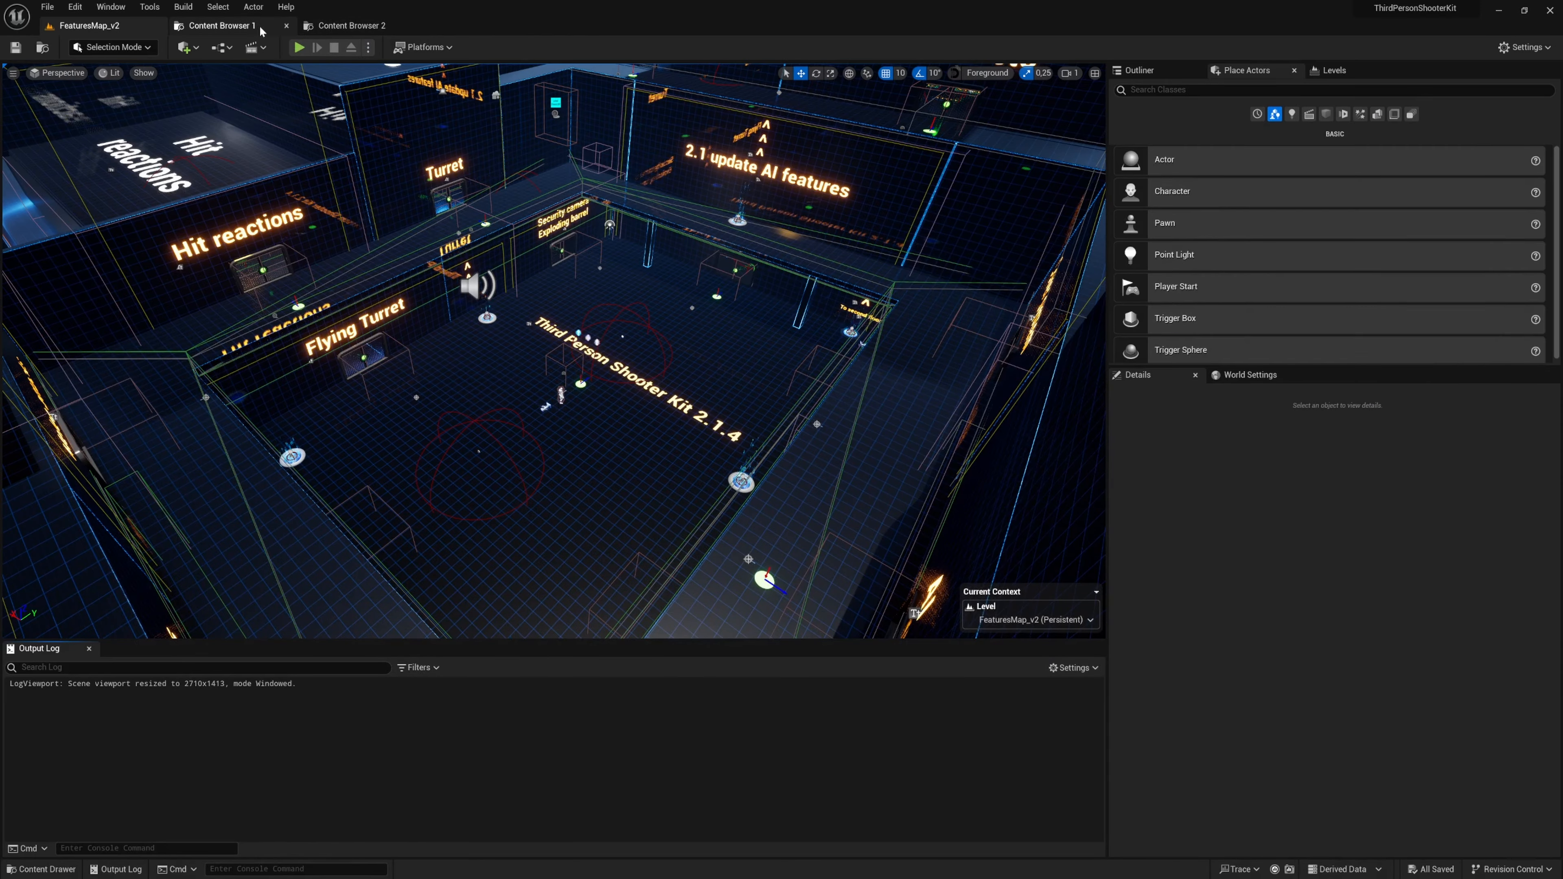
pyautogui.click(348, 26)
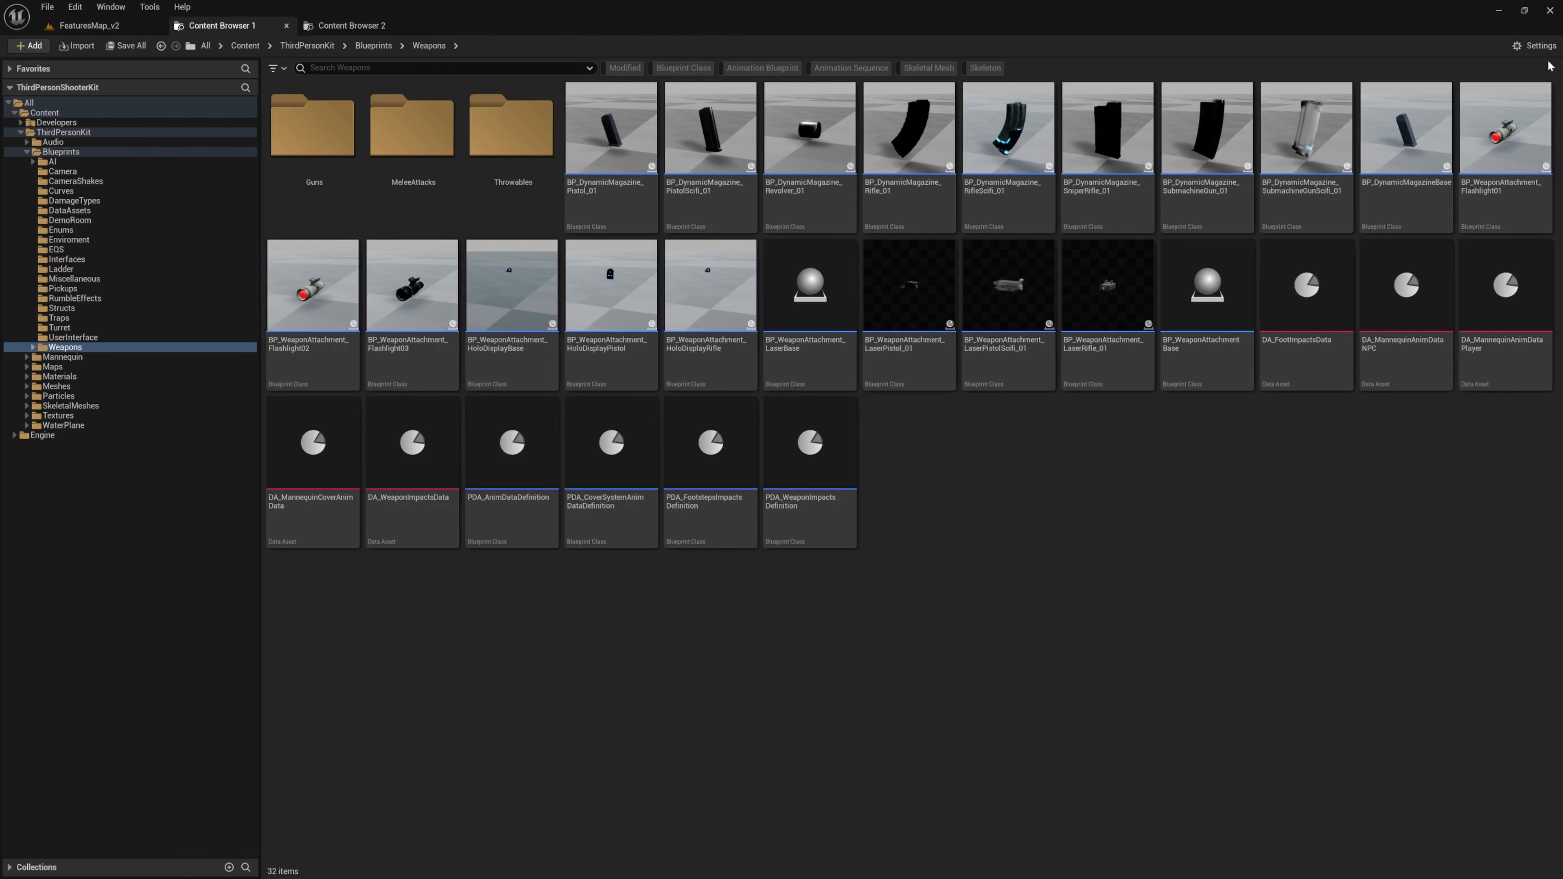
pyautogui.click(1534, 44)
pyautogui.click(1497, 109)
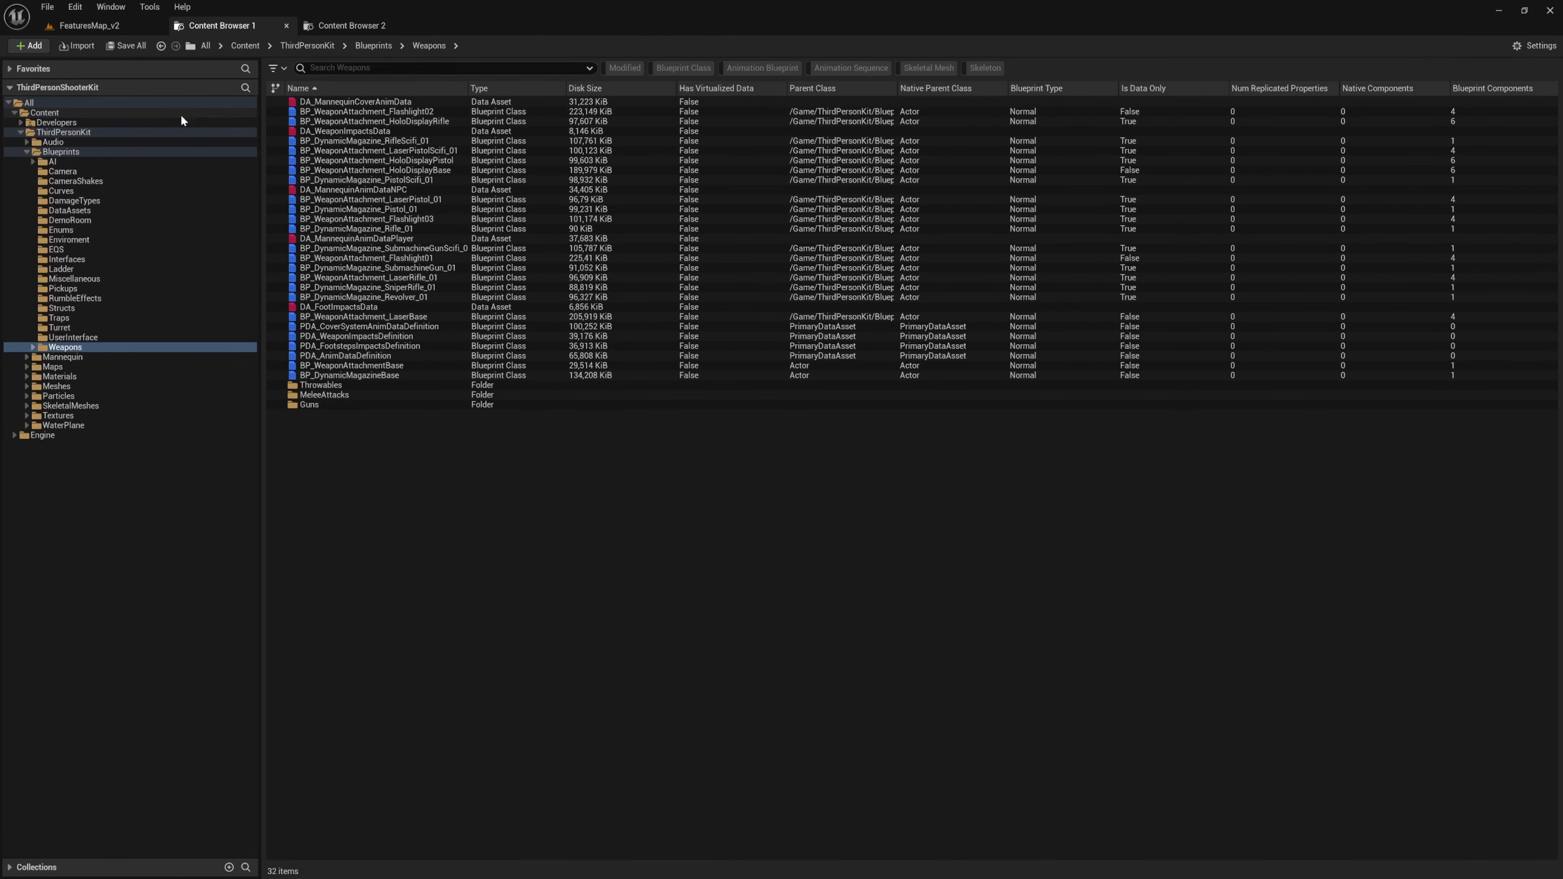
pyautogui.click(129, 120)
pyautogui.click(129, 132)
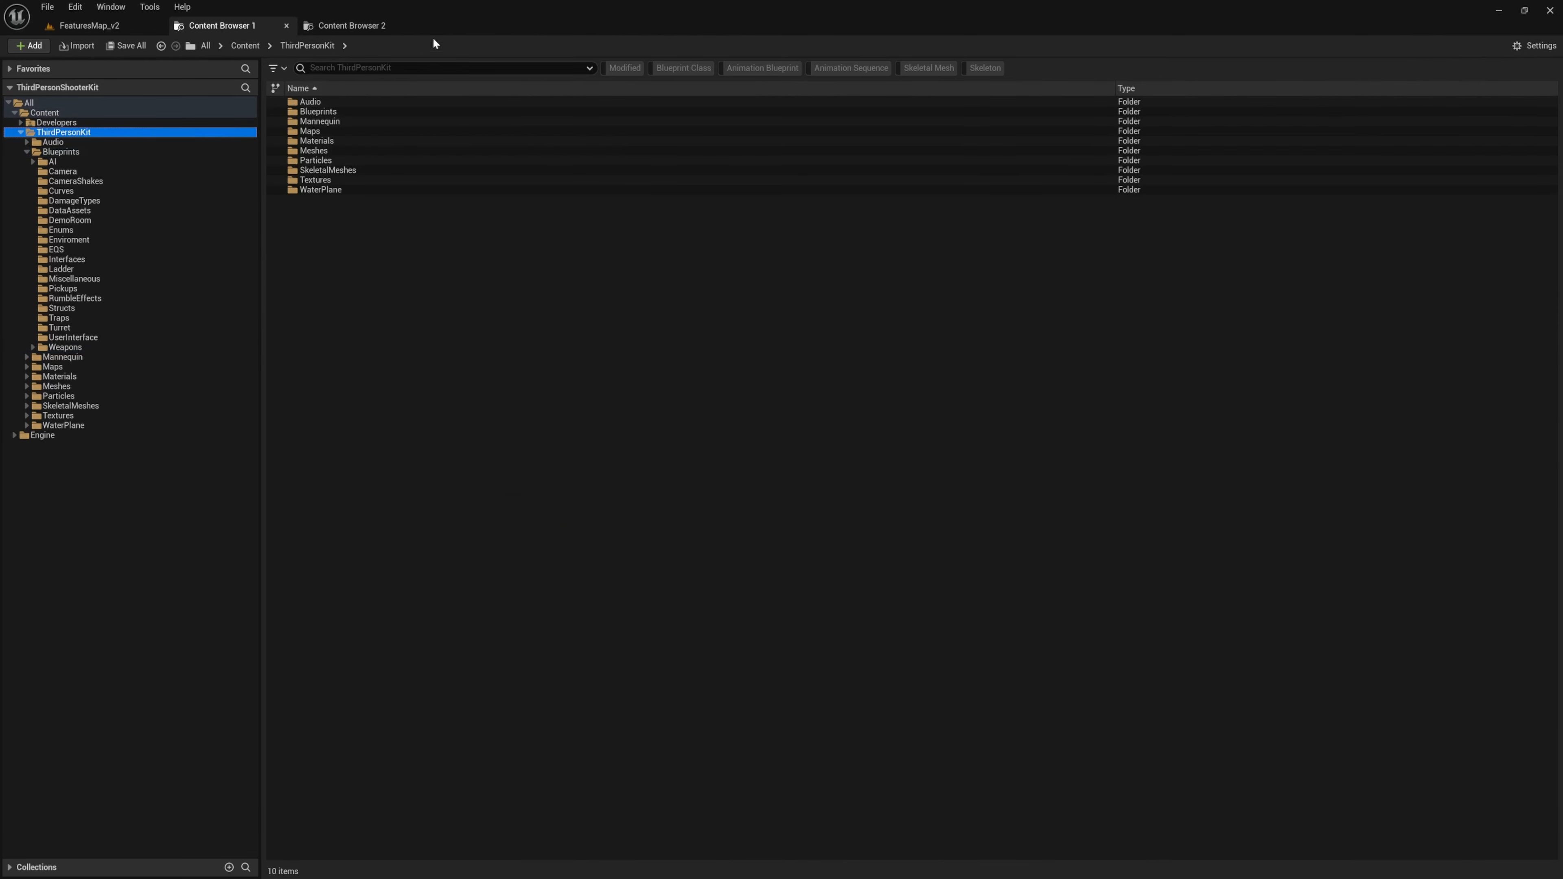
# - Set the second content browser to the Columns view and collapse its ThirdPersonKit folder tree
pyautogui.click(325, 28)
pyautogui.click(1538, 45)
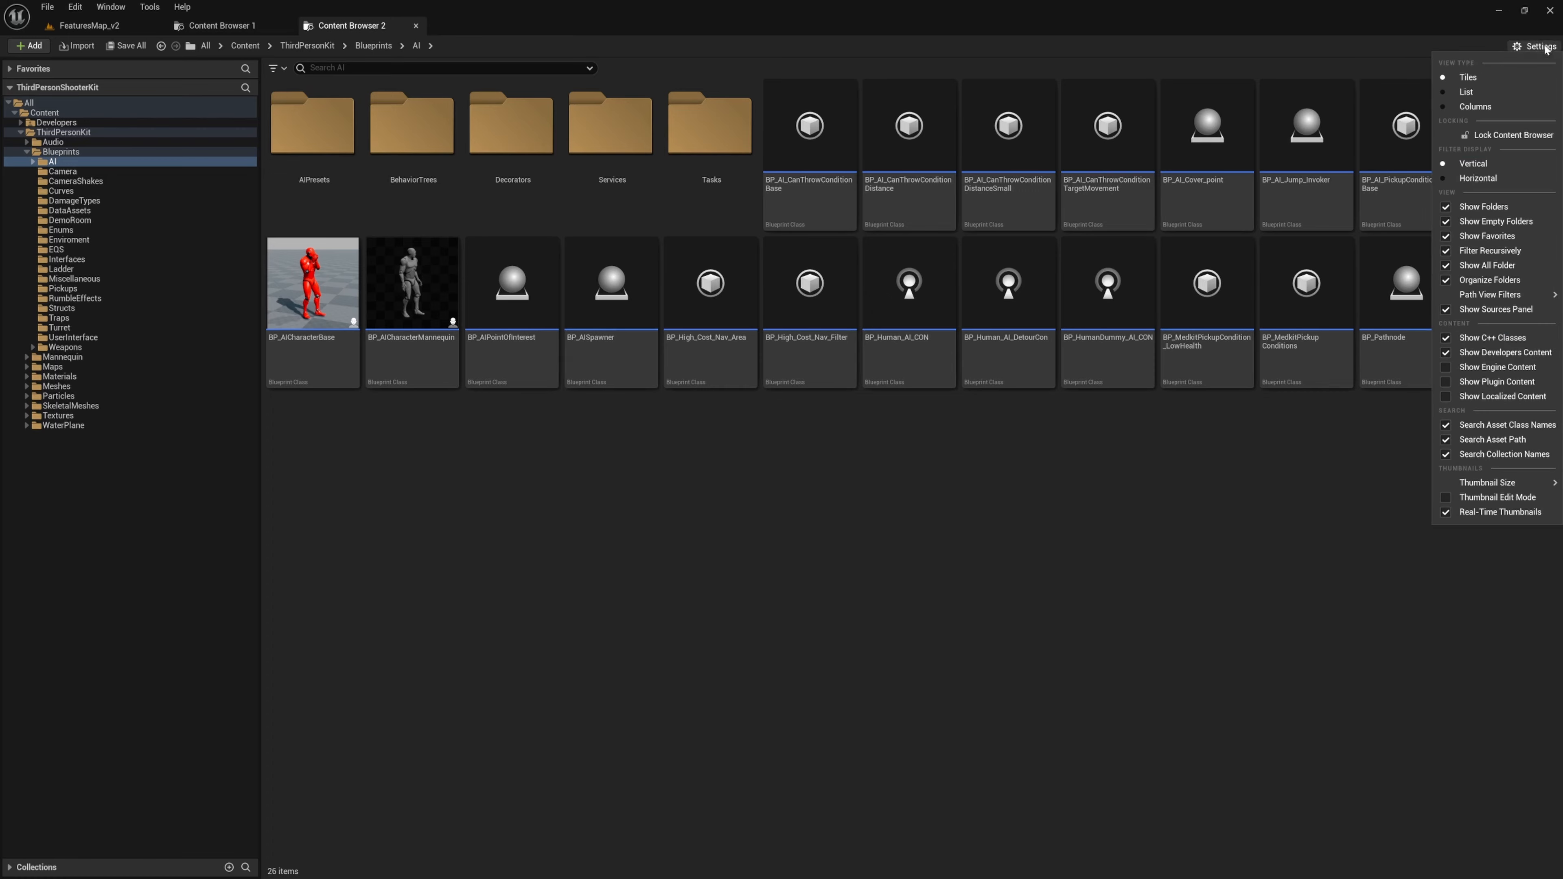
pyautogui.click(1496, 109)
pyautogui.click(101, 131)
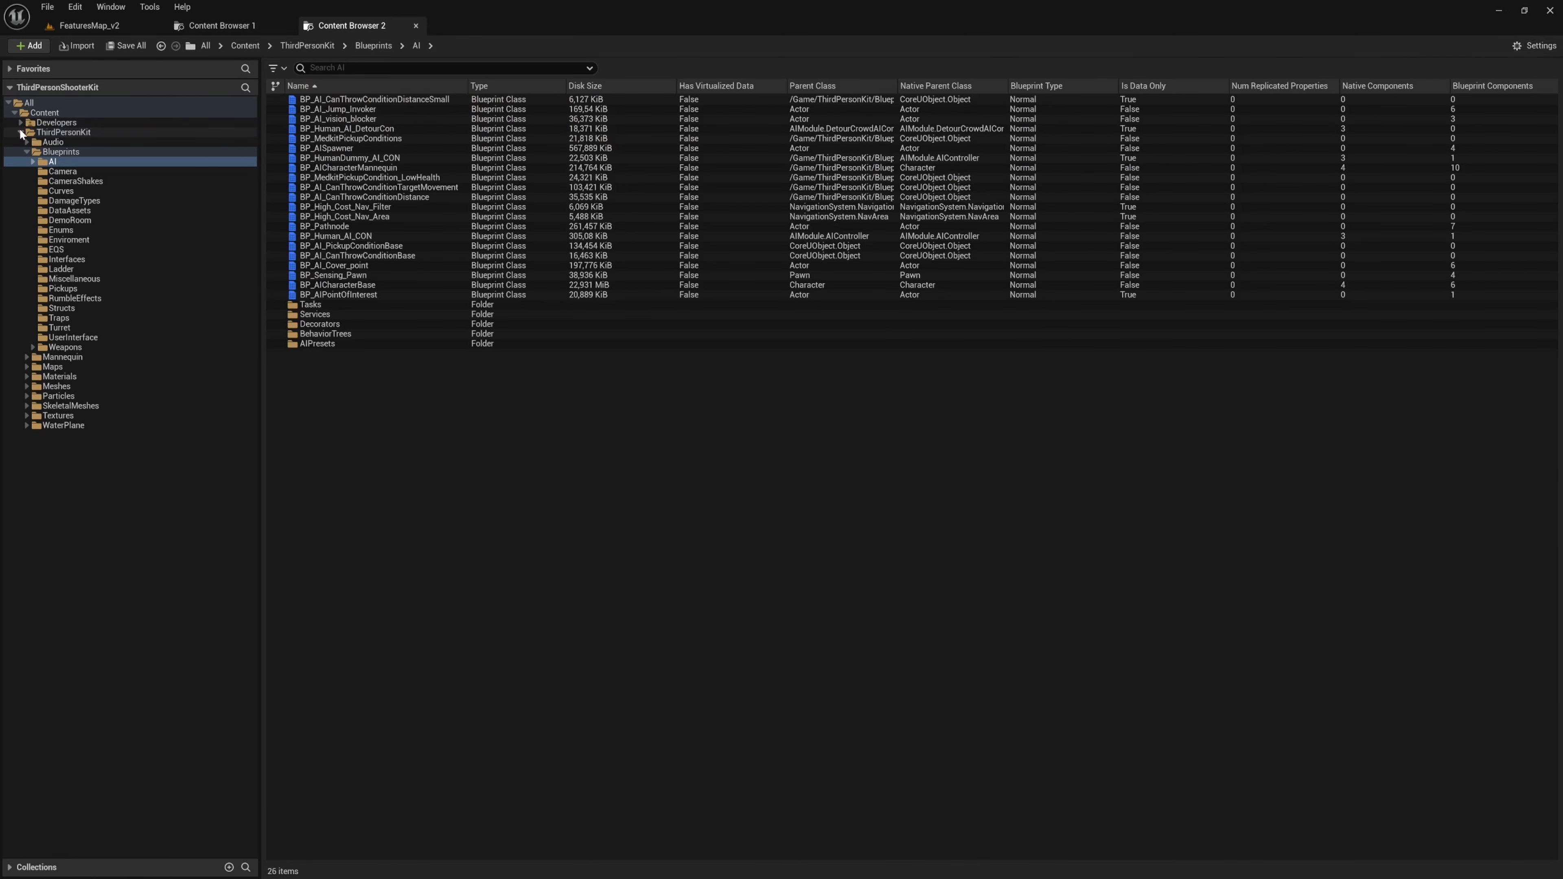
pyautogui.click(20, 132)
# - Create a folder named ALS_Animations directly under Content and open it
pyautogui.click(95, 112)
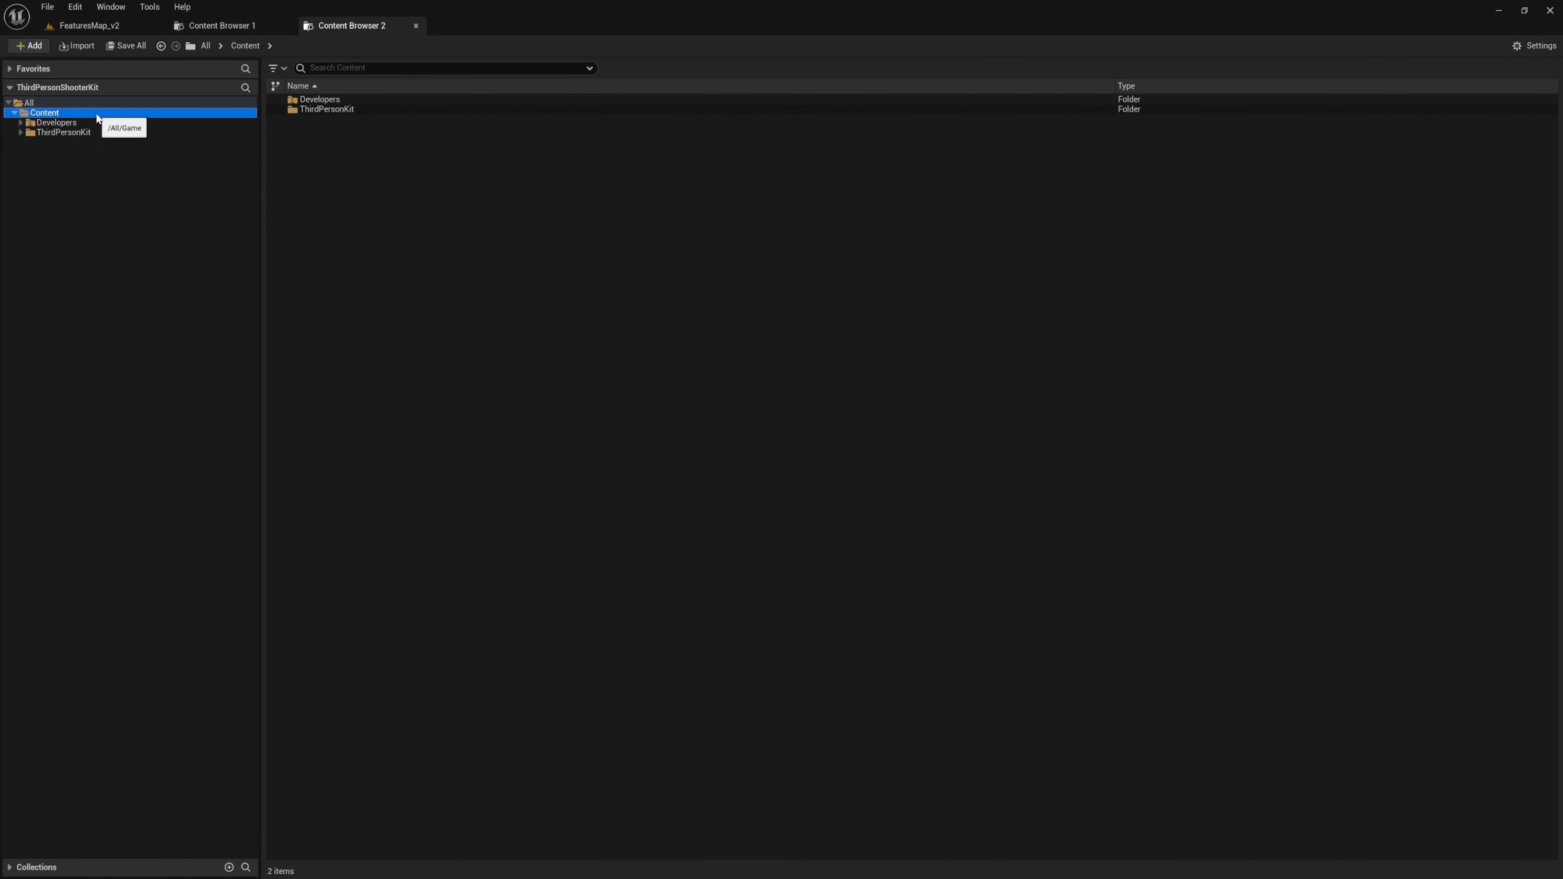
pyautogui.click(32, 47)
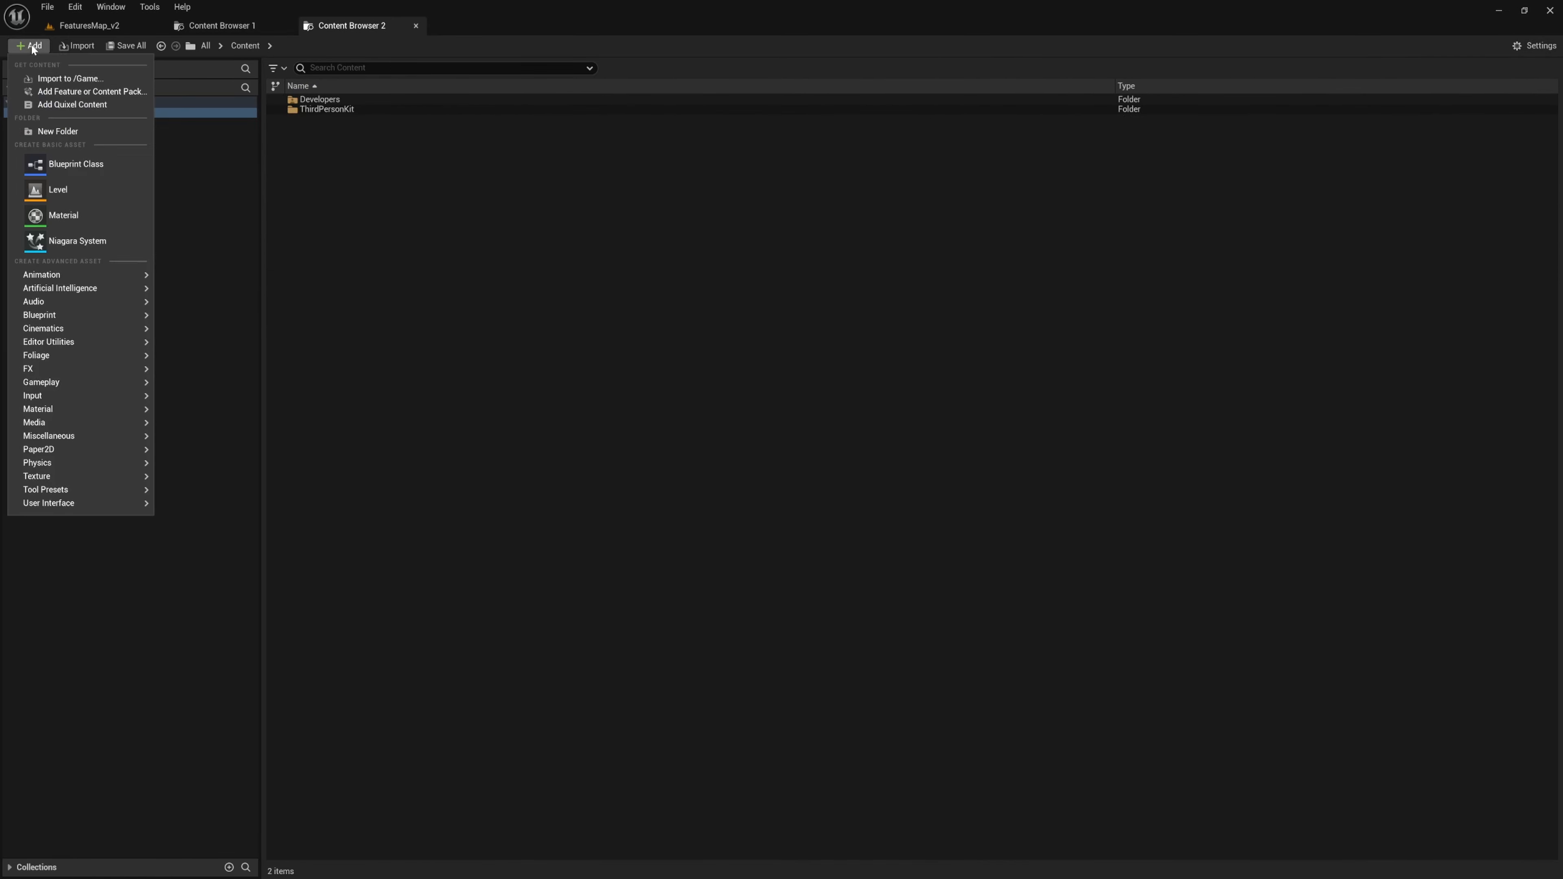
pyautogui.click(85, 130)
pyautogui.write('ALS')
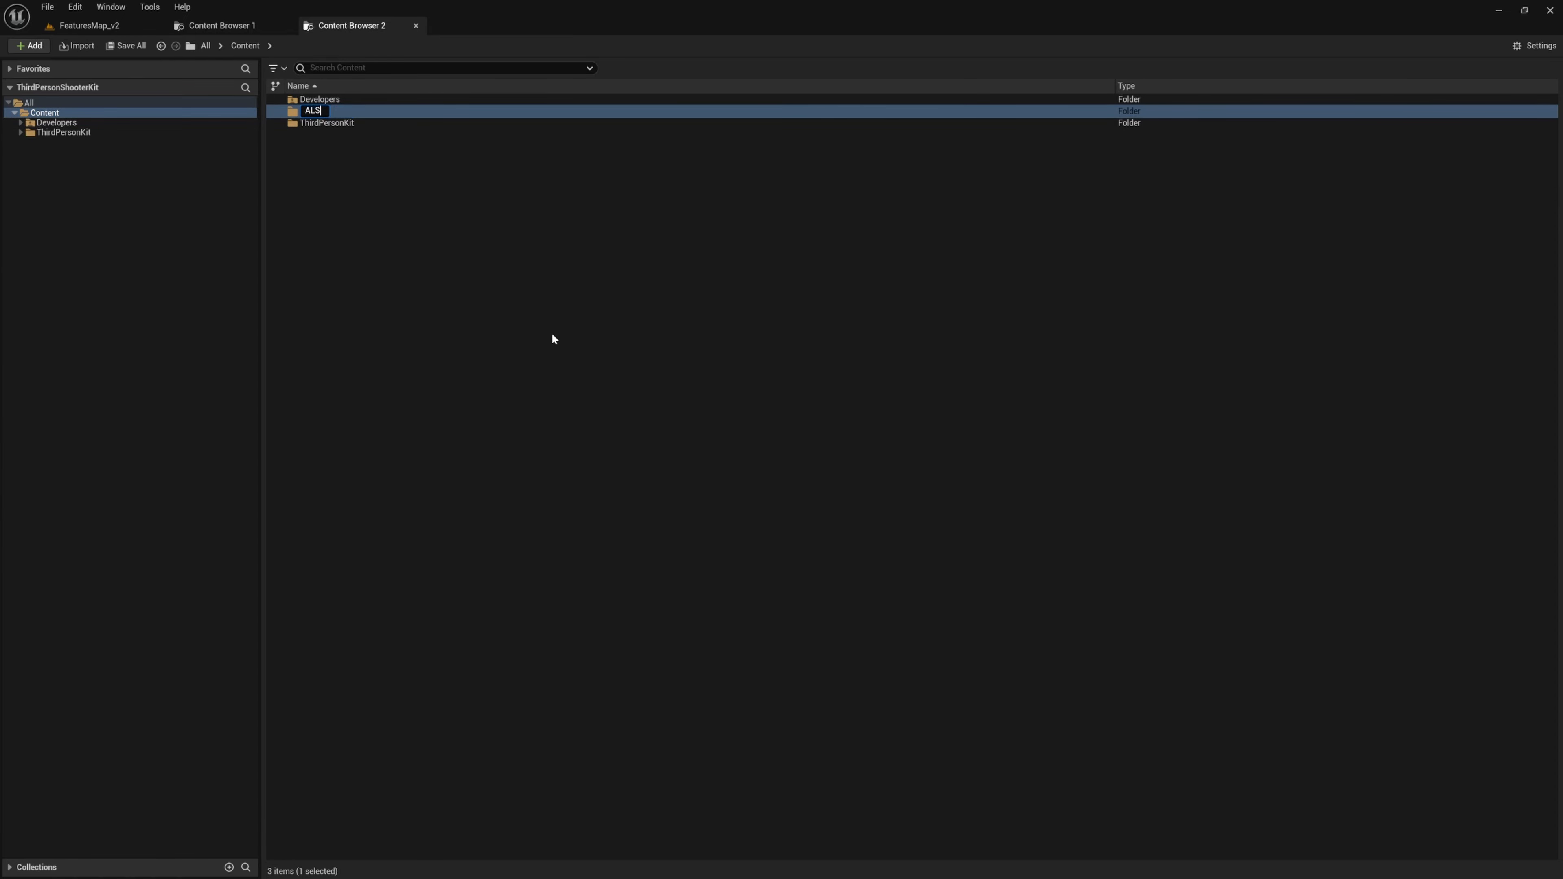
pyautogui.write('_Animations')
pyautogui.press('Return')
pyautogui.press('Return')
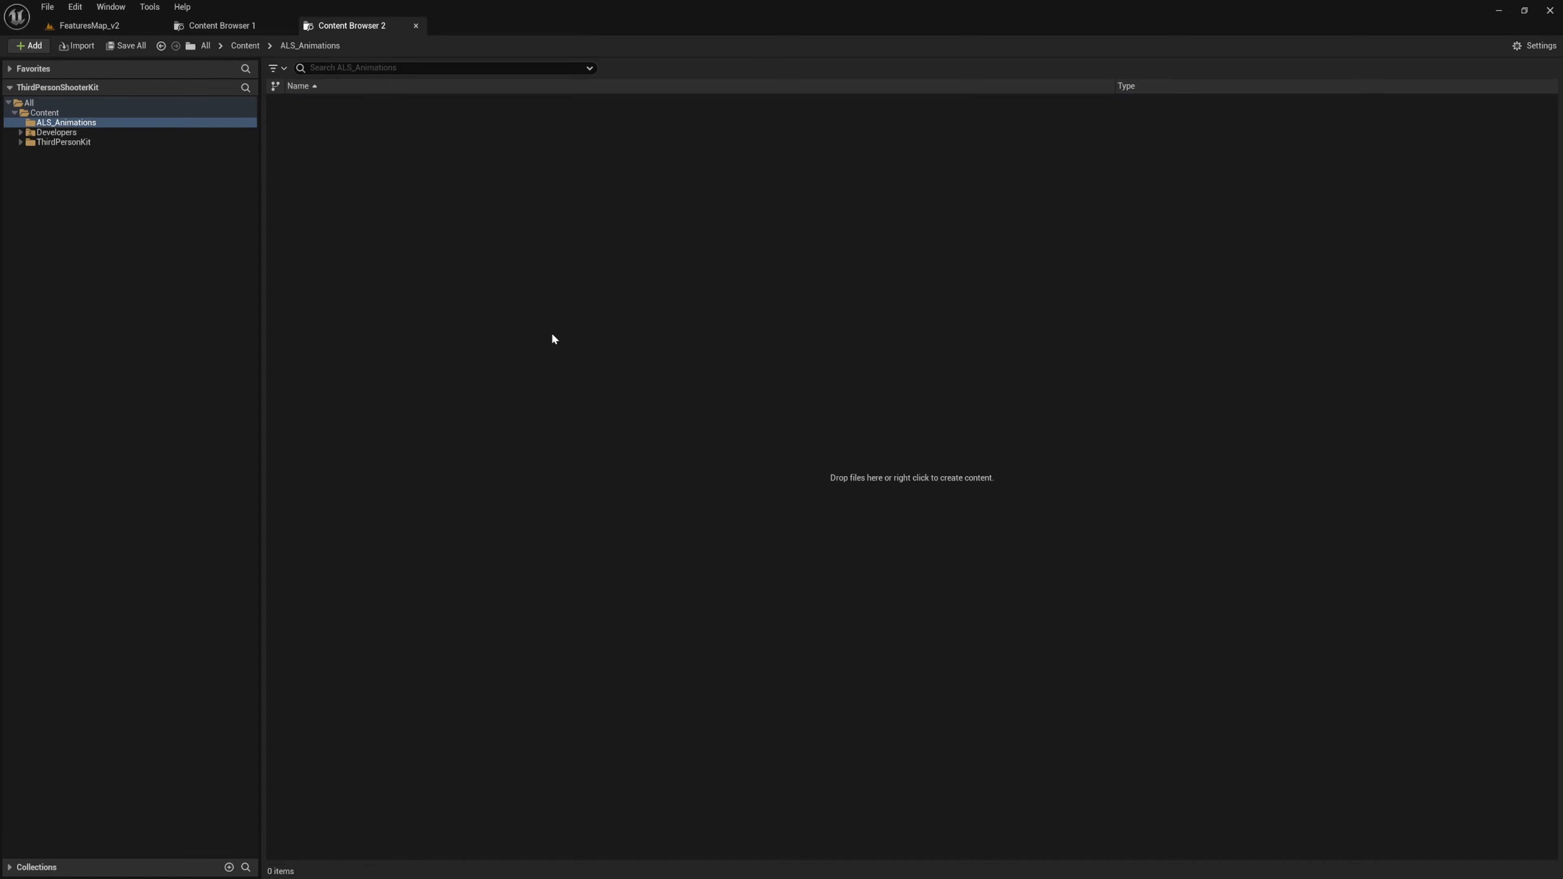
# - Start an import into the ALS_Animations folder and browse to the exported ALS Animations folder in the project's root directory
pyautogui.rightClick(470, 177)
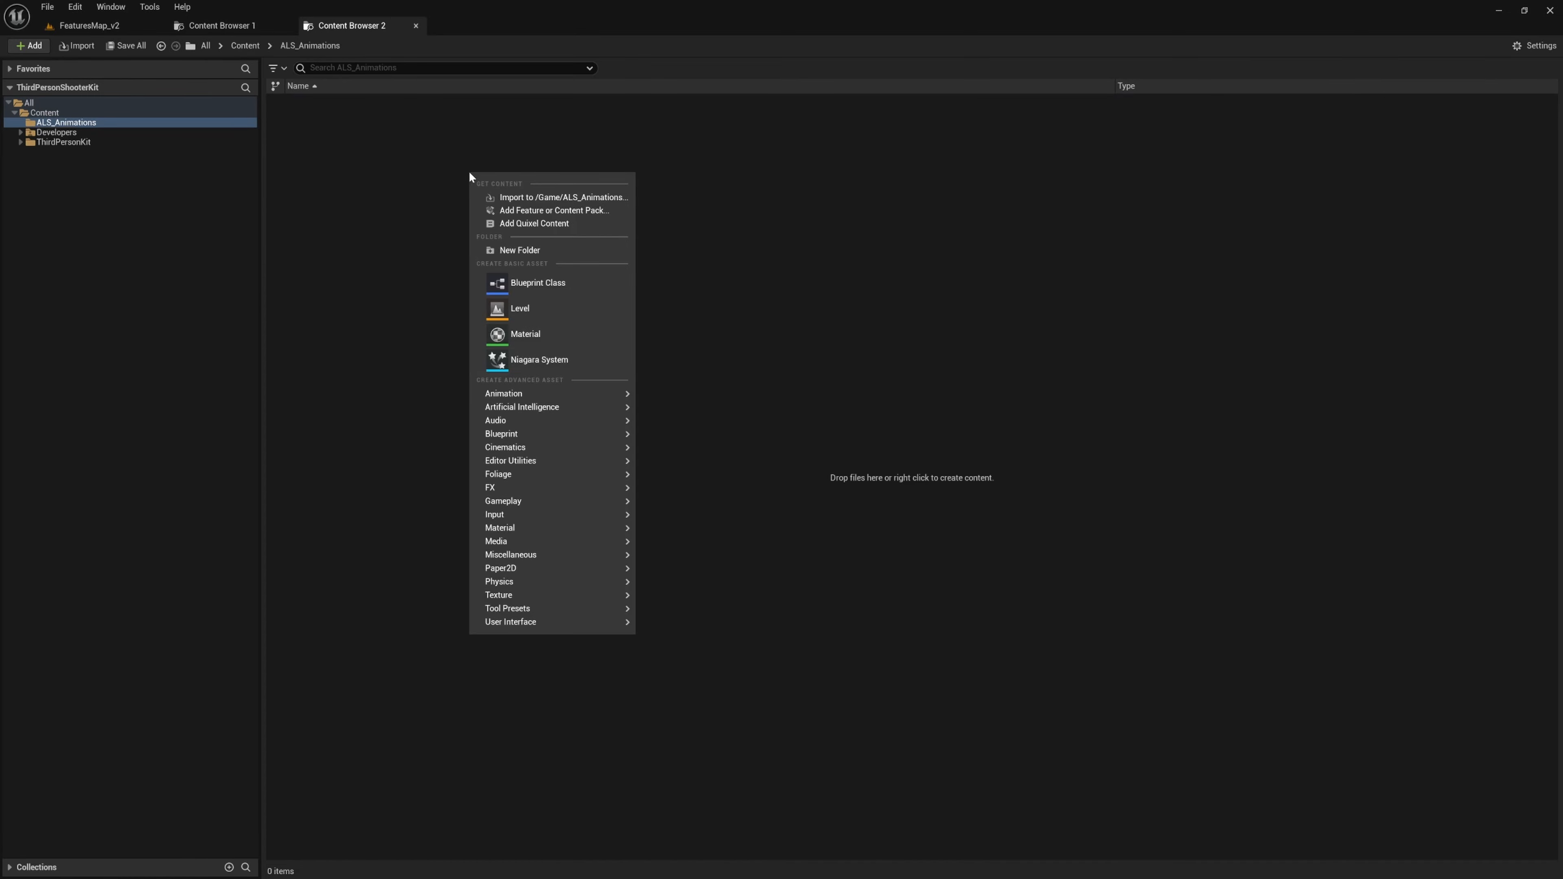
pyautogui.click(560, 198)
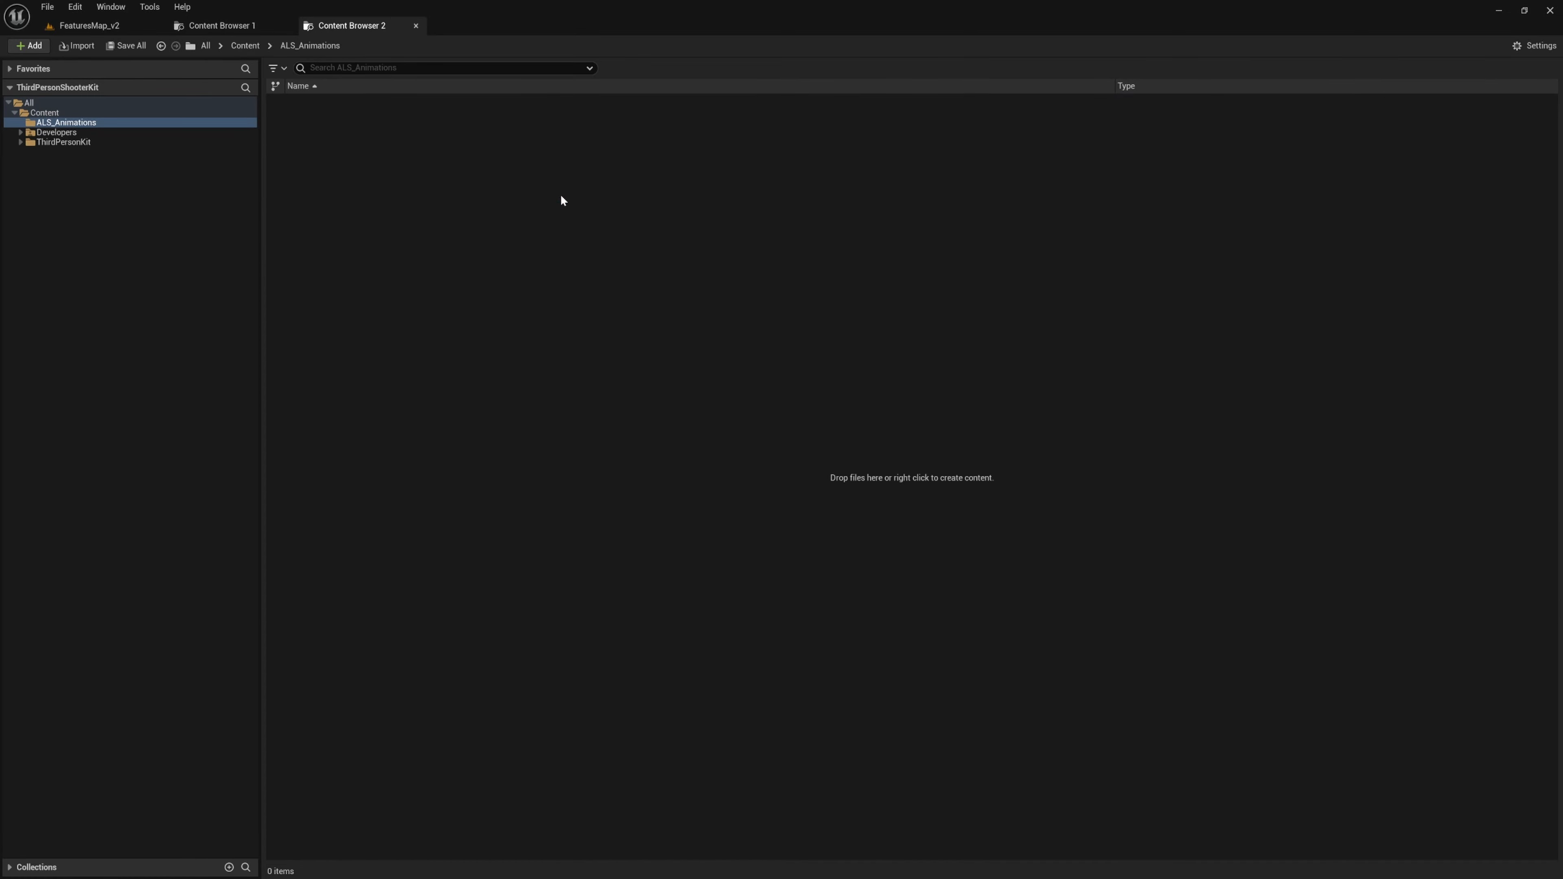
pyautogui.moveTo(614, 117); pyautogui.dragTo(831, 202)
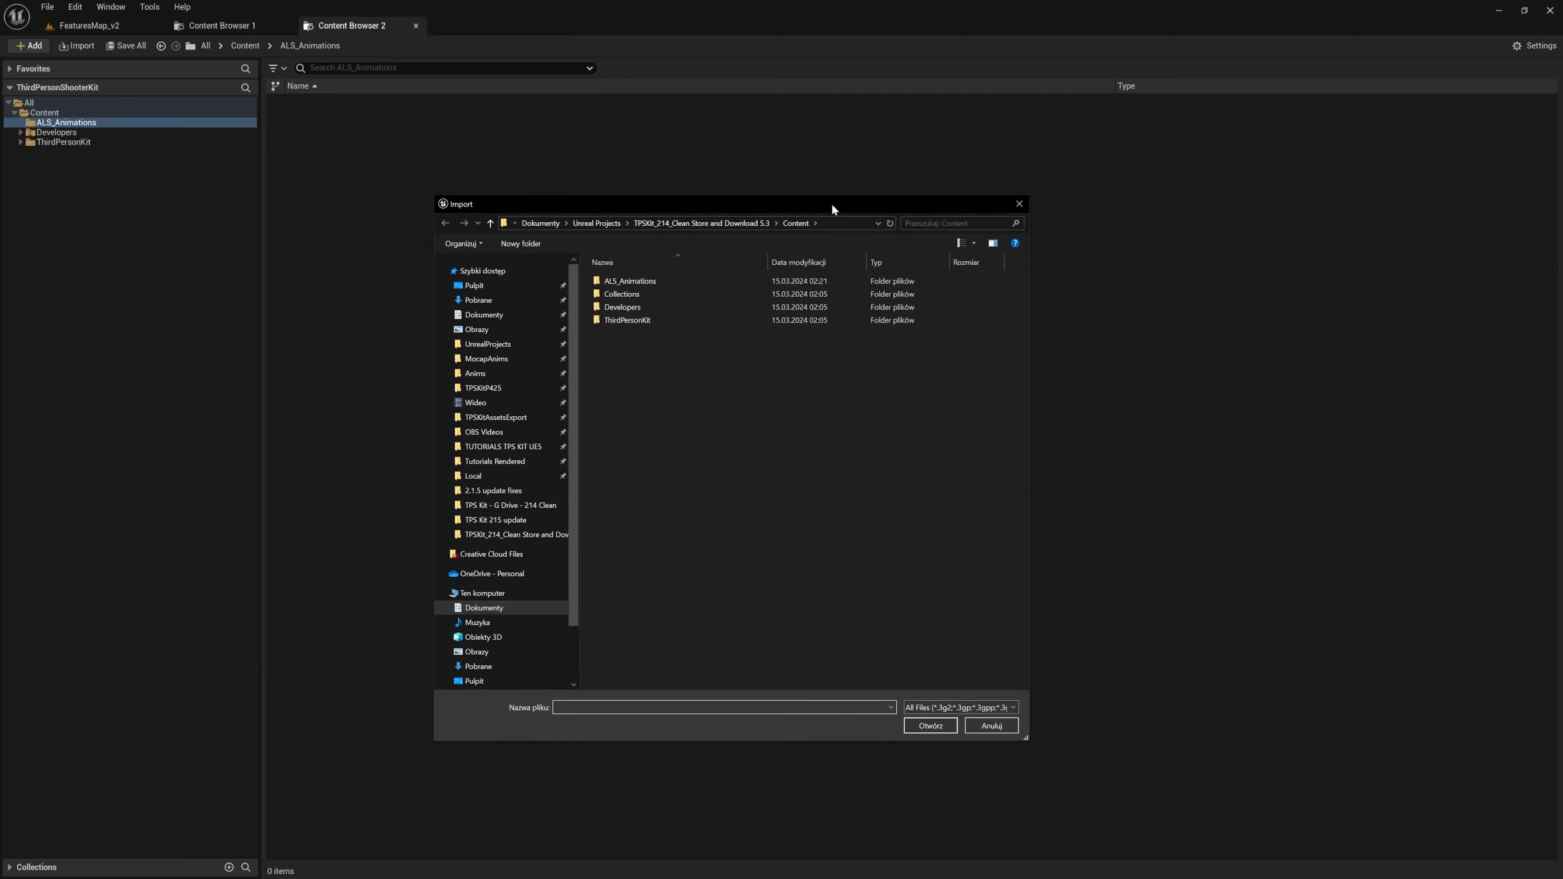
pyautogui.click(727, 224)
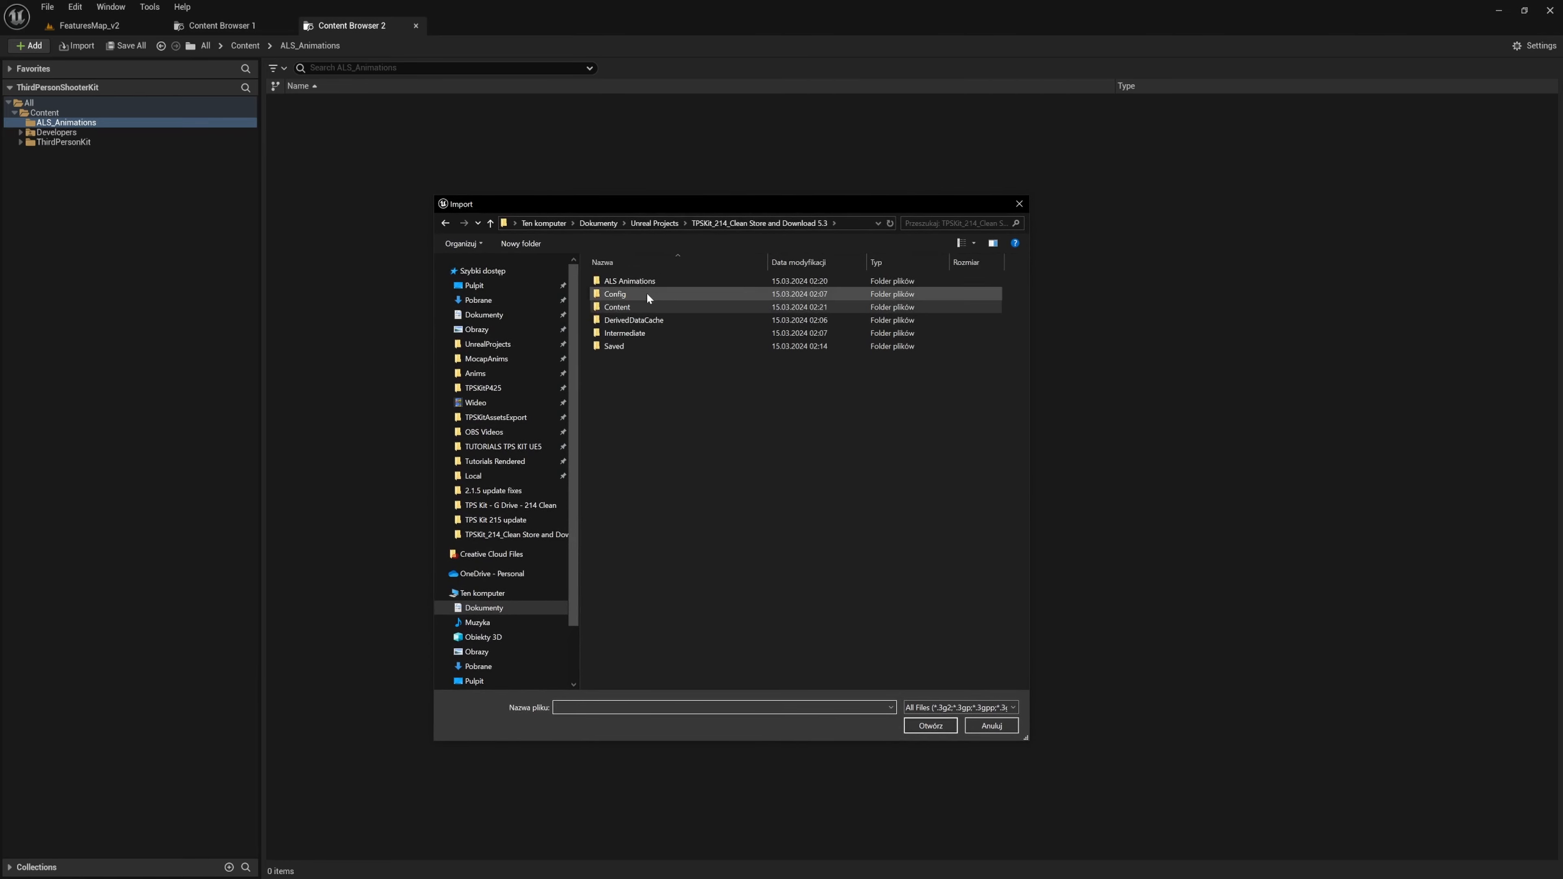
pyautogui.doubleClick(650, 281)
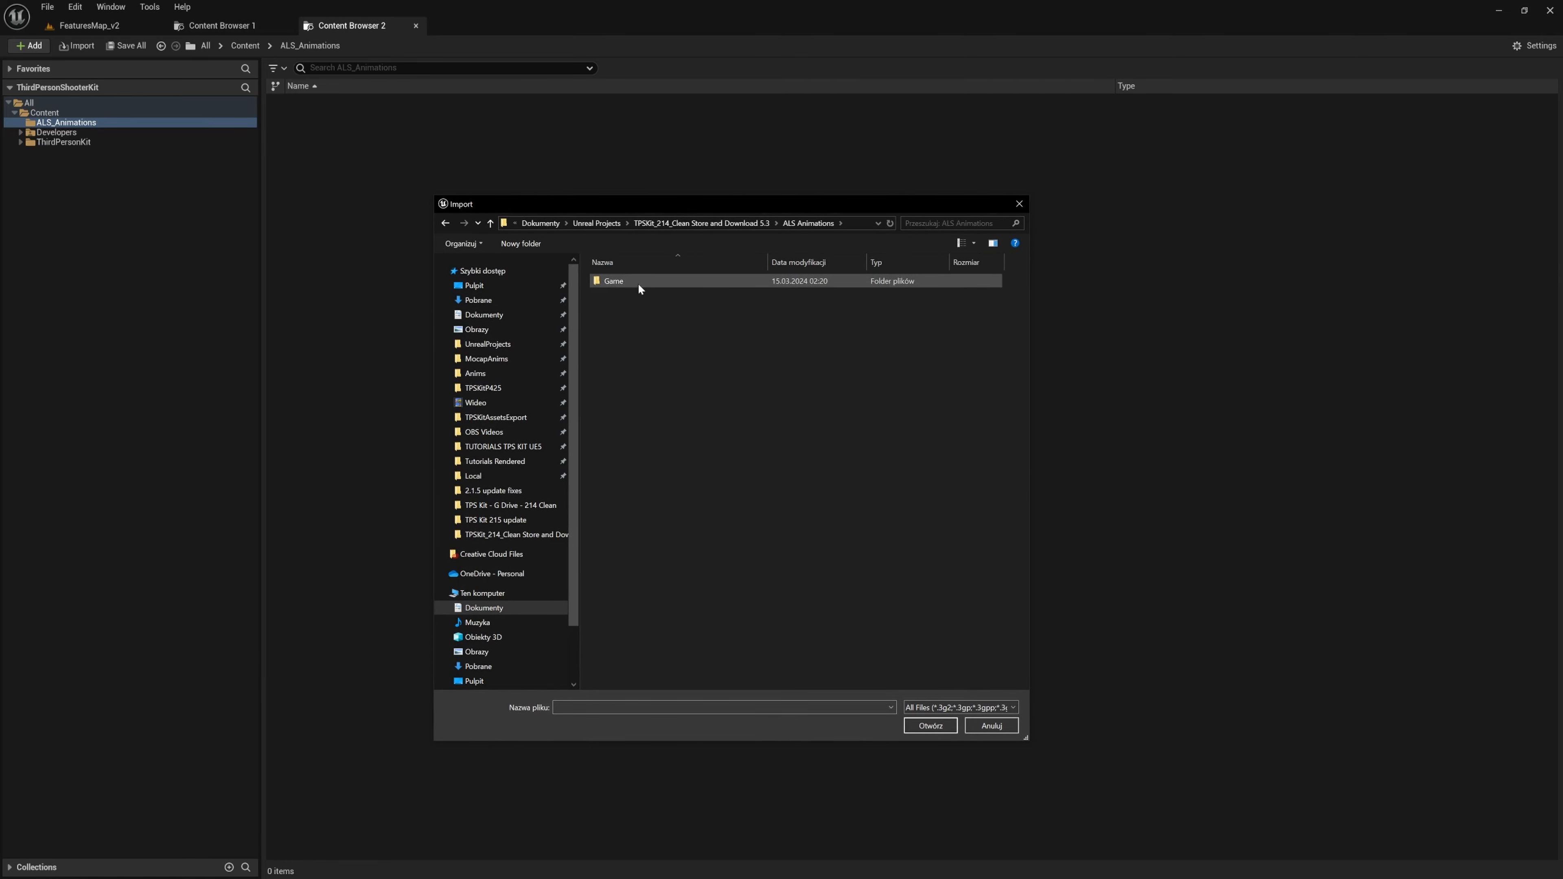
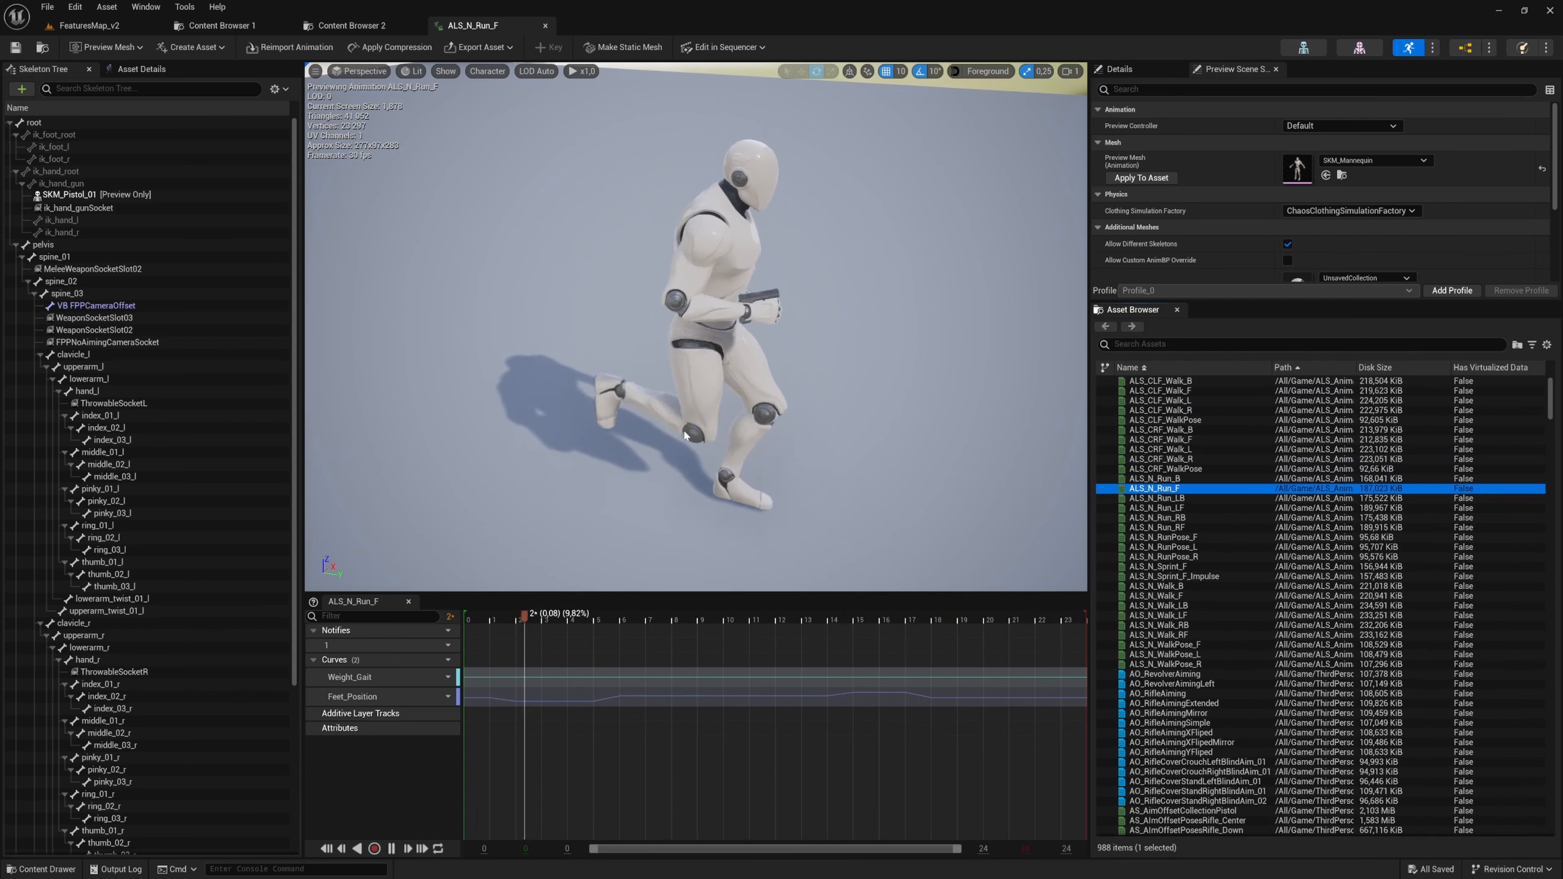
# - Close the ALS_N_Run_F animation after viewing its preview and create a new level from the Basic template
pyautogui.keyDown('alt'); pyautogui.moveTo(837, 361); pyautogui.dragTo(883, 356); pyautogui.keyUp('alt')
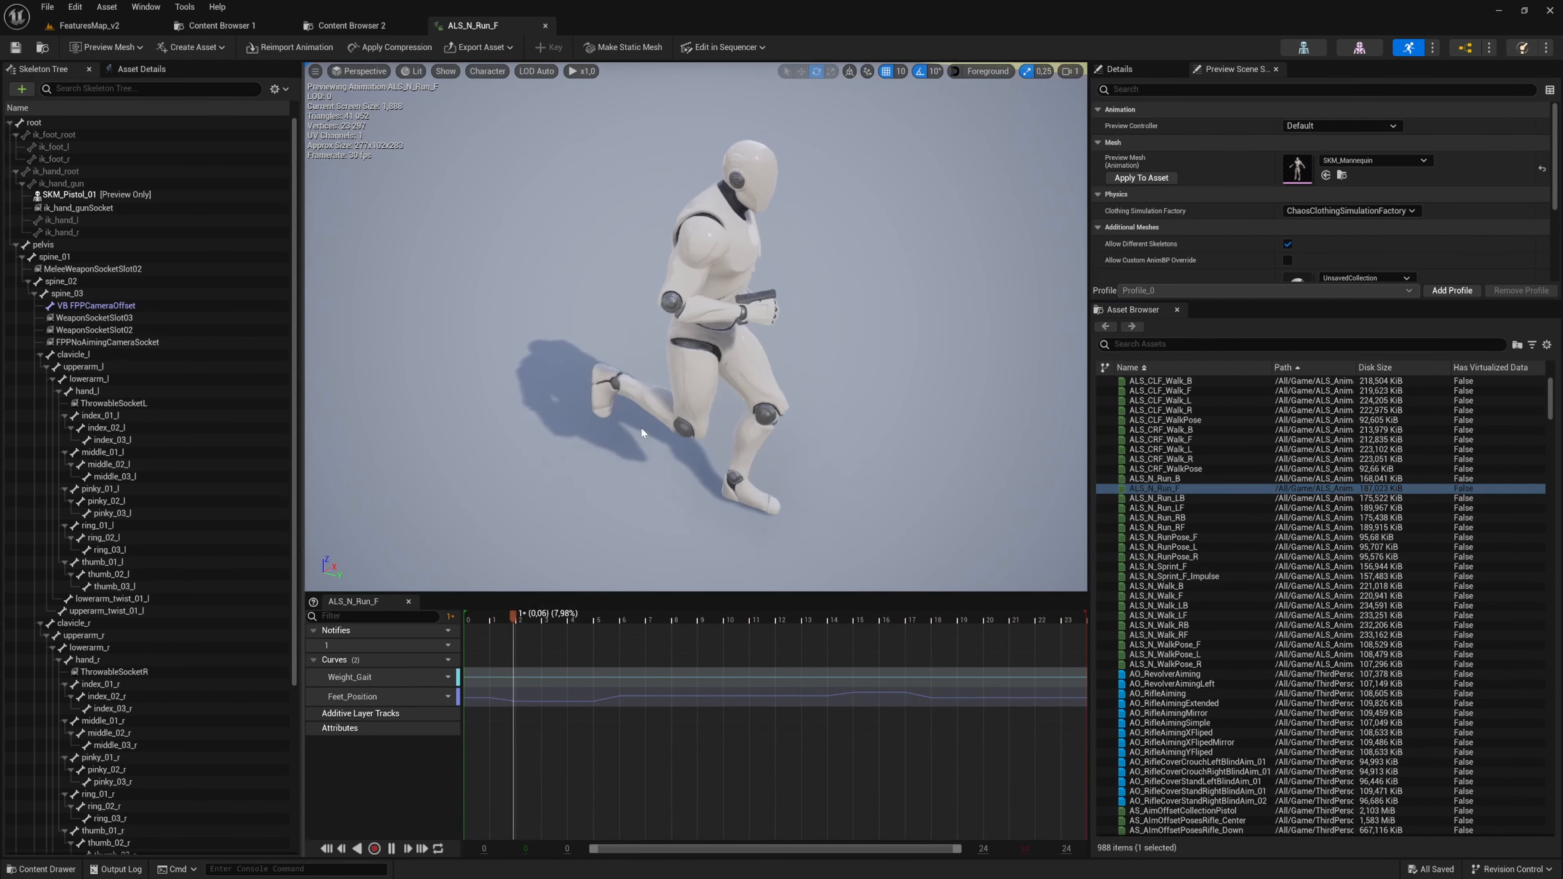
pyautogui.middleClick(498, 27)
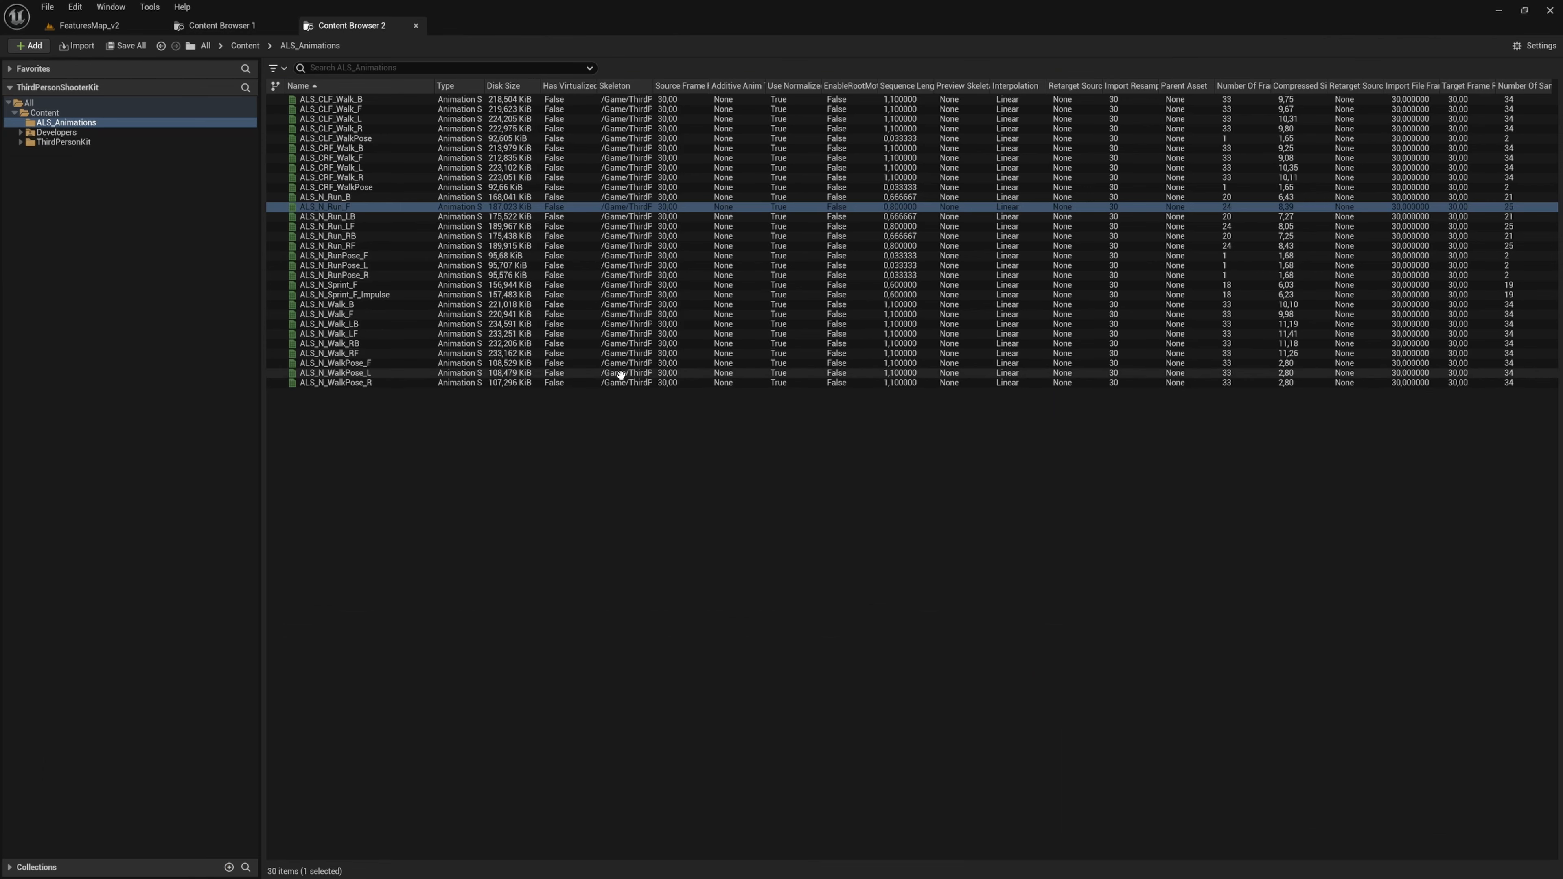
pyautogui.click(98, 26)
pyautogui.click(46, 7)
pyautogui.click(84, 38)
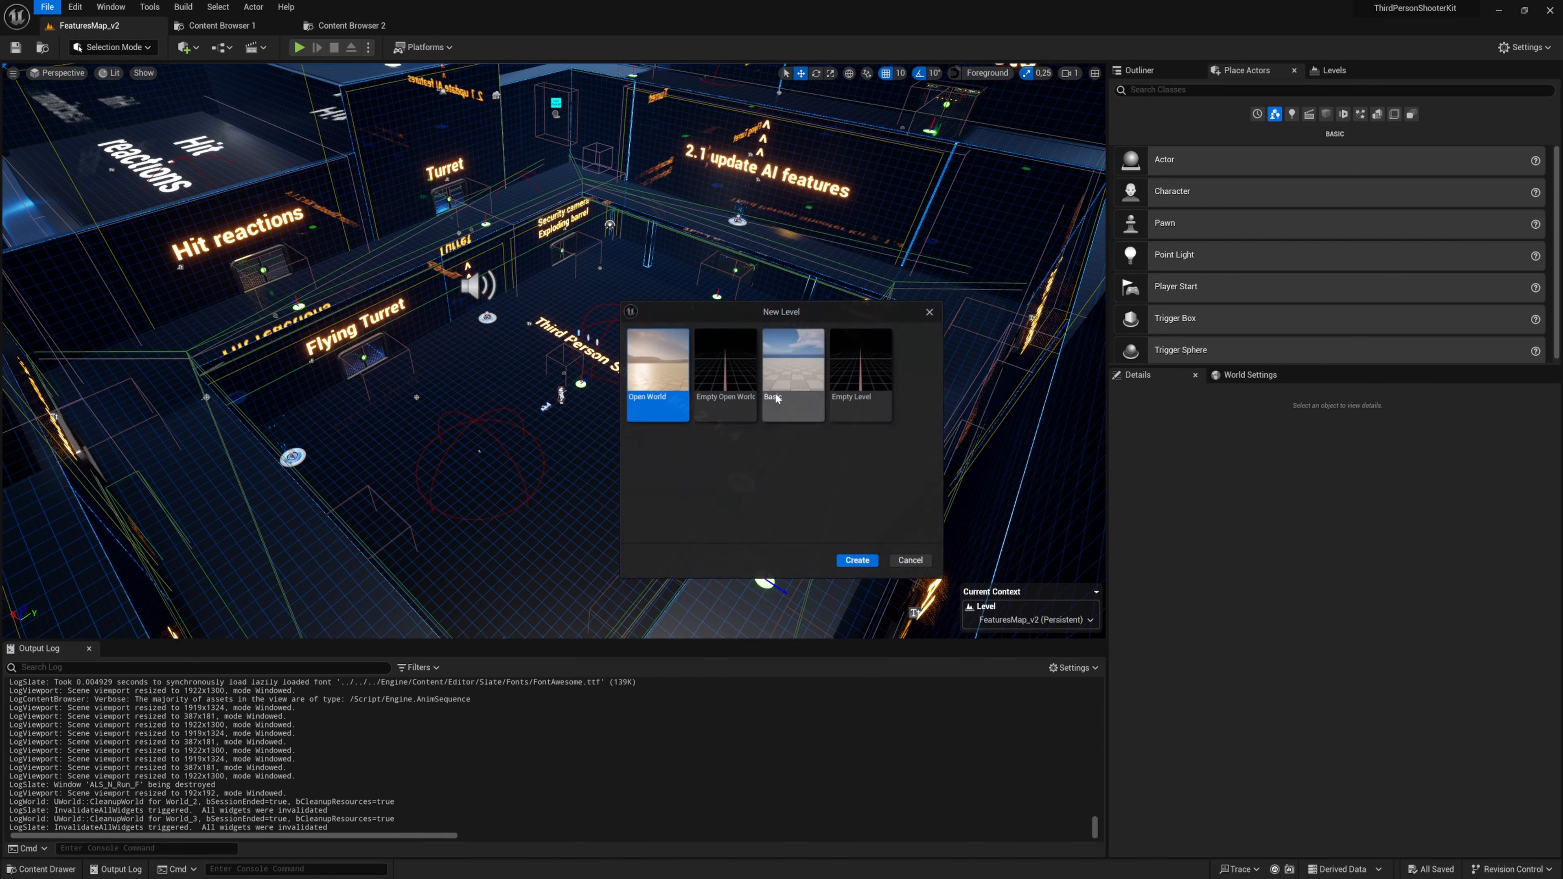
pyautogui.click(794, 369)
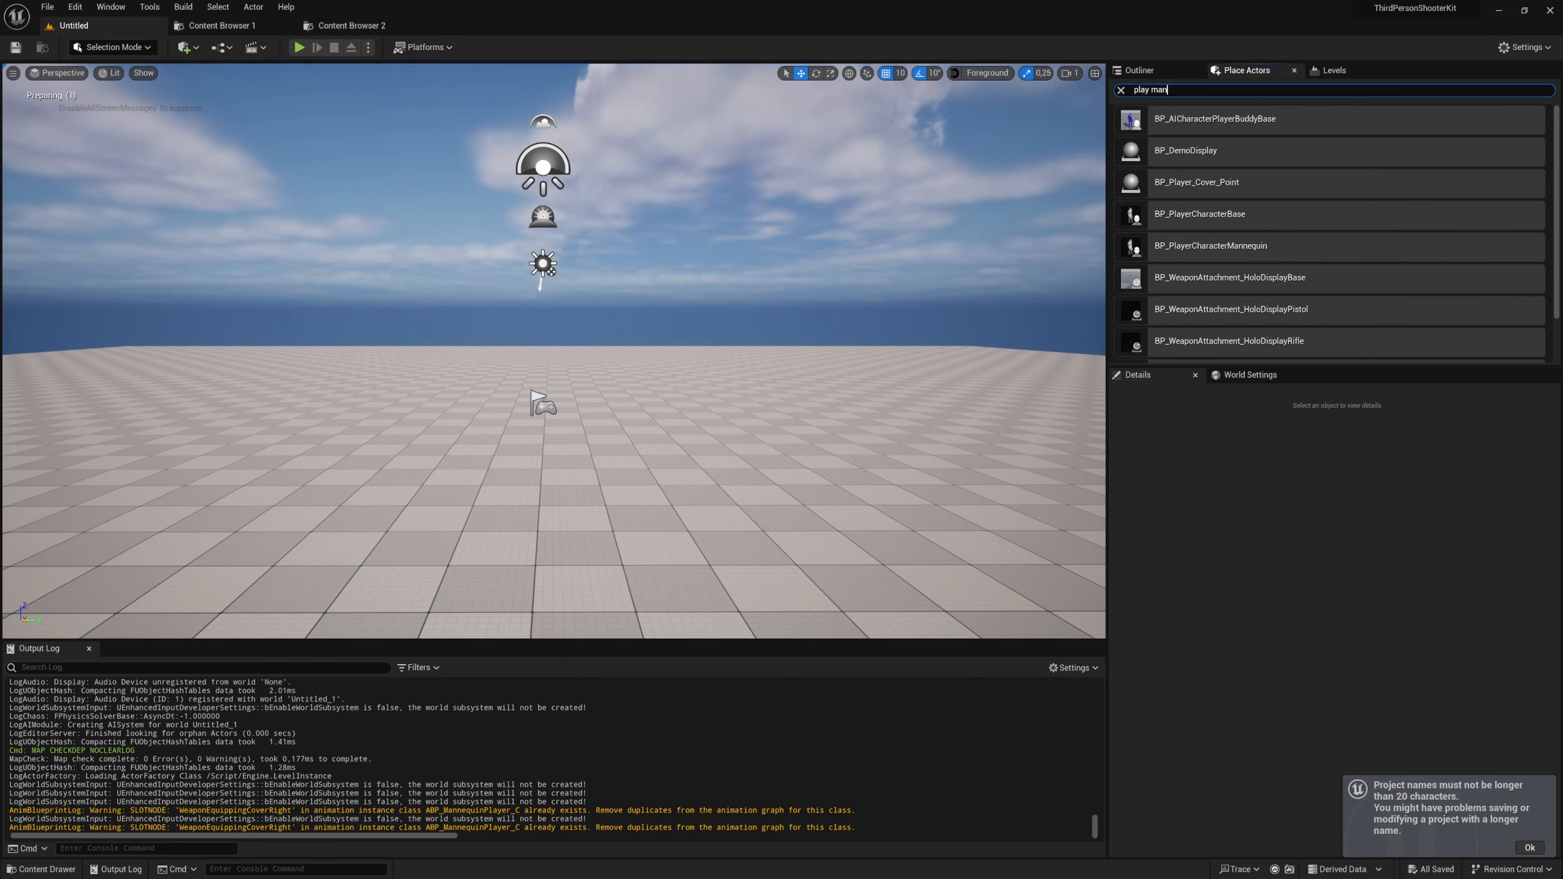
# - Place BP_PlayerCharacterMannequin on the level floor and set its Auto Possess Player option to Player 0
pyautogui.moveTo(1277, 109); pyautogui.dragTo(691, 454)
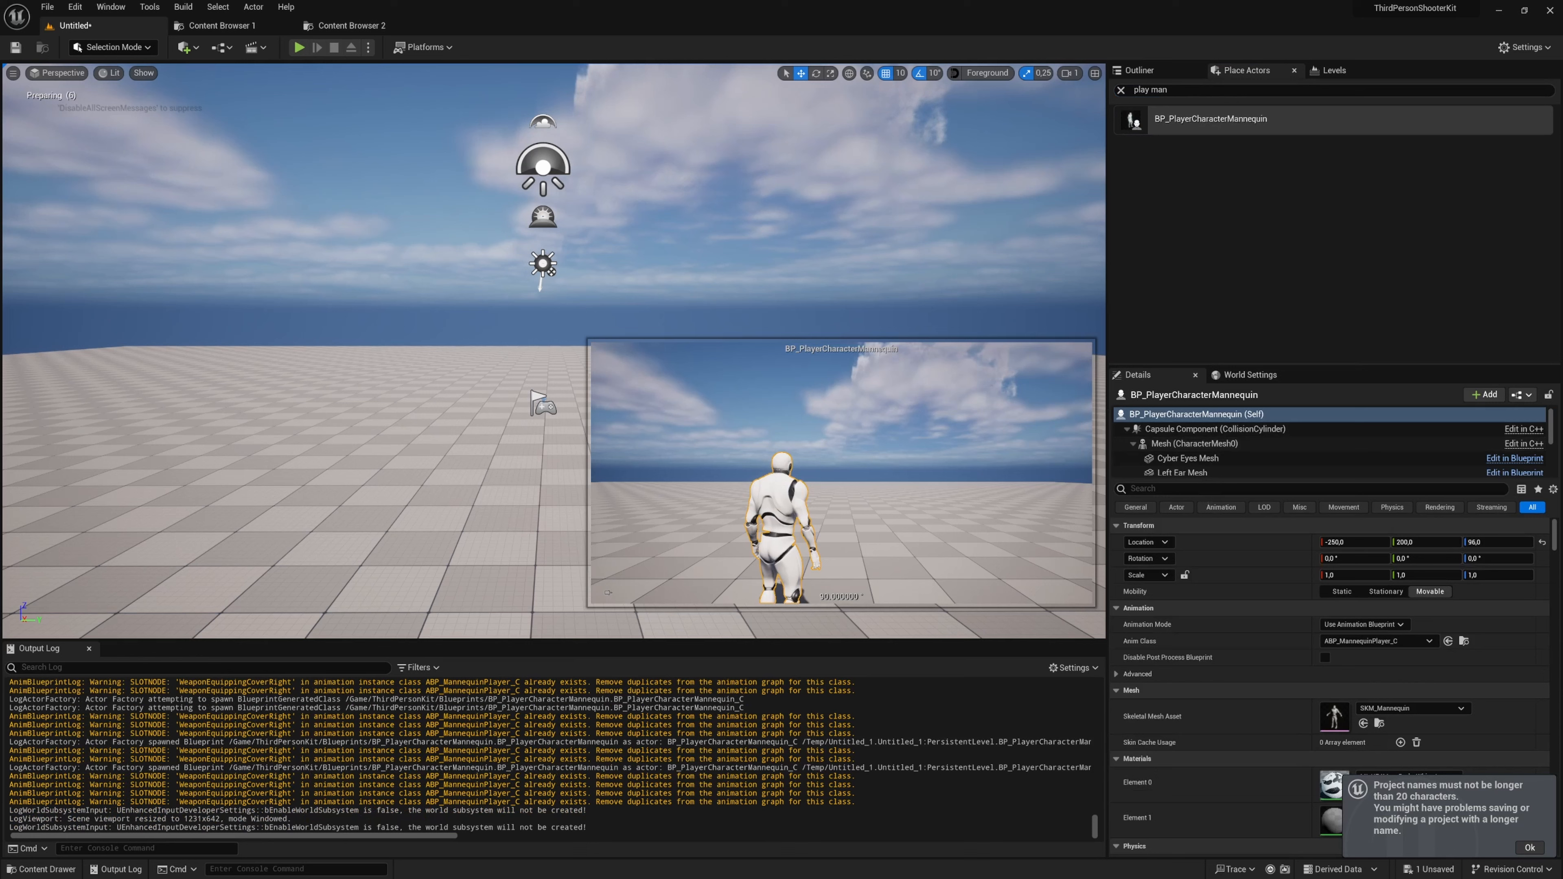
pyautogui.click(1263, 488)
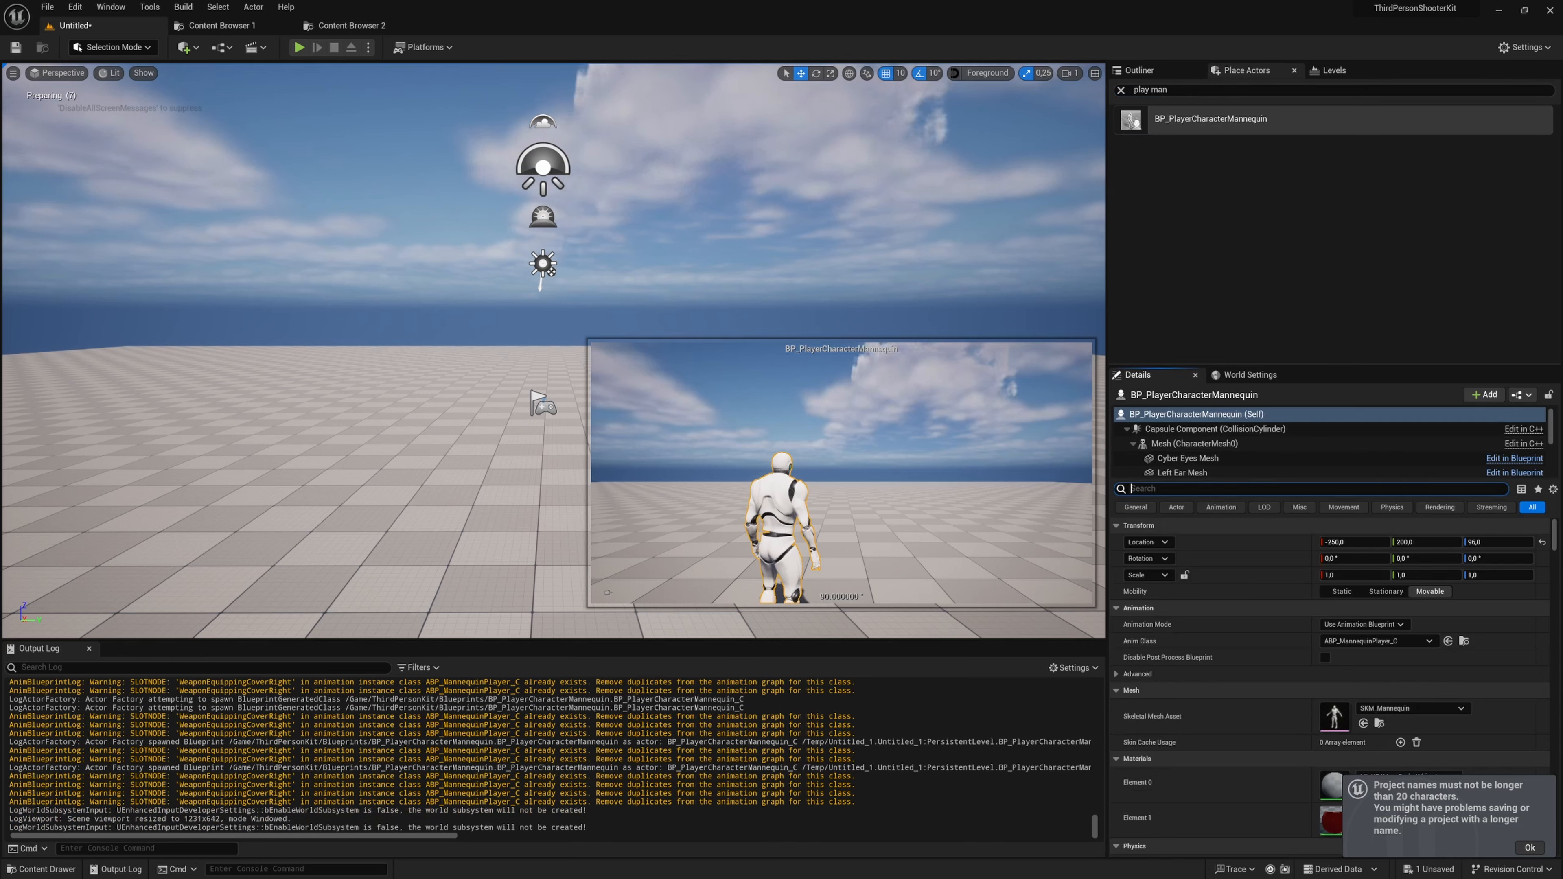
pyautogui.write('poss')
pyautogui.click(1354, 542)
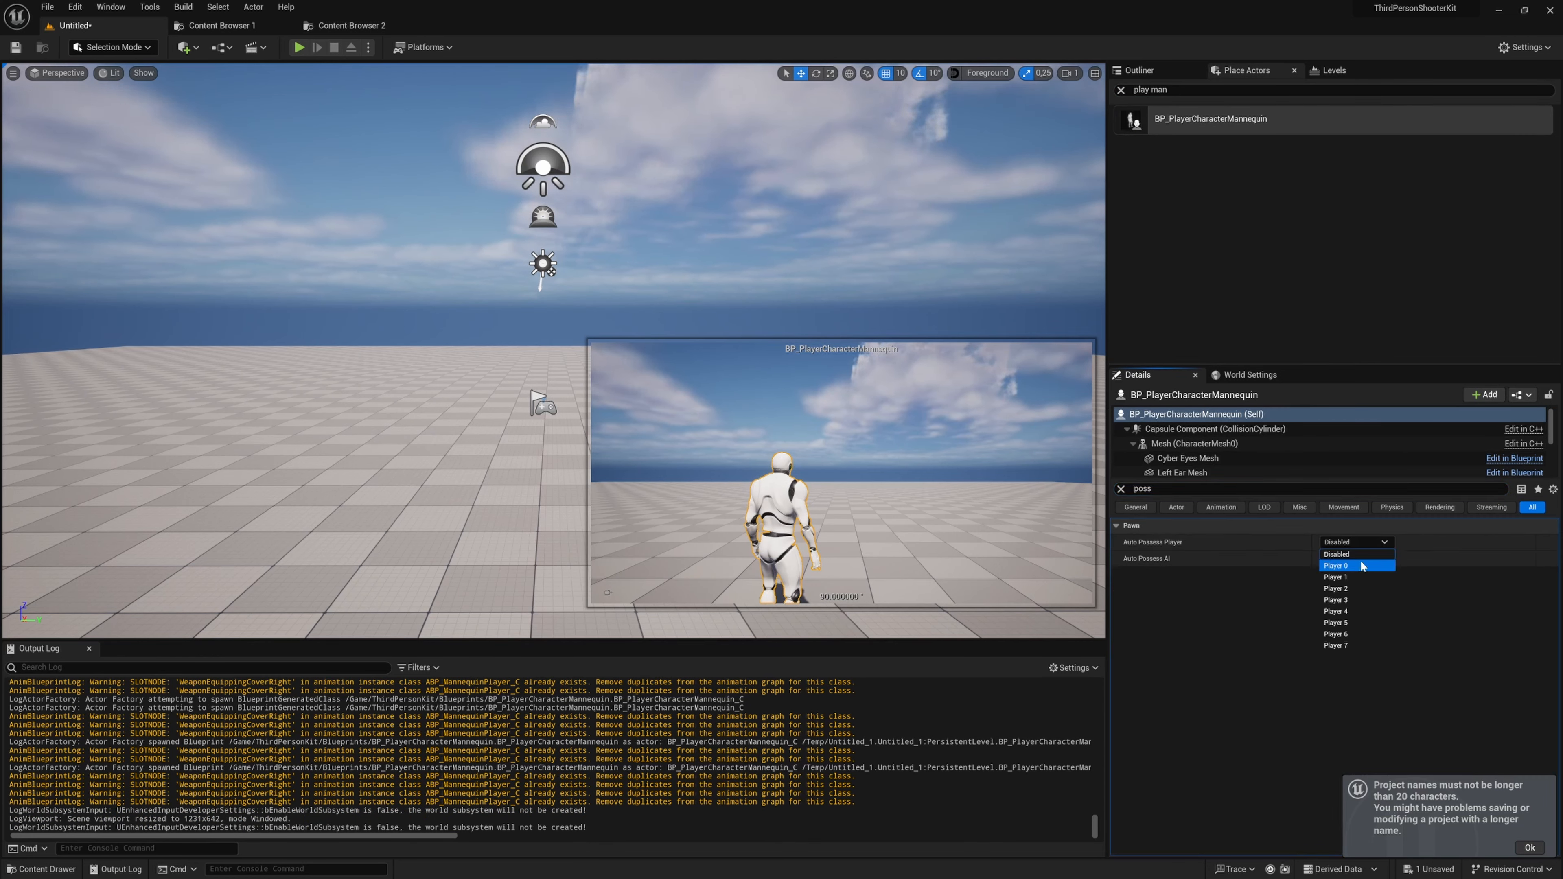
pyautogui.click(1344, 576)
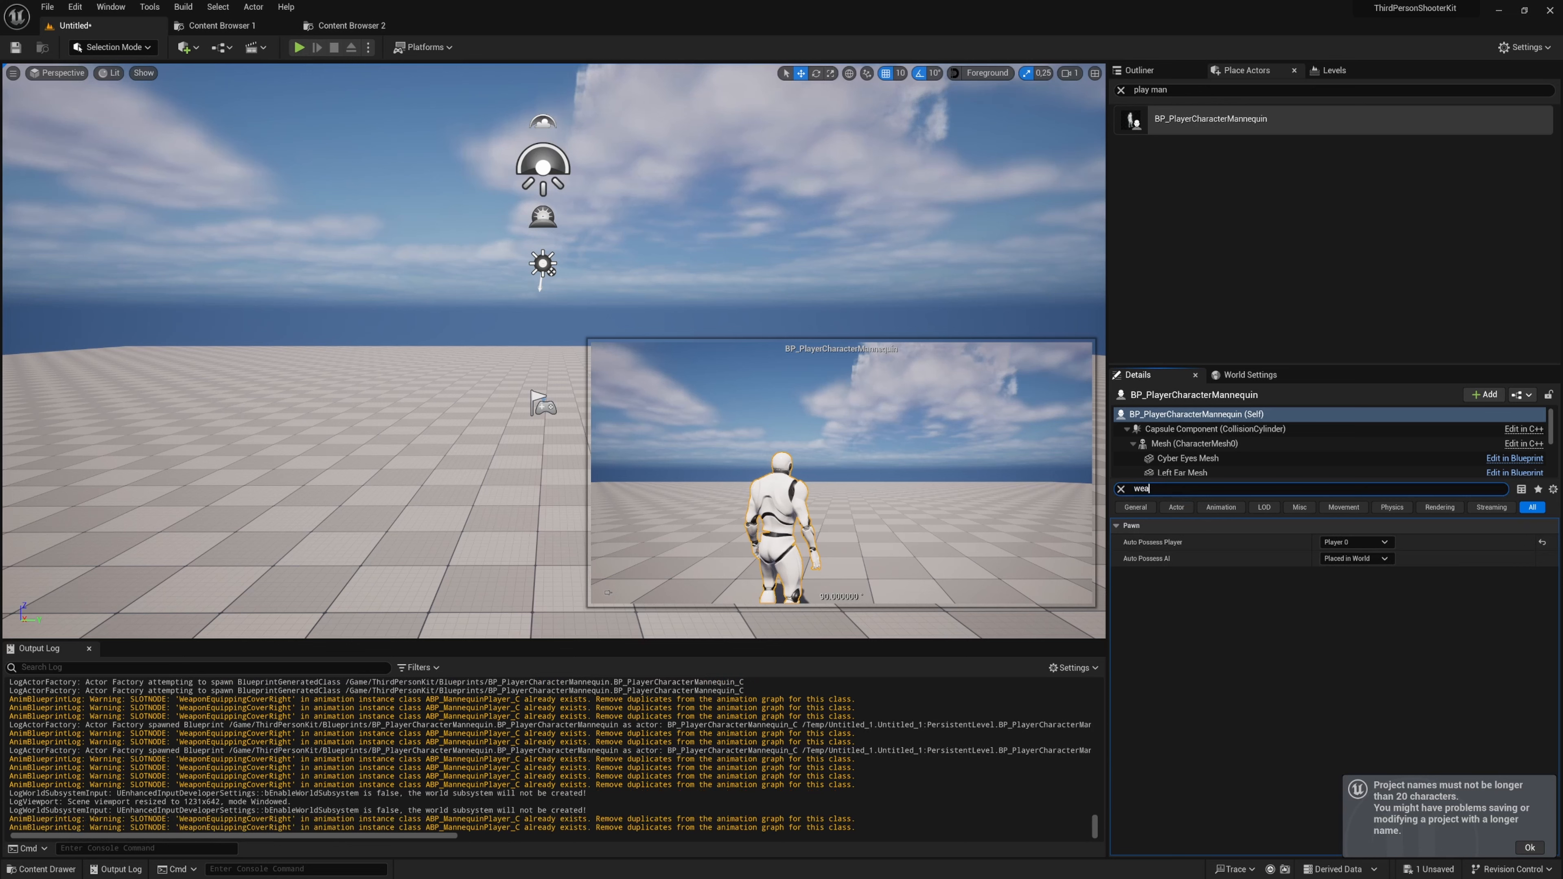
# - Filter the mannequin's properties by "wea", disable Auto Equip Initial Weapon and dismiss the project name notification
pyautogui.moveTo(1344, 365); pyautogui.dragTo(1346, 181)
pyautogui.moveTo(1218, 527); pyautogui.dragTo(1233, 433, button='right')
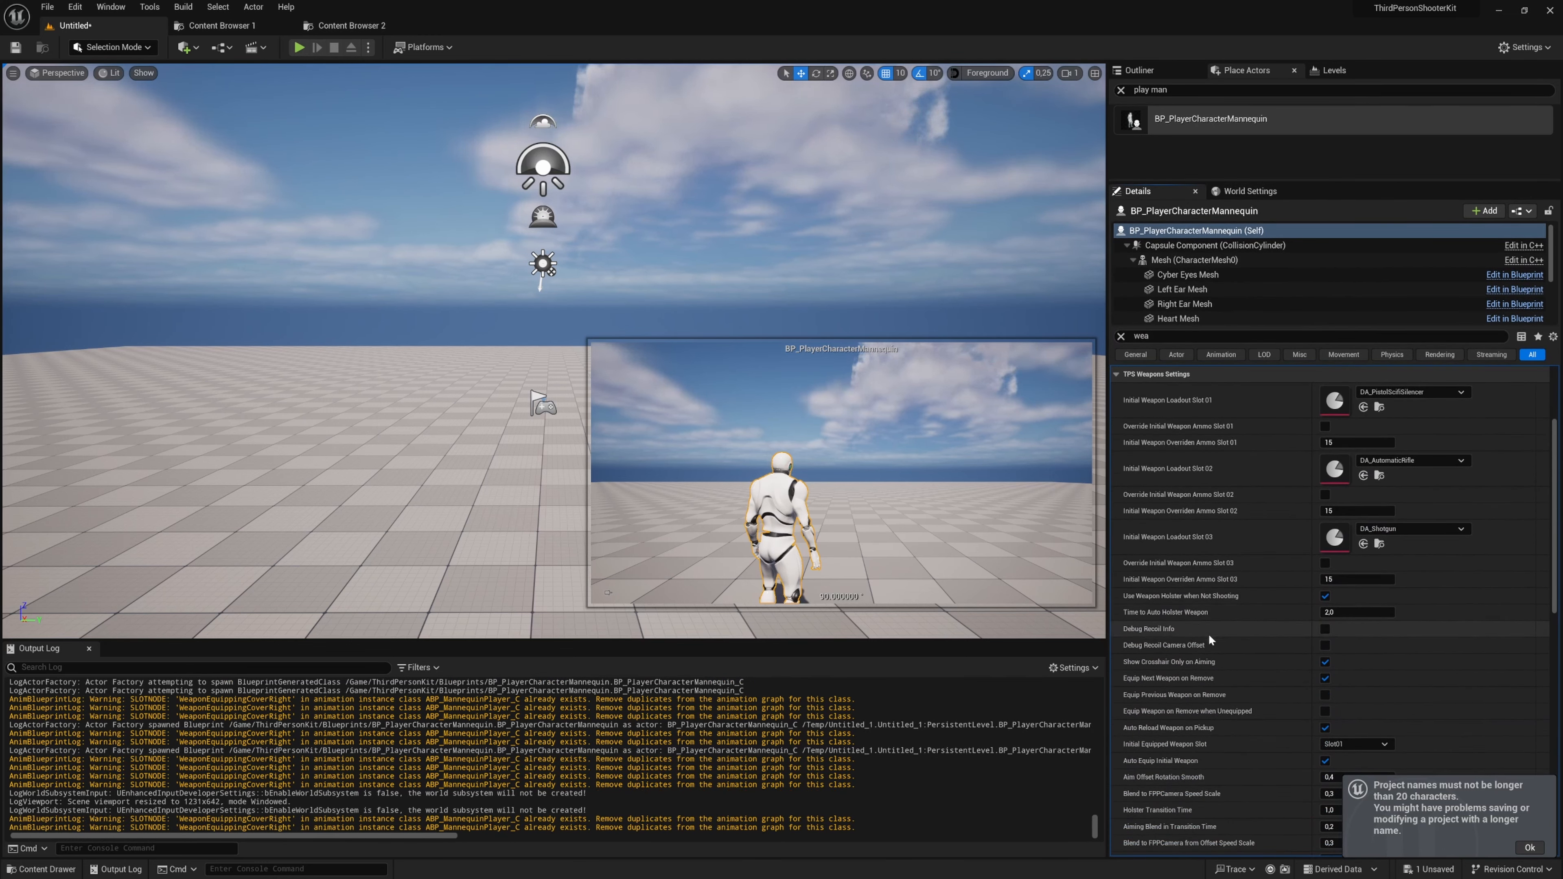
pyautogui.click(1325, 761)
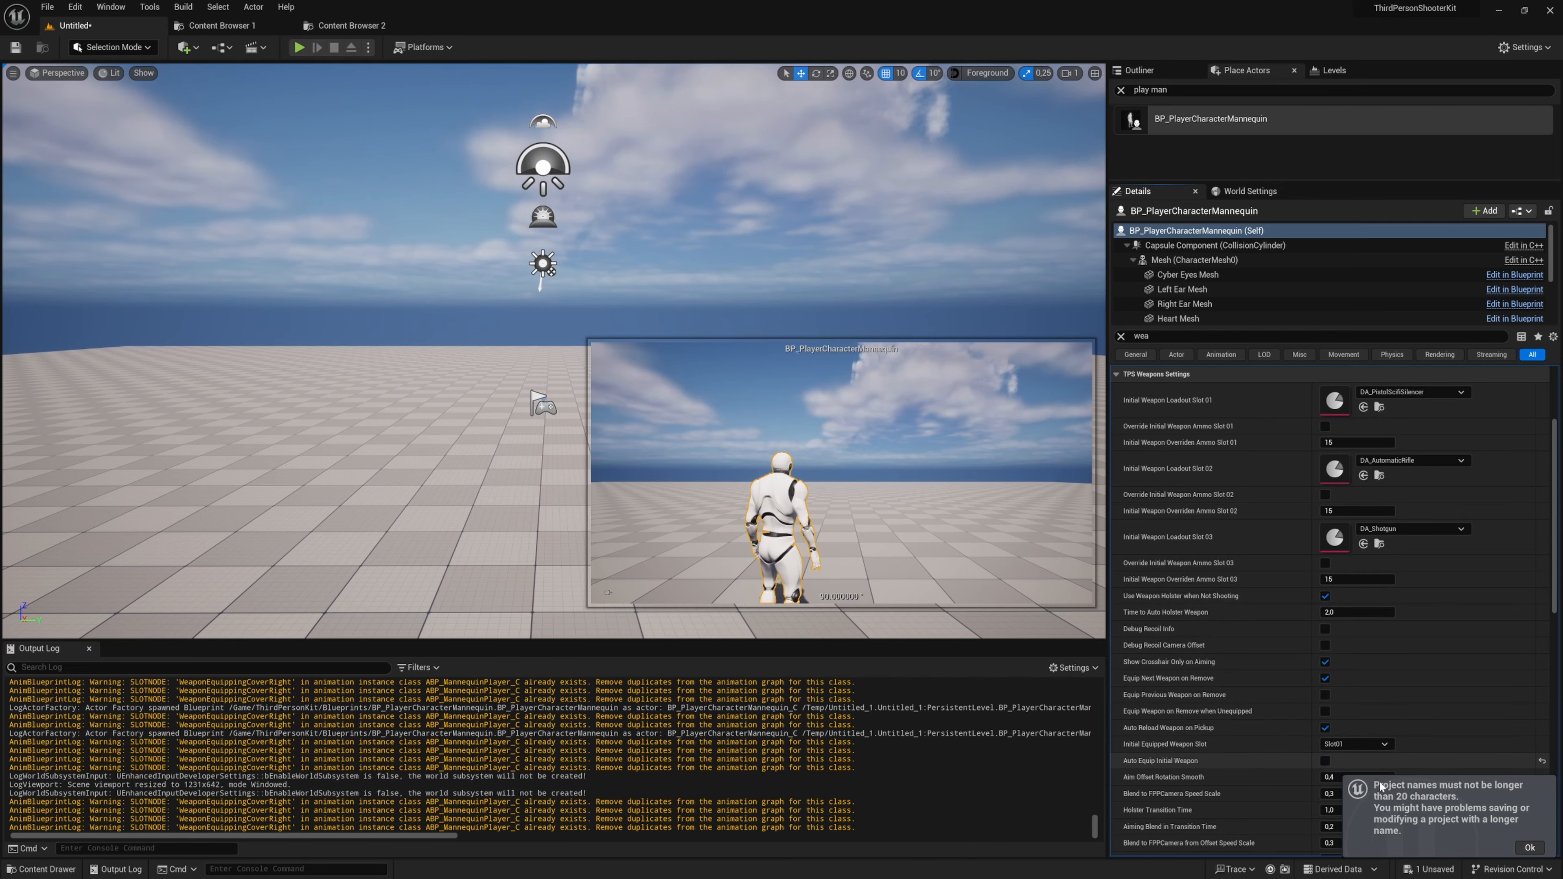
pyautogui.click(1543, 848)
# - Play-test the level by running the unarmed mannequin forward, and end the play session
pyautogui.moveTo(770, 255); pyautogui.dragTo(780, 284, button='right')
pyautogui.click(775, 308)
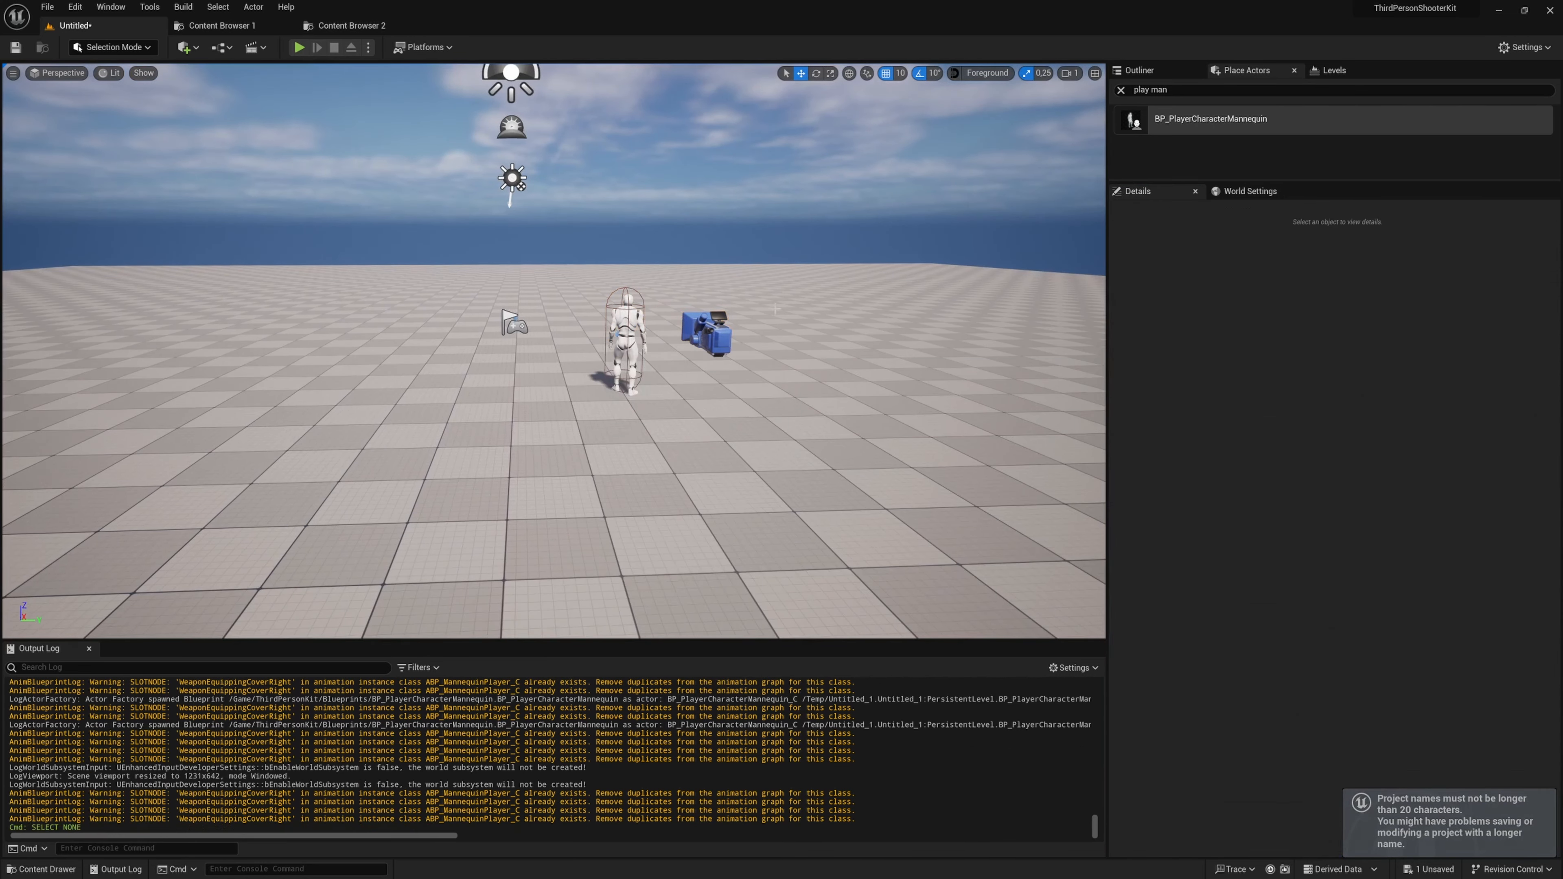
pyautogui.hotkey('alt', 'p')
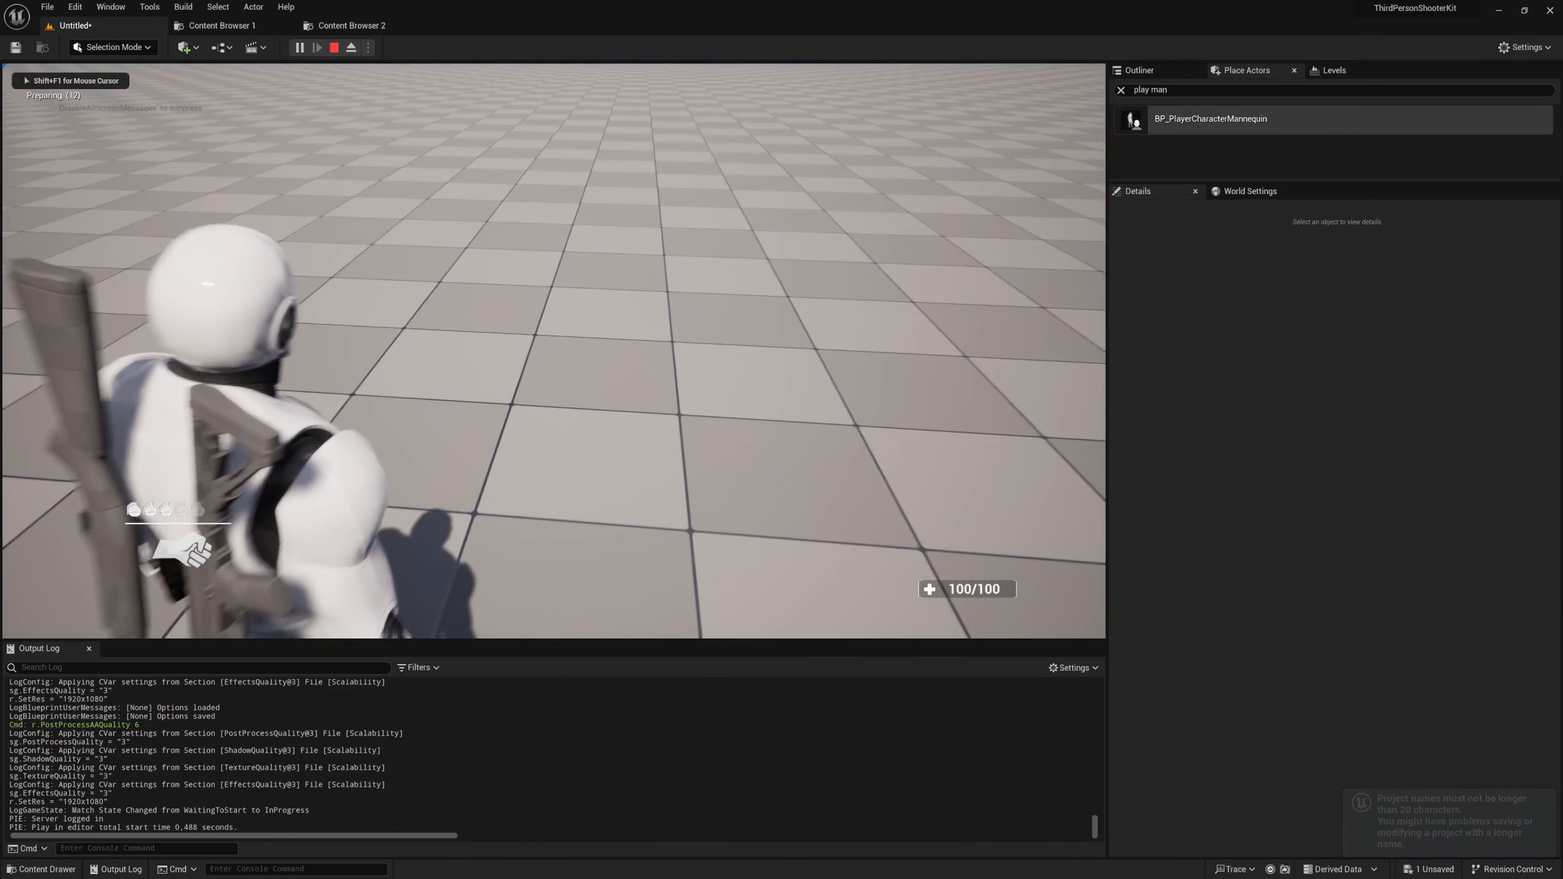
pyautogui.press('w')
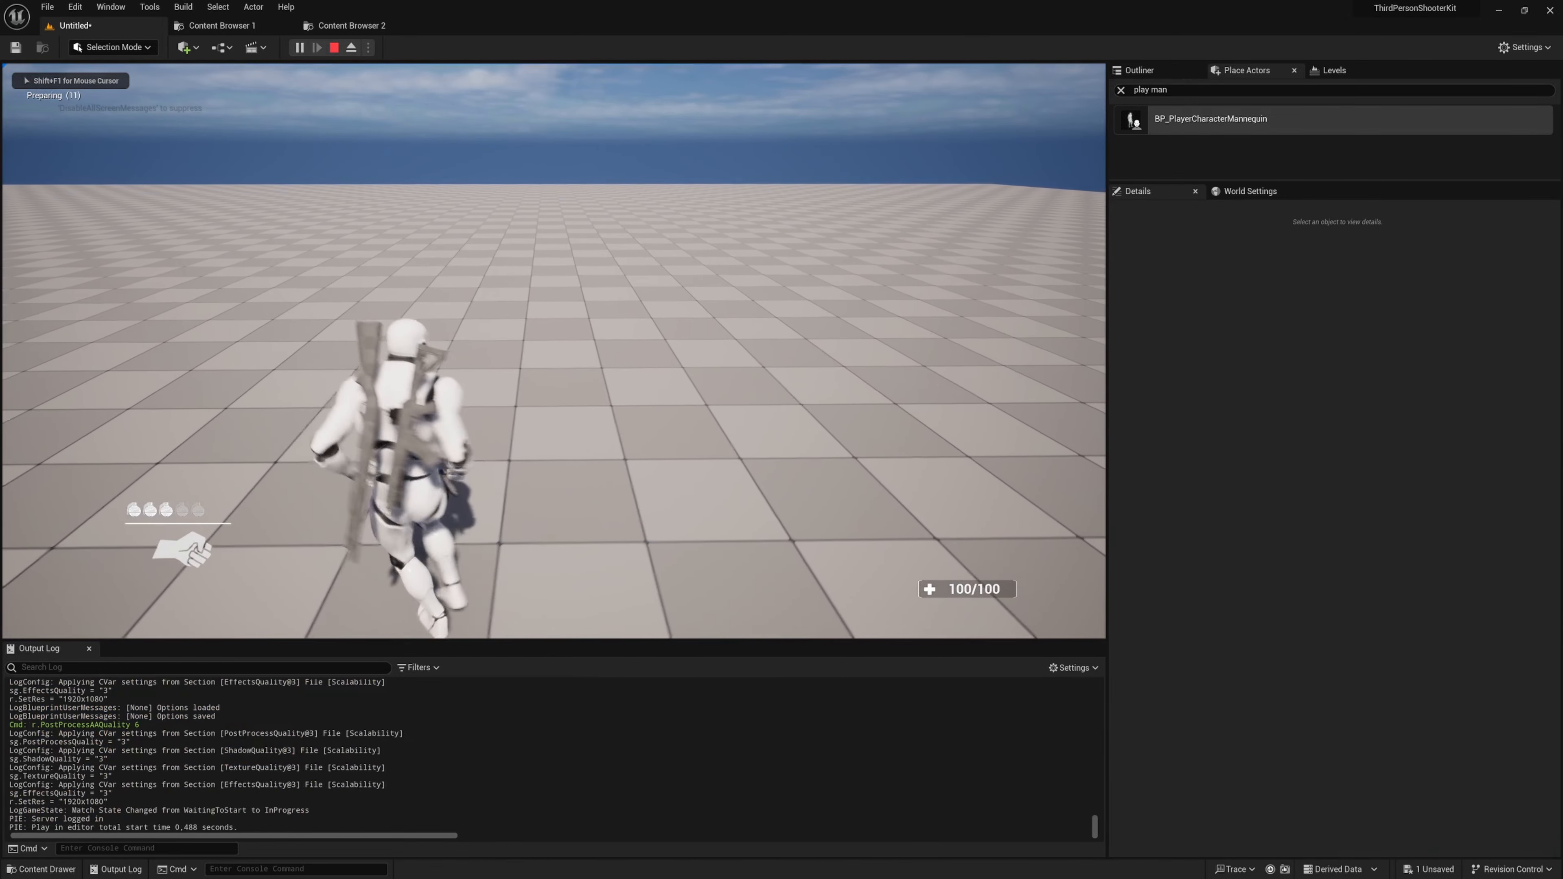
pyautogui.press('Escape')
# - Select the placed mannequin, filter its properties by "anim data" and open its Character Anim Data asset
pyautogui.moveTo(604, 343)
pyautogui.mouseDown(button='right')
pyautogui.moveTo(541, 343)
pyautogui.moveTo(621, 376)
pyautogui.moveTo(604, 343)
pyautogui.mouseUp(button='right')
pyautogui.click(533, 369)
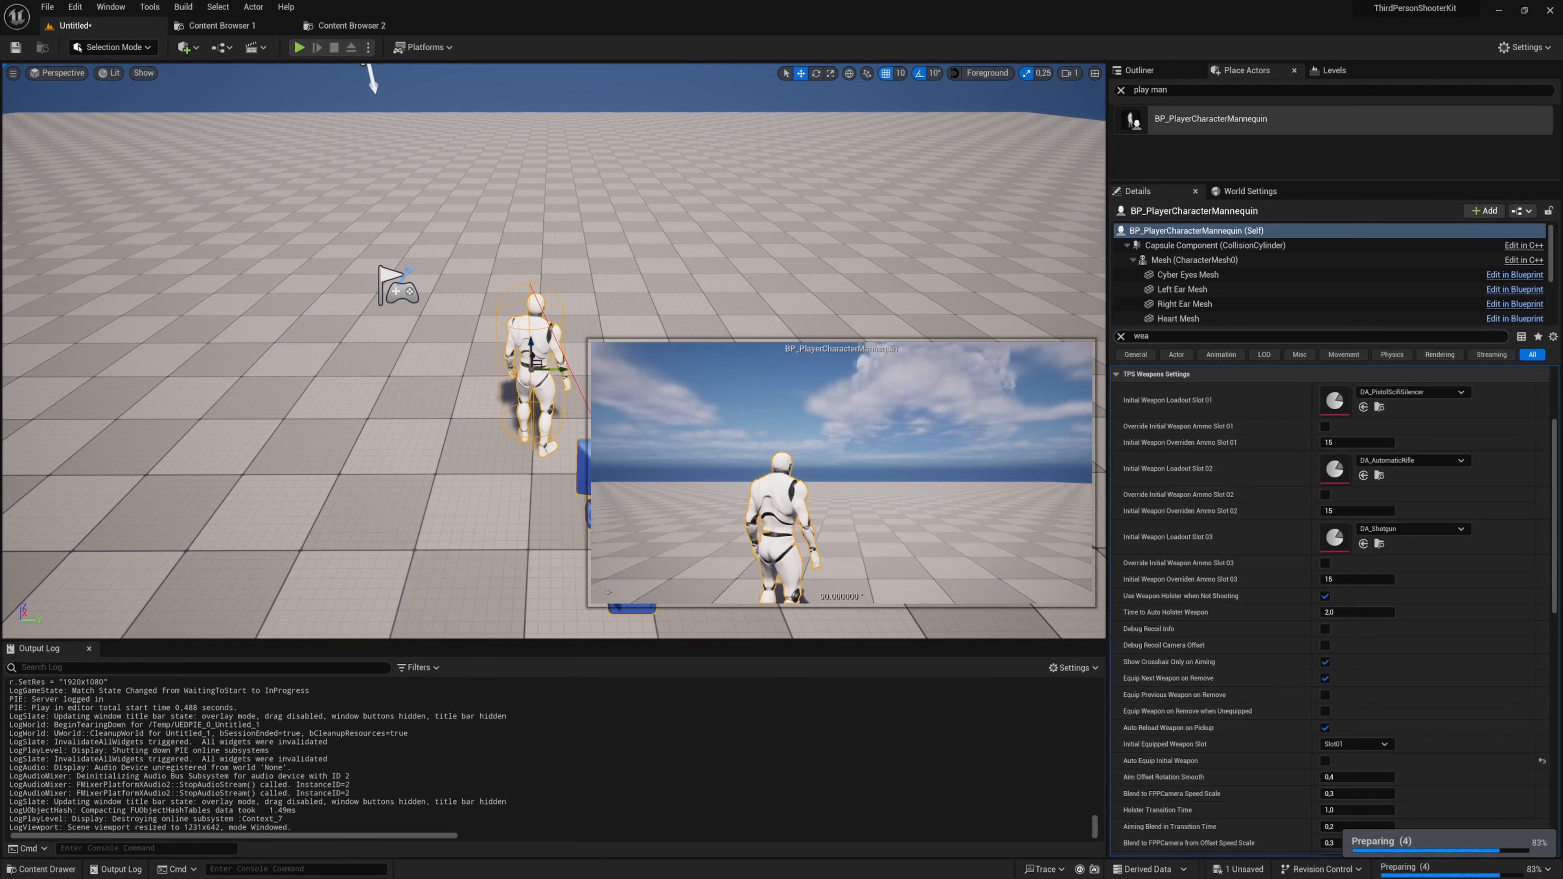
pyautogui.write('anm')
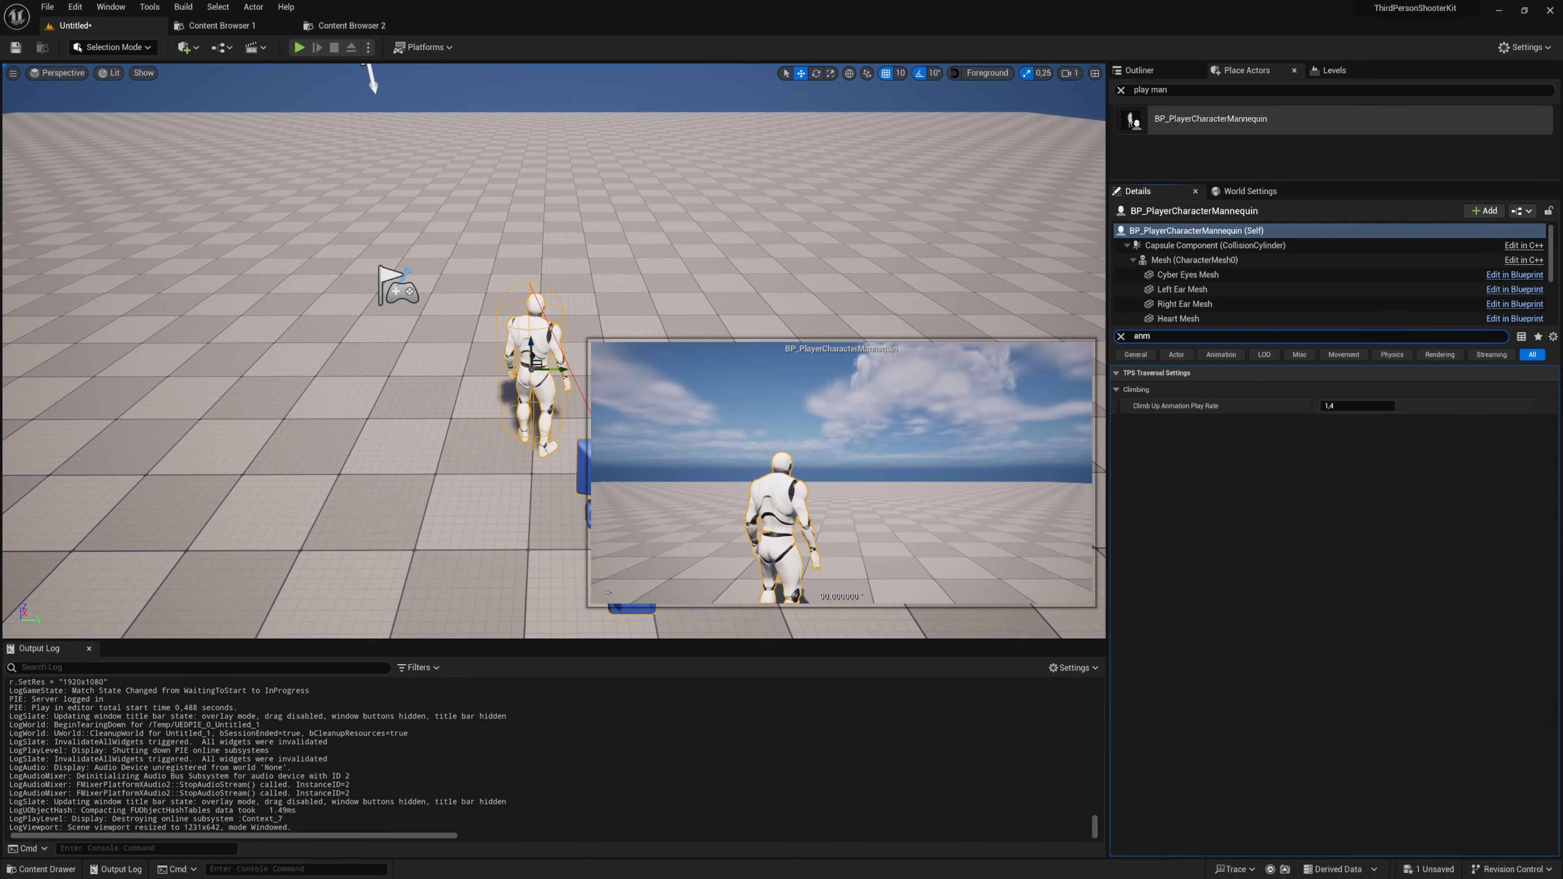
pyautogui.press('BackSpace')
pyautogui.write('im data')
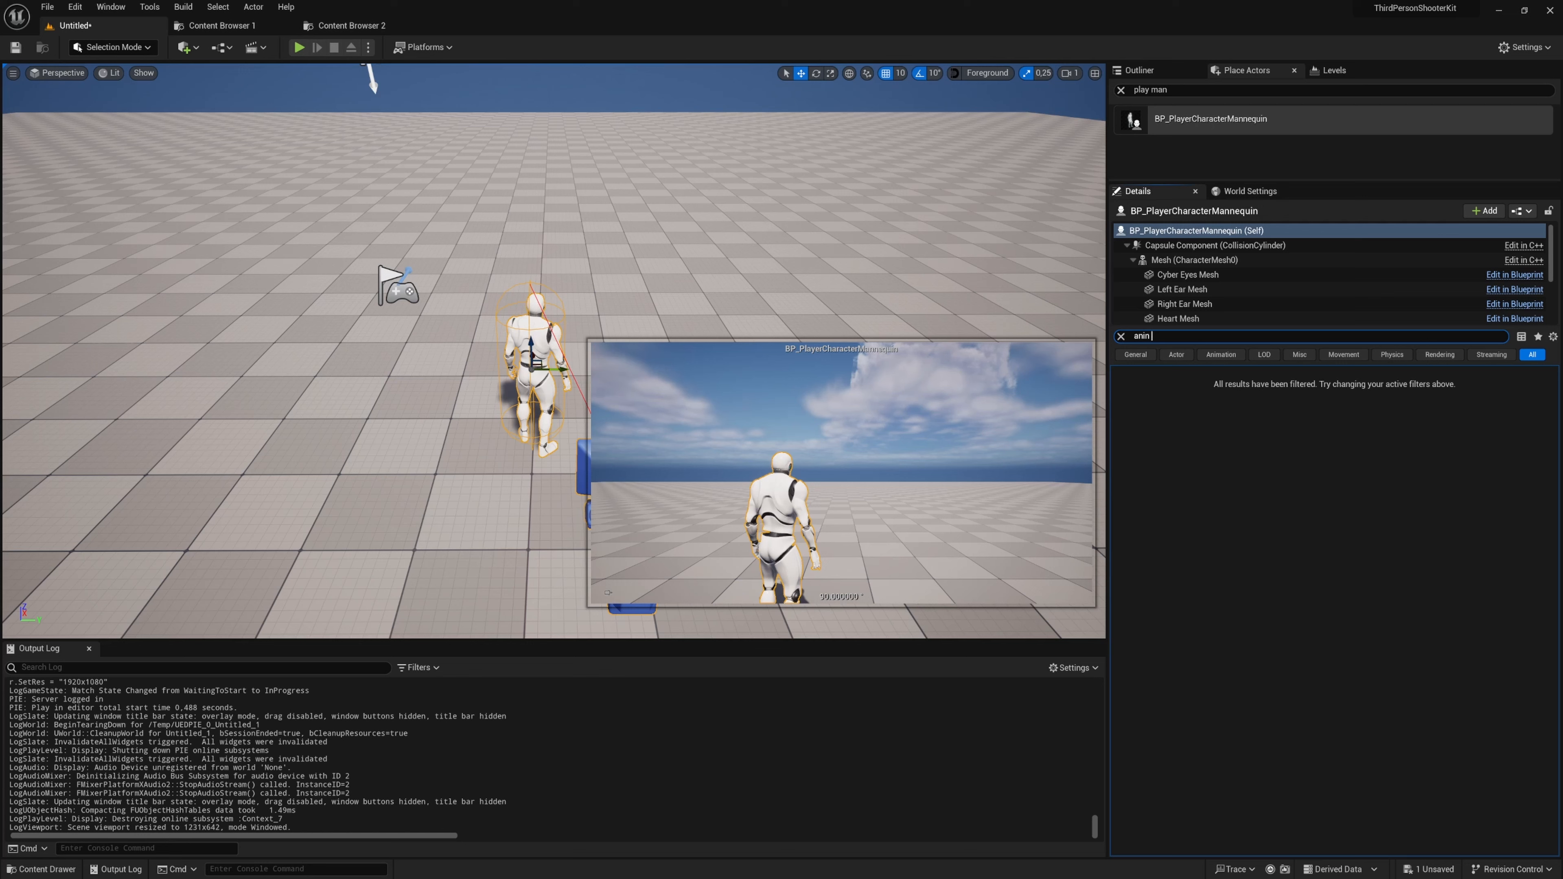
pyautogui.write(' aata')
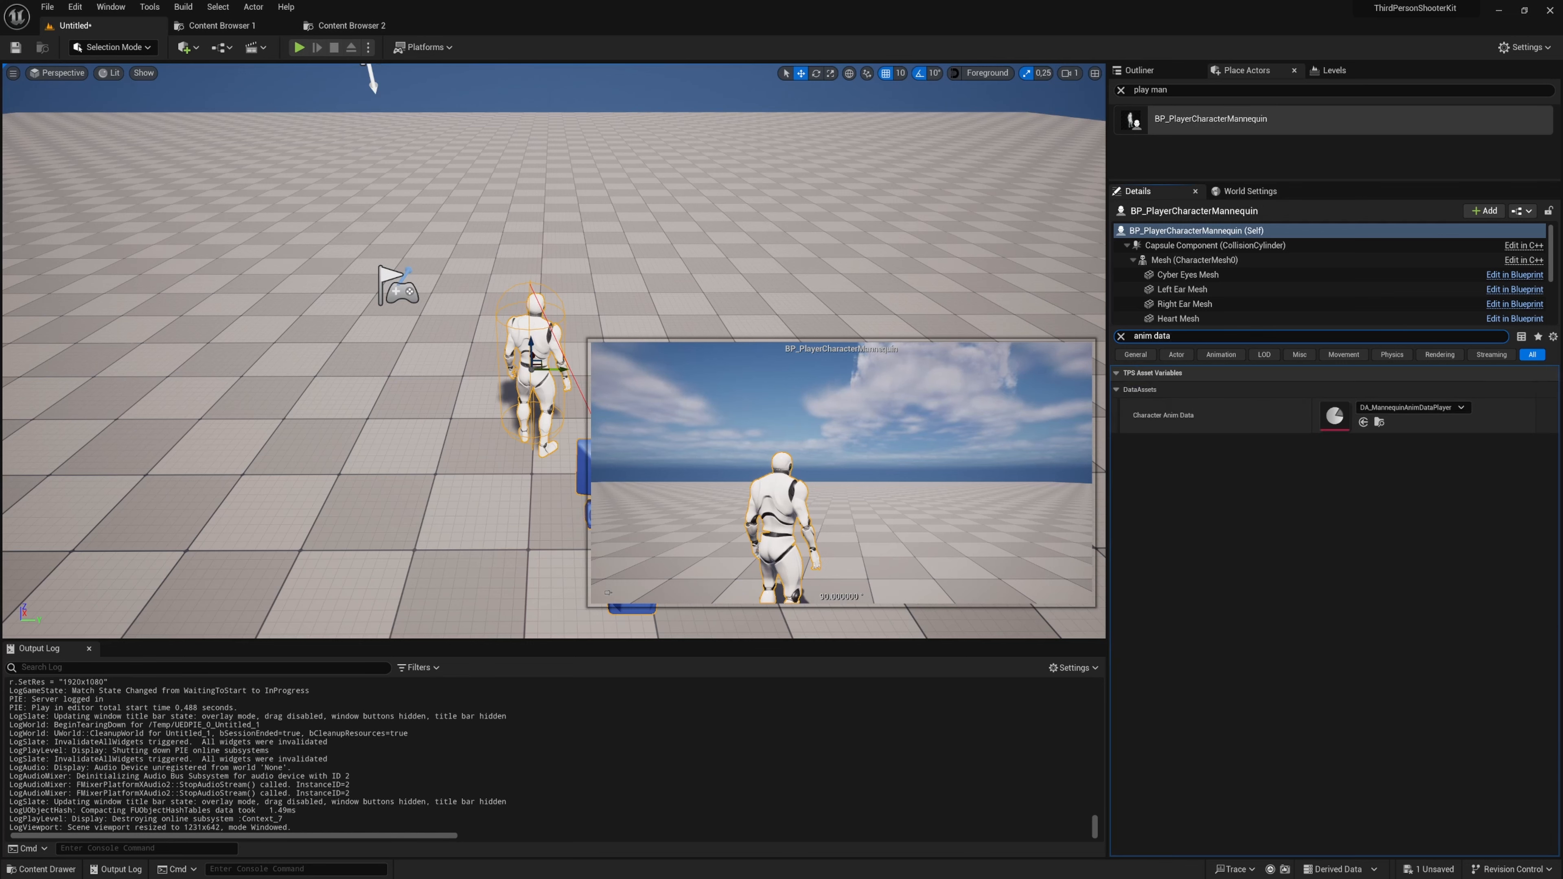
pyautogui.doubleClick(1334, 415)
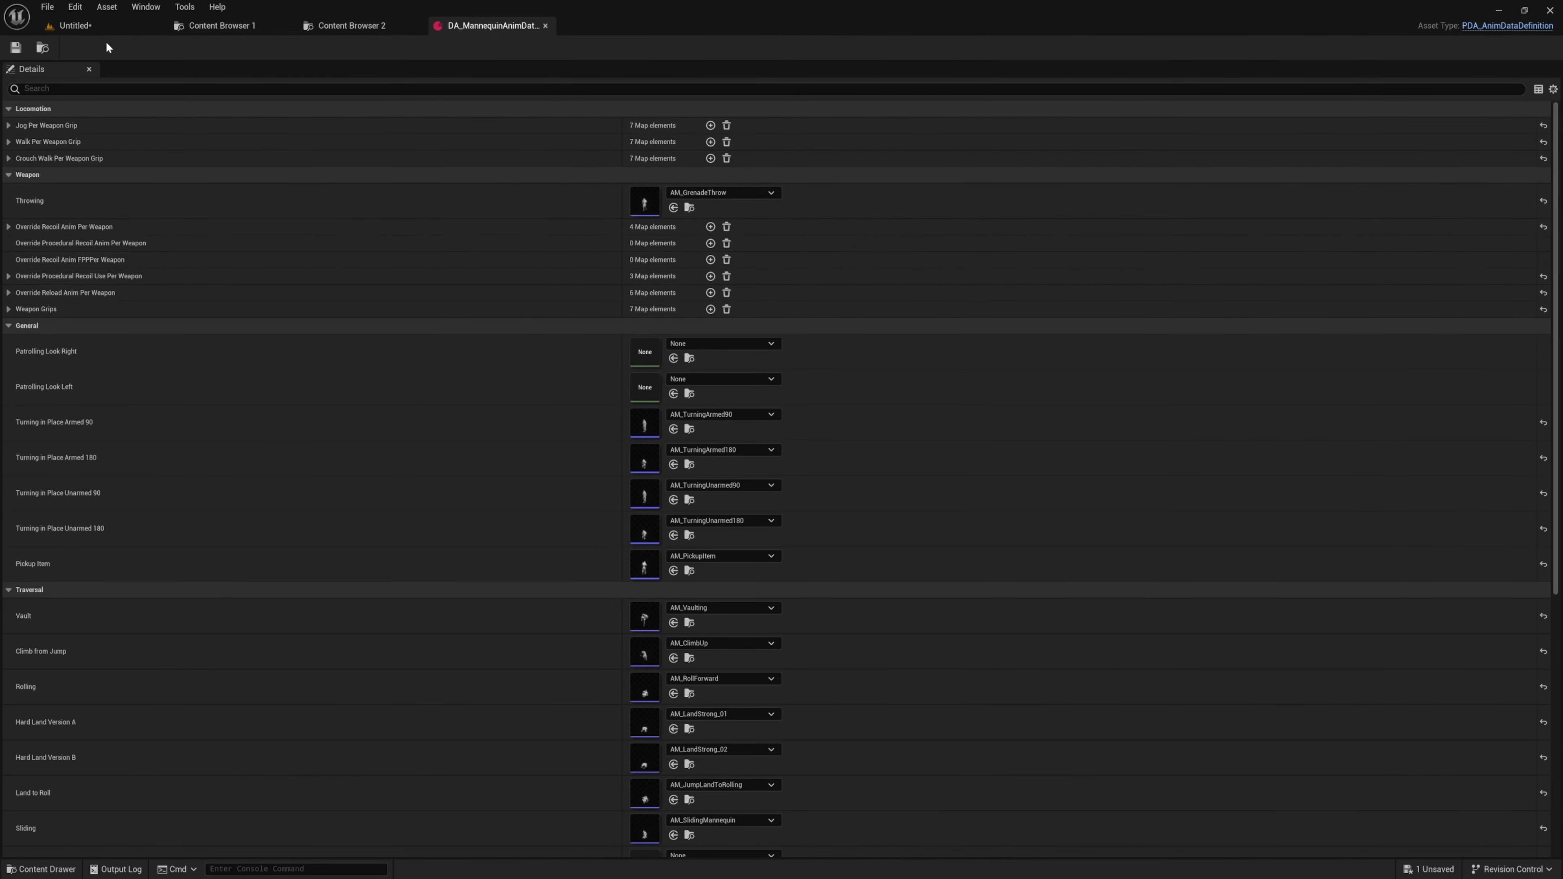
# - Locate the DA_MannequinAnimDataPlayer asset in the first content browser and switch that browser to the Columns view
pyautogui.click(43, 48)
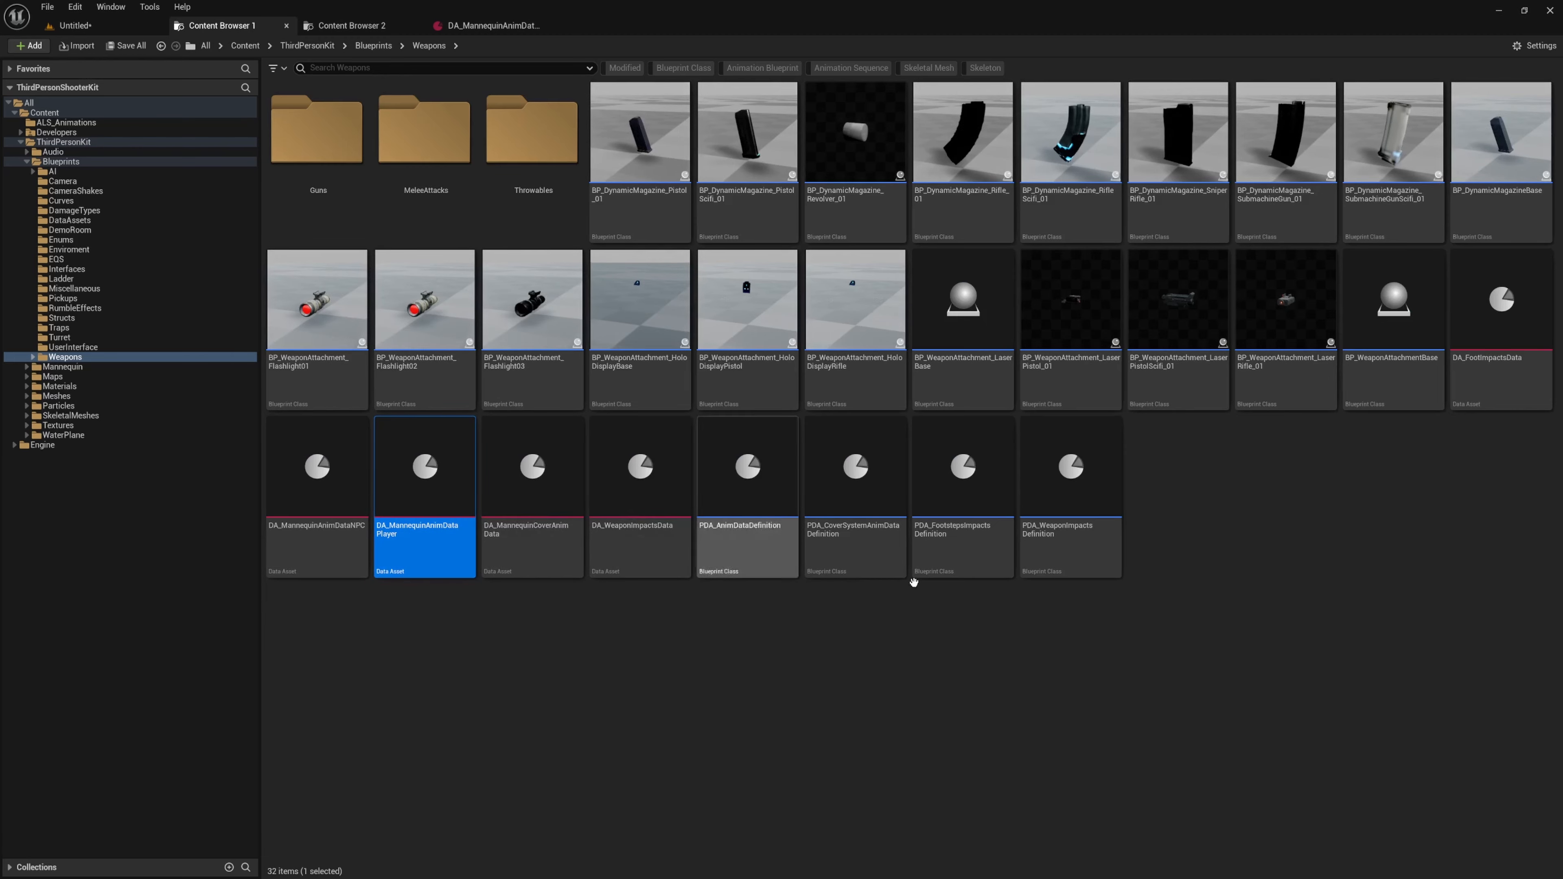
pyautogui.click(1535, 45)
pyautogui.click(1501, 105)
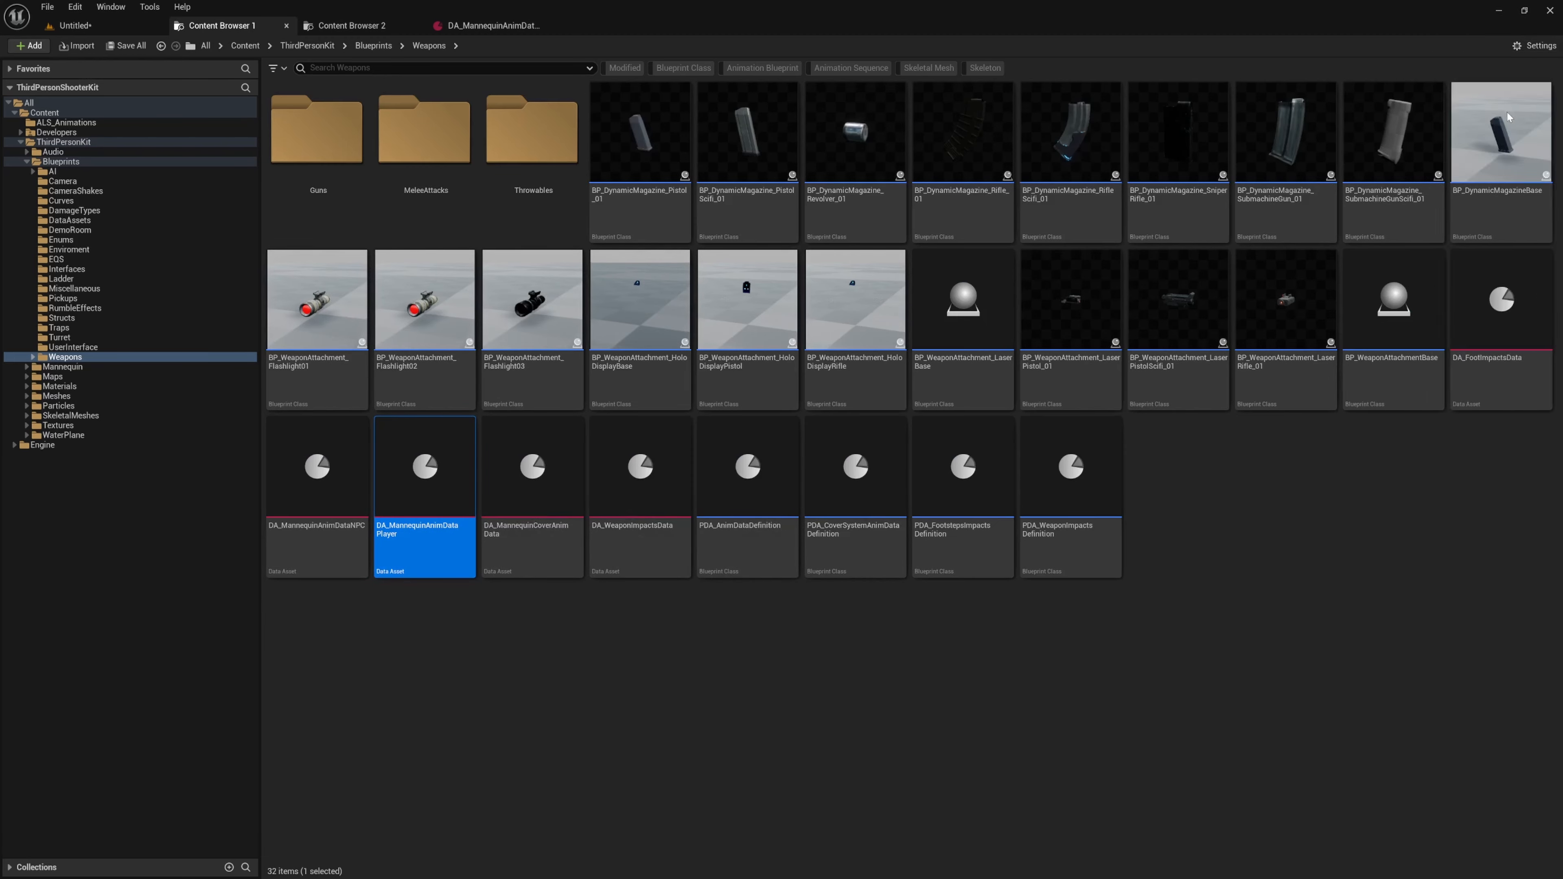
pyautogui.click(489, 25)
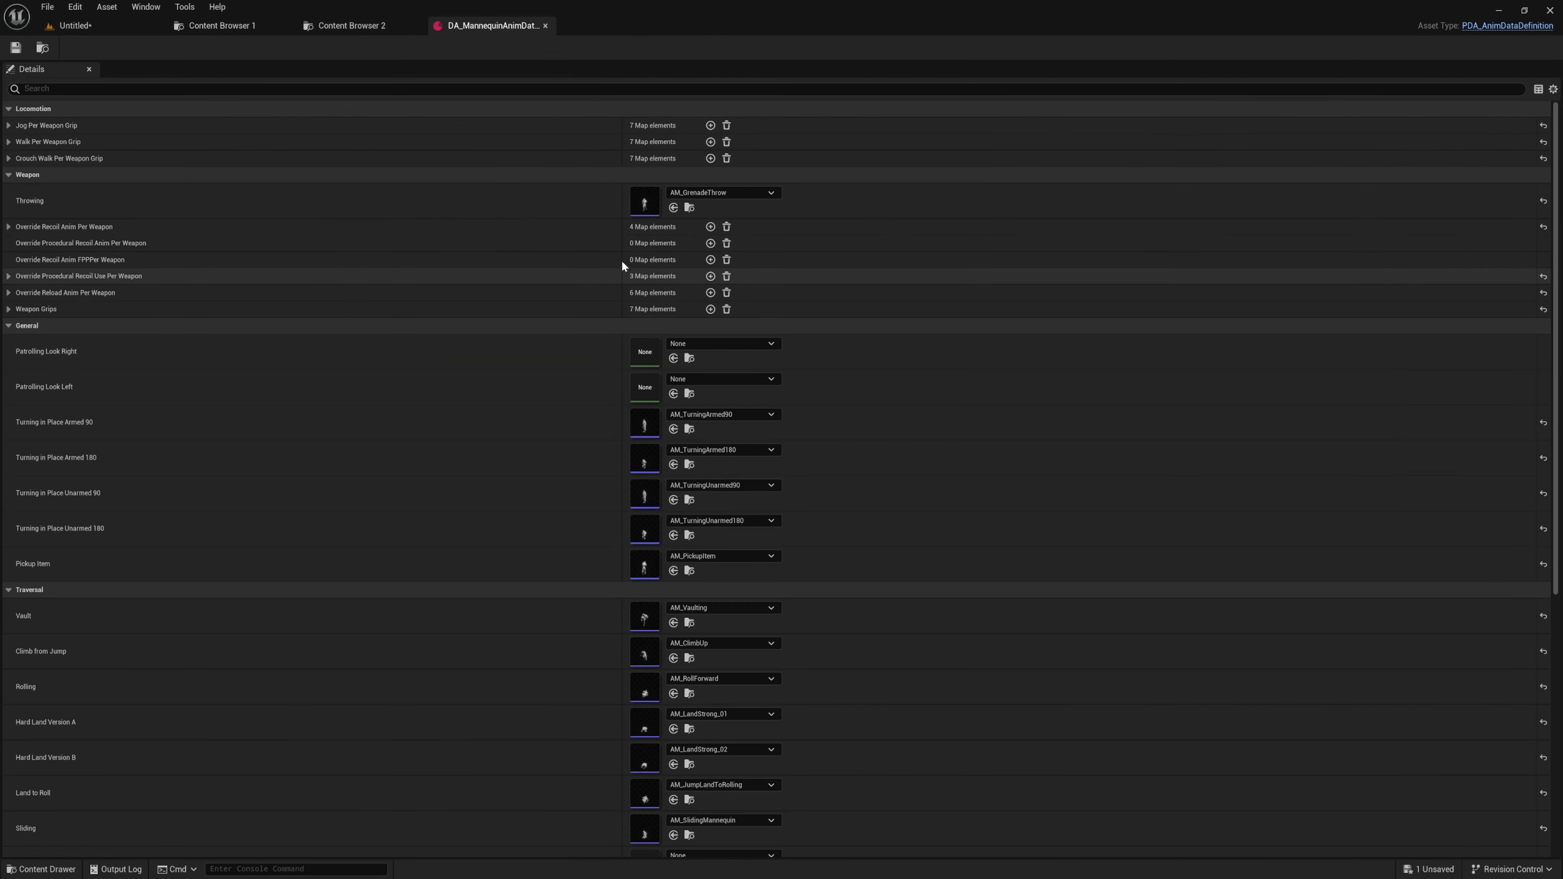
pyautogui.hotkey('ctrl', 'b')
pyautogui.click(448, 447)
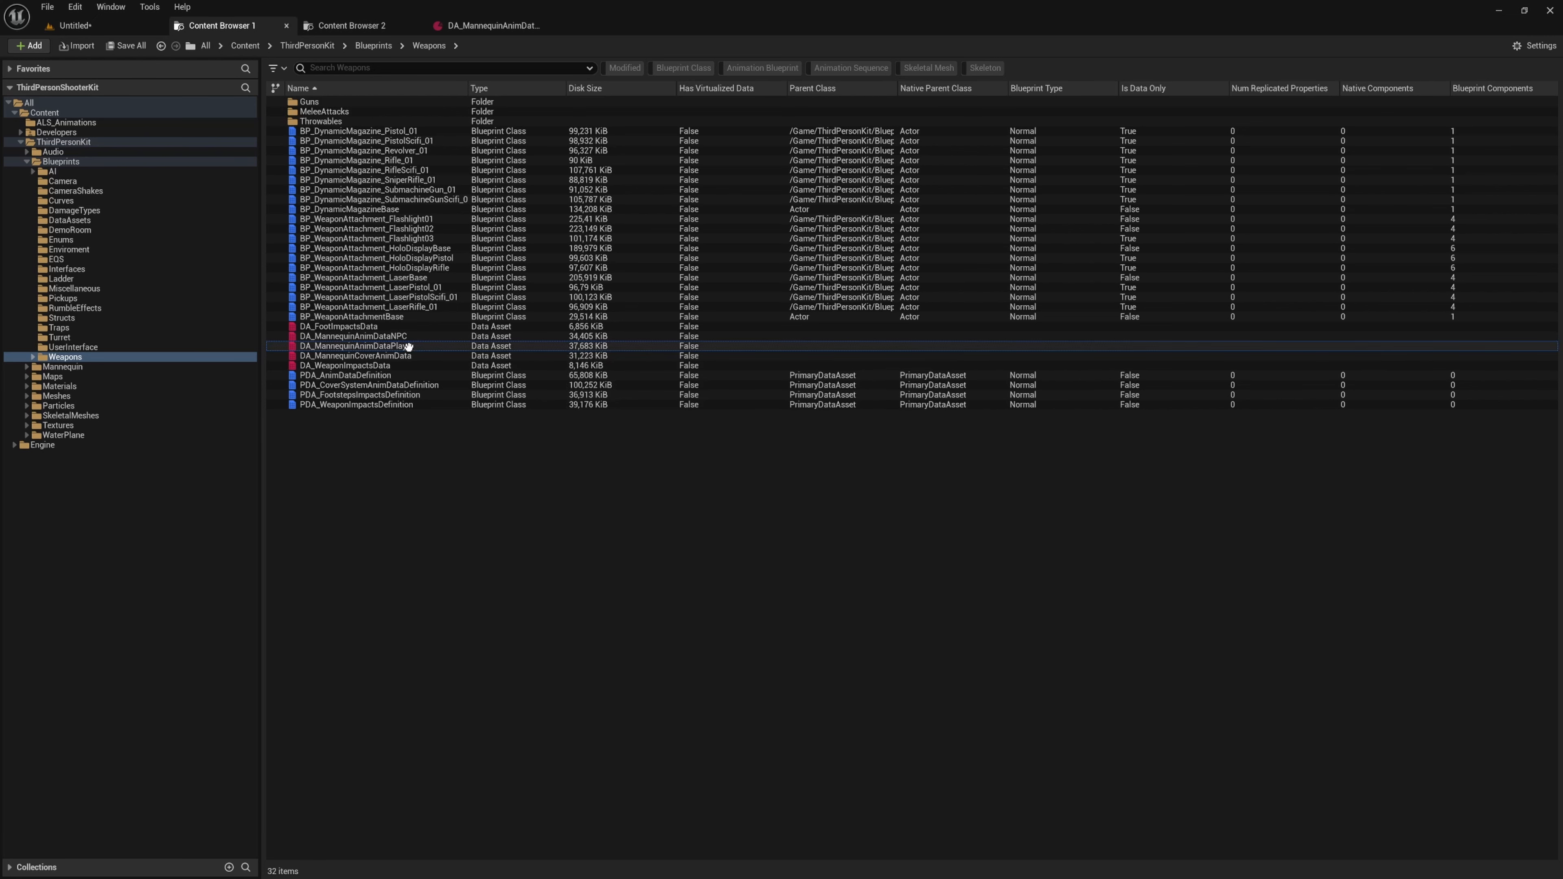
# - Duplicate DA_MannequinAnimDataPlayer in the Weapons folder and name the copy DA_MannequinAnimDataPlayer_ALS
pyautogui.click(407, 346)
pyautogui.hotkey('ctrl', 'd')
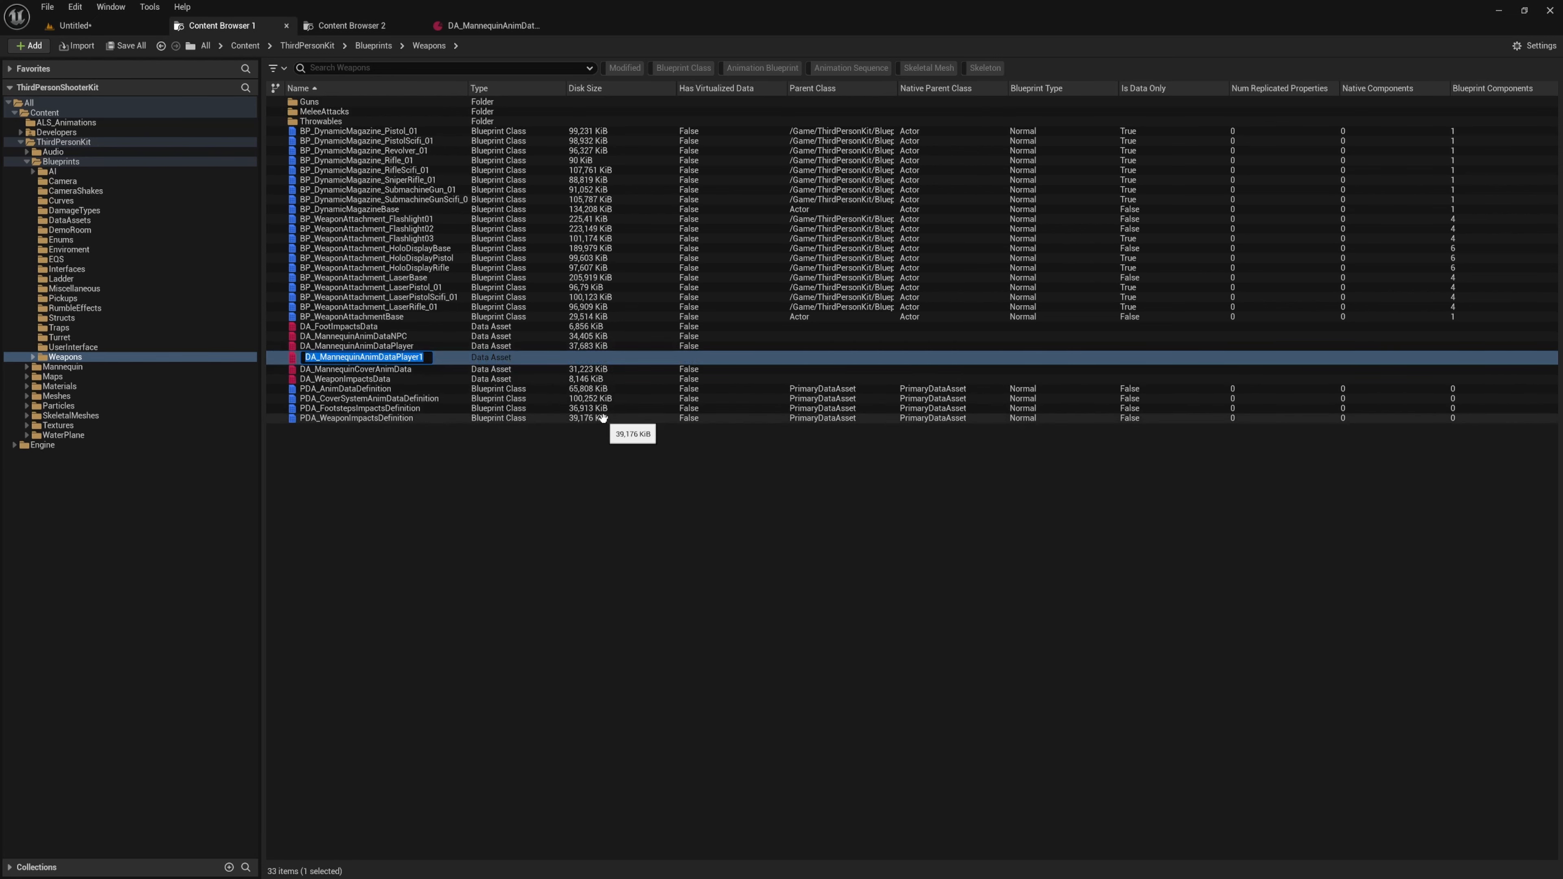
pyautogui.press('End')
pyautogui.press('BackSpace')
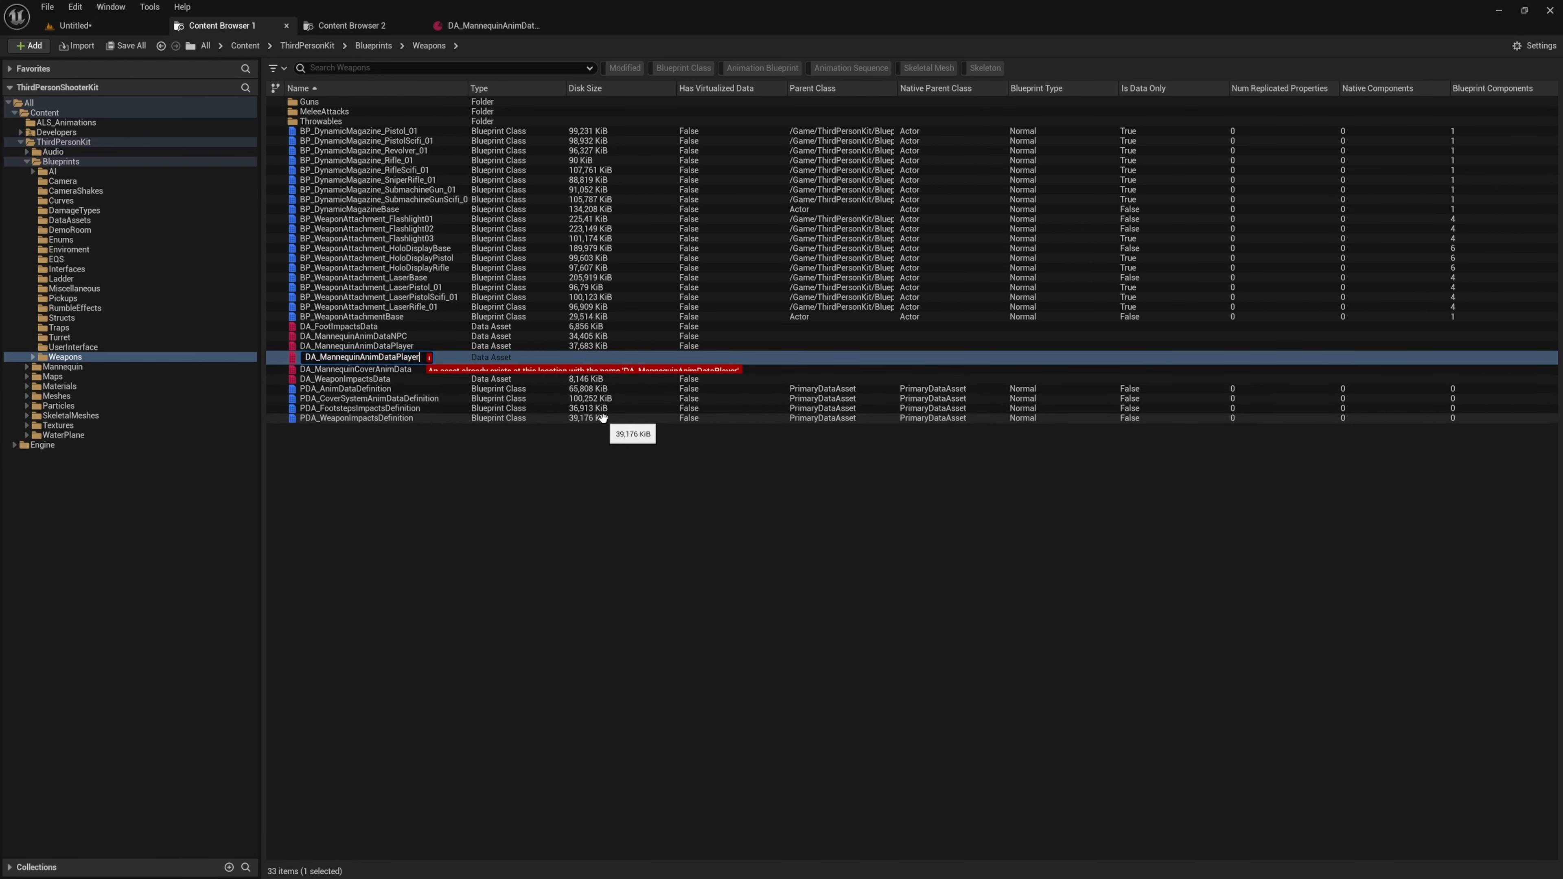
pyautogui.write('_')
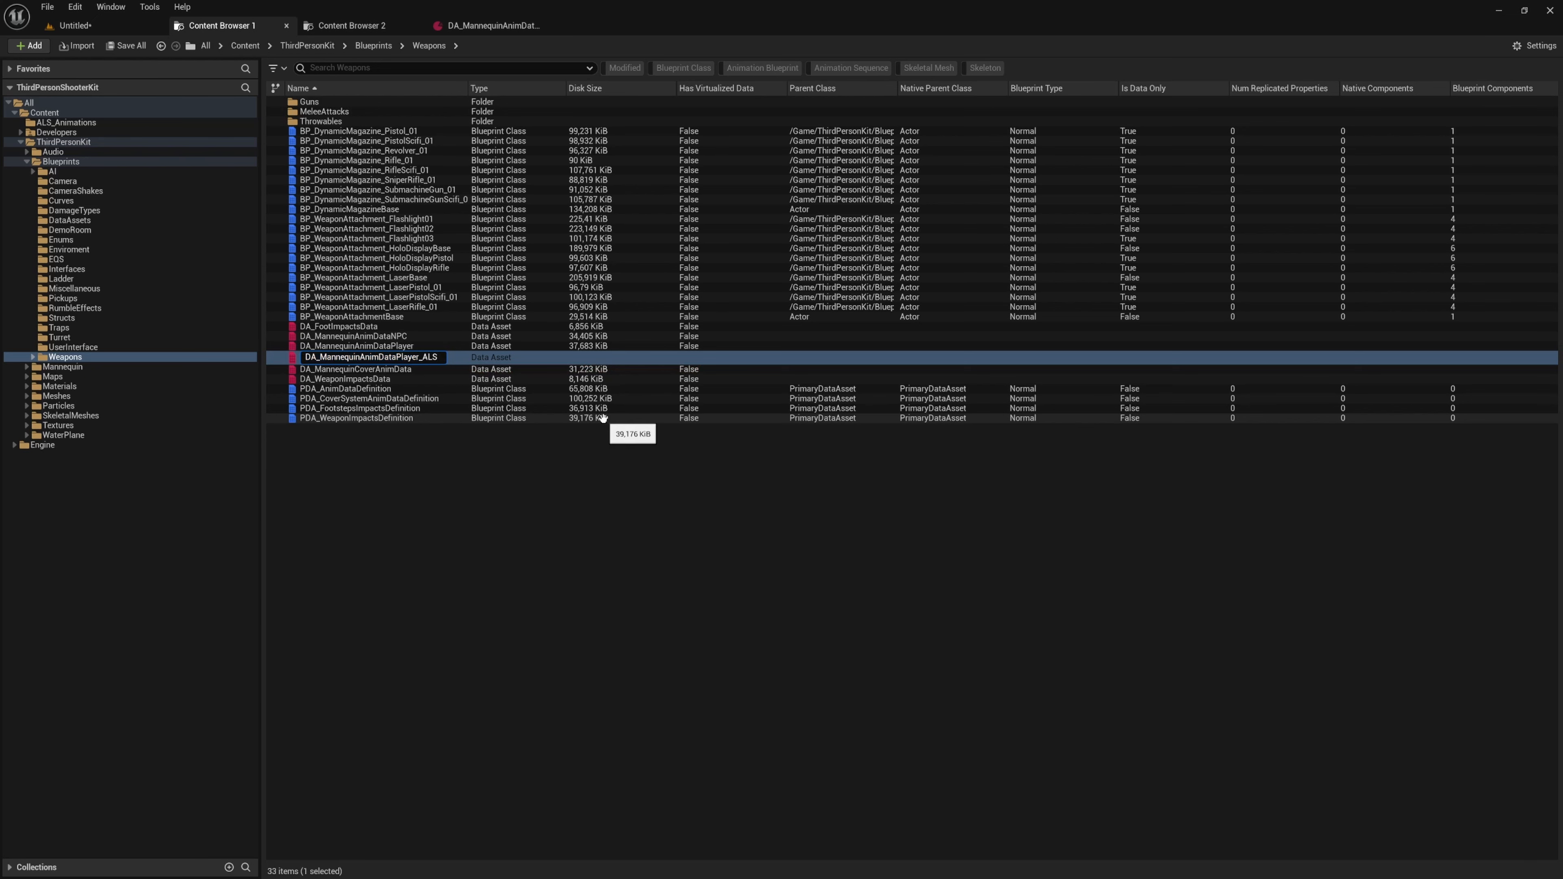
pyautogui.write('ALS')
pyautogui.press('Return')
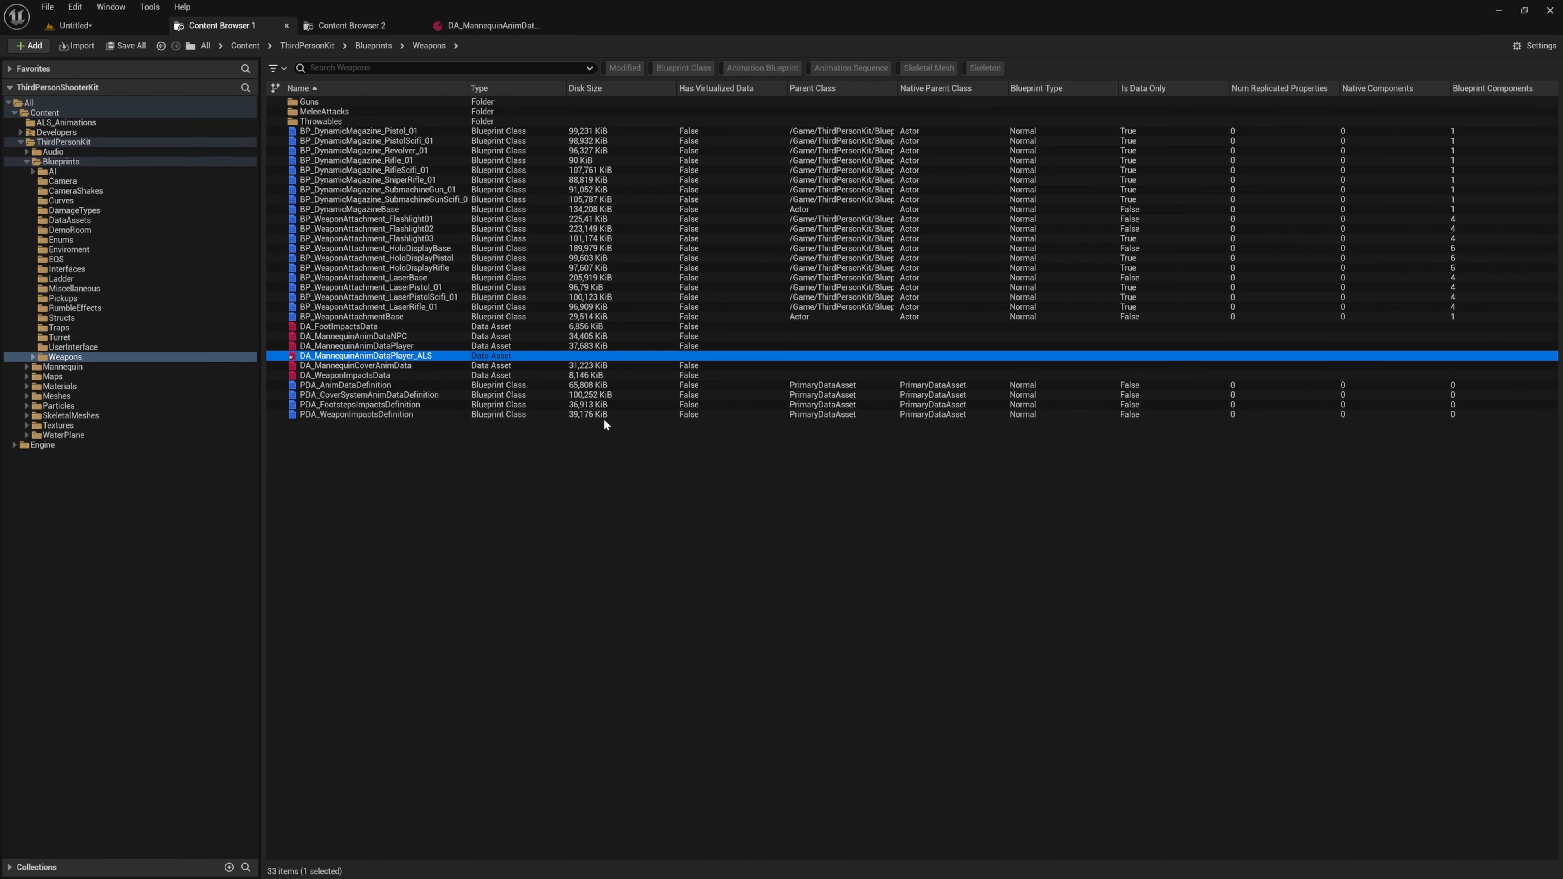
# - Open DA_MannequinAnimDataPlayer_ALS in place of the original asset and assign it as the placed mannequin's Character Anim Data
pyautogui.press('Return')
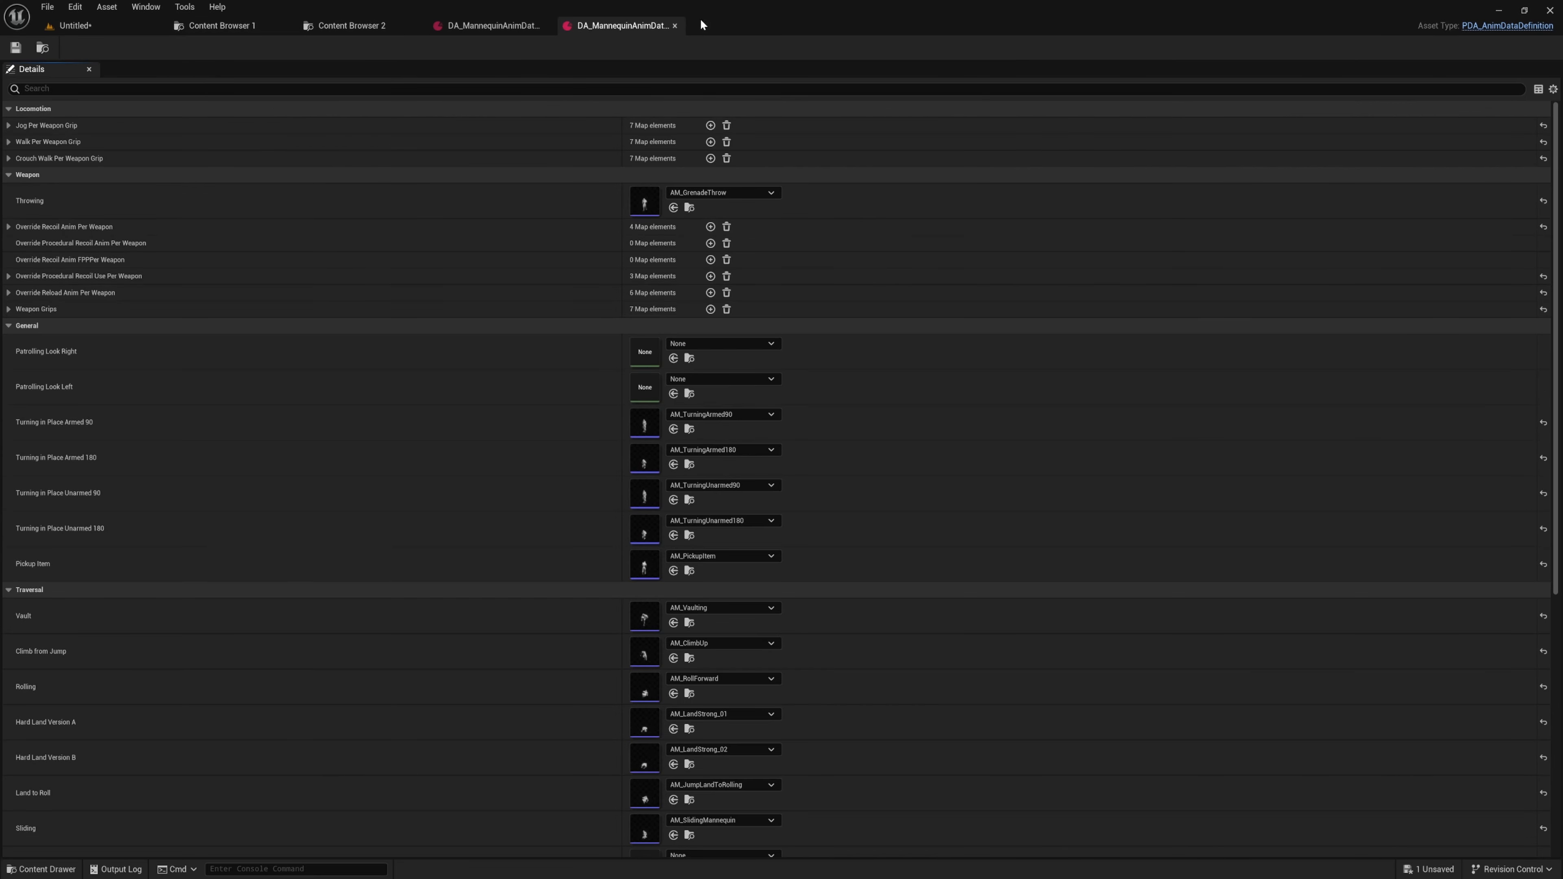
pyautogui.middleClick(462, 33)
pyautogui.click(105, 23)
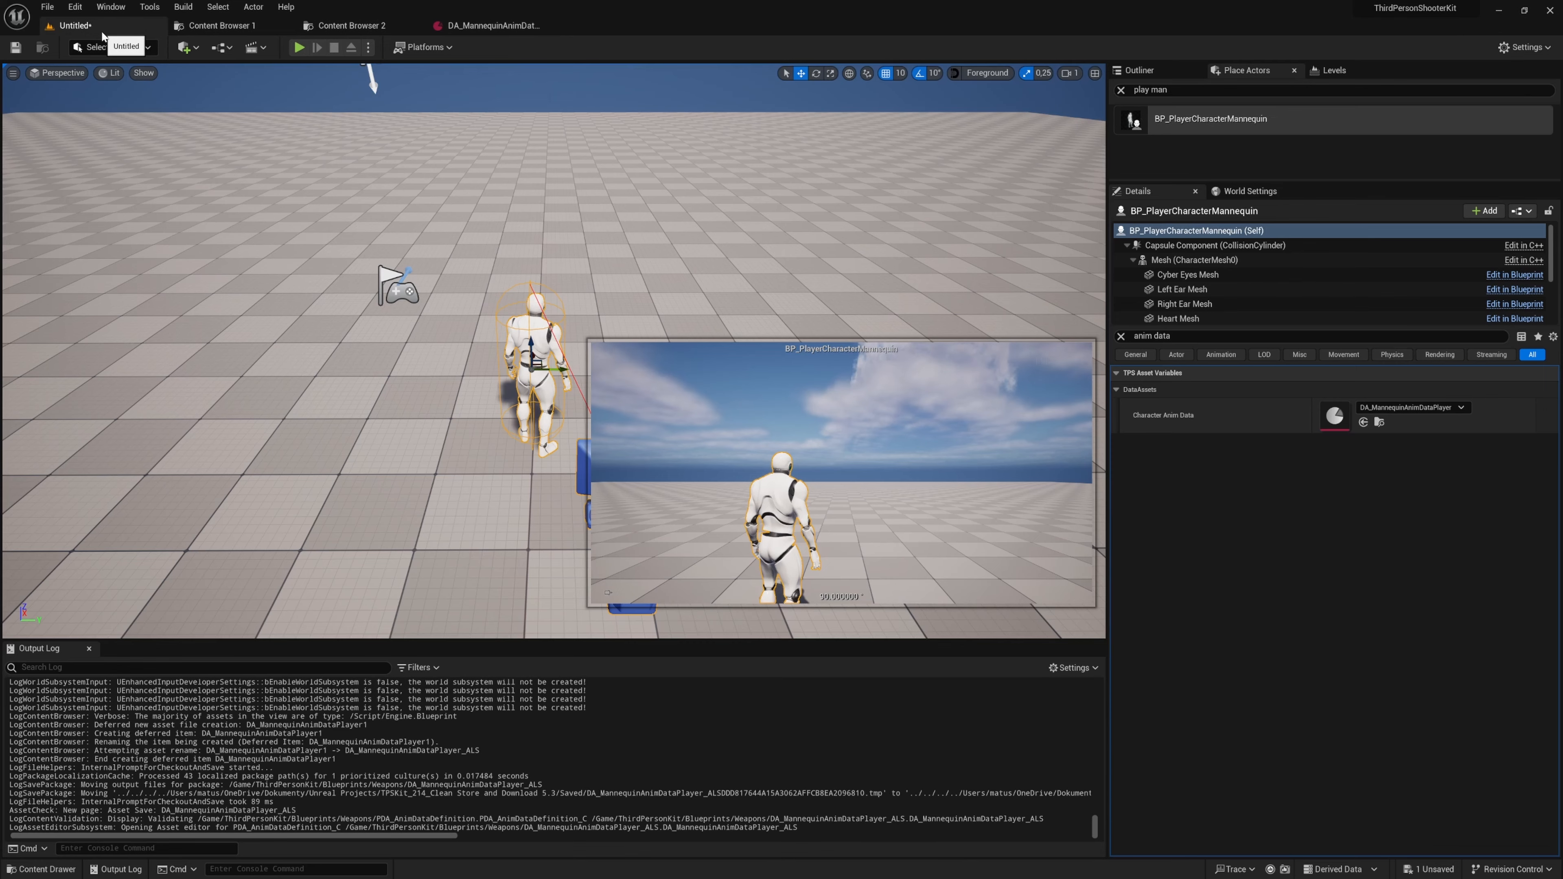
pyautogui.click(1363, 422)
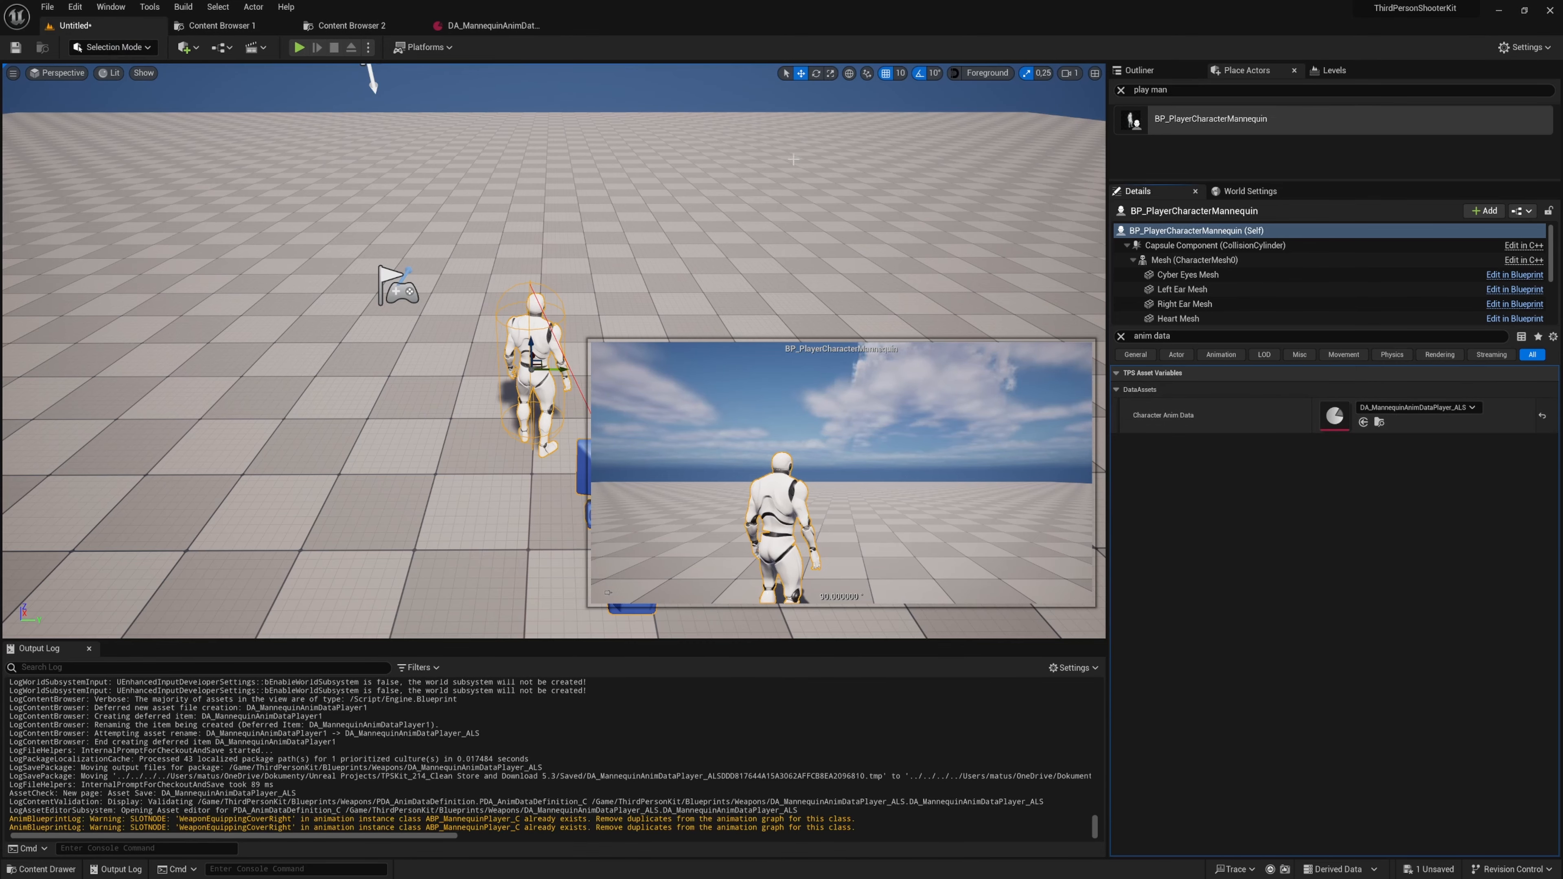
# - Open the BS_Jog1D blend space from the ALS data asset's Jog Per Weapon Grip map and inspect its preview from the side
pyautogui.click(492, 26)
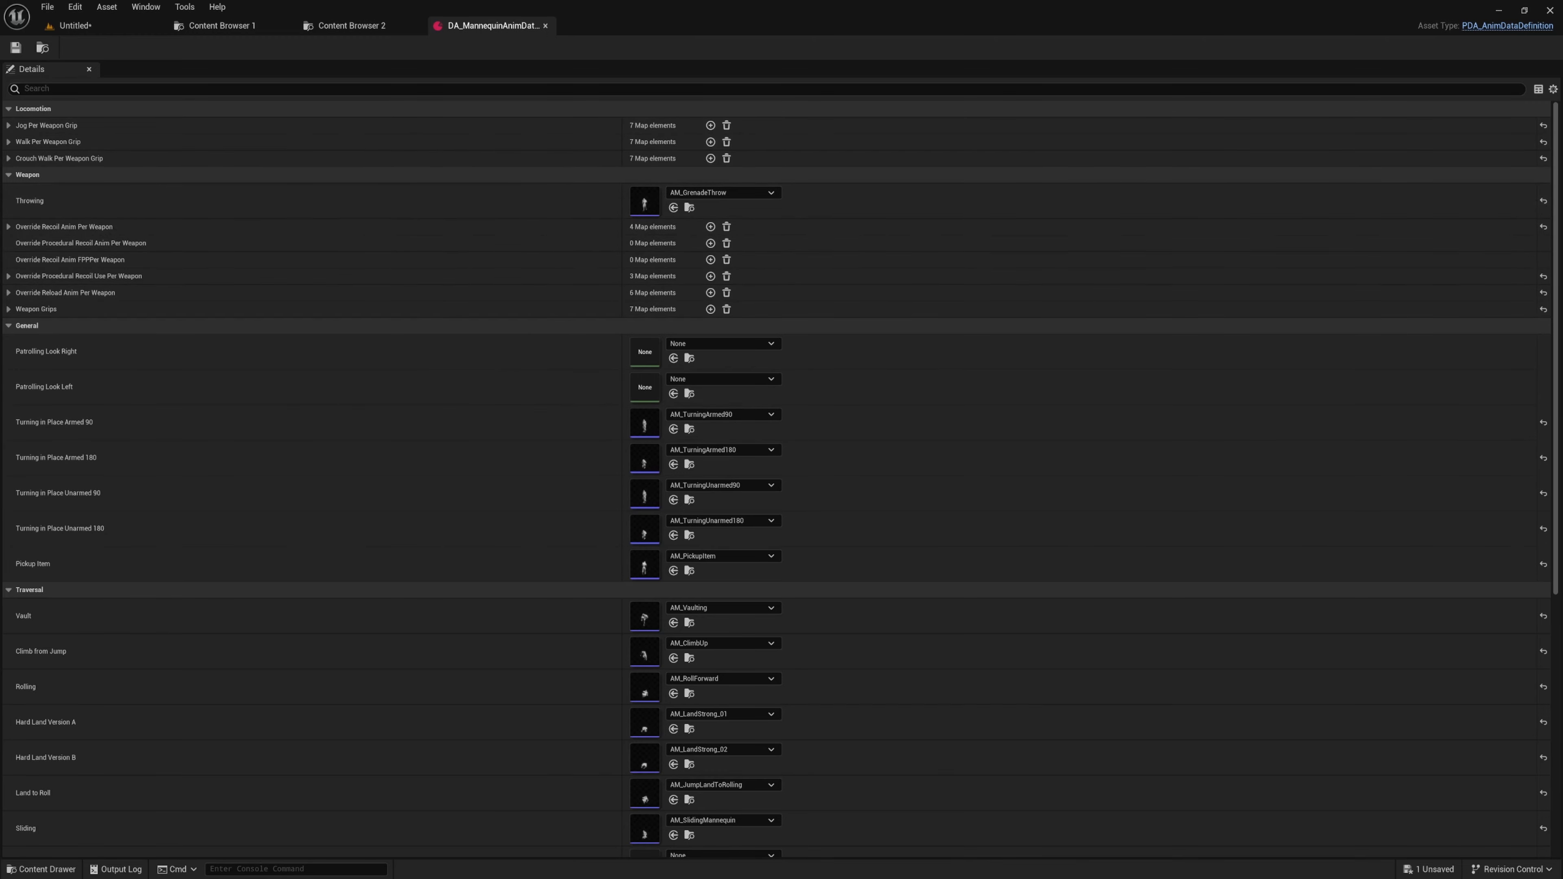
pyautogui.click(372, 174)
pyautogui.click(370, 191)
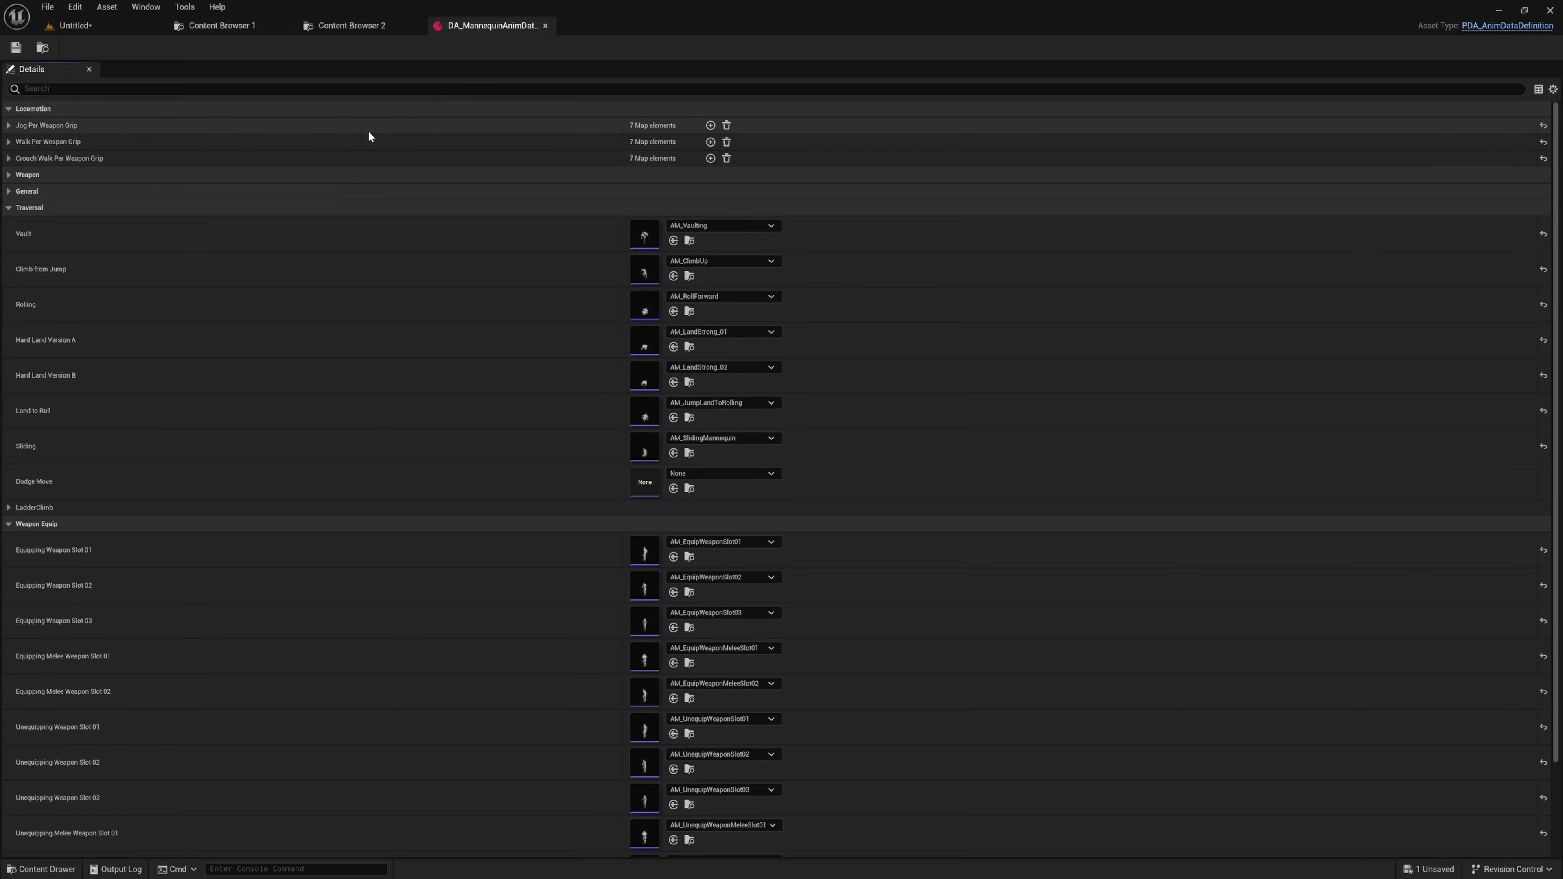
pyautogui.click(324, 175)
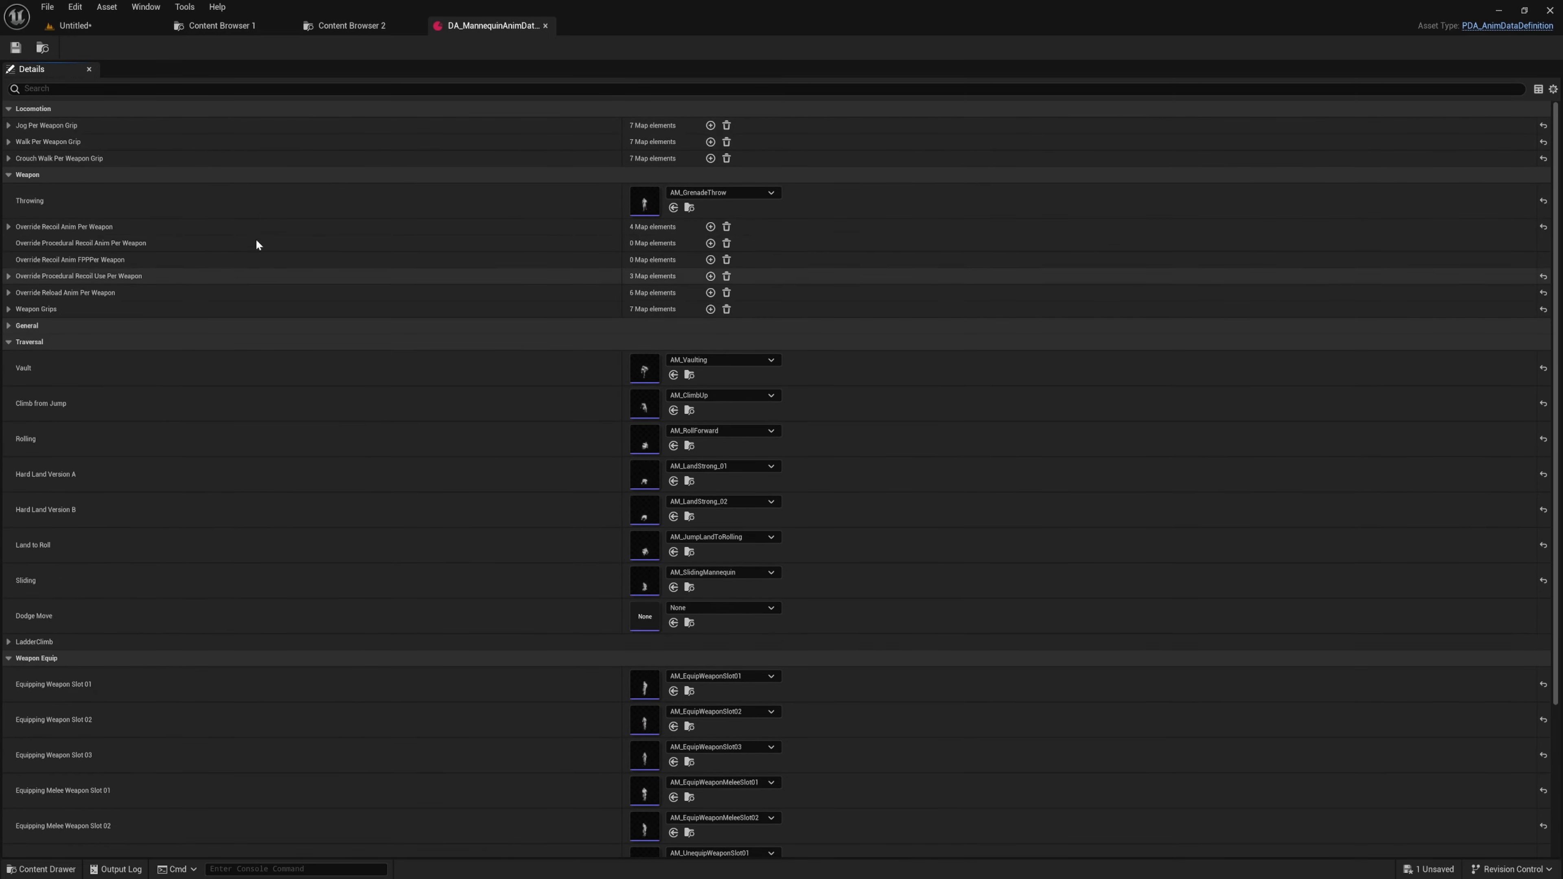
pyautogui.click(317, 127)
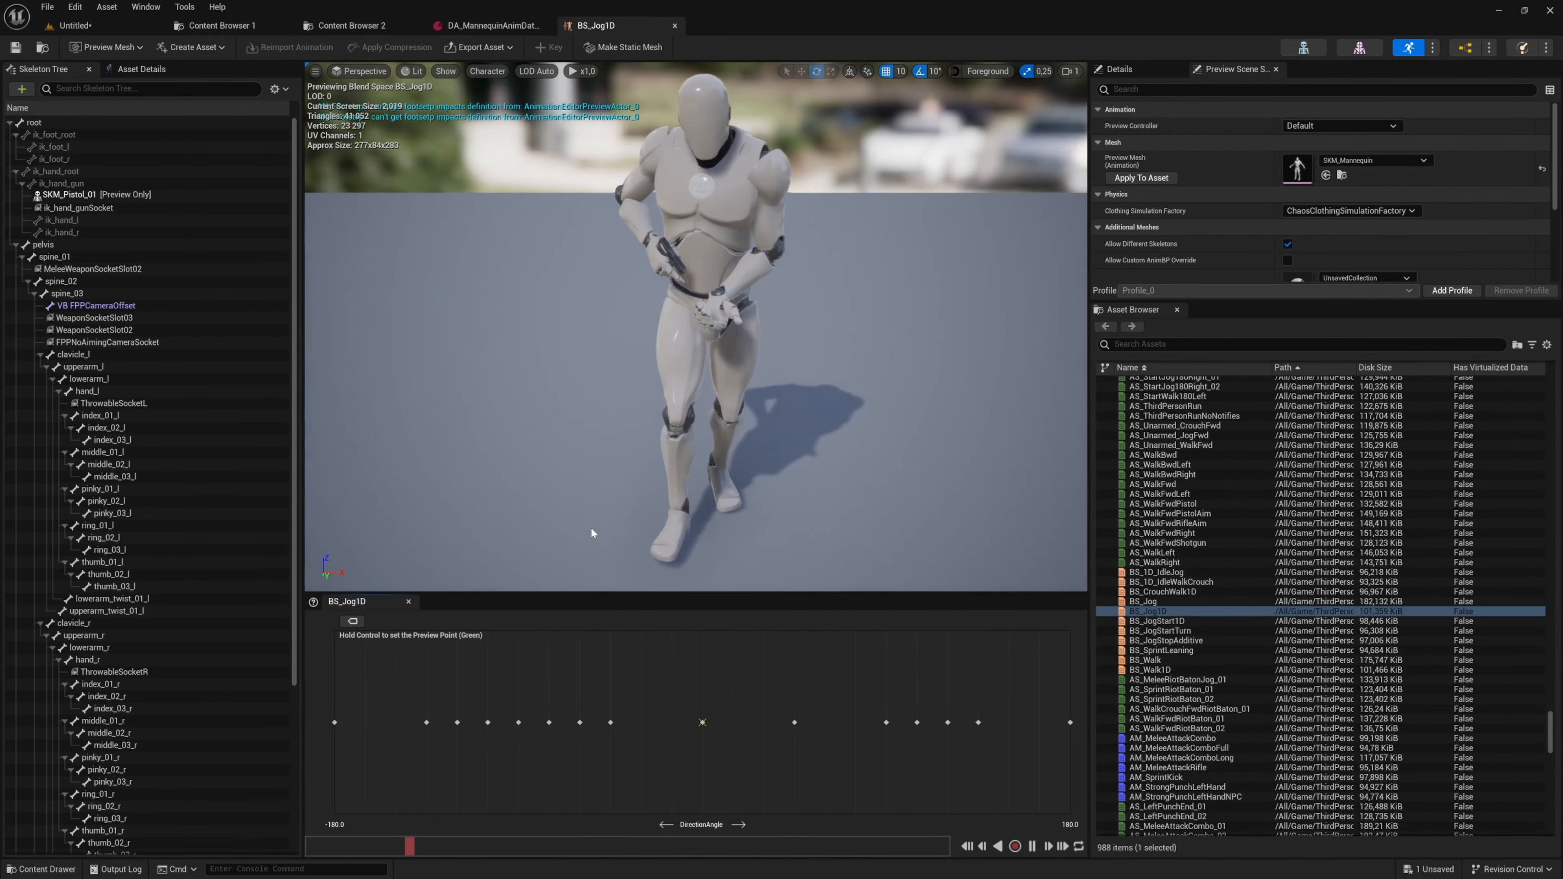
pyautogui.keyDown('alt'); pyautogui.moveTo(504, 409); pyautogui.dragTo(708, 416); pyautogui.keyUp('alt')
pyautogui.keyDown('alt'); pyautogui.moveTo(566, 405); pyautogui.dragTo(492, 384); pyautogui.keyUp('alt')
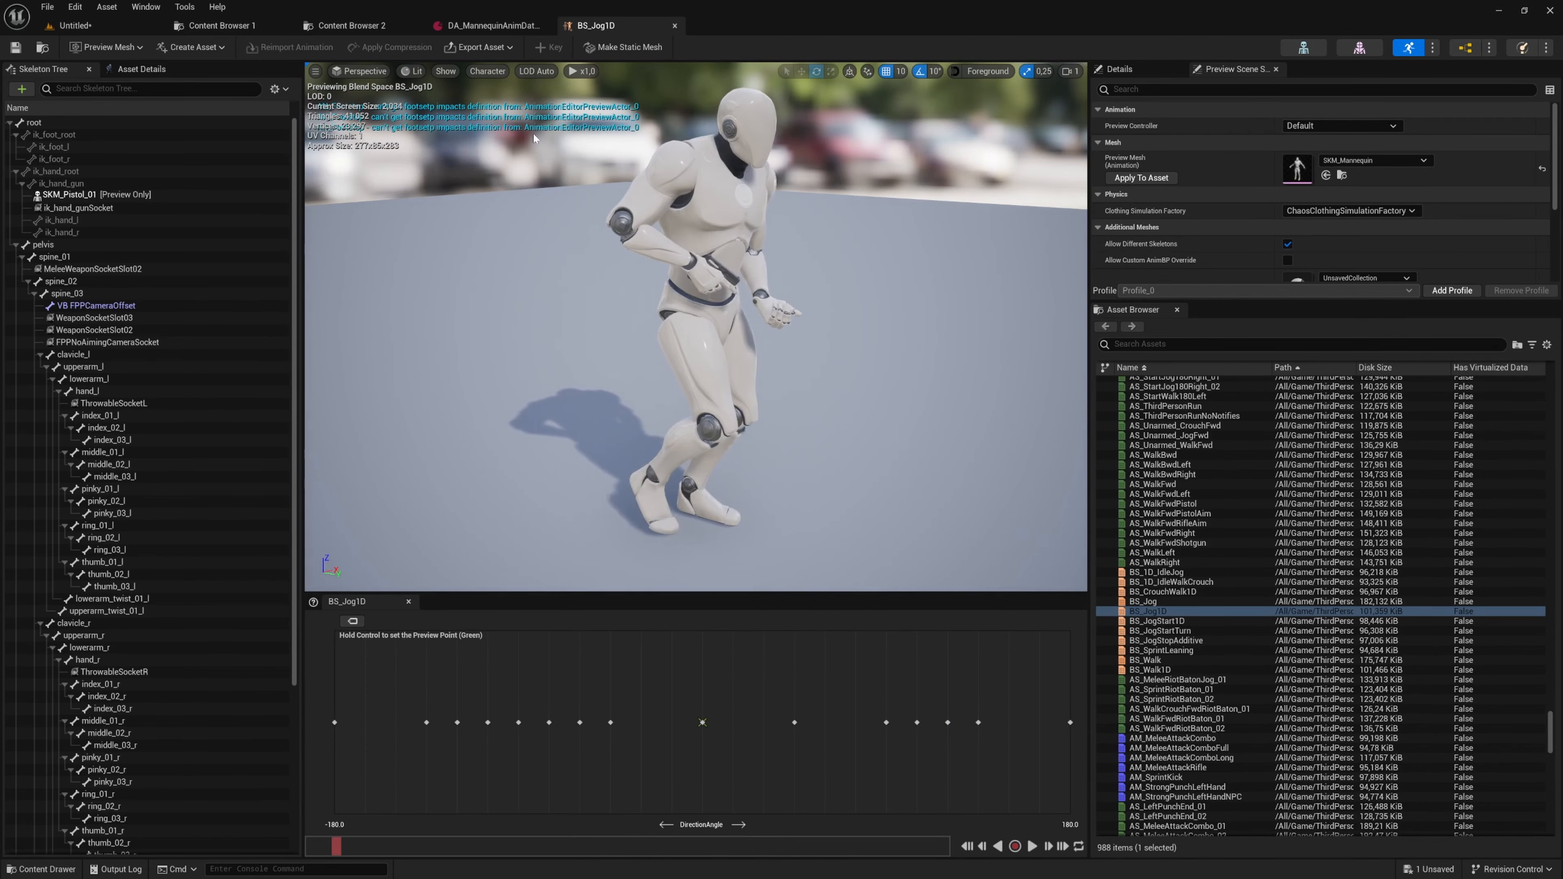
# - Duplicate BS_Jog1D in the Locomotion folder as BS_Jog1D_ALS and open the copy with its sample names displayed
pyautogui.click(48, 51)
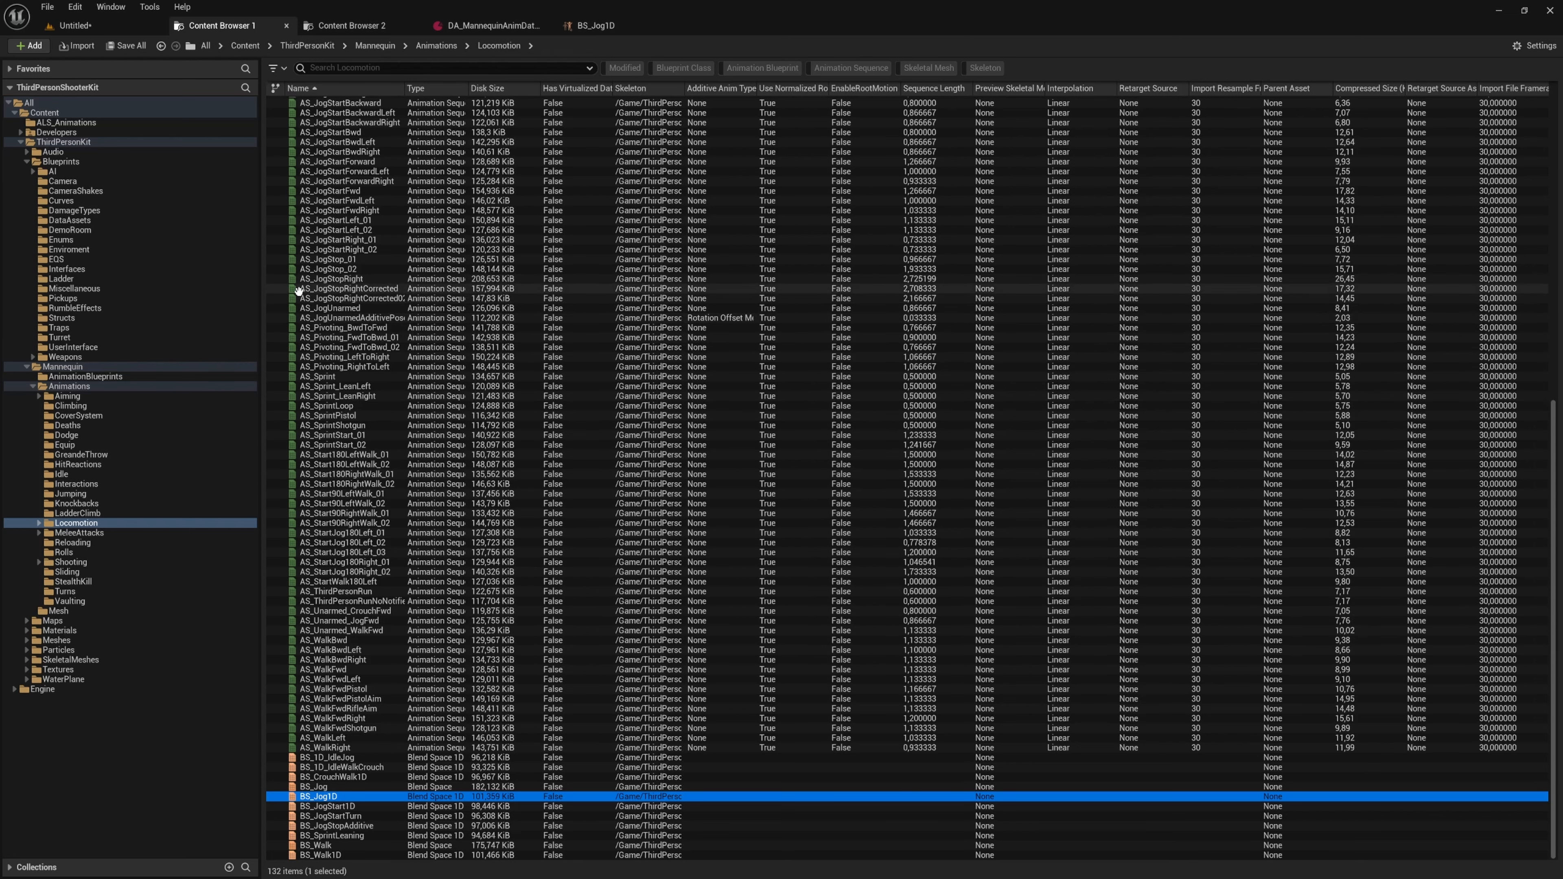
pyautogui.hotkey('ctrl', 'd')
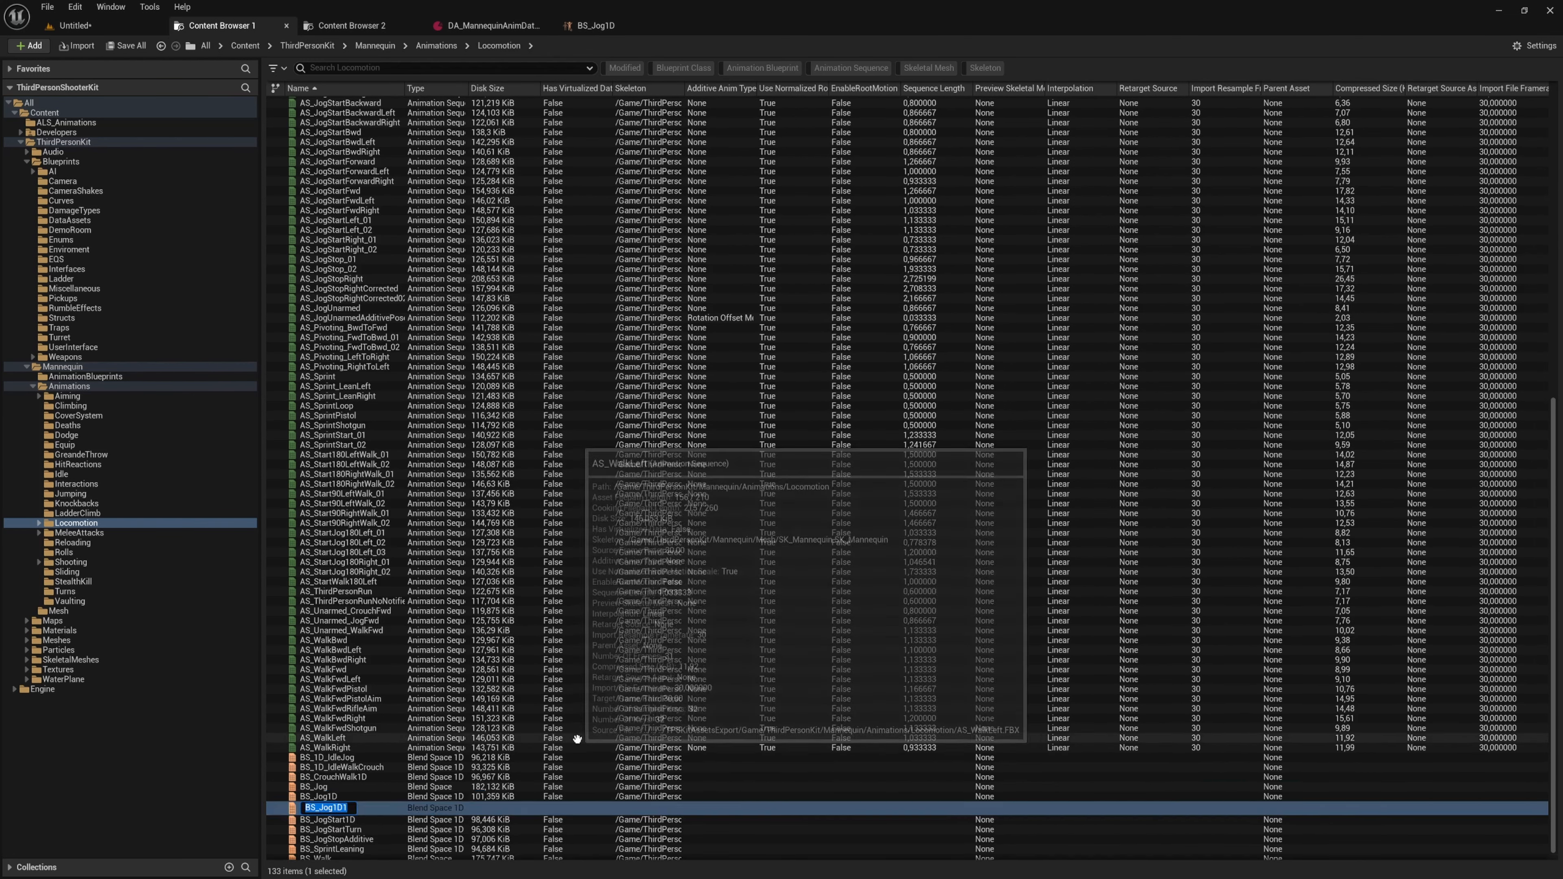
pyautogui.press('End')
pyautogui.press('BackSpace')
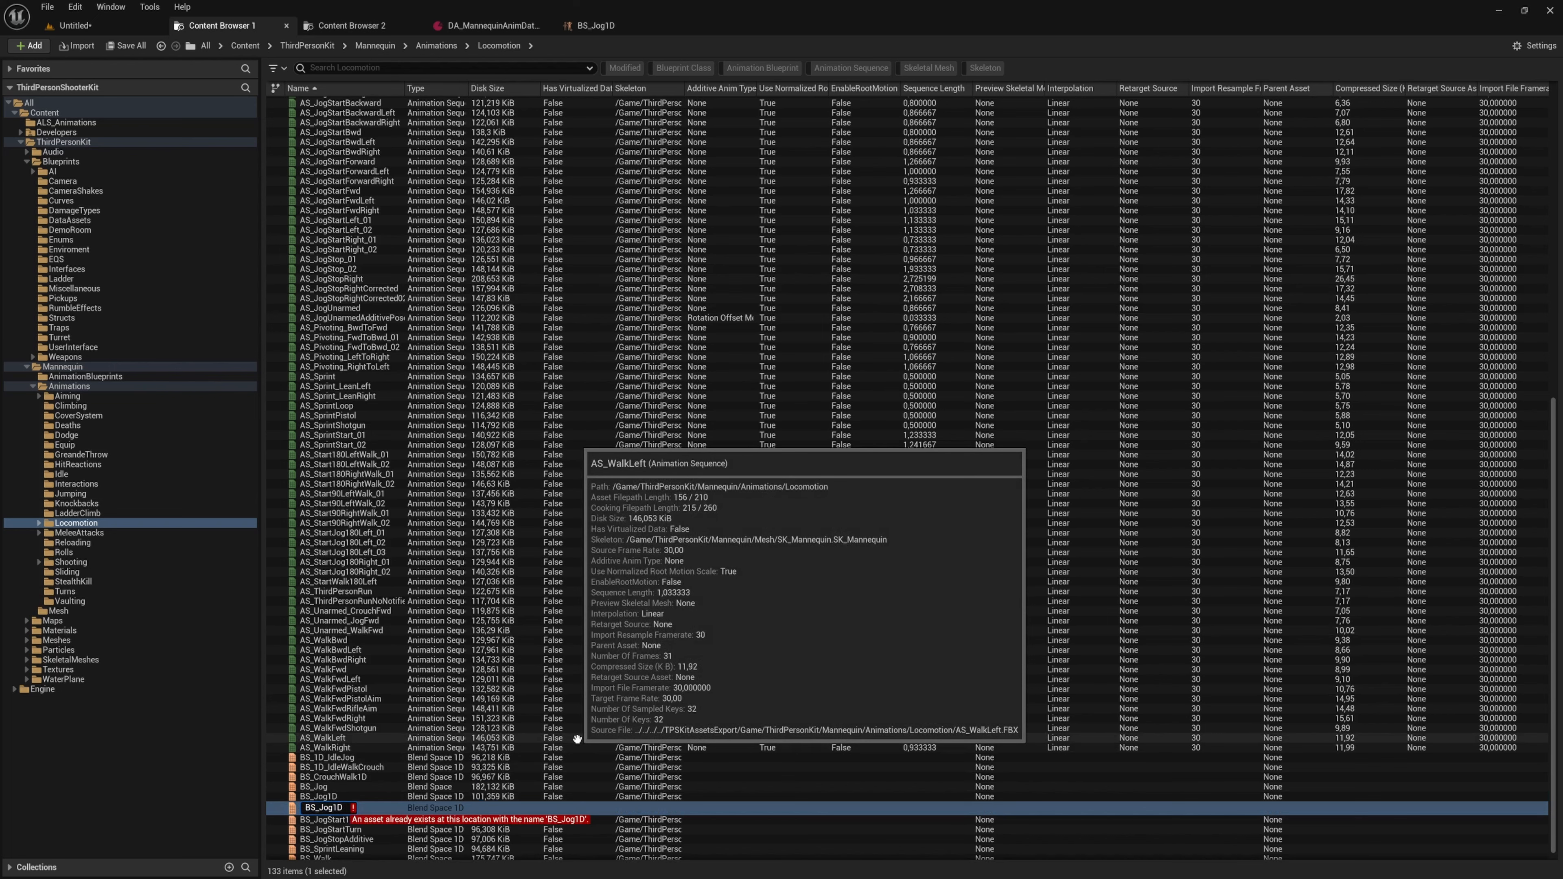
pyautogui.write('_')
pyautogui.press('Return')
pyautogui.press('Return')
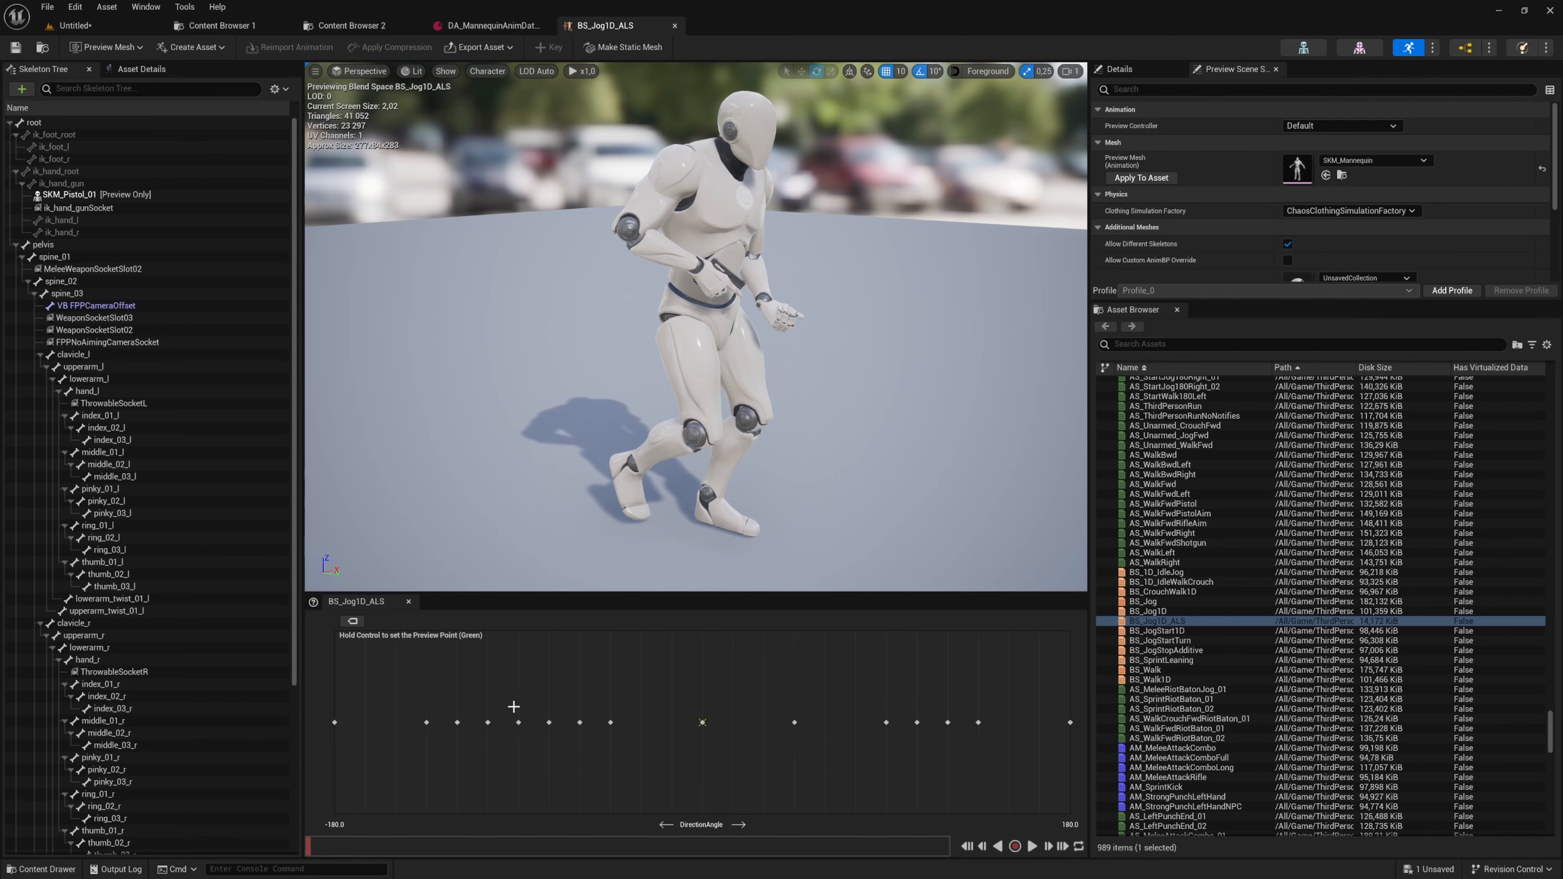
pyautogui.click(352, 620)
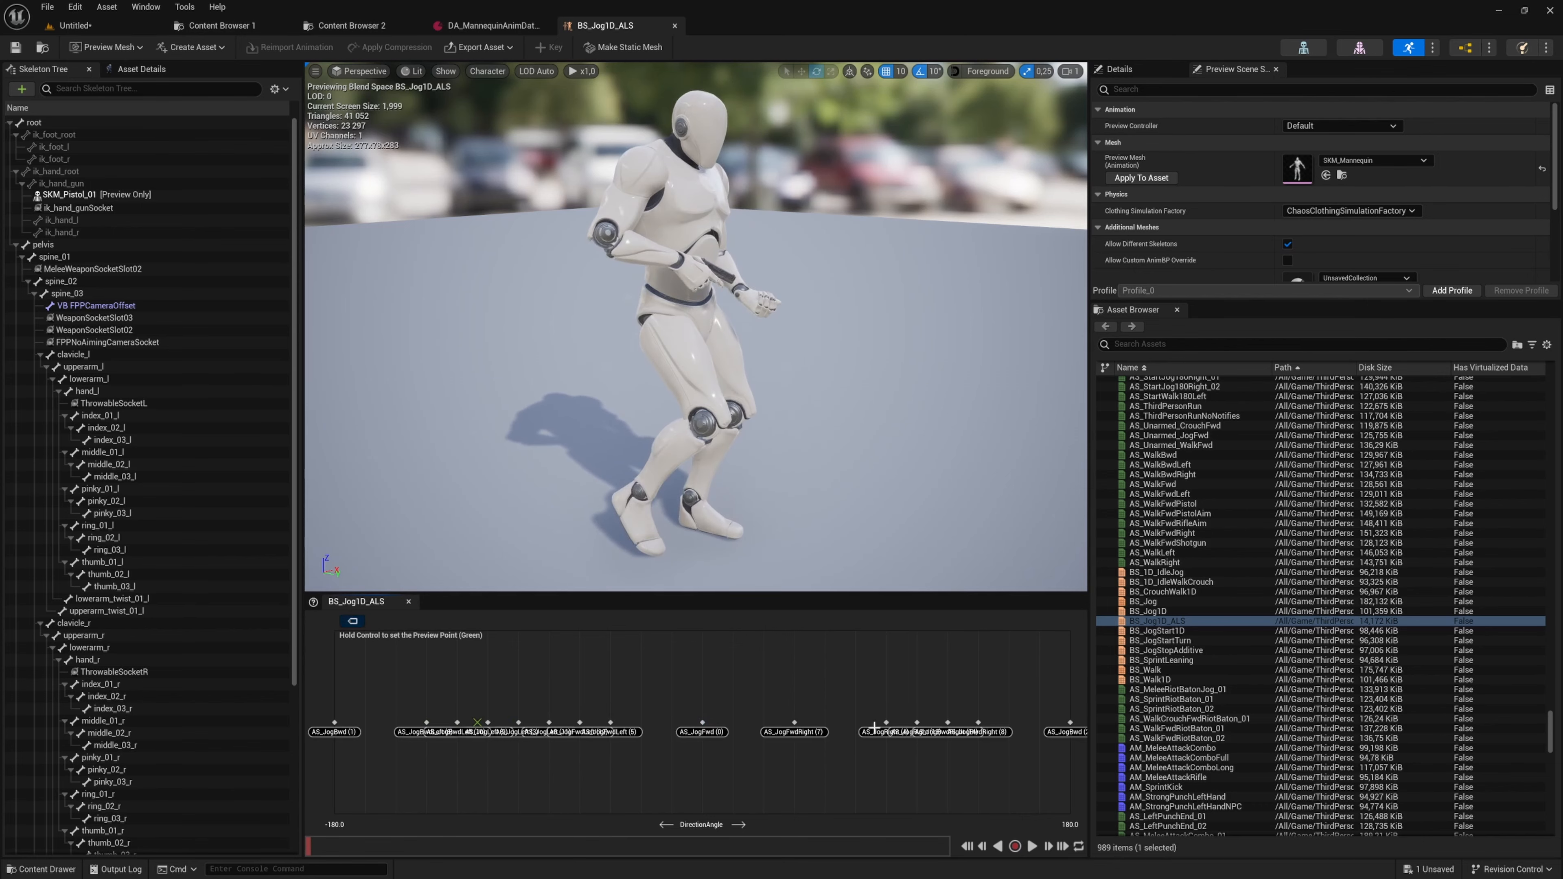
# - Create a local collection named NewCollection from the first content browser
pyautogui.click(221, 26)
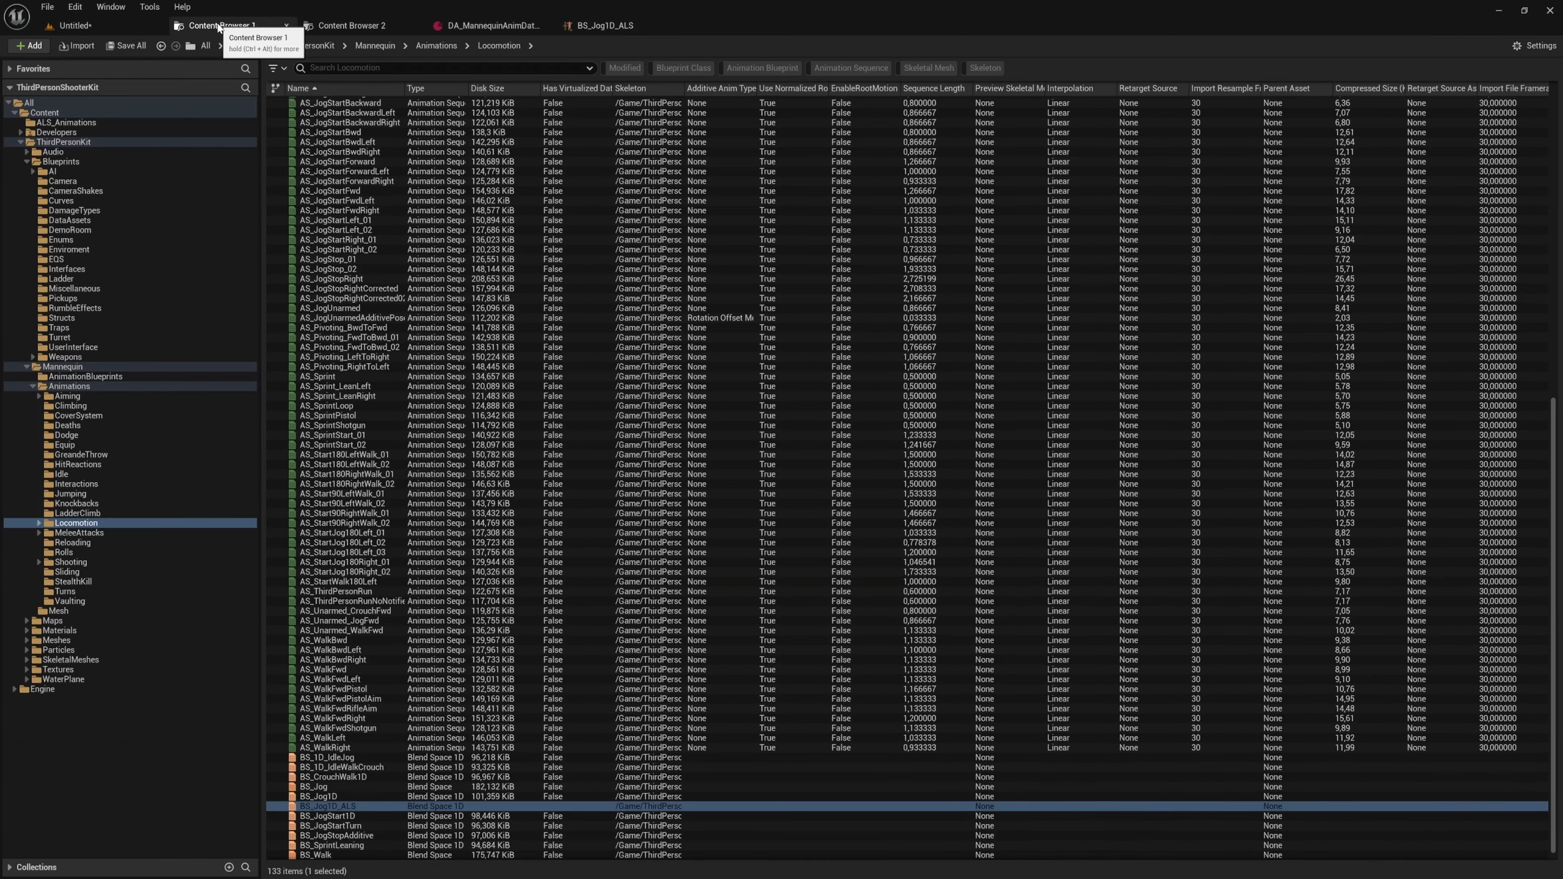
pyautogui.doubleClick(58, 141)
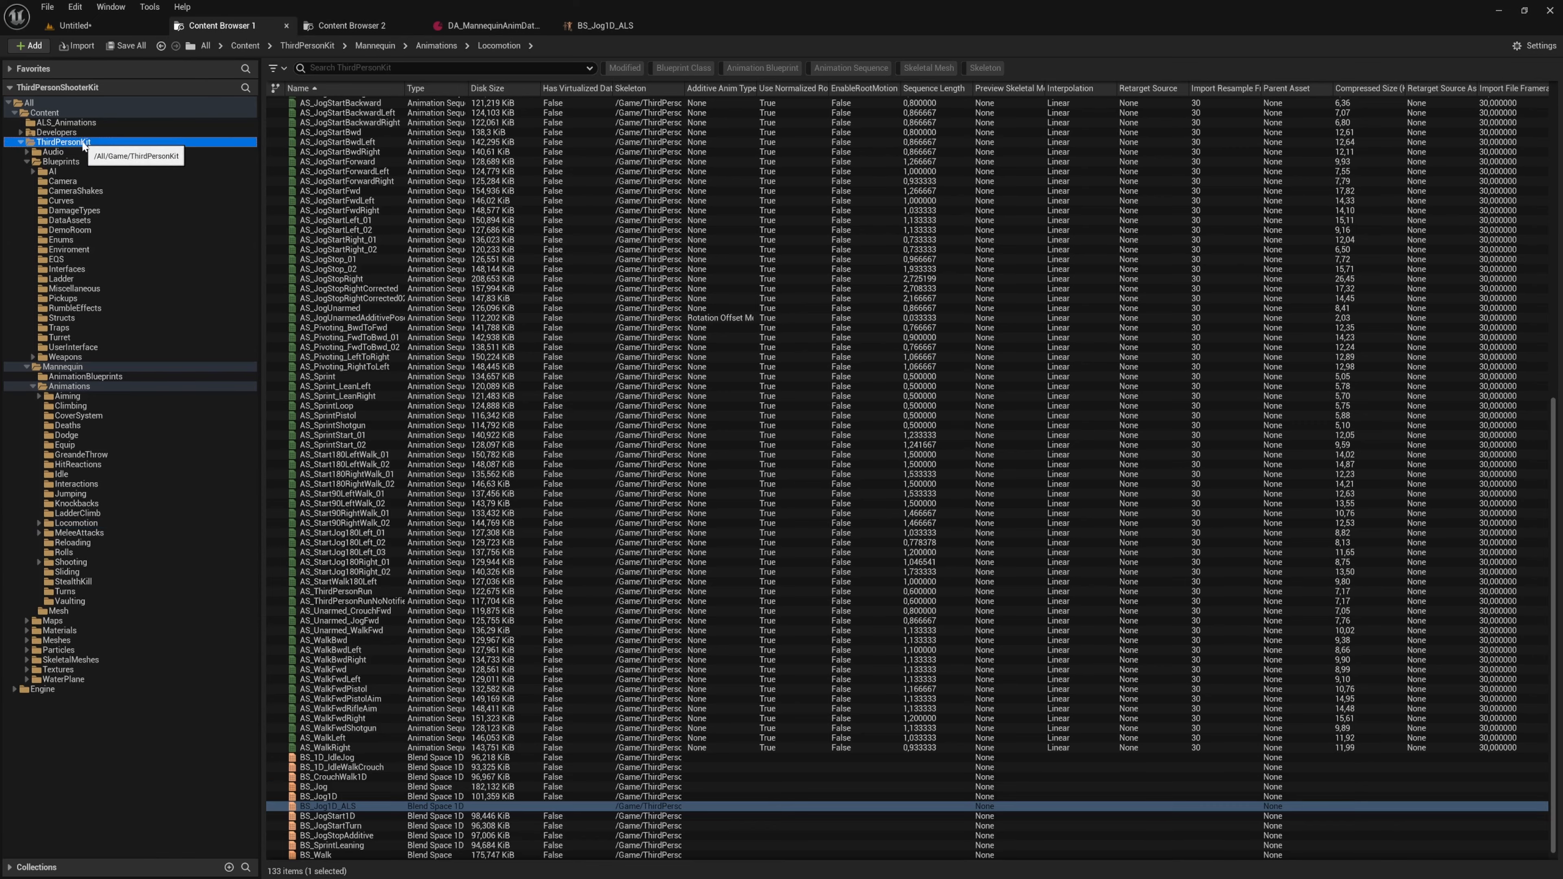
pyautogui.click(103, 124)
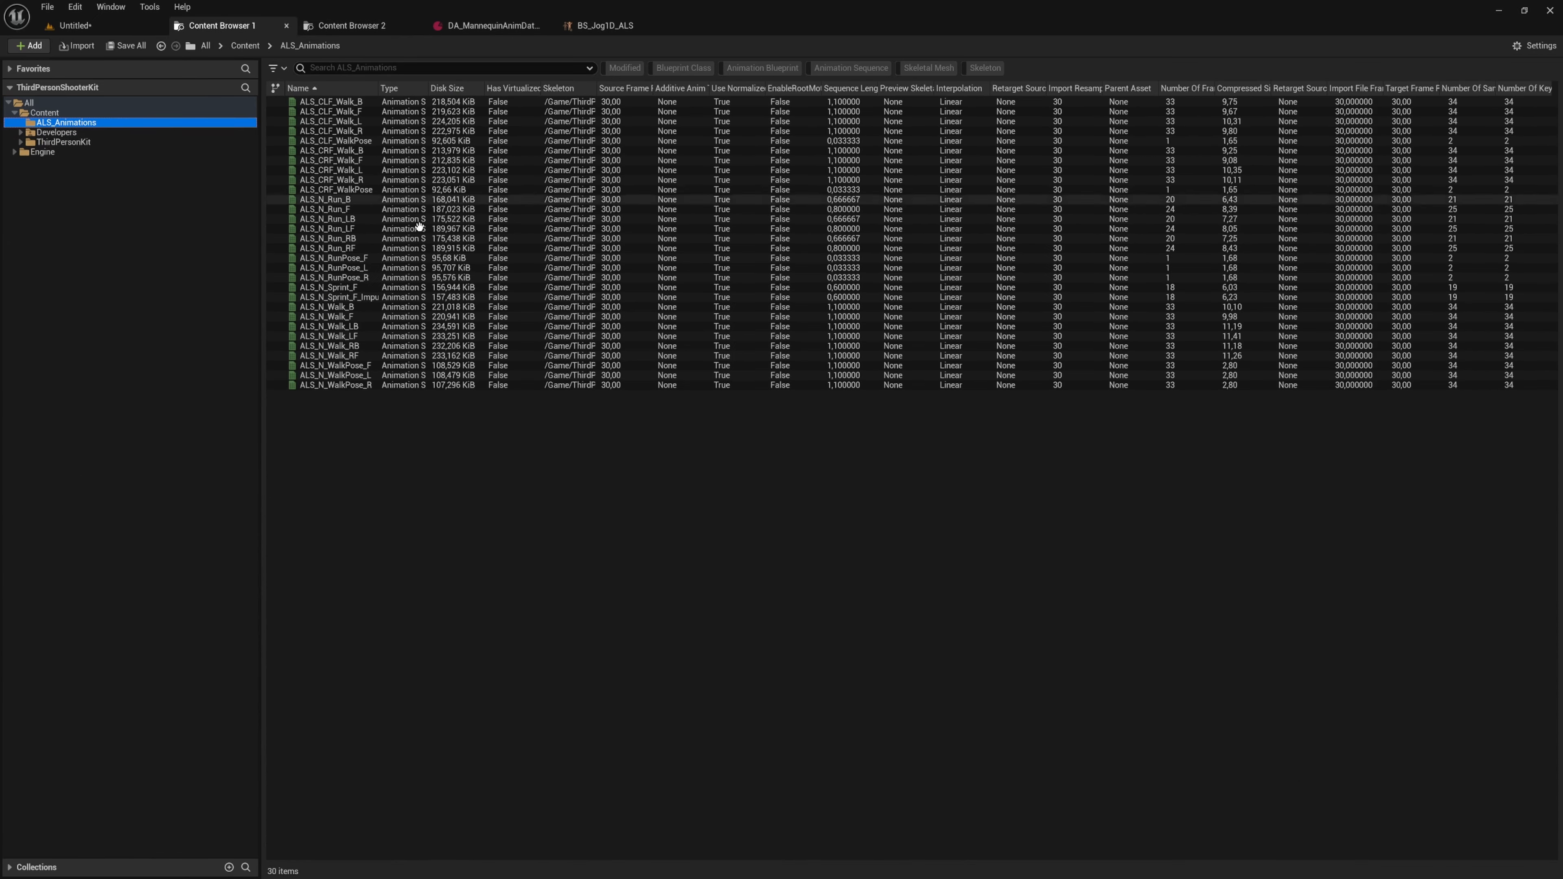
pyautogui.hotkey('ctrl', 'a')
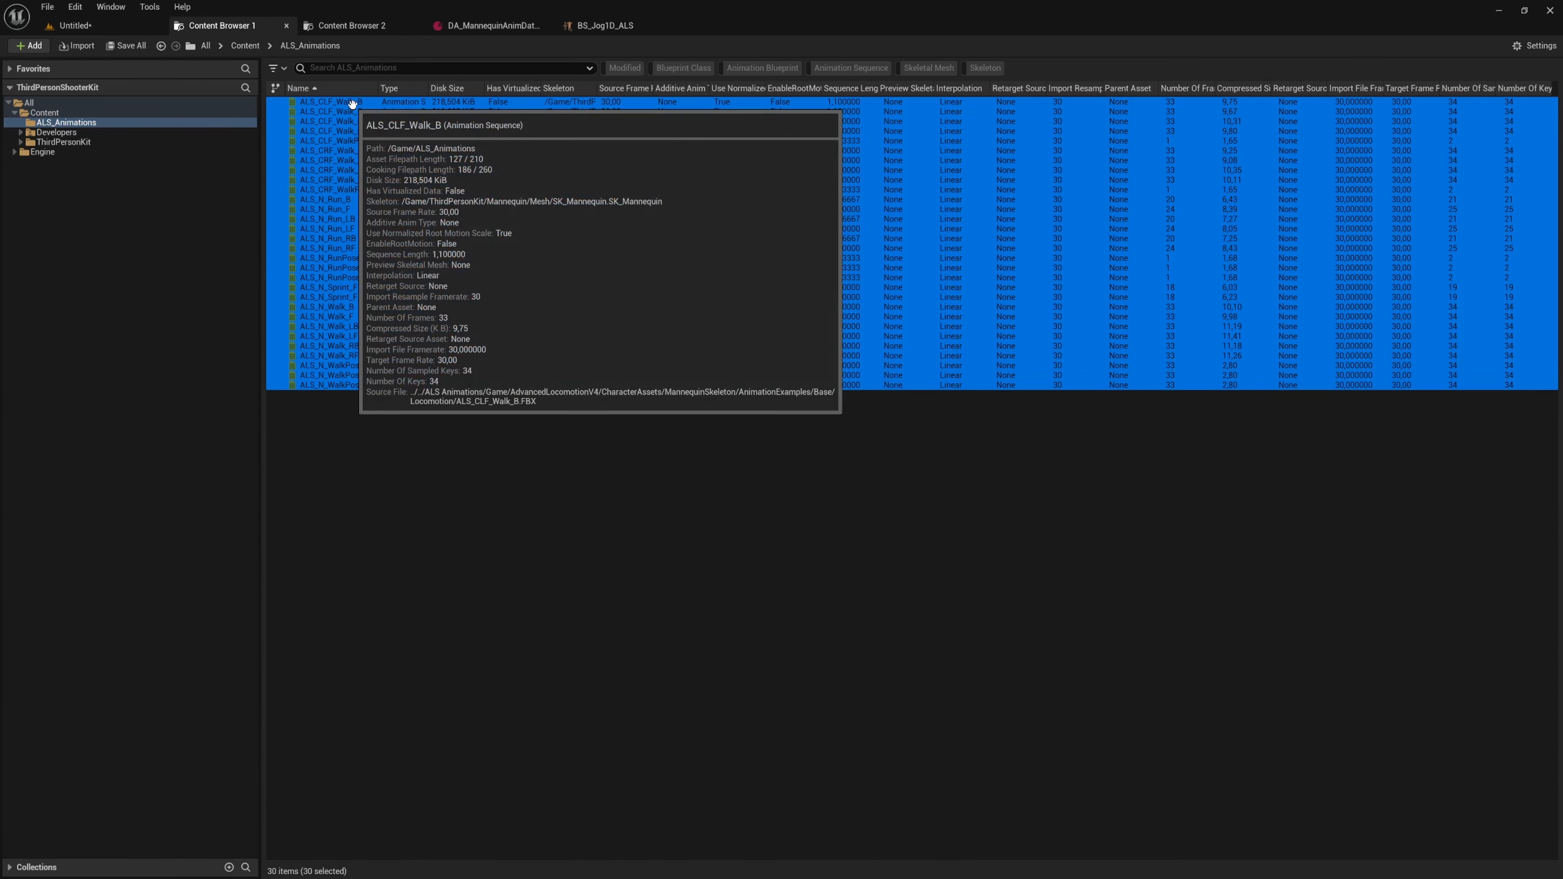
pyautogui.click(229, 868)
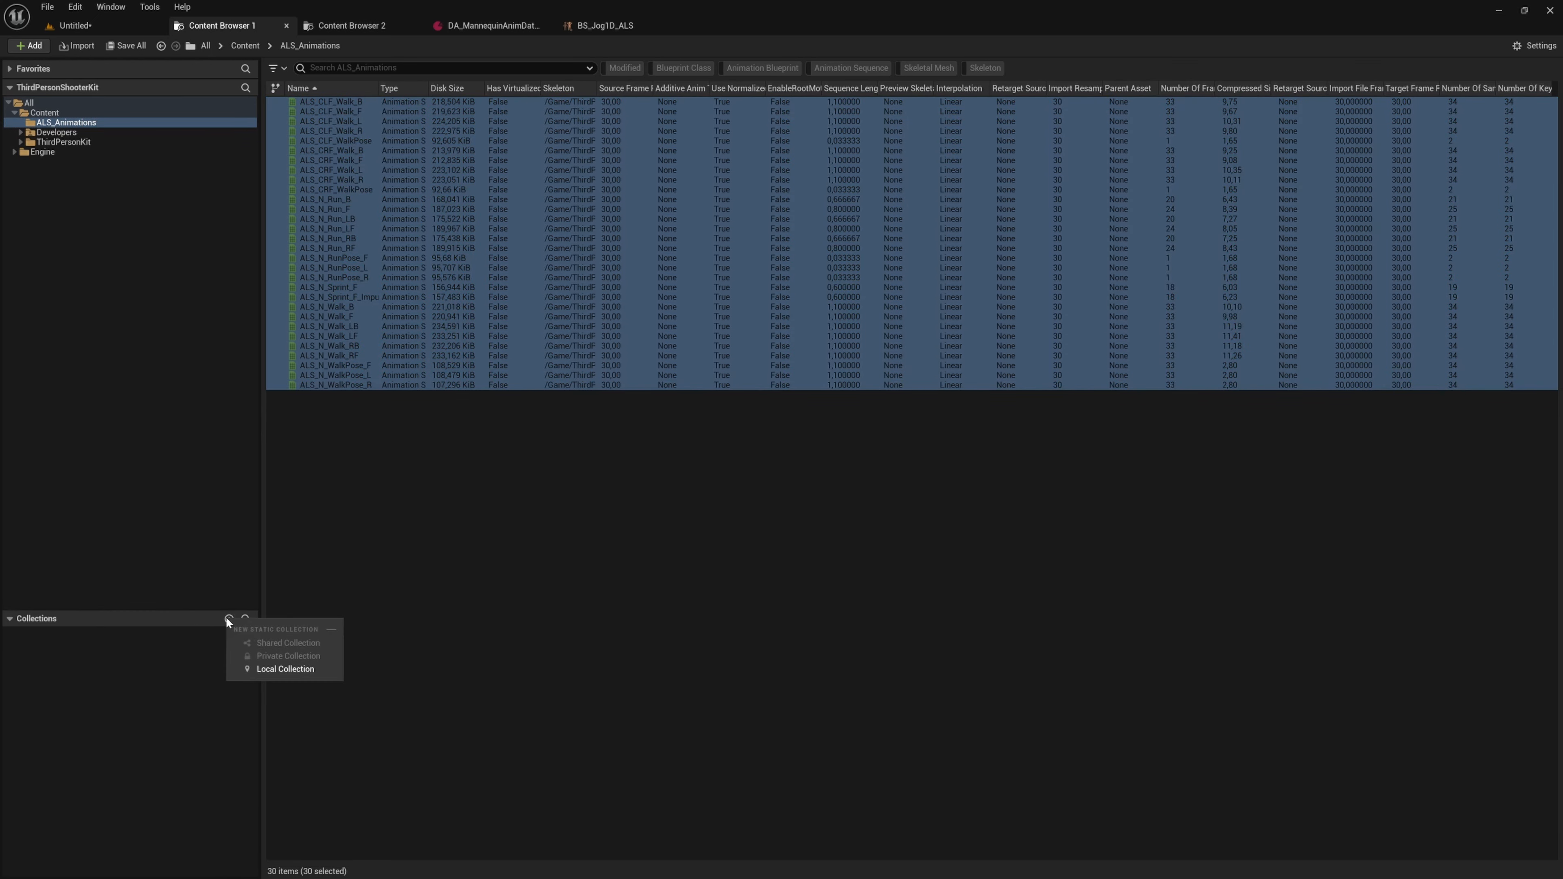
pyautogui.click(286, 670)
pyautogui.press('Return')
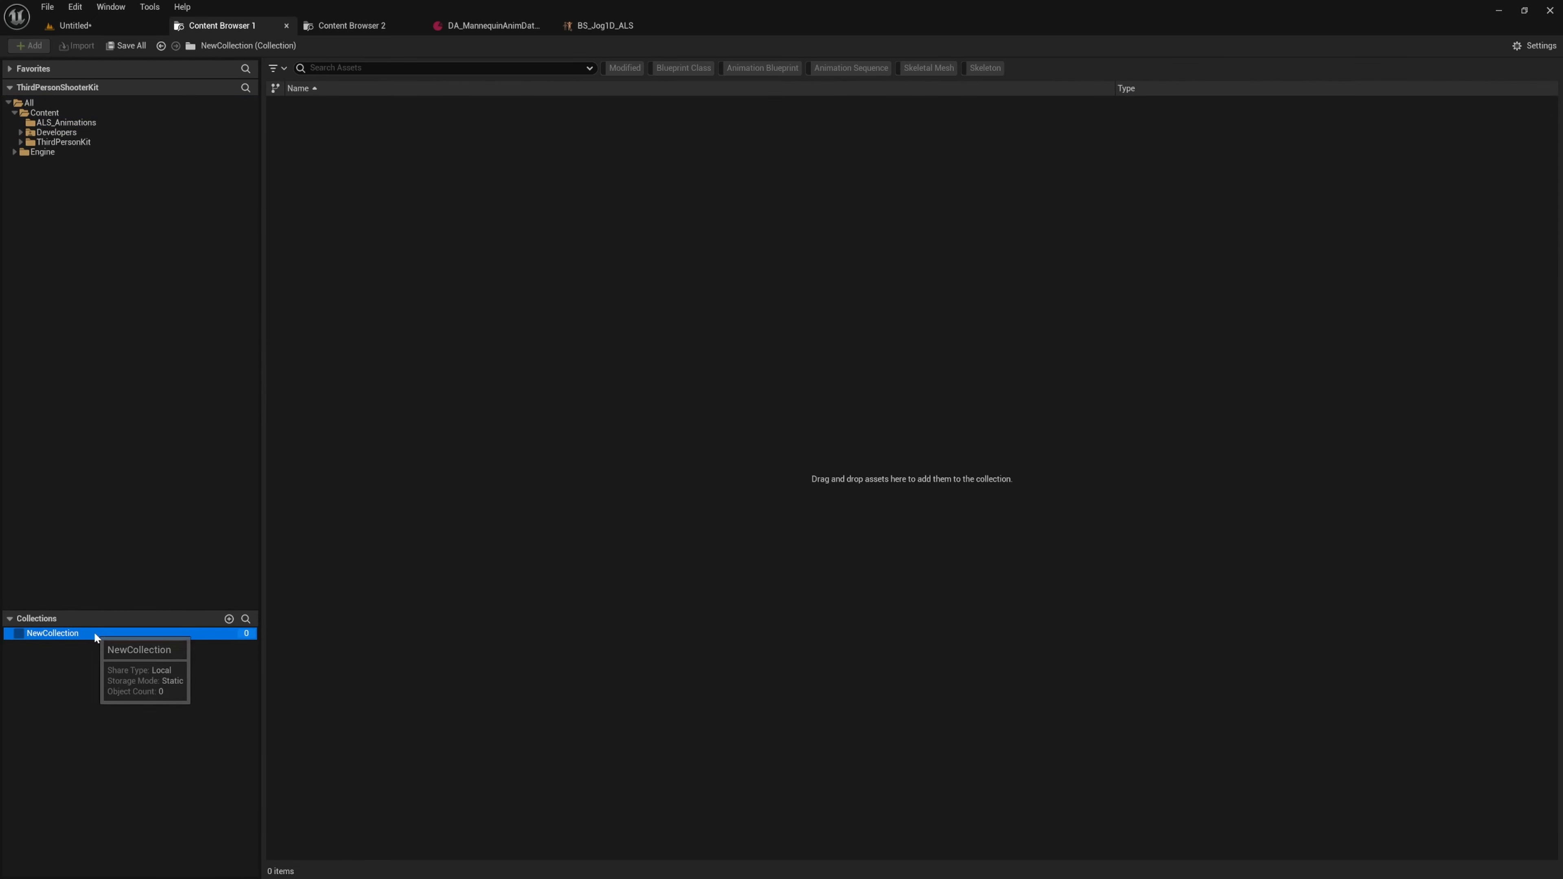
# - Add all animations from the ALS_Animations folder to NewCollection and save them
pyautogui.click(132, 124)
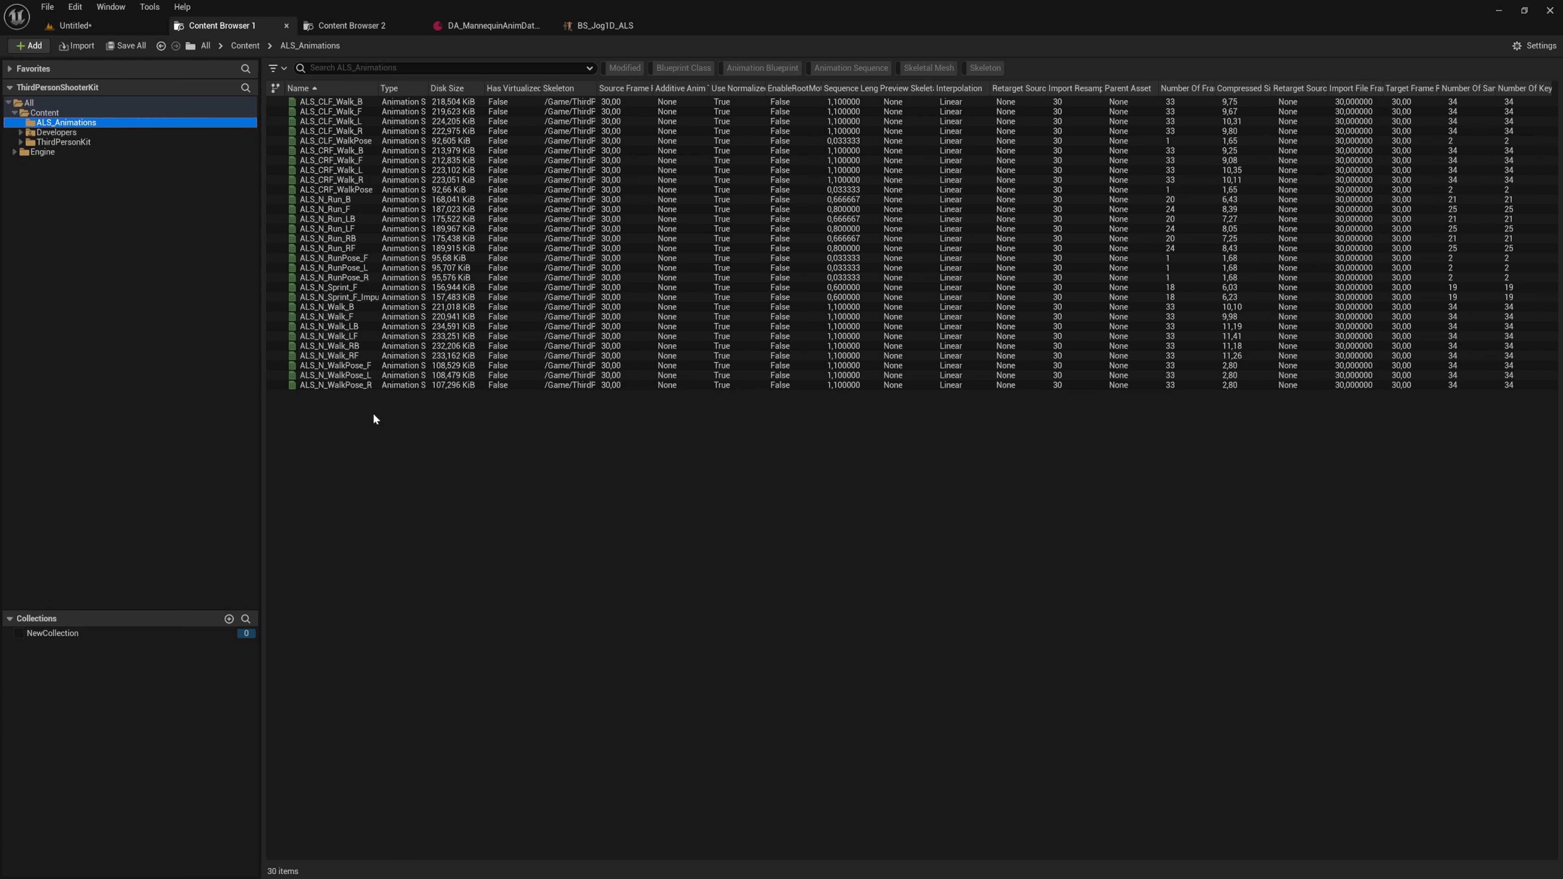
pyautogui.click(353, 385)
pyautogui.keyDown('shift'); pyautogui.click(333, 109); pyautogui.keyUp('shift')
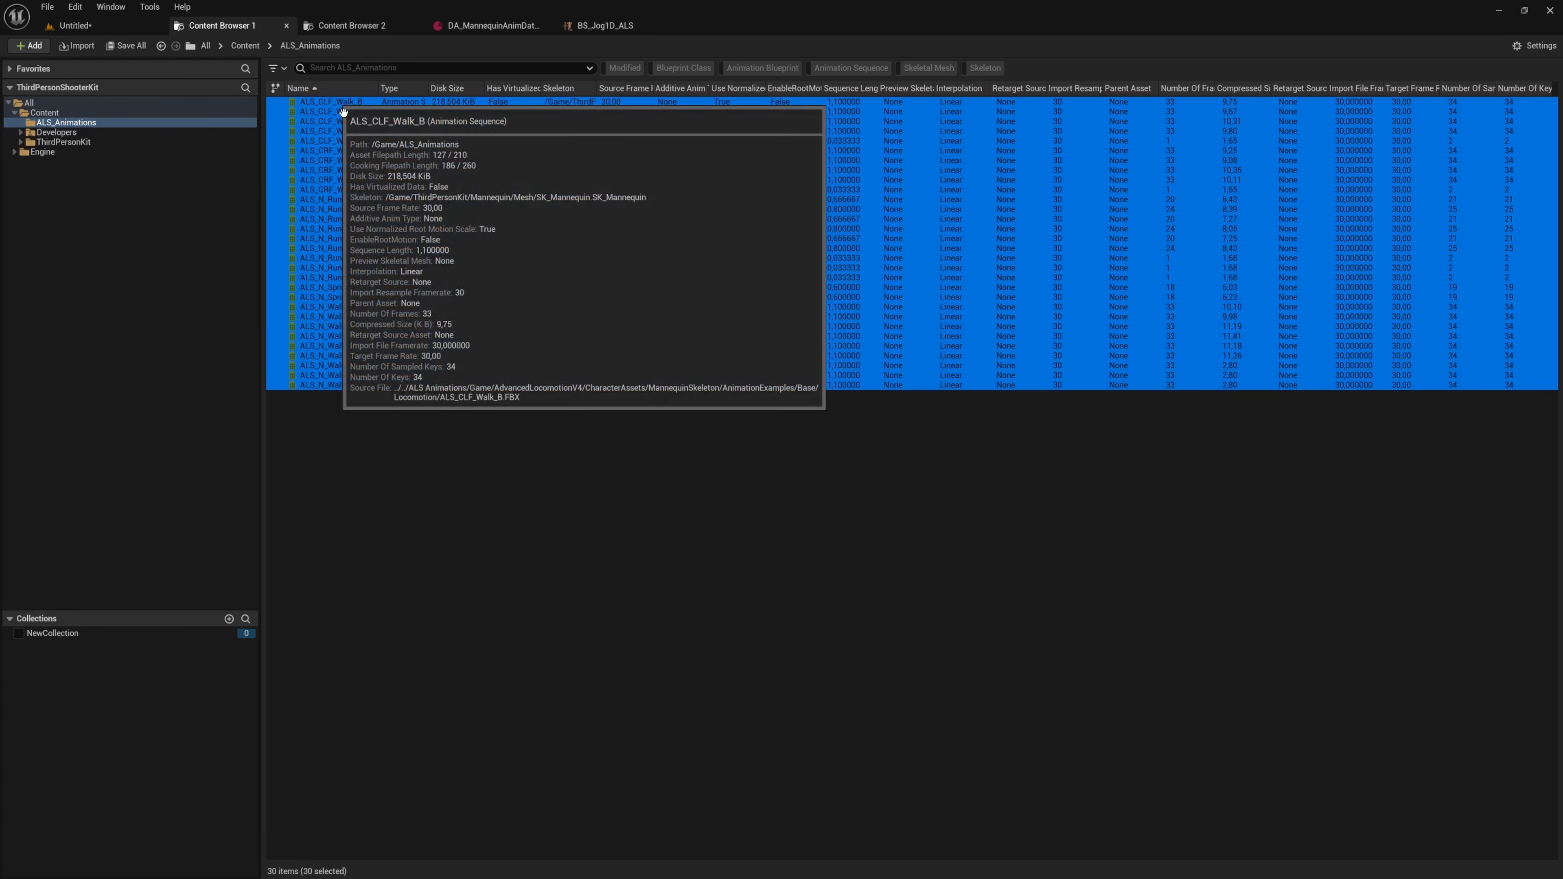
pyautogui.keyDown('shift'); pyautogui.click(333, 102); pyautogui.keyUp('shift')
pyautogui.moveTo(333, 102); pyautogui.dragTo(102, 633)
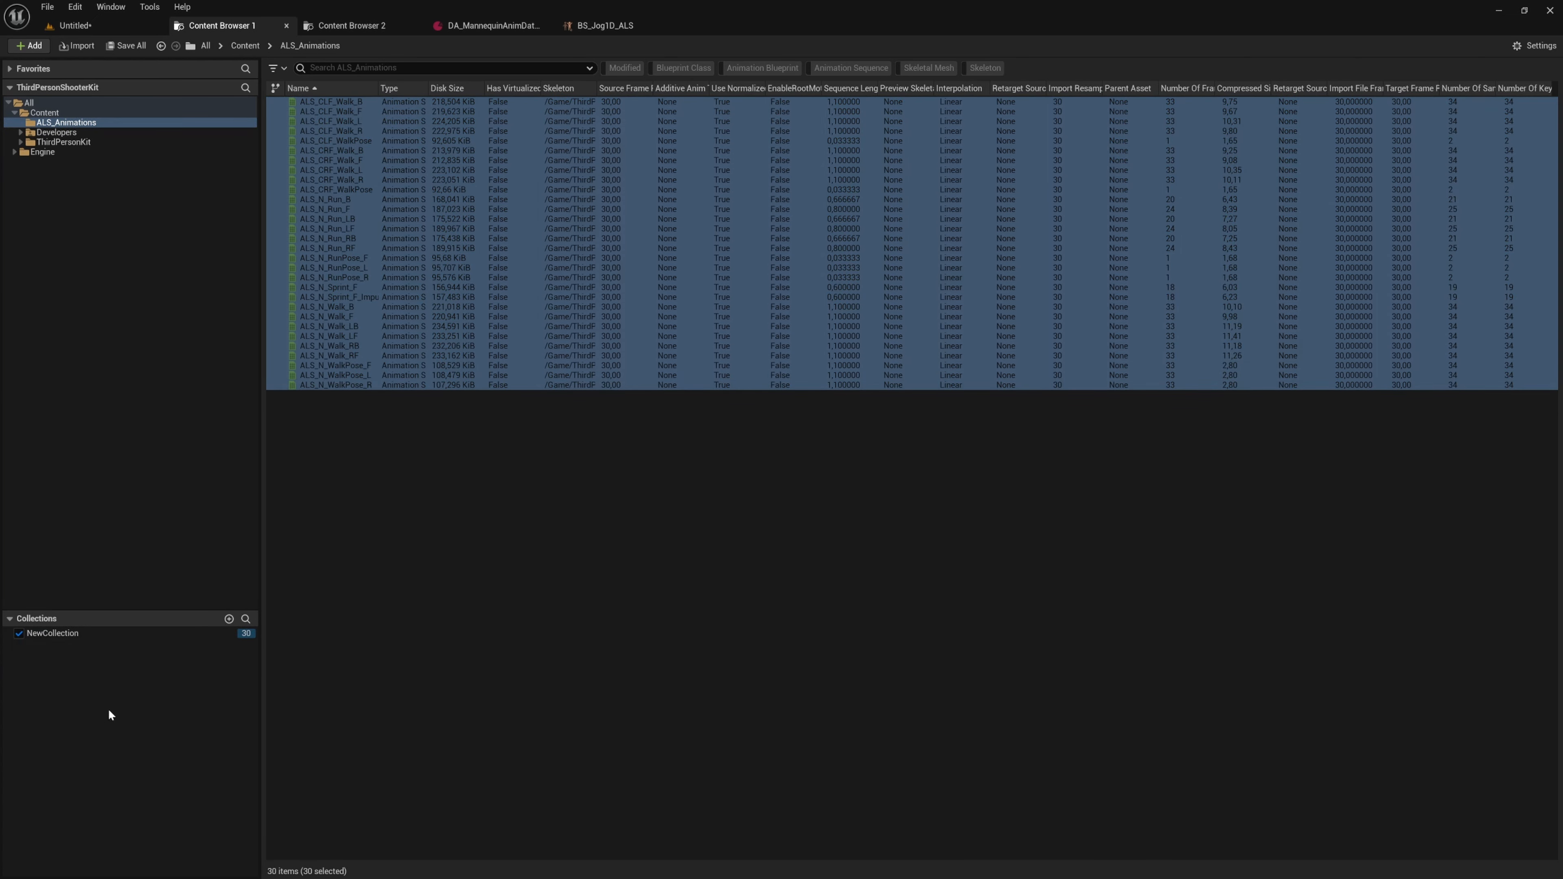
pyautogui.hotkey('ctrl', 's')
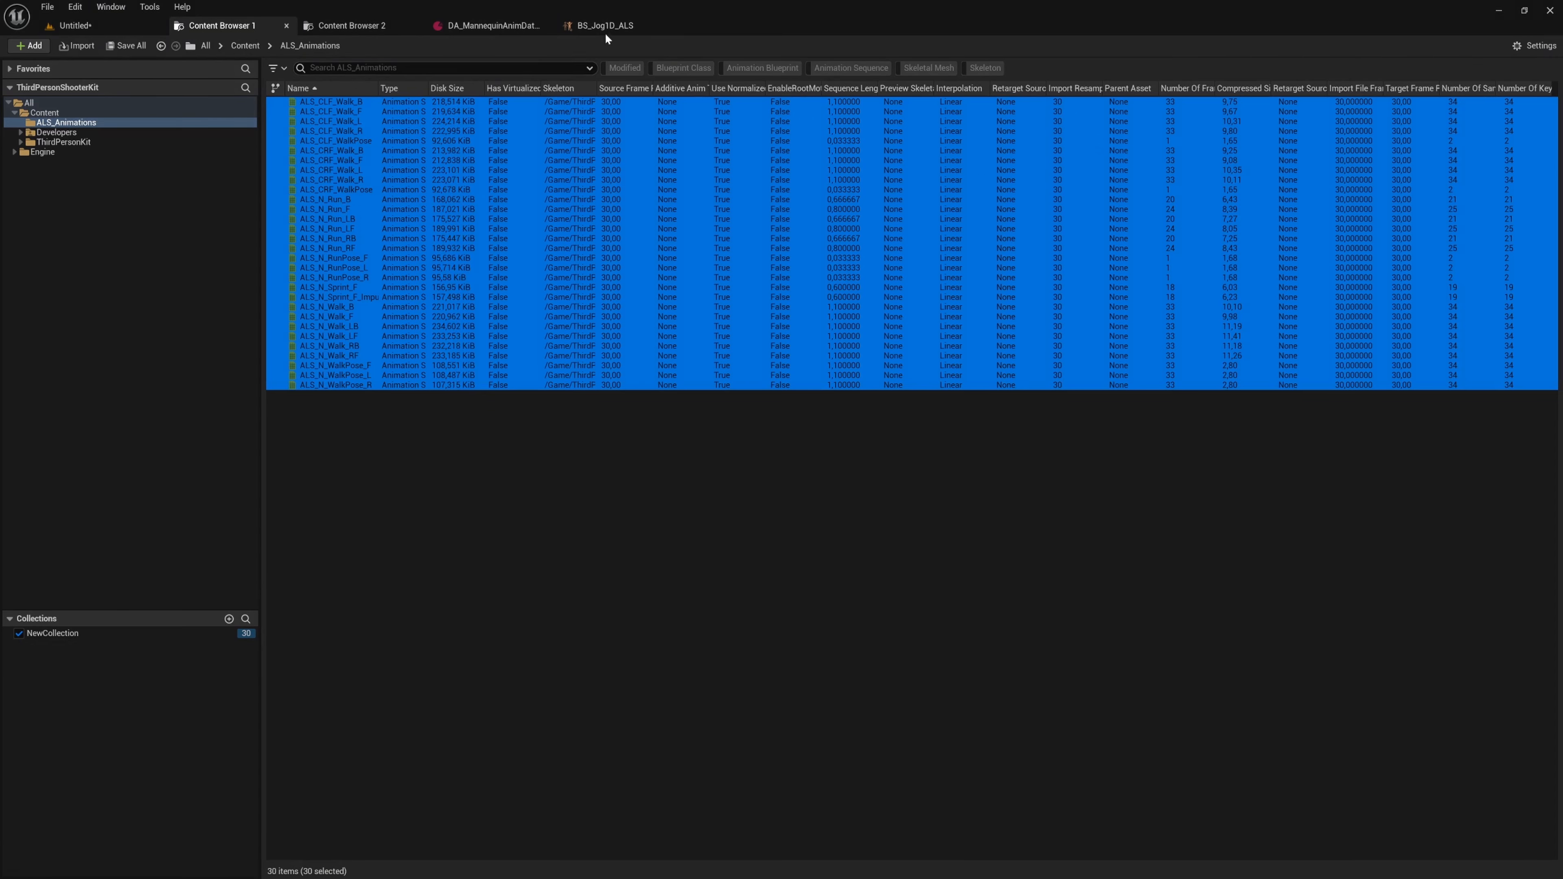
# - Return to BS_Jog1D_ALS and examine its asset browser's view options and filters for a way to narrow the animation list
pyautogui.click(606, 26)
pyautogui.click(1547, 344)
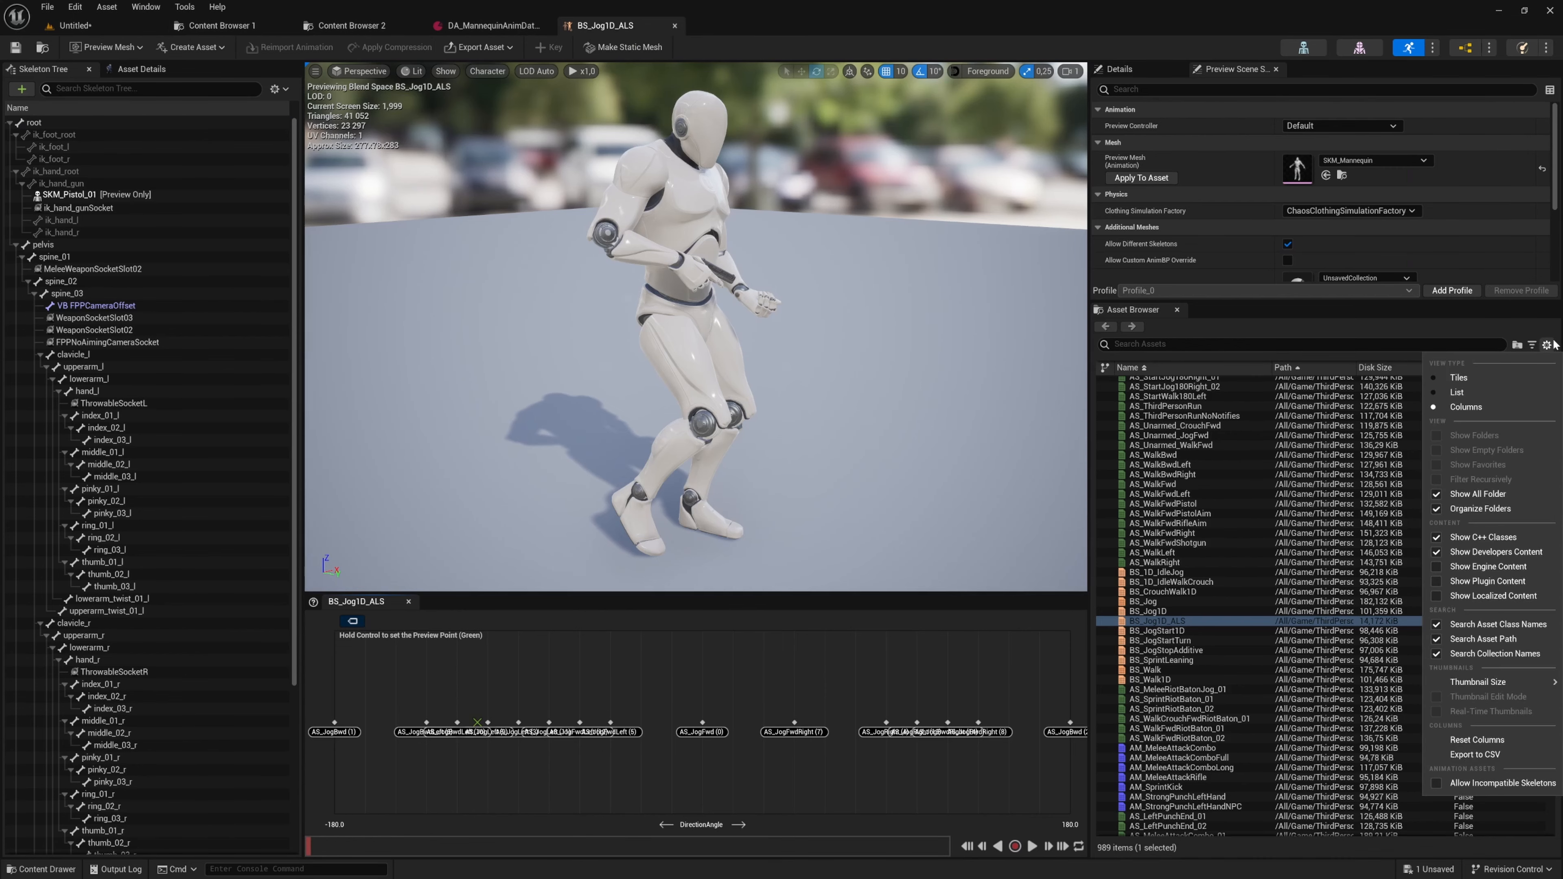
pyautogui.click(1549, 345)
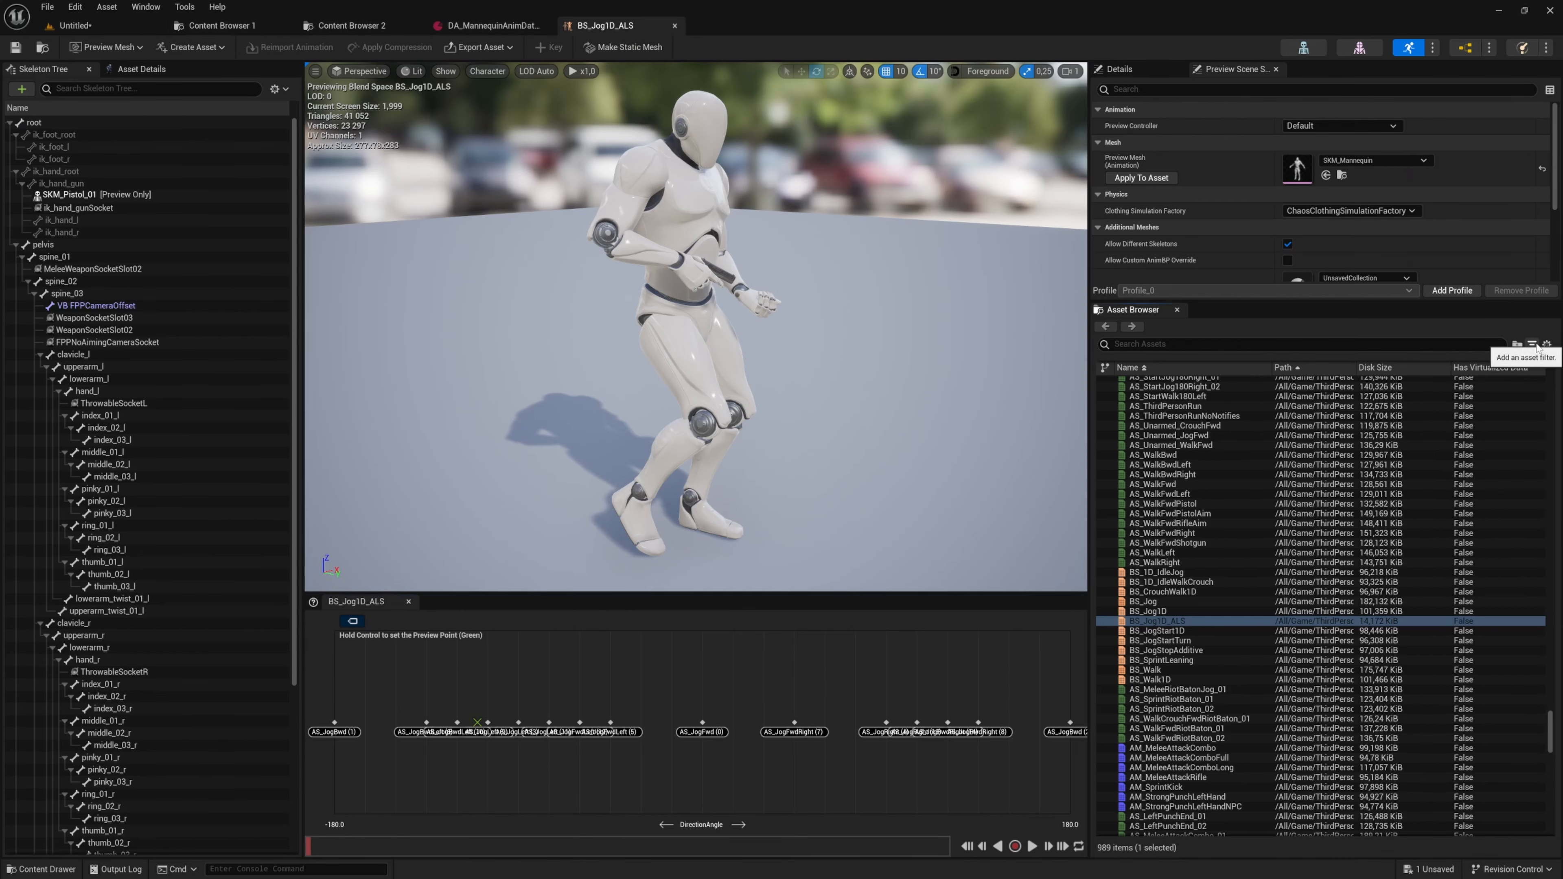
pyautogui.click(1531, 345)
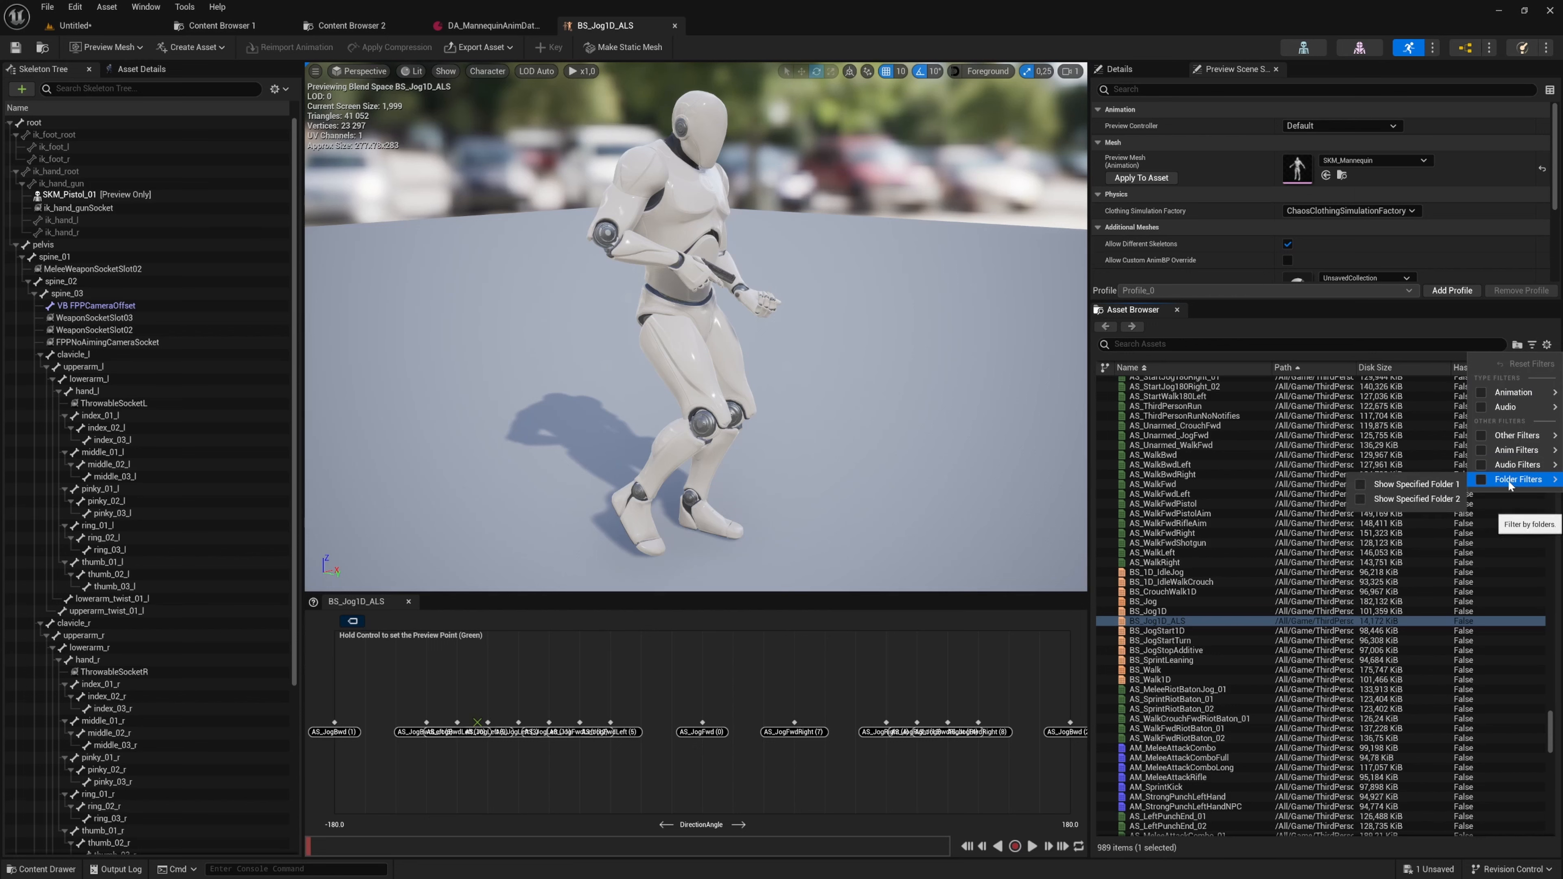
pyautogui.moveTo(1516, 454)
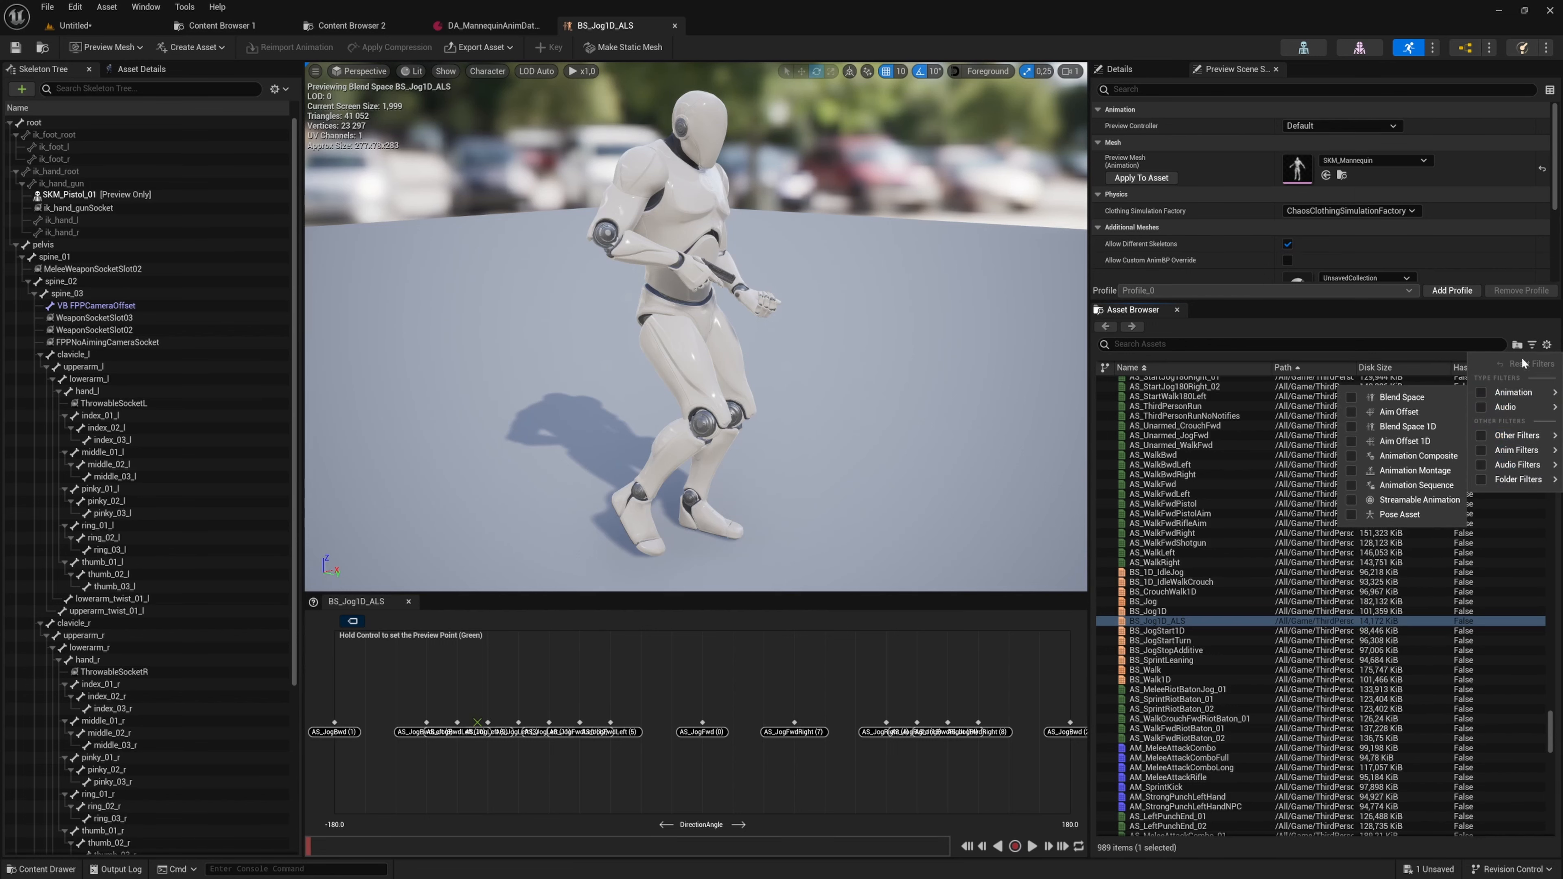
pyautogui.click(1550, 328)
pyautogui.click(1547, 346)
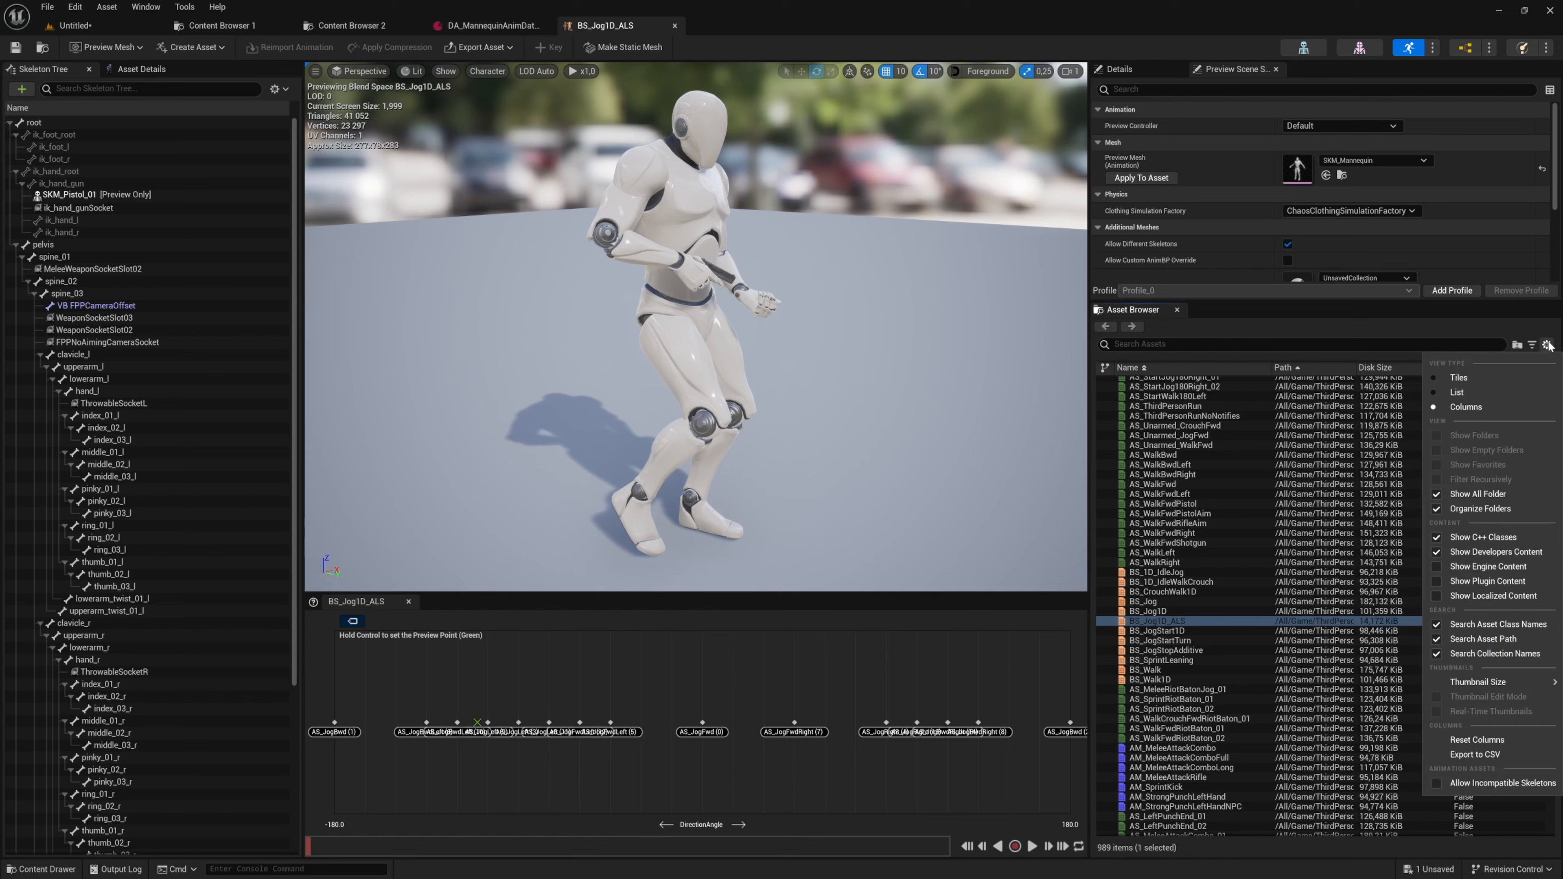
pyautogui.click(1549, 346)
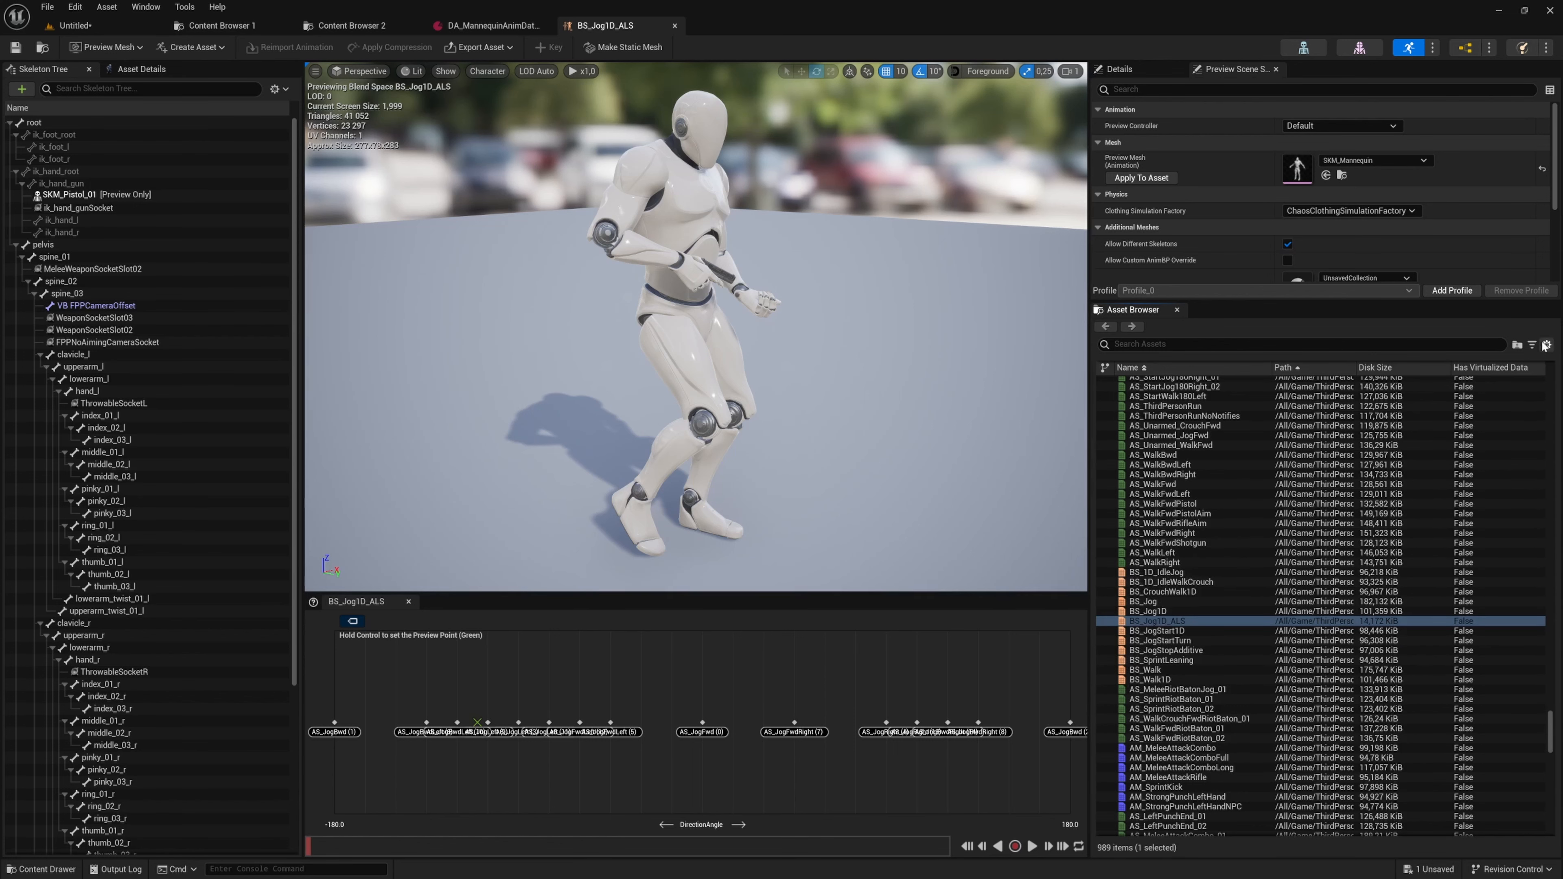
pyautogui.click(1546, 345)
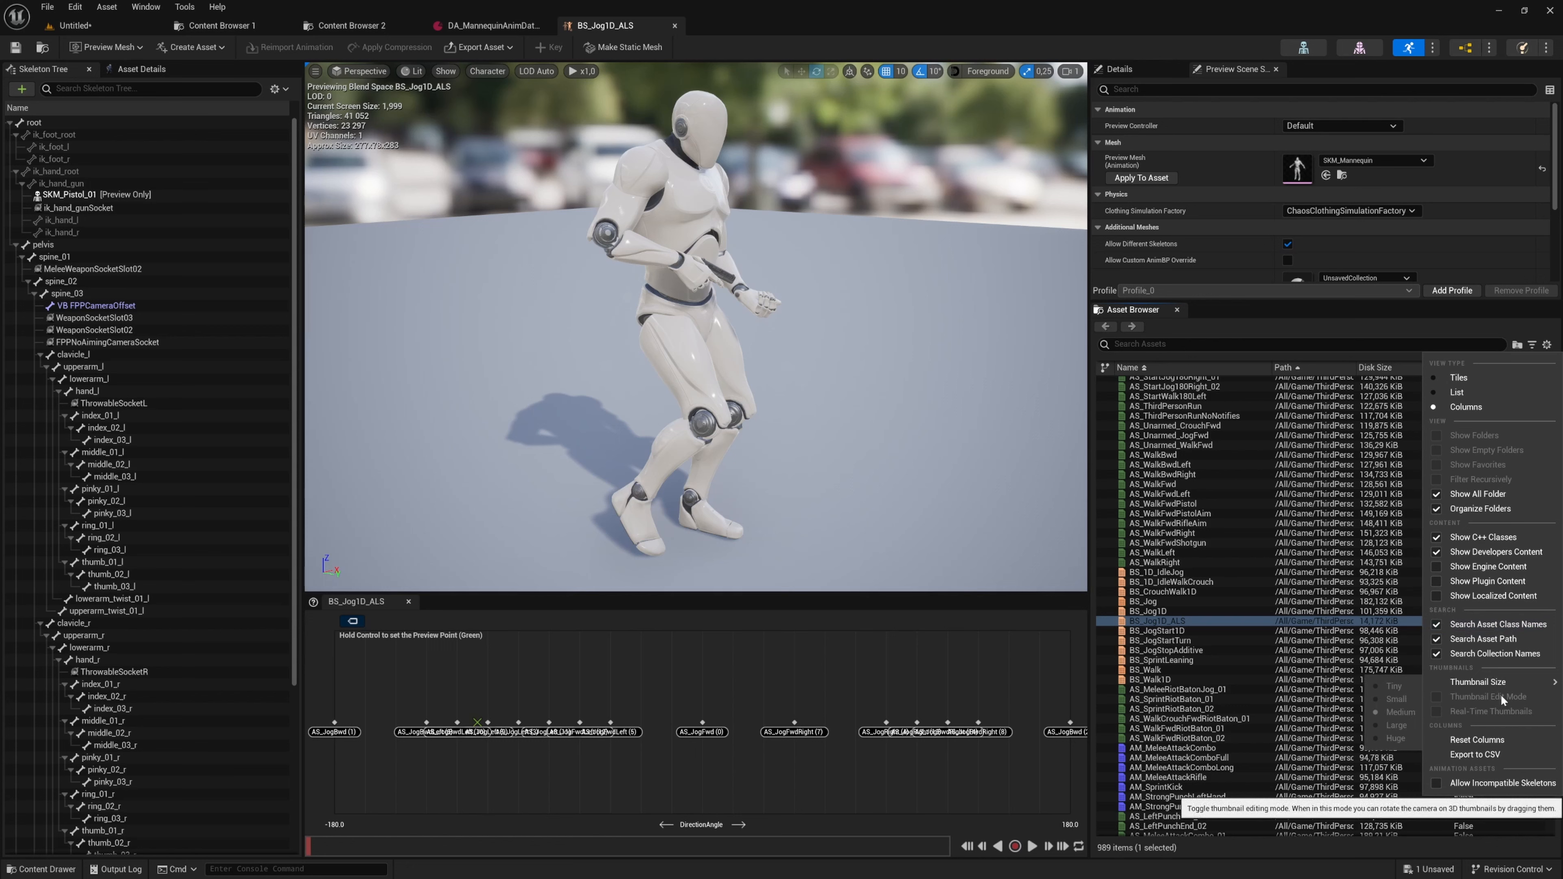
pyautogui.click(1275, 500)
pyautogui.scroll(1, 1245, 530)
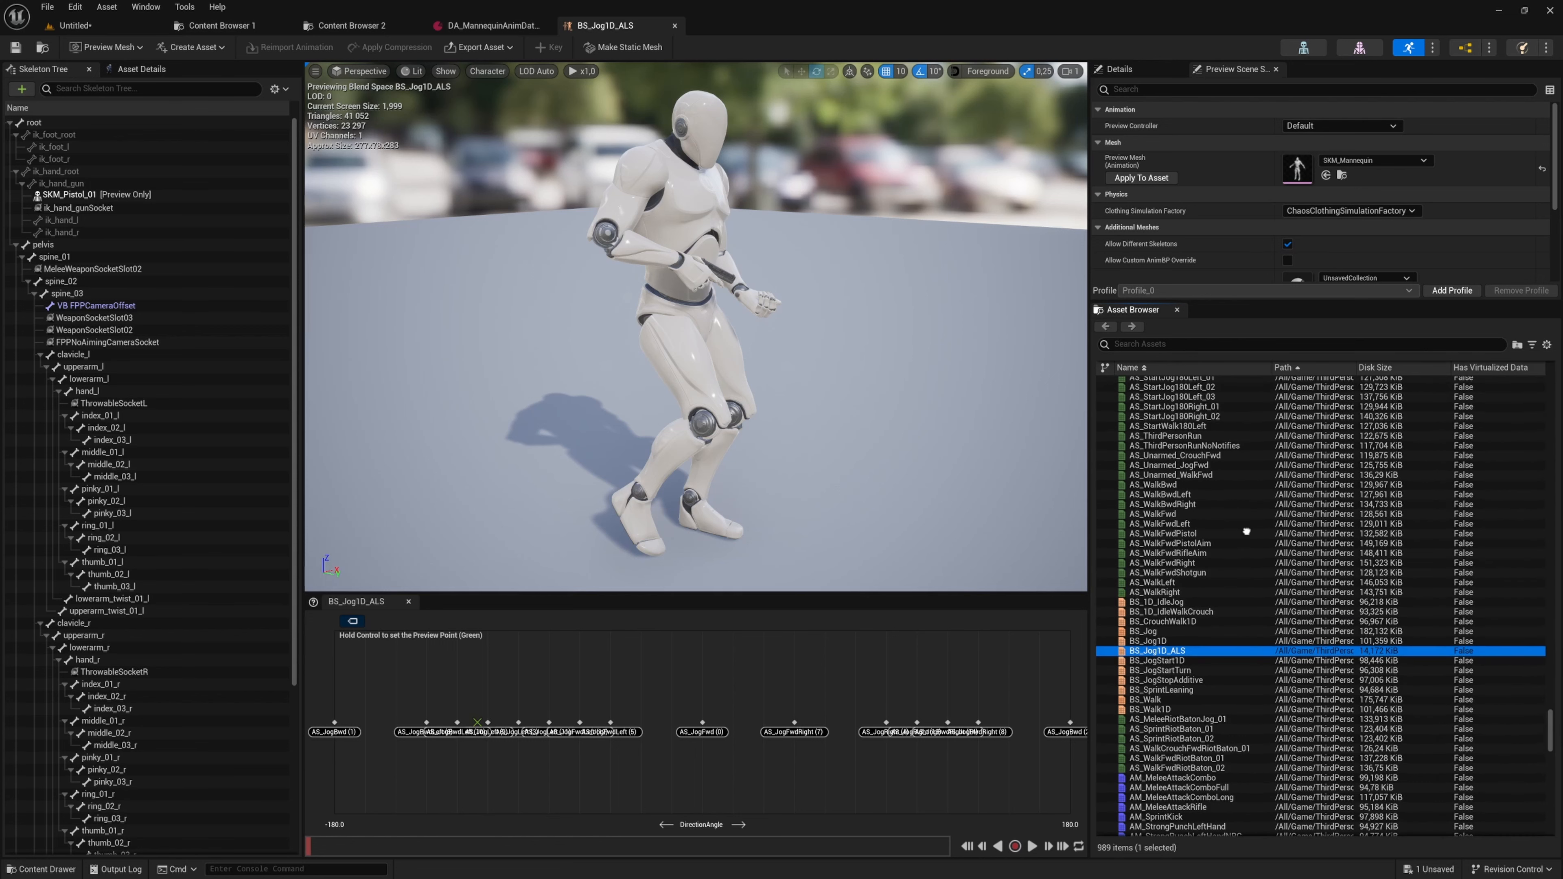
# - Filter the blend space's asset browser by "als run" and widen it slightly
pyautogui.click(1243, 343)
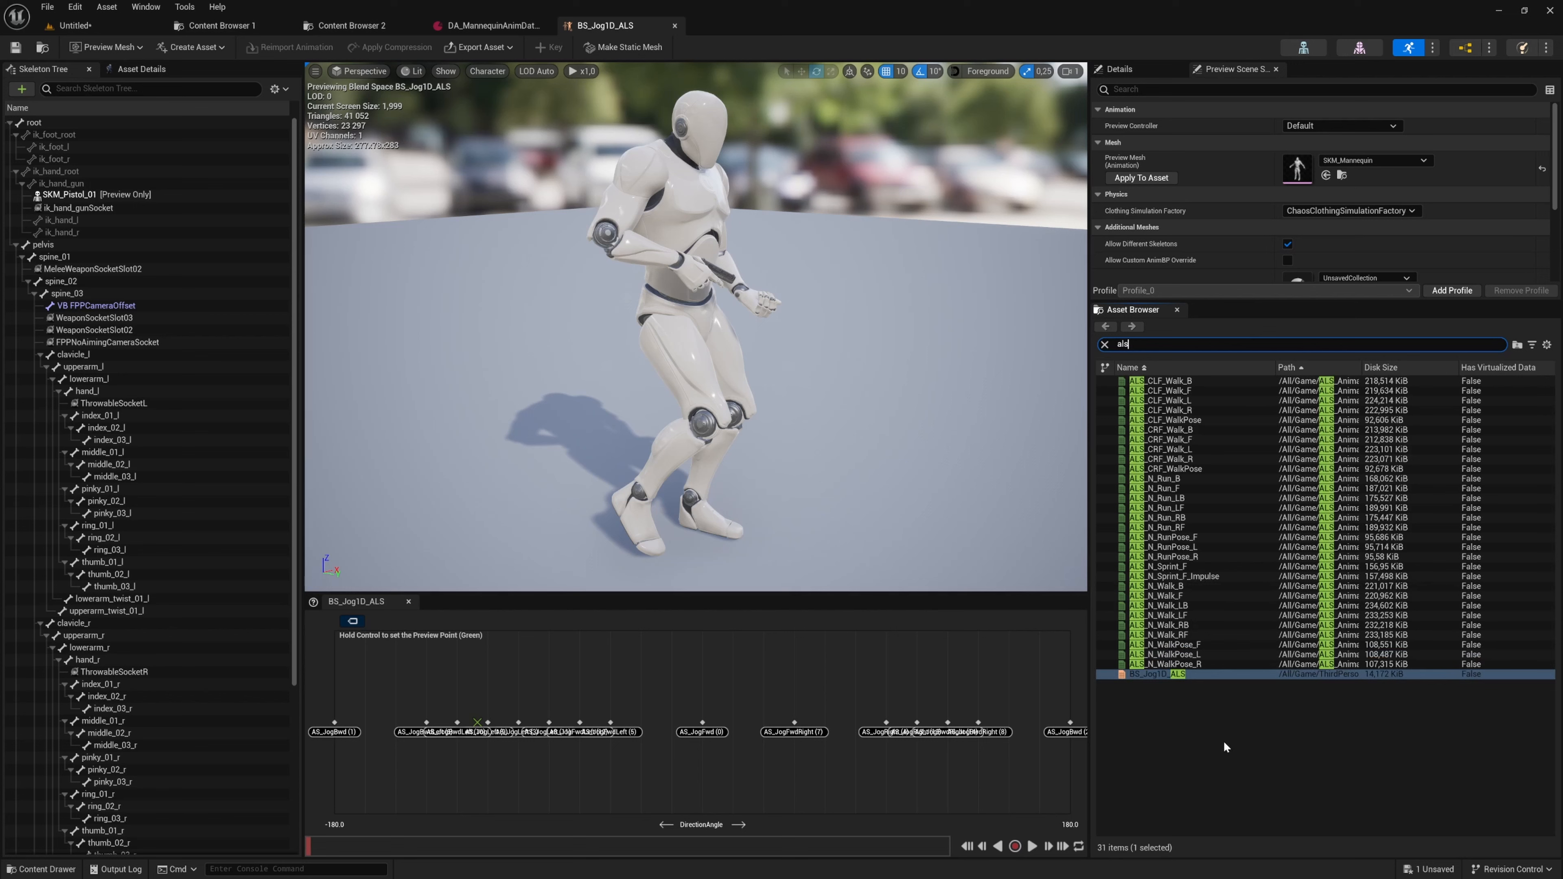
pyautogui.click(1224, 746)
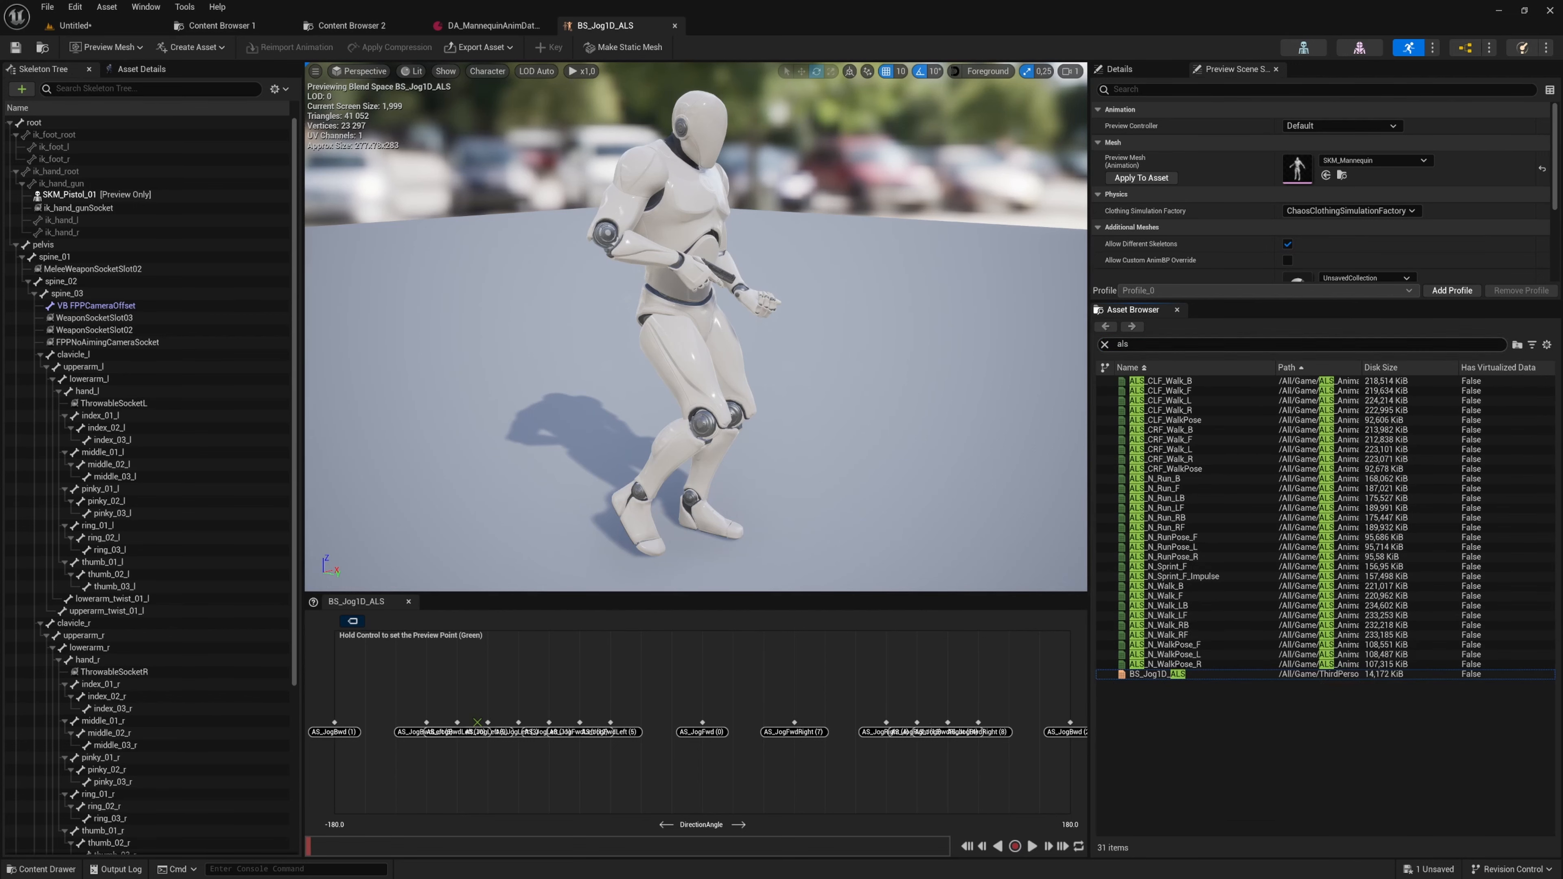
pyautogui.write('run')
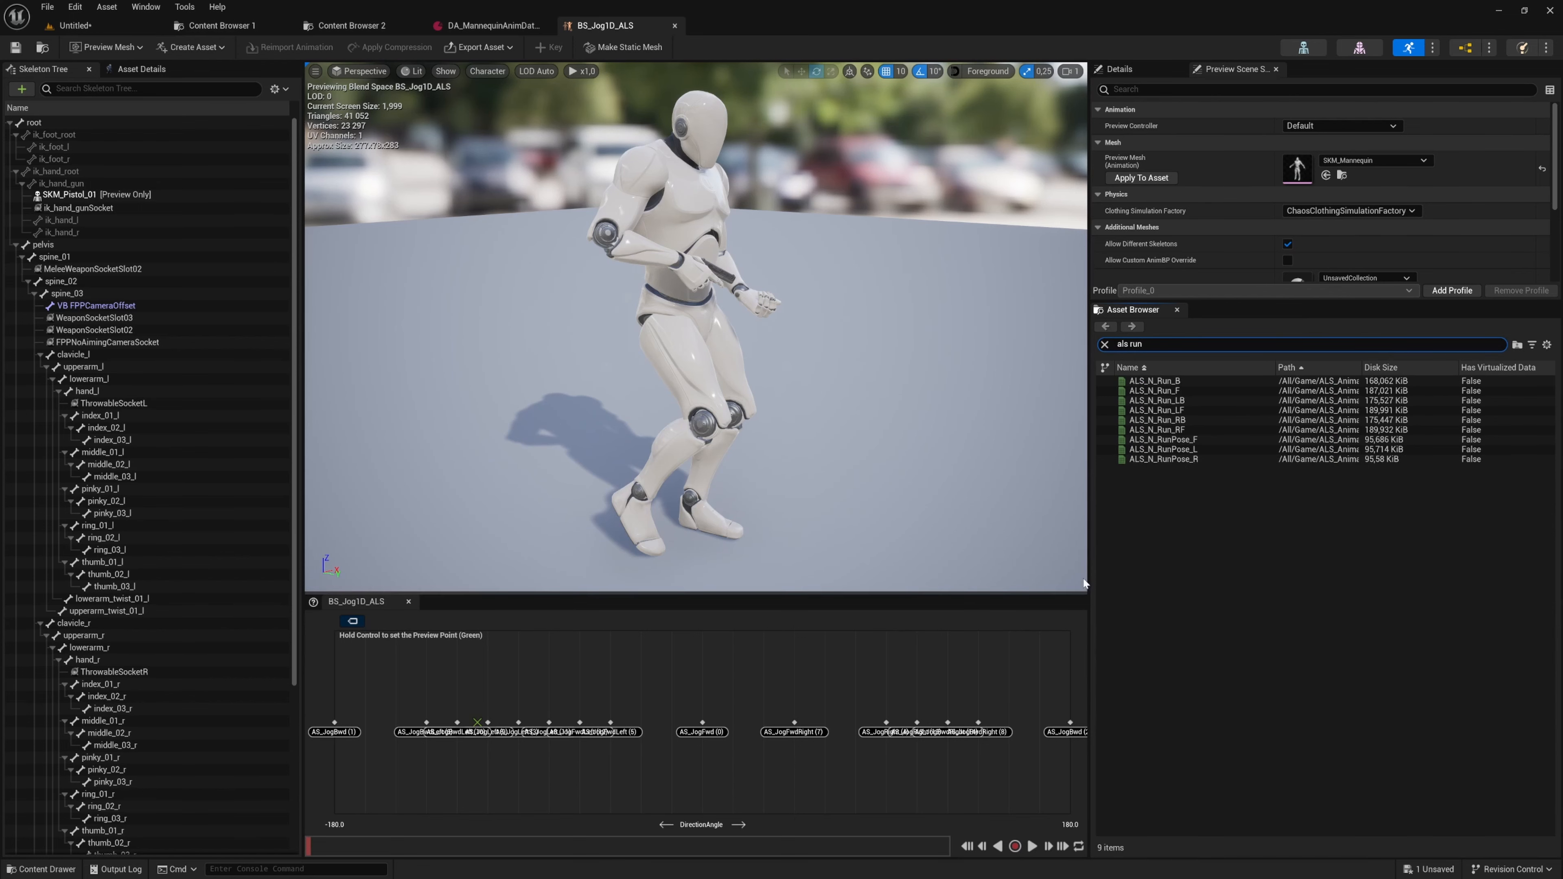
pyautogui.moveTo(1129, 559); pyautogui.dragTo(1077, 569)
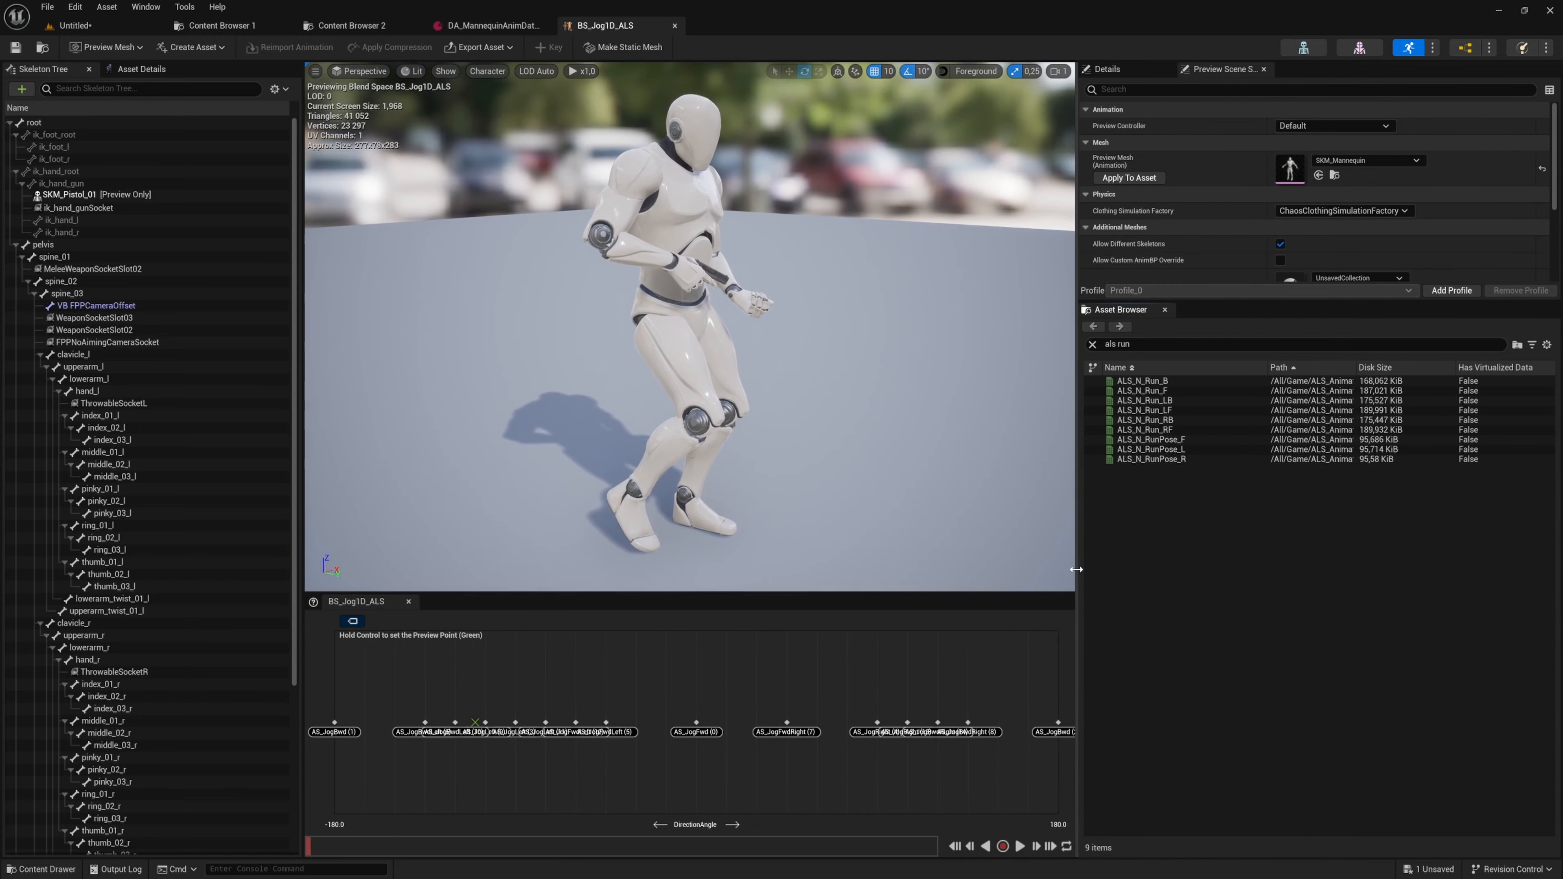
# - Place ALS_N_Run_F on the AS_JogFwd sample at DirectionAngle 0 in BS_Jog1D_ALS
pyautogui.click(697, 722)
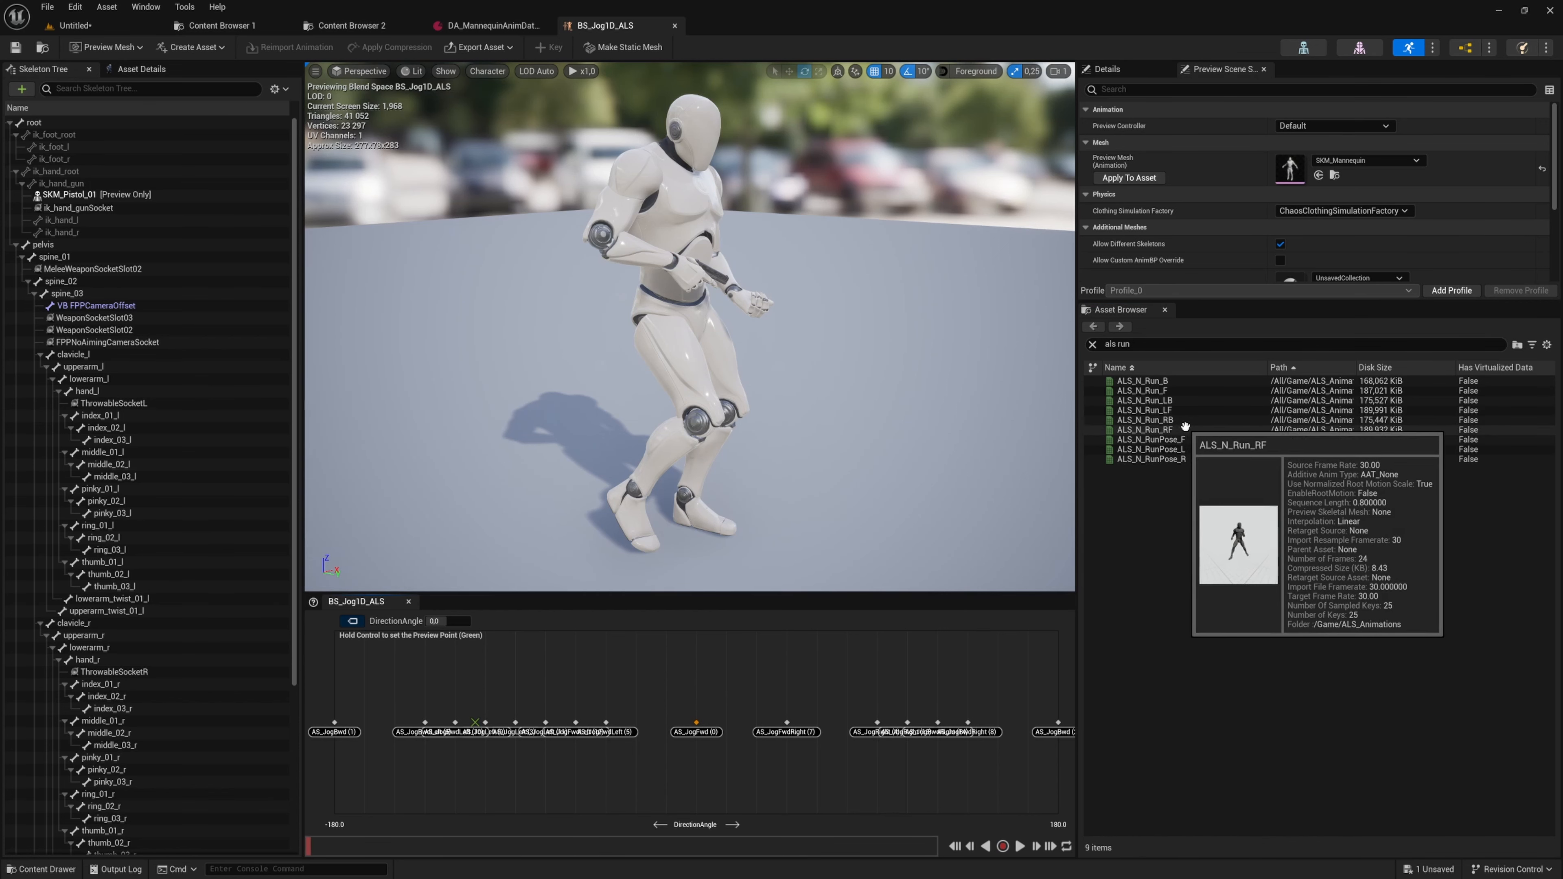
pyautogui.click(1185, 388)
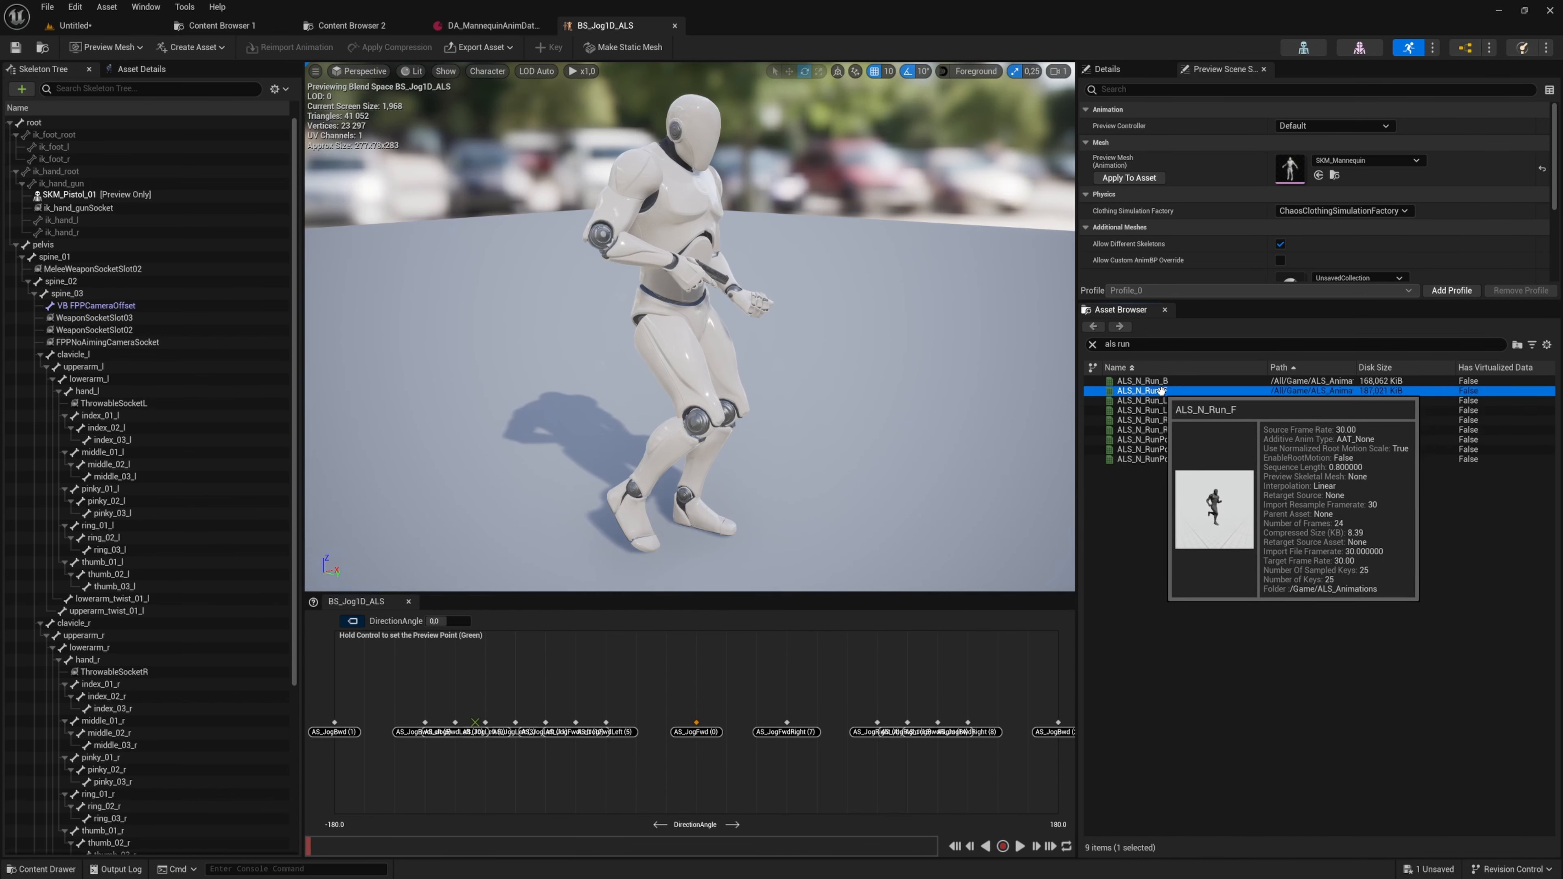
pyautogui.moveTo(1185, 388); pyautogui.dragTo(696, 722)
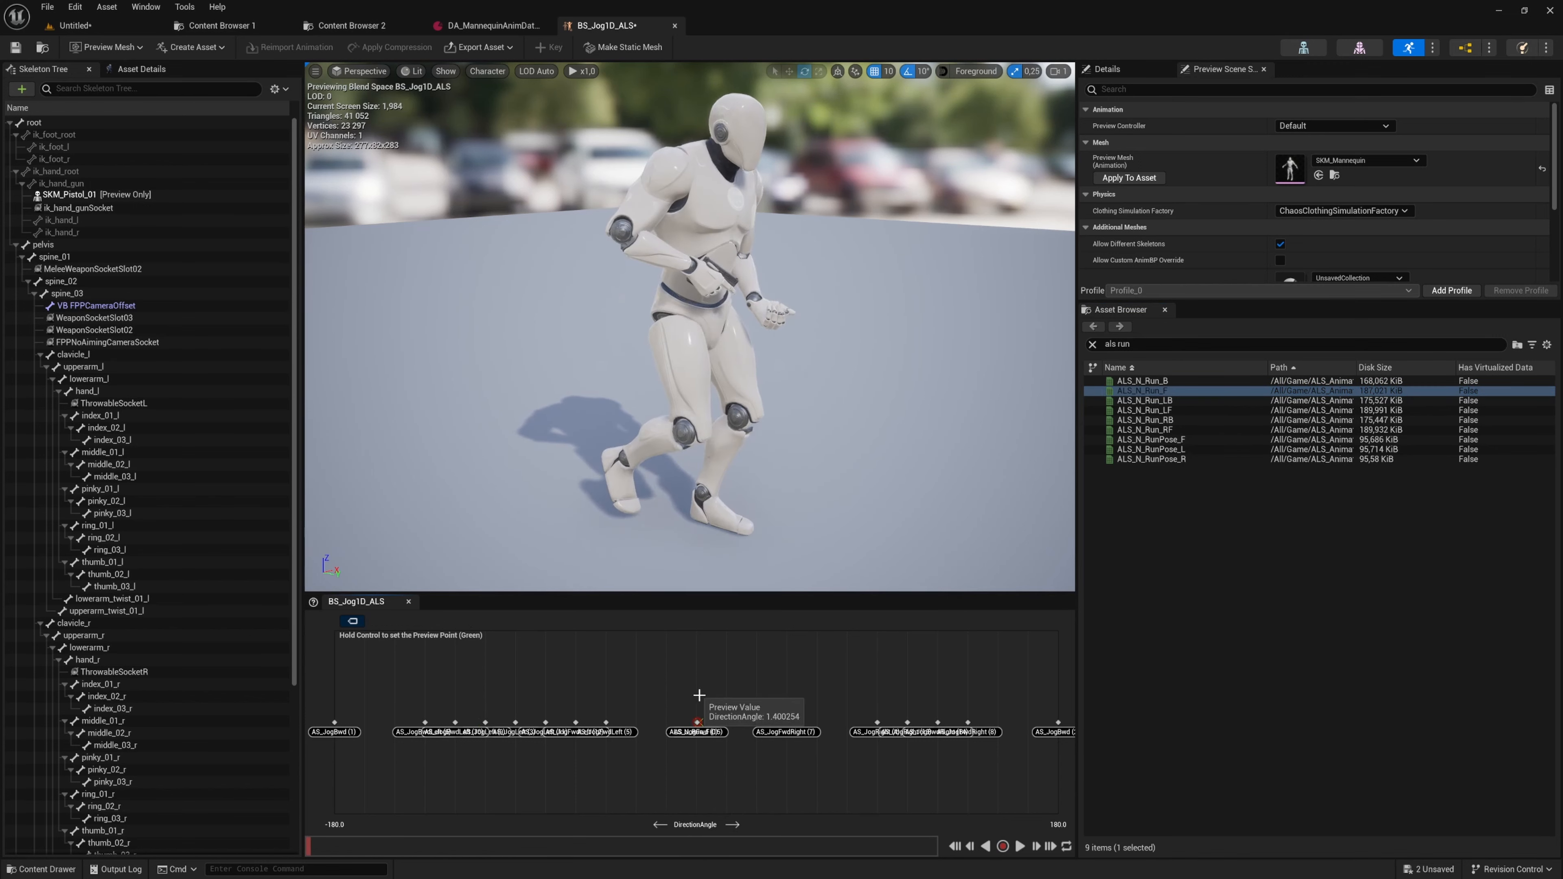
# - Play the blend space preview, inspect the added ALS_N_Run_F sample near DirectionAngle 0, and undo adding it
pyautogui.press('space')
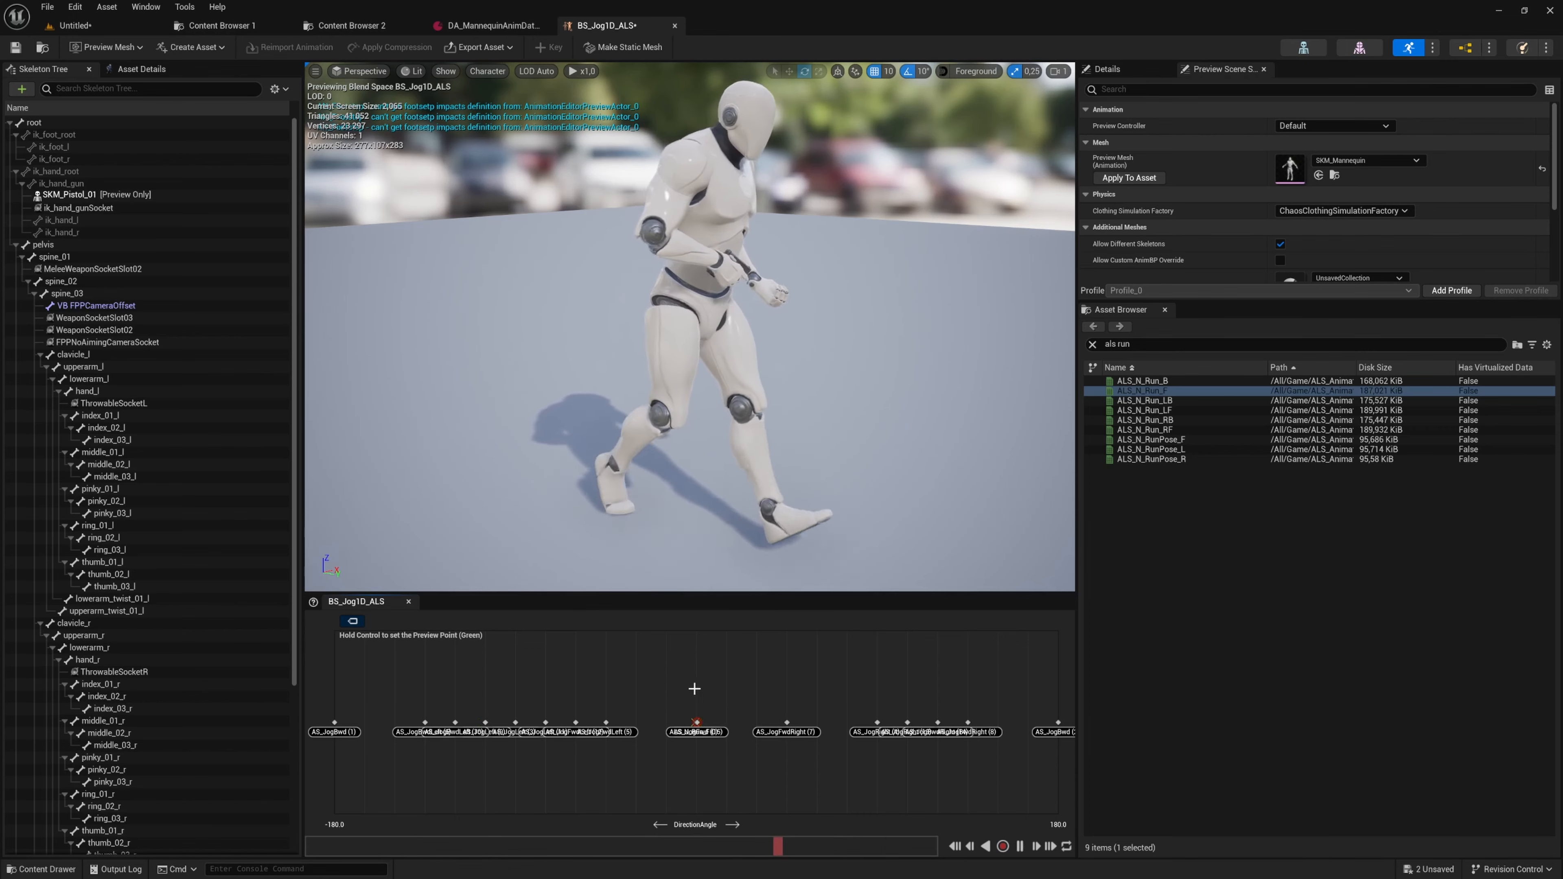
pyautogui.rightClick(700, 725)
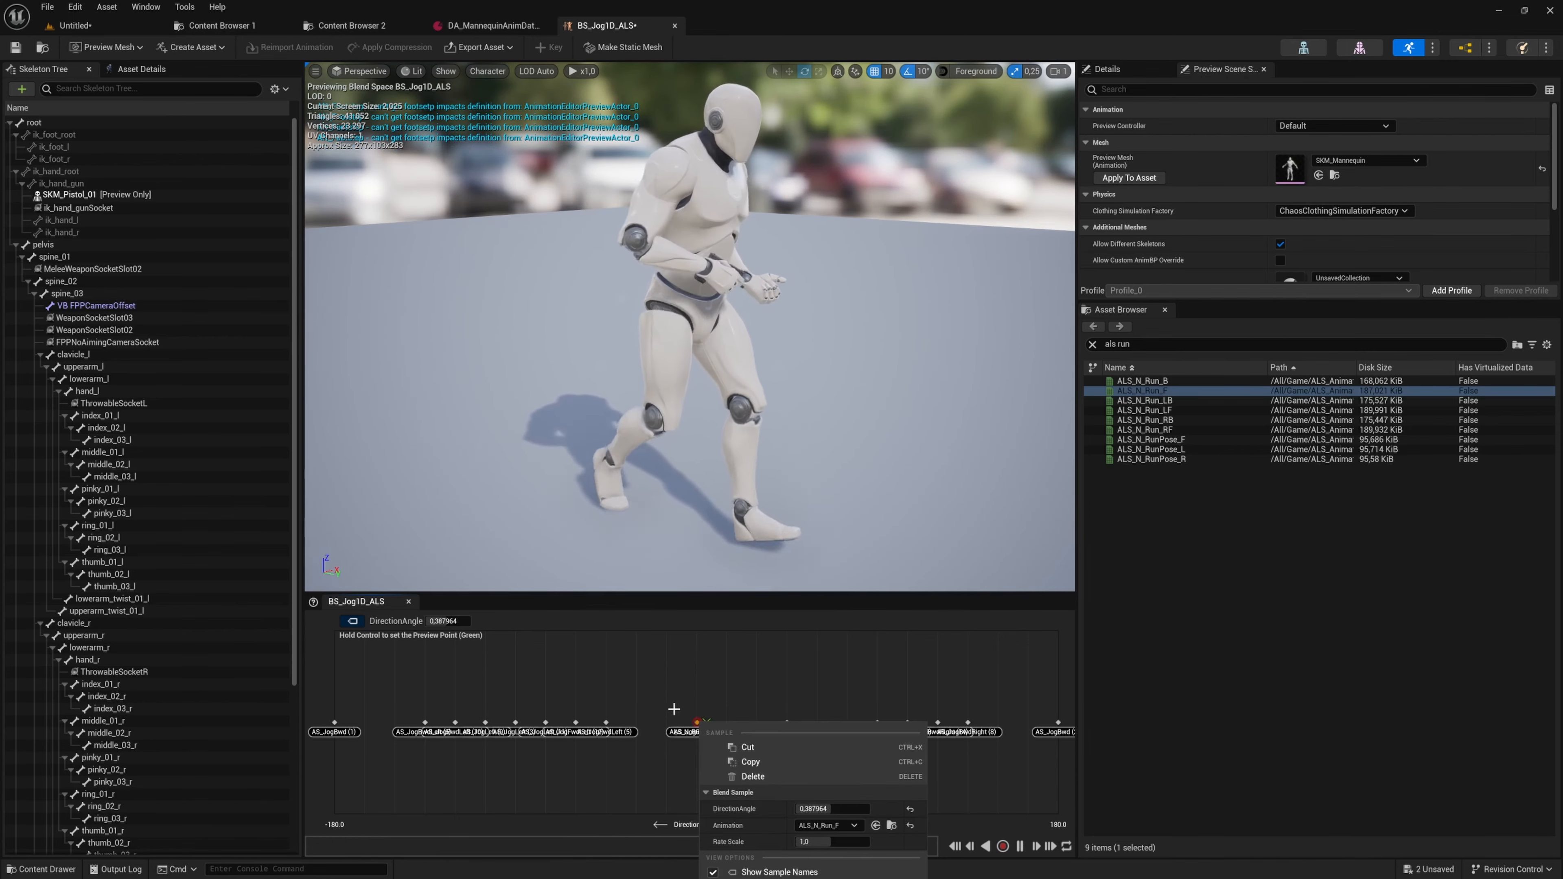
pyautogui.click(691, 676)
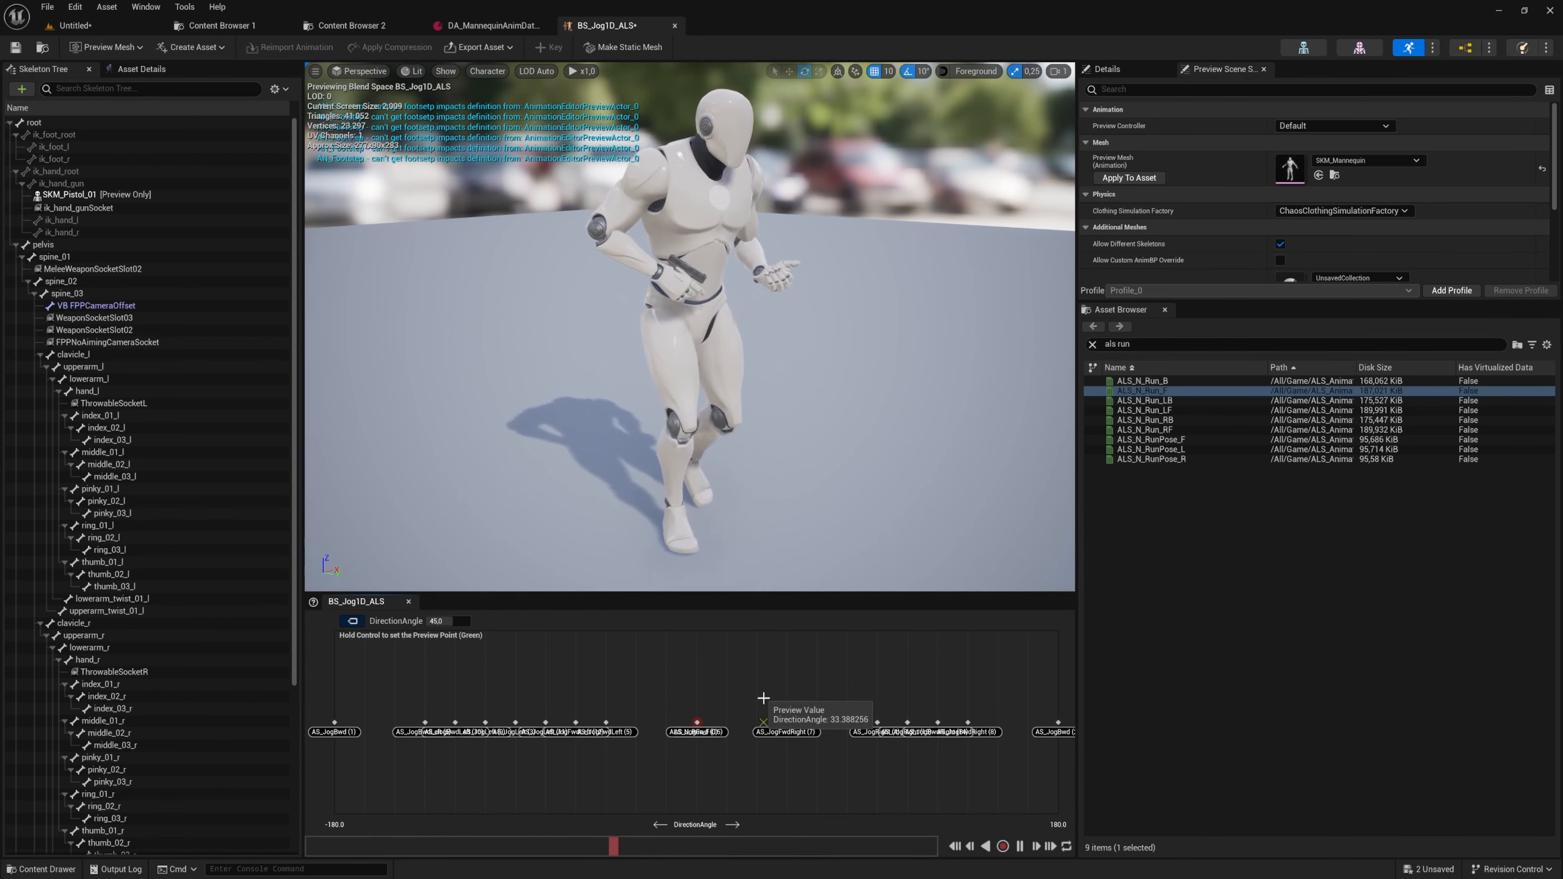
pyautogui.hotkey('ctrl', 'z')
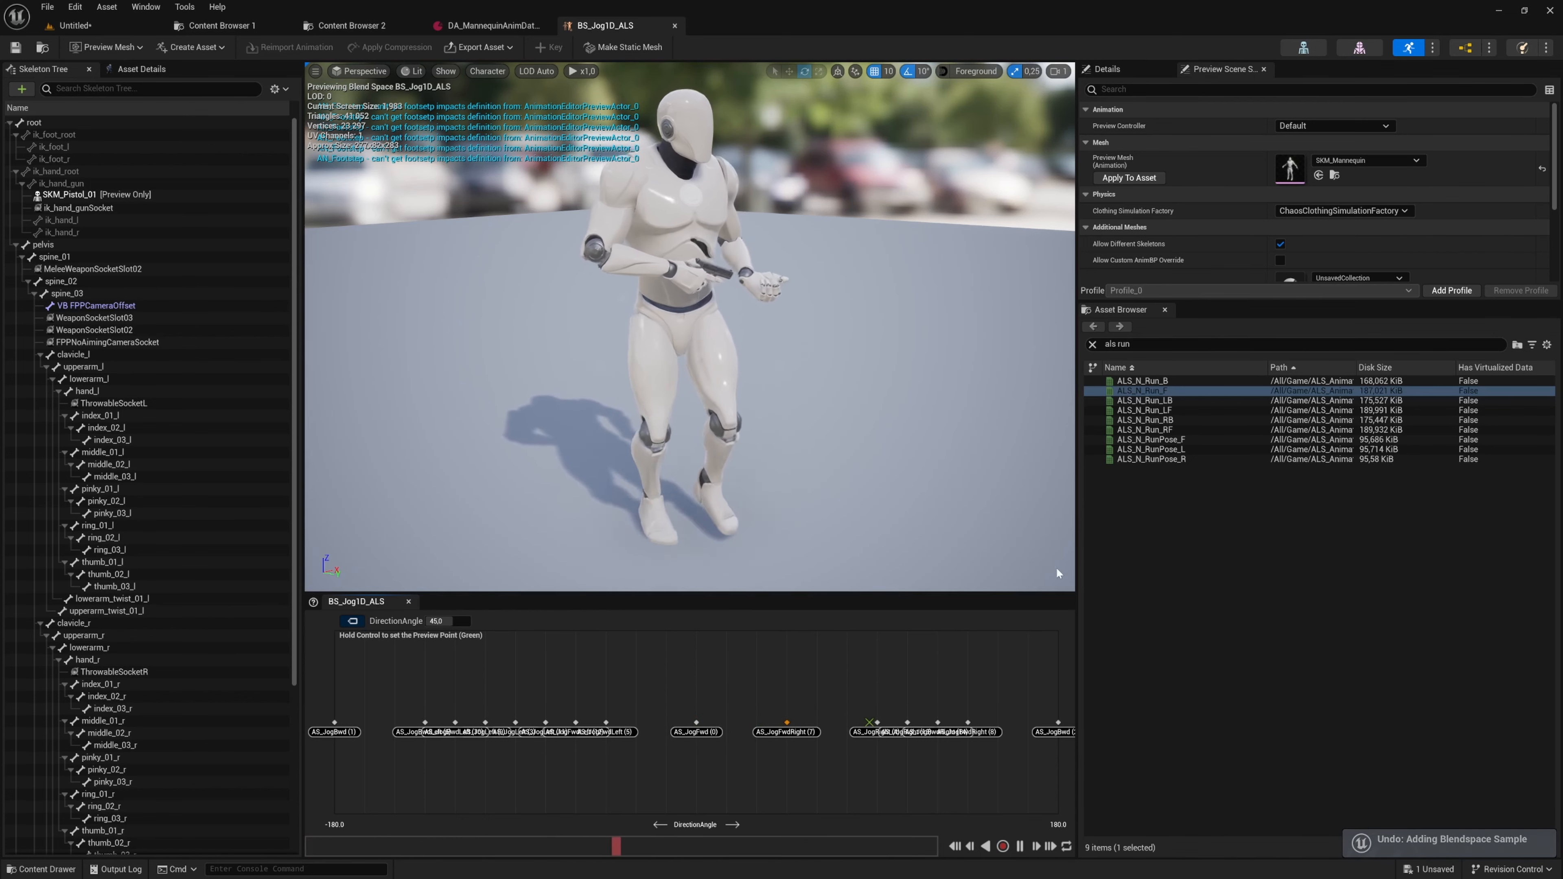
# - Select the ALS_N_Run_F animation and assign it to the existing AS_JogFwd sample at DirectionAngle 0
pyautogui.click(1162, 410)
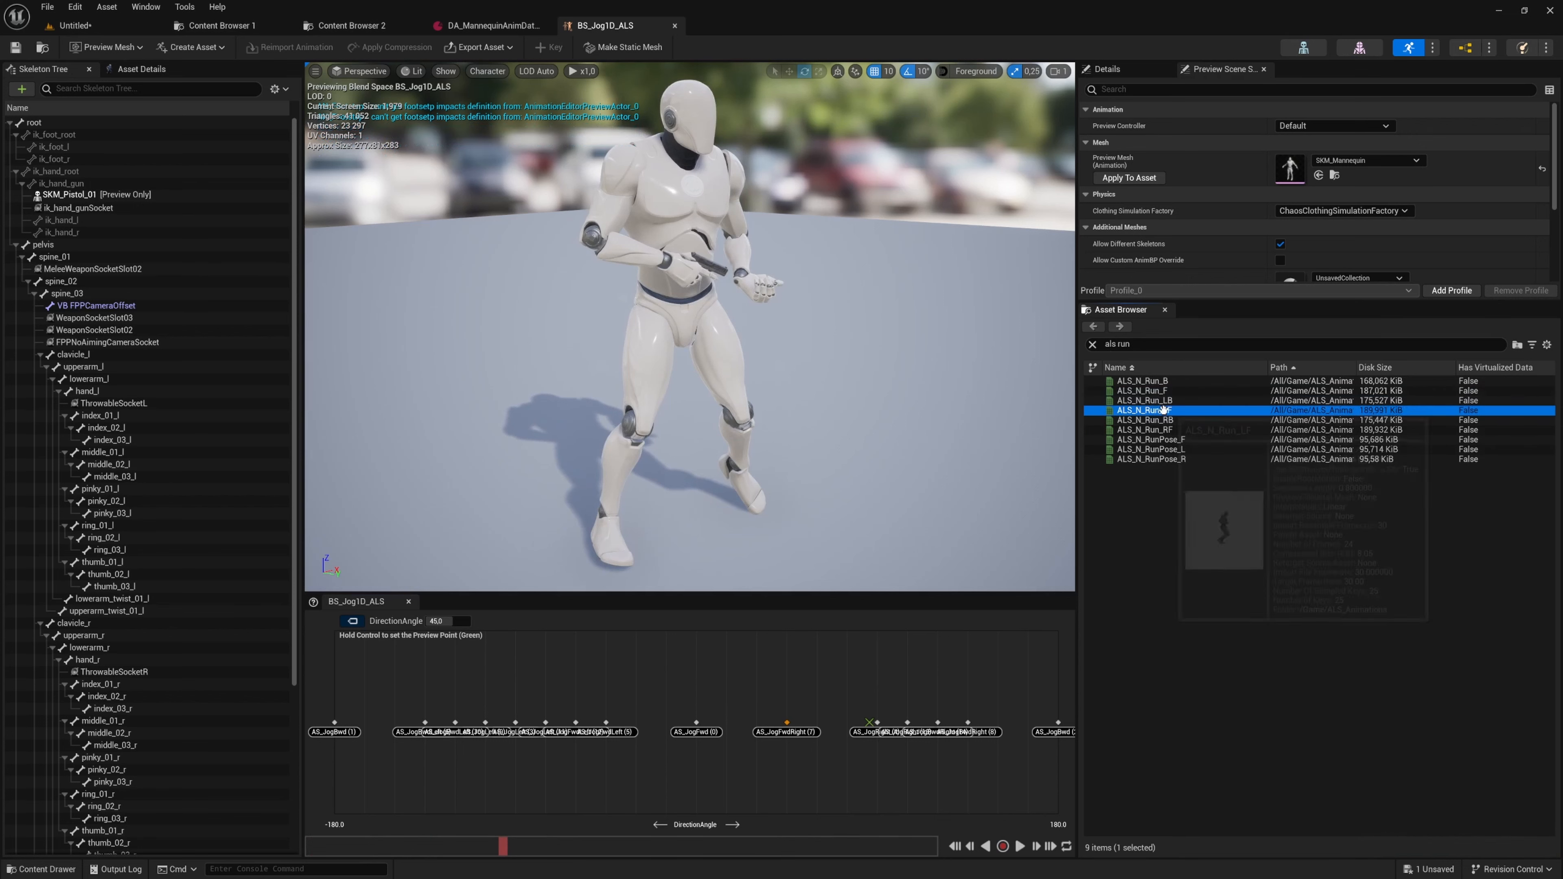
pyautogui.click(1198, 389)
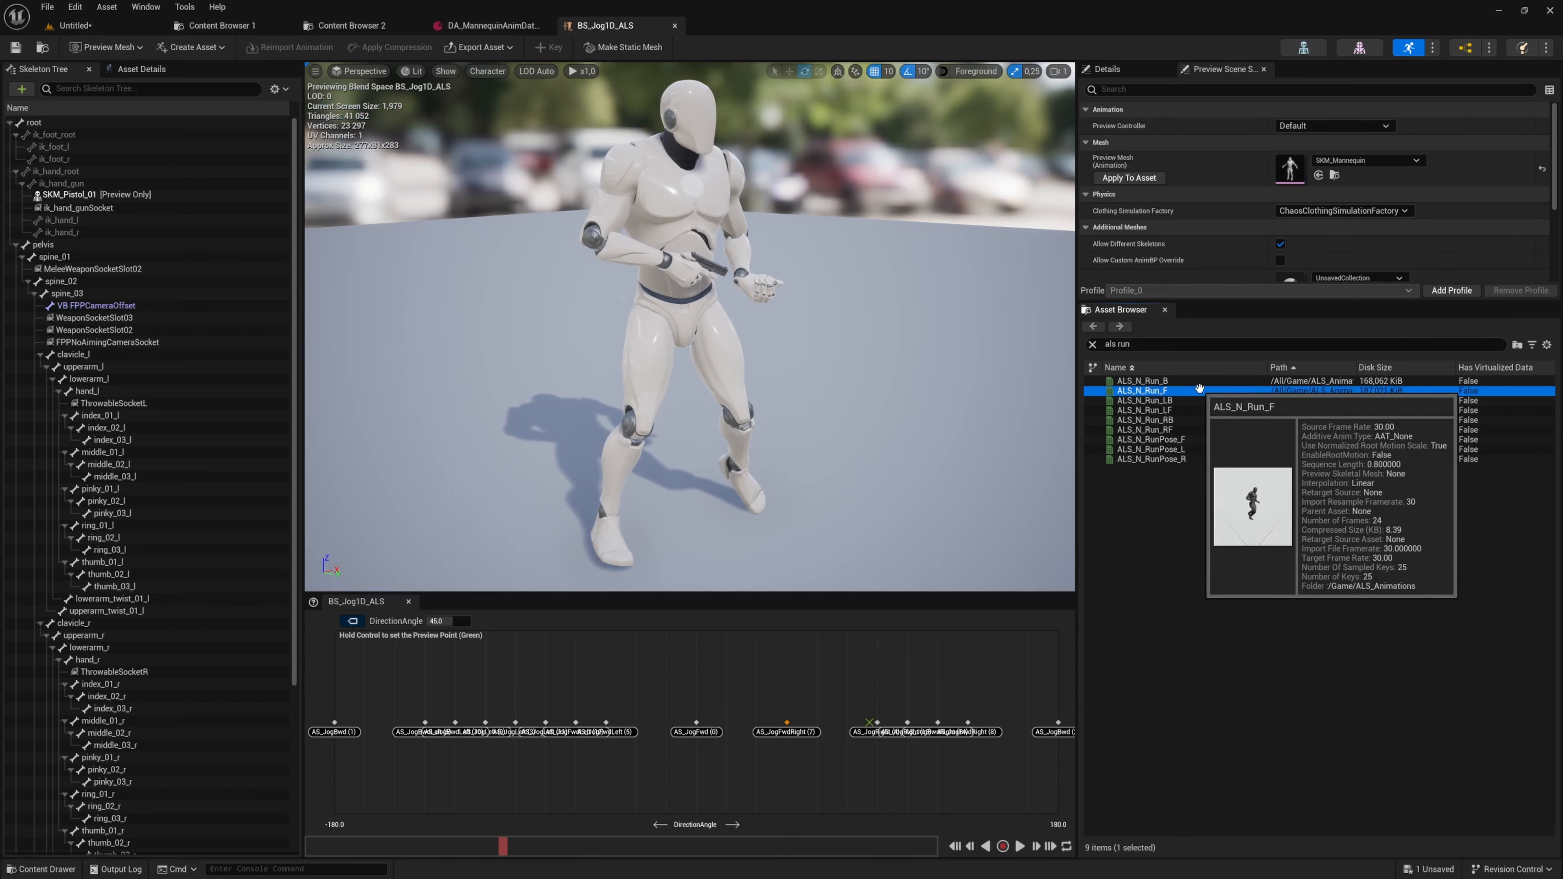
pyautogui.hotkey('ctrl', 'b')
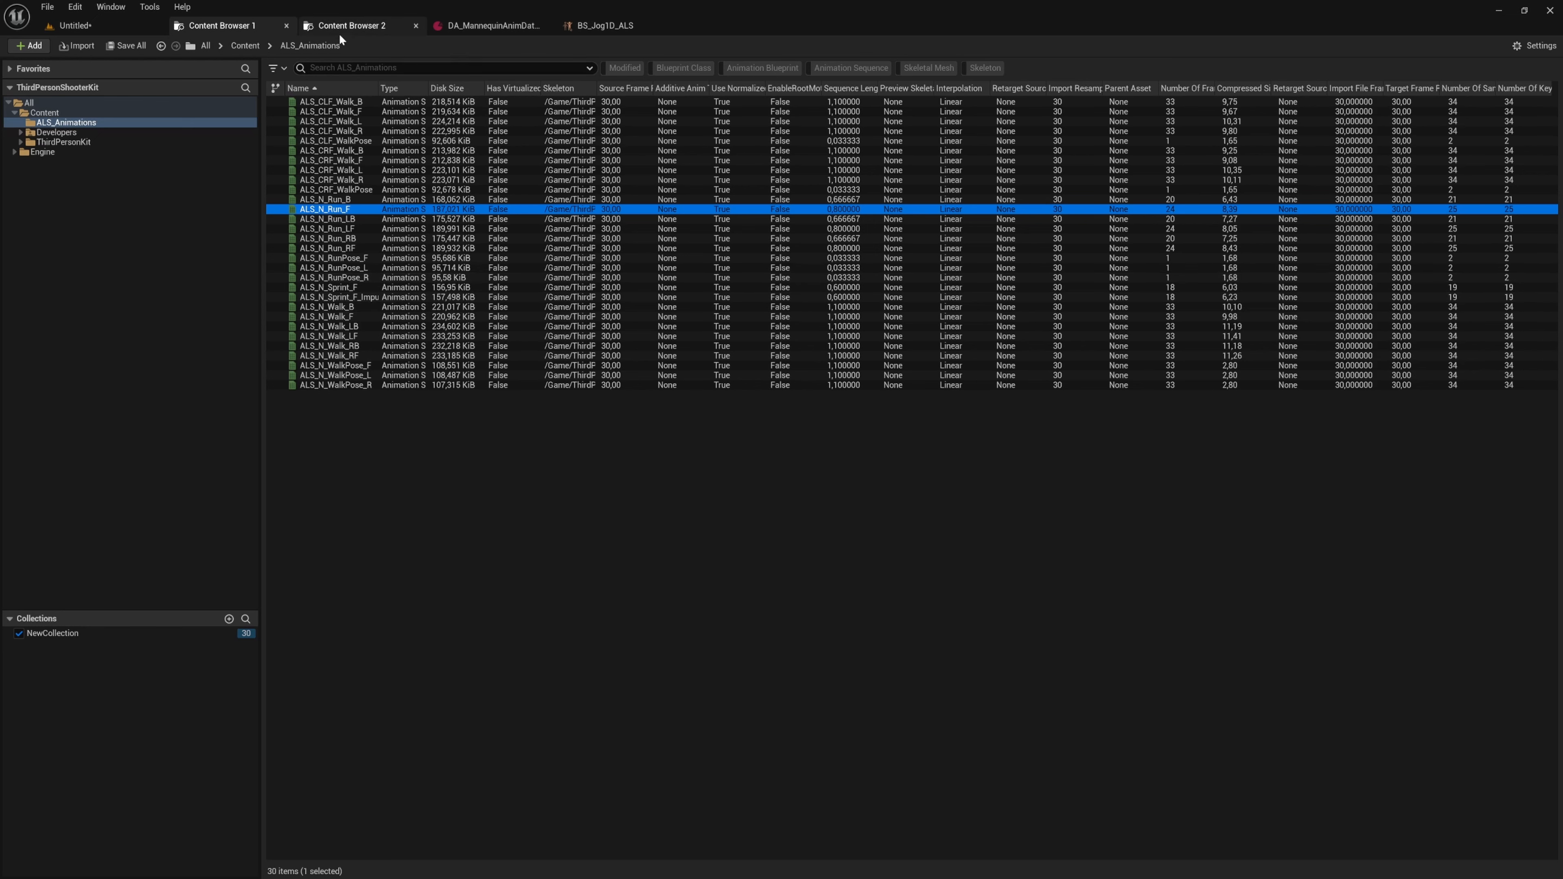
pyautogui.click(605, 26)
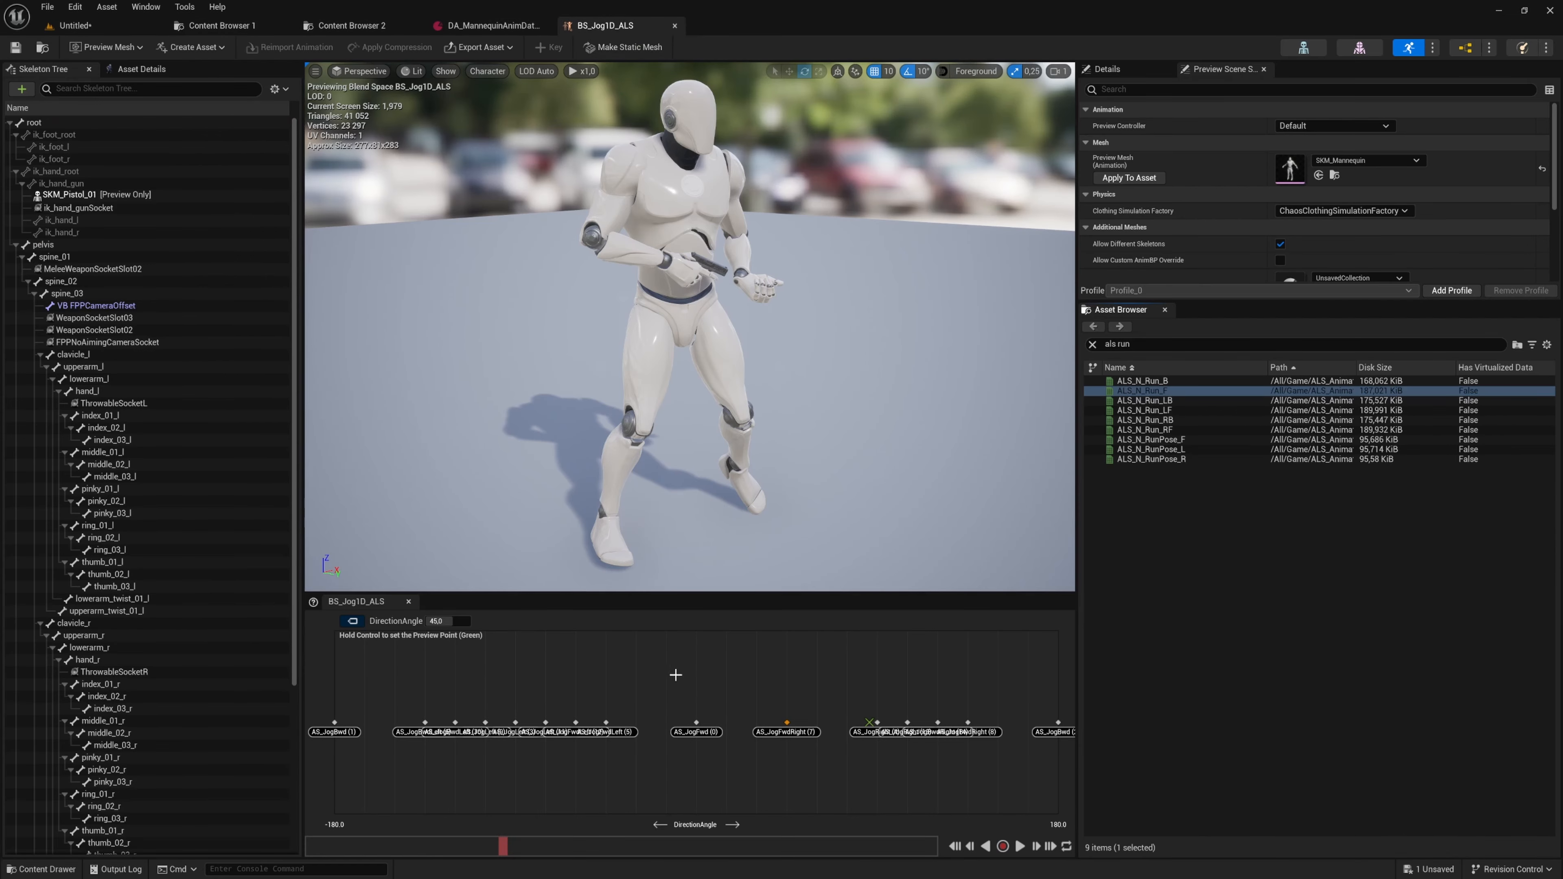
pyautogui.rightClick(695, 722)
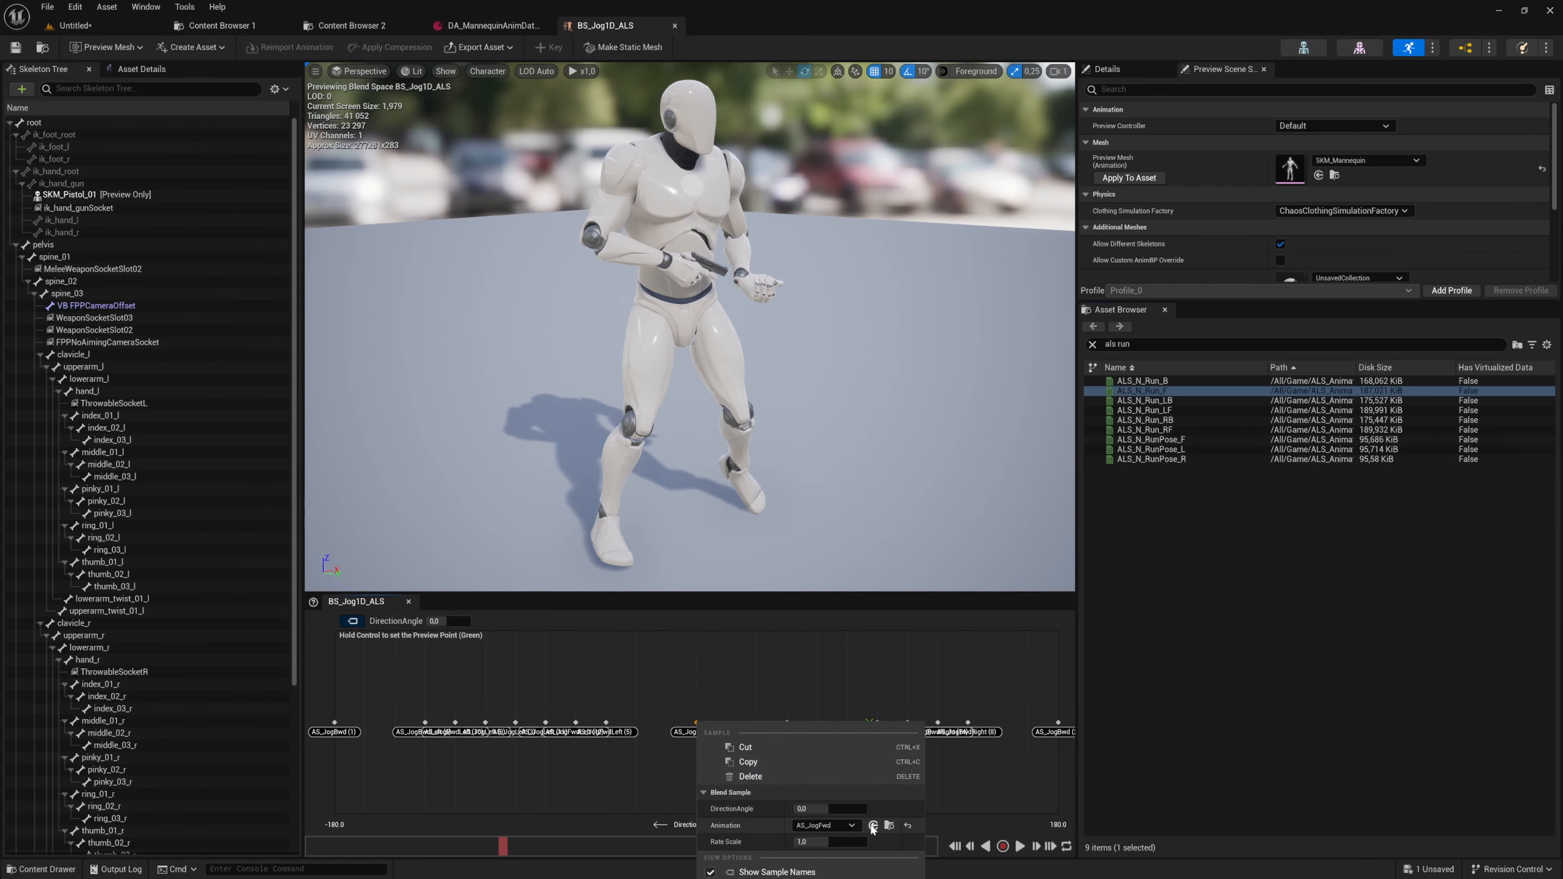
pyautogui.click(873, 825)
pyautogui.click(738, 679)
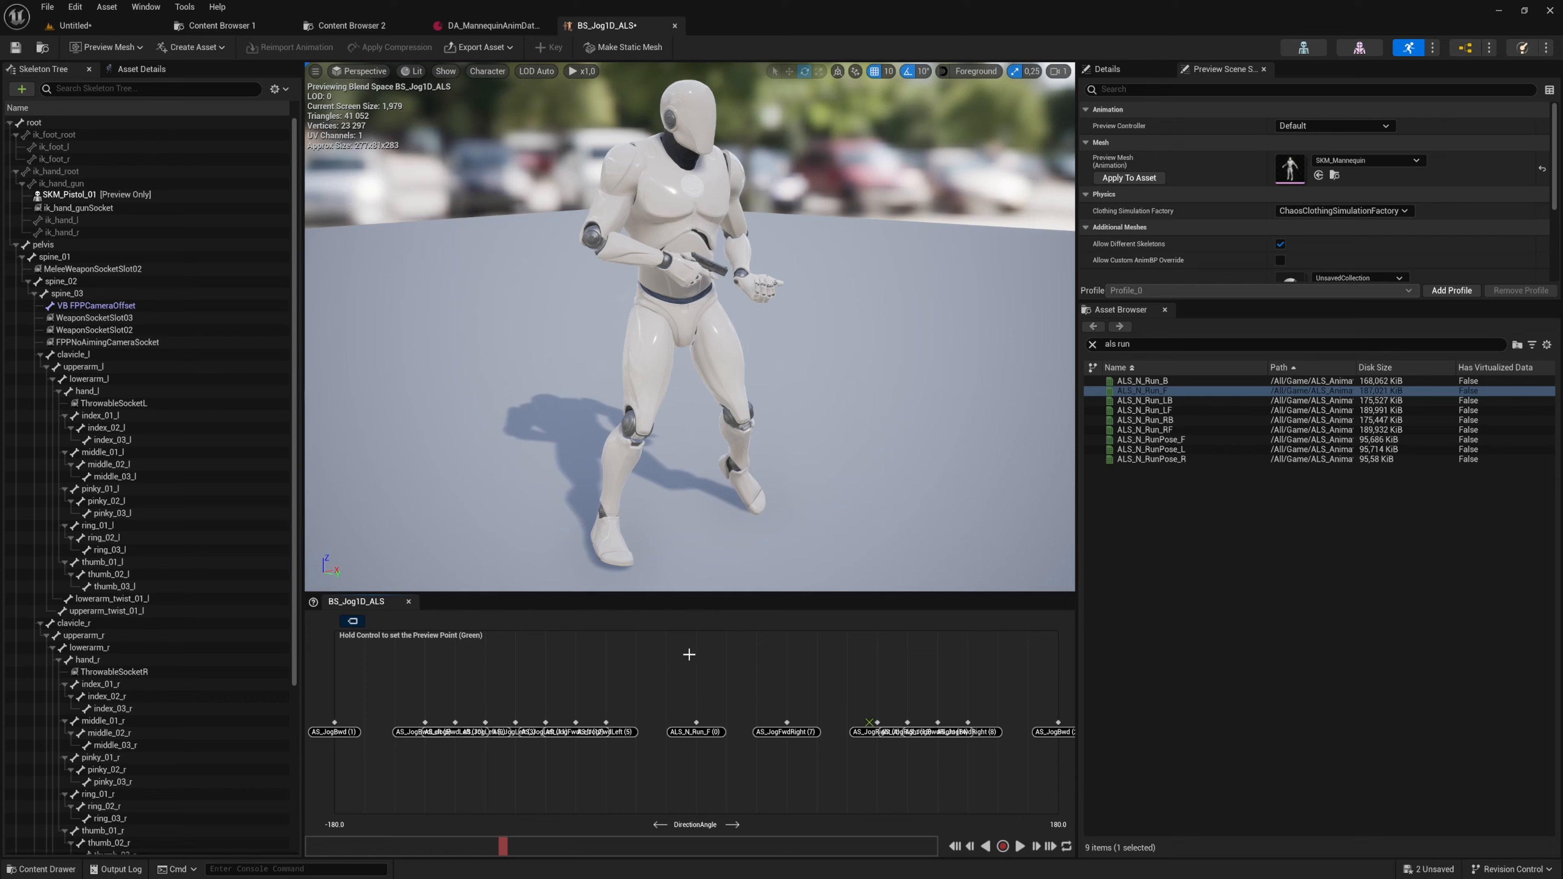
# - Play the preview and sweep the preview point between the forward sample and the right-hand jog samples
pyautogui.press('space')
pyautogui.press('ctrl')
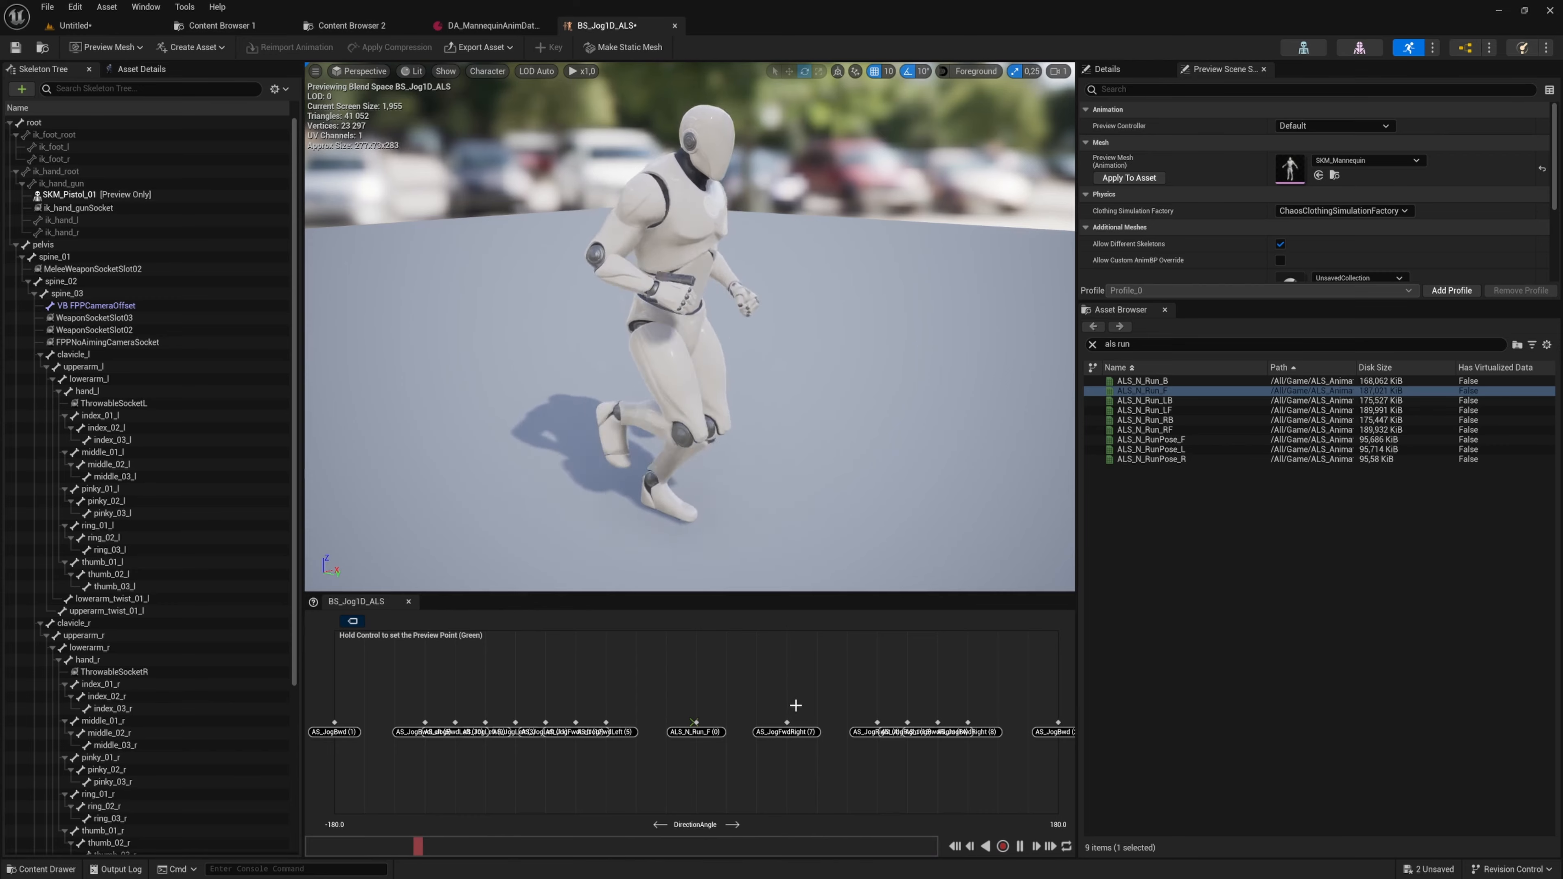
pyautogui.press('ctrl')
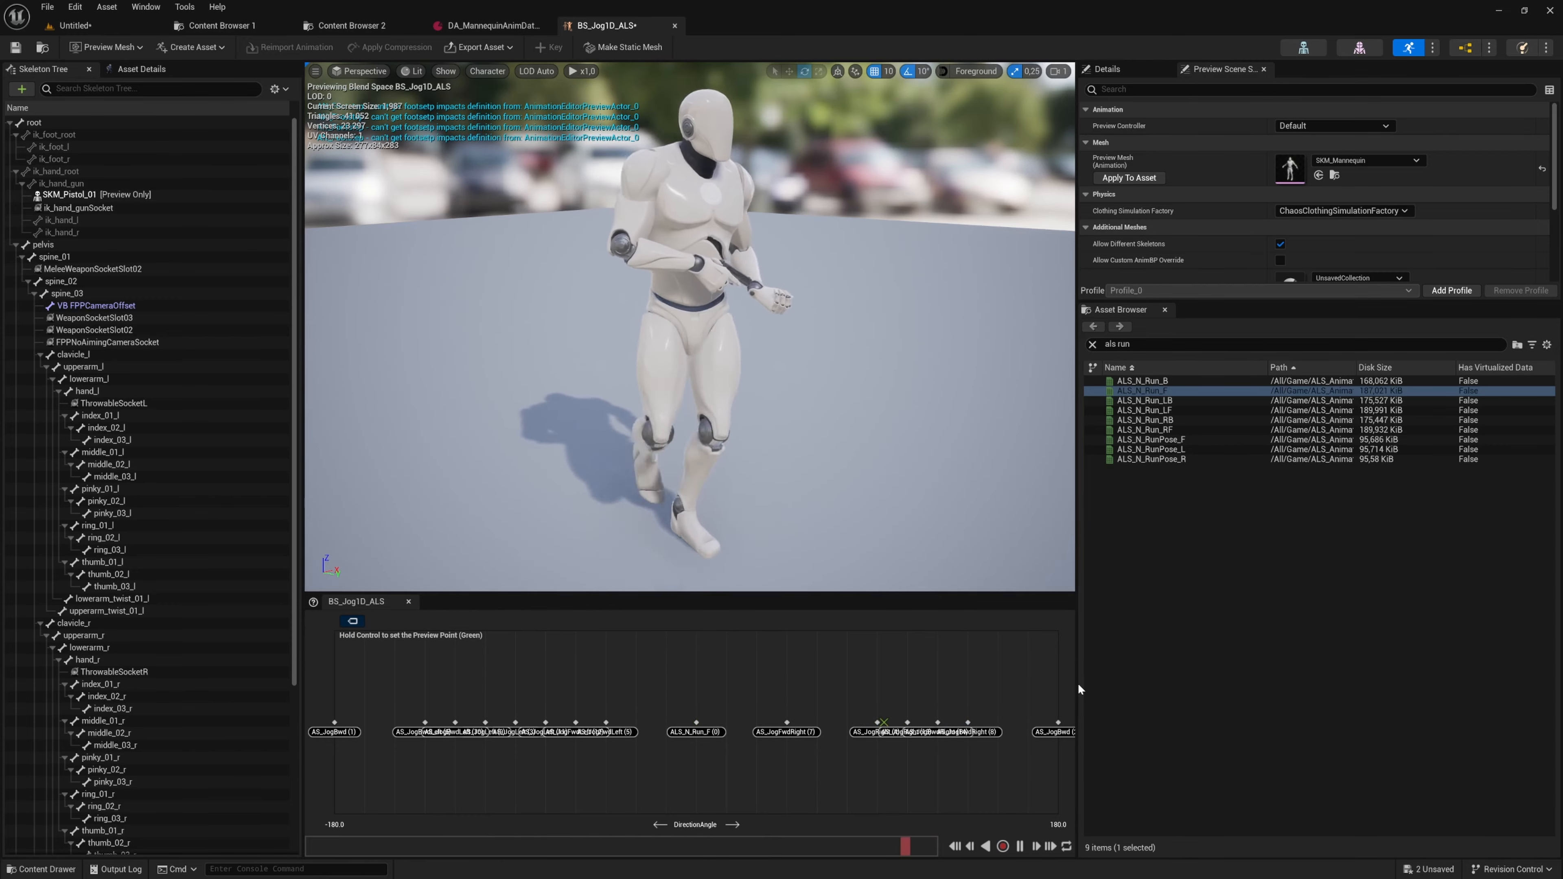
# - Widen the blend space graph by narrowing both side areas, and delete the AS_JogFwdRight sample at DirectionAngle 45
pyautogui.moveTo(1140, 686); pyautogui.dragTo(1295, 687)
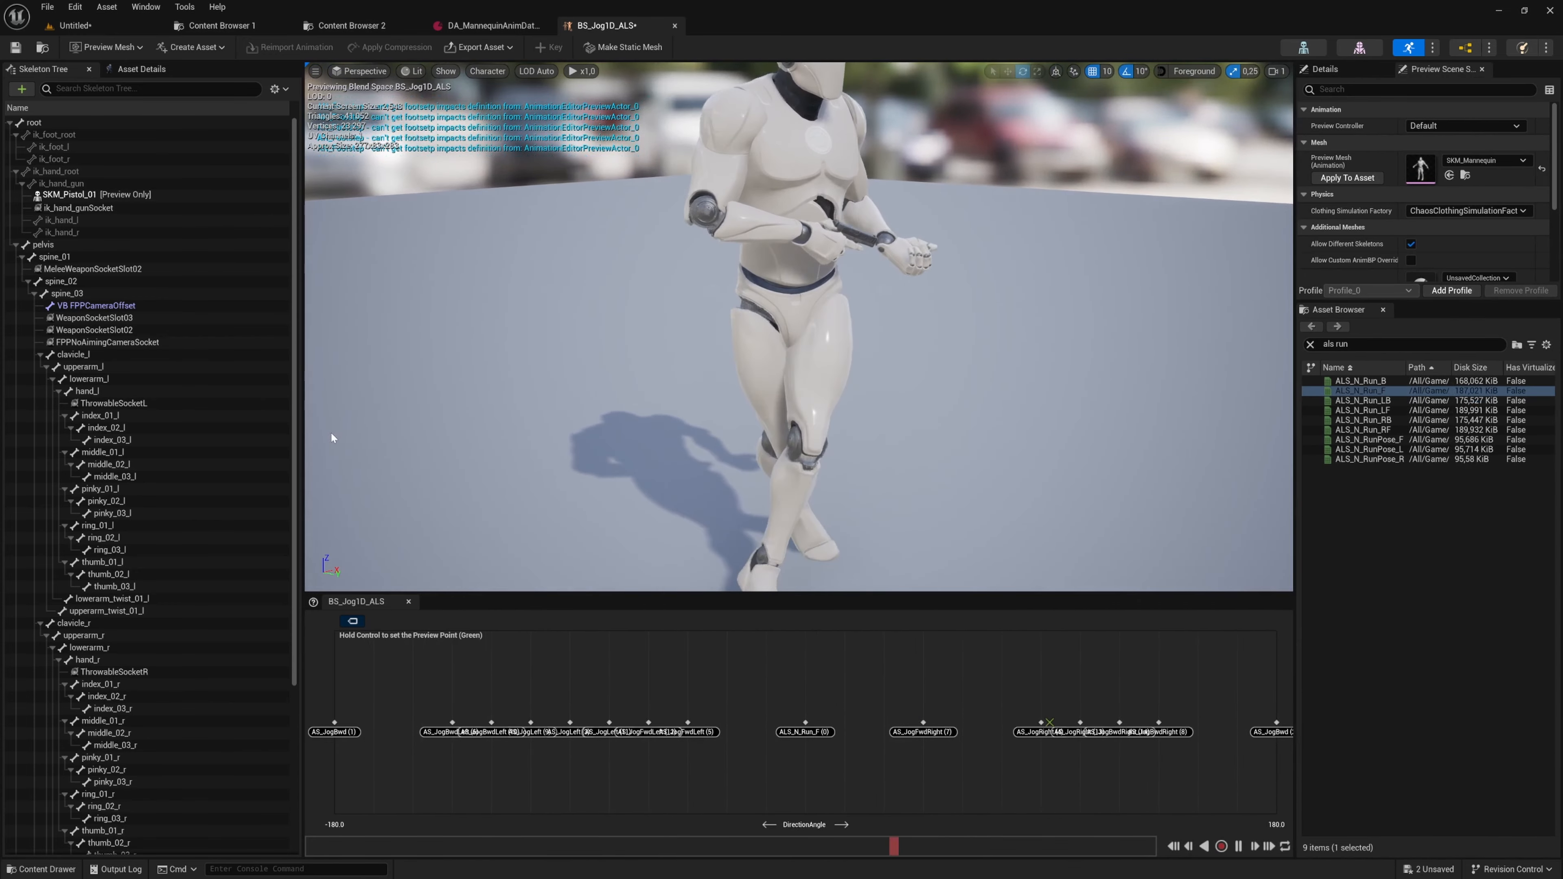
pyautogui.moveTo(307, 440); pyautogui.dragTo(136, 425)
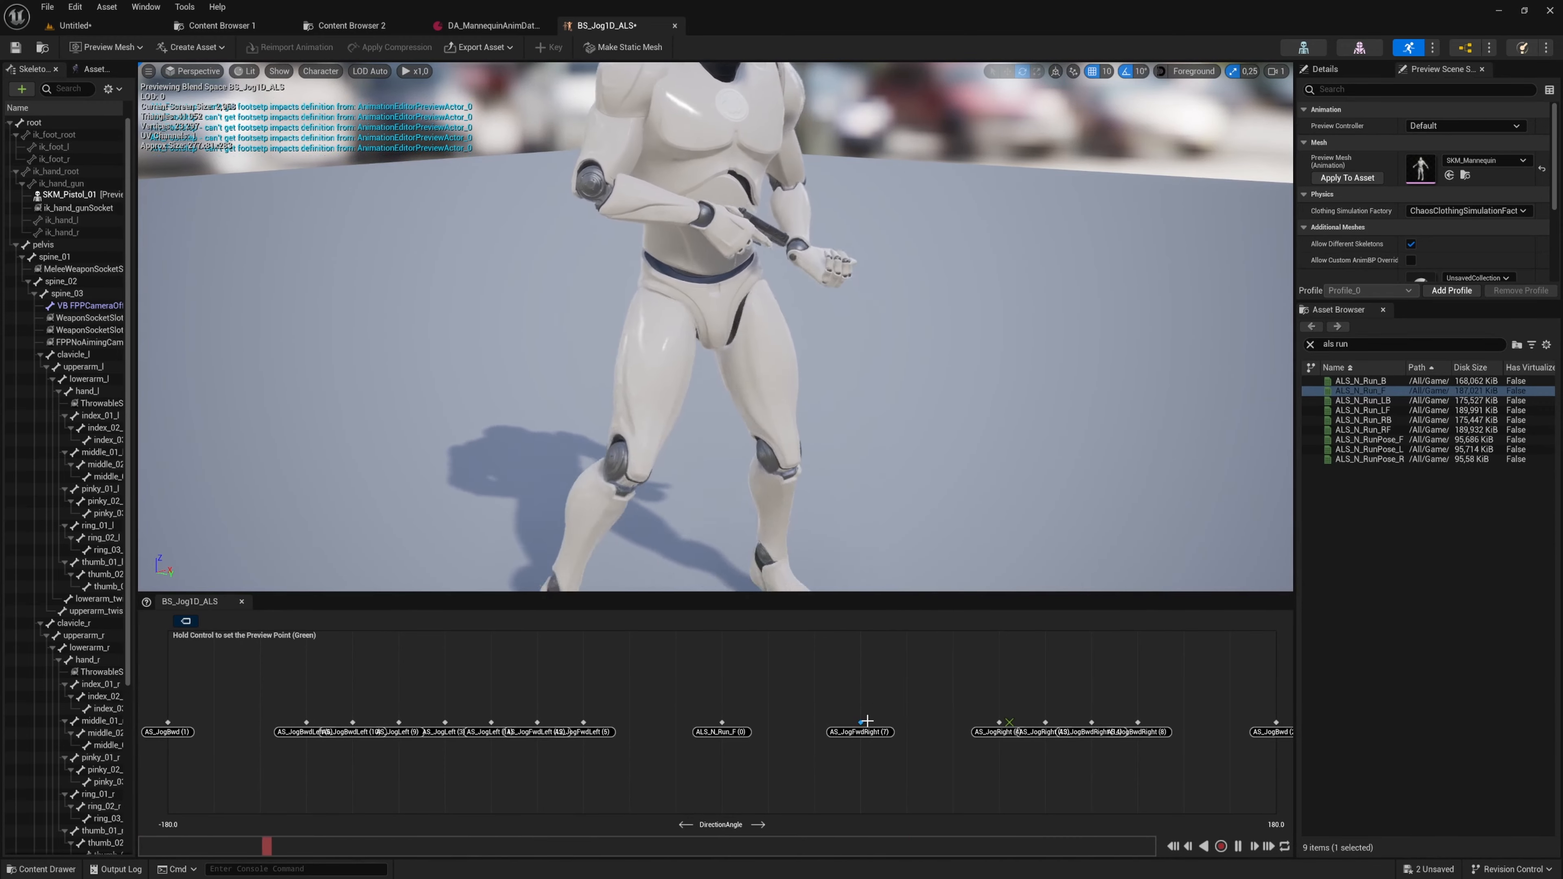
pyautogui.moveTo(859, 719)
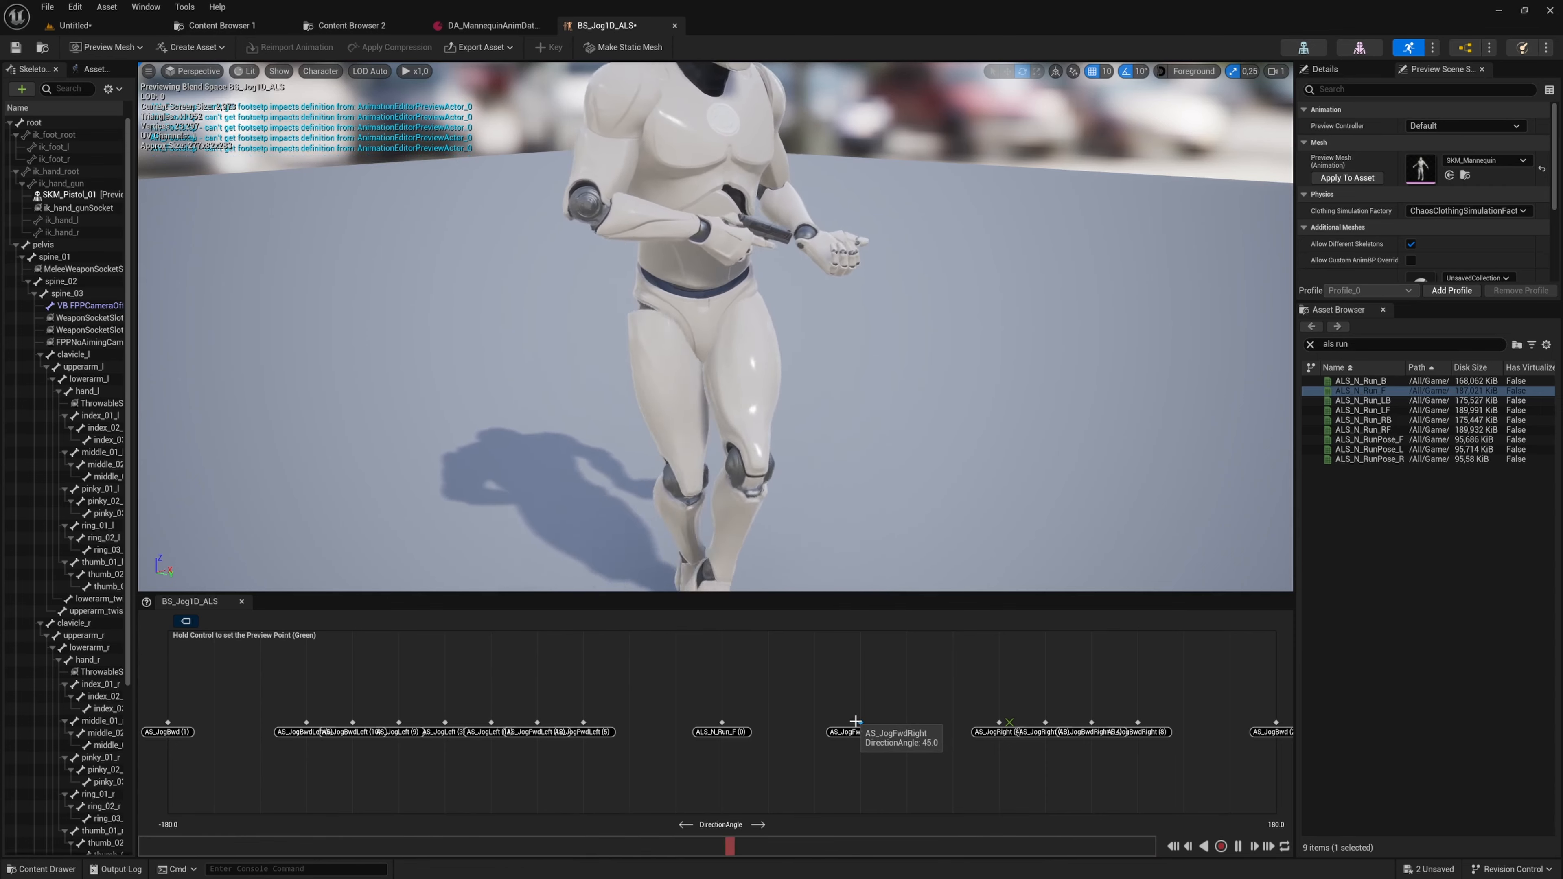
pyautogui.rightClick(862, 721)
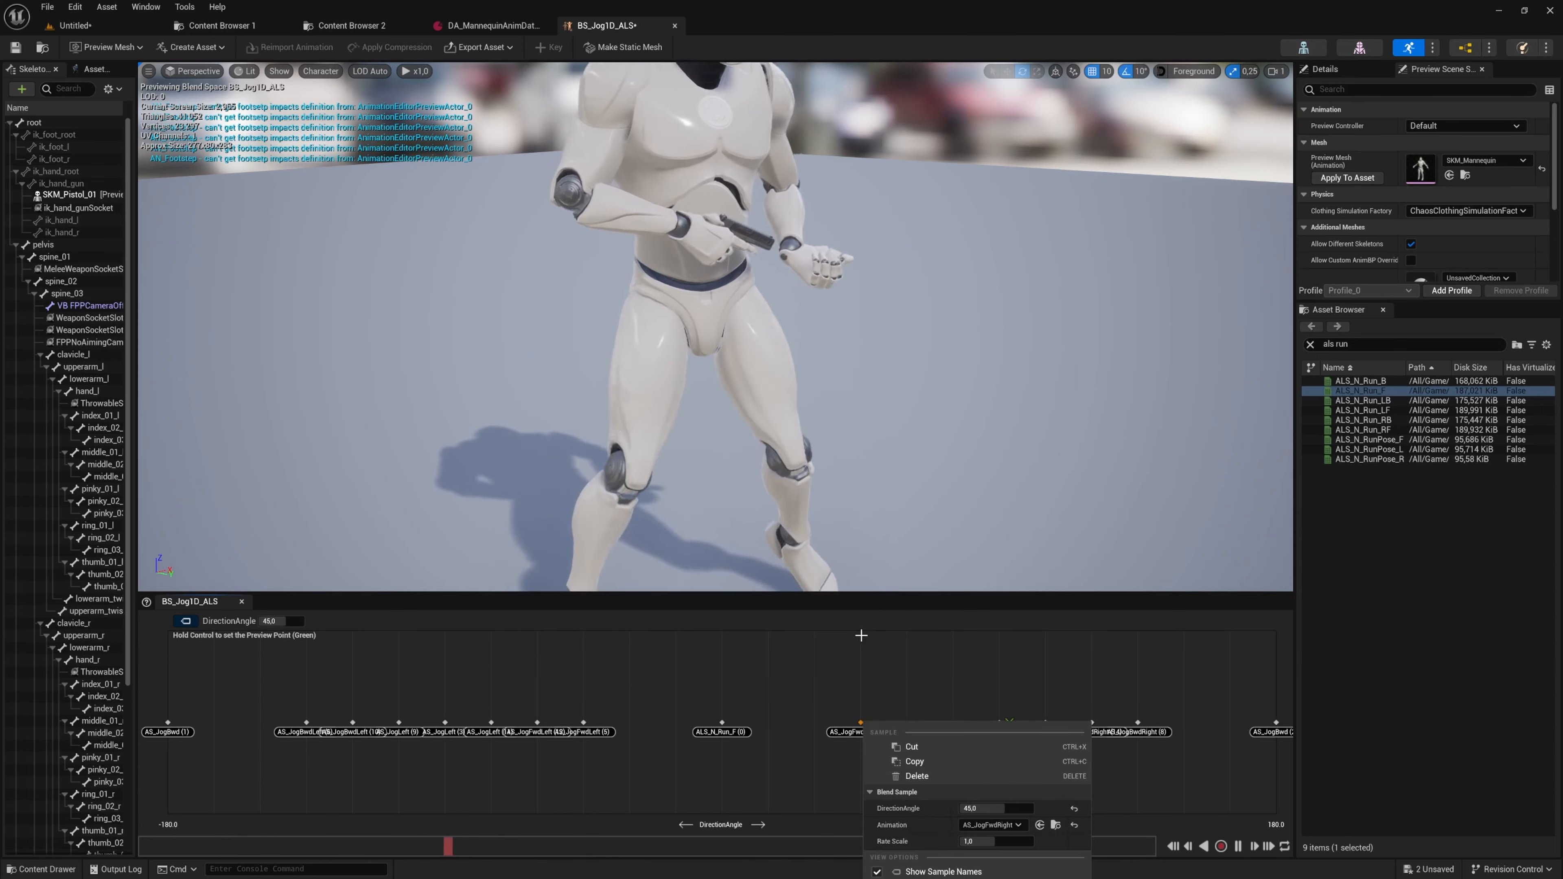
pyautogui.click(934, 777)
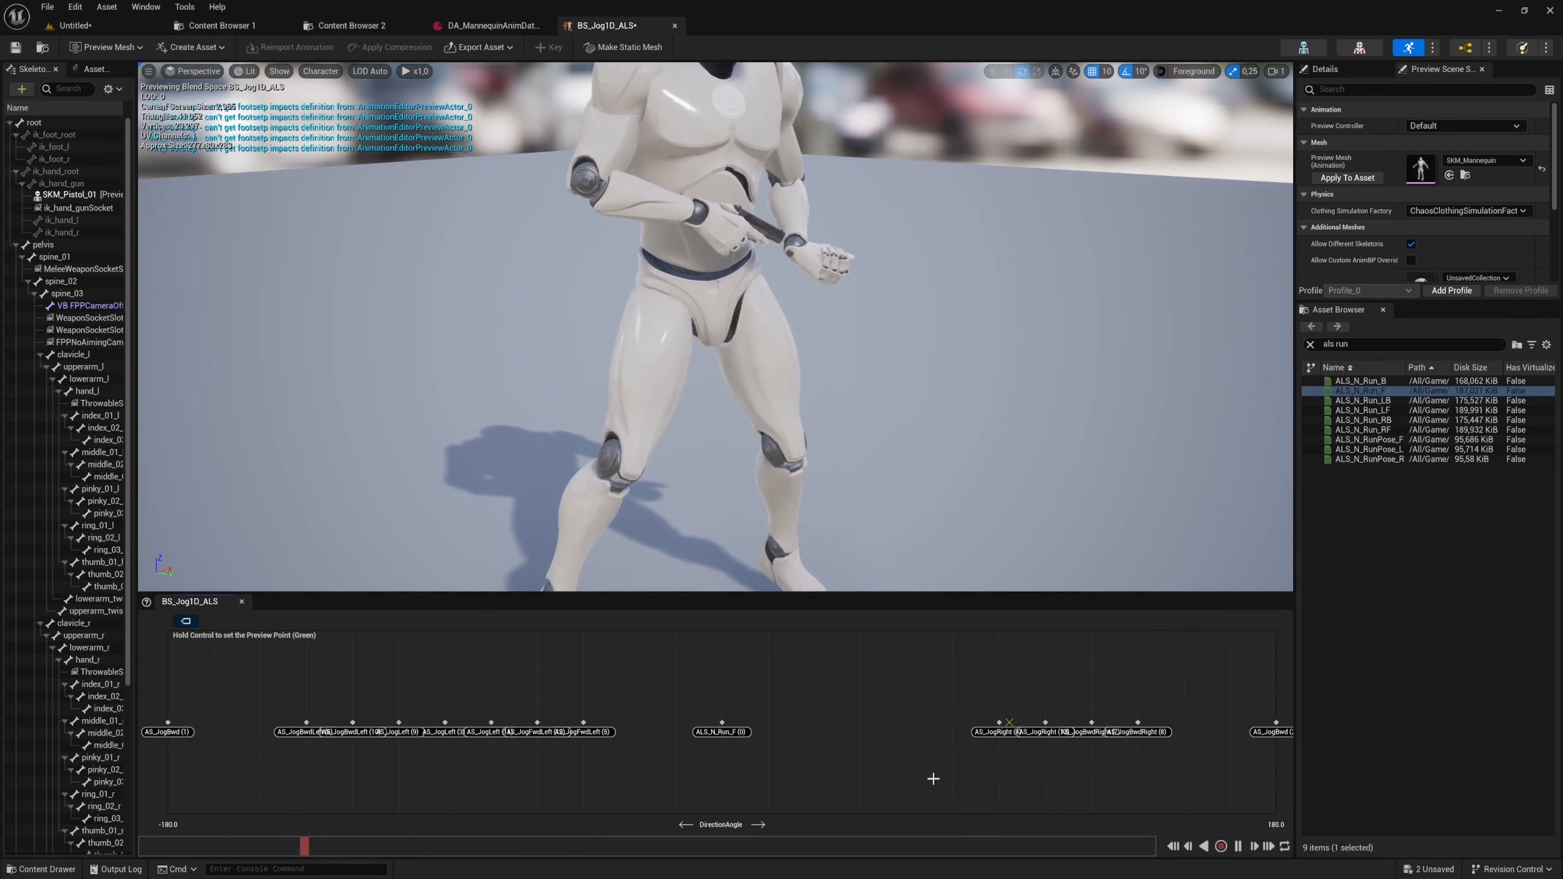
# - Select the ALS_N_Run_RF animation and assign it to the AS_JogRight sample at DirectionAngle 90
pyautogui.rightClick(999, 721)
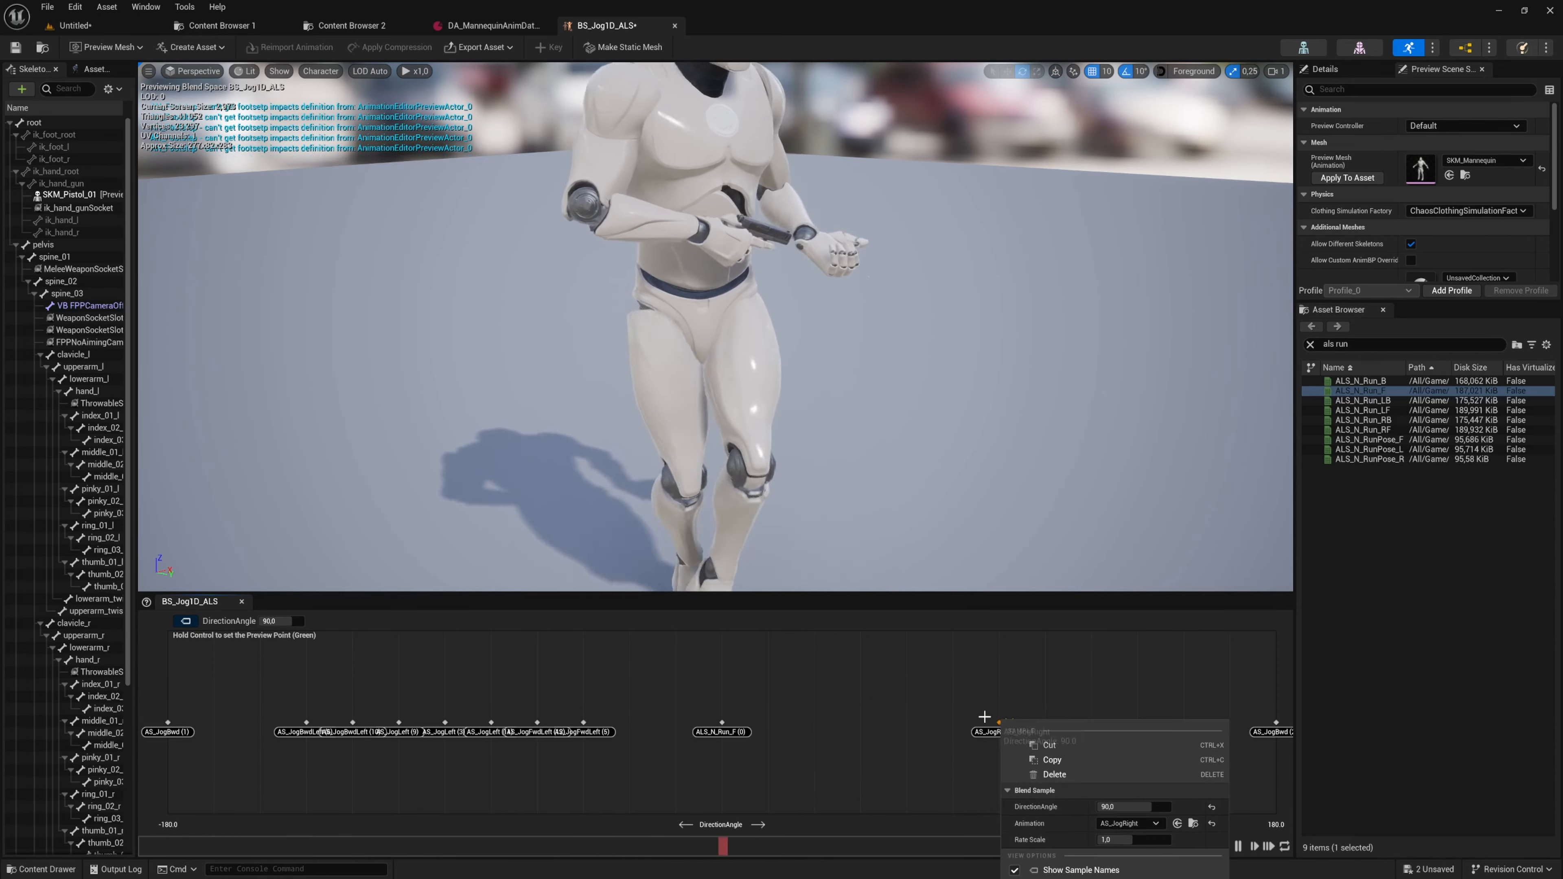
pyautogui.click(997, 666)
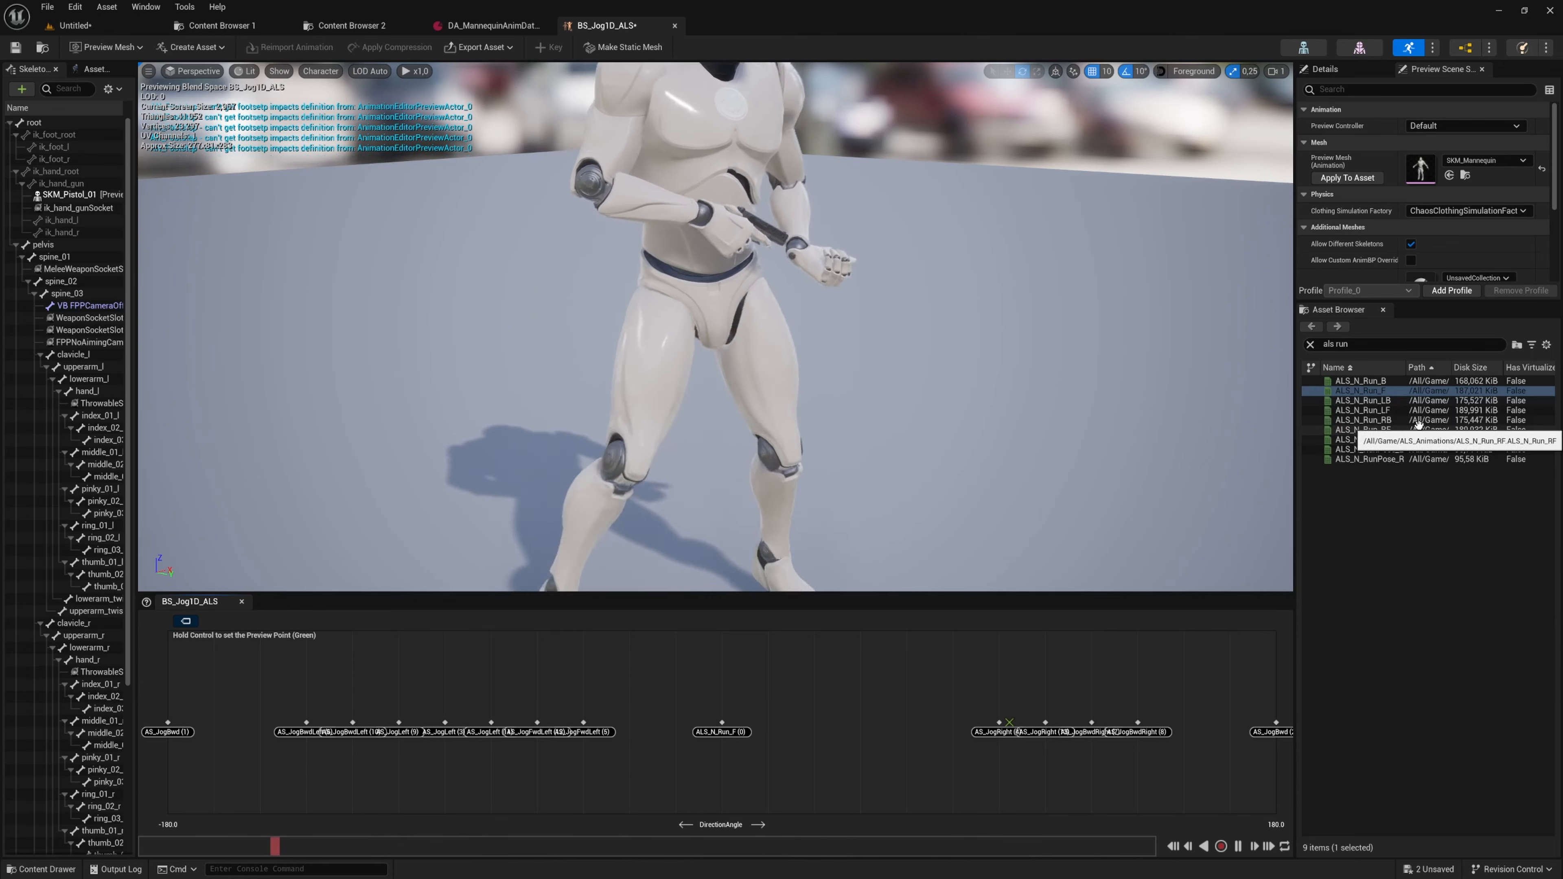
pyautogui.click(1409, 430)
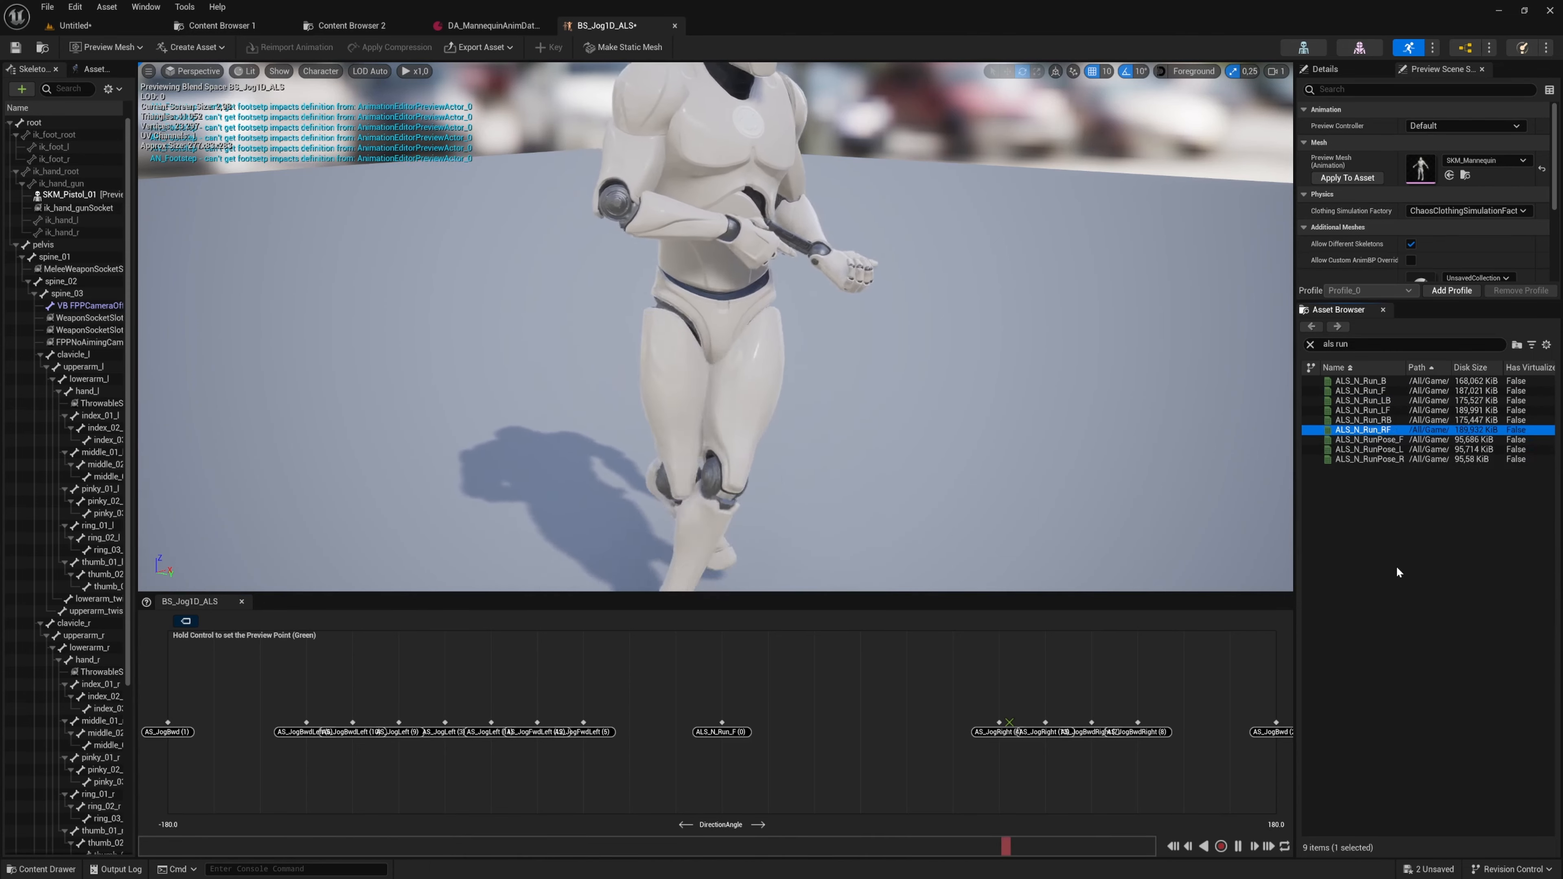
pyautogui.hotkey('ctrl', 'b')
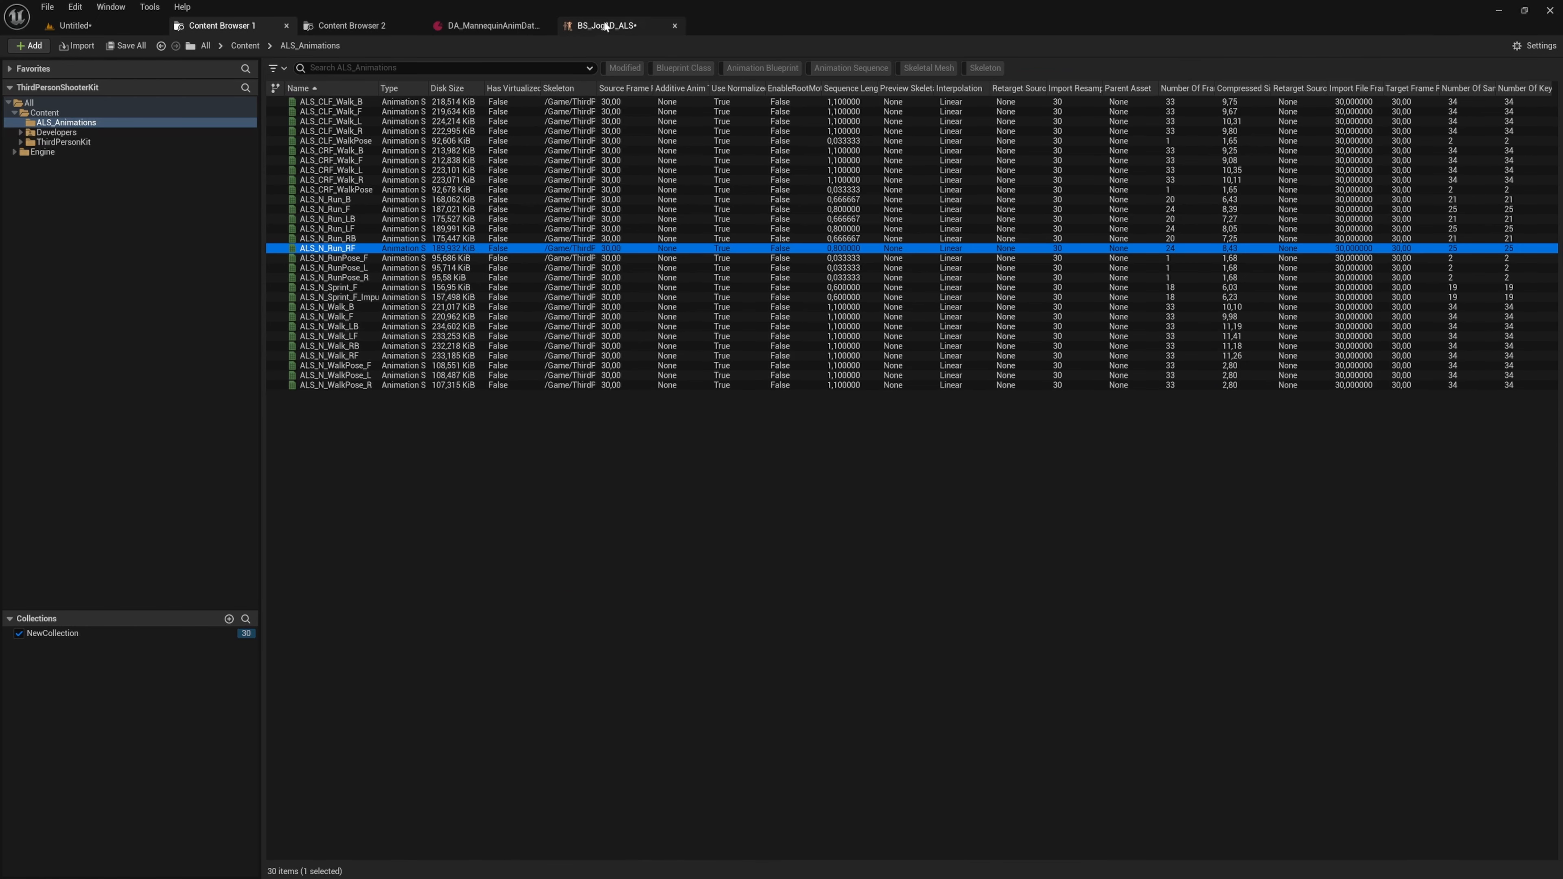
pyautogui.click(606, 25)
pyautogui.rightClick(999, 720)
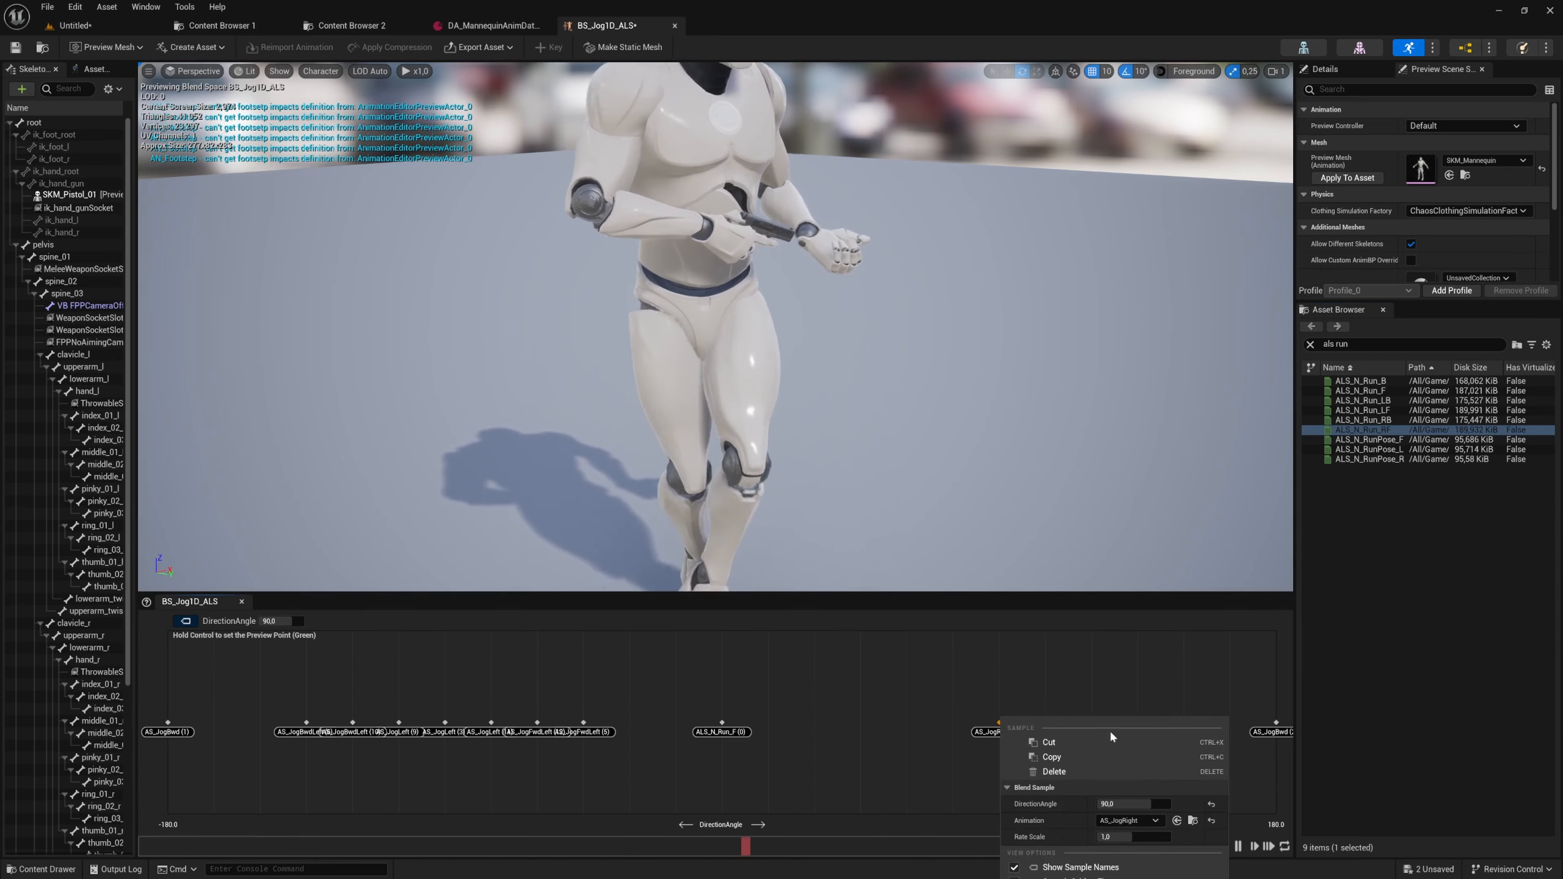
pyautogui.click(1177, 821)
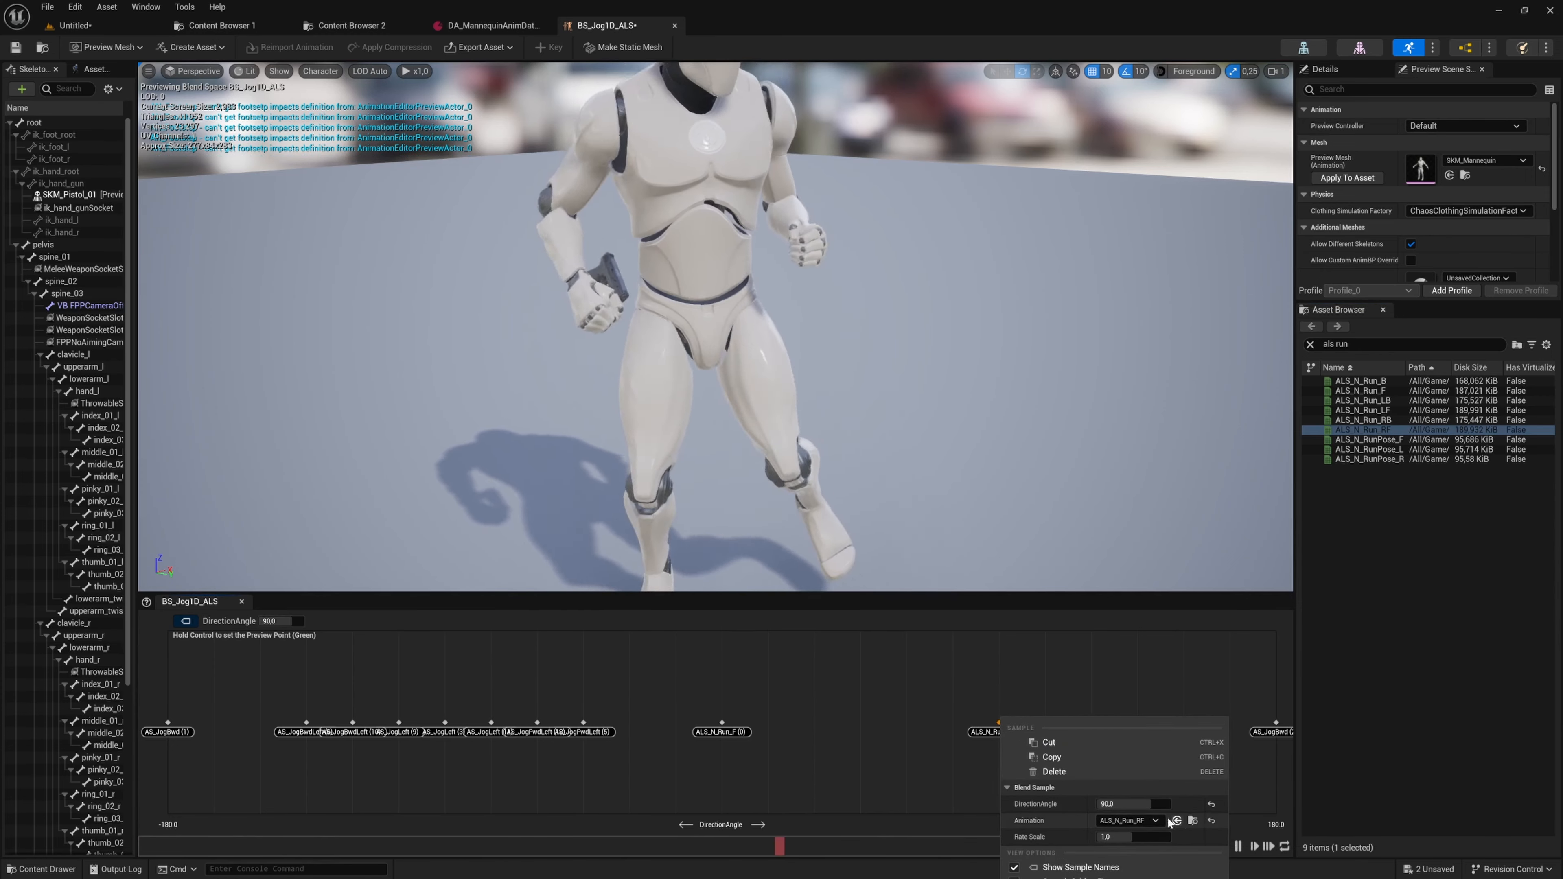
pyautogui.click(1084, 673)
# - Assign ALS_N_Run_RF to the neighbouring AS_JogRight sample at DirectionAngle 105 as well
pyautogui.rightClick(1046, 723)
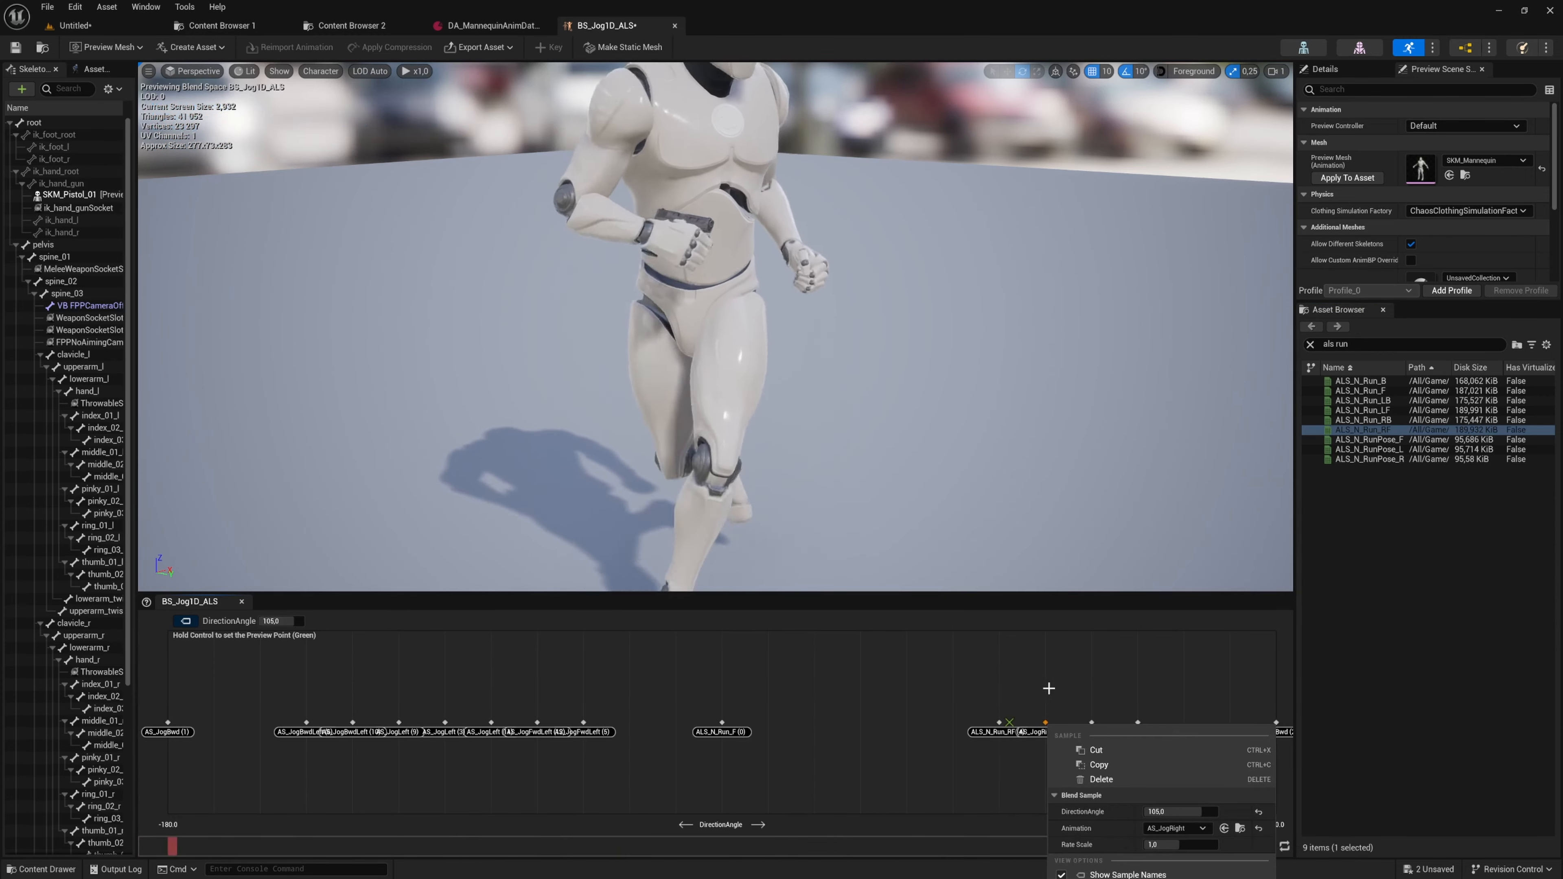
pyautogui.click(1223, 829)
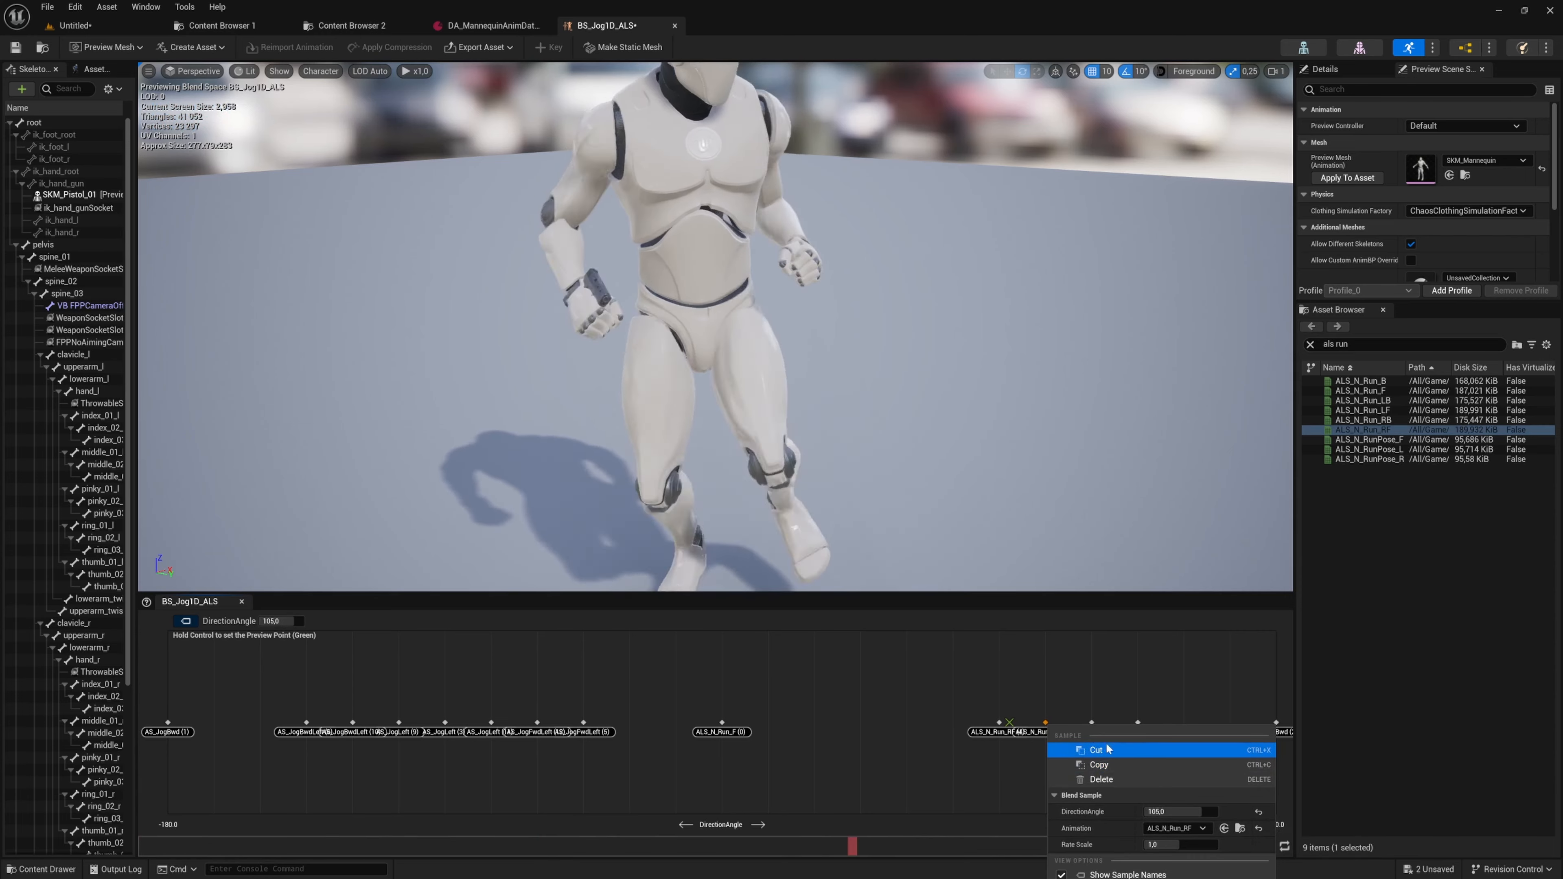
pyautogui.click(1078, 708)
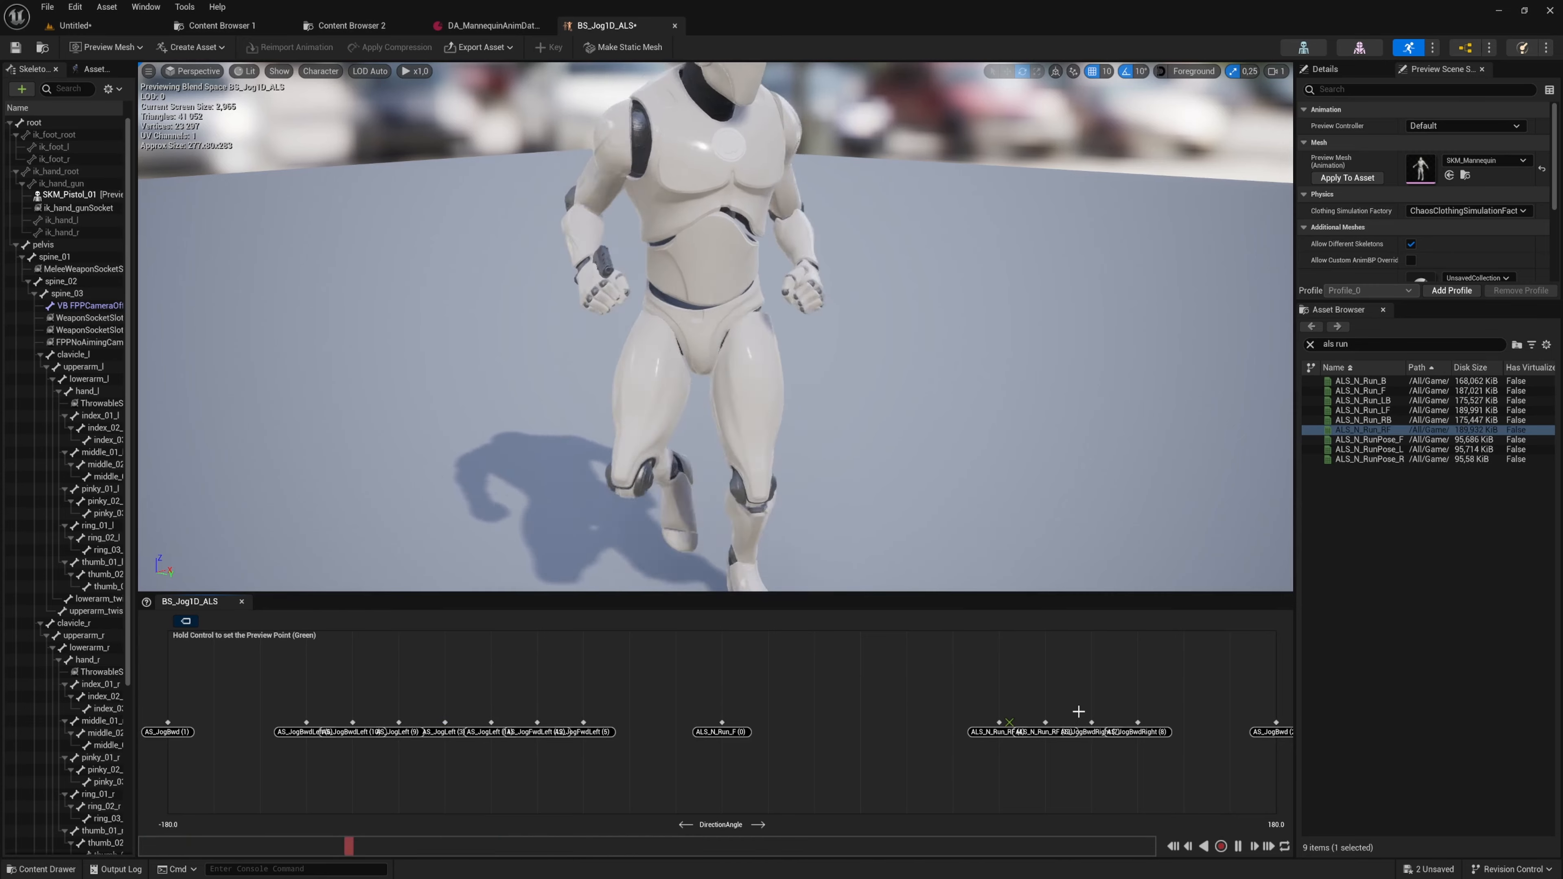
# - Delete the two AS_JogBwdRight samples at DirectionAngle 120 and 135
pyautogui.rightClick(1088, 724)
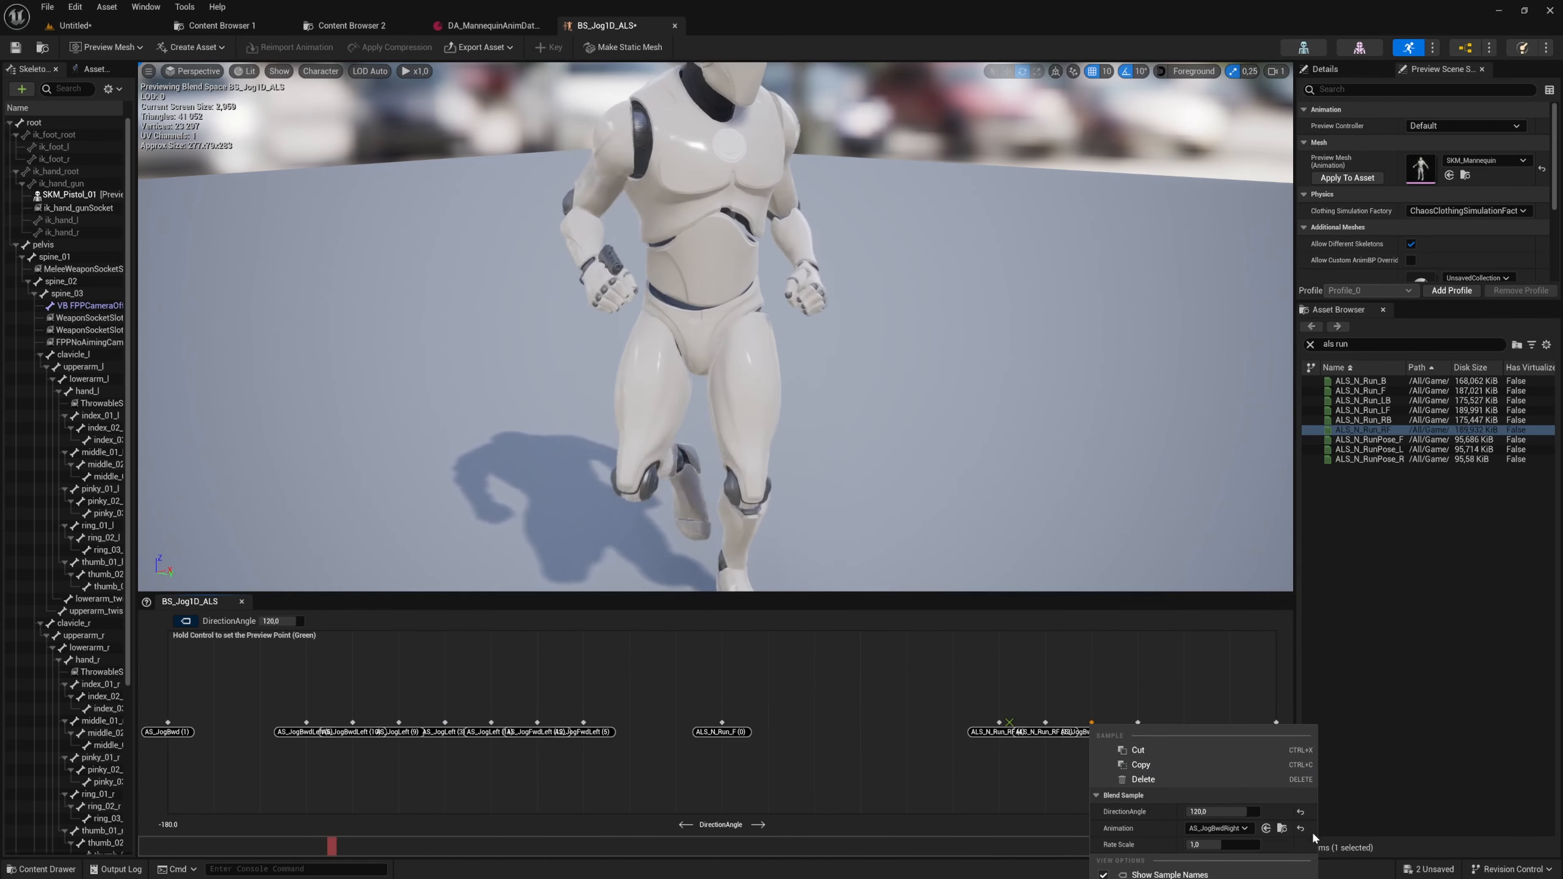
pyautogui.click(1170, 779)
pyautogui.rightClick(1136, 720)
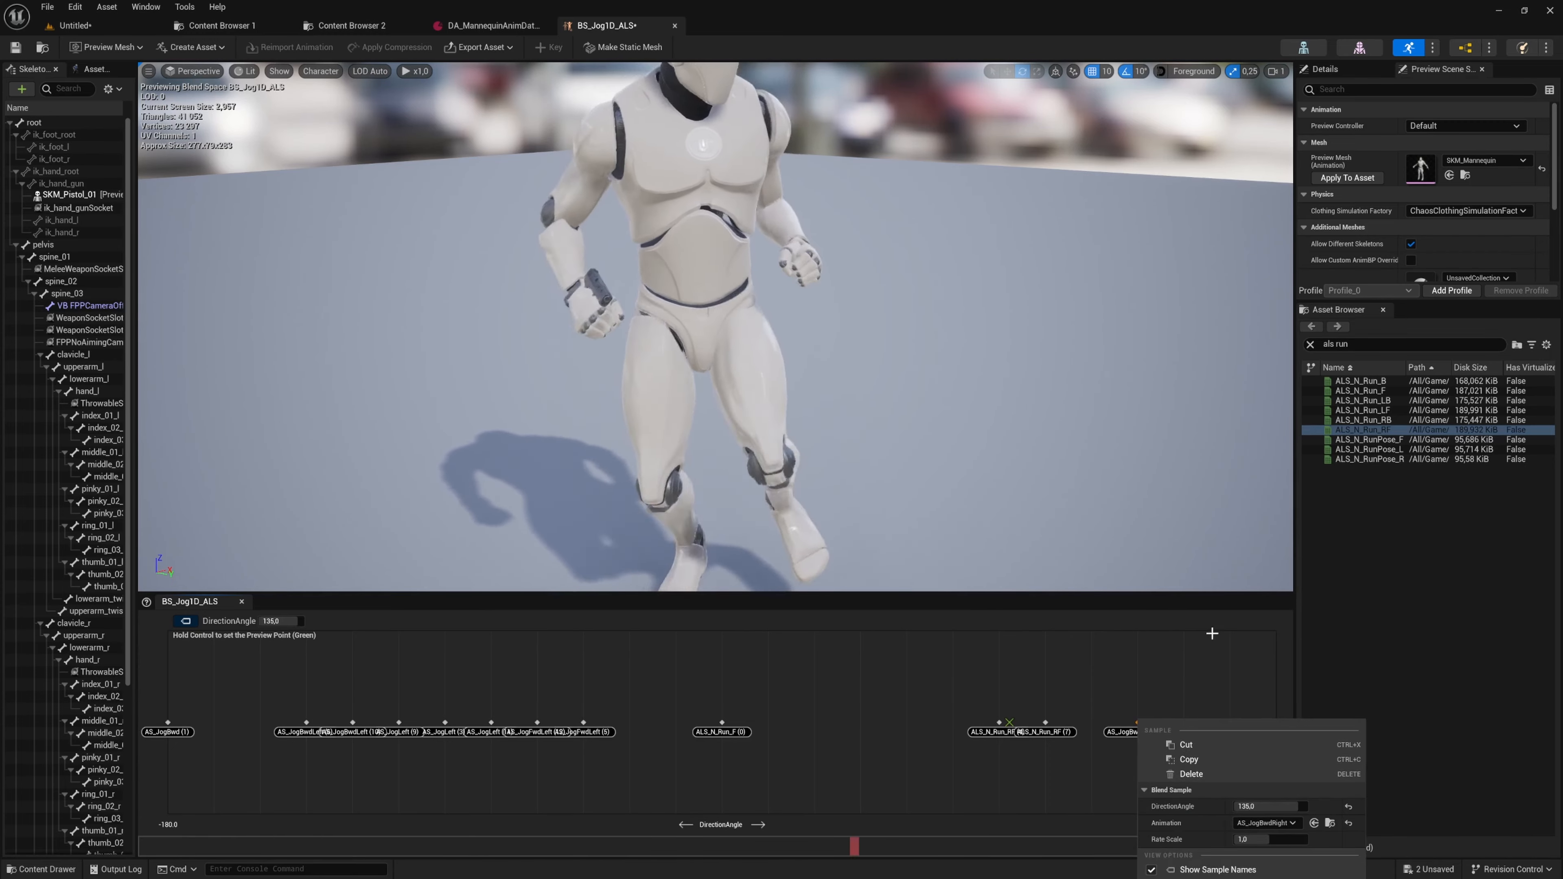
pyautogui.click(1231, 780)
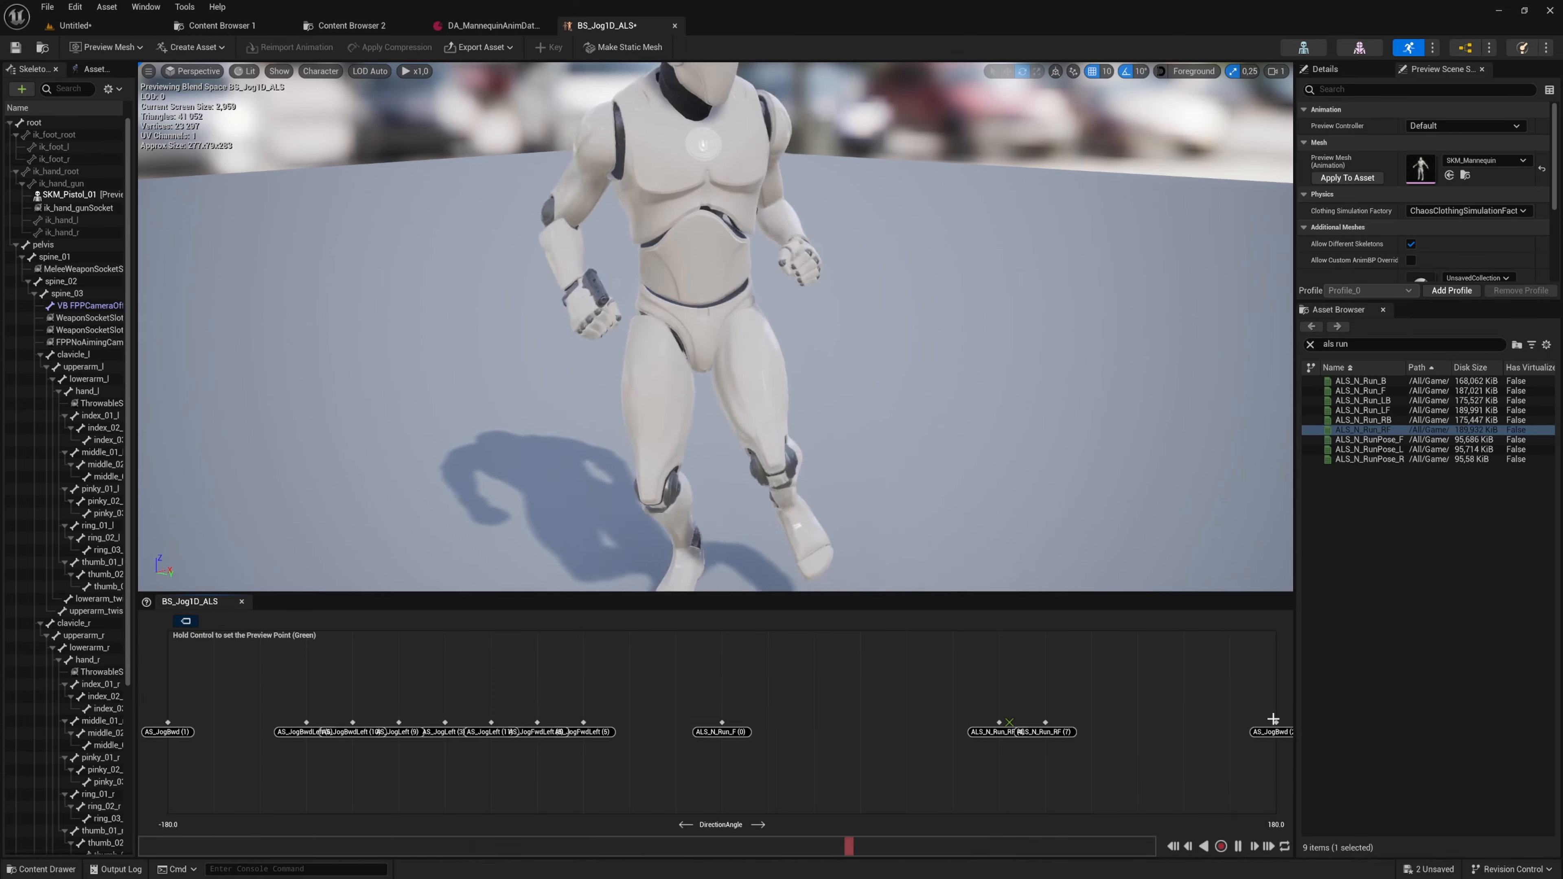
# - Select the ALS_N_Run_B animation and assign it to the AS_JogBwd sample at DirectionAngle 180
pyautogui.click(1274, 721)
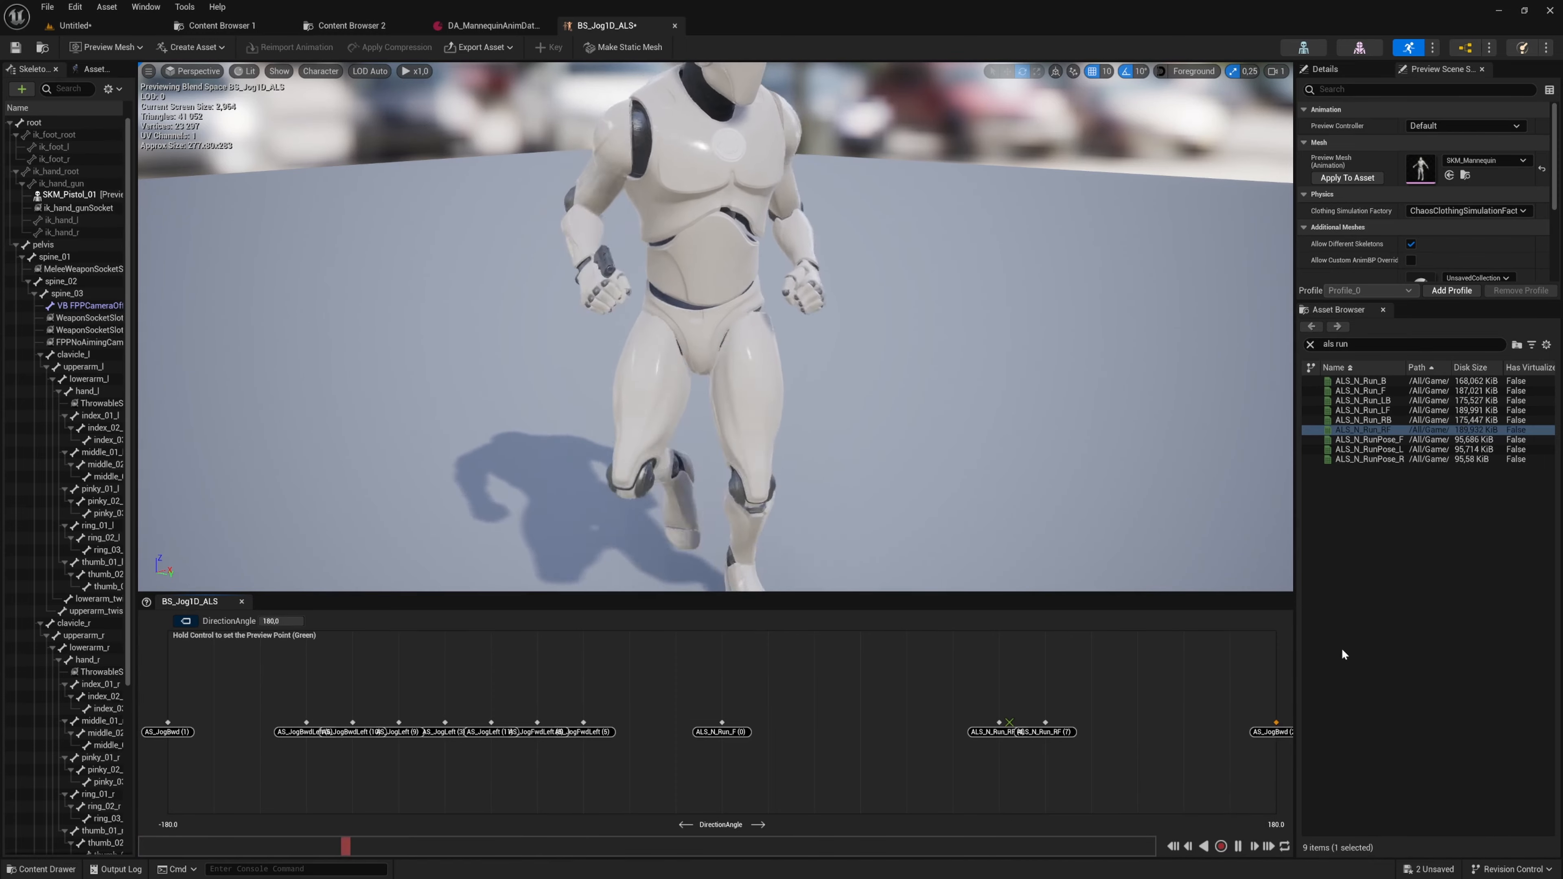
pyautogui.click(1399, 379)
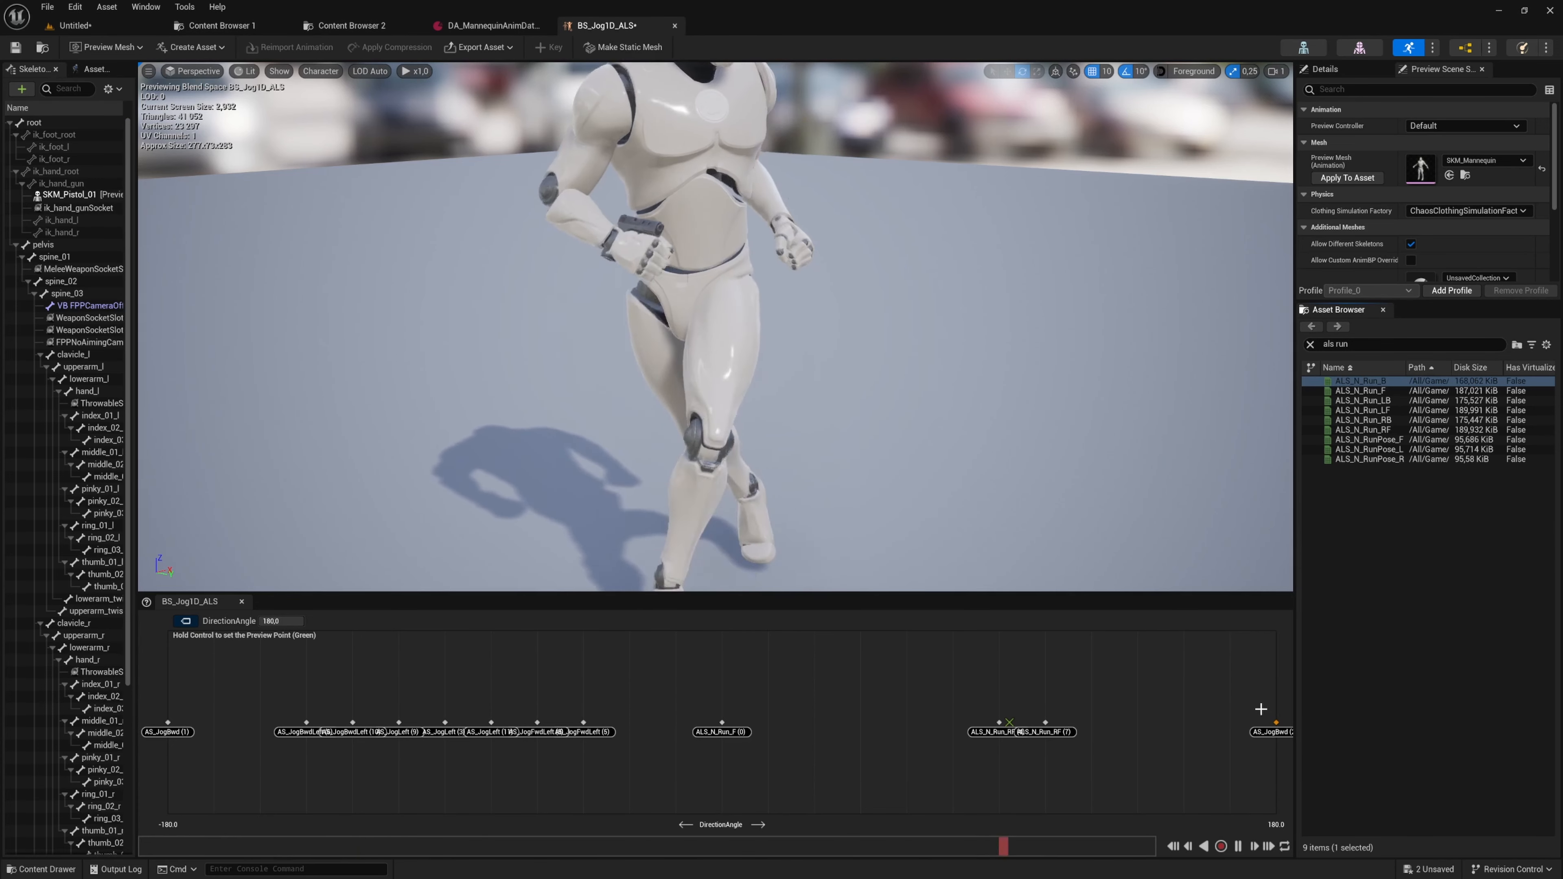
pyautogui.rightClick(1275, 722)
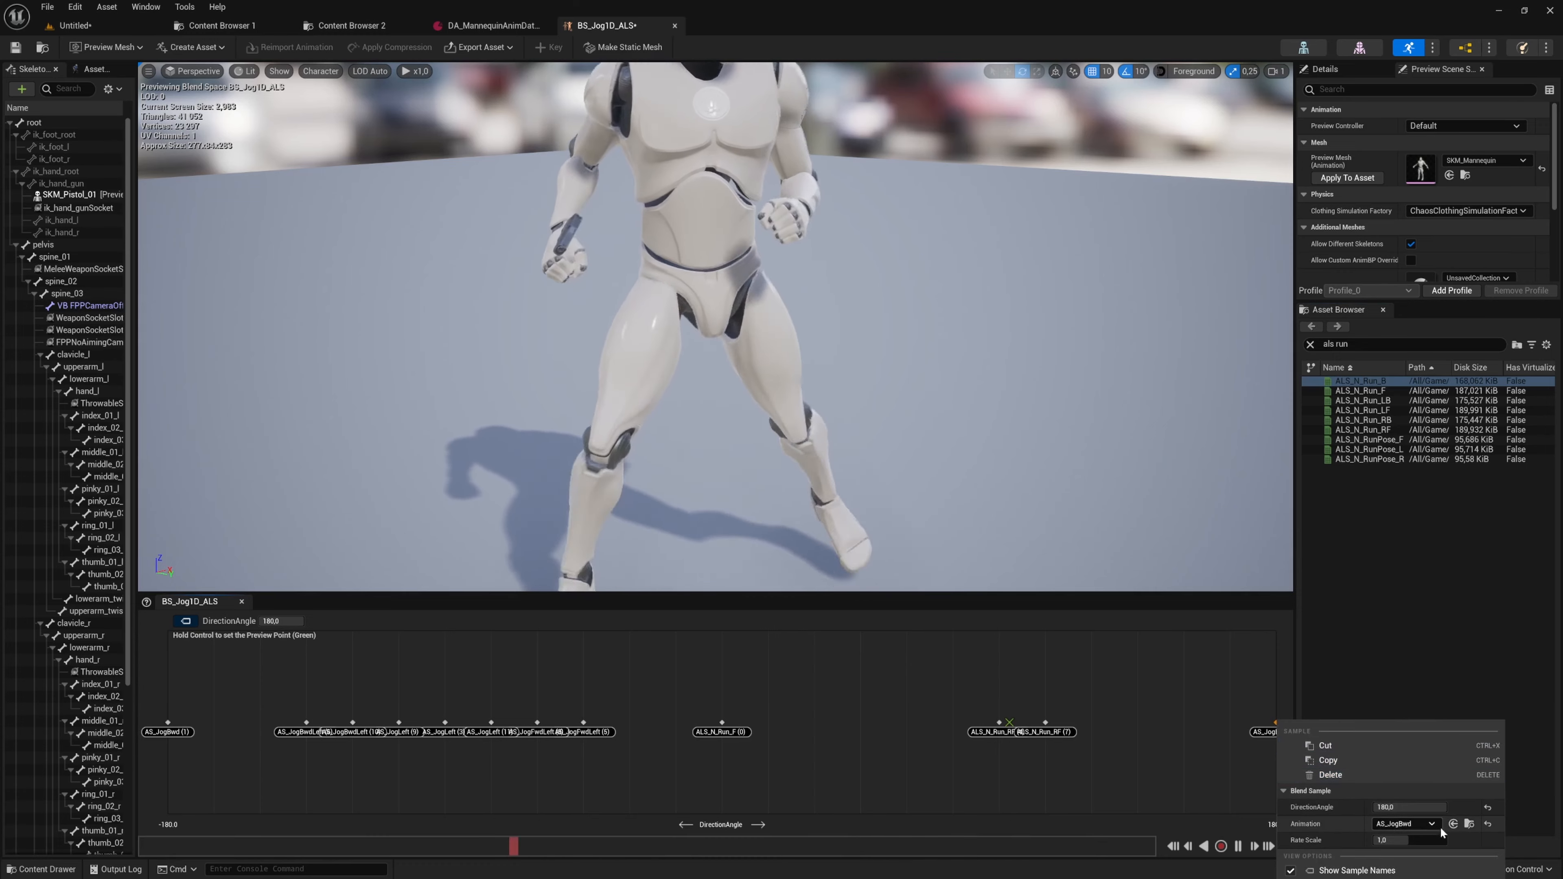
pyautogui.click(1452, 824)
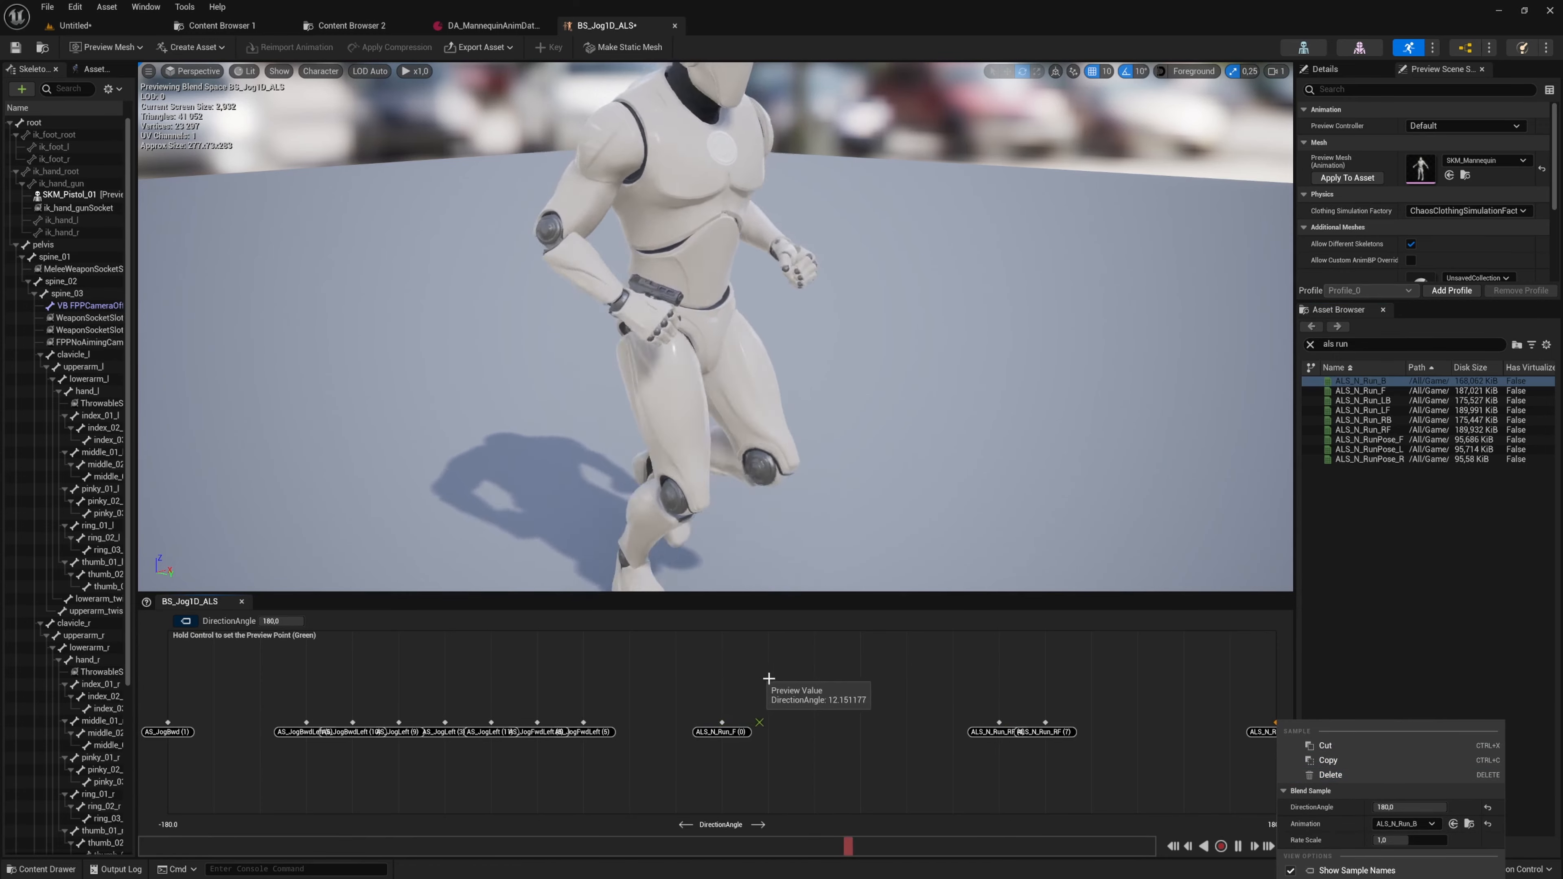
# - Delete the two AS_JogFwdLeft samples at DirectionAngle -45 and -60
pyautogui.moveTo(1011, 470)
pyautogui.mouseDown(button='right')
pyautogui.moveTo(1011, 447)
pyautogui.moveTo(1021, 459)
pyautogui.mouseUp(button='right')
pyautogui.press('s')
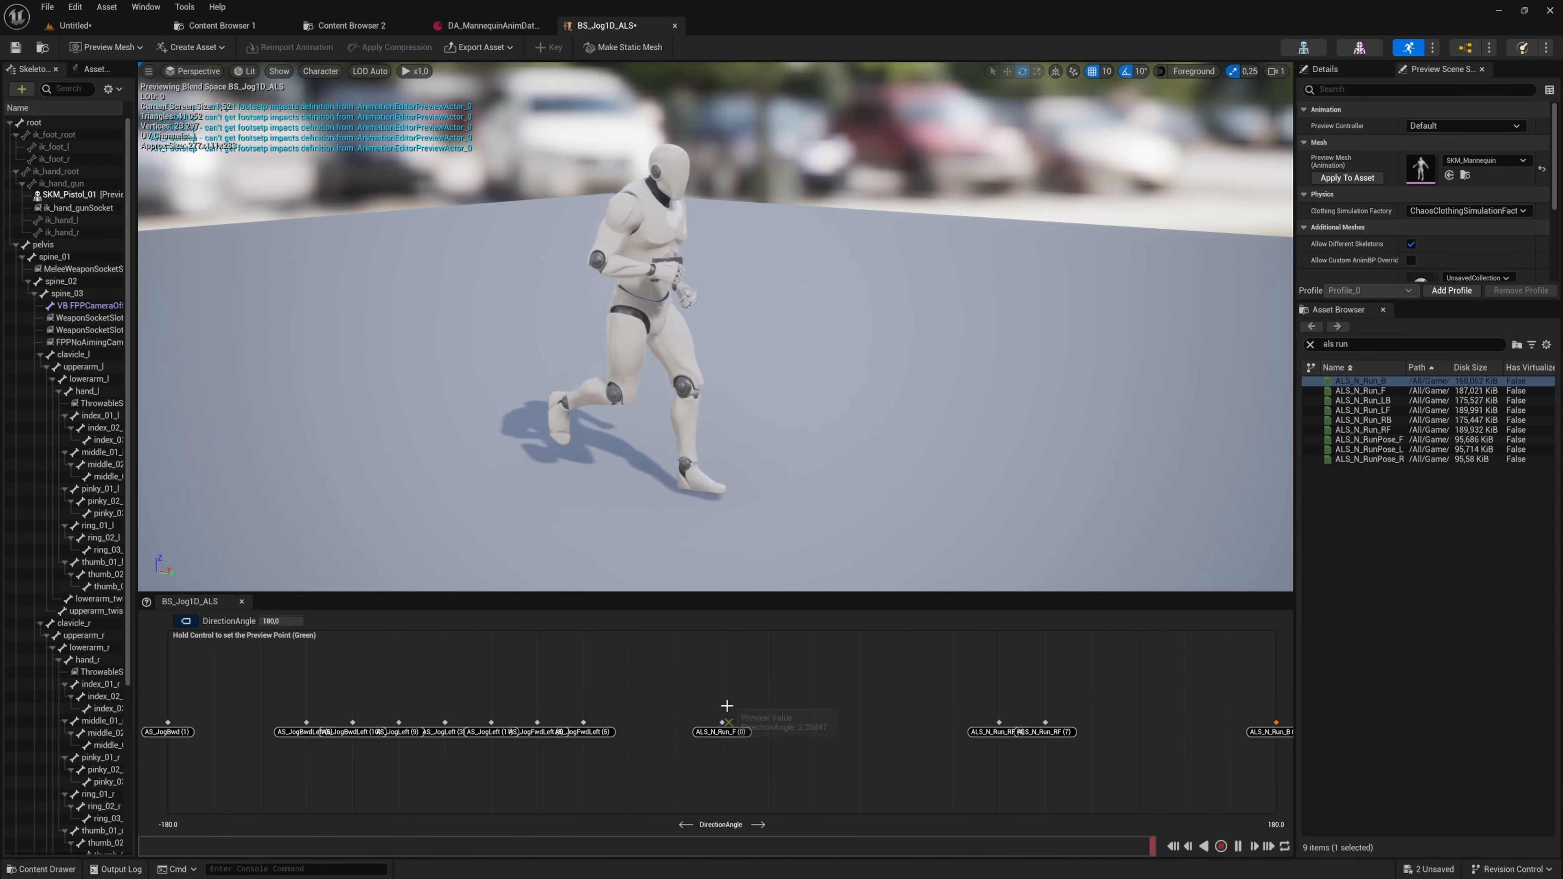
pyautogui.rightClick(584, 721)
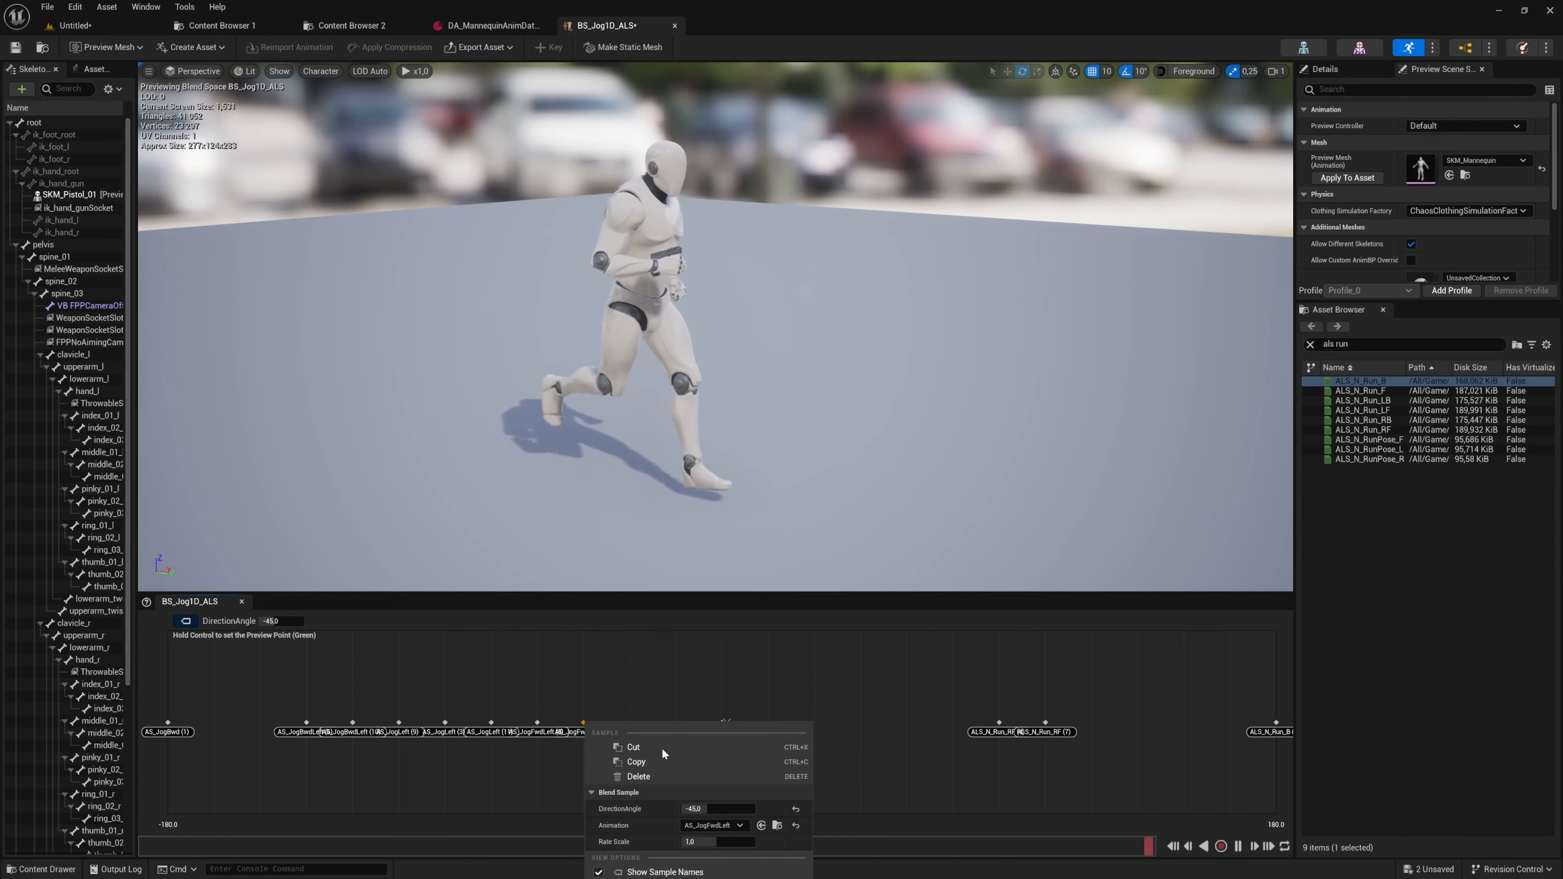
pyautogui.click(658, 777)
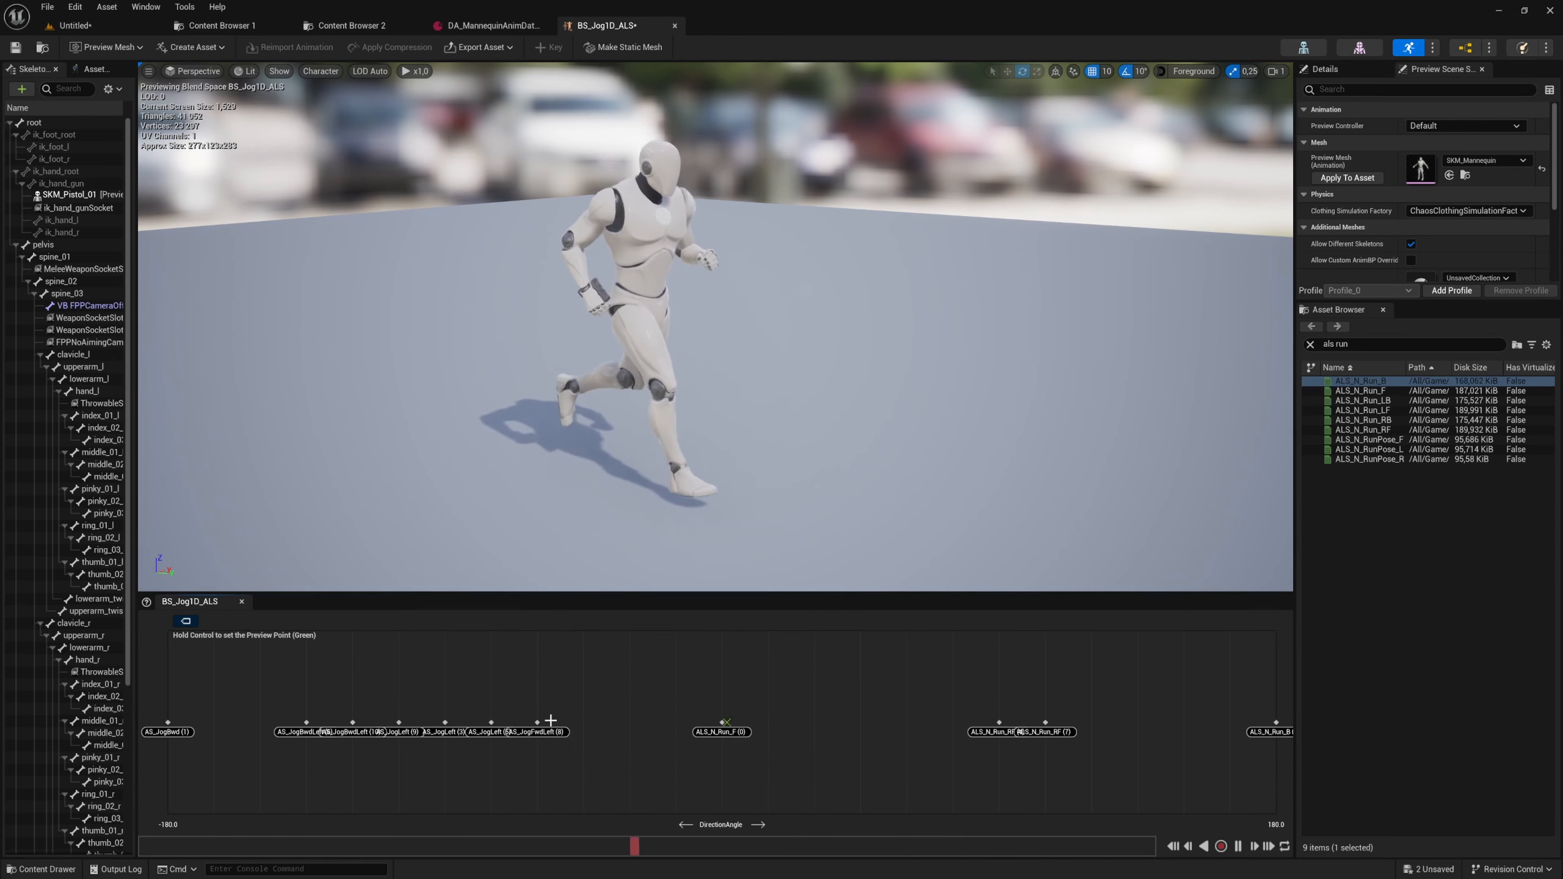
pyautogui.rightClick(538, 721)
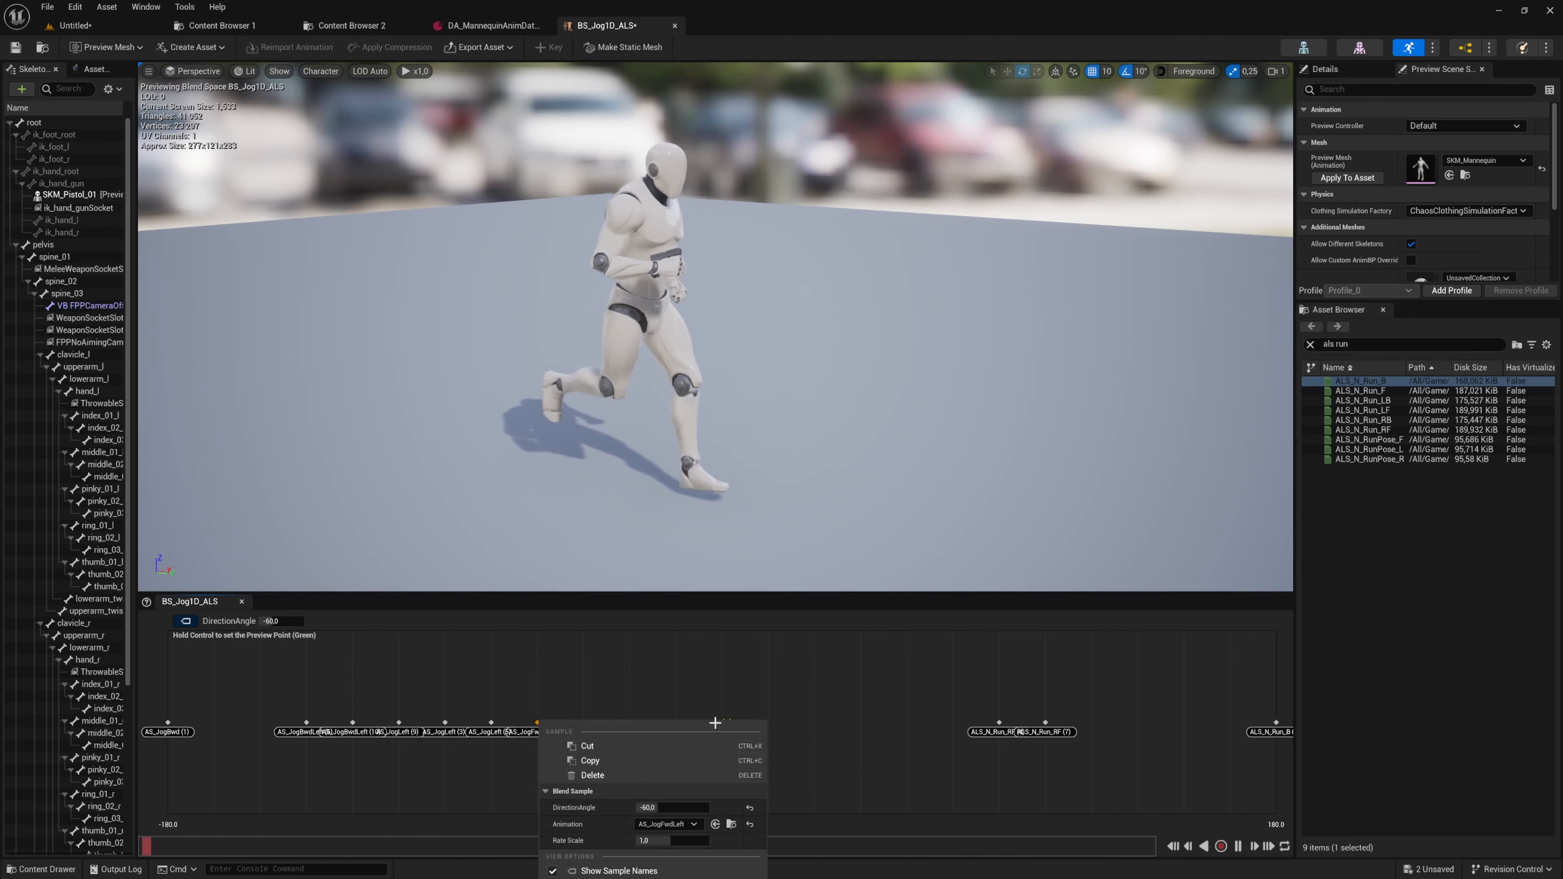
pyautogui.click(592, 775)
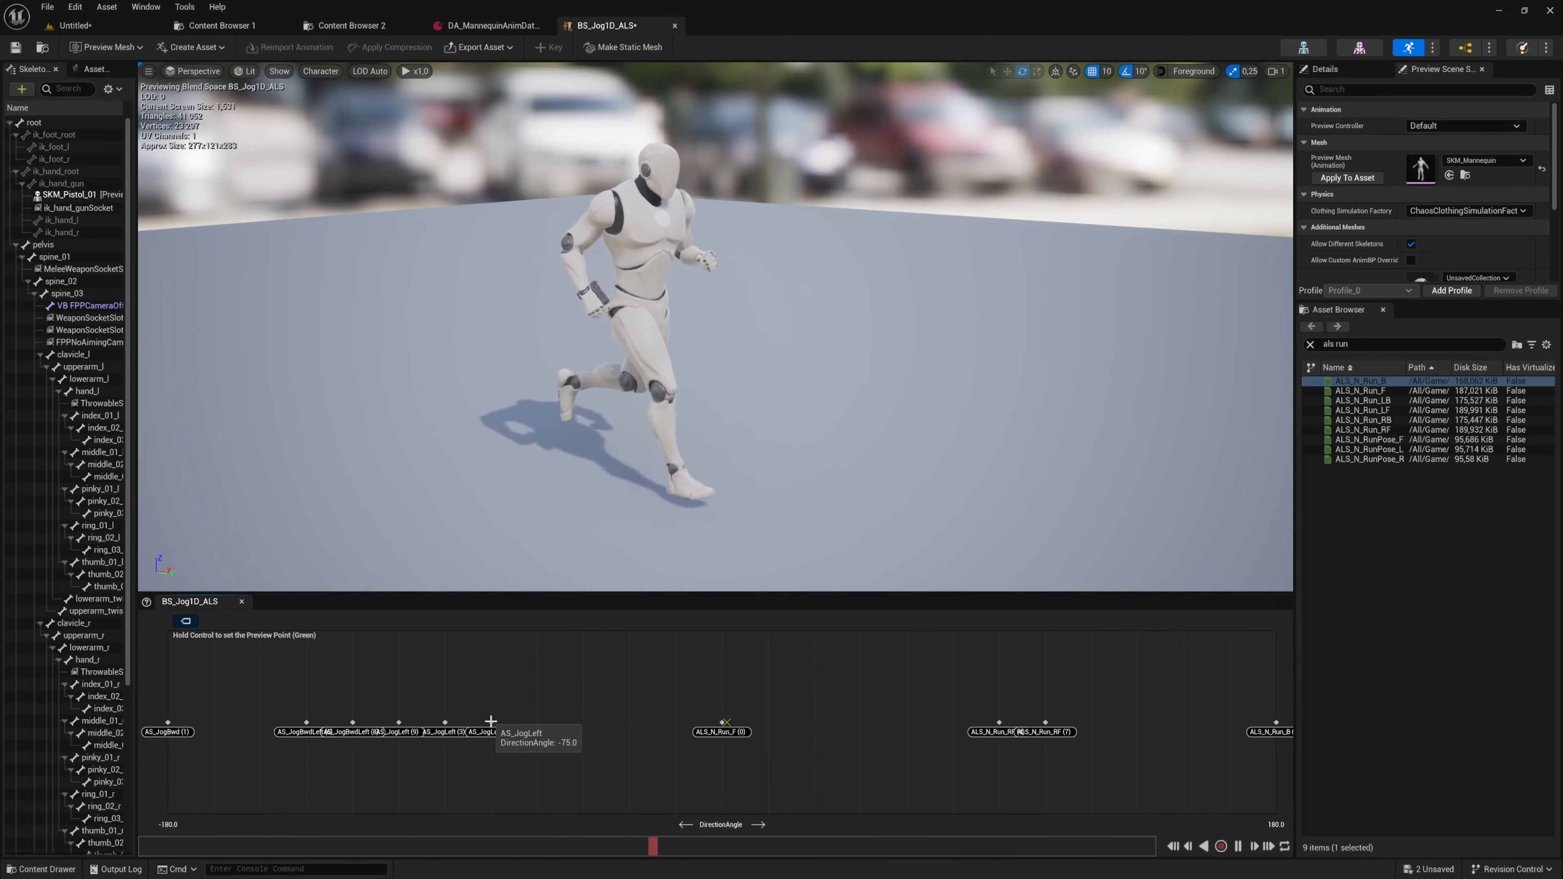
# - Select the ALS_N_Run_LF animation and assign it to the AS_JogLeft sample at DirectionAngle -75
pyautogui.click(492, 721)
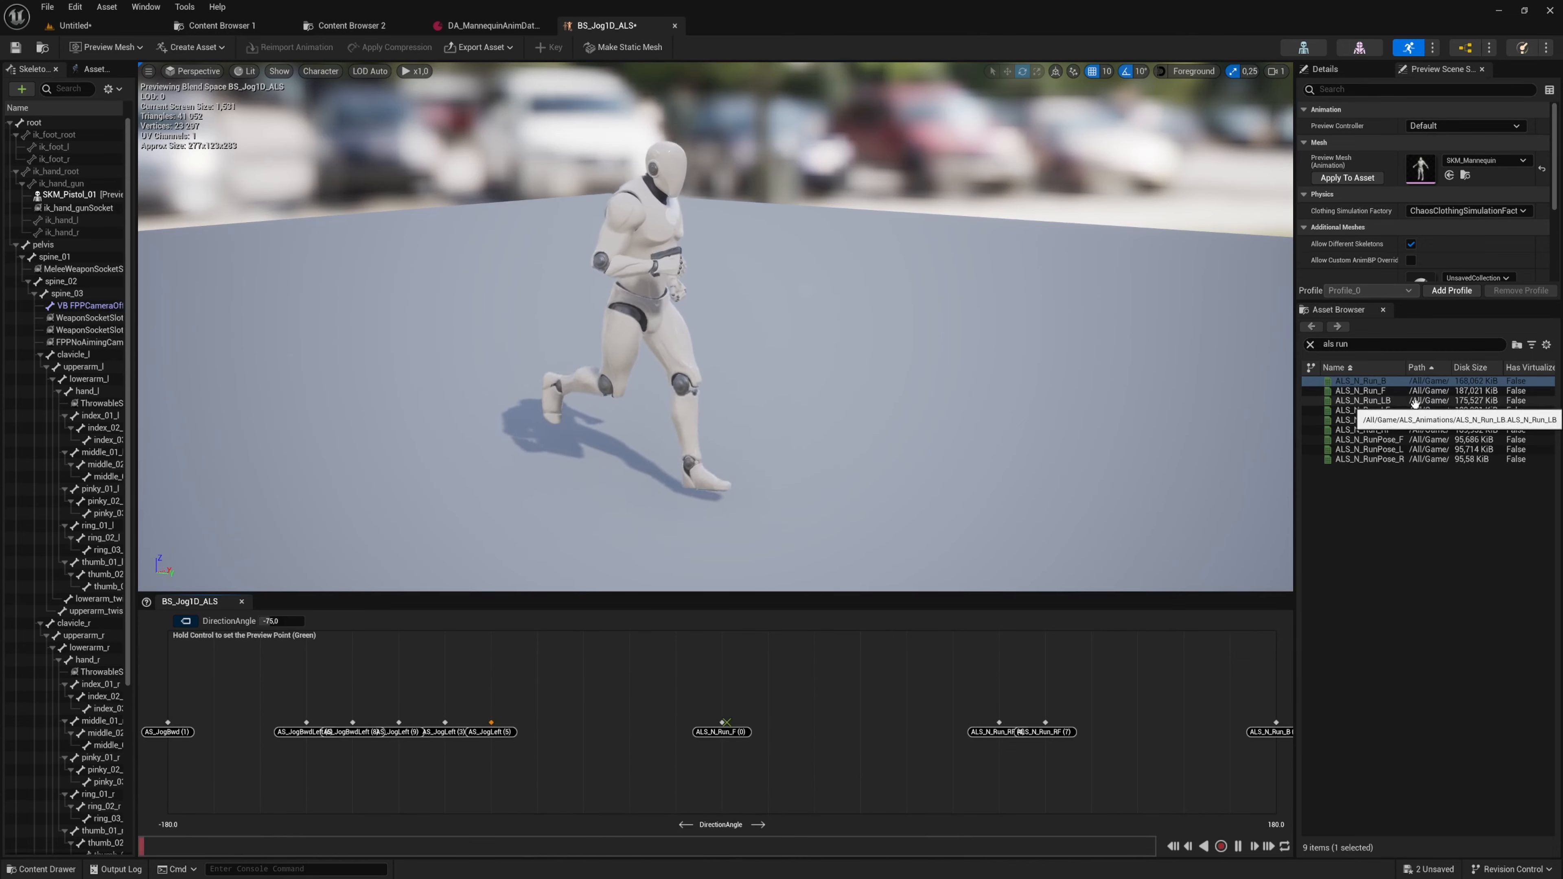
pyautogui.click(1399, 407)
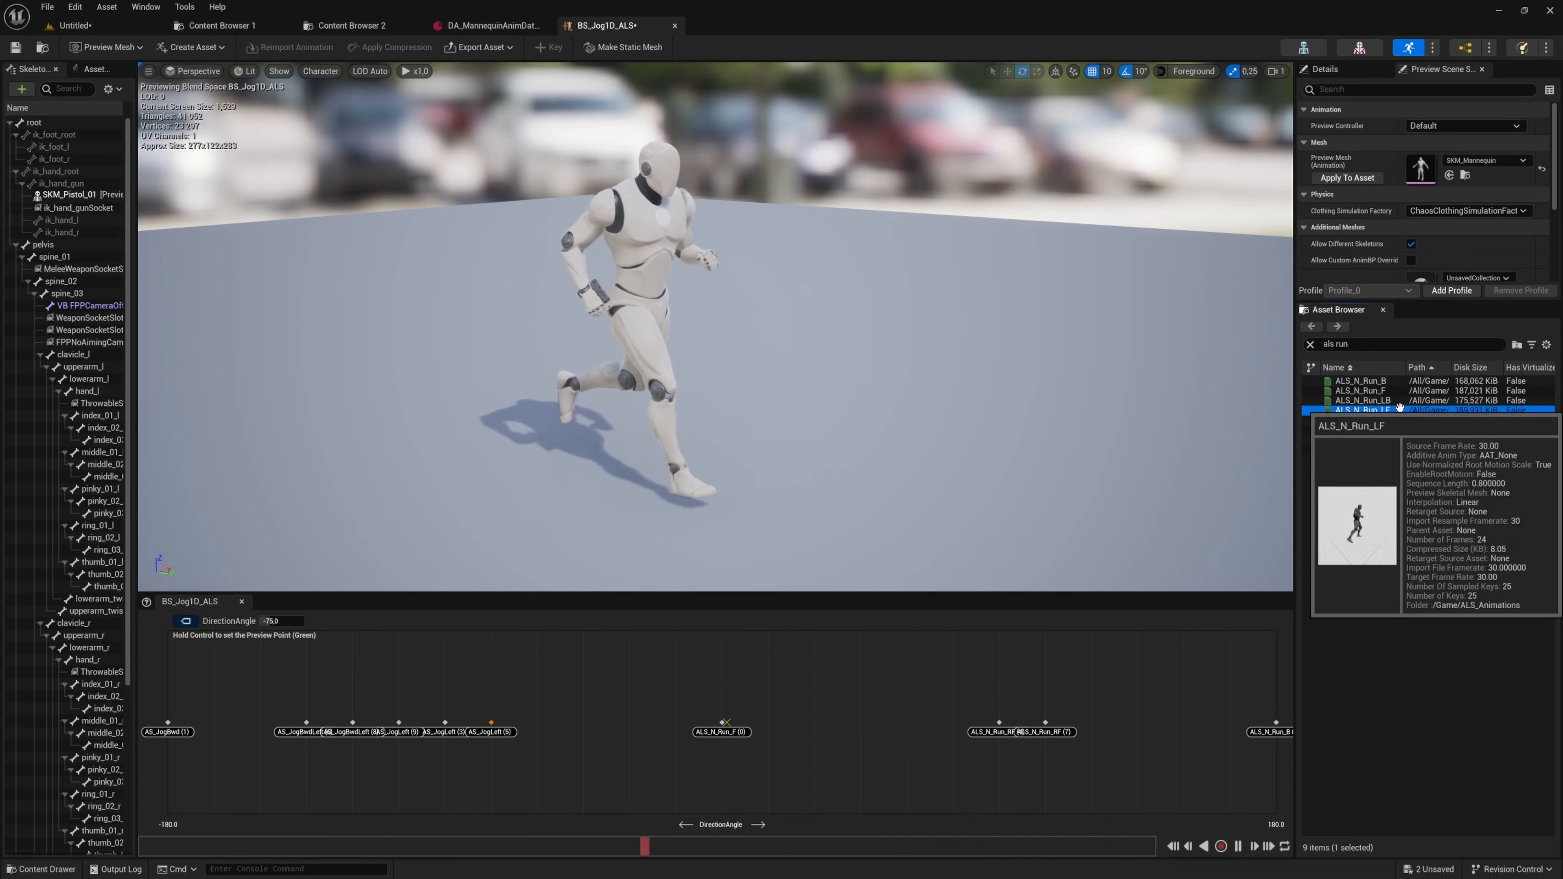
pyautogui.hotkey('ctrl', 'b')
pyautogui.click(615, 27)
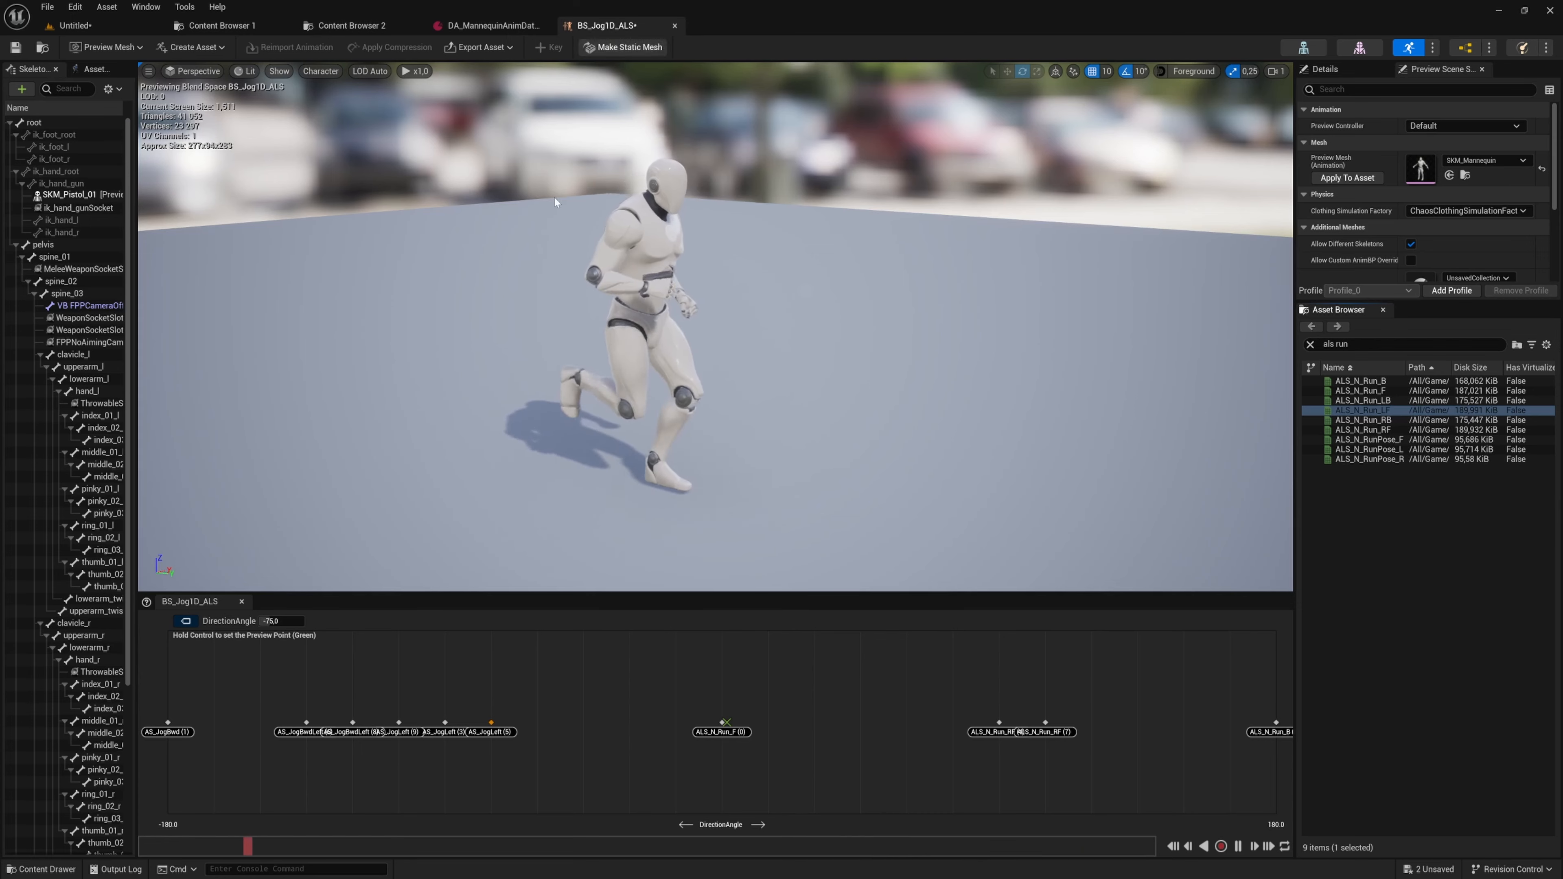
pyautogui.rightClick(492, 722)
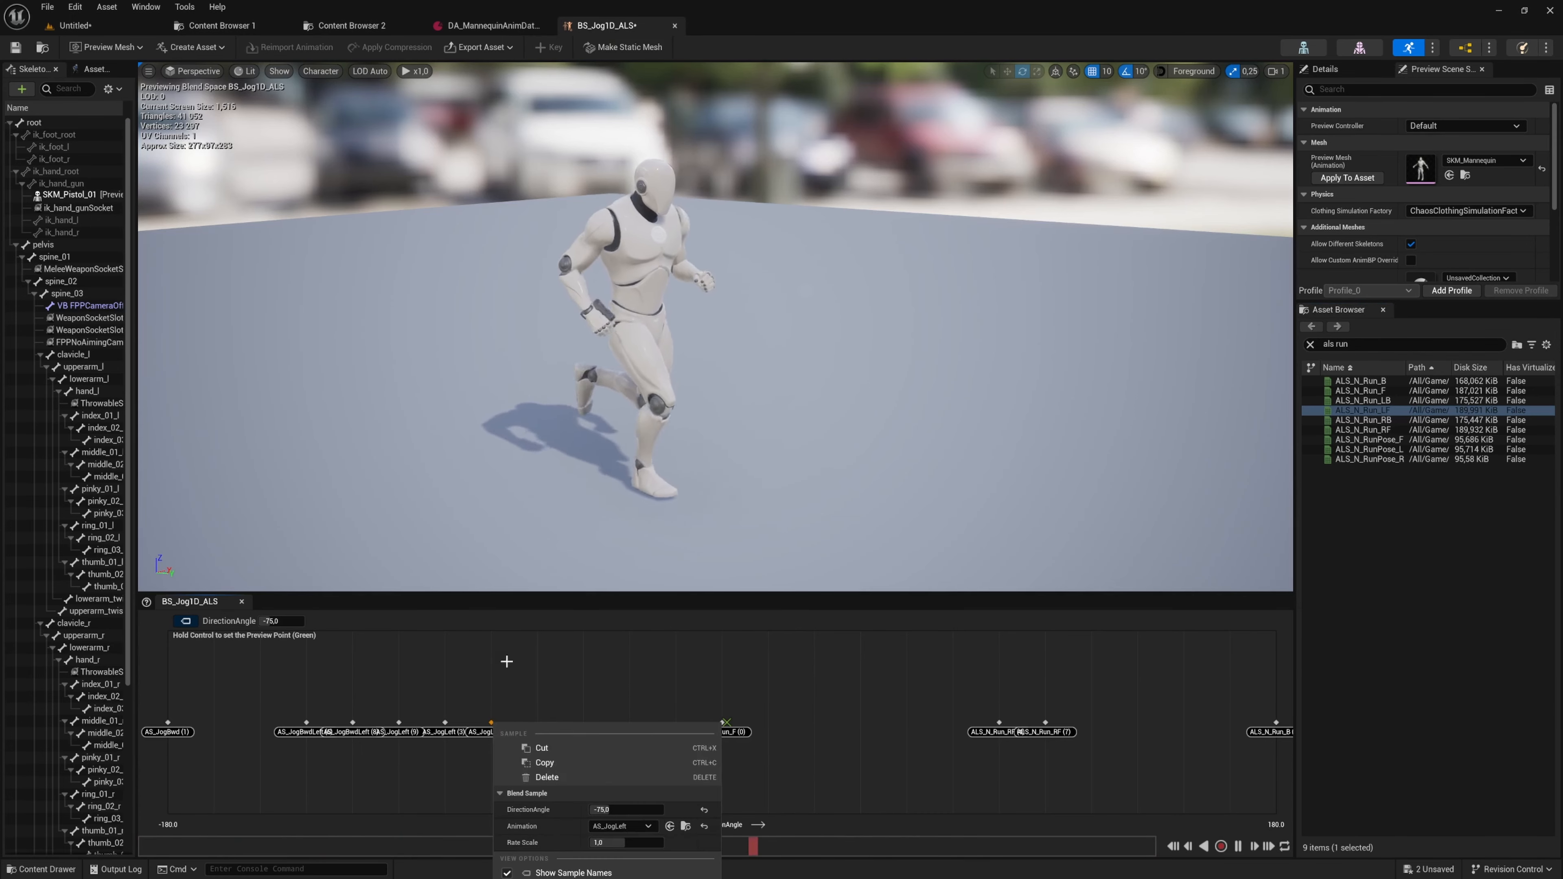
pyautogui.click(669, 826)
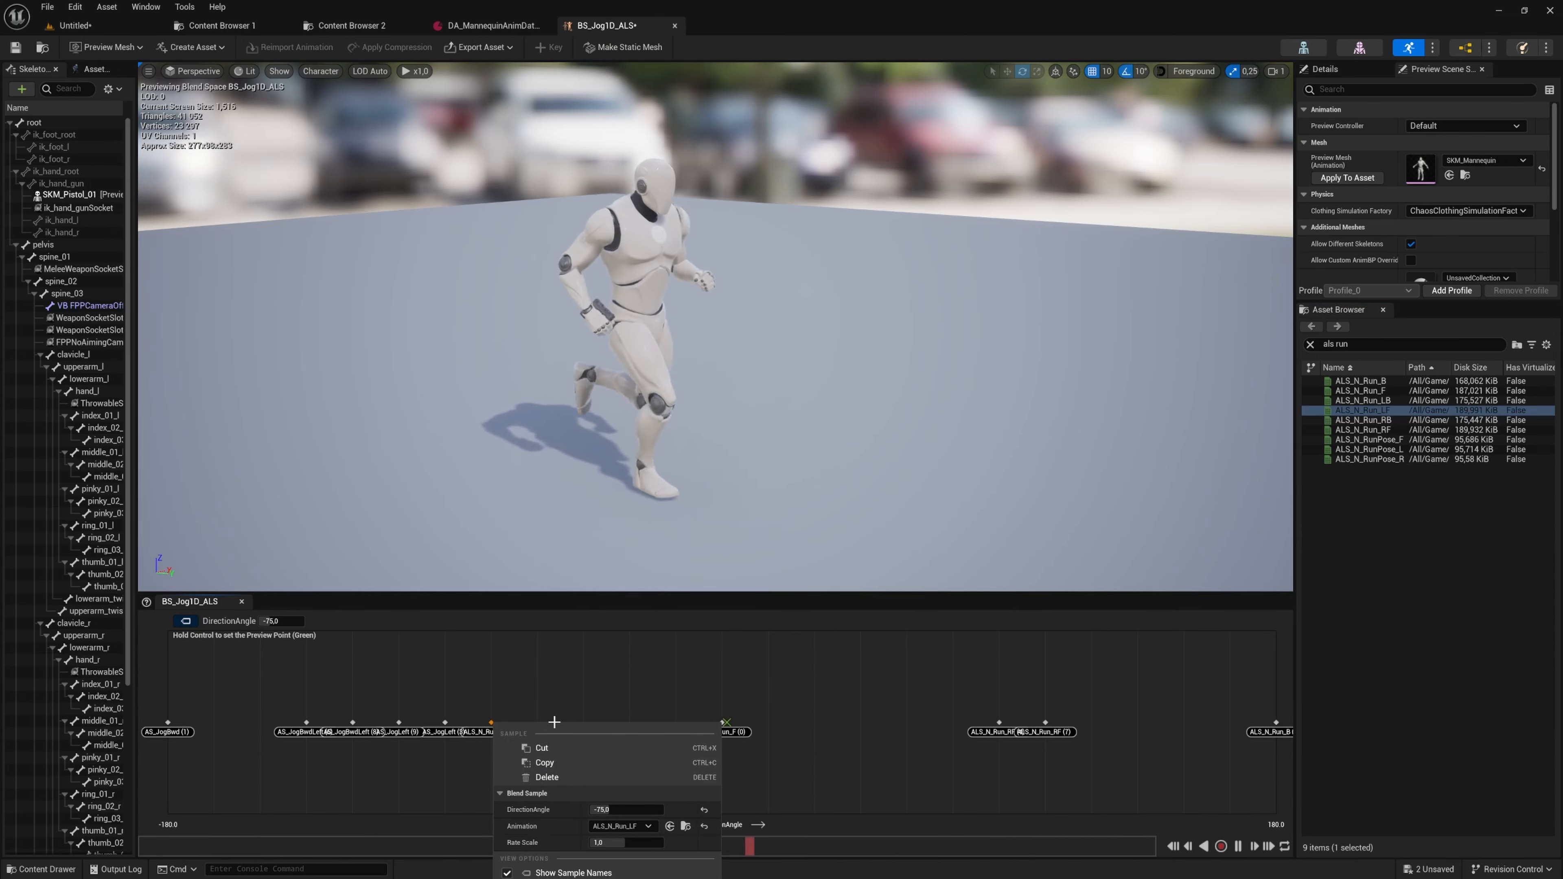
pyautogui.press('ctrl')
pyautogui.click(496, 691)
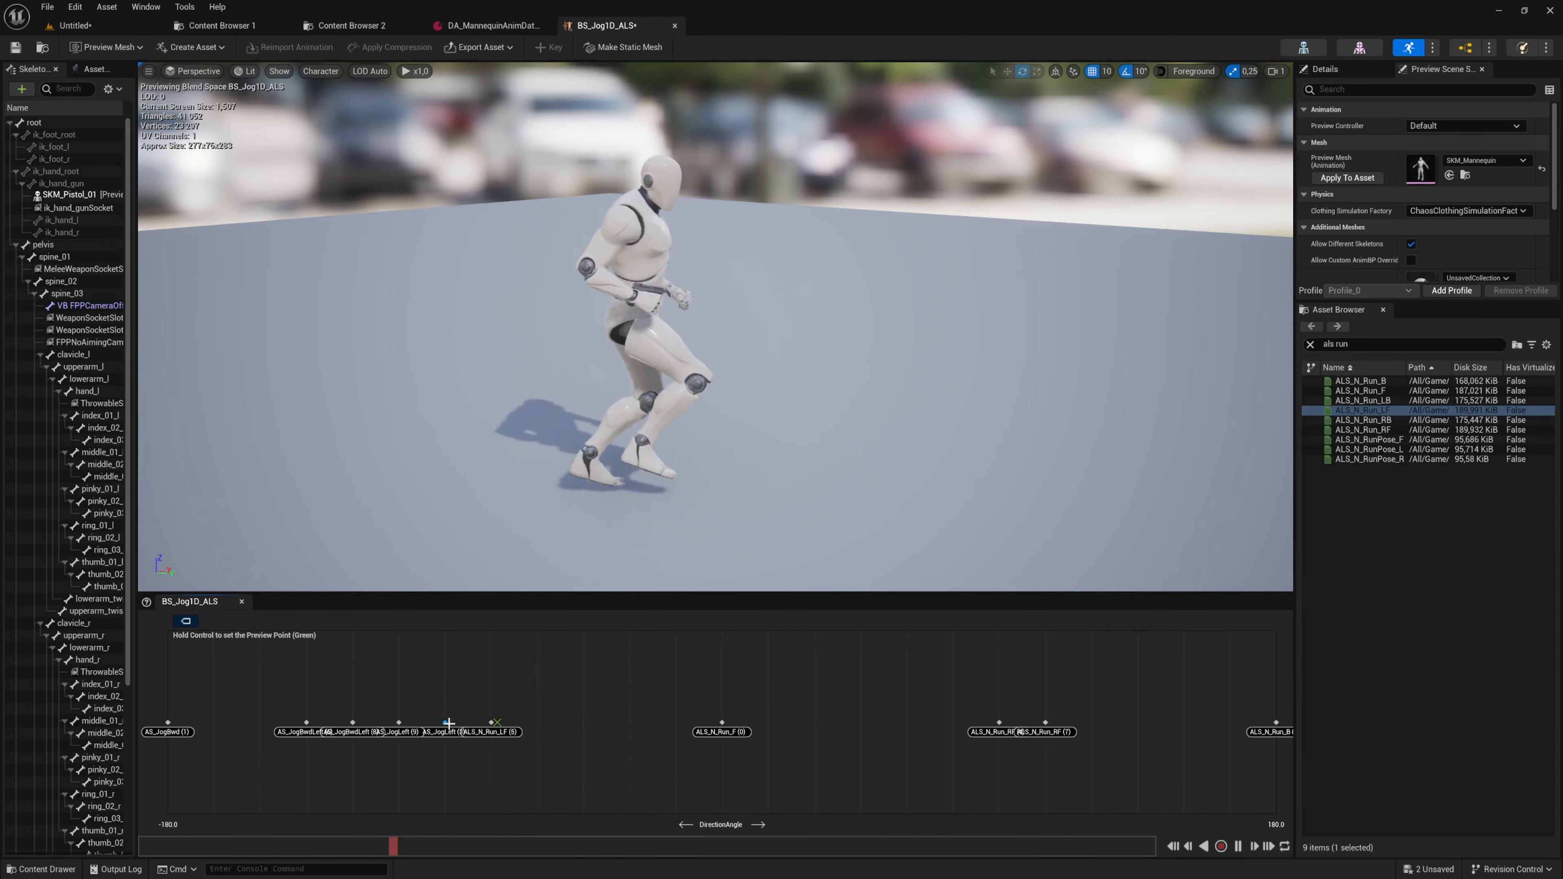
# - Assign ALS_N_Run_LF to the AS_JogLeft samples at DirectionAngle -90 and -105 as well
pyautogui.rightClick(446, 723)
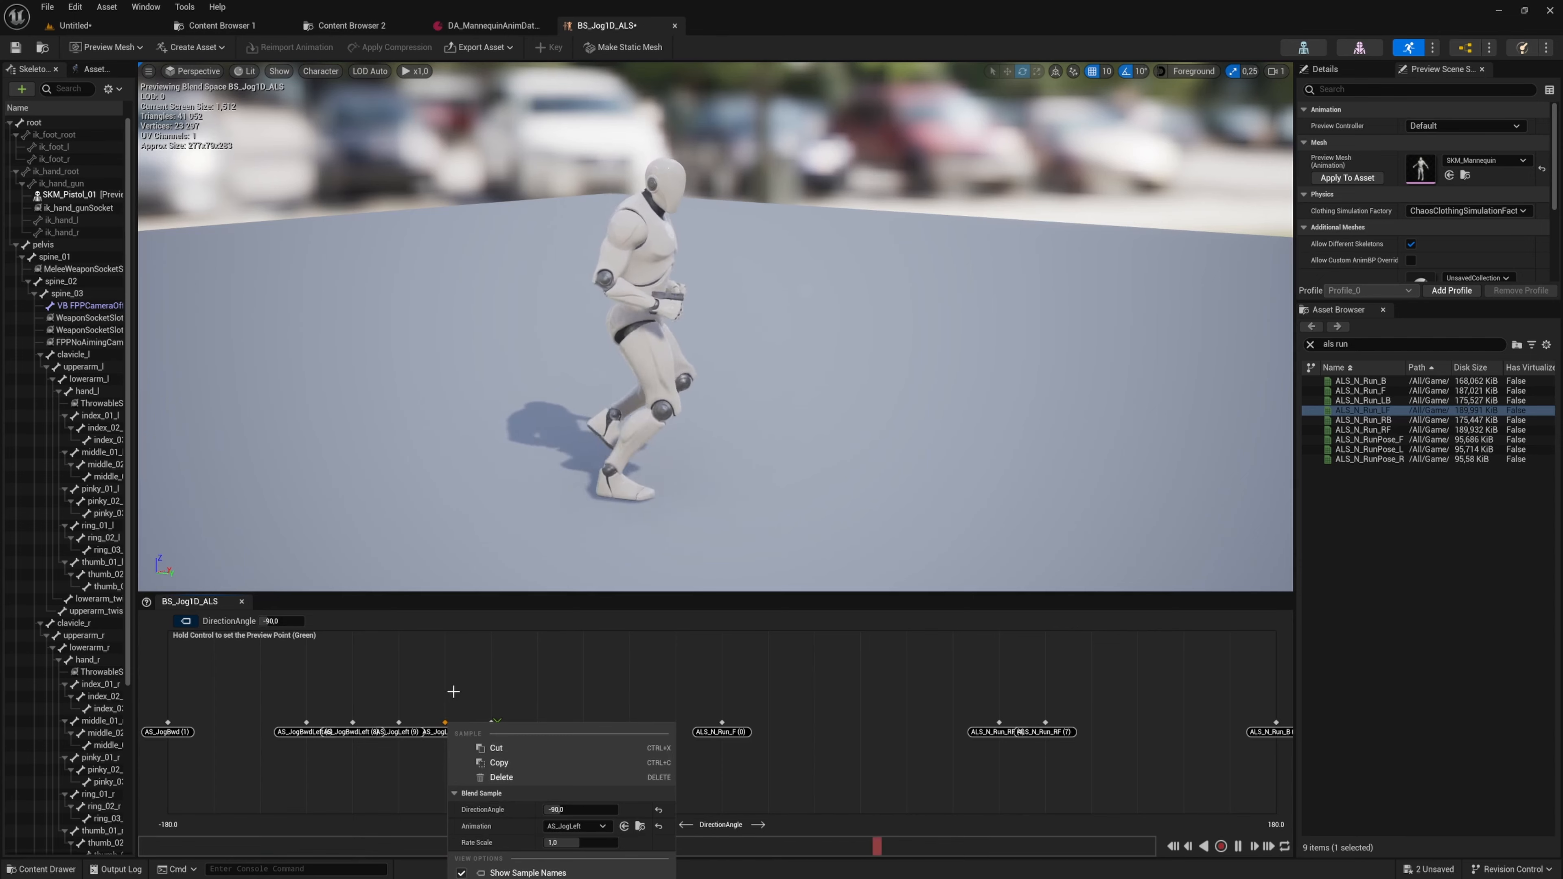
pyautogui.click(624, 826)
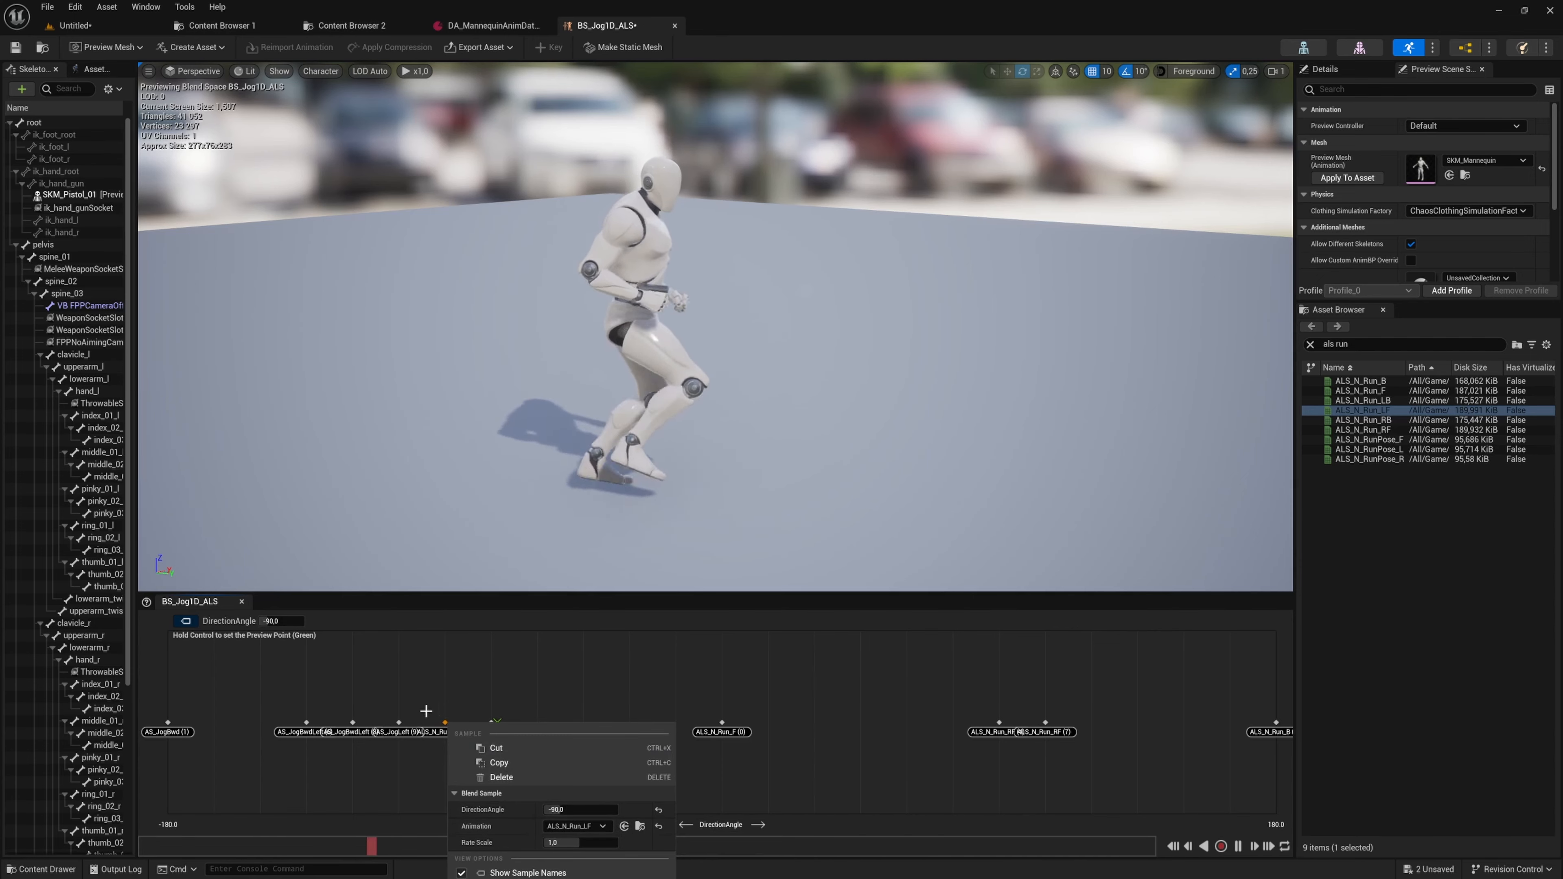
pyautogui.click(407, 709)
pyautogui.rightClick(398, 722)
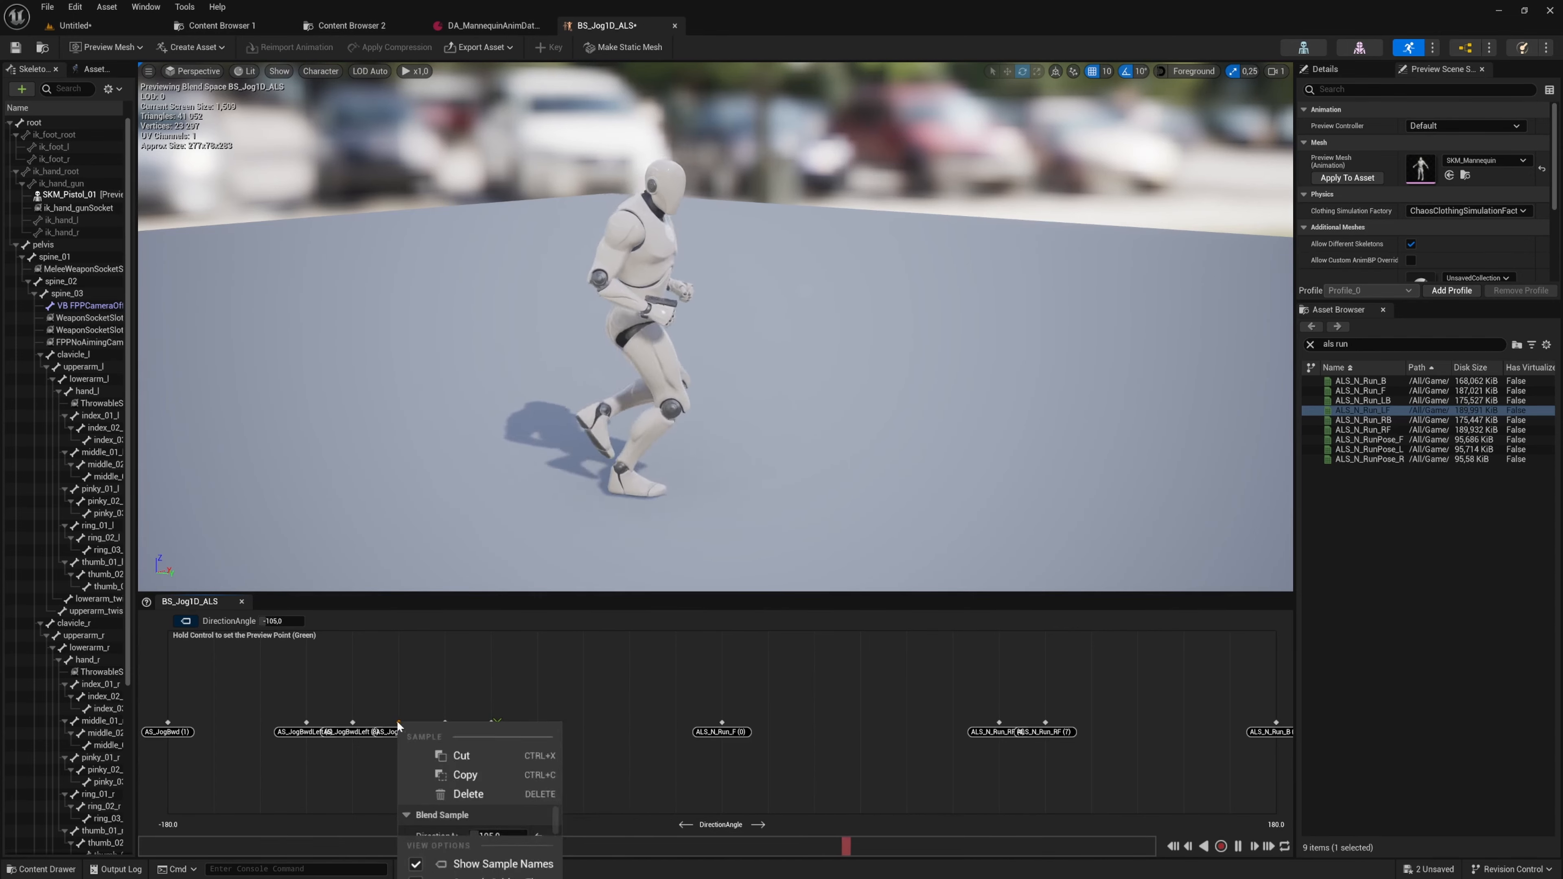
pyautogui.click(574, 826)
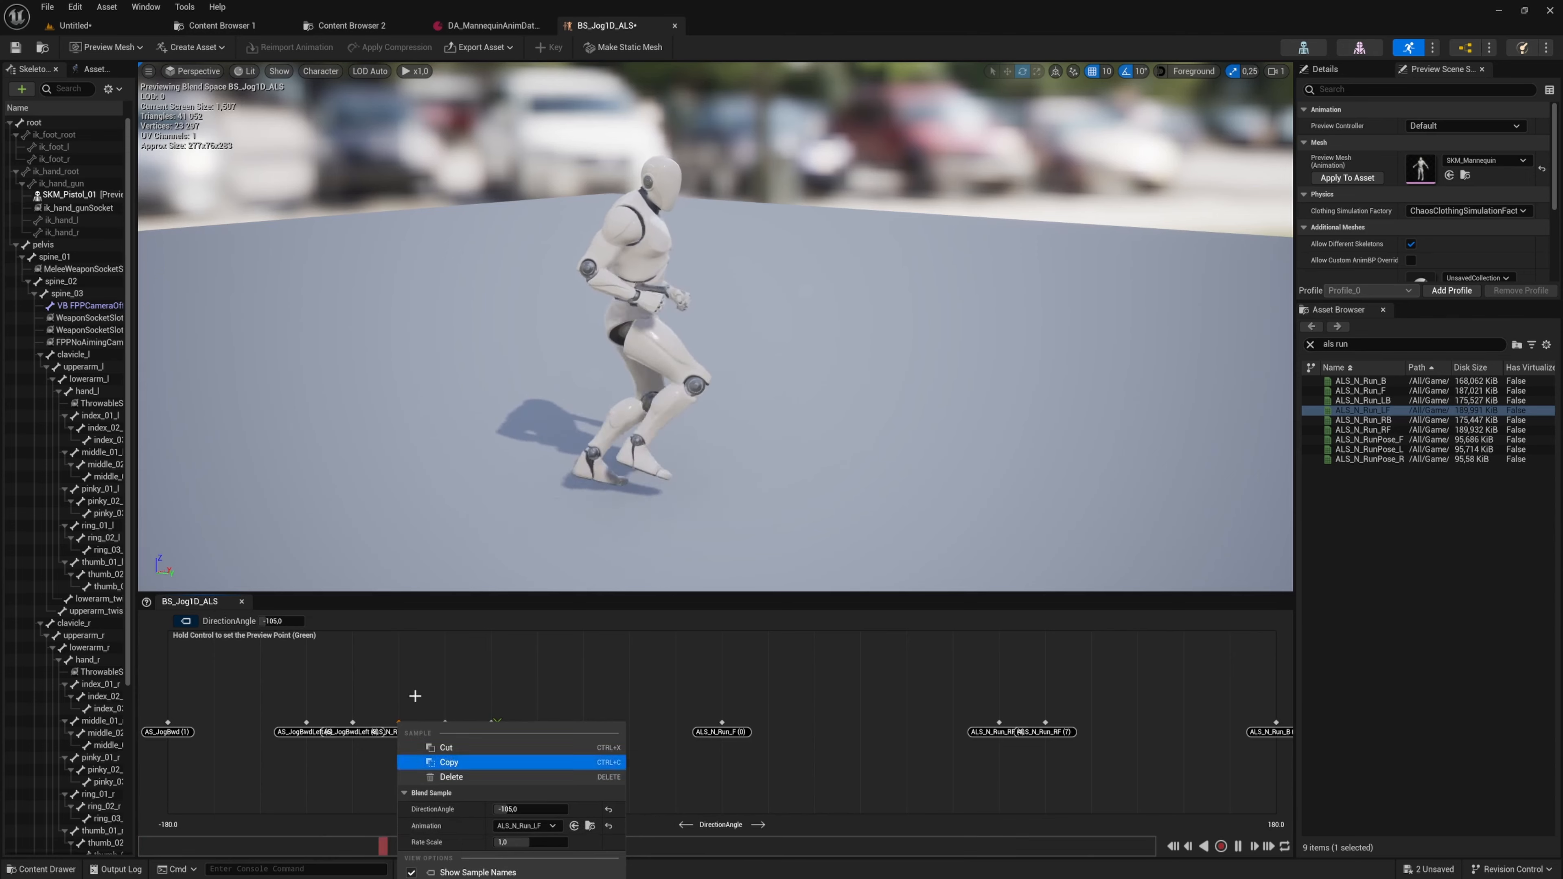
pyautogui.click(398, 698)
# - Delete the two AS_JogBwdLeft samples at DirectionAngle -120 and -135
pyautogui.rightClick(352, 723)
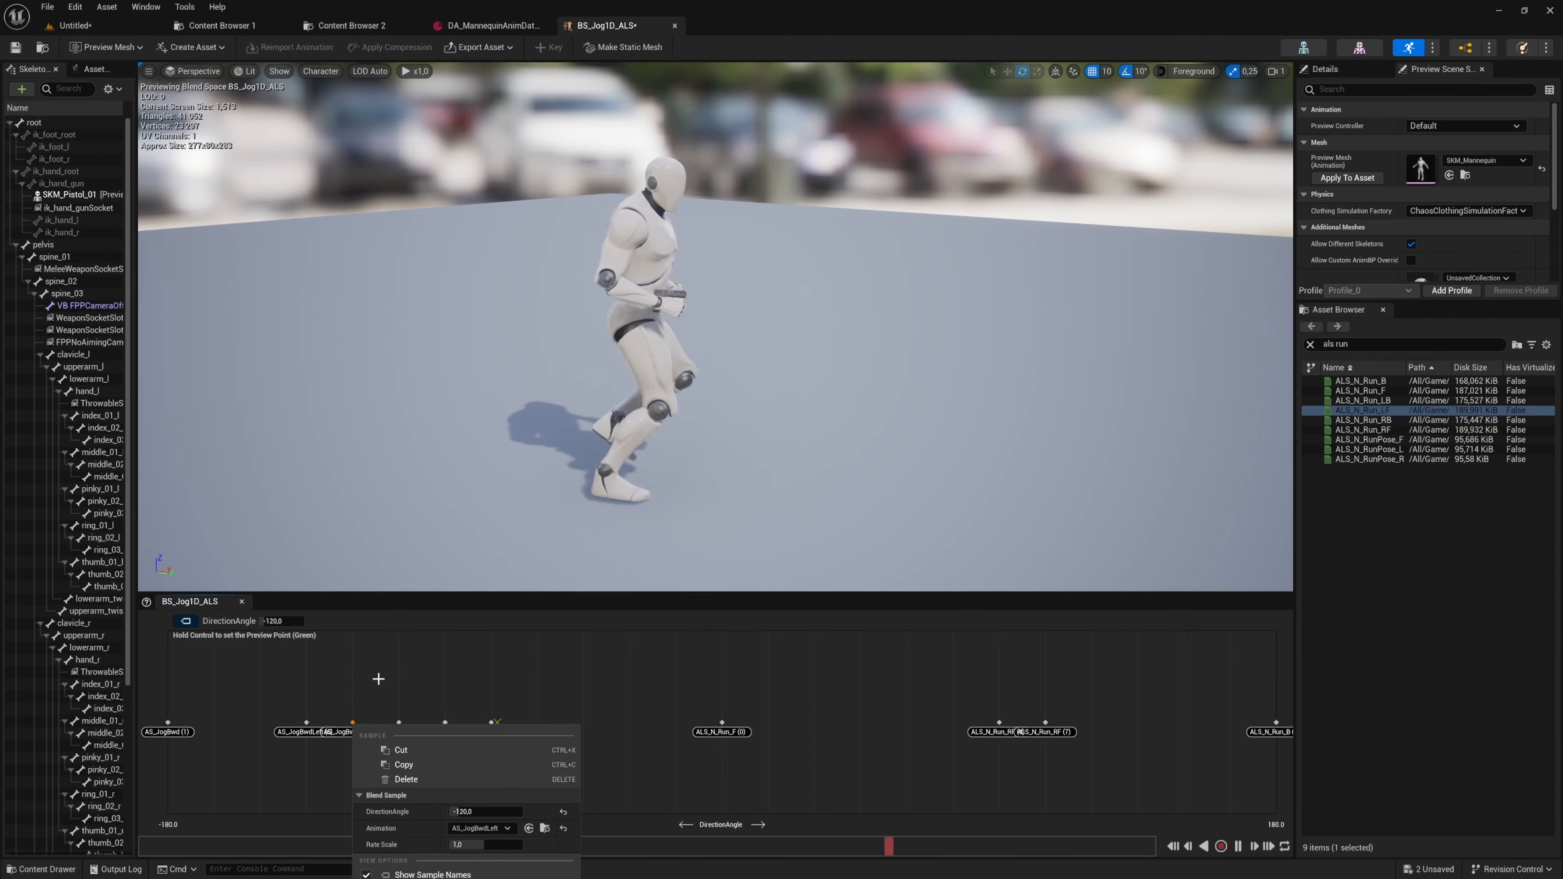
pyautogui.click(399, 778)
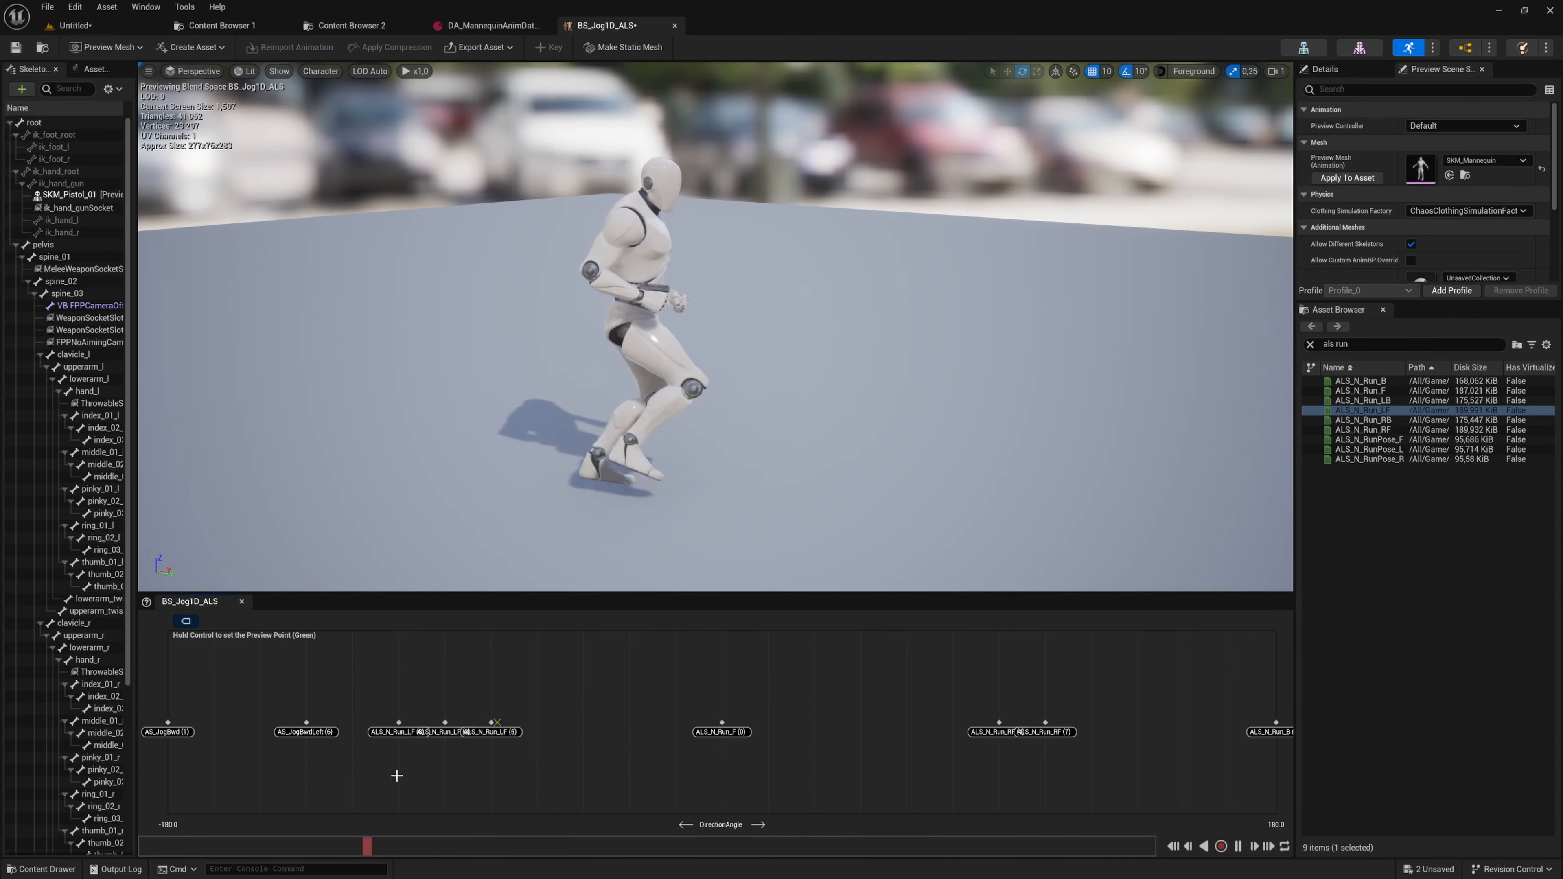
pyautogui.rightClick(310, 720)
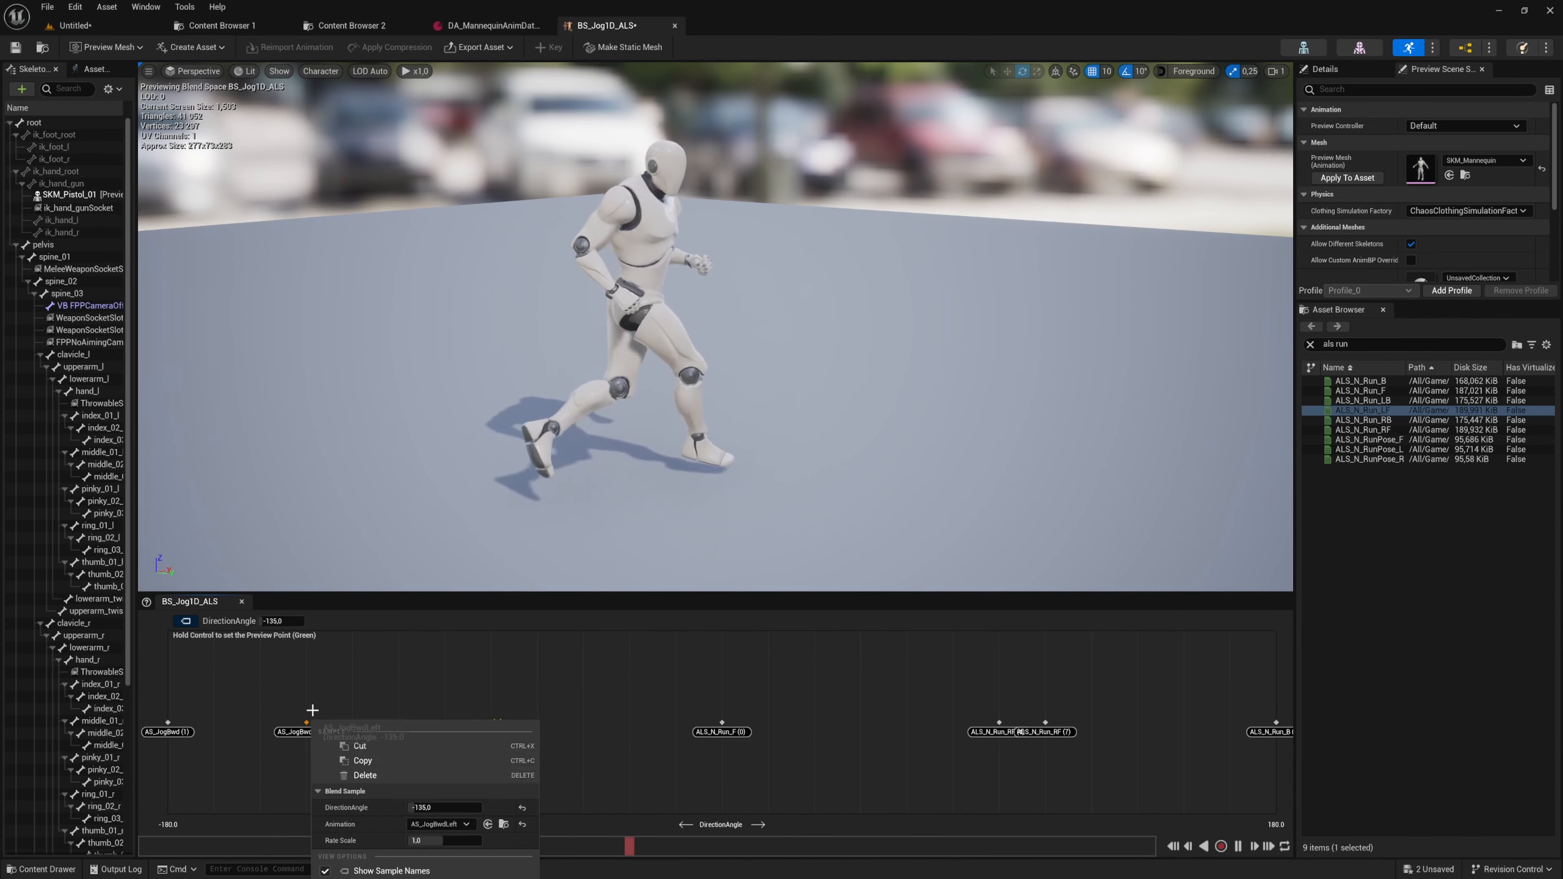
pyautogui.click(426, 779)
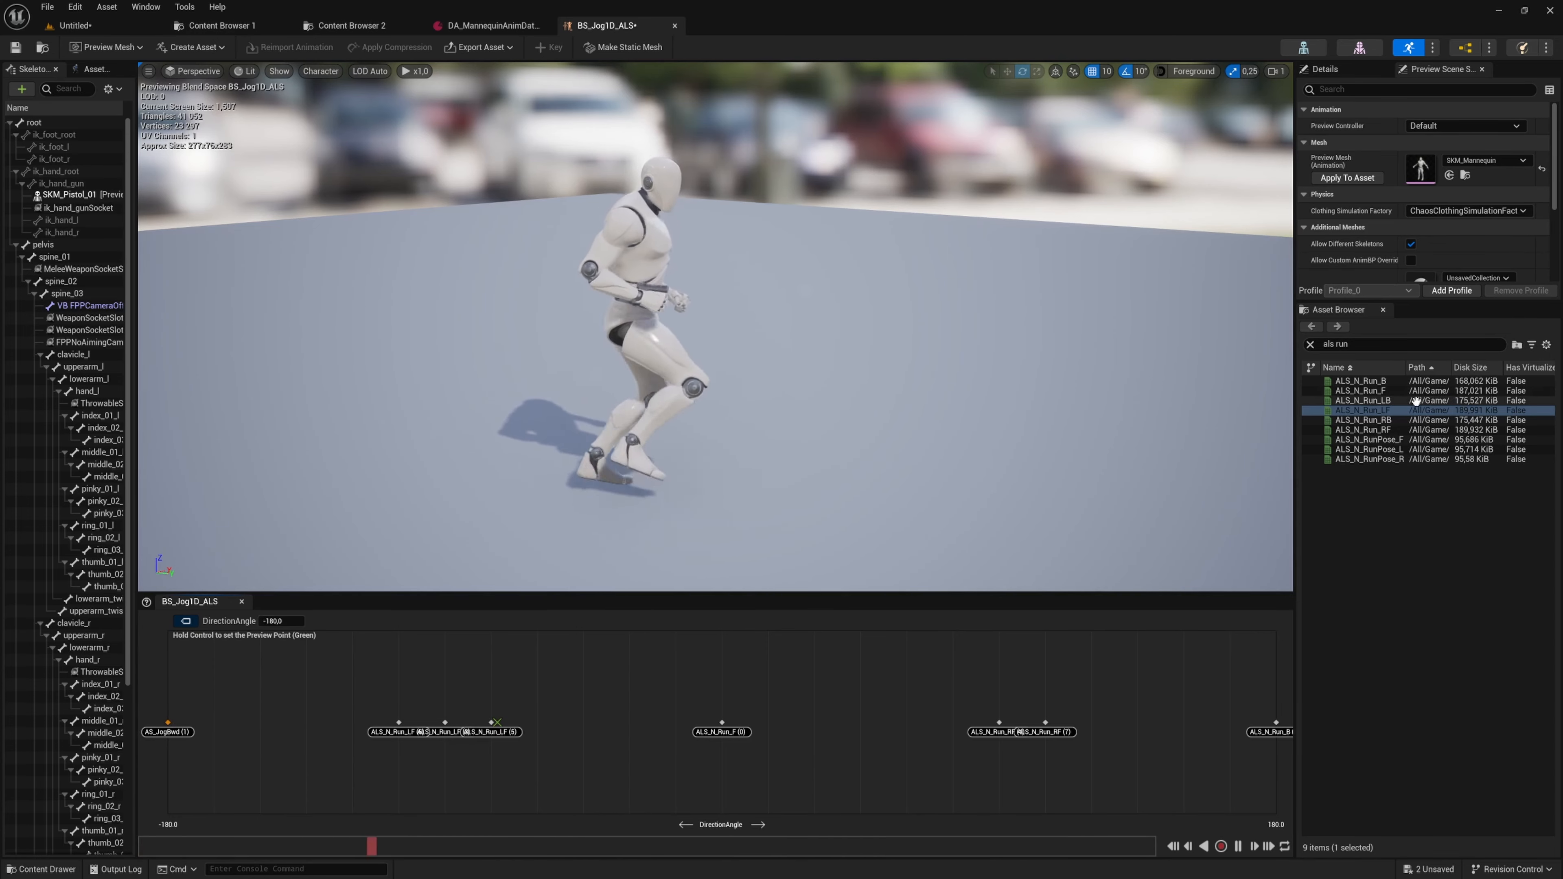
# - Assign the ALS_N_Run_B animation to the AS_JogBwd sample at DirectionAngle -180 and save the blend space
pyautogui.click(1401, 380)
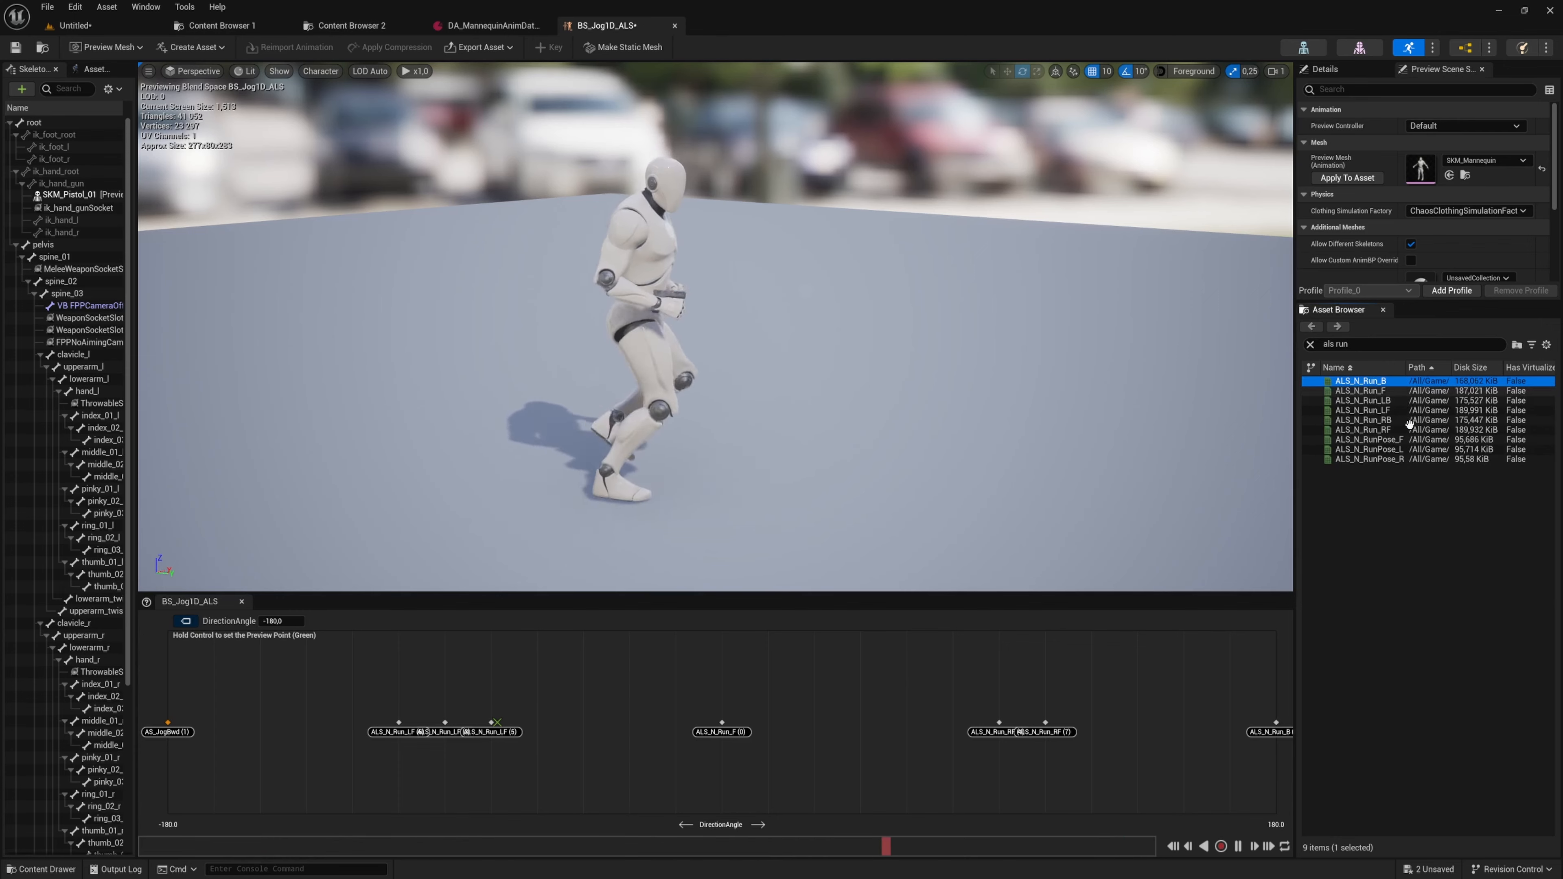
pyautogui.hotkey('ctrl', 'b')
pyautogui.click(594, 25)
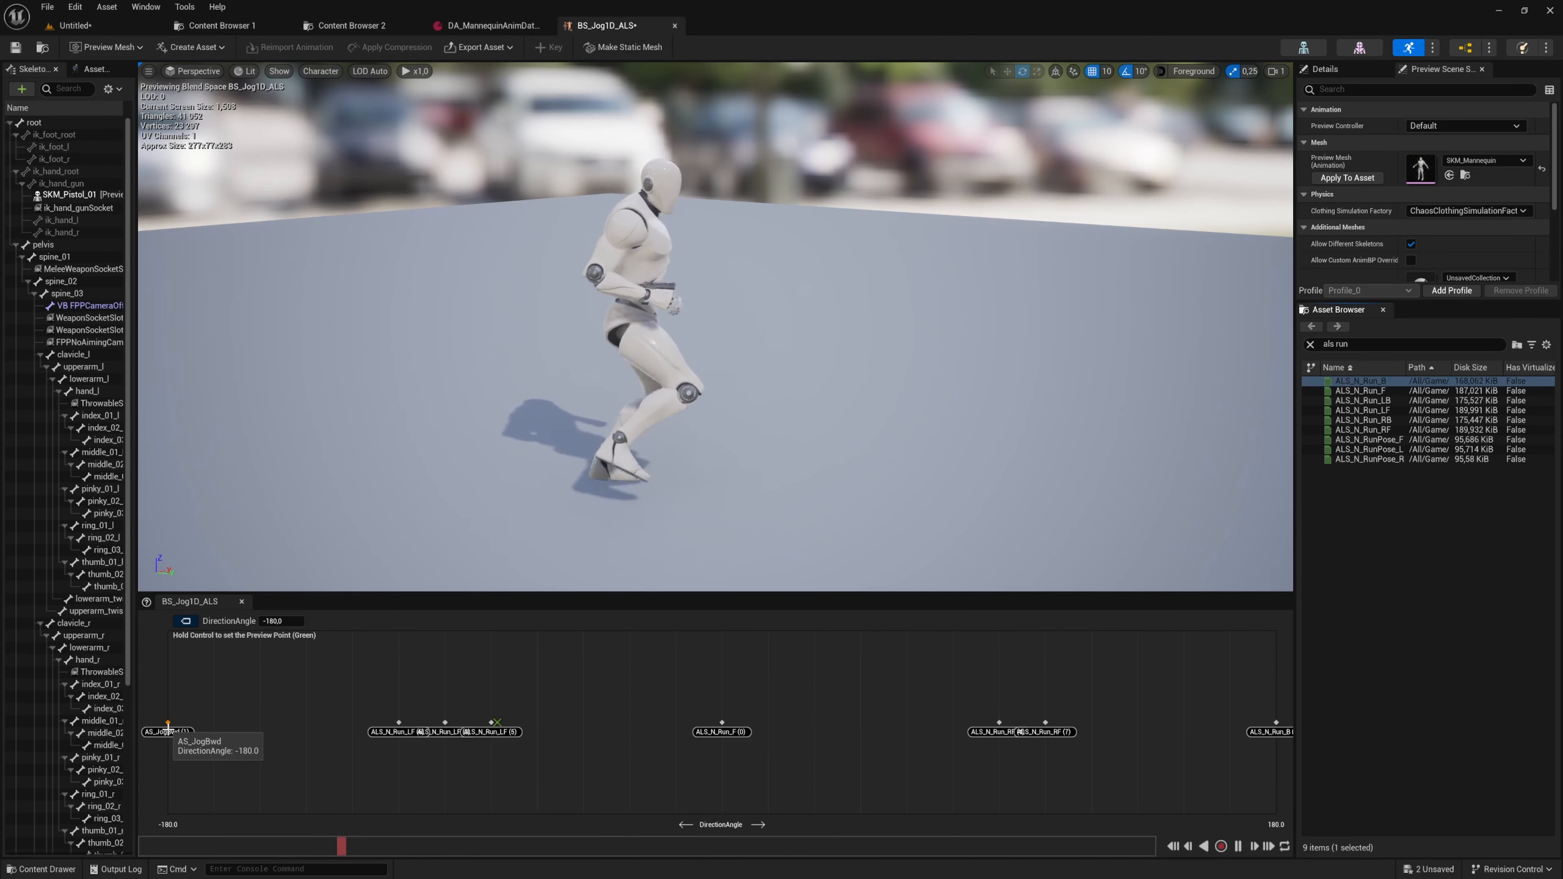
pyautogui.rightClick(169, 723)
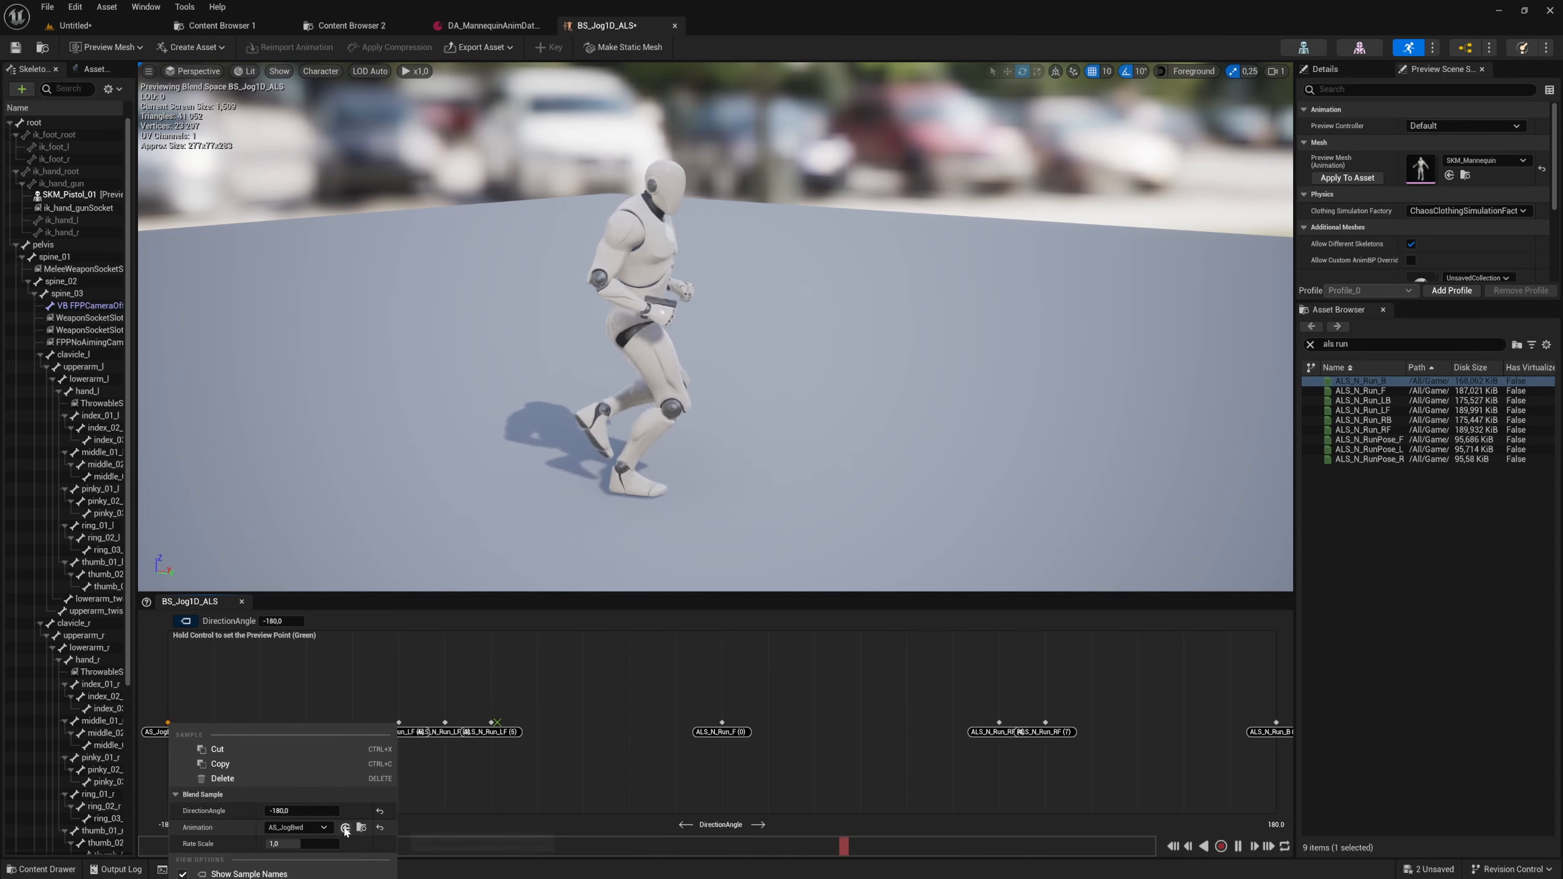
pyautogui.click(345, 828)
pyautogui.click(594, 696)
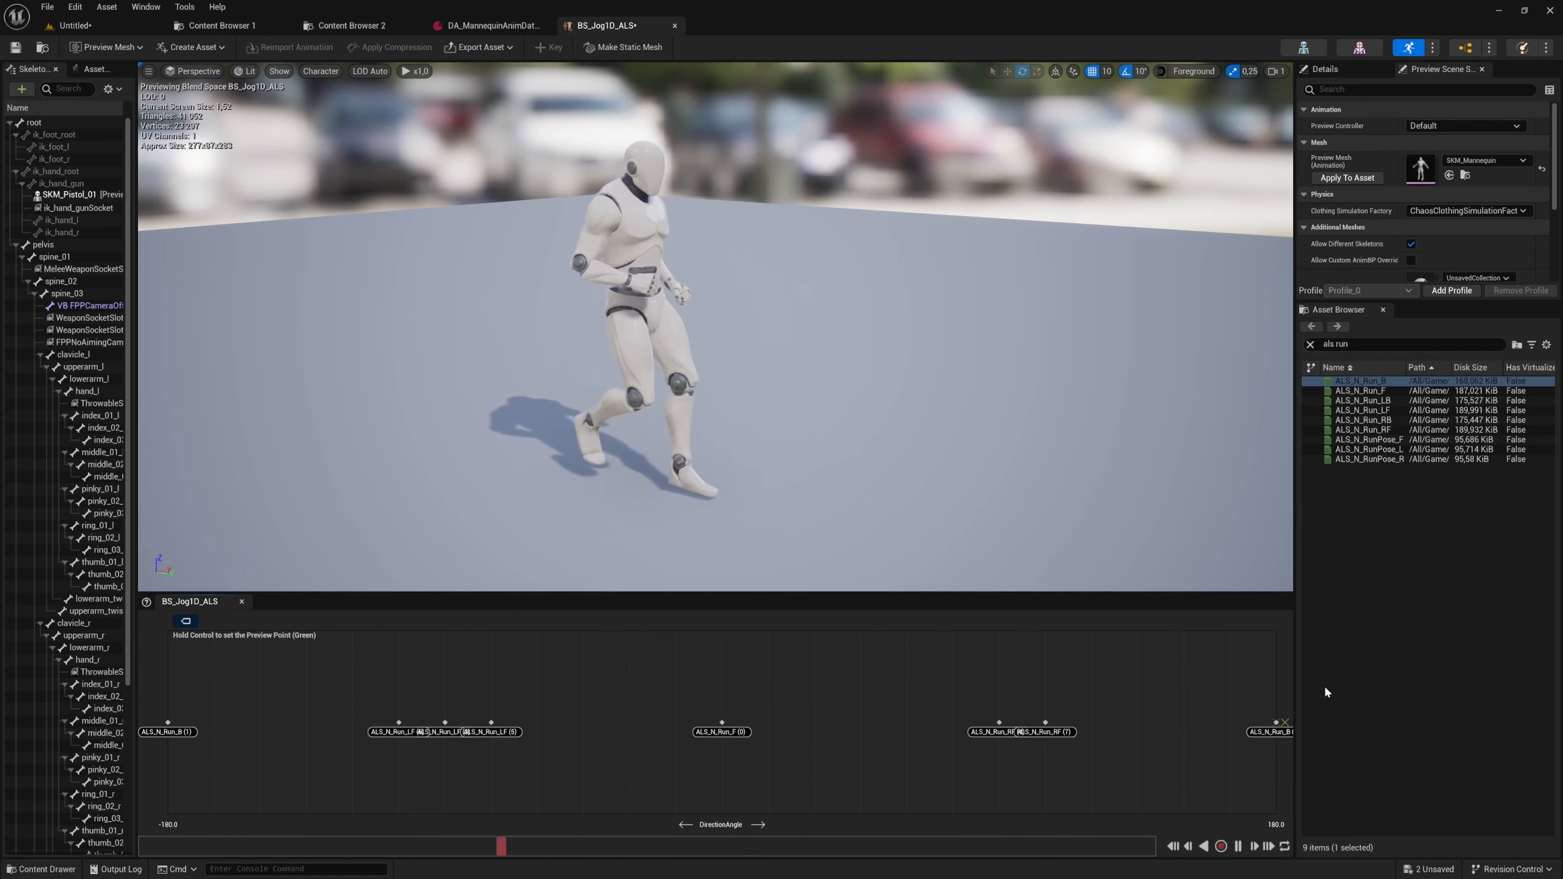
pyautogui.hotkey('ctrl', 's')
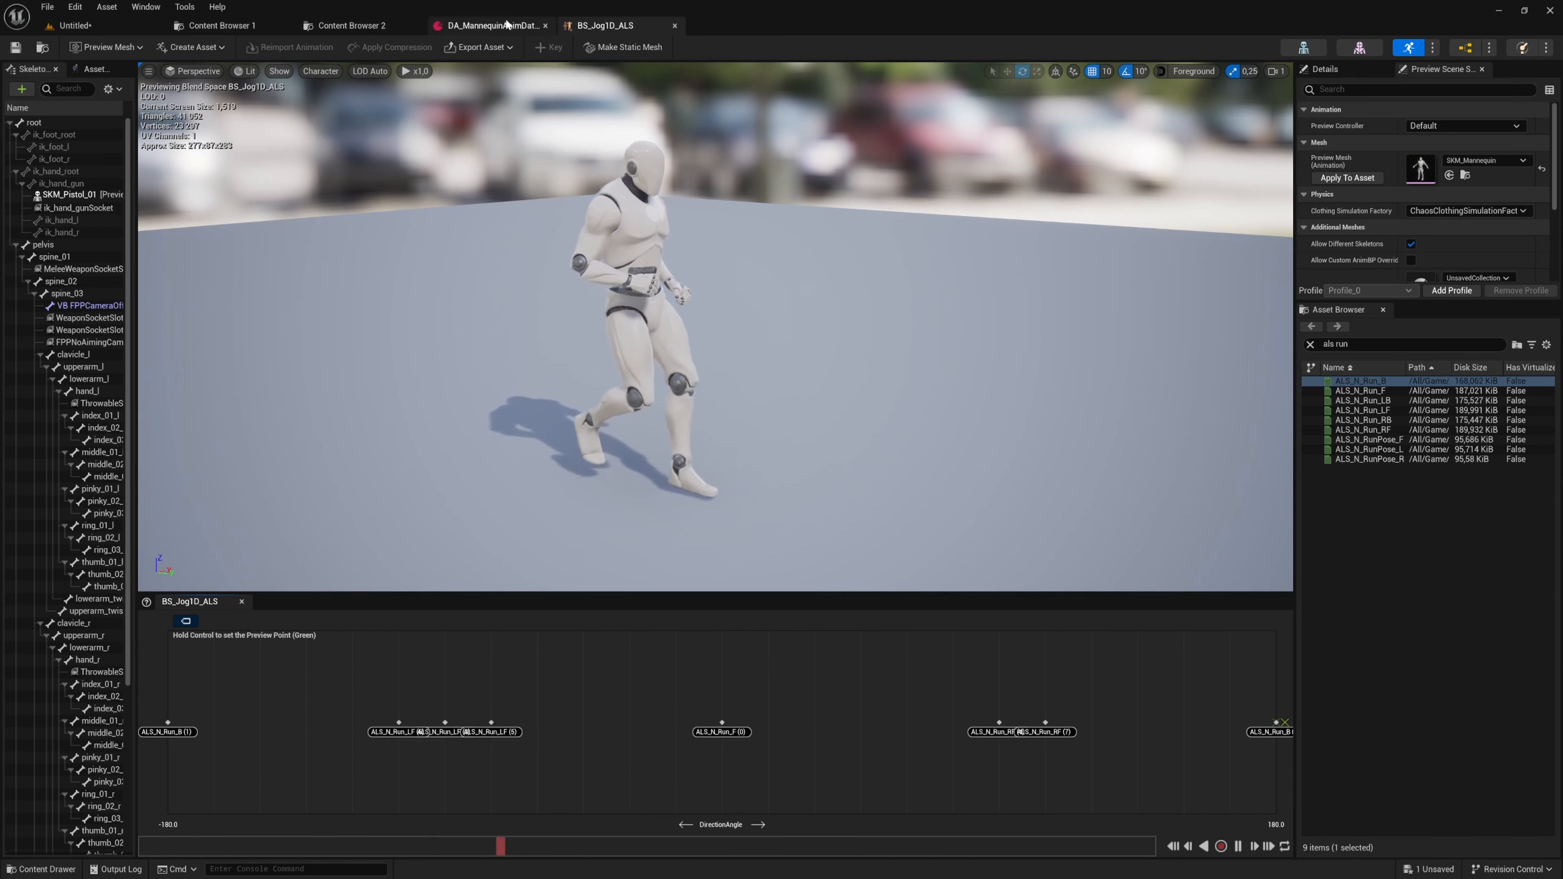
# - In the mannequin animation data asset, set the Unarmed entry of Jog Per Weapon Grip to BS_Jog1D_ALS
pyautogui.click(486, 25)
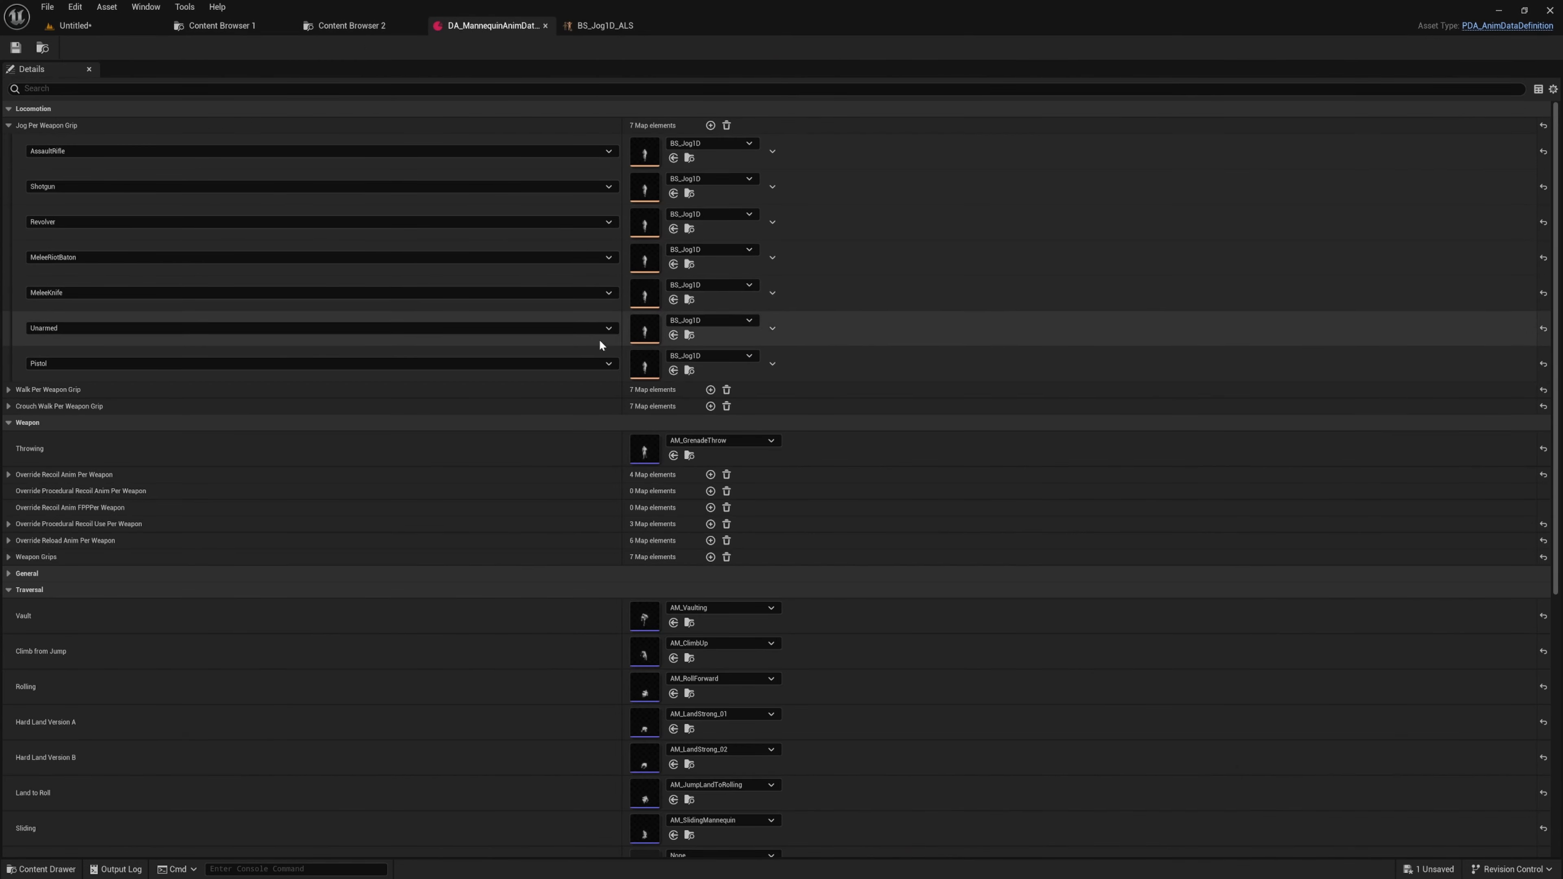
pyautogui.click(732, 321)
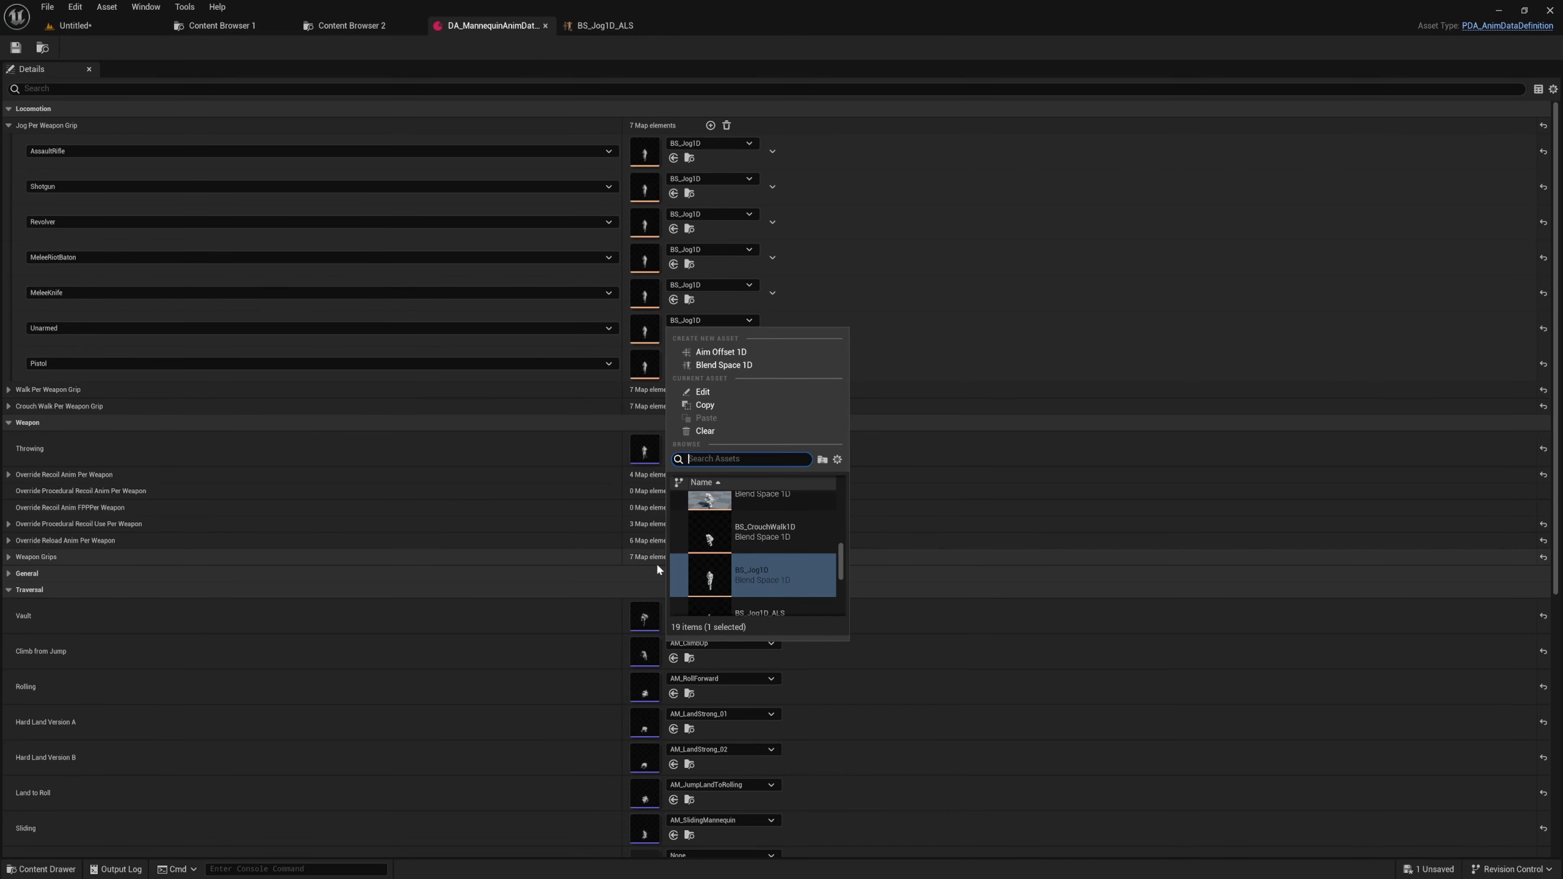
pyautogui.scroll(-1, 801, 546)
pyautogui.click(781, 561)
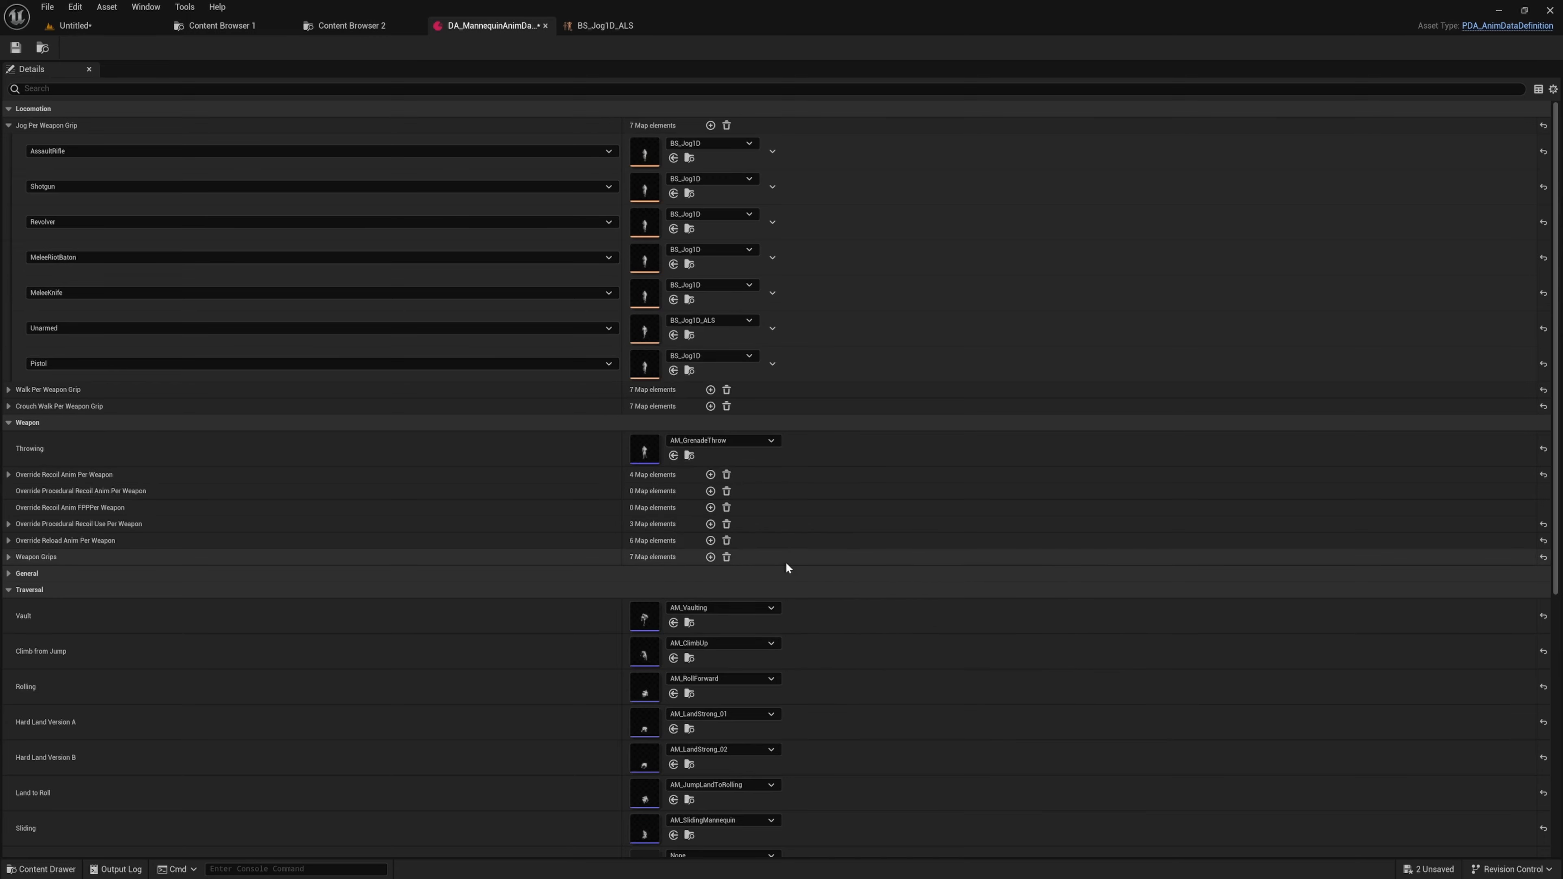
pyautogui.moveTo(483, 425); pyautogui.dragTo(309, 363, button='right')
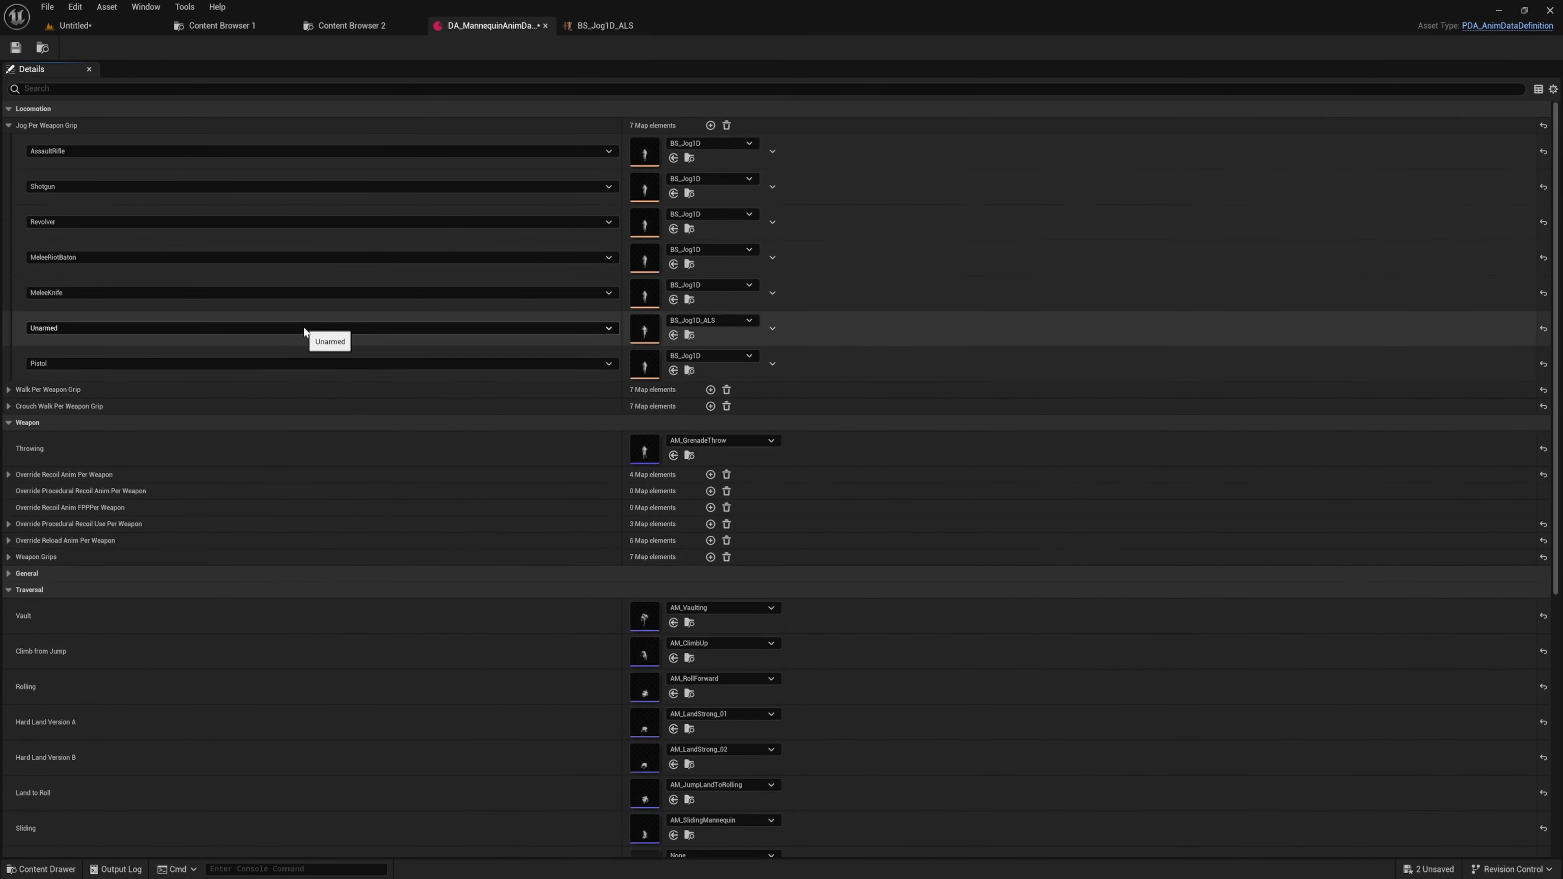
# - Filter the data asset's properties for "jog" and make sure JogOverrideEnabled is off for the Unarmed weapon grip
pyautogui.moveTo(455, 486); pyautogui.dragTo(426, 330, button='right')
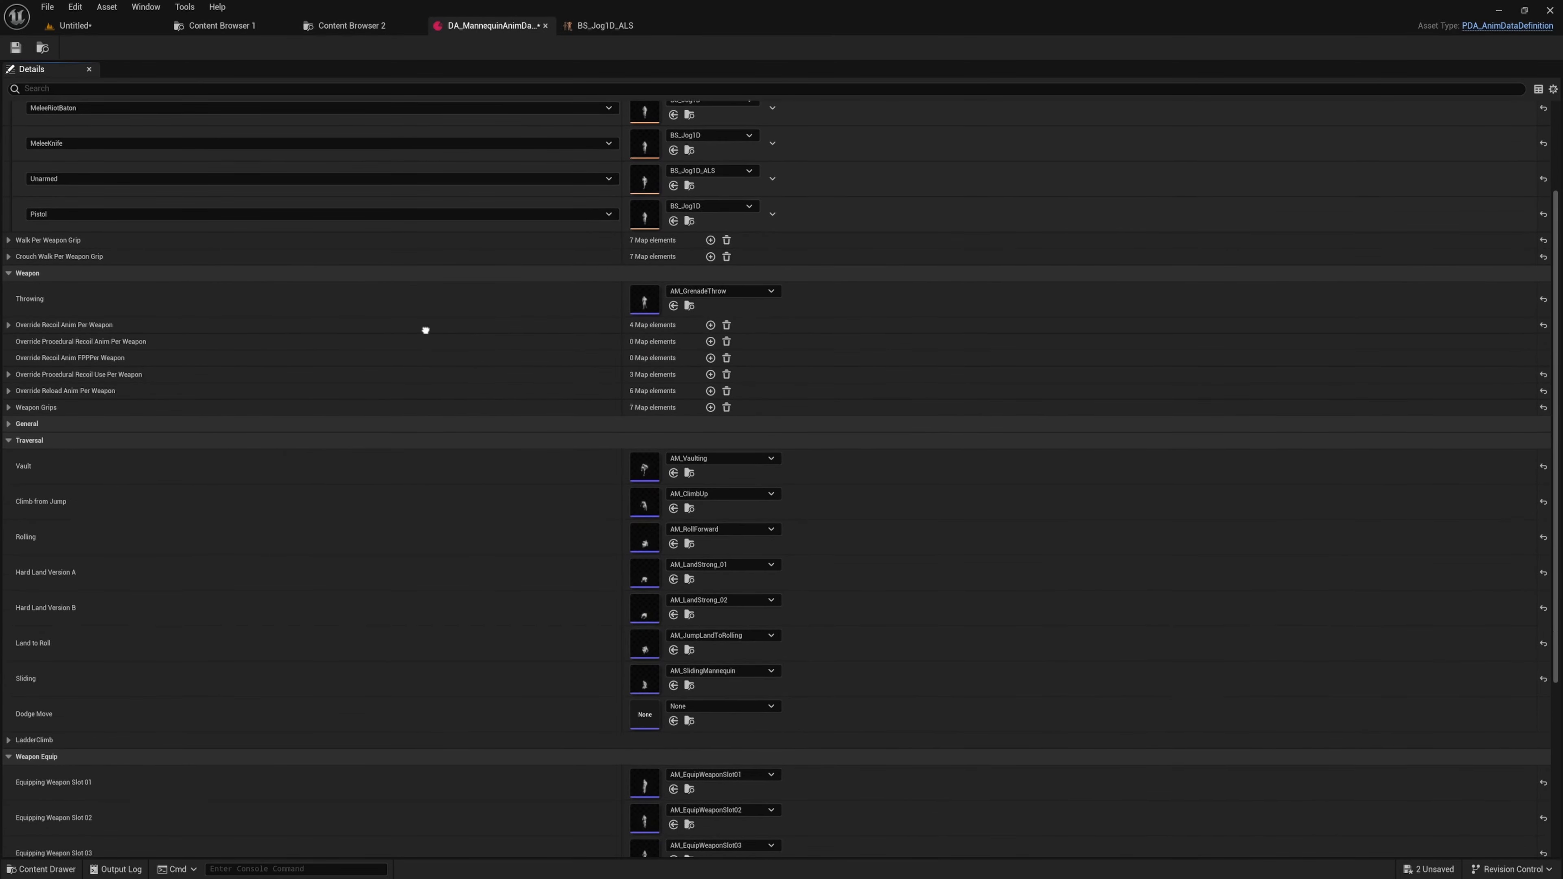
pyautogui.click(380, 407)
pyautogui.click(18, 513)
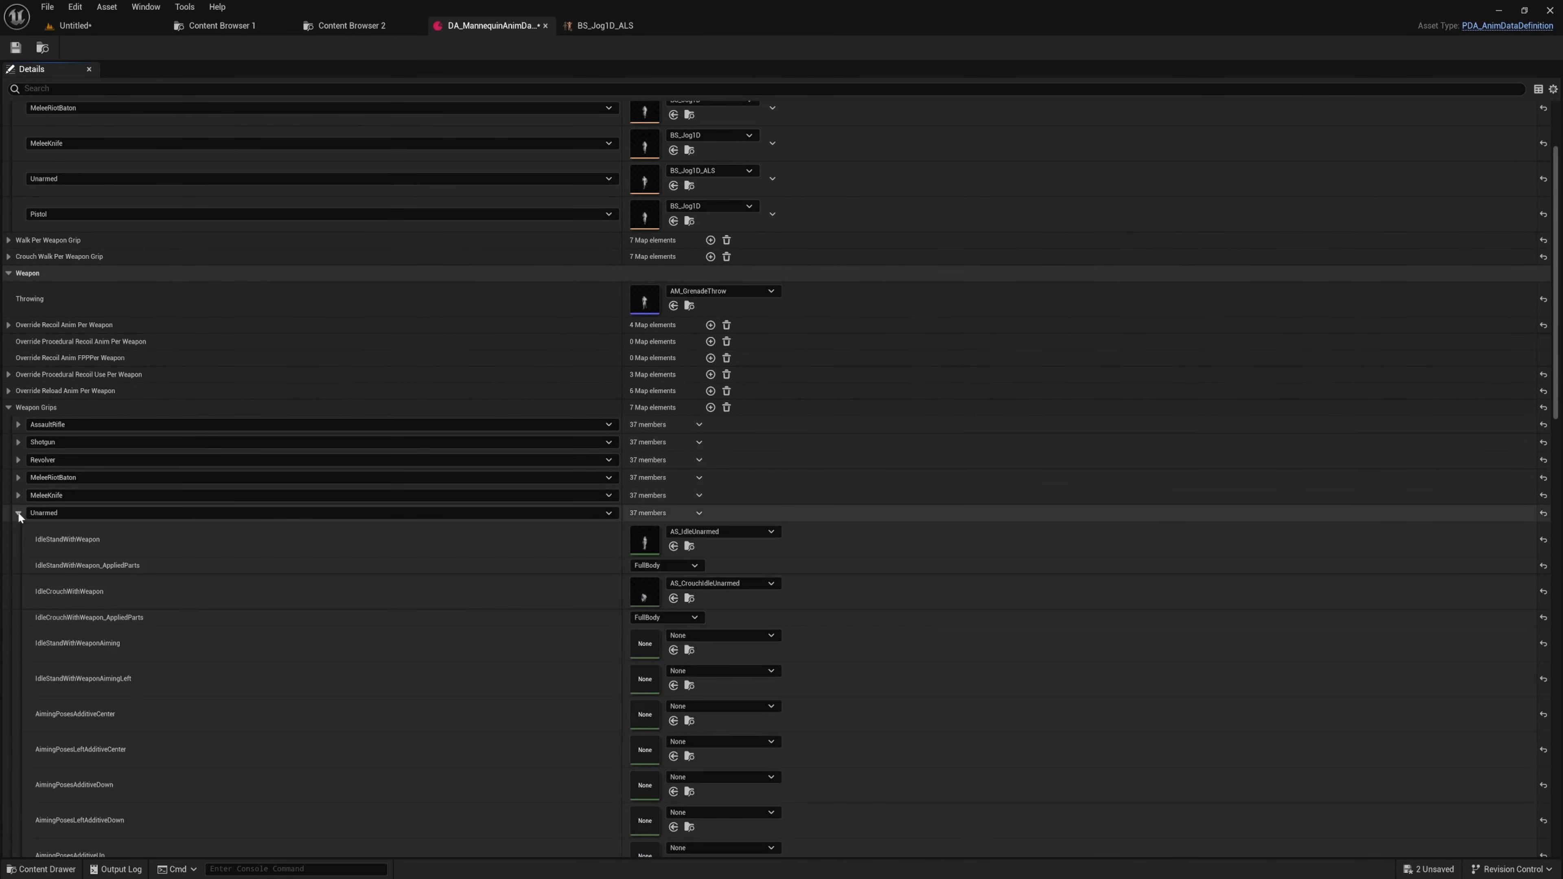
pyautogui.moveTo(324, 638); pyautogui.dragTo(316, 194, button='right')
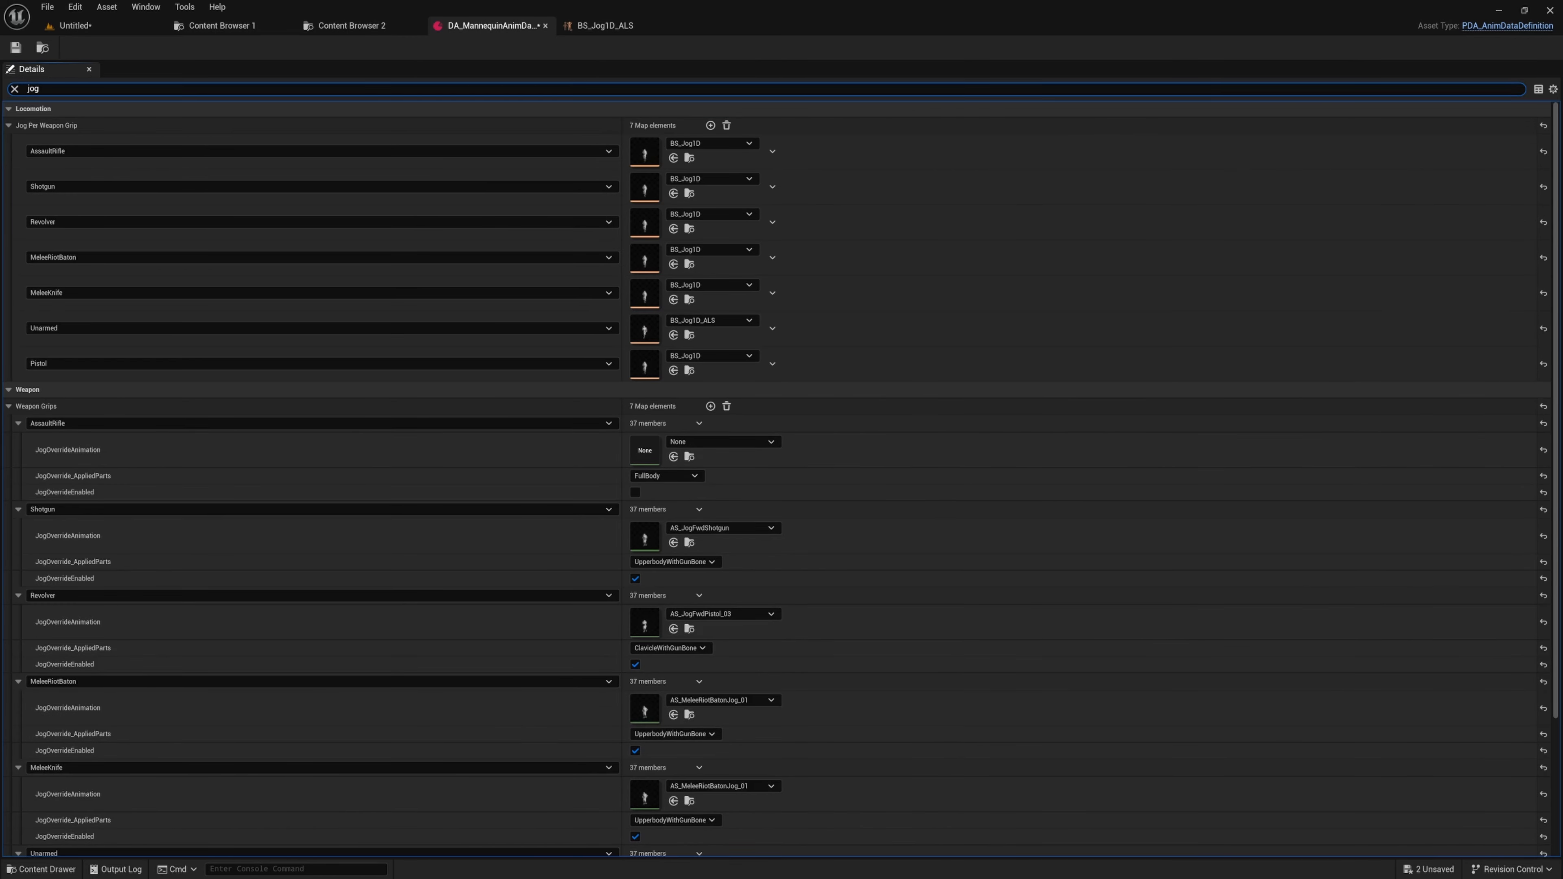
pyautogui.scroll(-2, 445, 572)
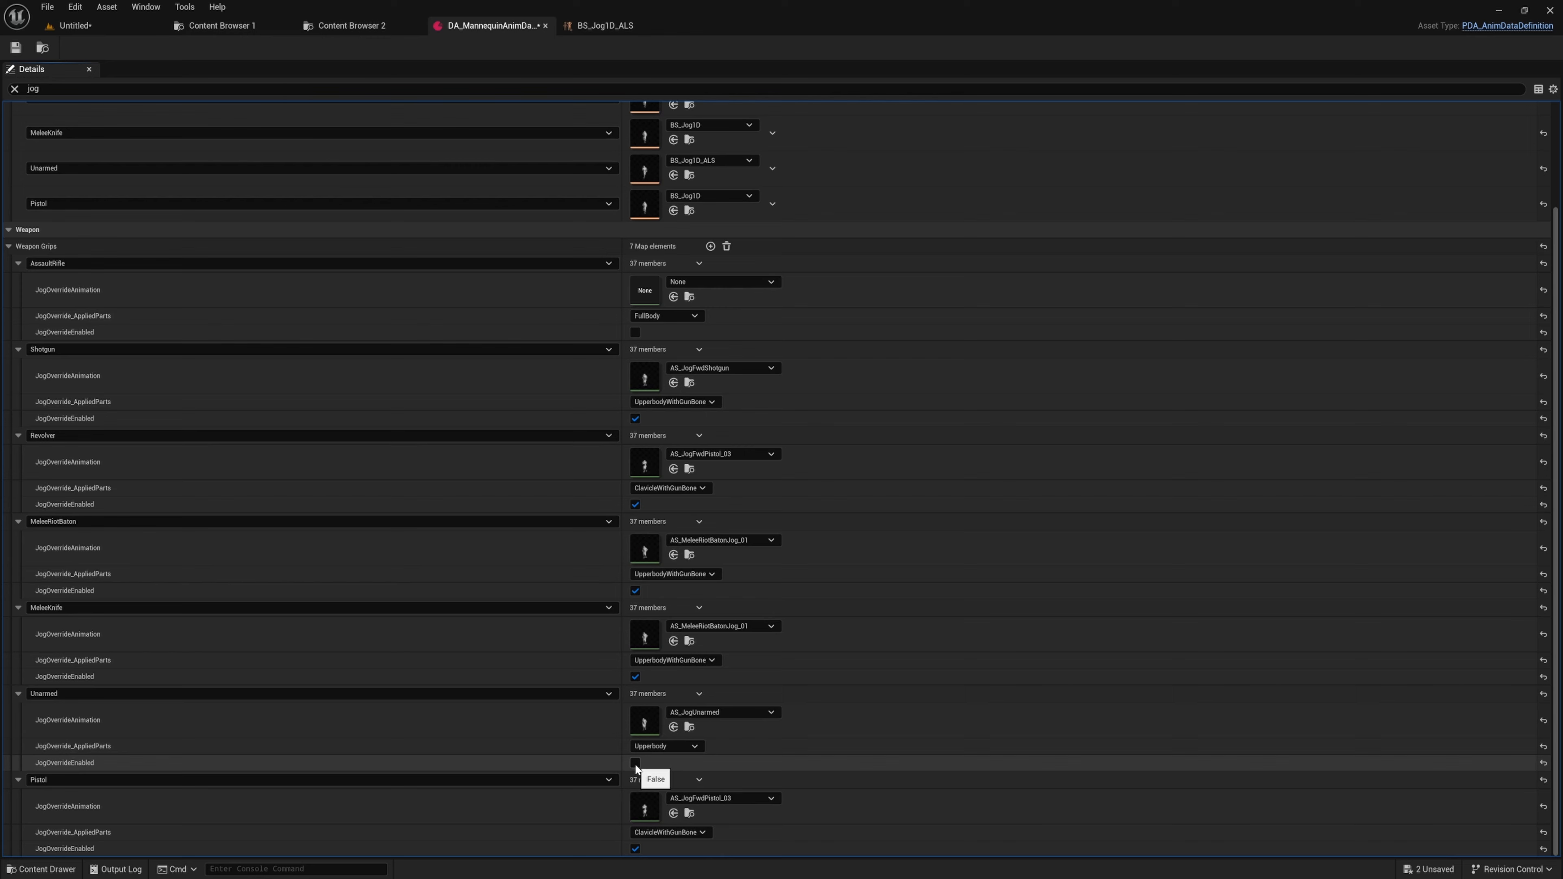
pyautogui.scroll(1, 514, 723)
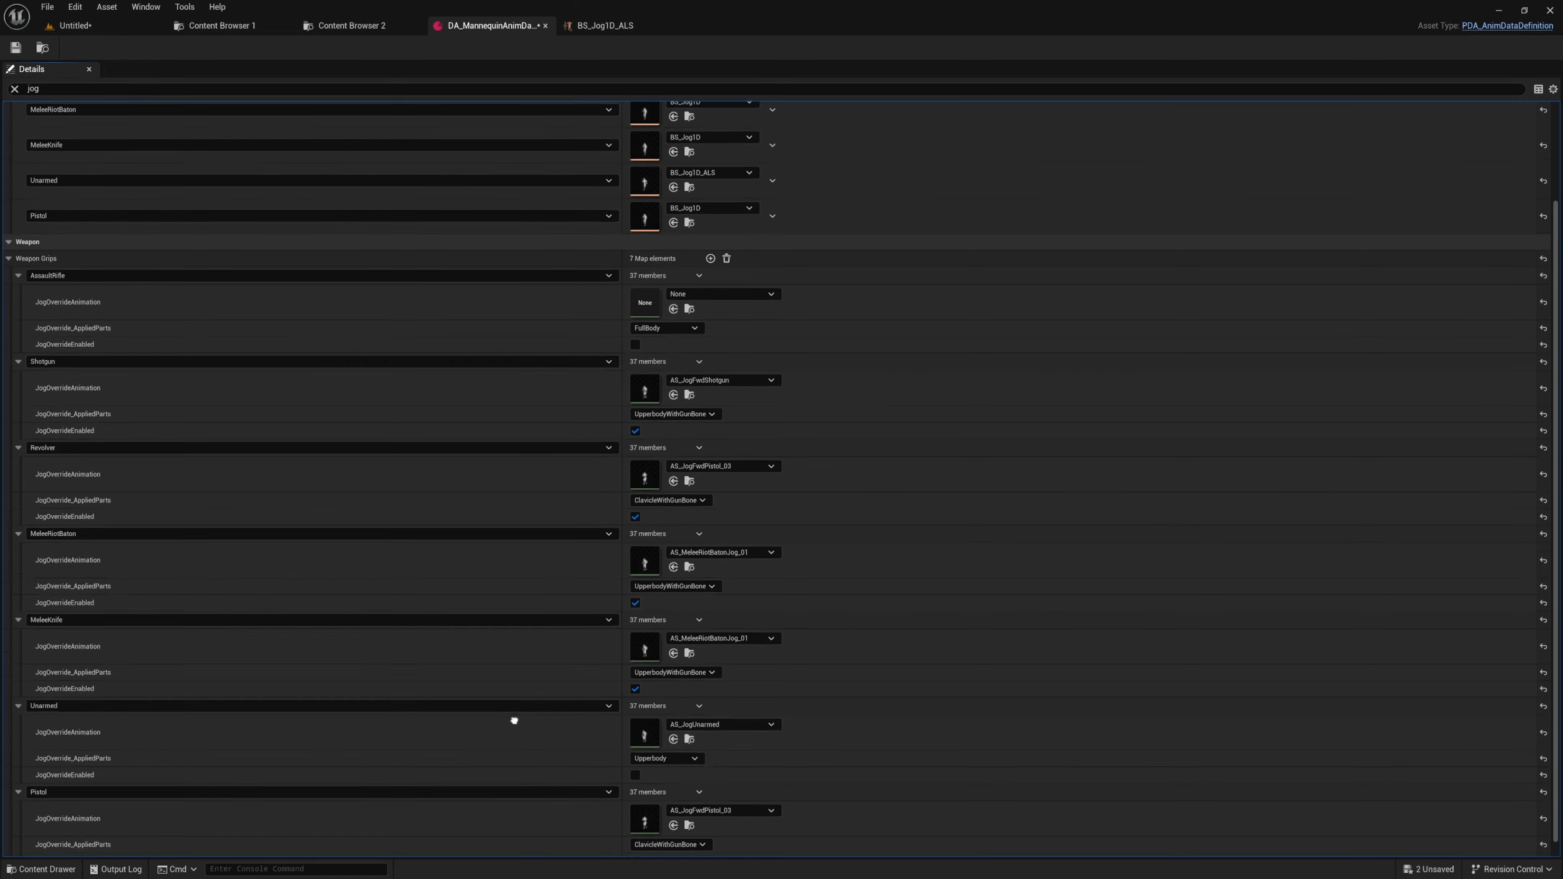
# - Save the animation data asset and start a play test in the Untitled level
pyautogui.hotkey('ctrl', 's')
pyautogui.click(73, 26)
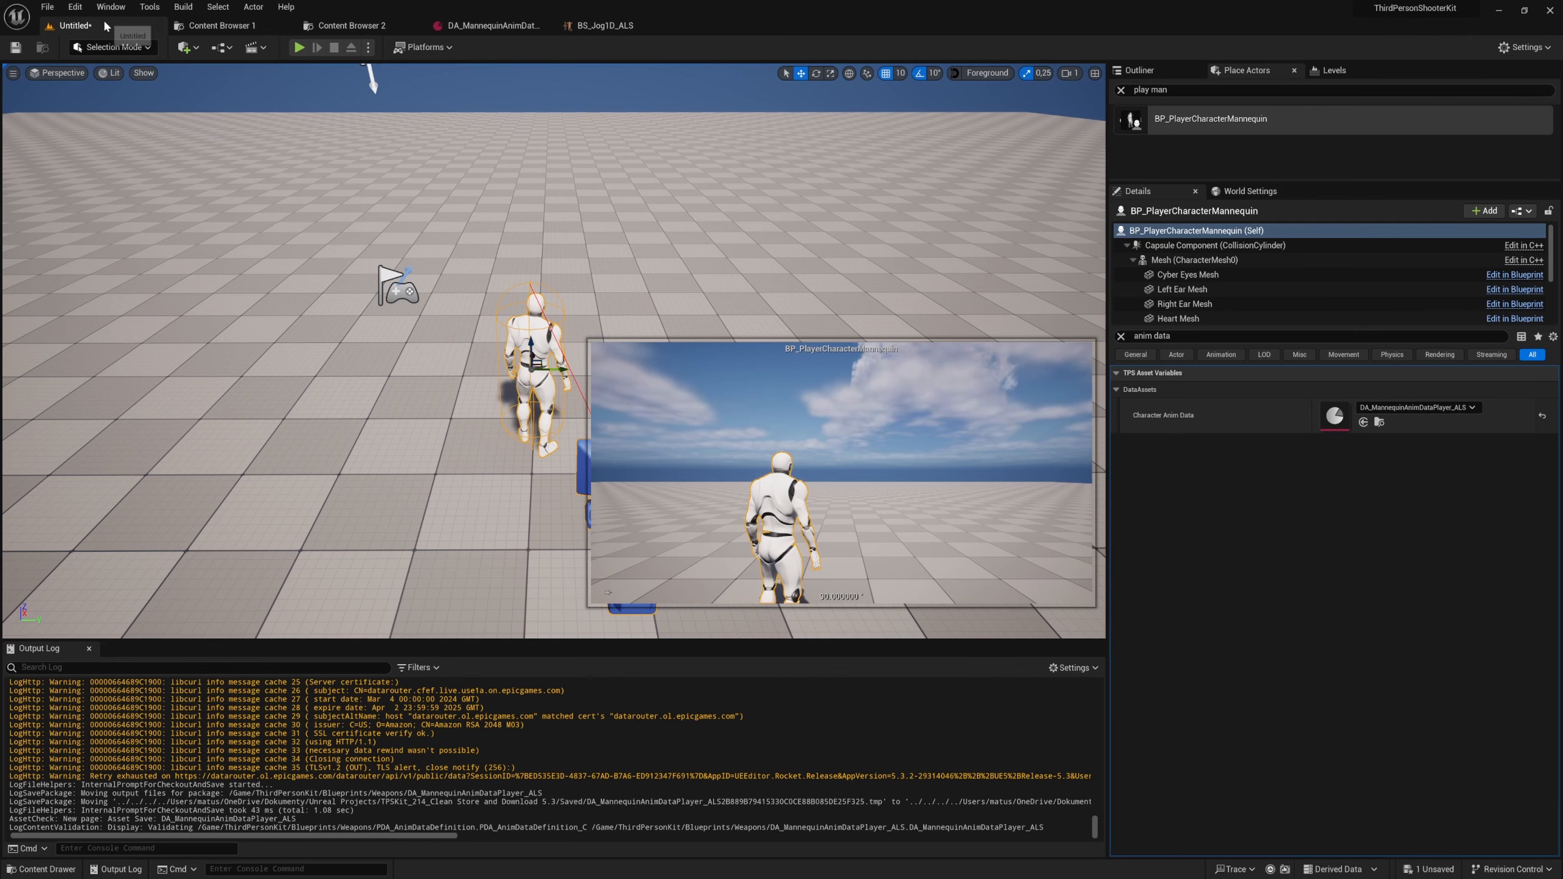
pyautogui.click(299, 47)
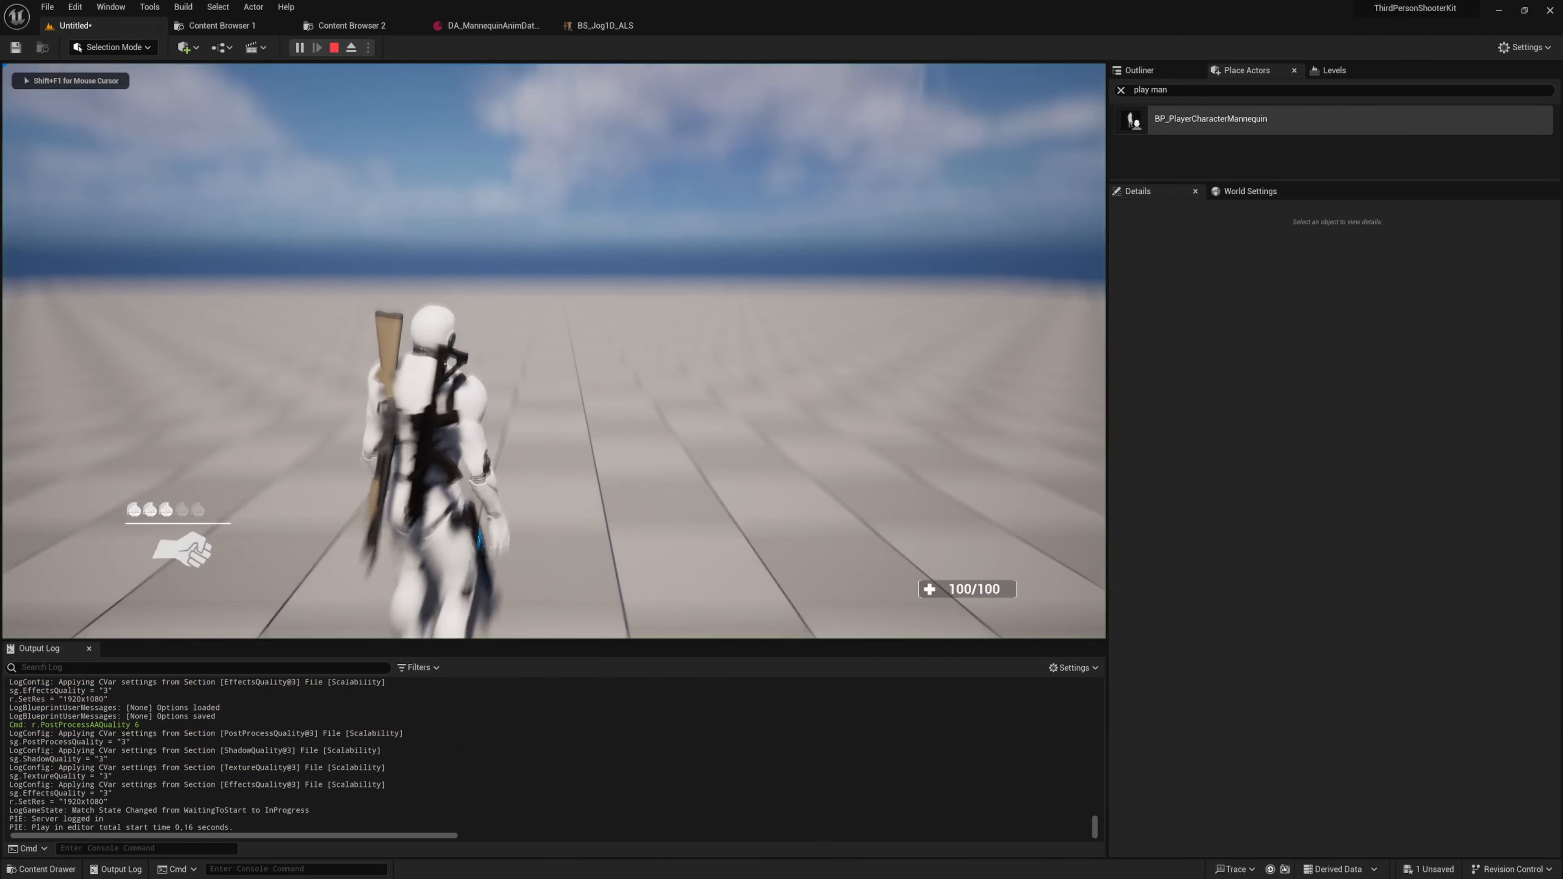
# - Jog the unarmed mannequin forward, left and right in the play test to check the ALS jog animations
pyautogui.press('w')
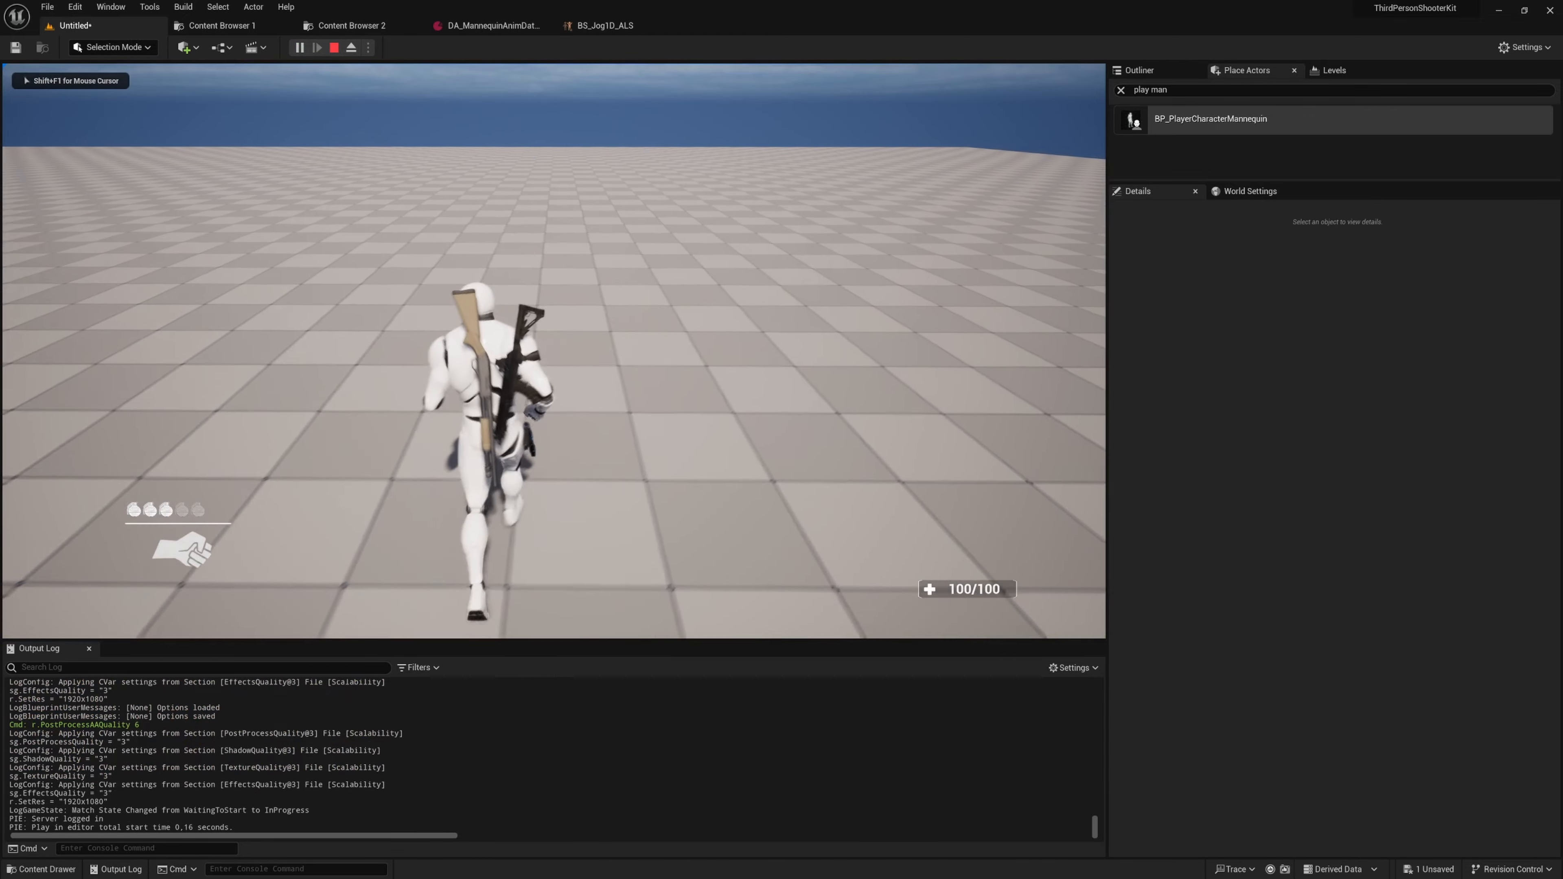
pyautogui.press('a')
pyautogui.press('w')
pyautogui.press('a')
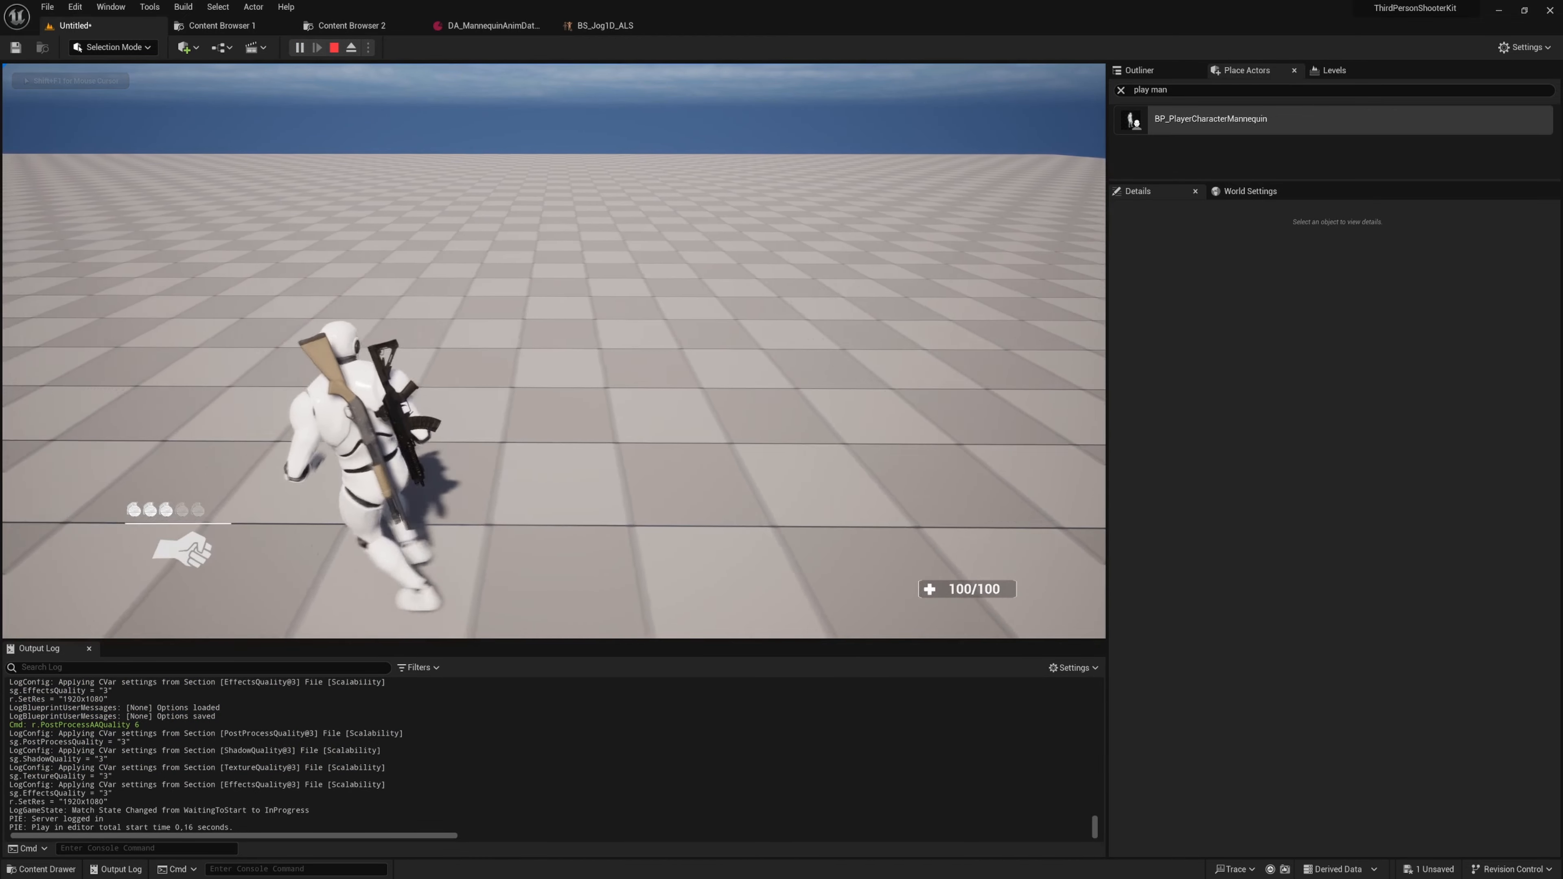
pyautogui.press('w')
pyautogui.press('d')
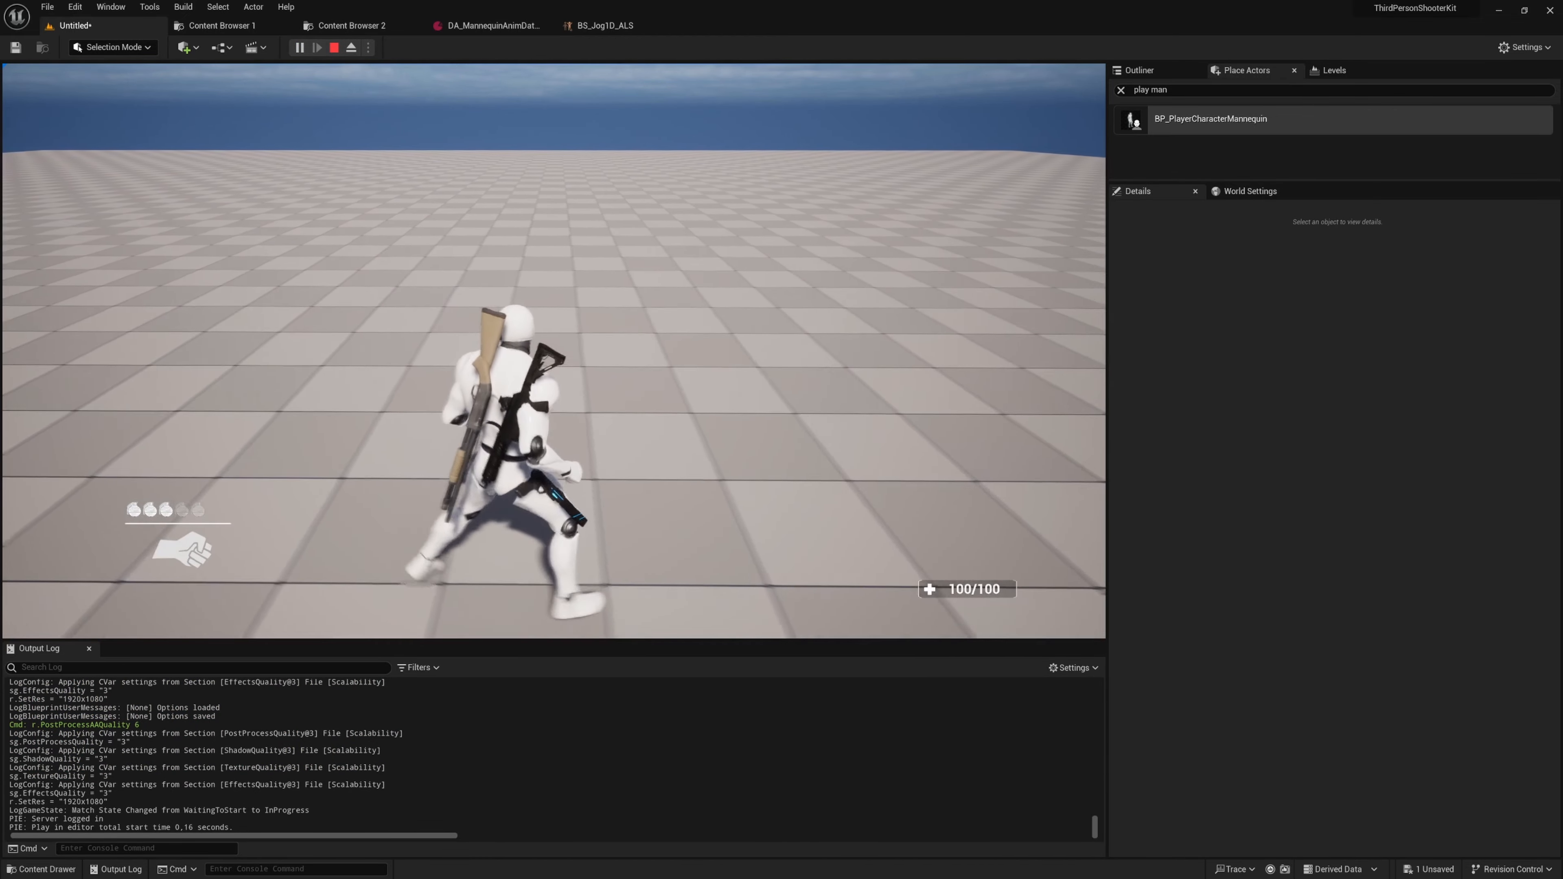
pyautogui.press('w')
pyautogui.press('a')
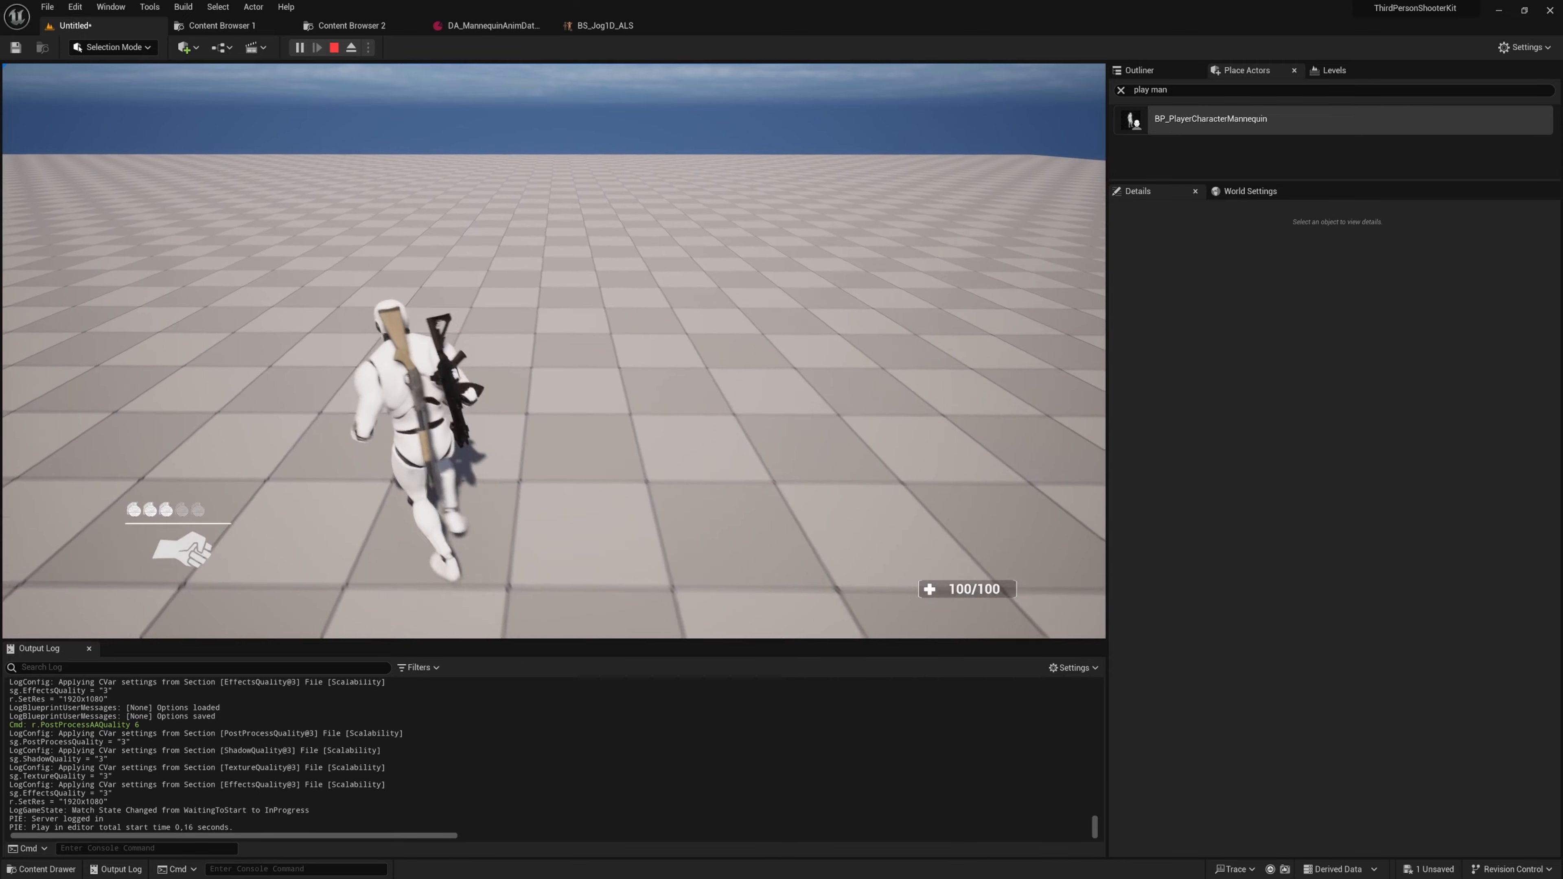
pyautogui.press('d')
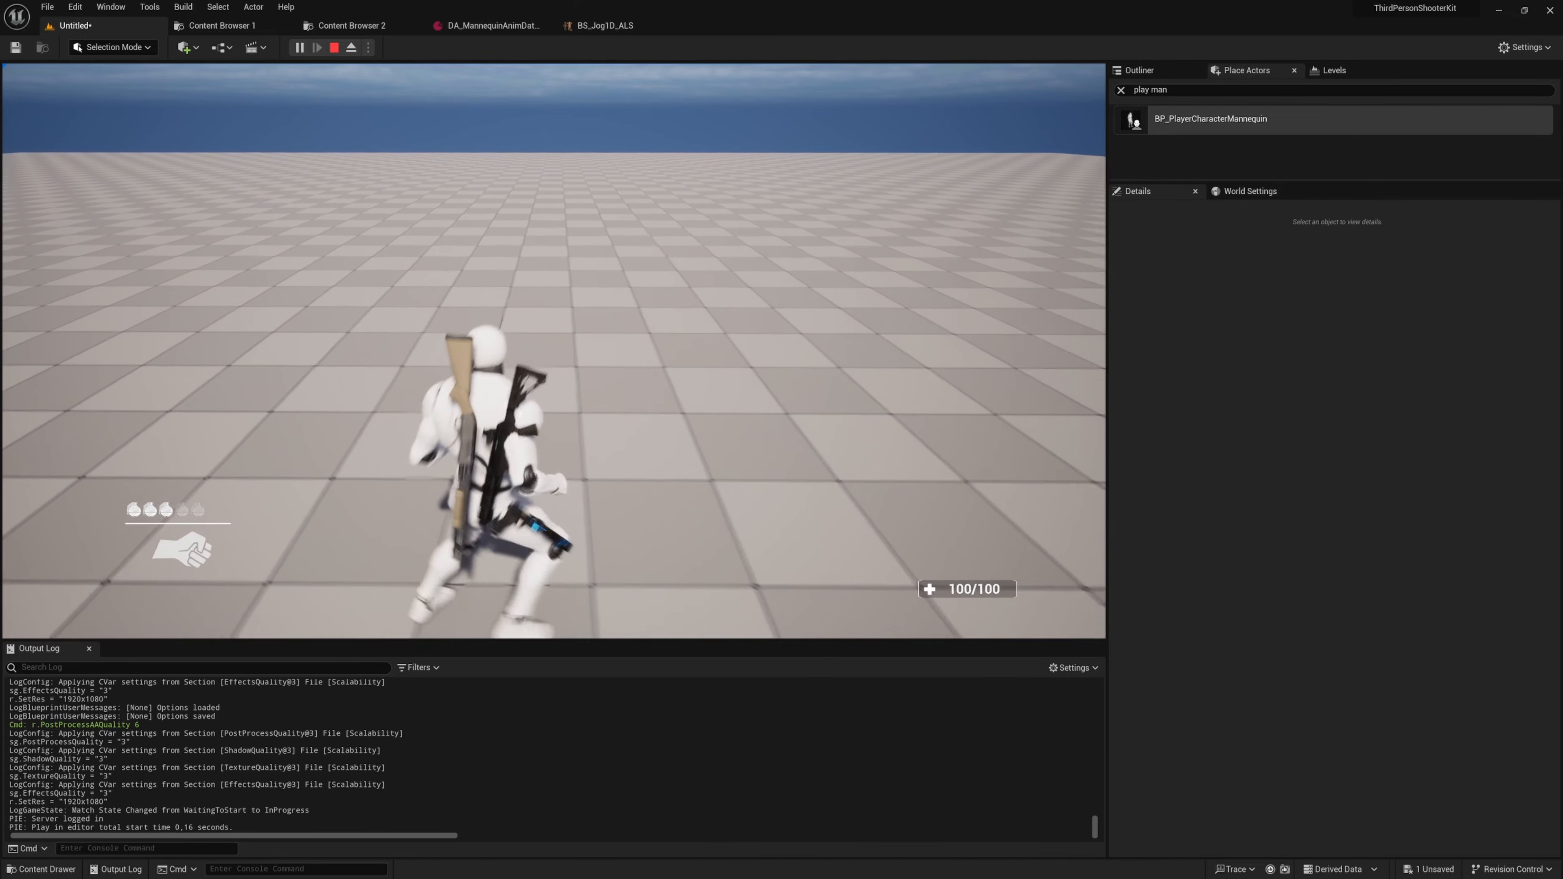
pyautogui.press('w')
pyautogui.press('a')
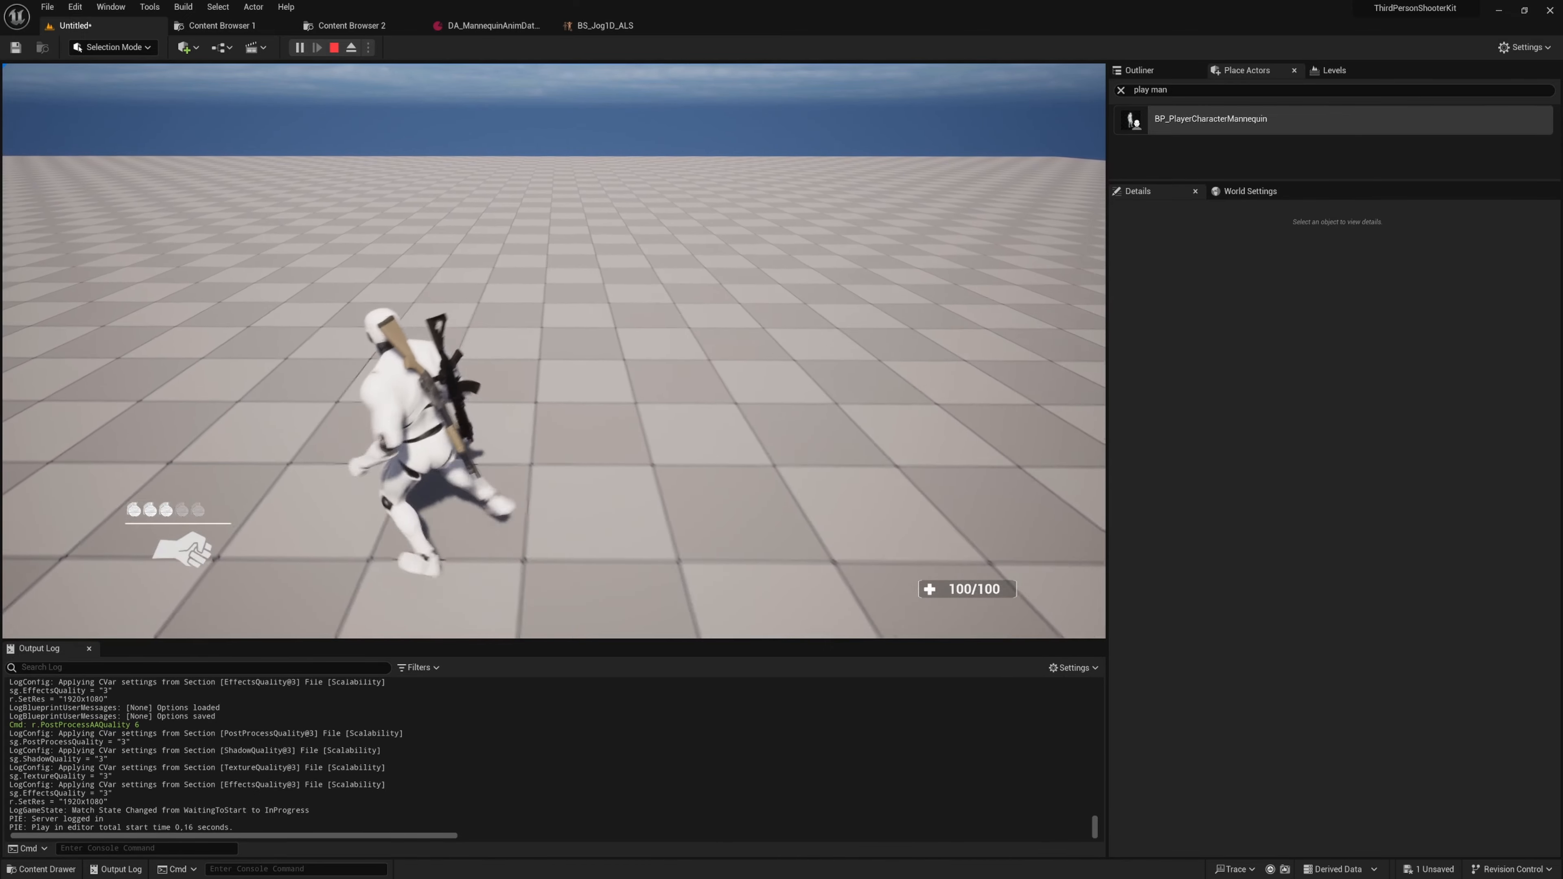
pyautogui.press('w')
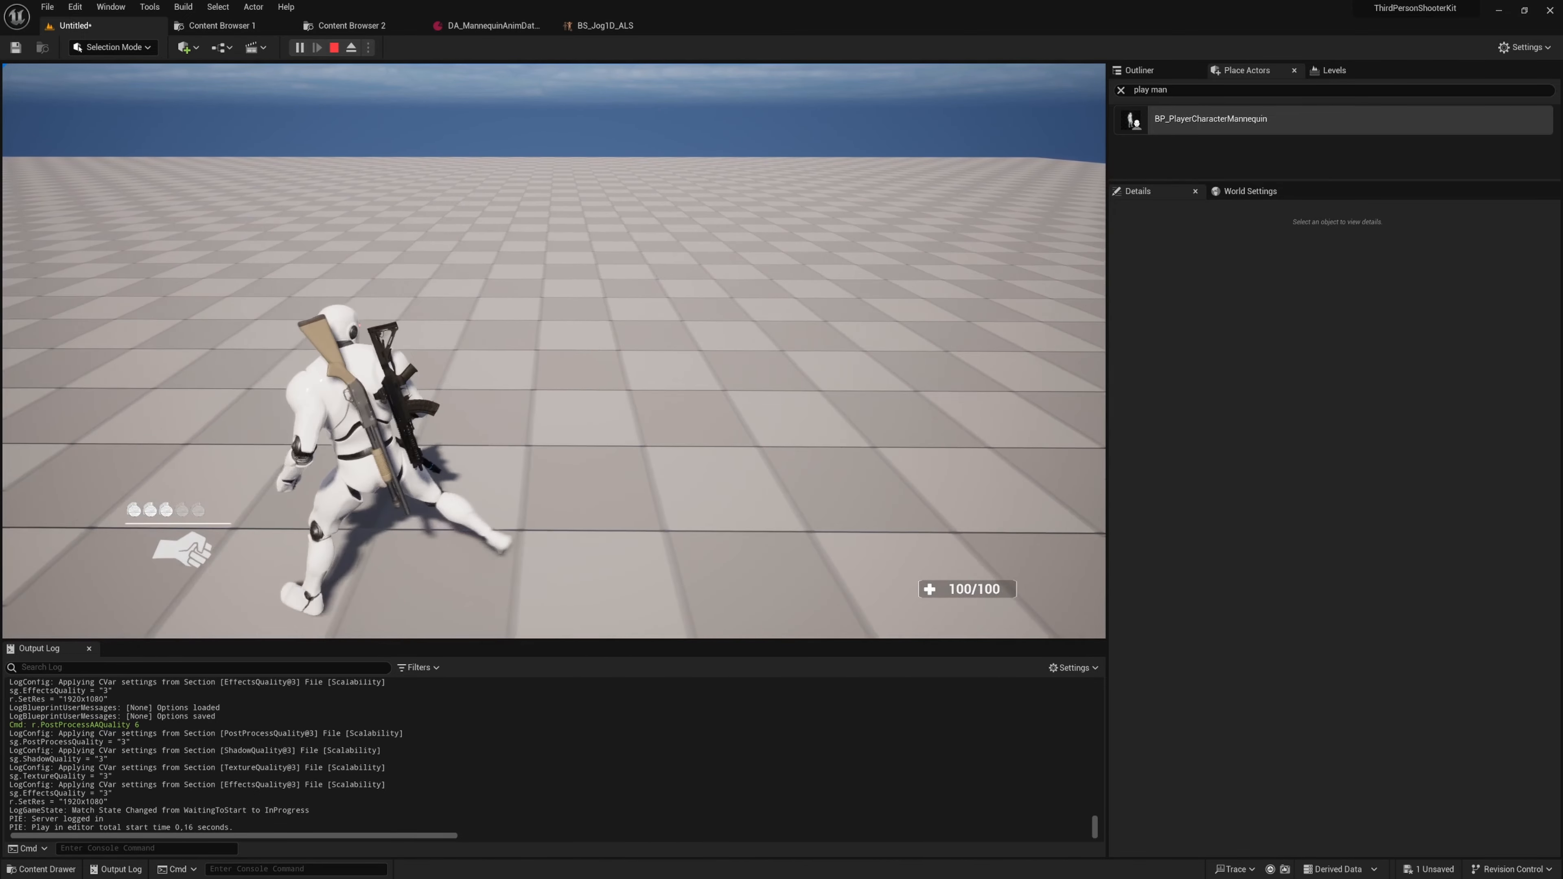
# - Crouch the unarmed mannequin, stand it up again and jog forward
pyautogui.press('c')
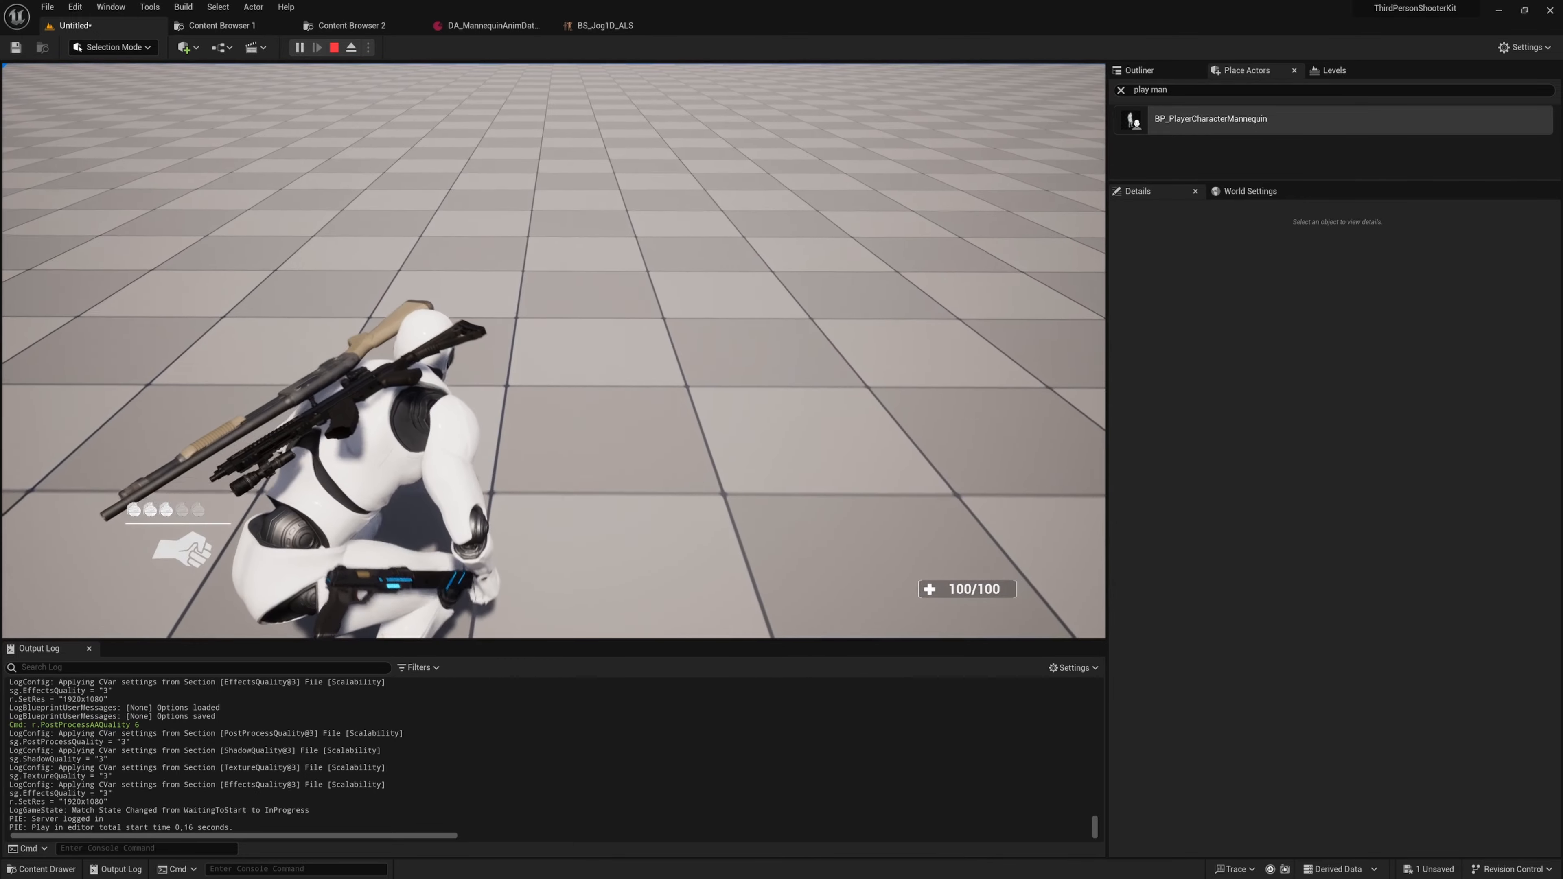
pyautogui.press('w')
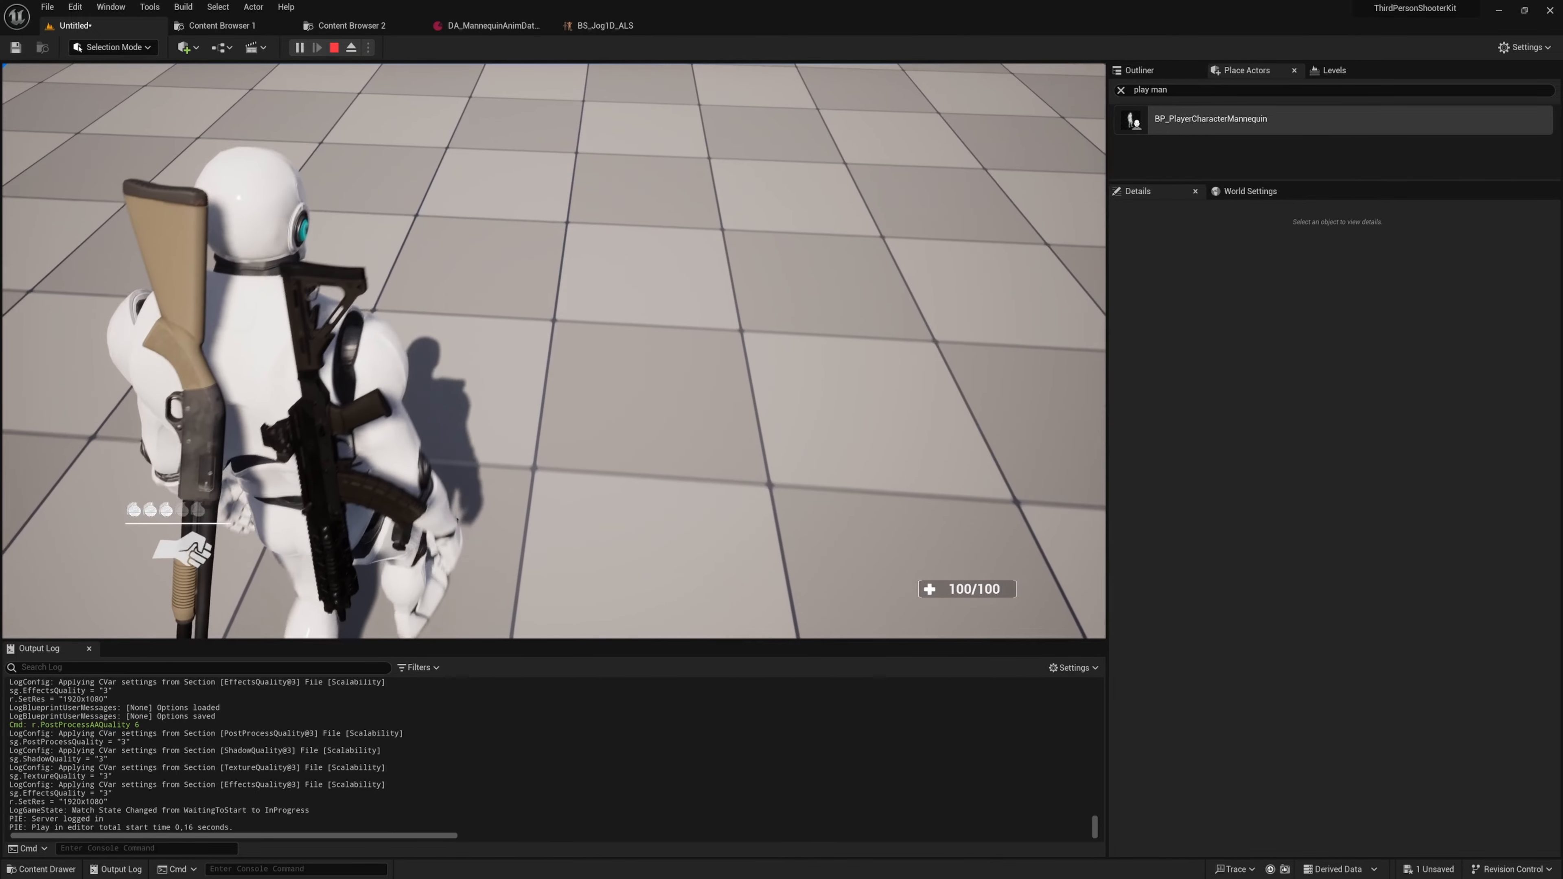
pyautogui.press('w')
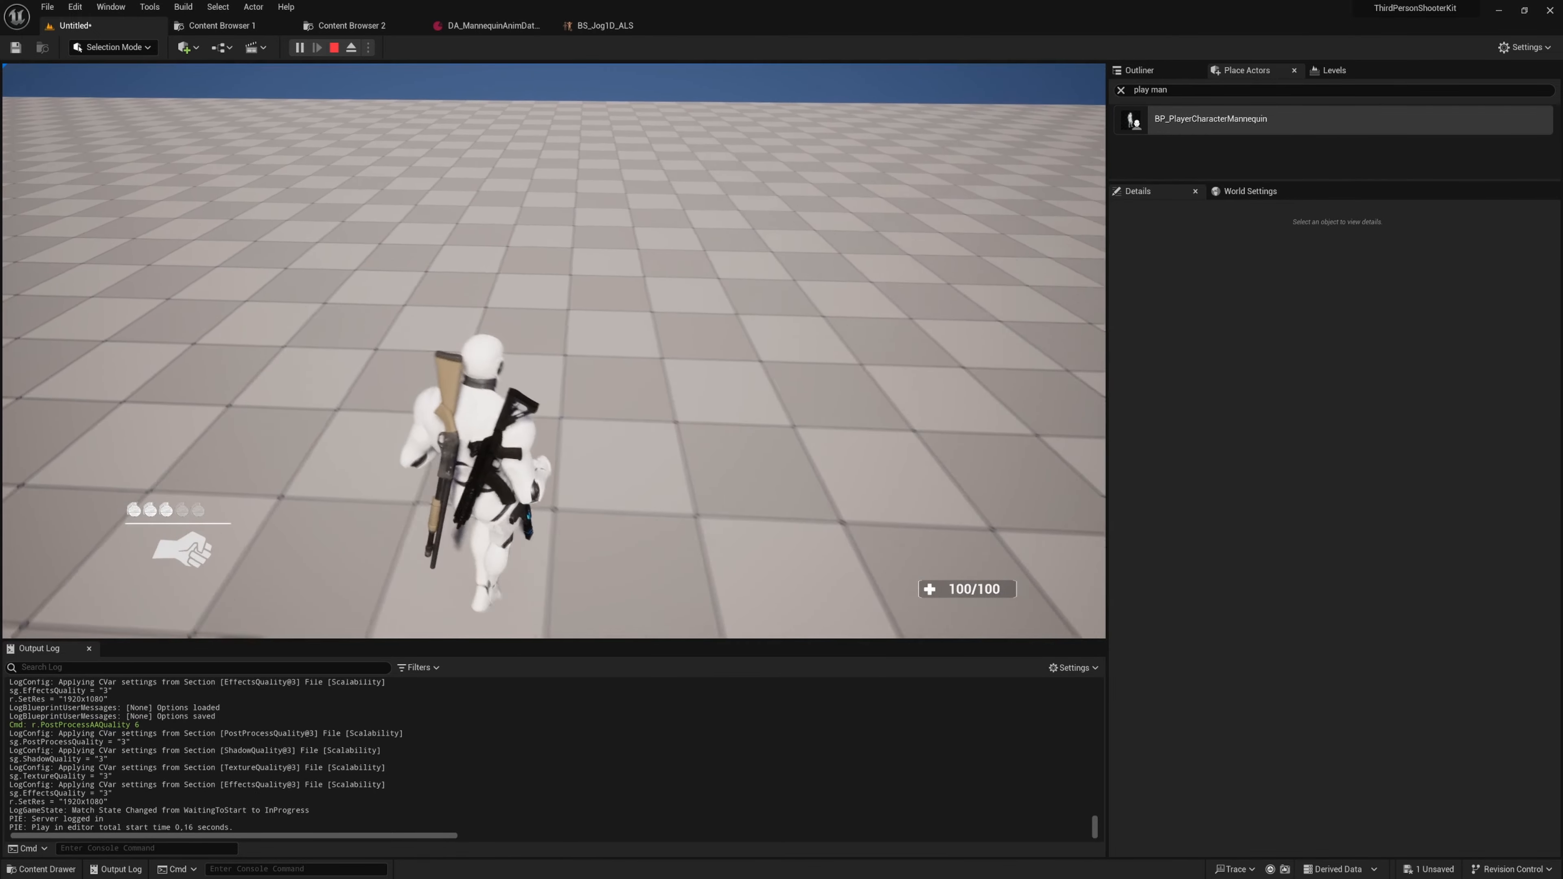
# - Equip the Automatic Rifle, jog forward and left with it, switch back to Unarmed and end the play test
pyautogui.press('1')
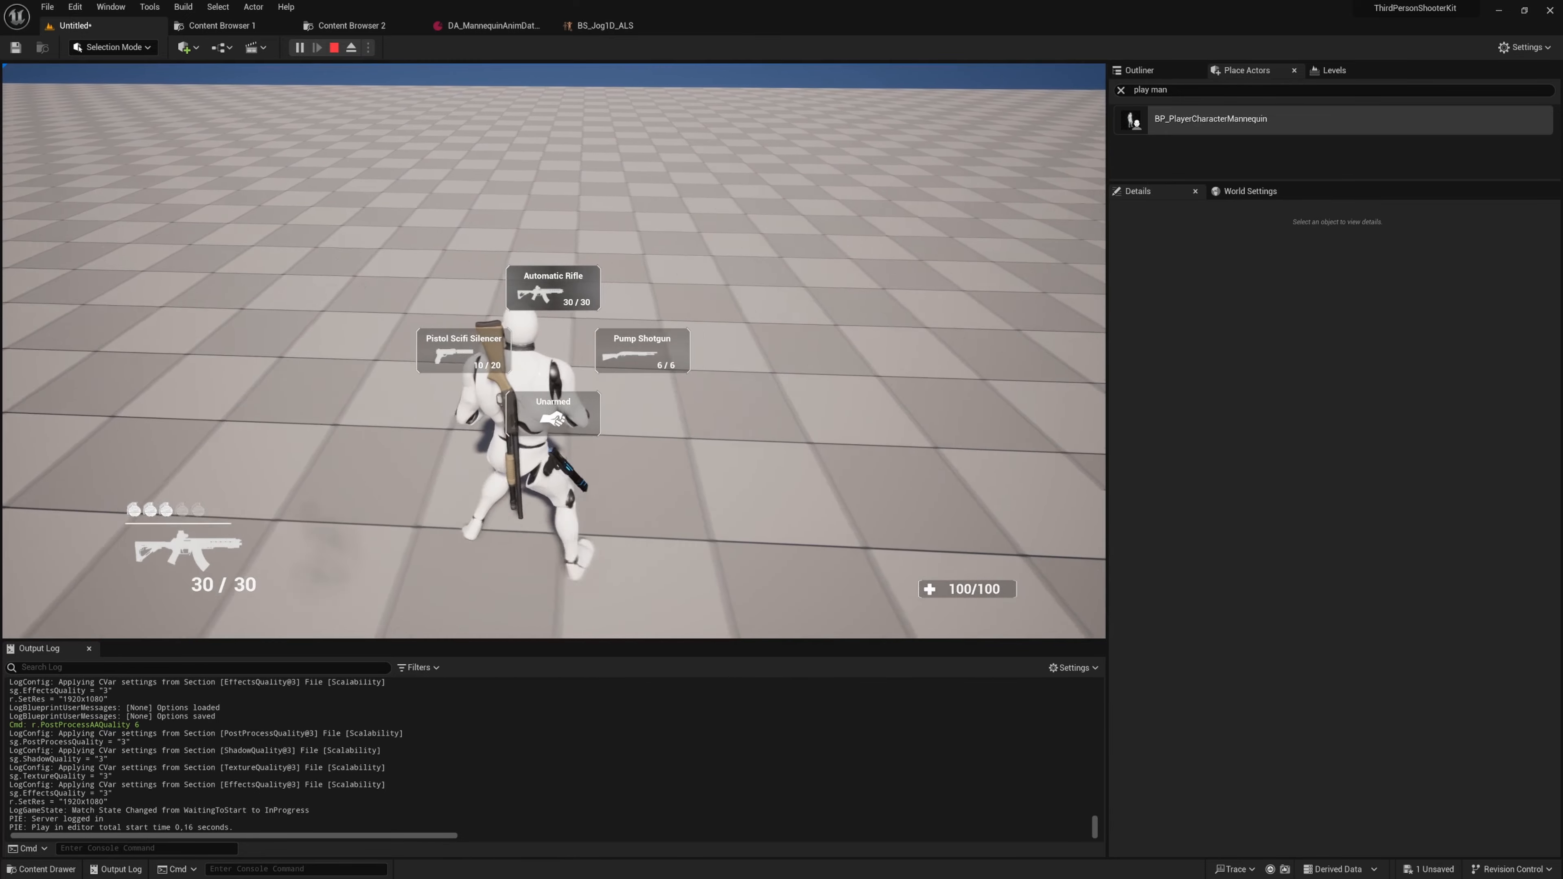
pyautogui.press('w')
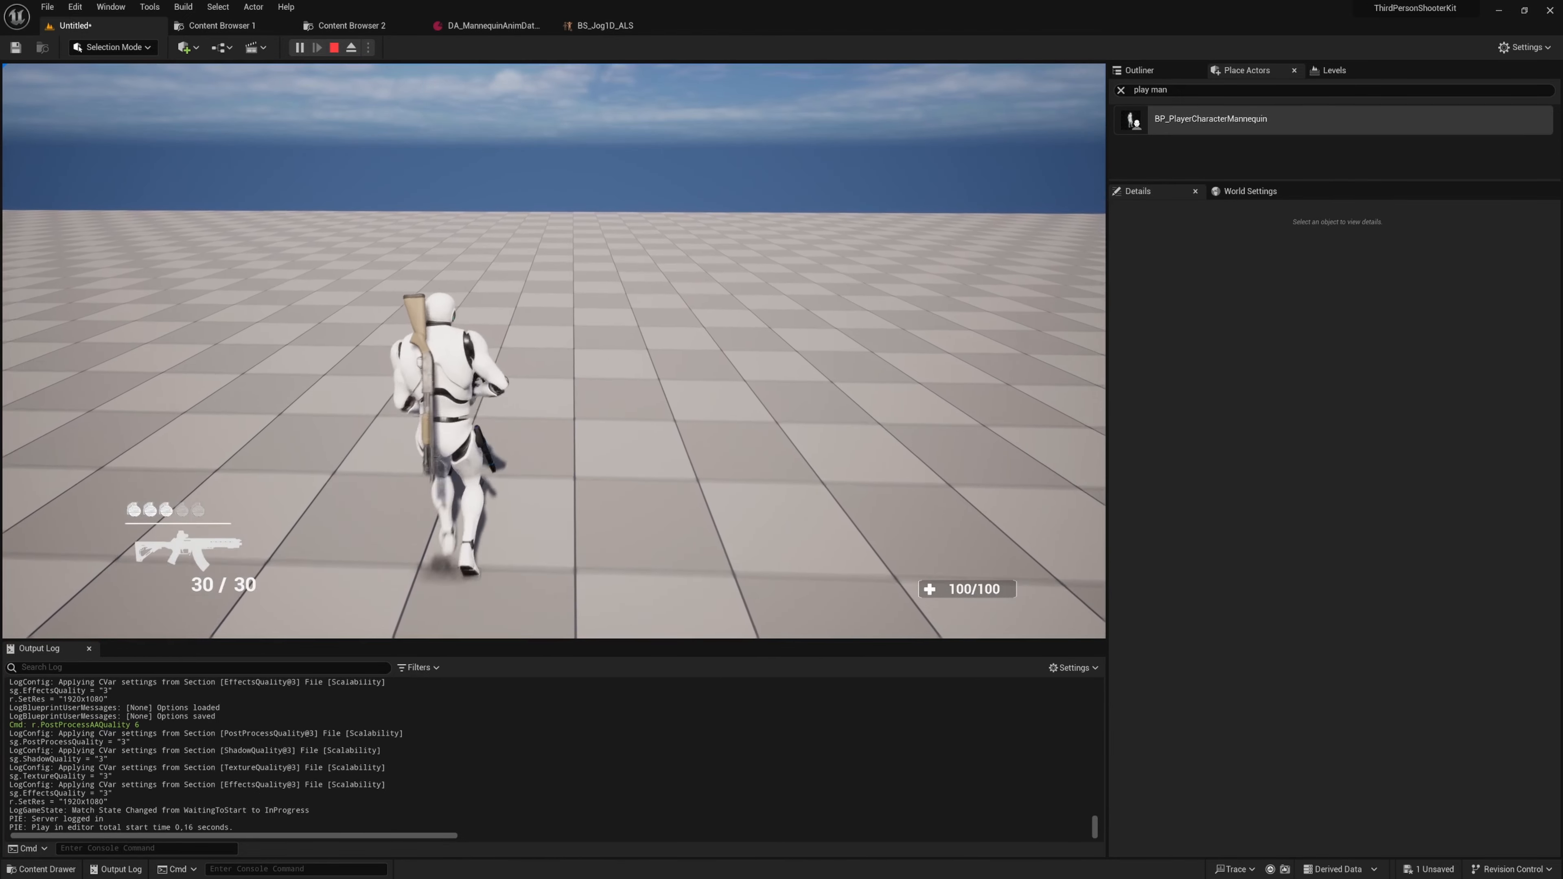
pyautogui.press('w')
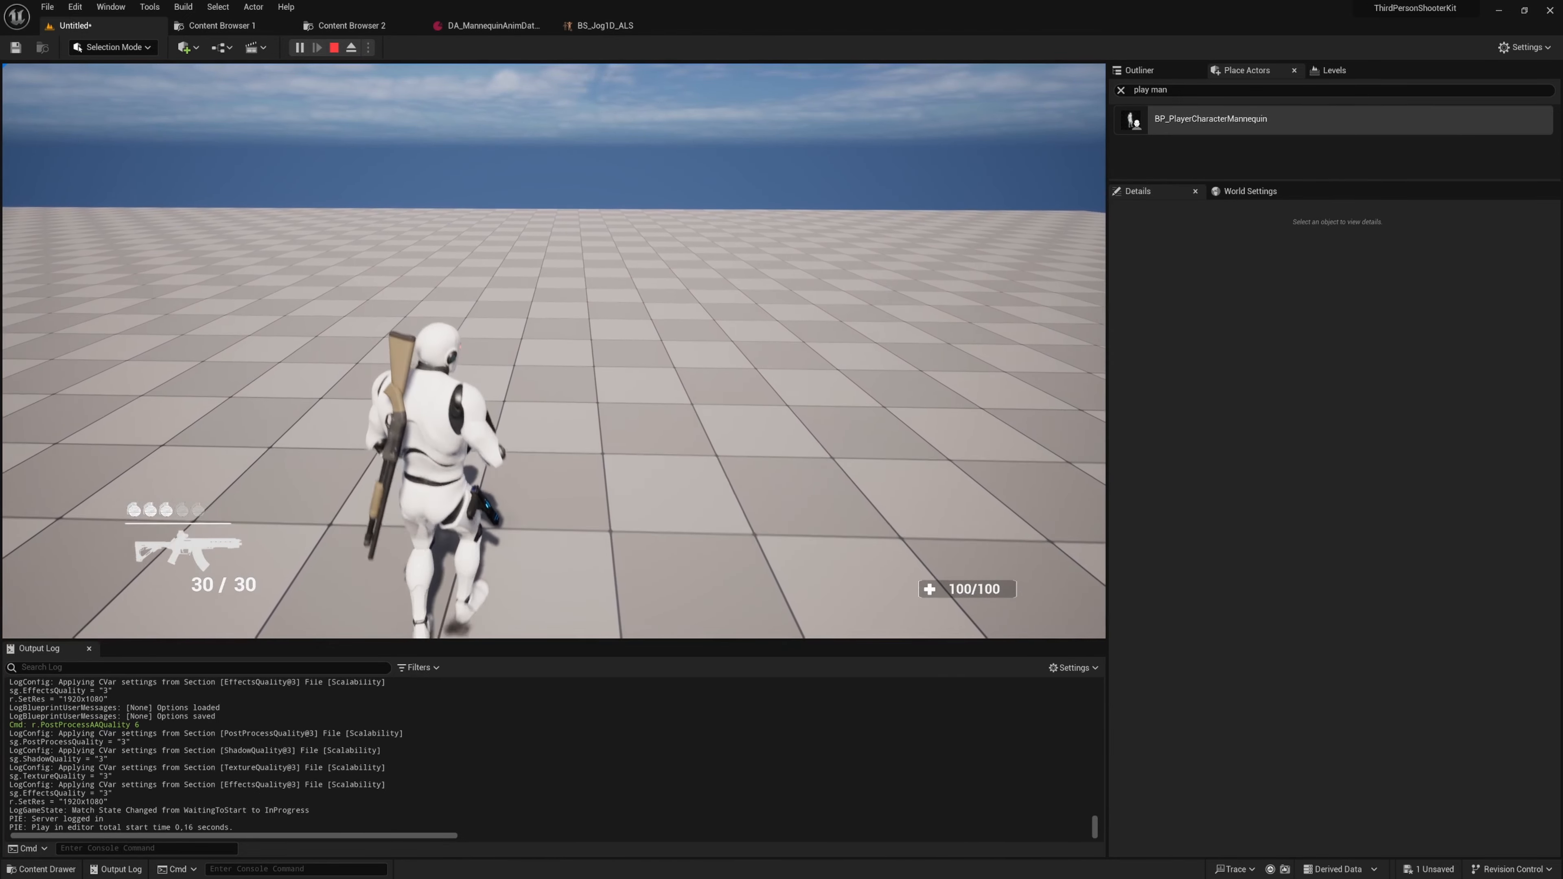
pyautogui.press('a')
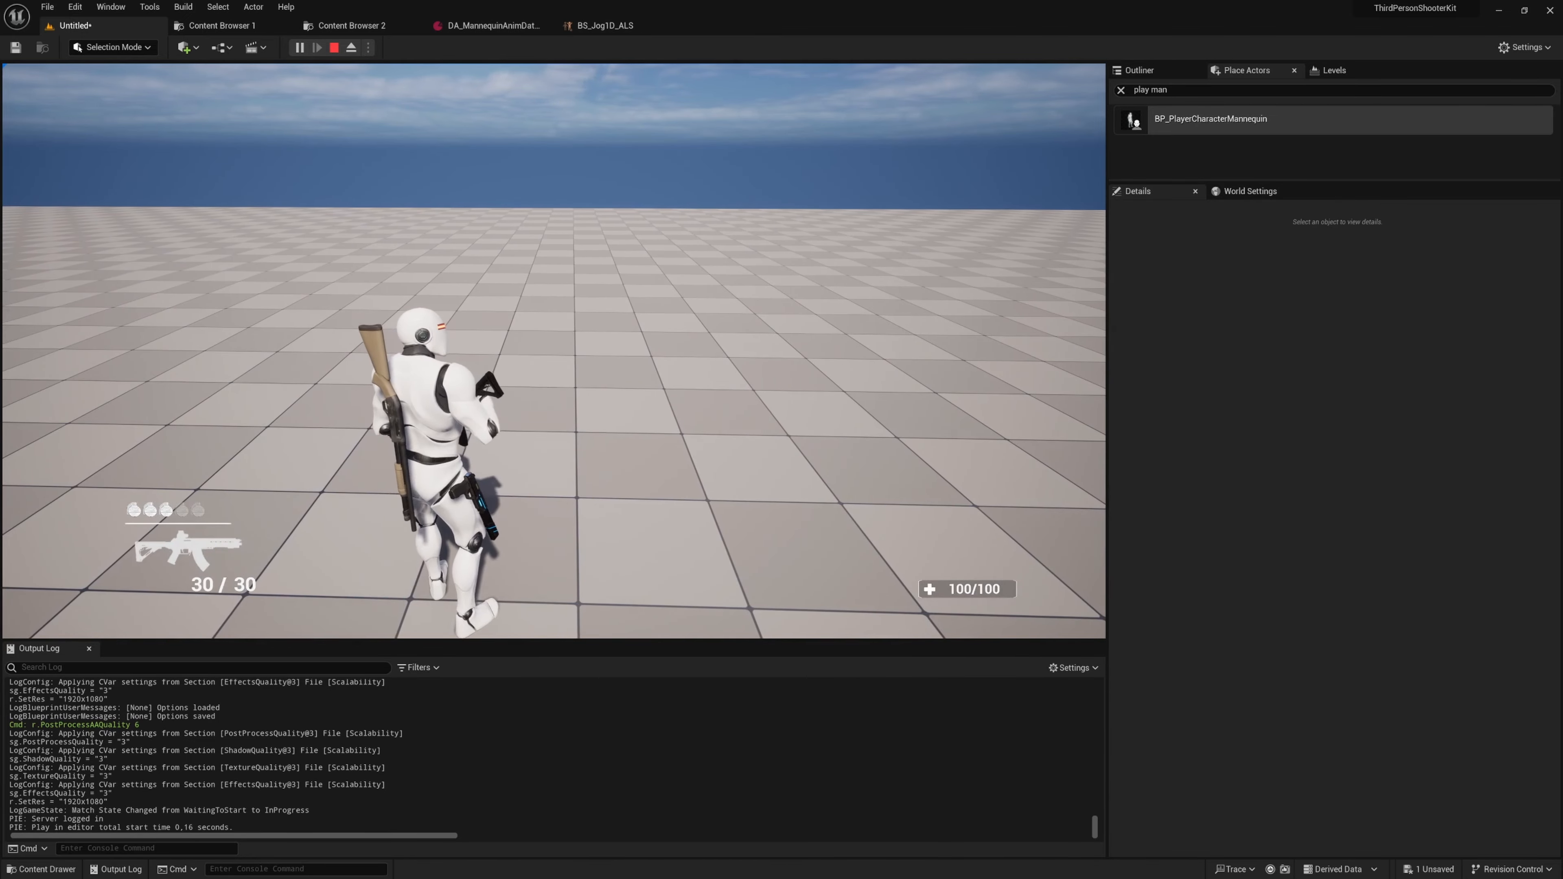
pyautogui.press('4')
pyautogui.press('Escape')
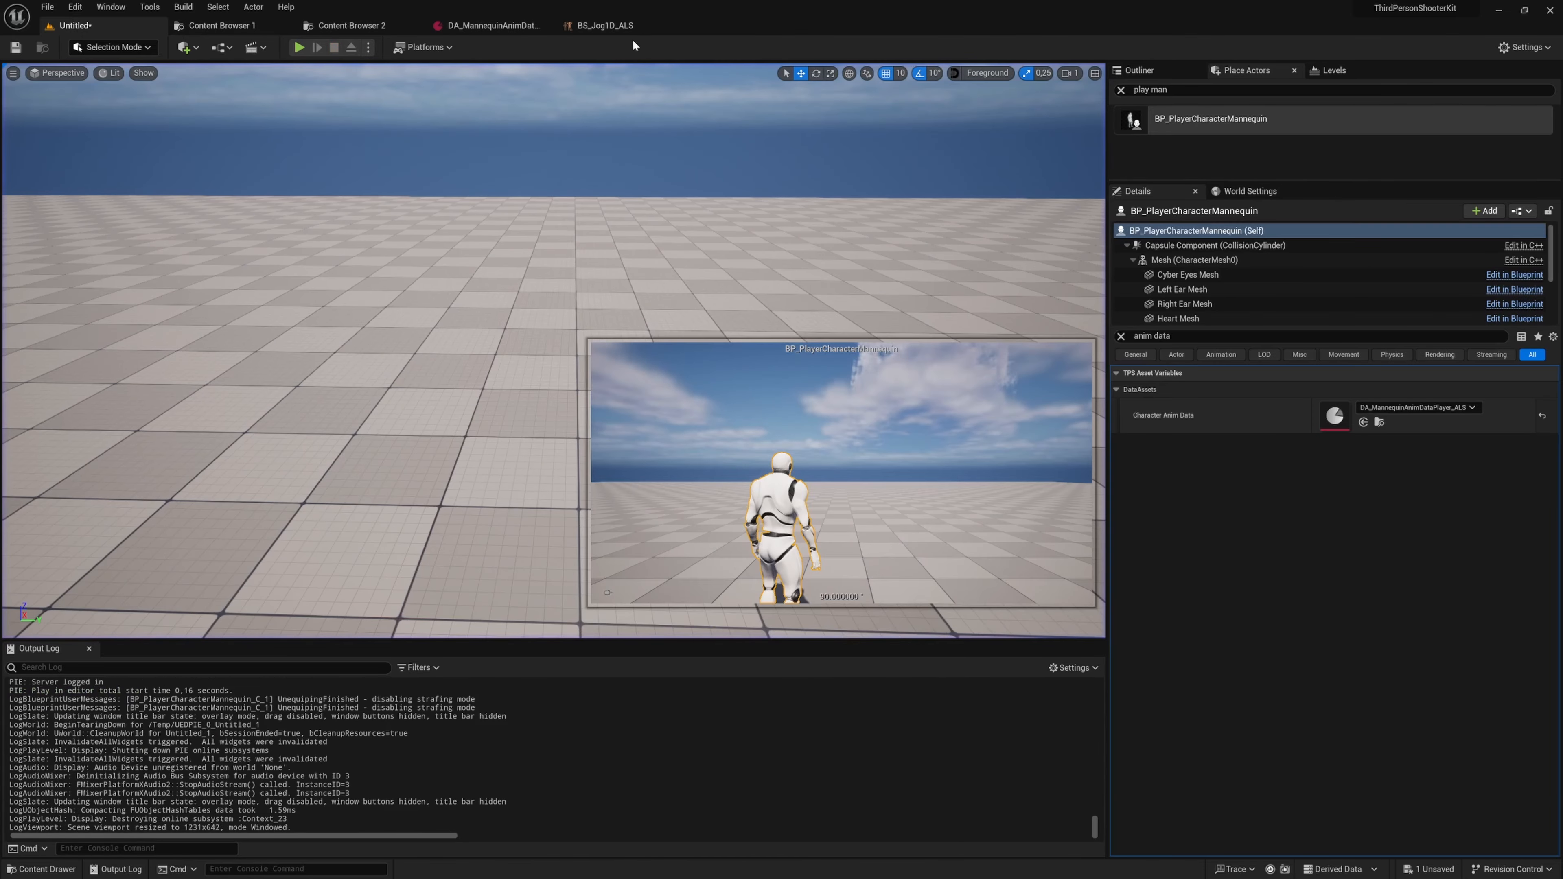
# - In the mannequin animation data asset, examine the Jog Per Weapon Grip entries and the jog override settings of each weapon grip
pyautogui.click(606, 26)
pyautogui.click(491, 25)
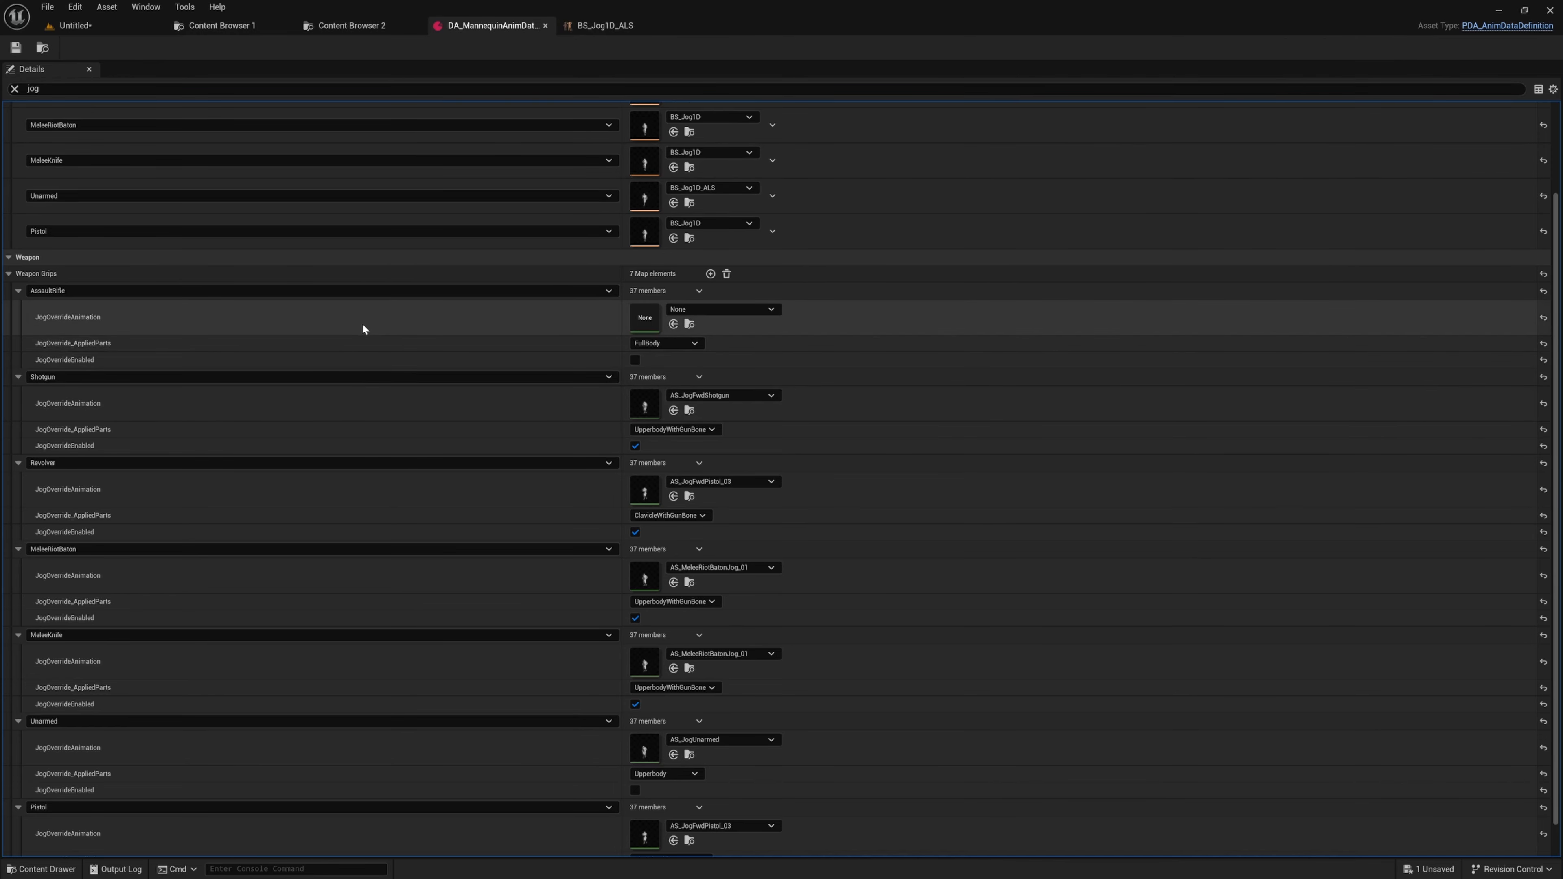
pyautogui.scroll(5, 433, 332)
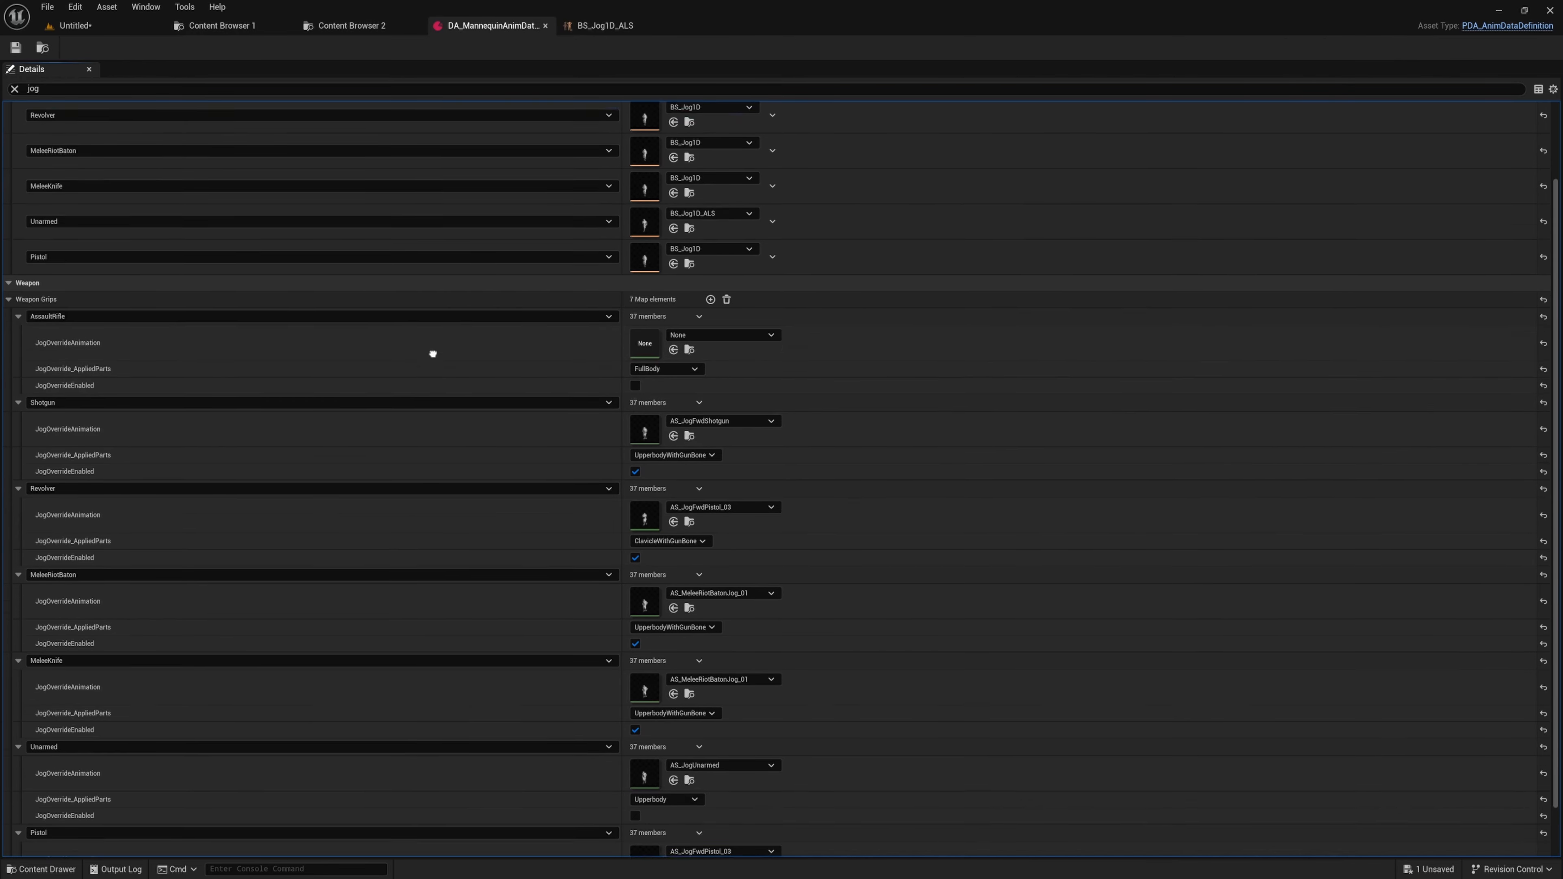
pyautogui.scroll(-2, 433, 457)
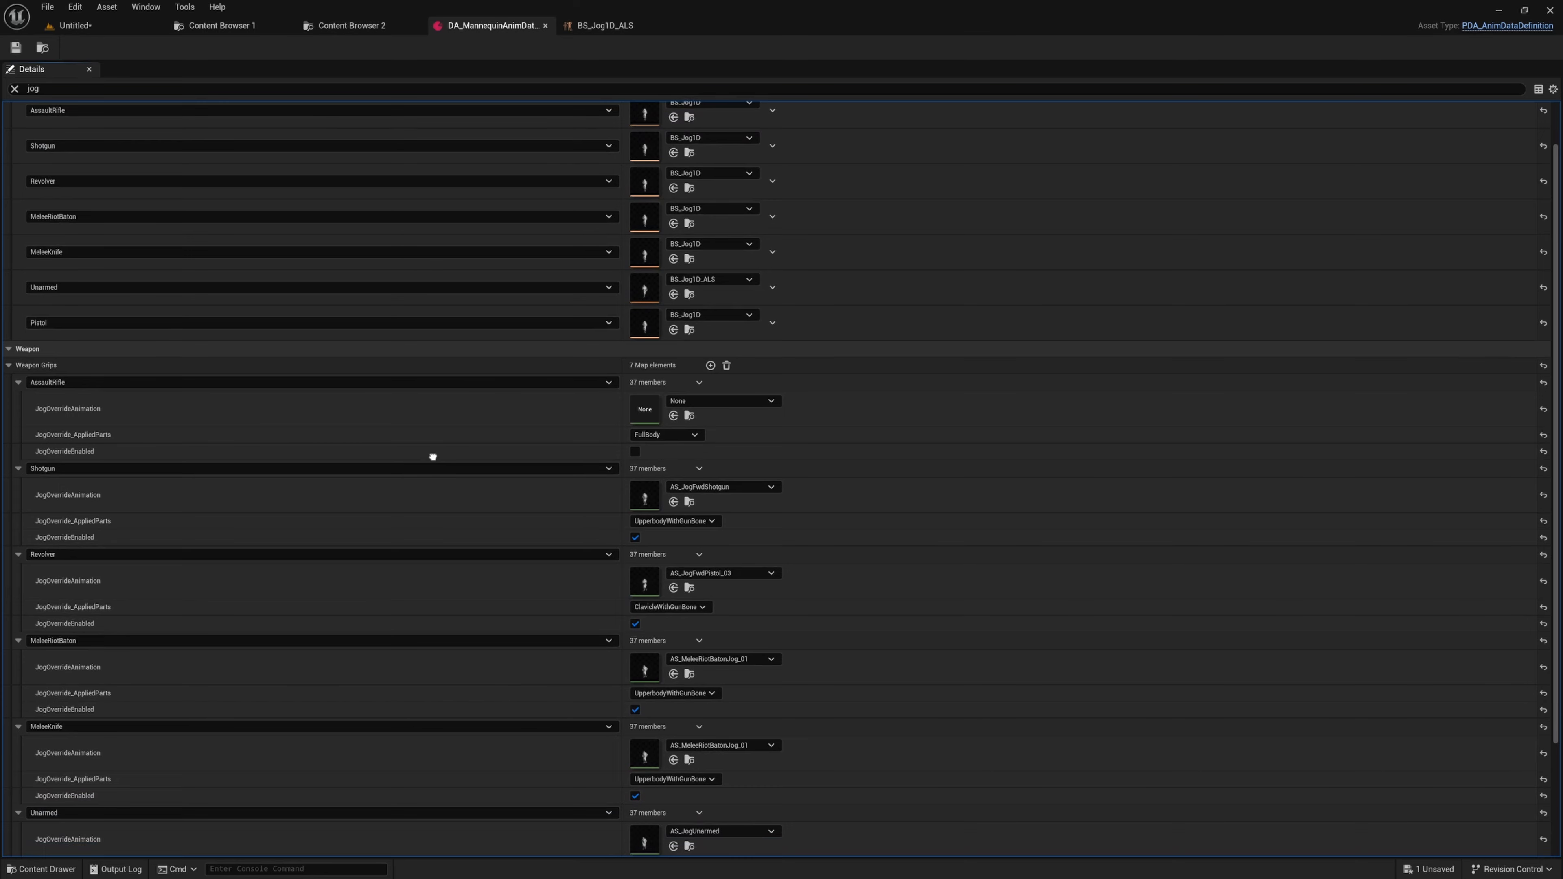
pyautogui.scroll(-1, 433, 457)
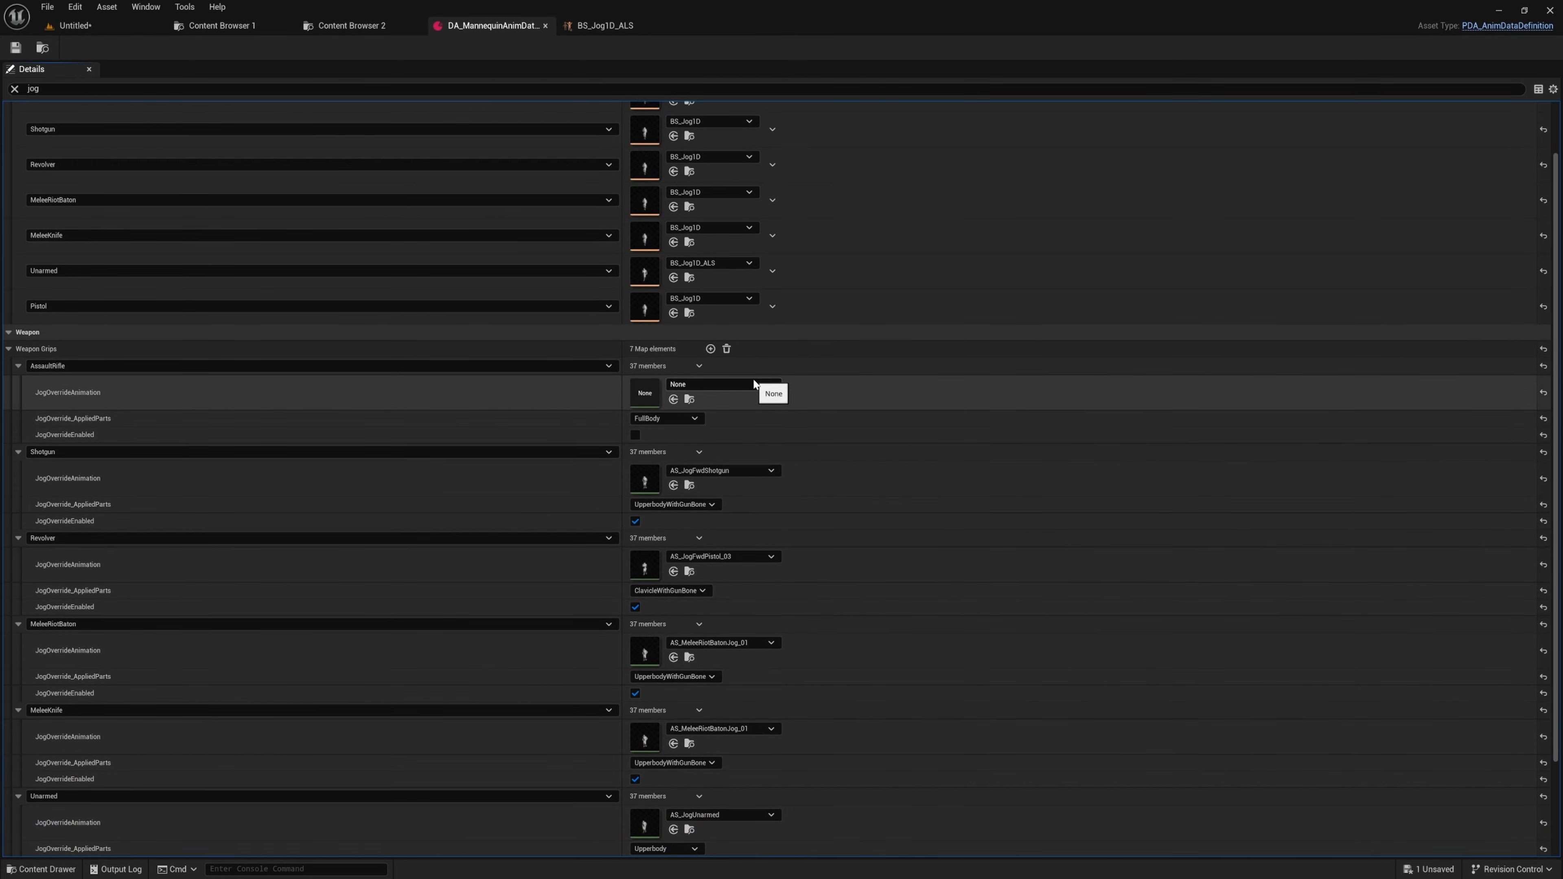
pyautogui.scroll(2, 676, 400)
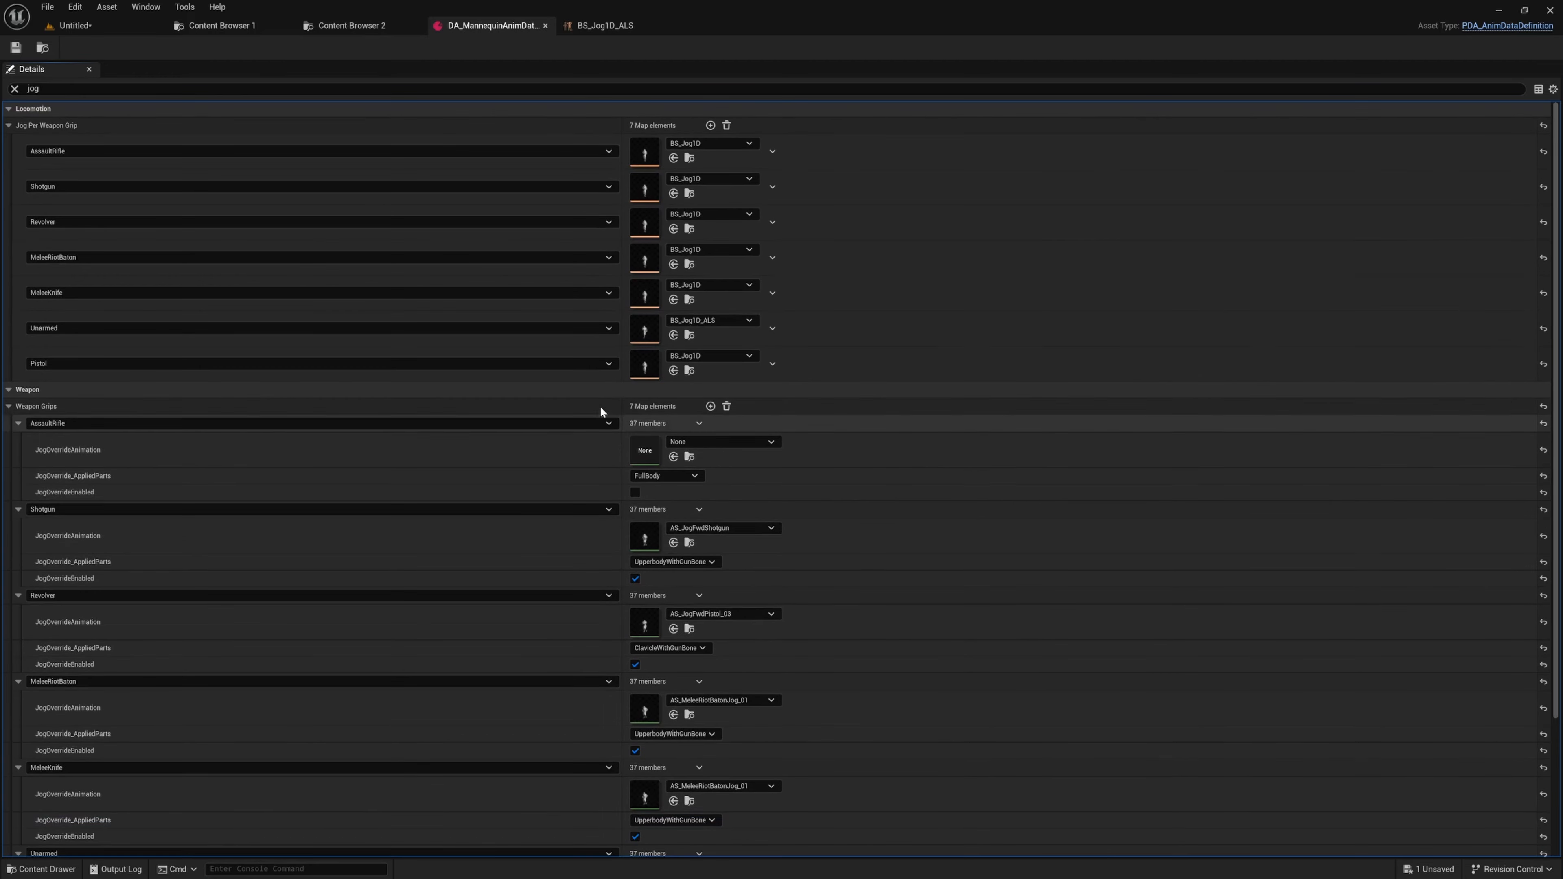
pyautogui.rightClick(640, 328)
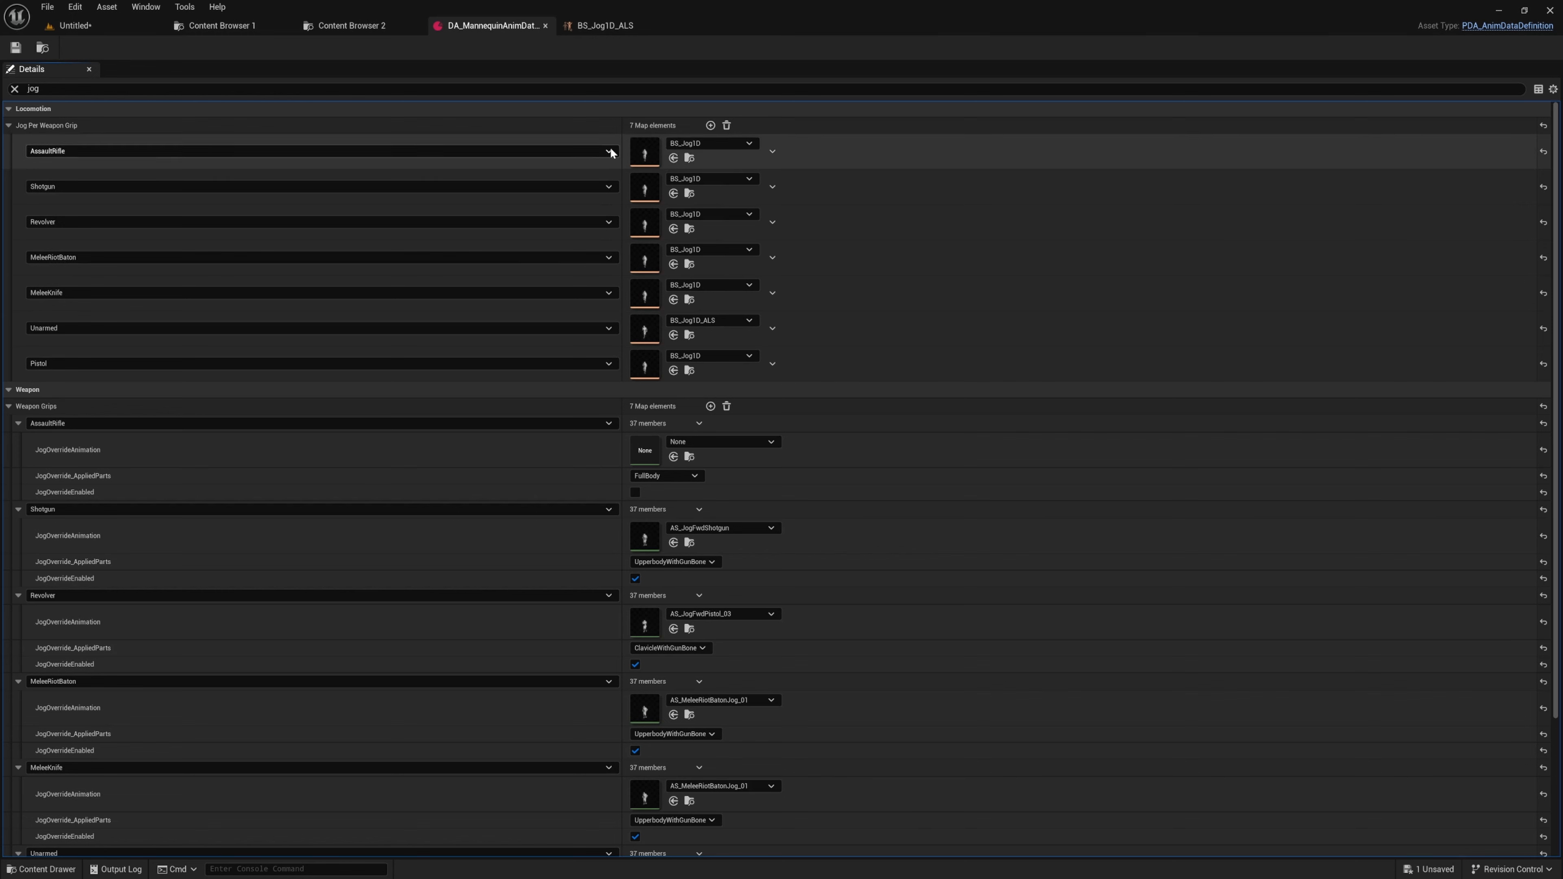
# - Locate the AssaultRifle entry's BS_Jog1D blend space in the content browser, open it and pause its preview
pyautogui.click(689, 159)
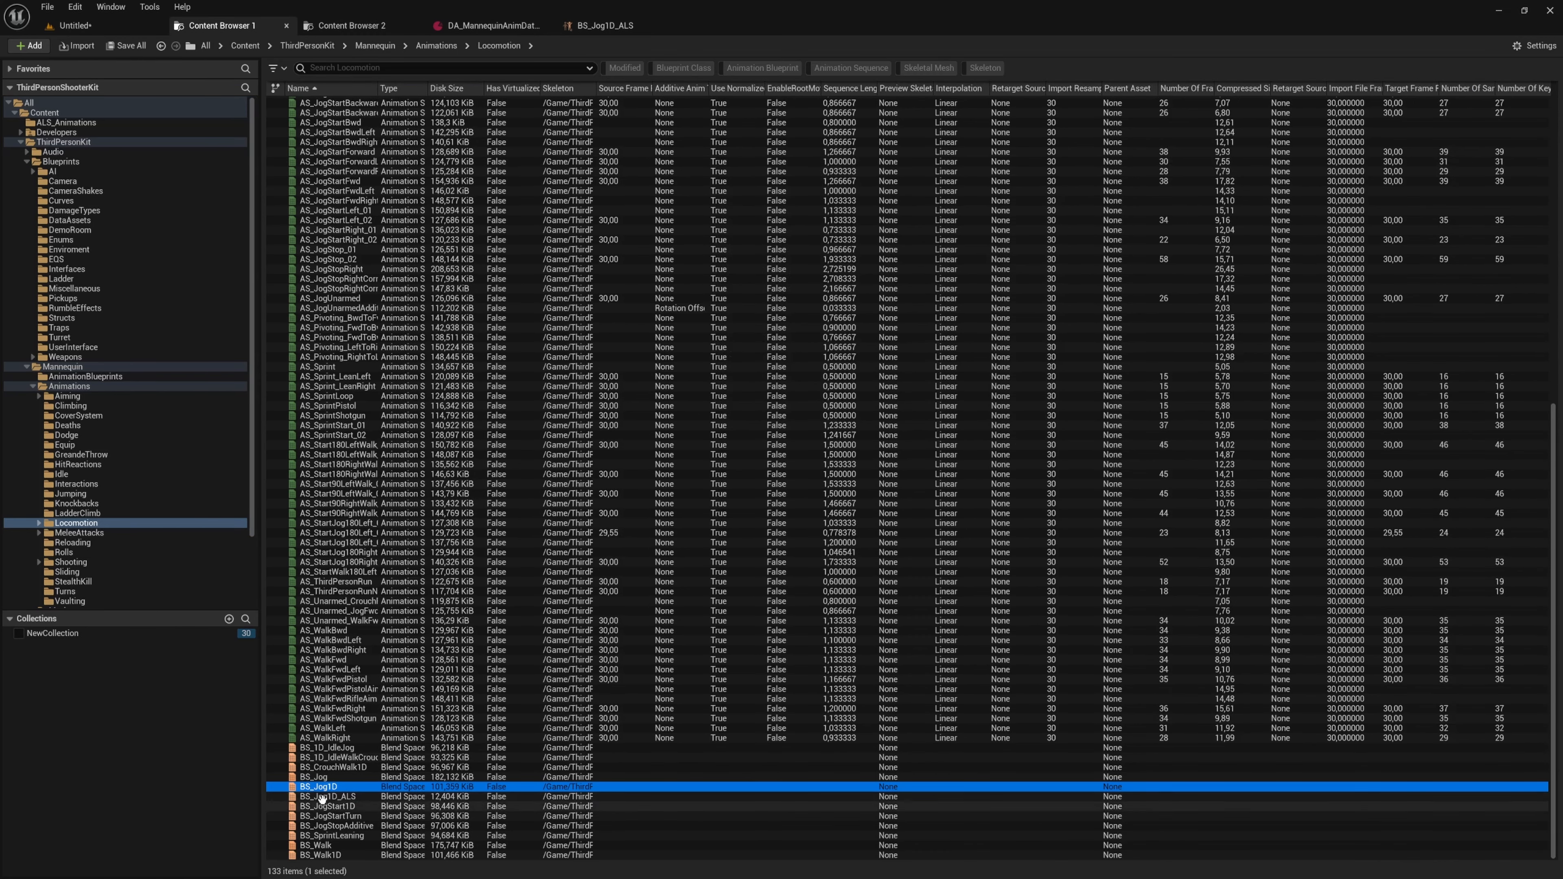
pyautogui.doubleClick(346, 786)
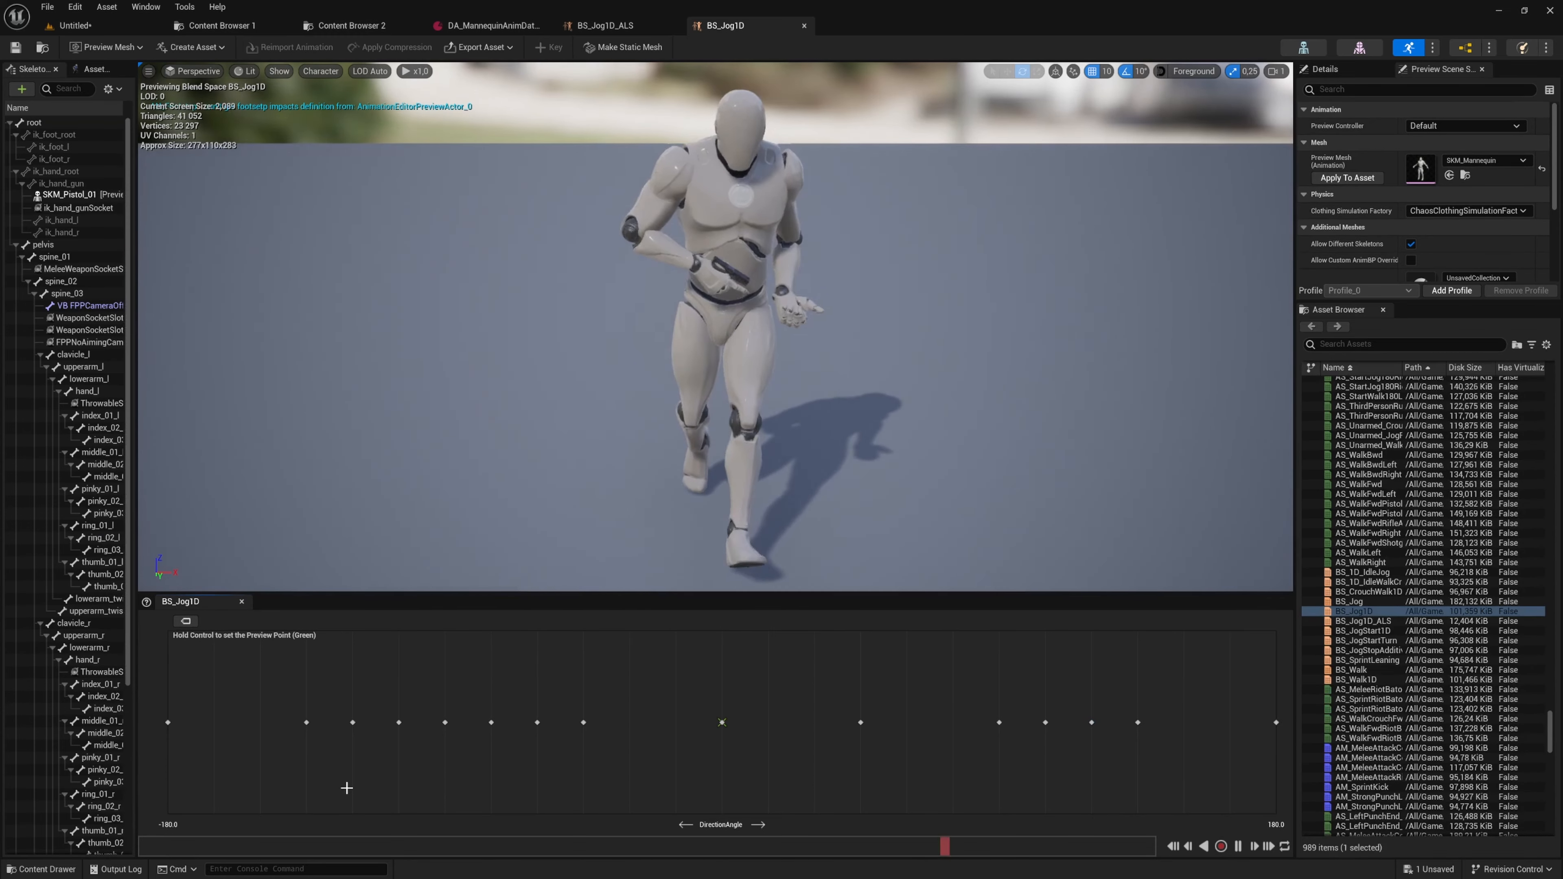
pyautogui.press('space')
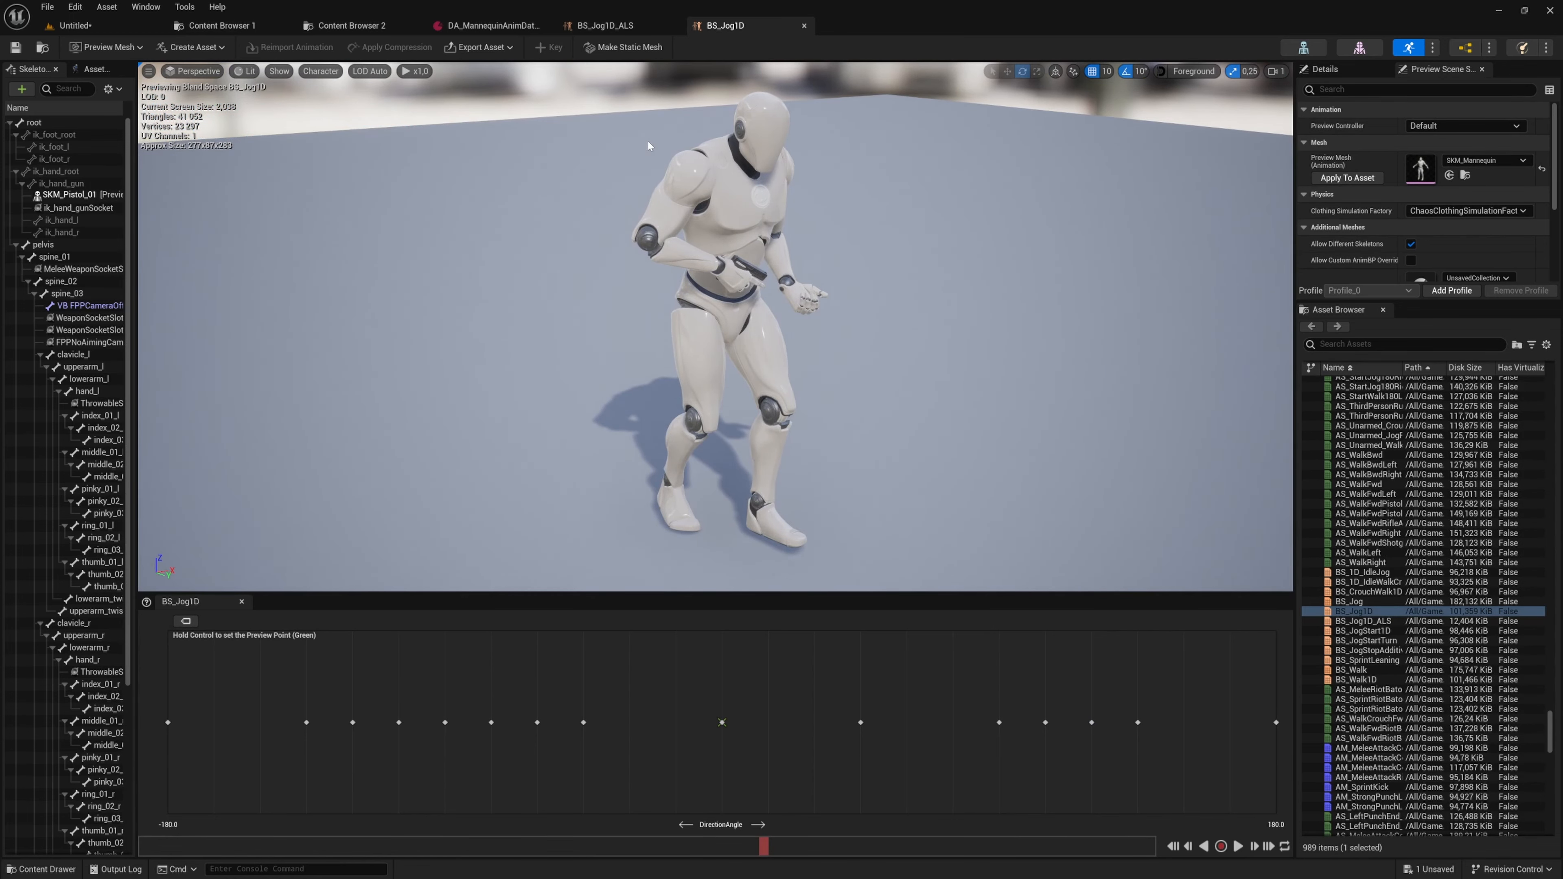
# - Return to the animation data asset and open the blend space choices for the AssaultRifle entry of Jog Per Weapon Grip
pyautogui.click(501, 27)
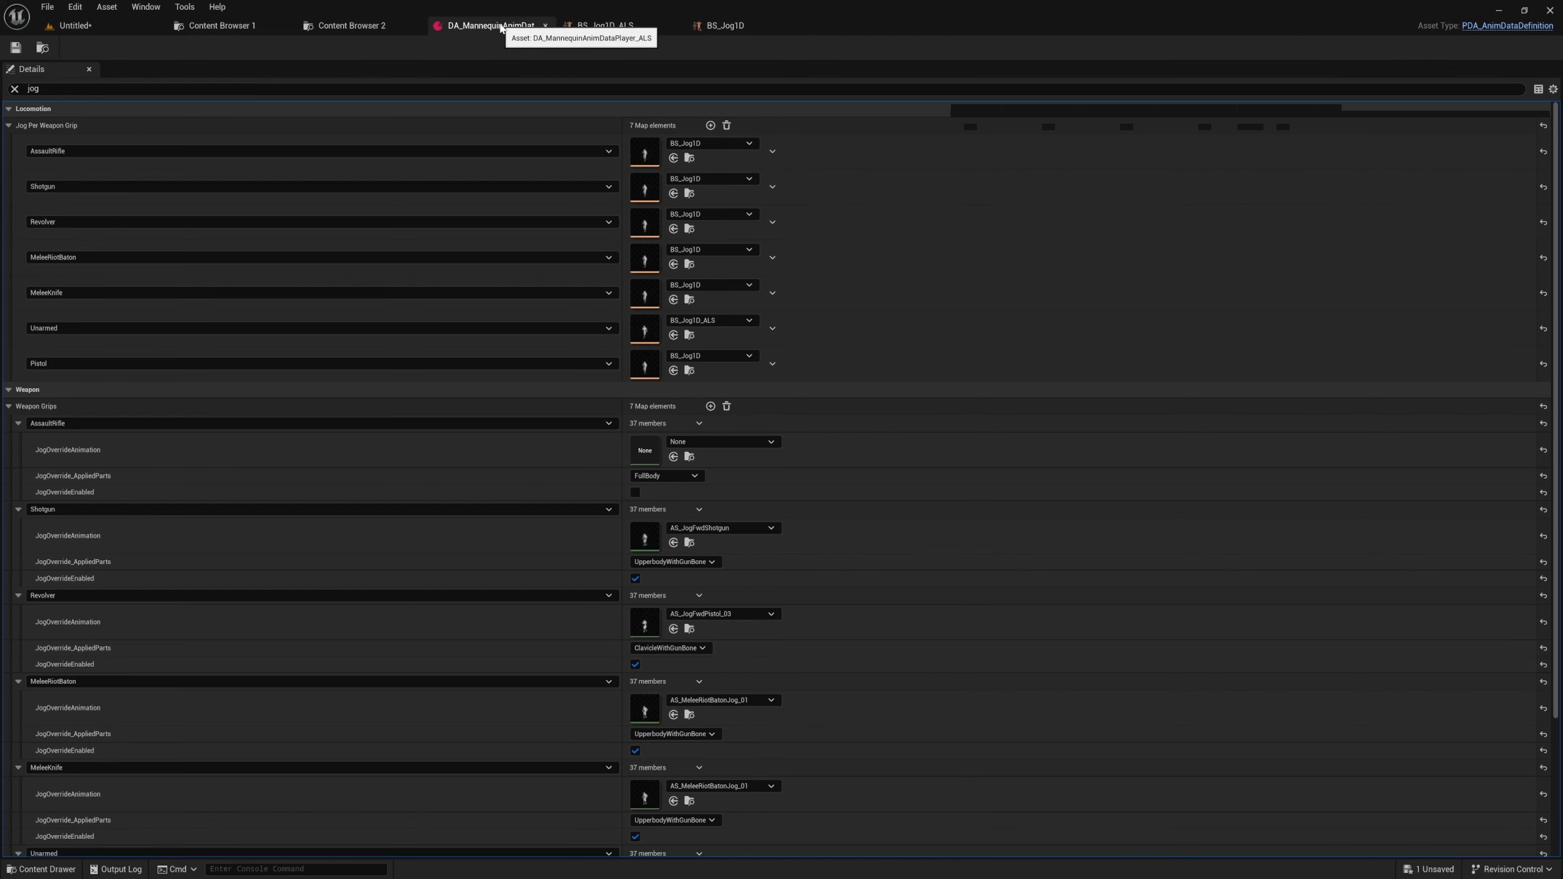
pyautogui.click(754, 144)
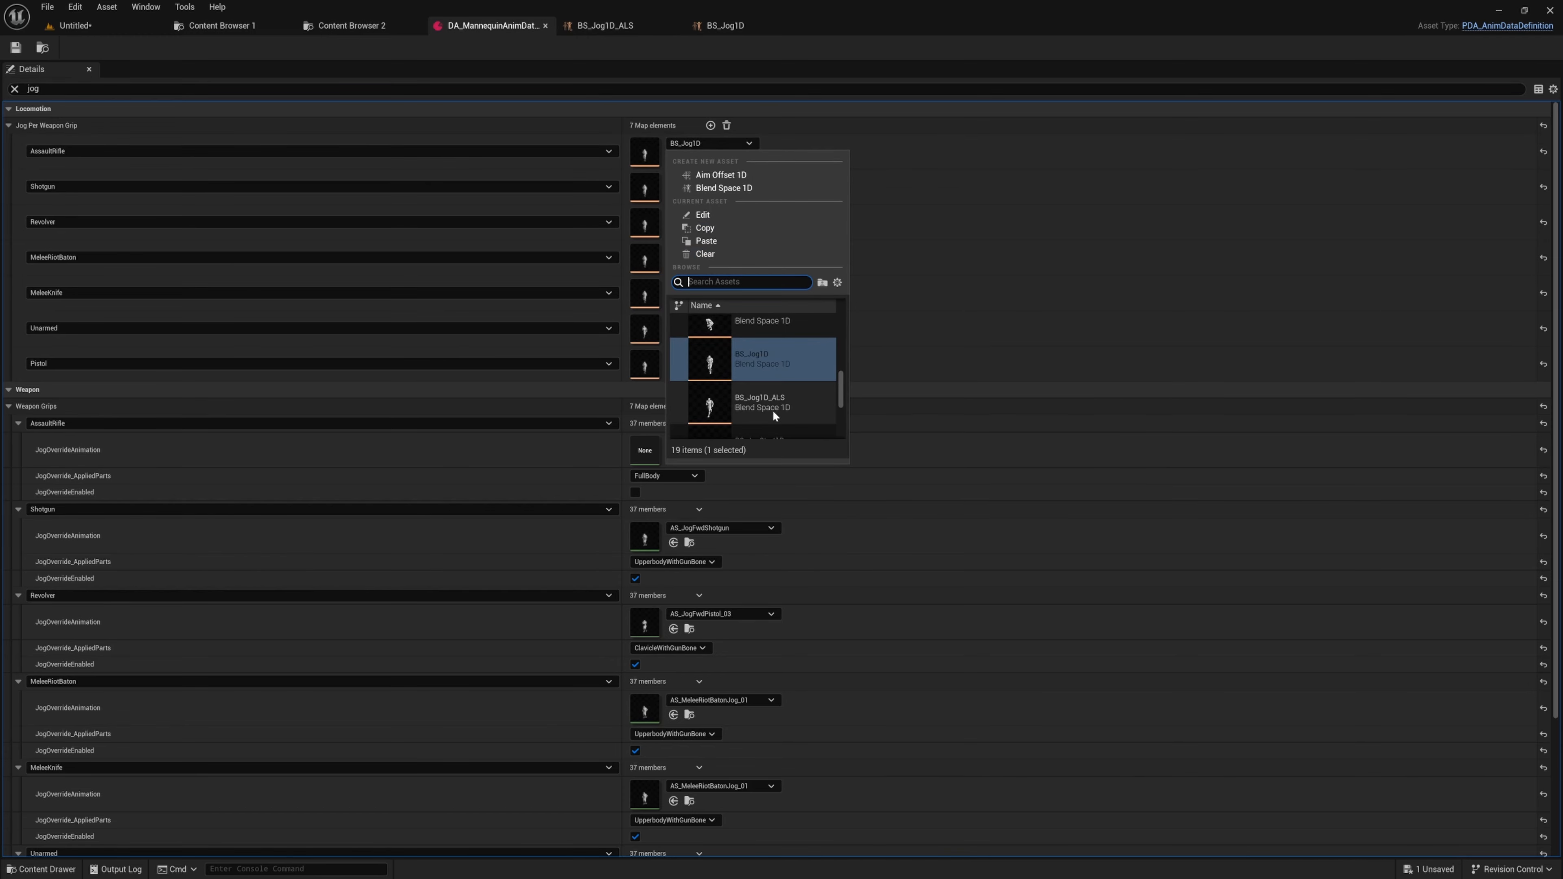
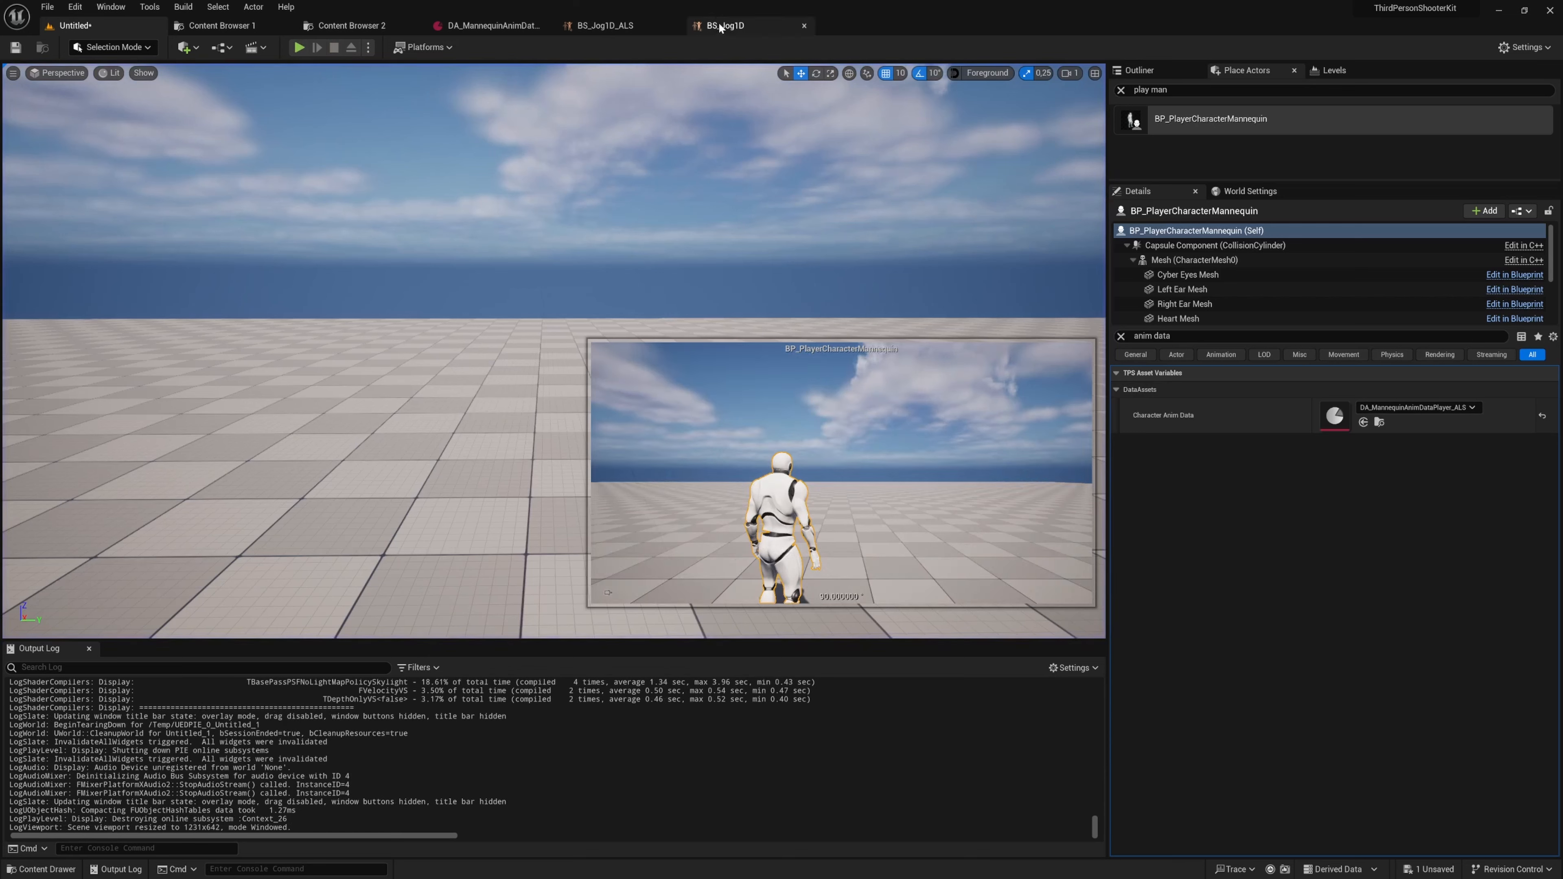
# - Review the data asset's jog entries, then play test the level, jogging left and right with the Automatic Rifle equipped
pyautogui.click(554, 26)
pyautogui.scroll(1, 498, 403)
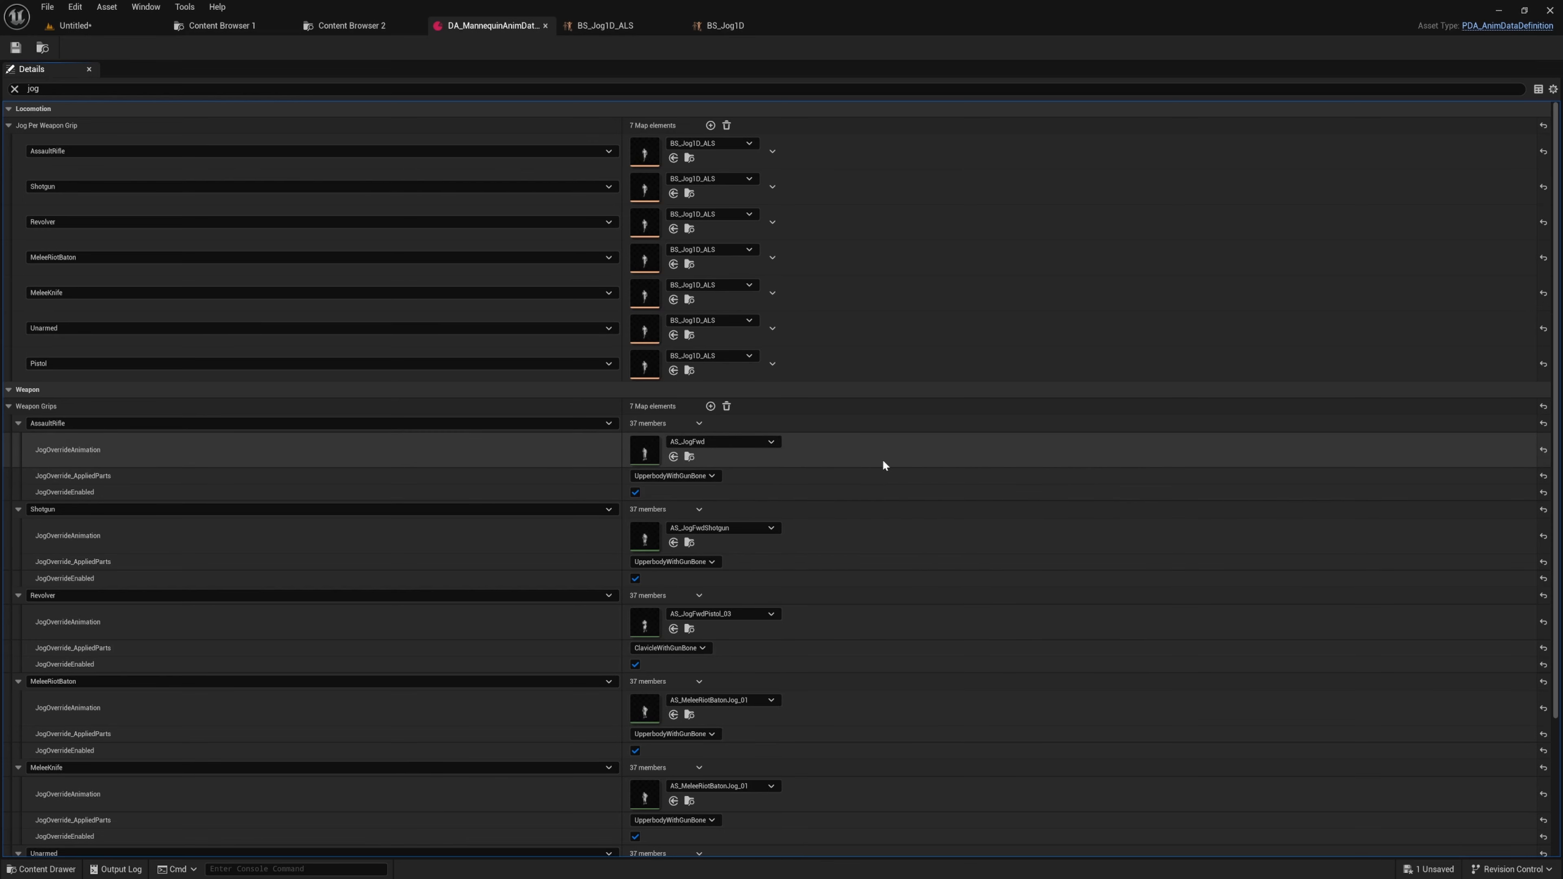
pyautogui.click(75, 25)
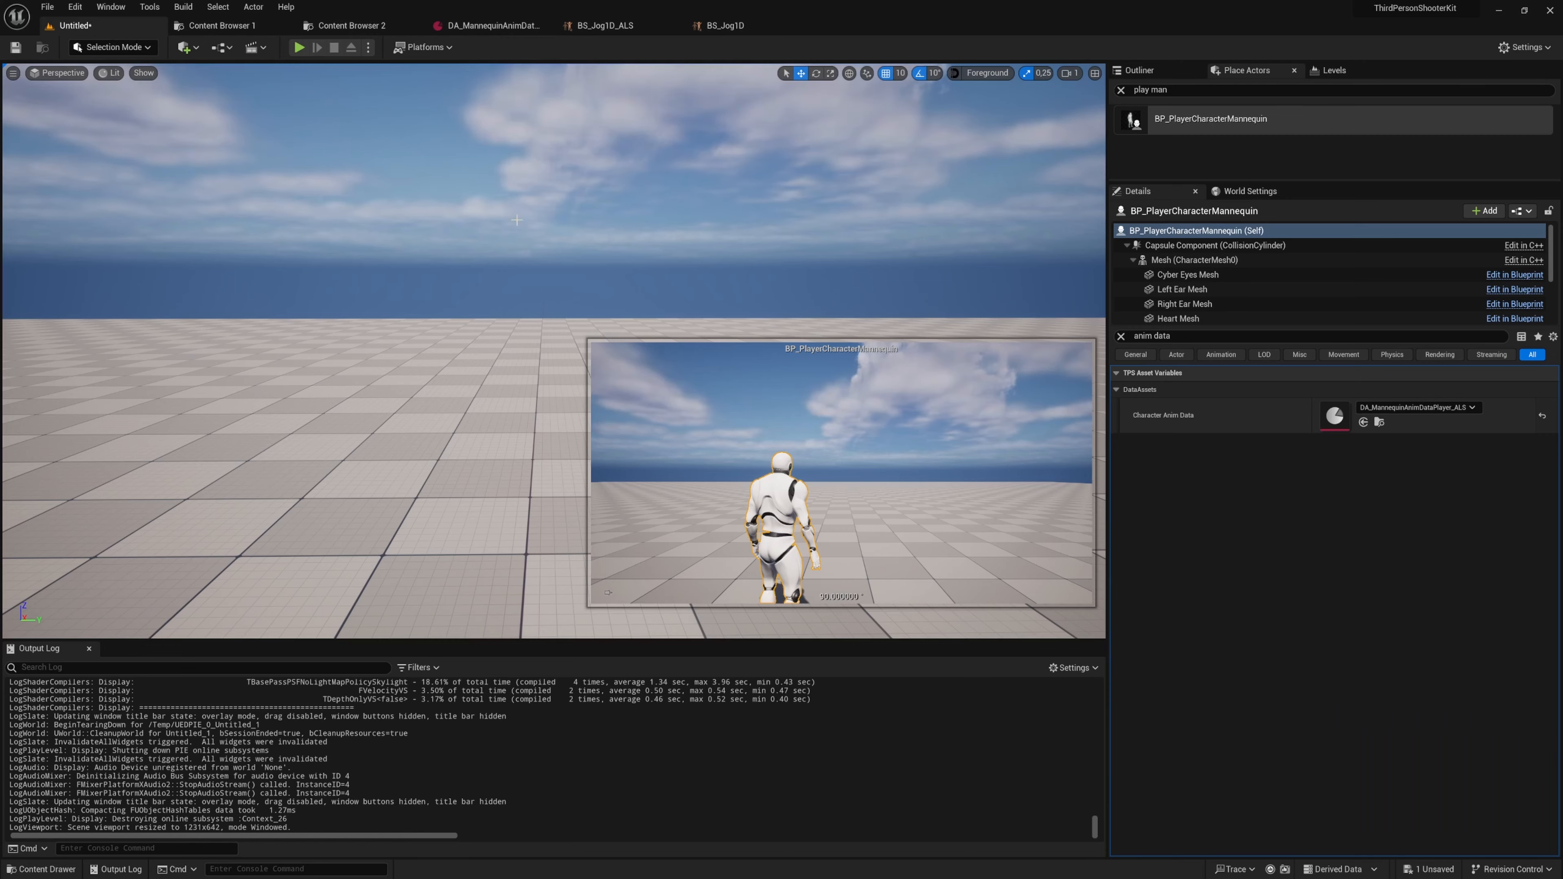
pyautogui.hotkey('alt', 'p')
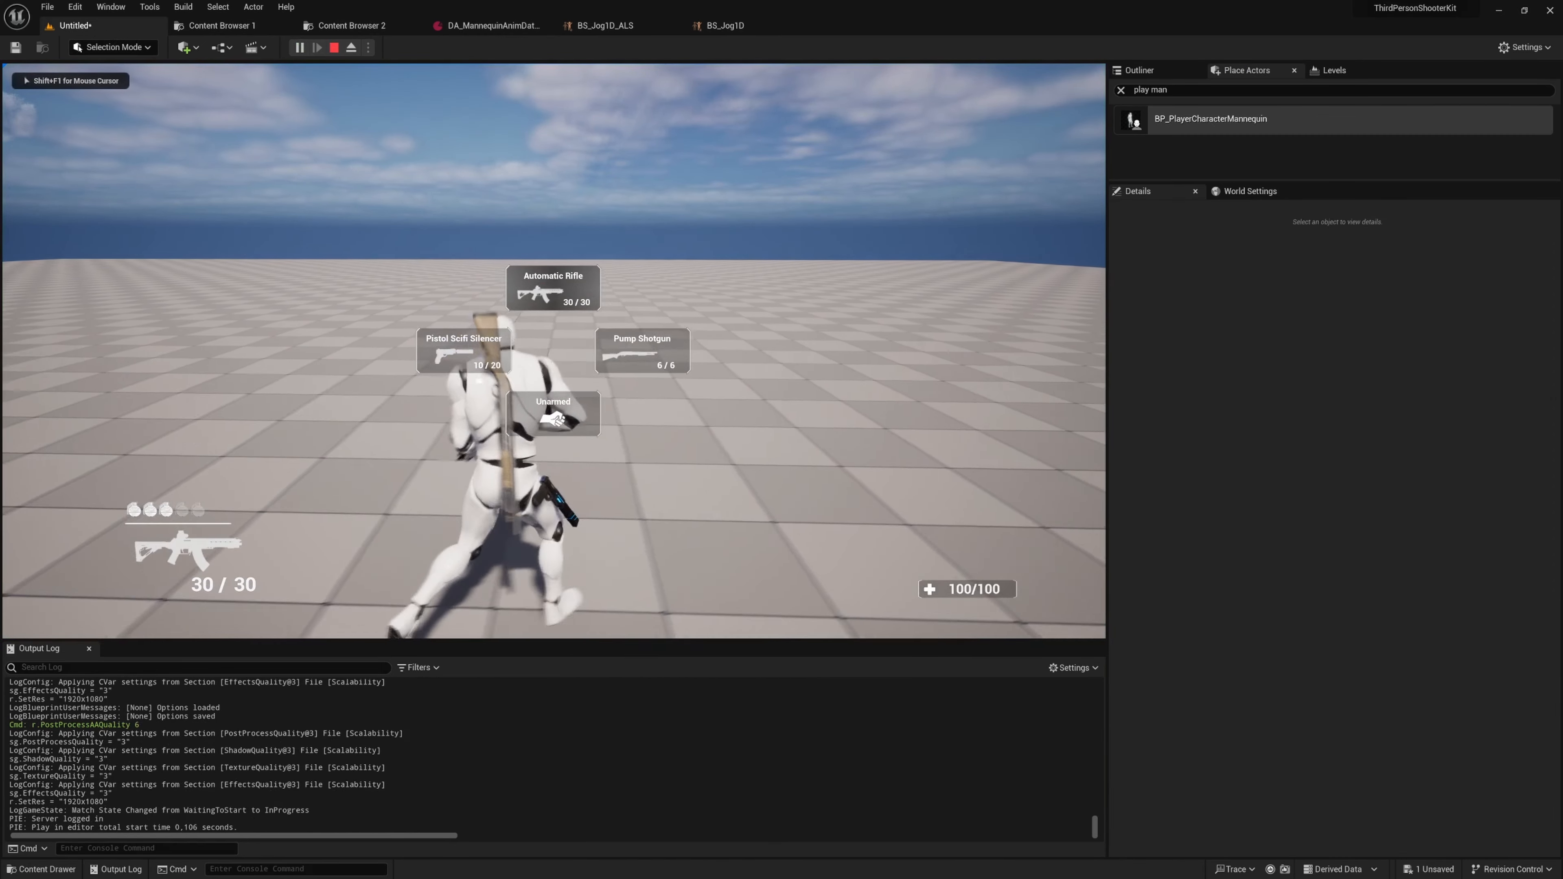
pyautogui.press('a')
pyautogui.press('d')
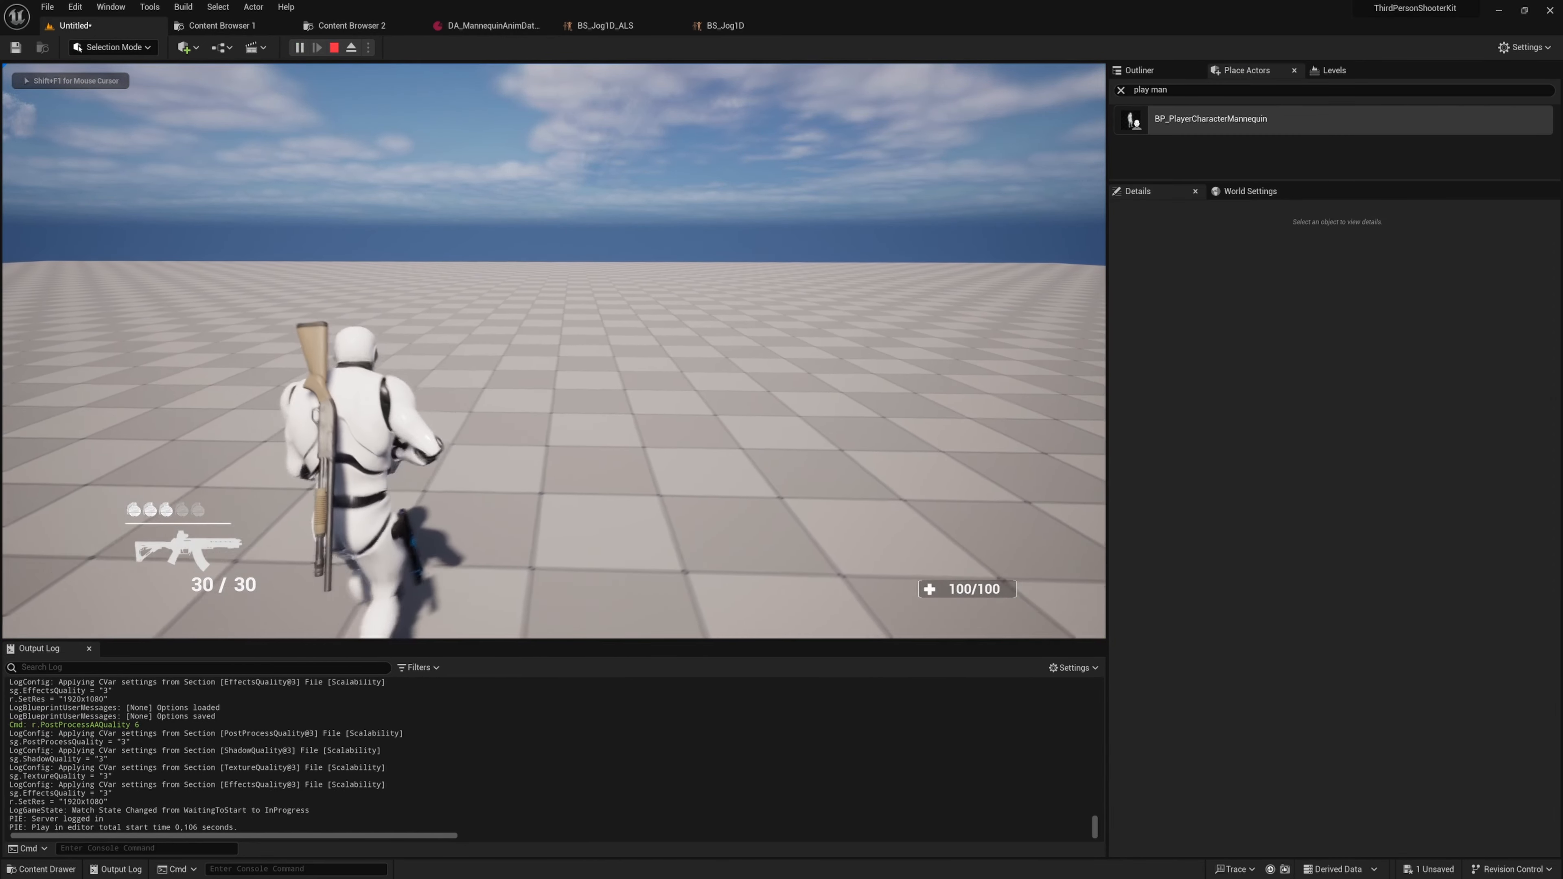
pyautogui.press('a')
# - Compare the BS_Jog1D and BS_Jog1D_ALS blend spaces, and collapse Jog Per Weapon Grip in the data asset to show the weapon grip overrides
pyautogui.click(721, 26)
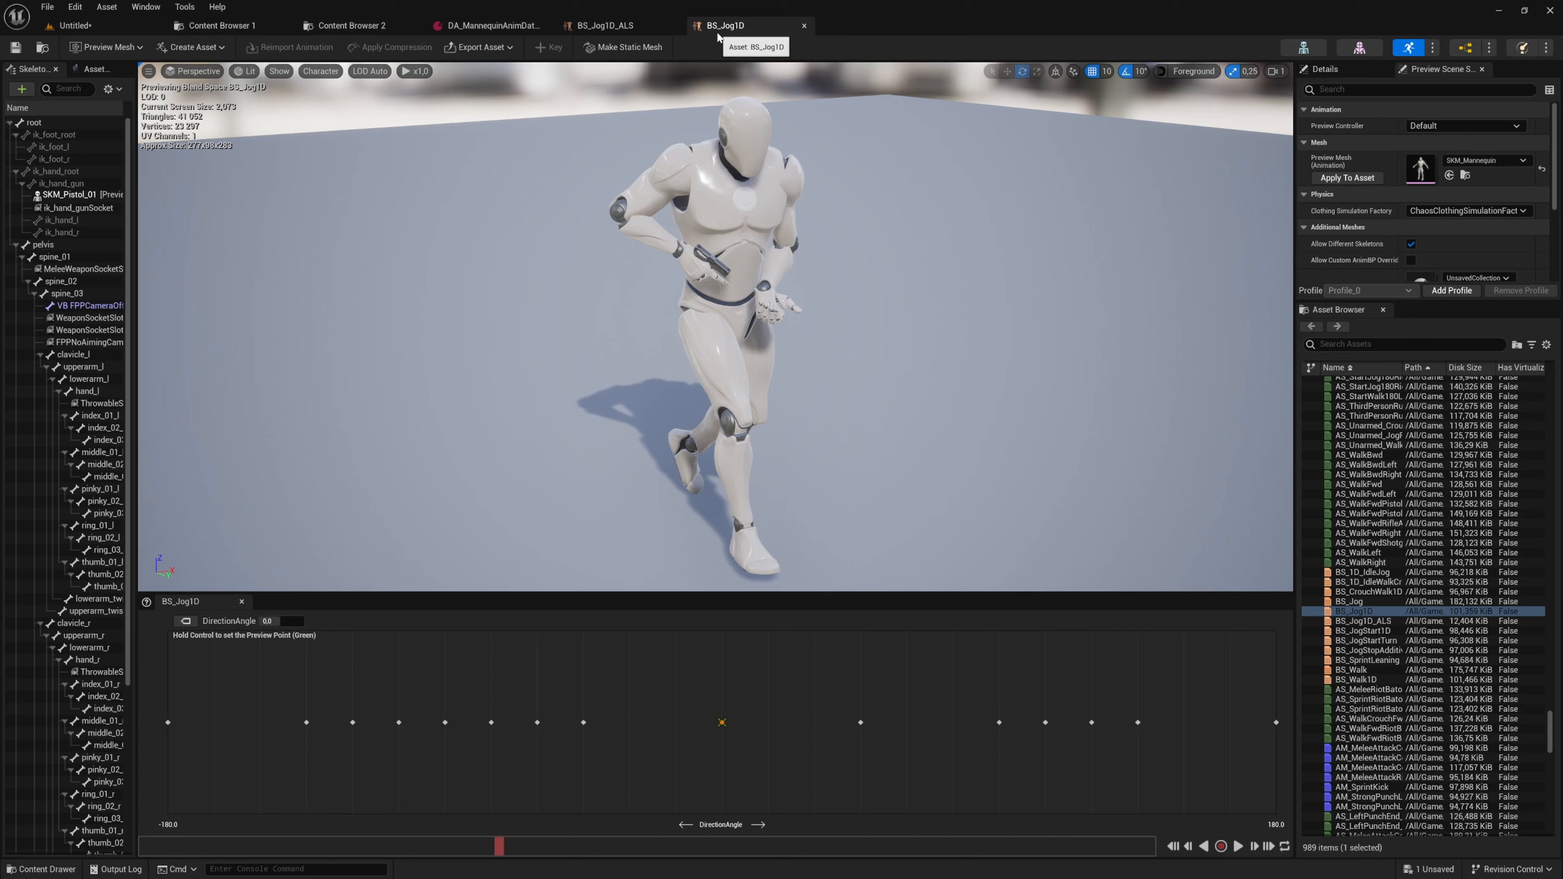
pyautogui.click(612, 22)
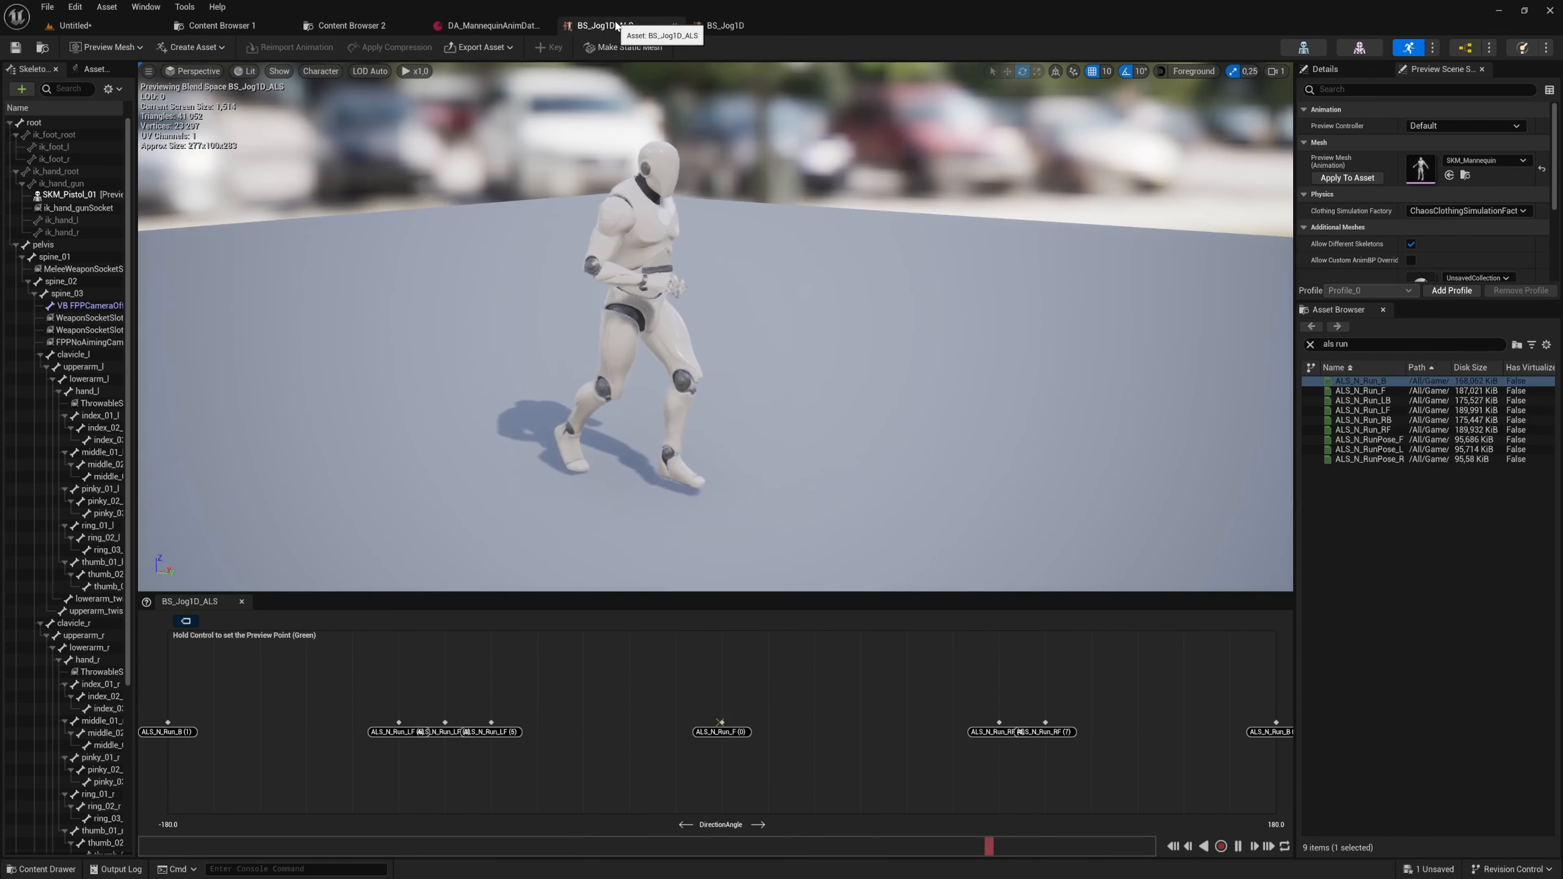
pyautogui.click(532, 26)
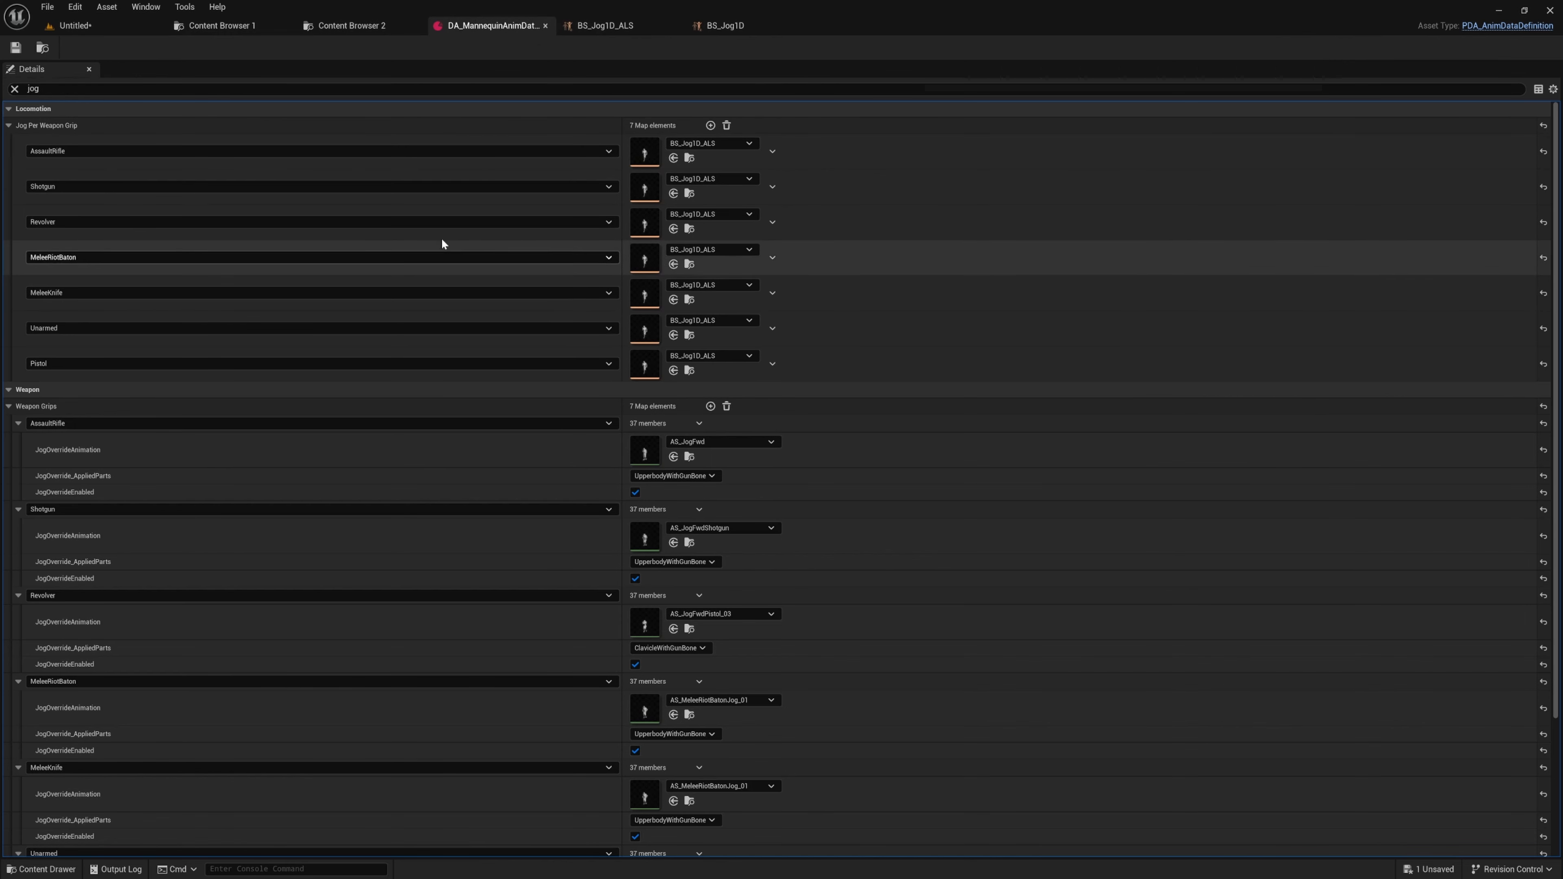
pyautogui.click(337, 125)
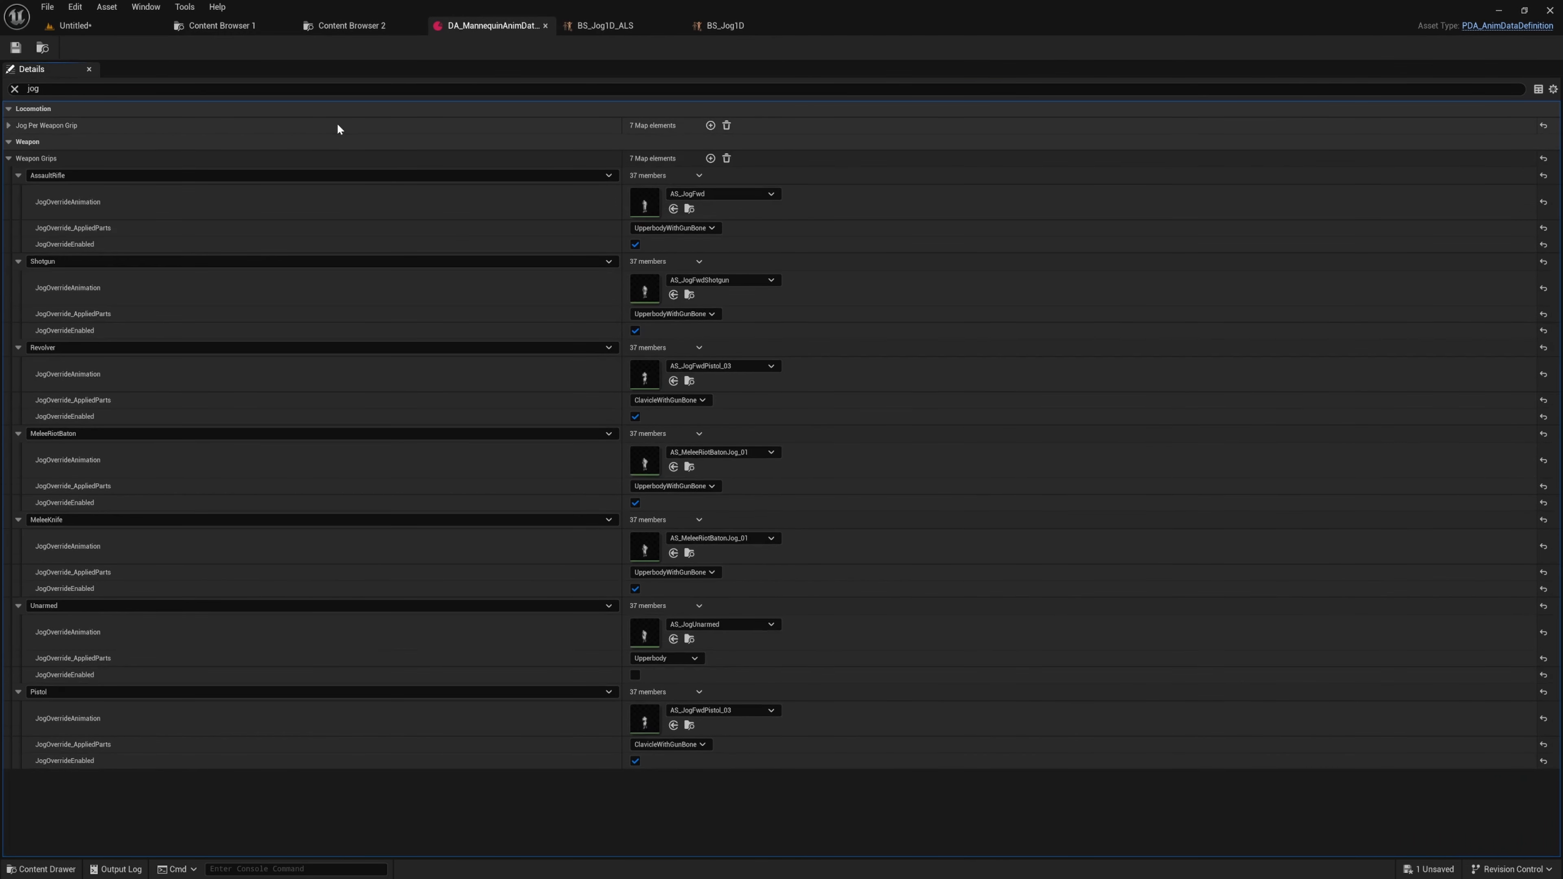
# - Clear the jog filter in the data asset, expand Walk Per Weapon Grip and locate its BS_Walk1D blend space in the content browser
pyautogui.click(13, 89)
pyautogui.click(129, 140)
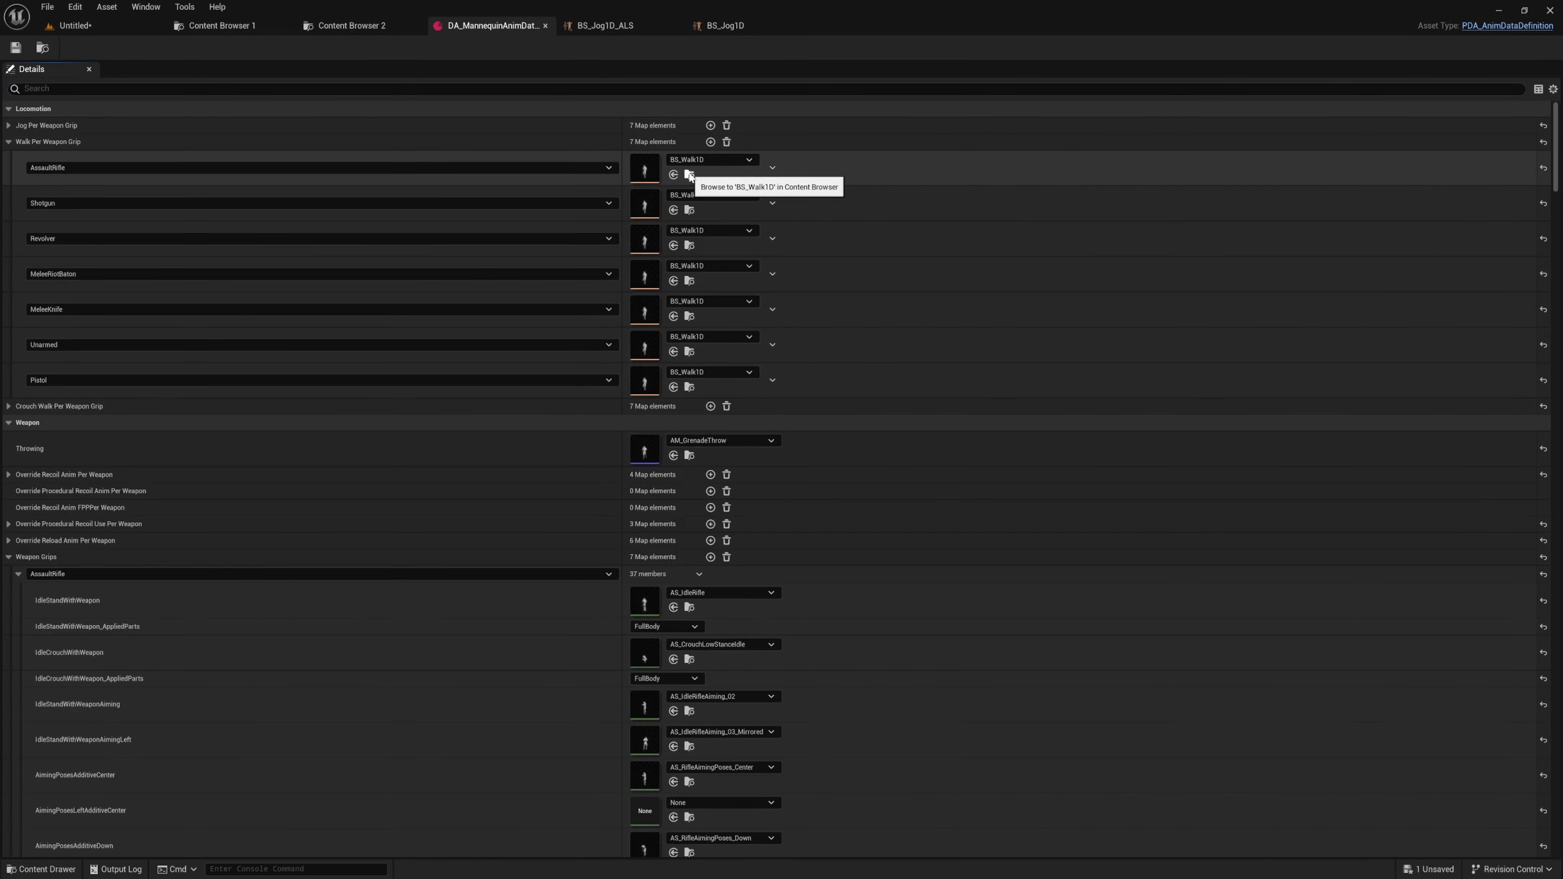
pyautogui.click(690, 352)
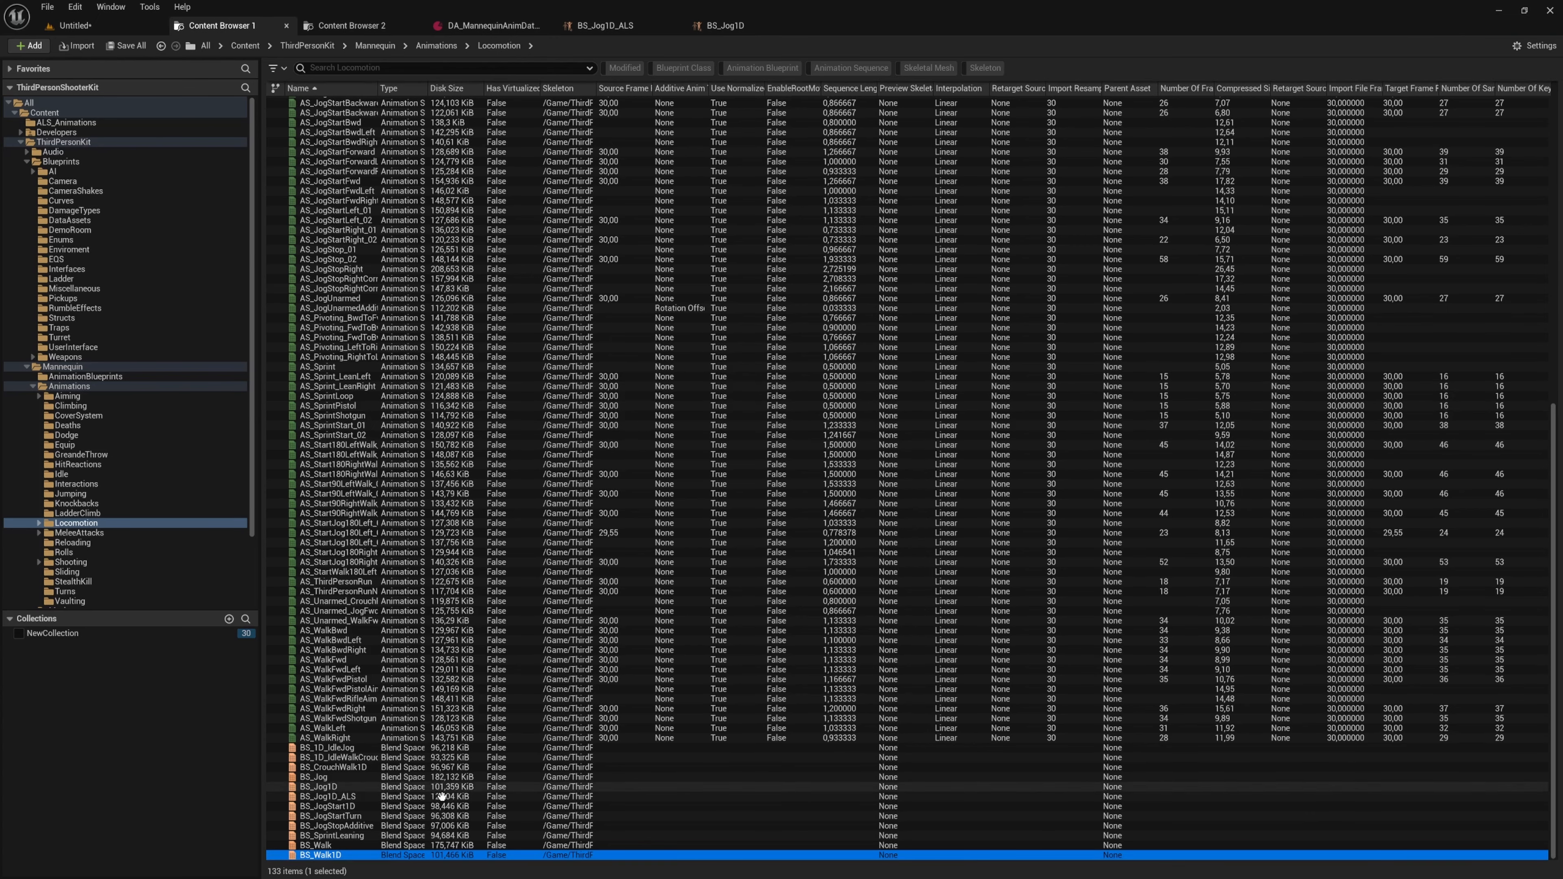
# - Duplicate the BS_Walk1D blend space in the Locomotion folder and name the copy BS_Walk1D_ALS
pyautogui.click(385, 836)
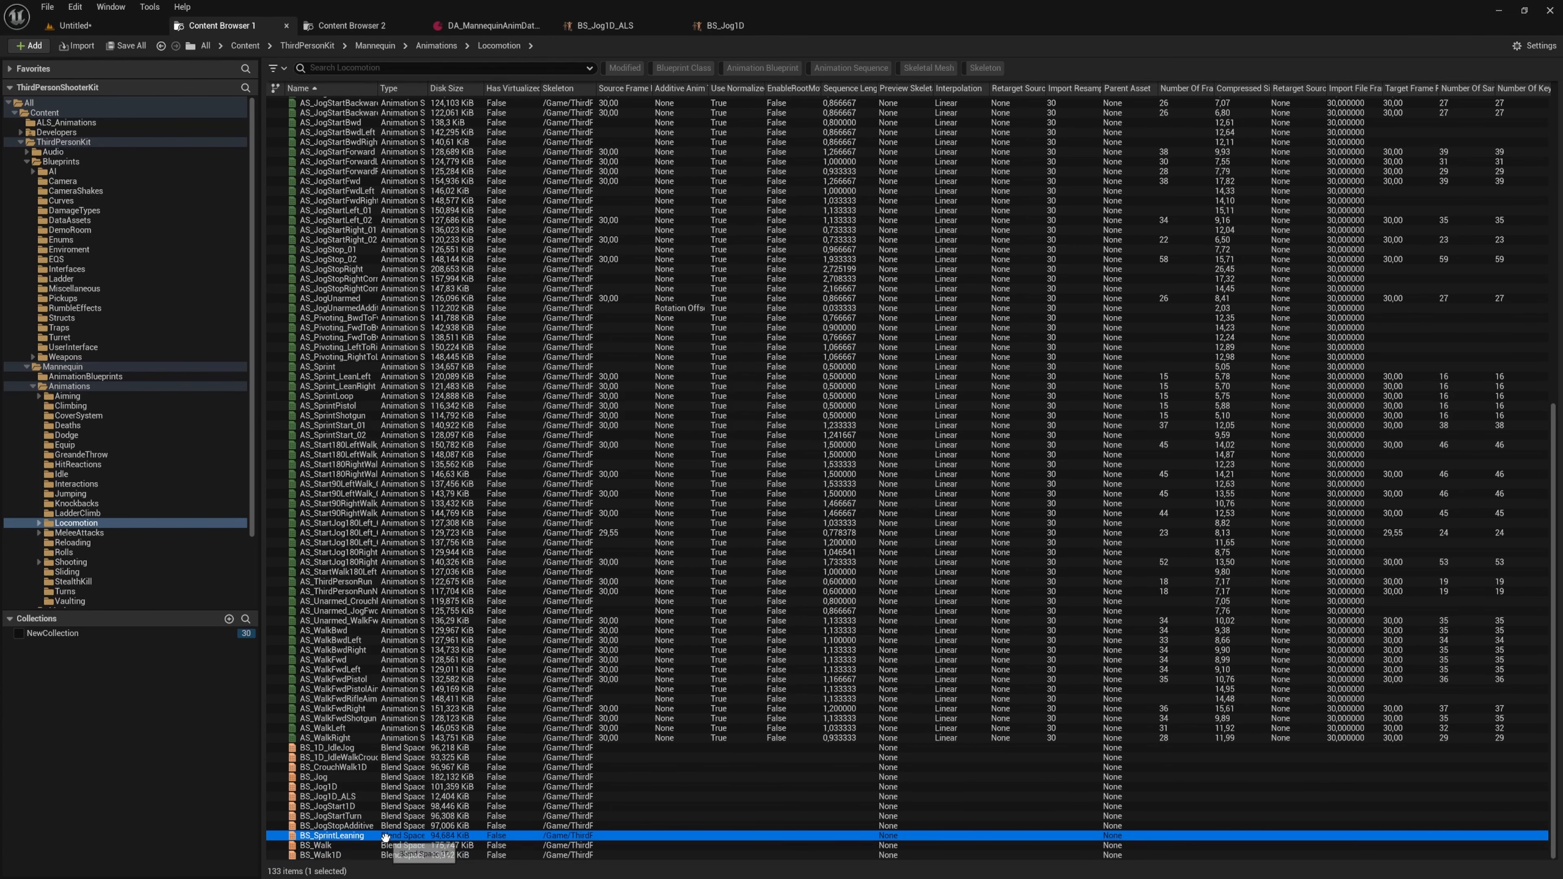
pyautogui.click(379, 855)
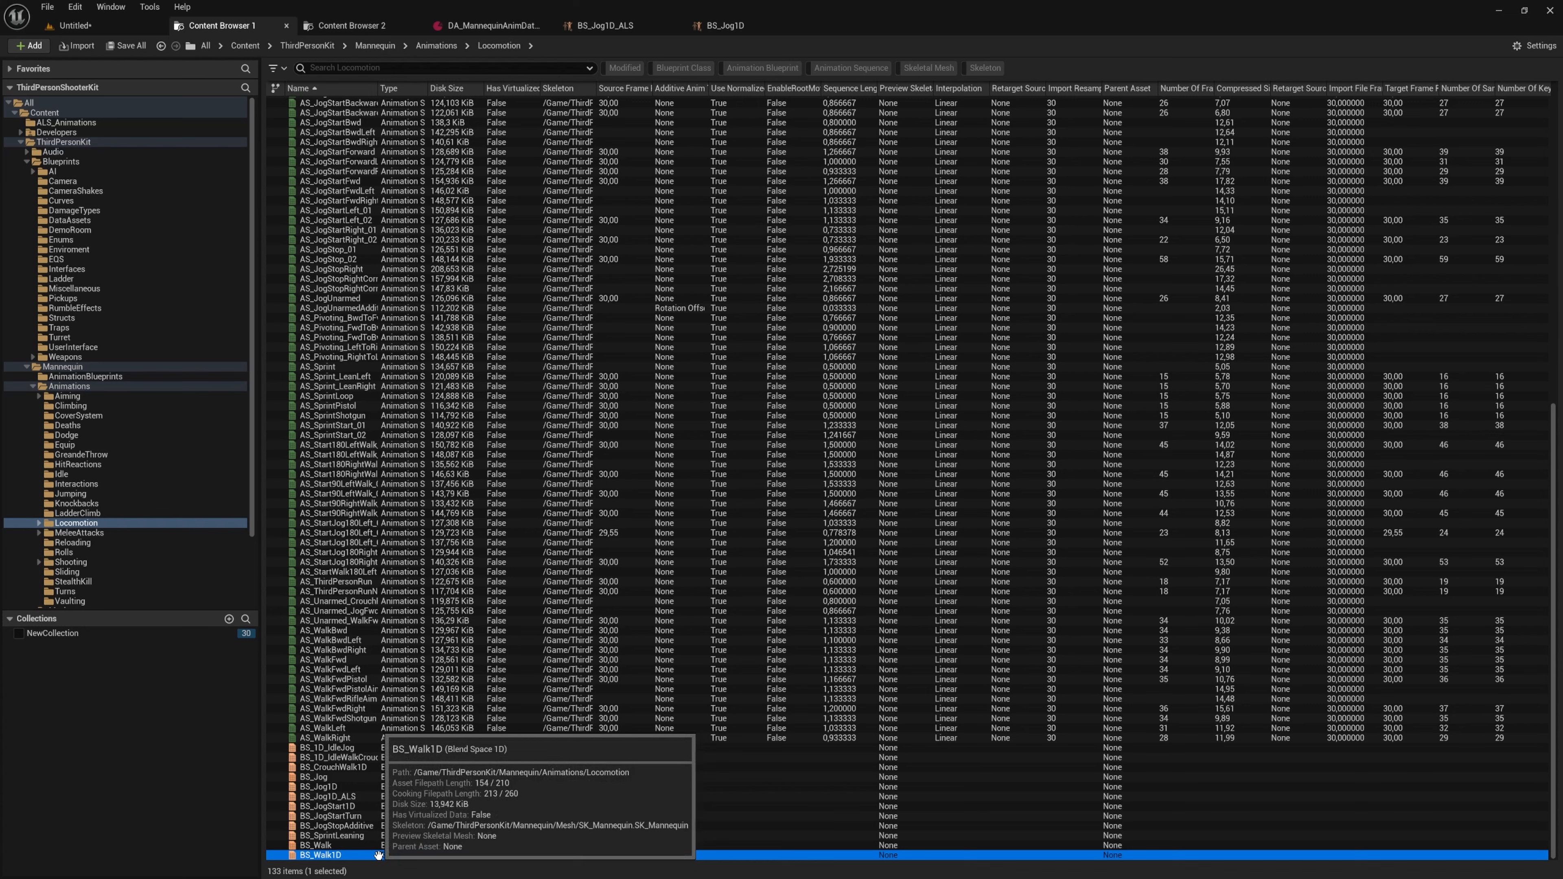
pyautogui.hotkey('ctrl', 'd')
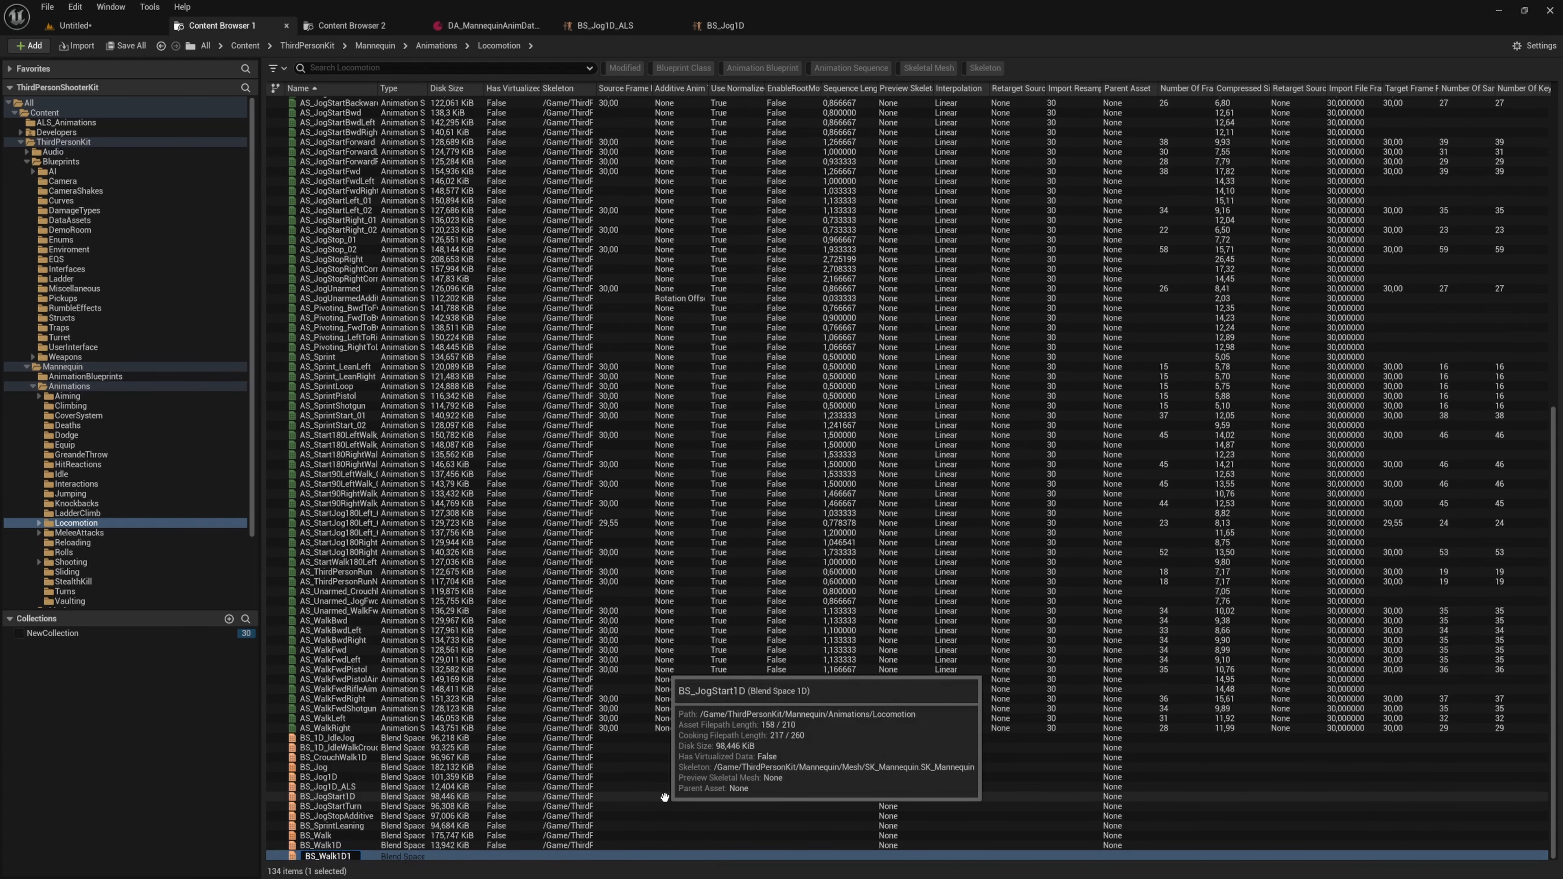
pyautogui.press('Return')
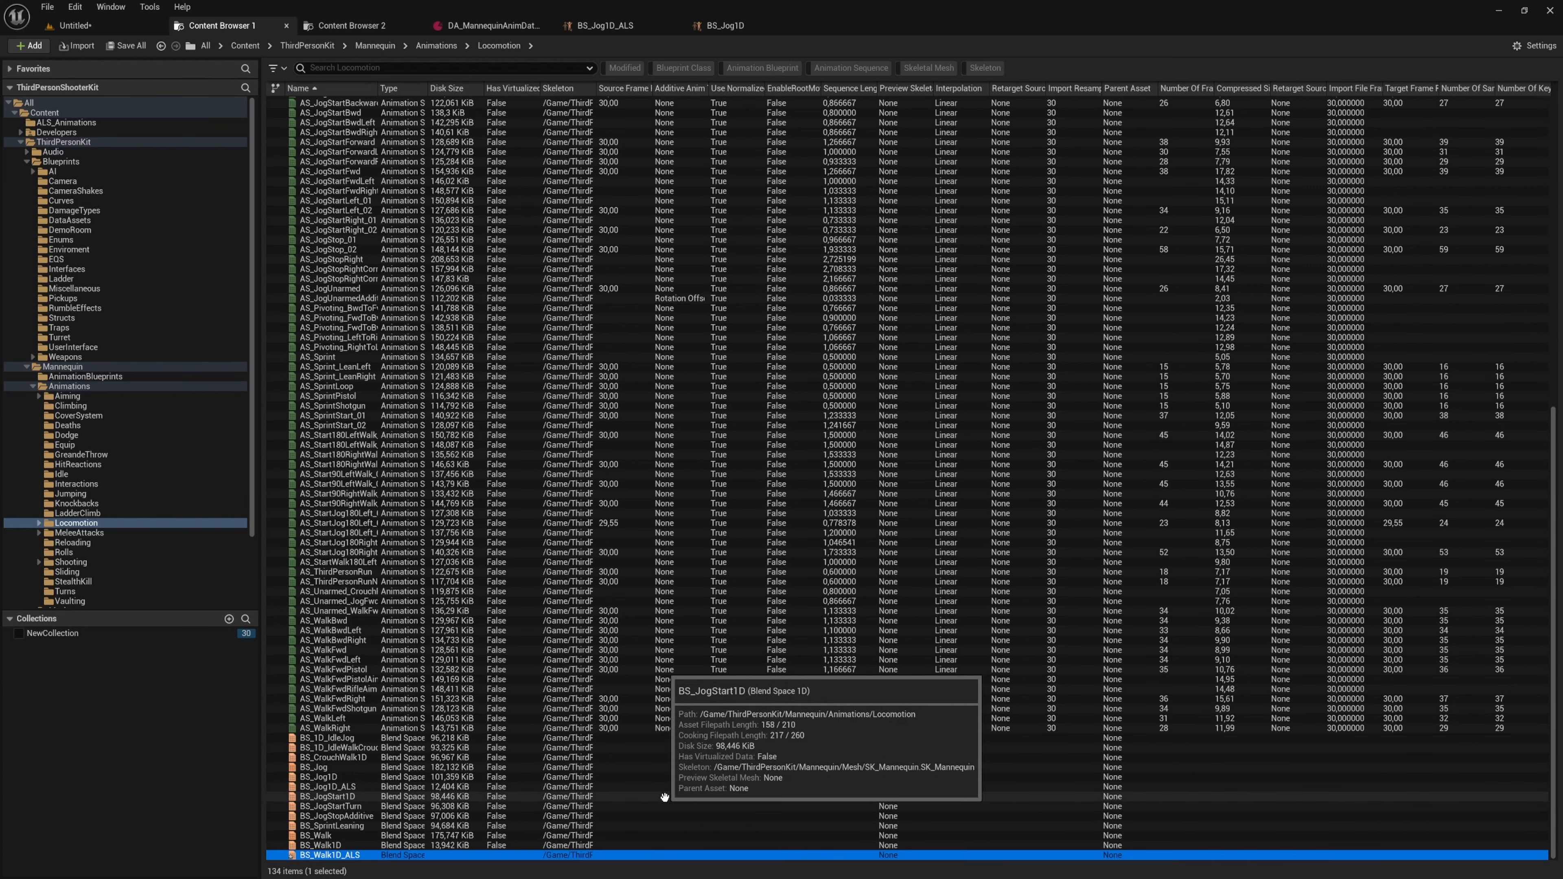
# - Open the BS_Walk1D_ALS blend space, filter its asset browser by "als walk" and widen the asset list
pyautogui.doubleClick(433, 855)
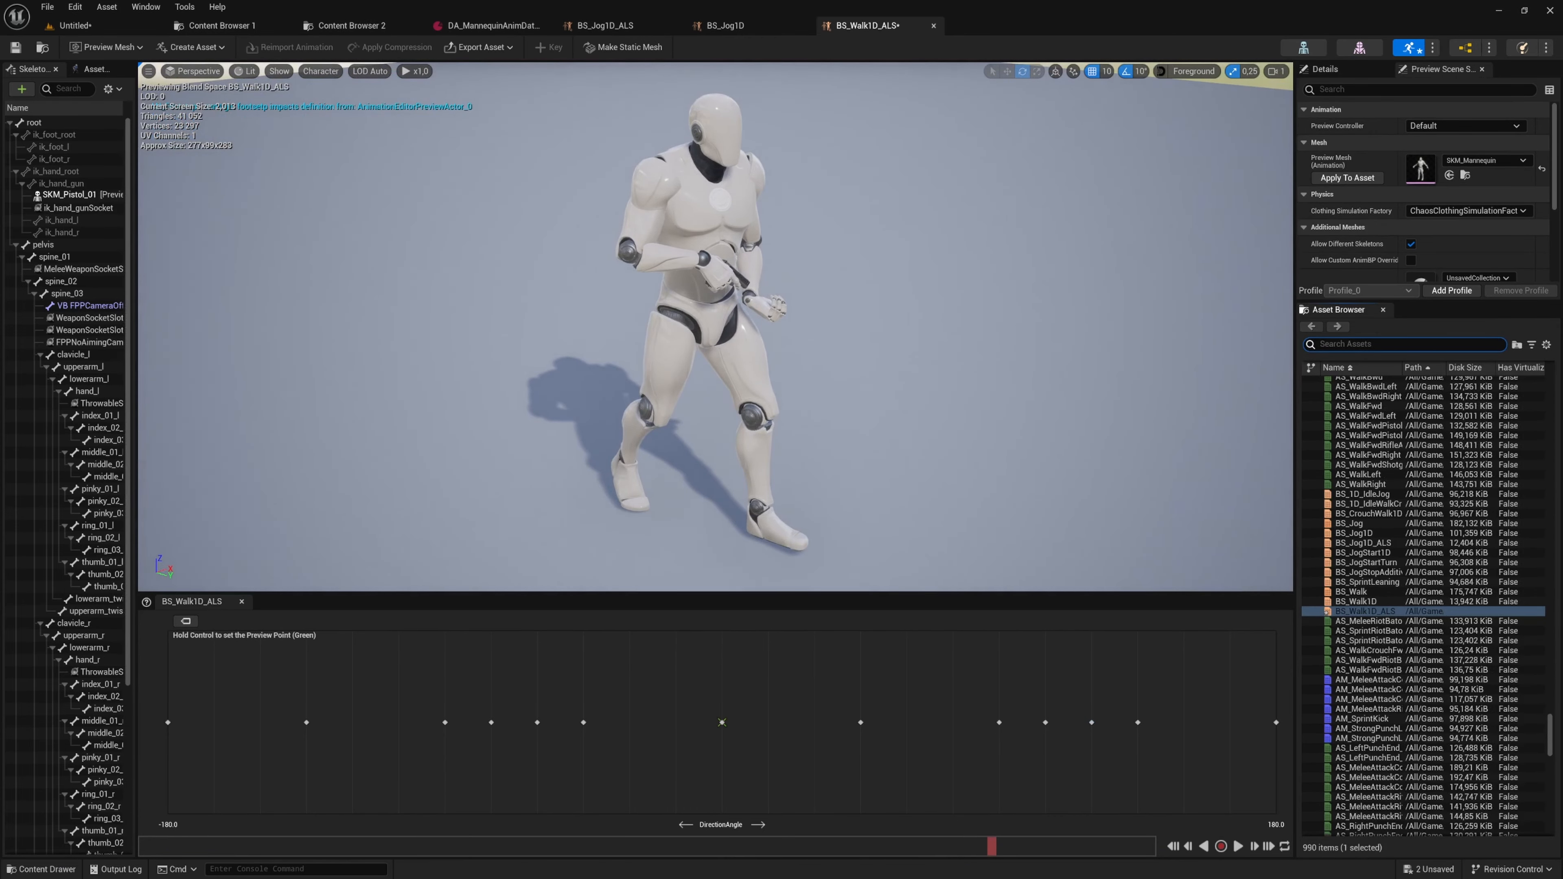
pyautogui.write('als walk')
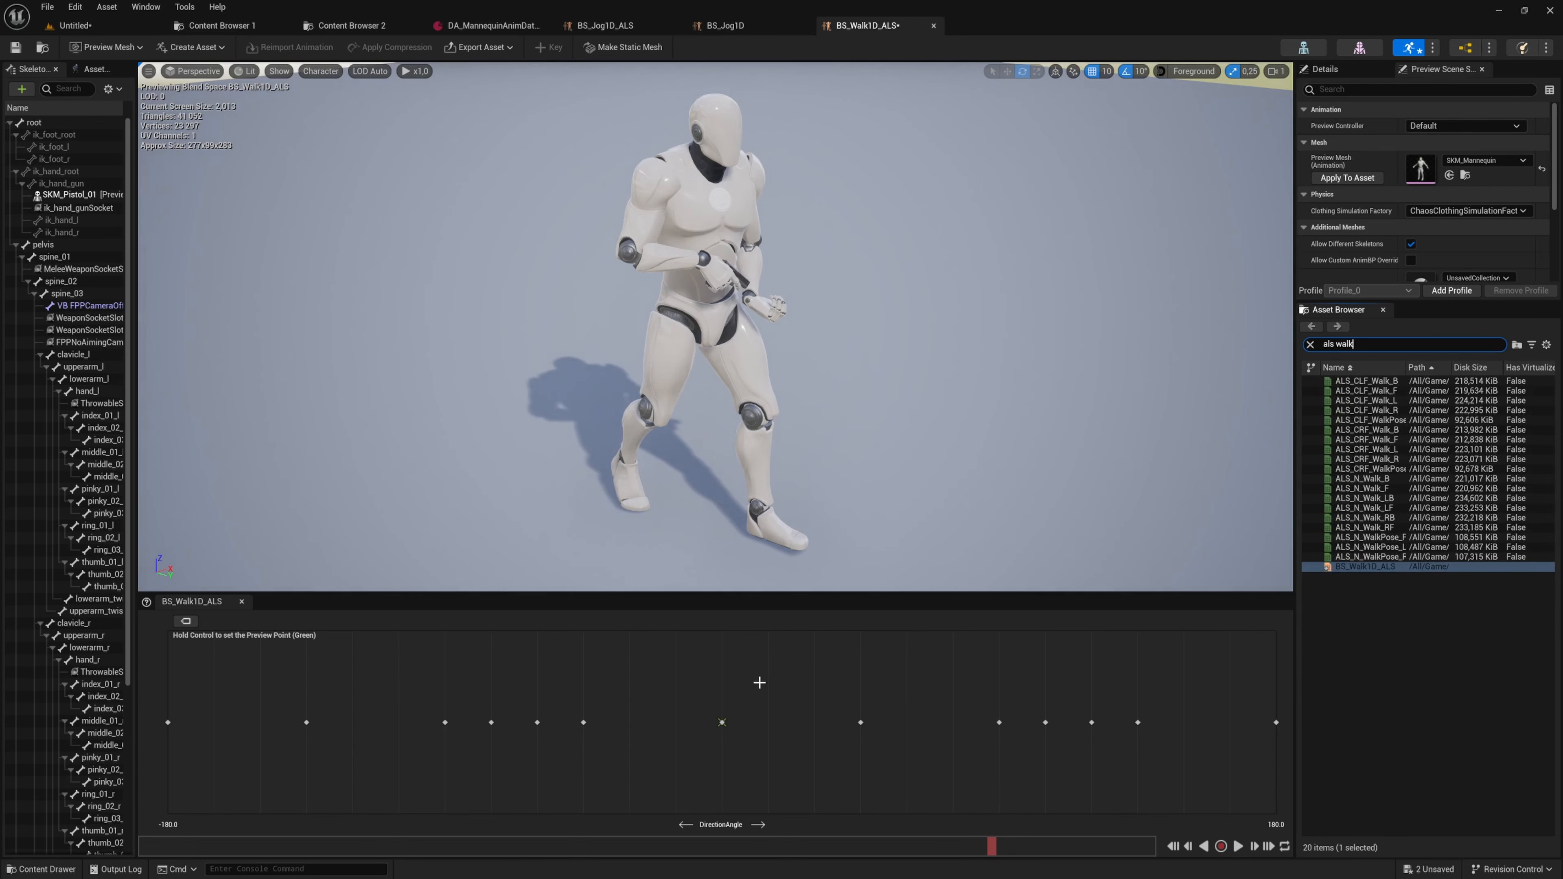
pyautogui.moveTo(1291, 457); pyautogui.dragTo(1254, 462)
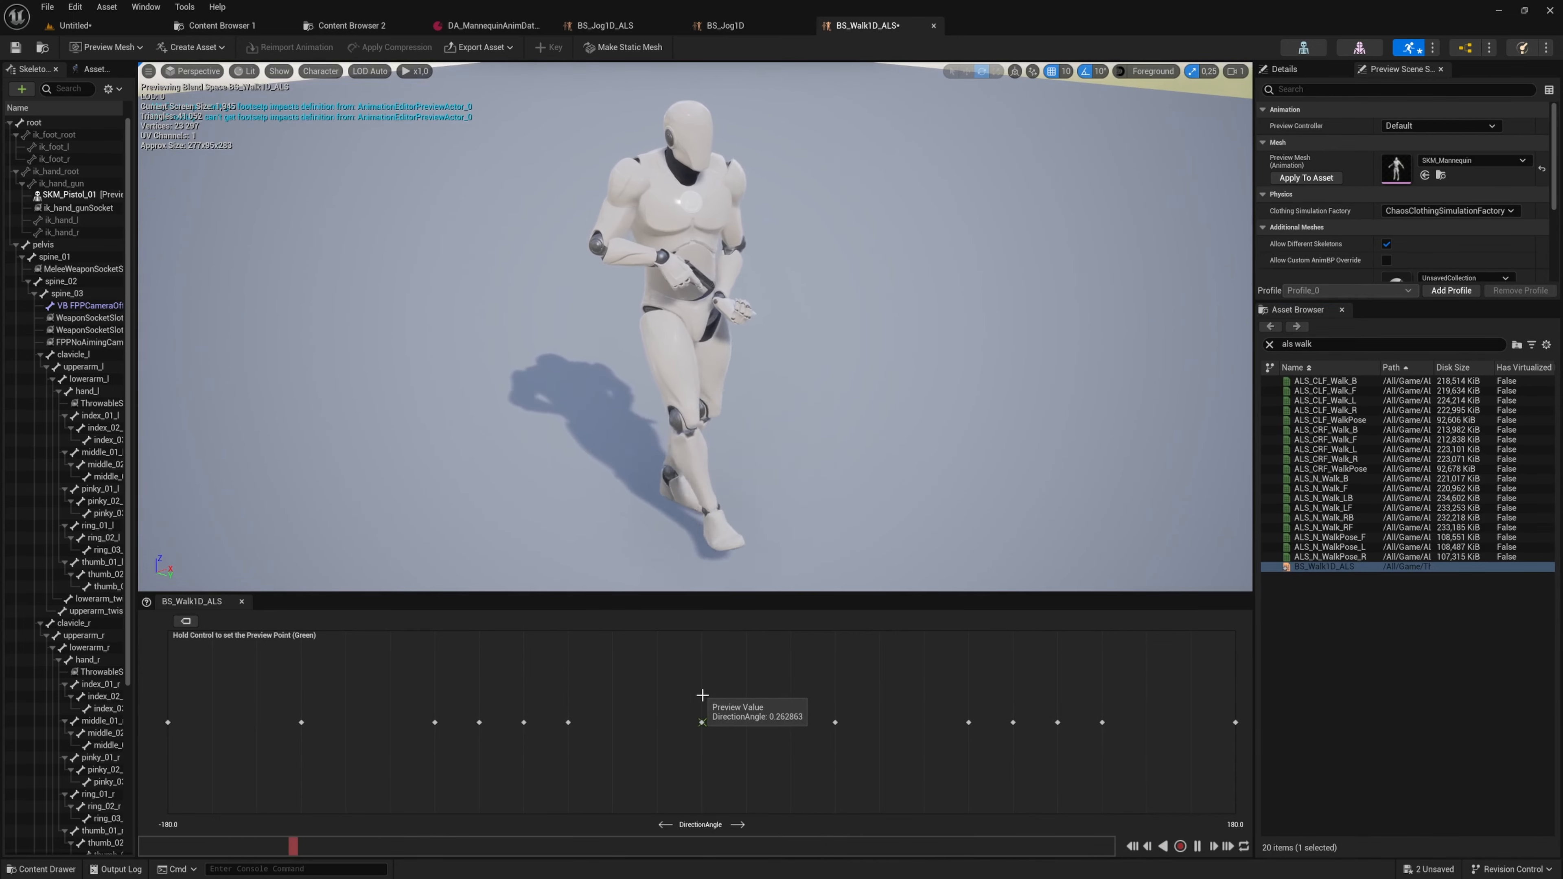
# - Close Content Browser 2 and assign the ALS_N_Walk_F animation to the blend sample at DirectionAngle 0
pyautogui.click(1354, 488)
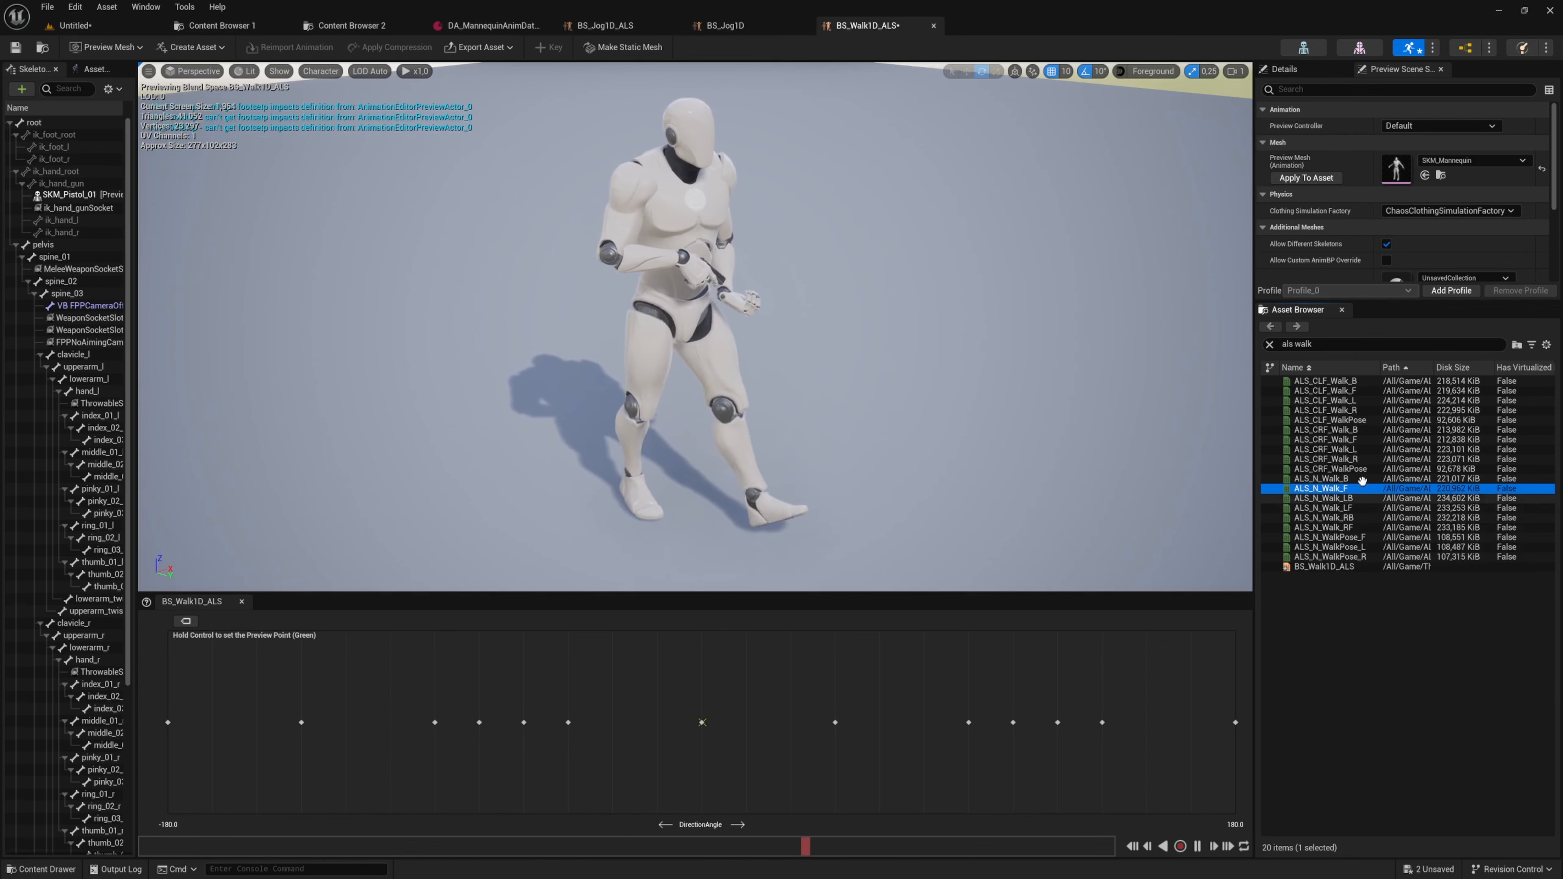
pyautogui.moveTo(1341, 400)
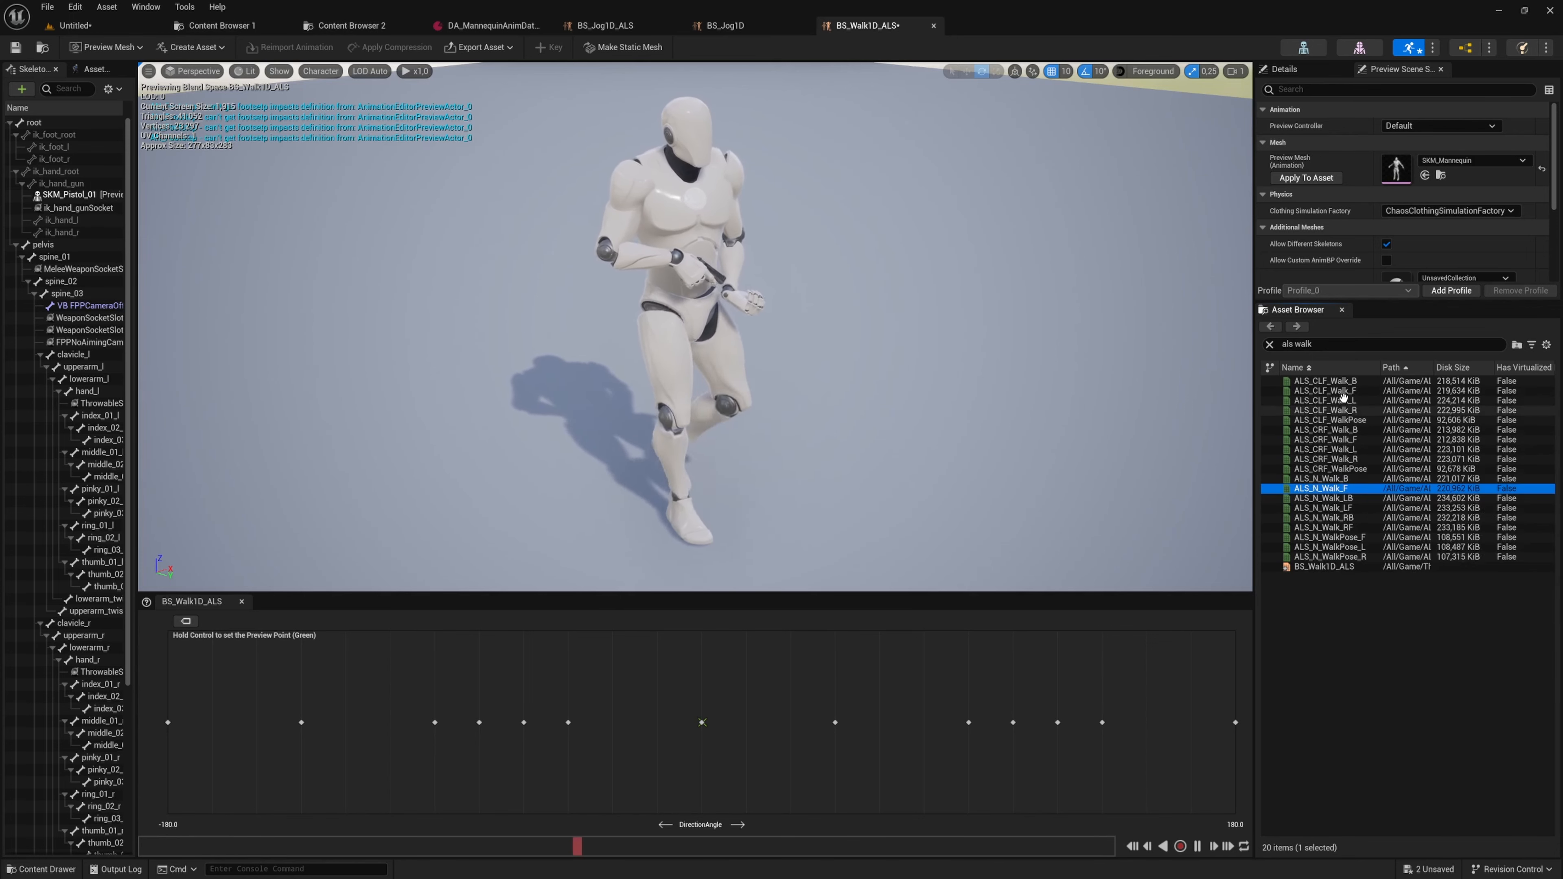
pyautogui.moveTo(1345, 488)
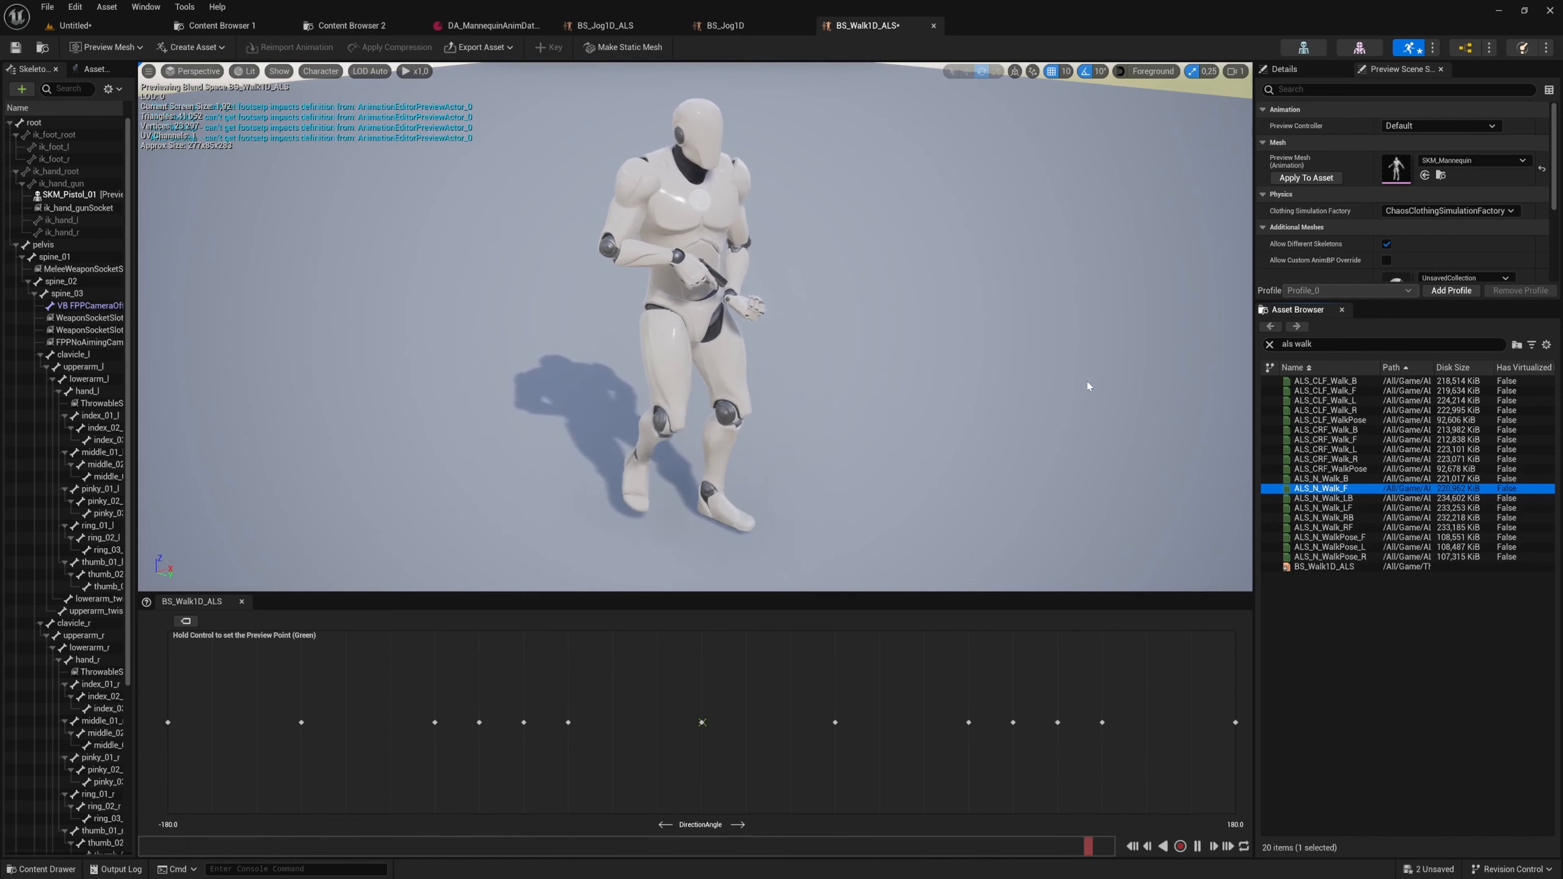
pyautogui.click(359, 26)
pyautogui.moveTo(353, 25); pyautogui.dragTo(353, 877)
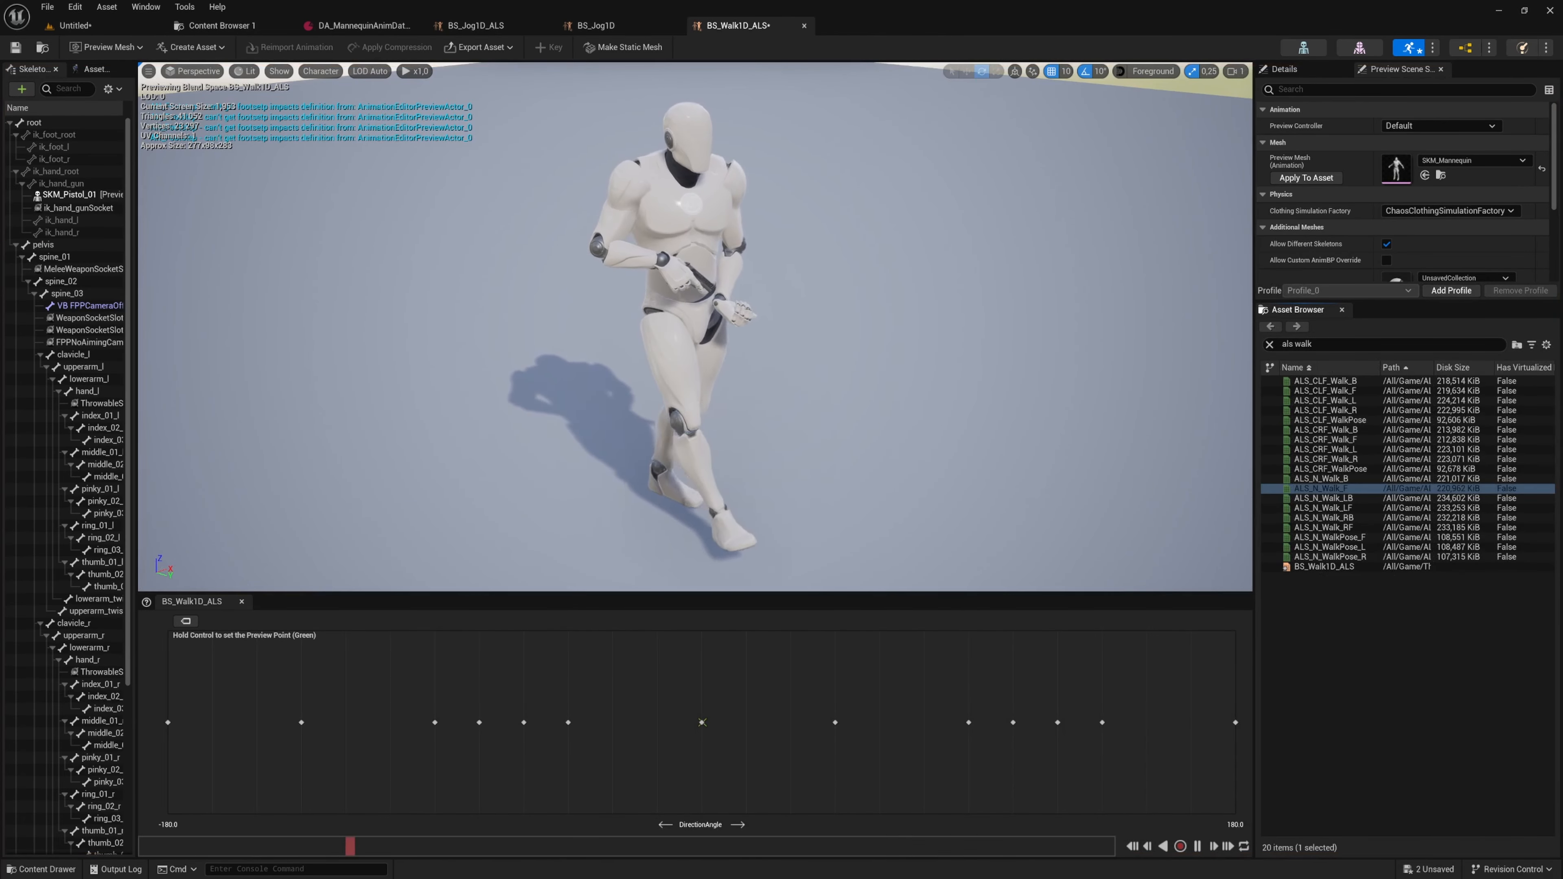
pyautogui.click(1345, 488)
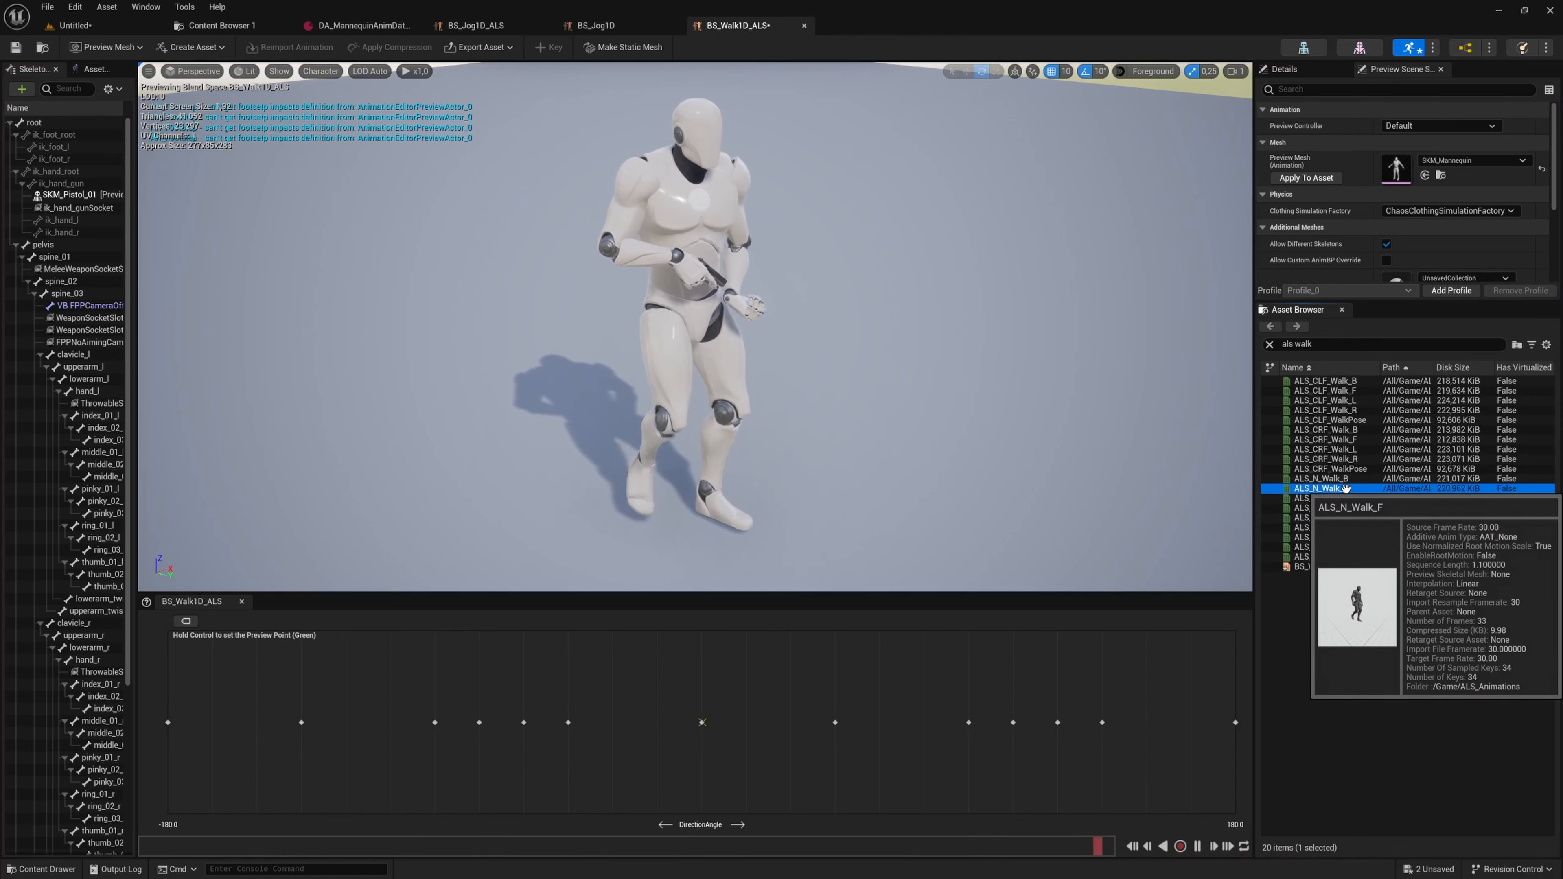
pyautogui.rightClick(702, 722)
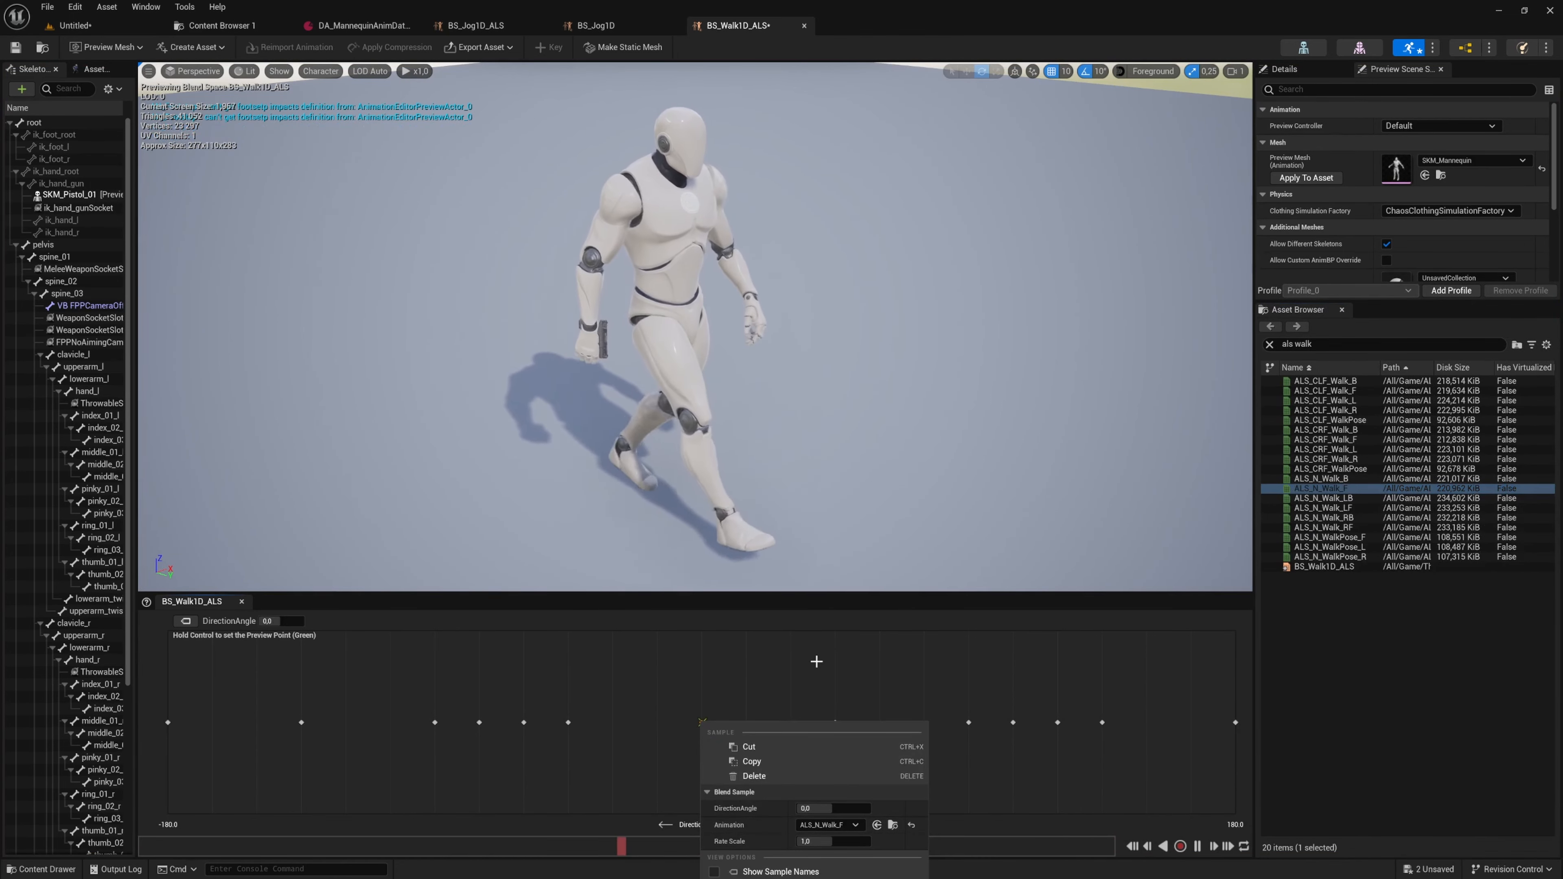
pyautogui.click(866, 696)
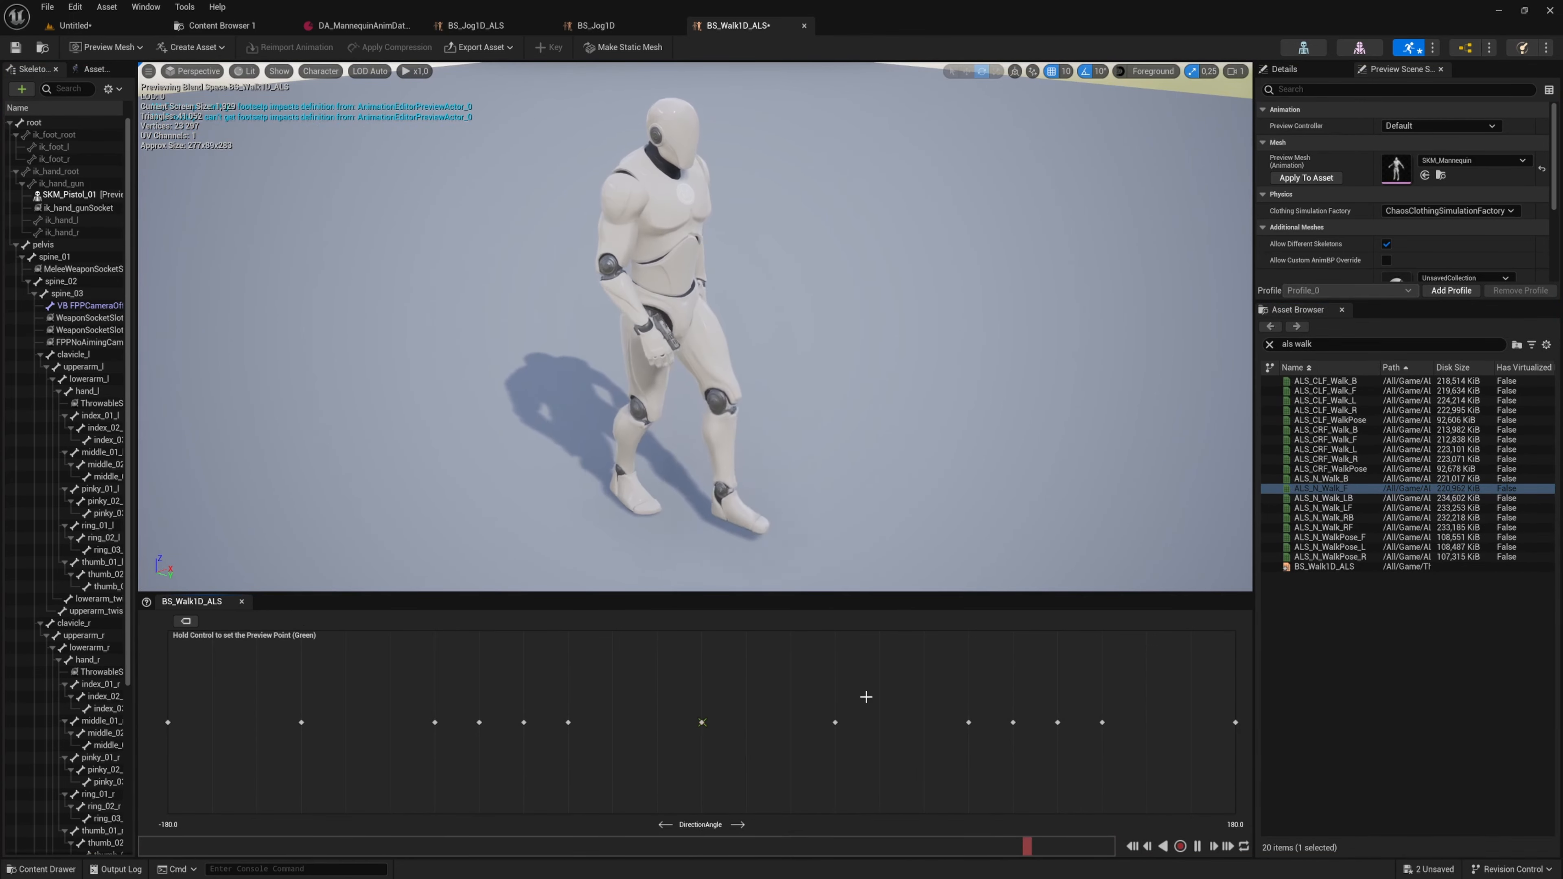
# - Delete the blend sample at DirectionAngle 45 and assign ALS_N_Walk_RF to the sample at 90
pyautogui.rightClick(836, 720)
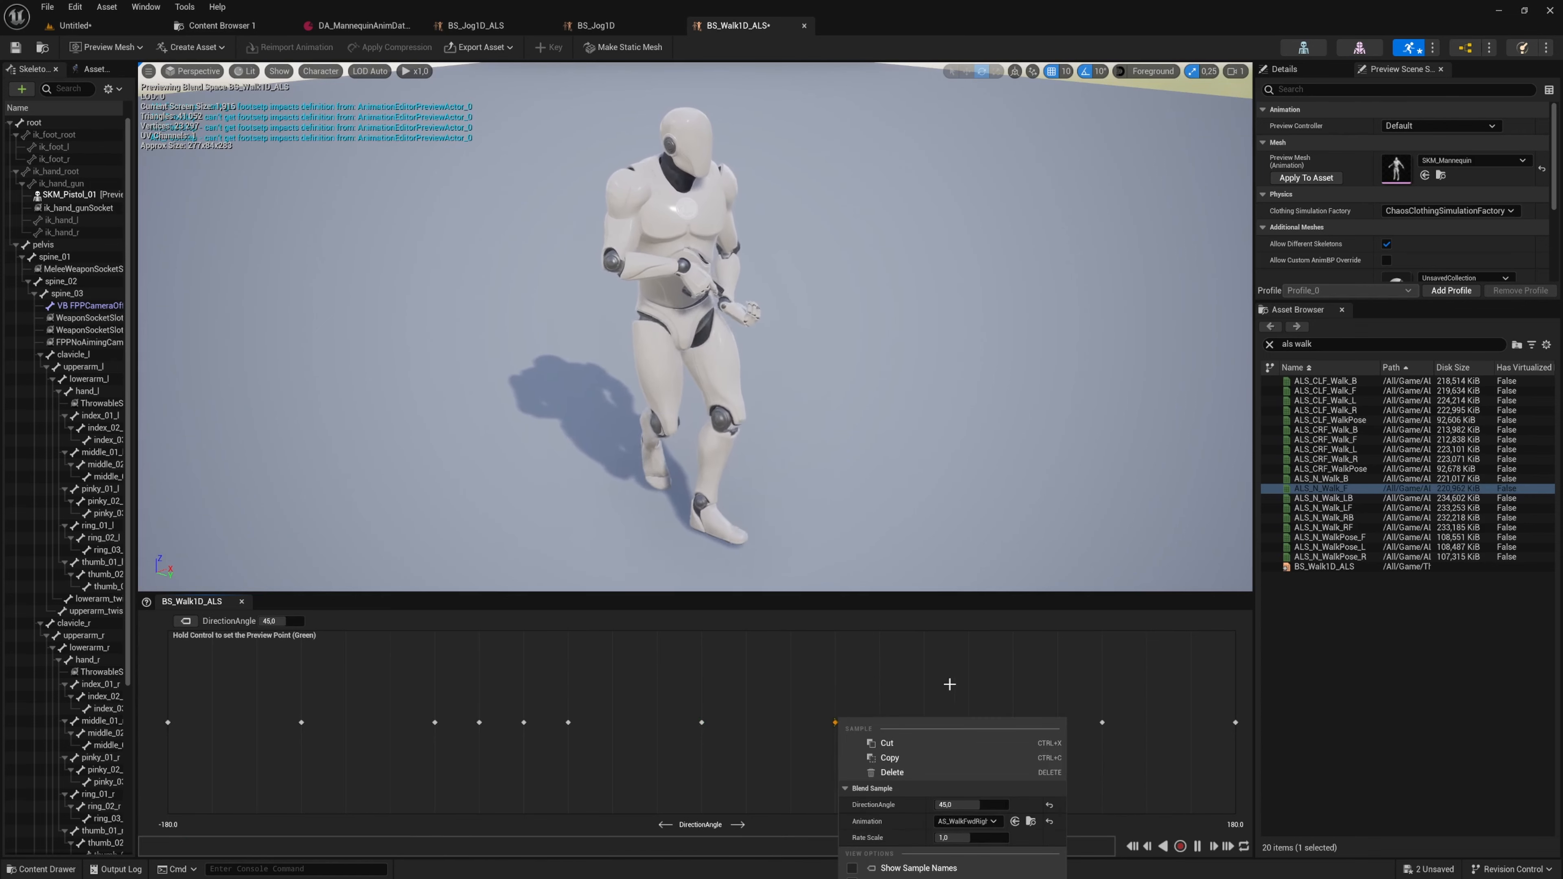
pyautogui.click(954, 773)
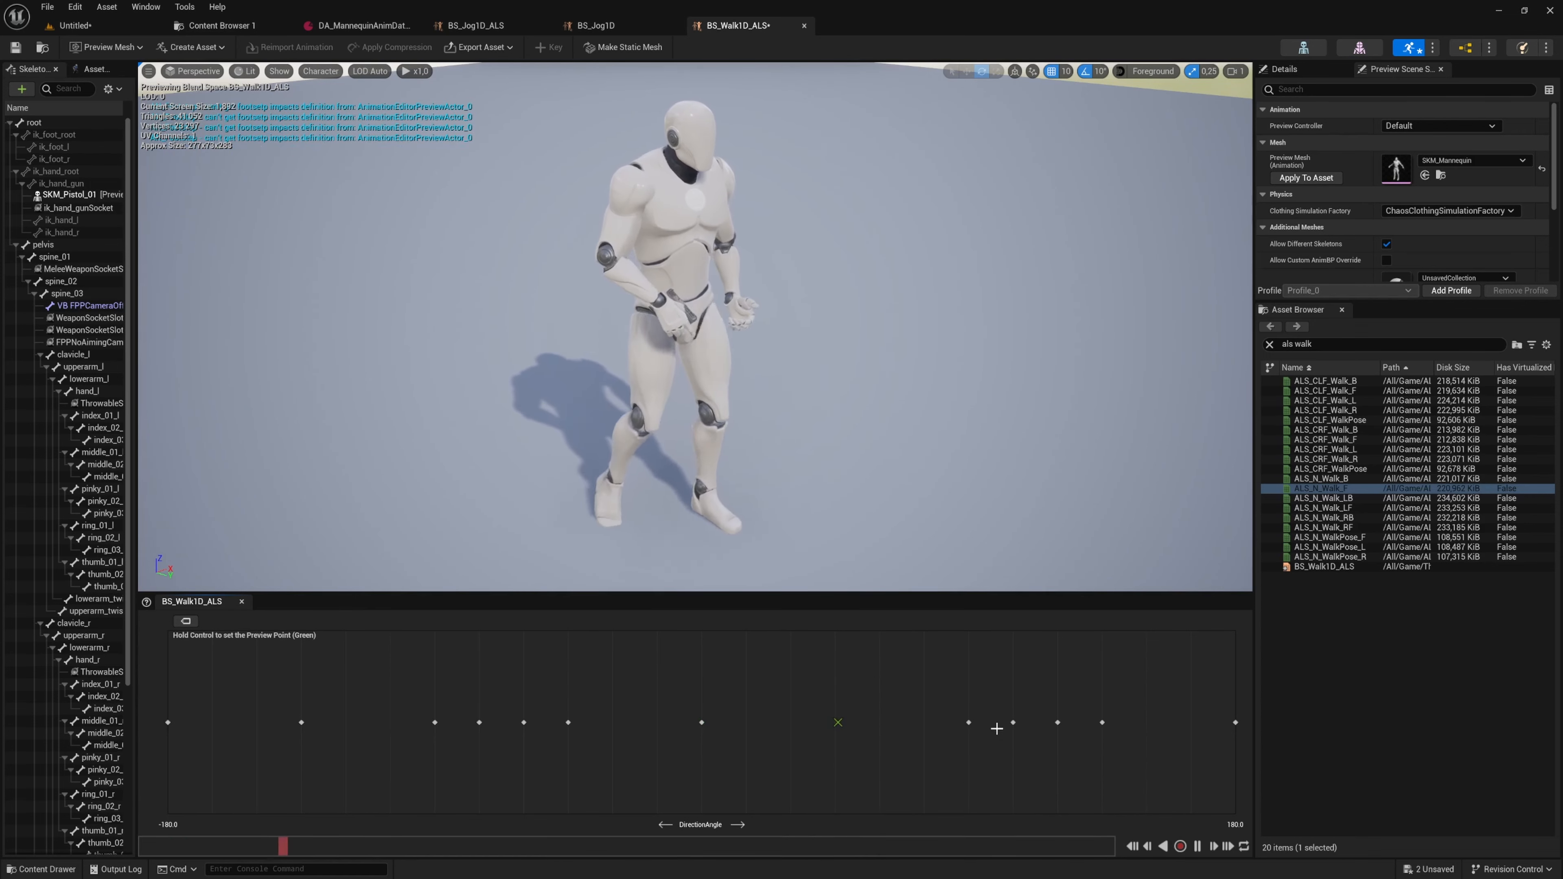
pyautogui.rightClick(968, 721)
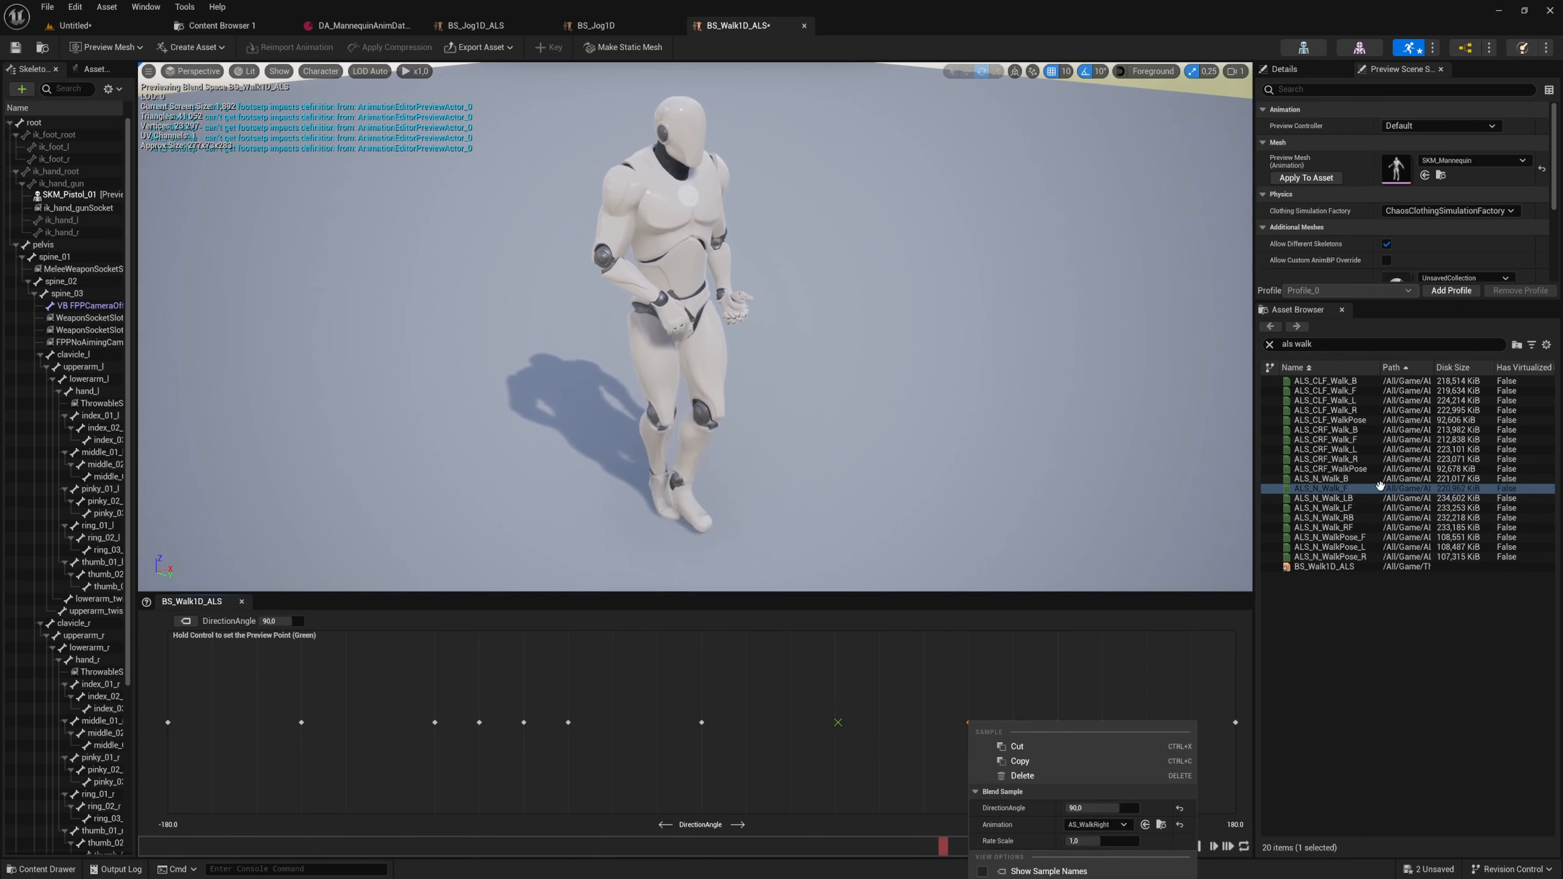
pyautogui.click(1361, 526)
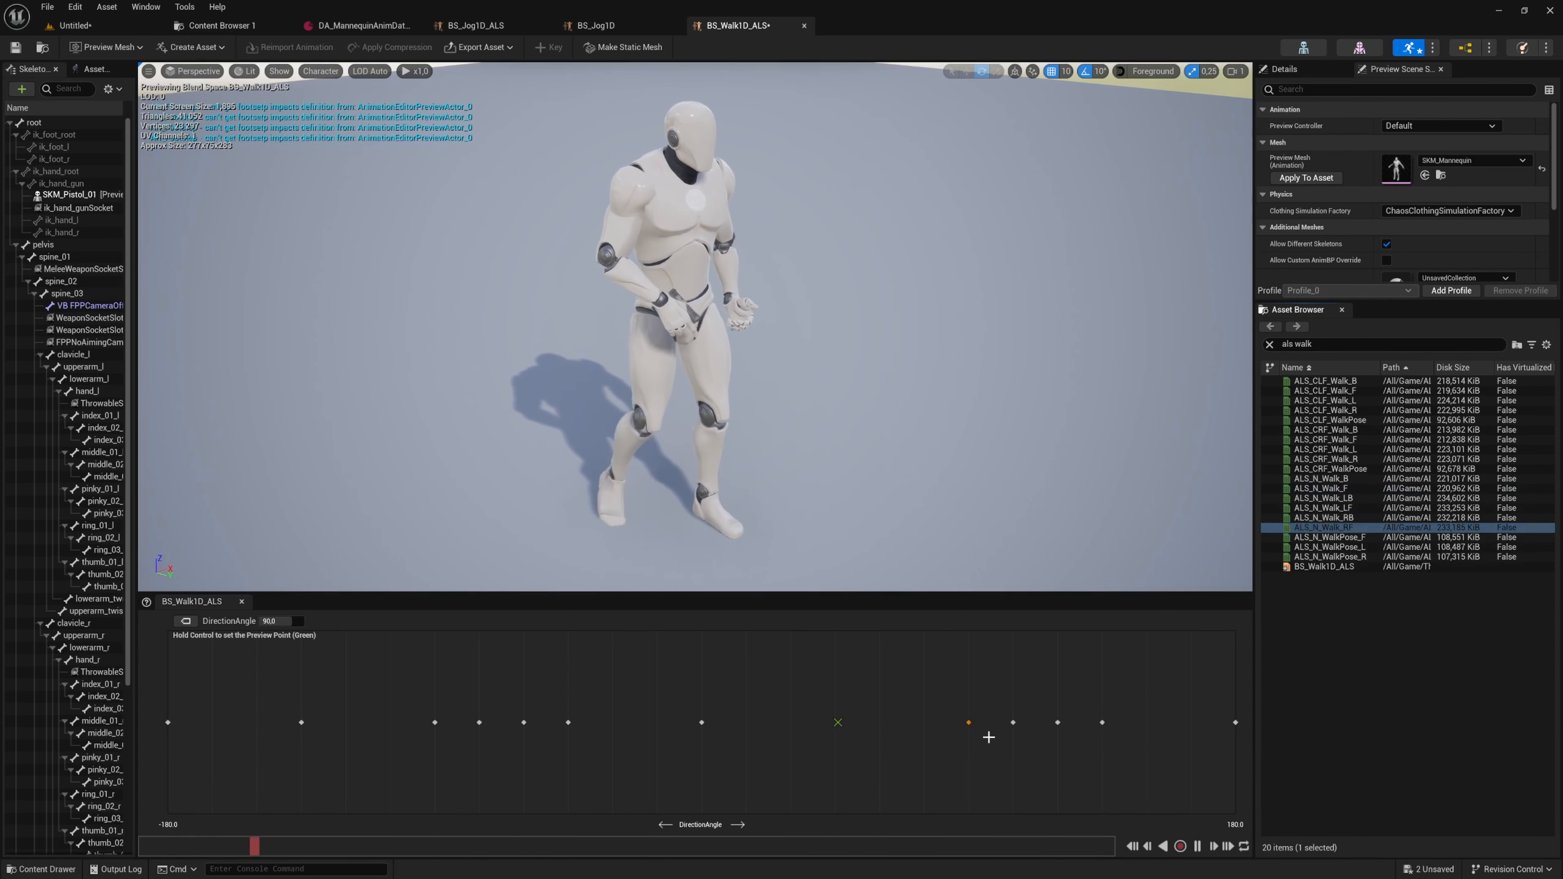
pyautogui.rightClick(969, 720)
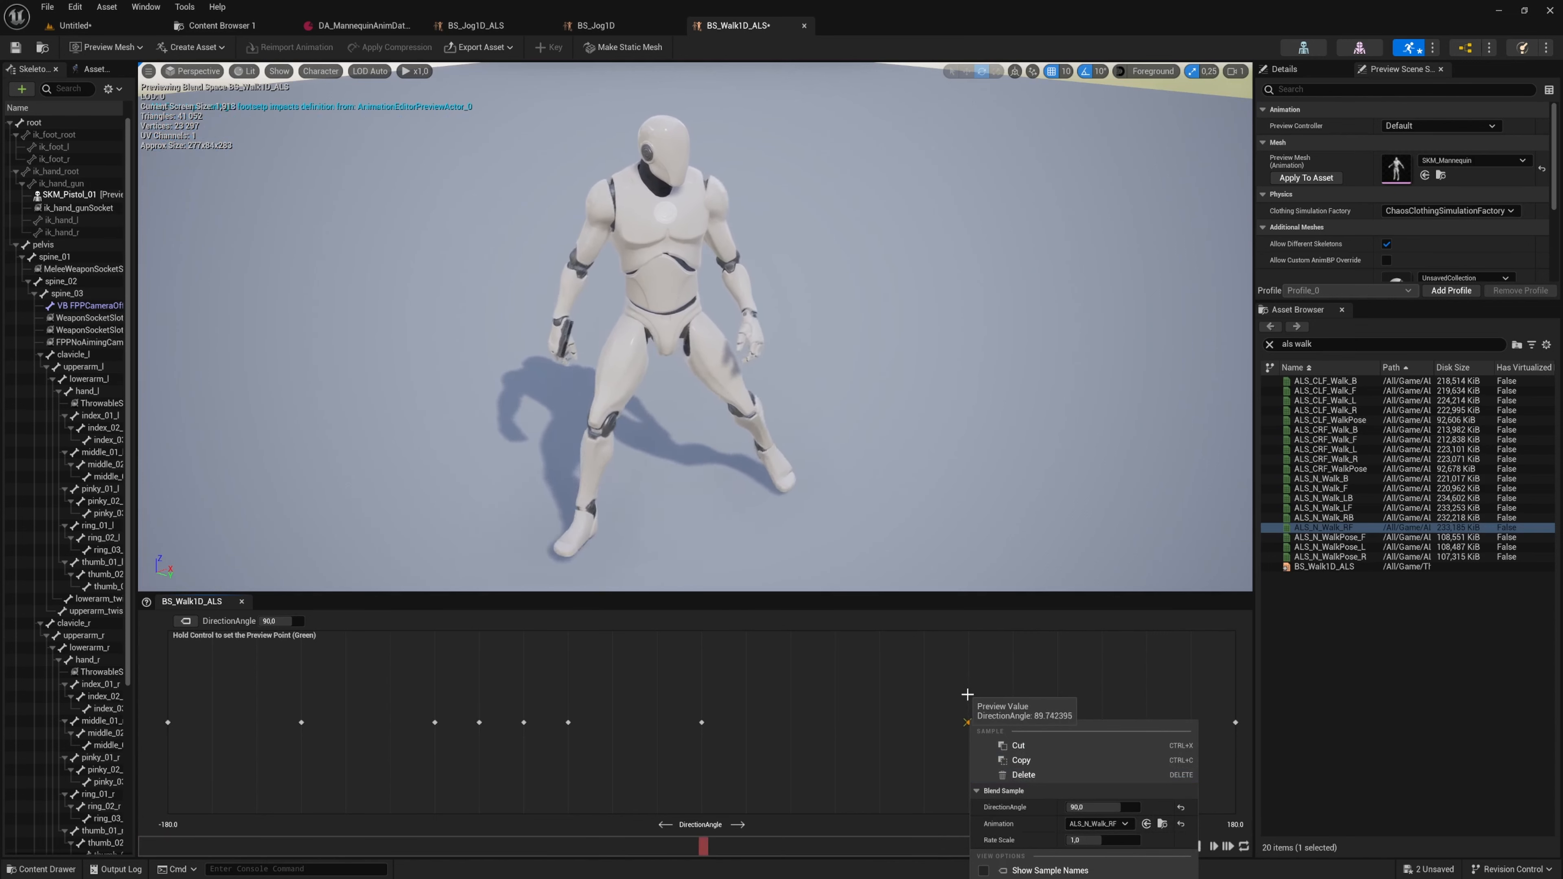
pyautogui.click(975, 541)
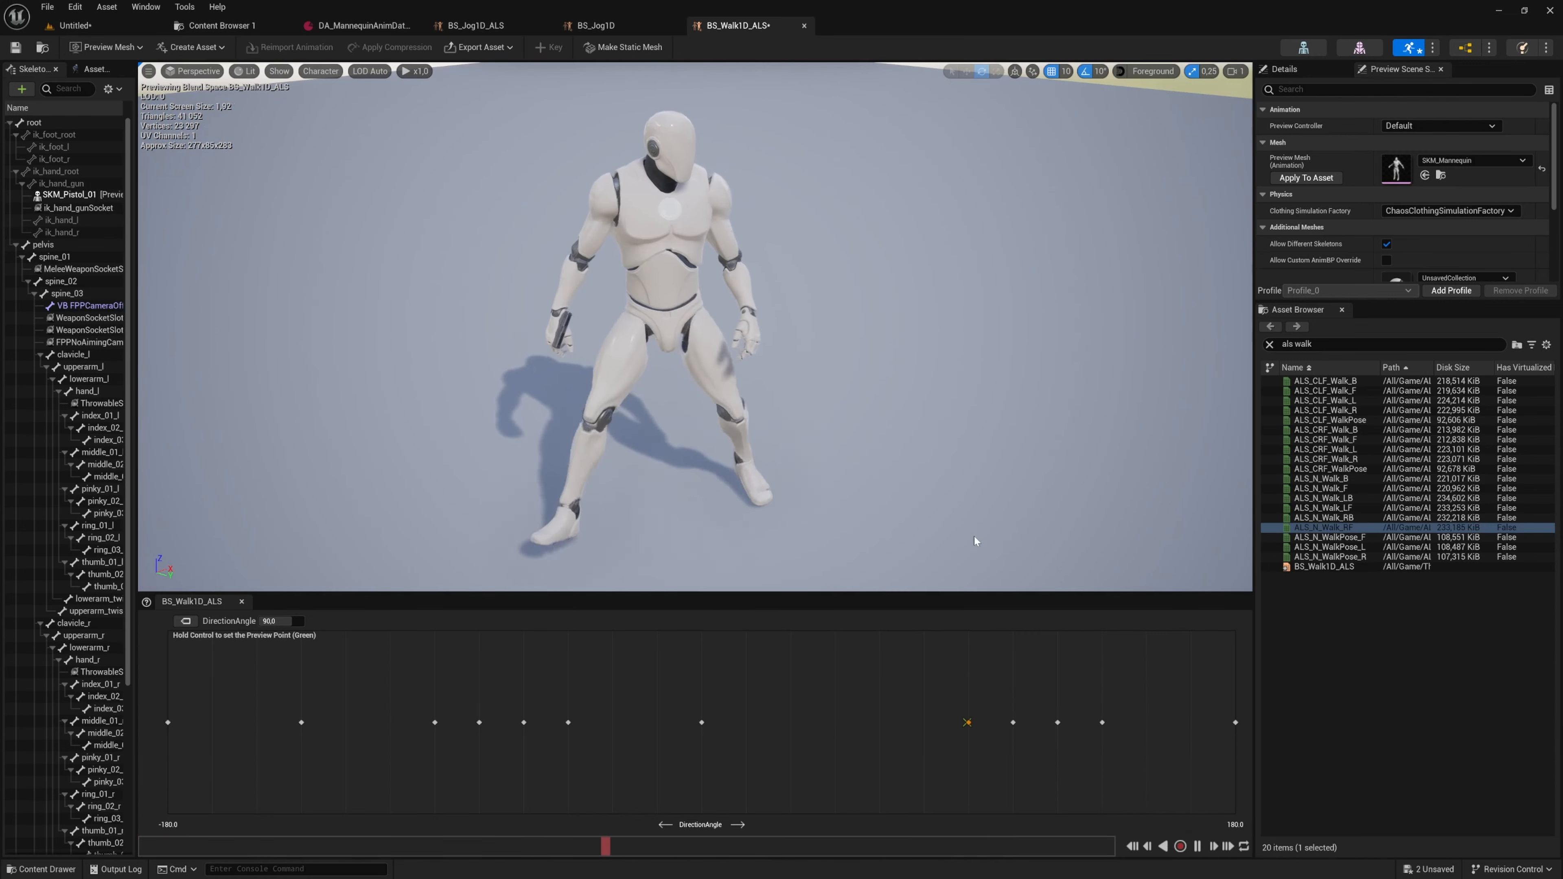
# - Assign the ALS_N_Walk_RF animation to the blend sample at DirectionAngle 105
pyautogui.rightClick(1012, 722)
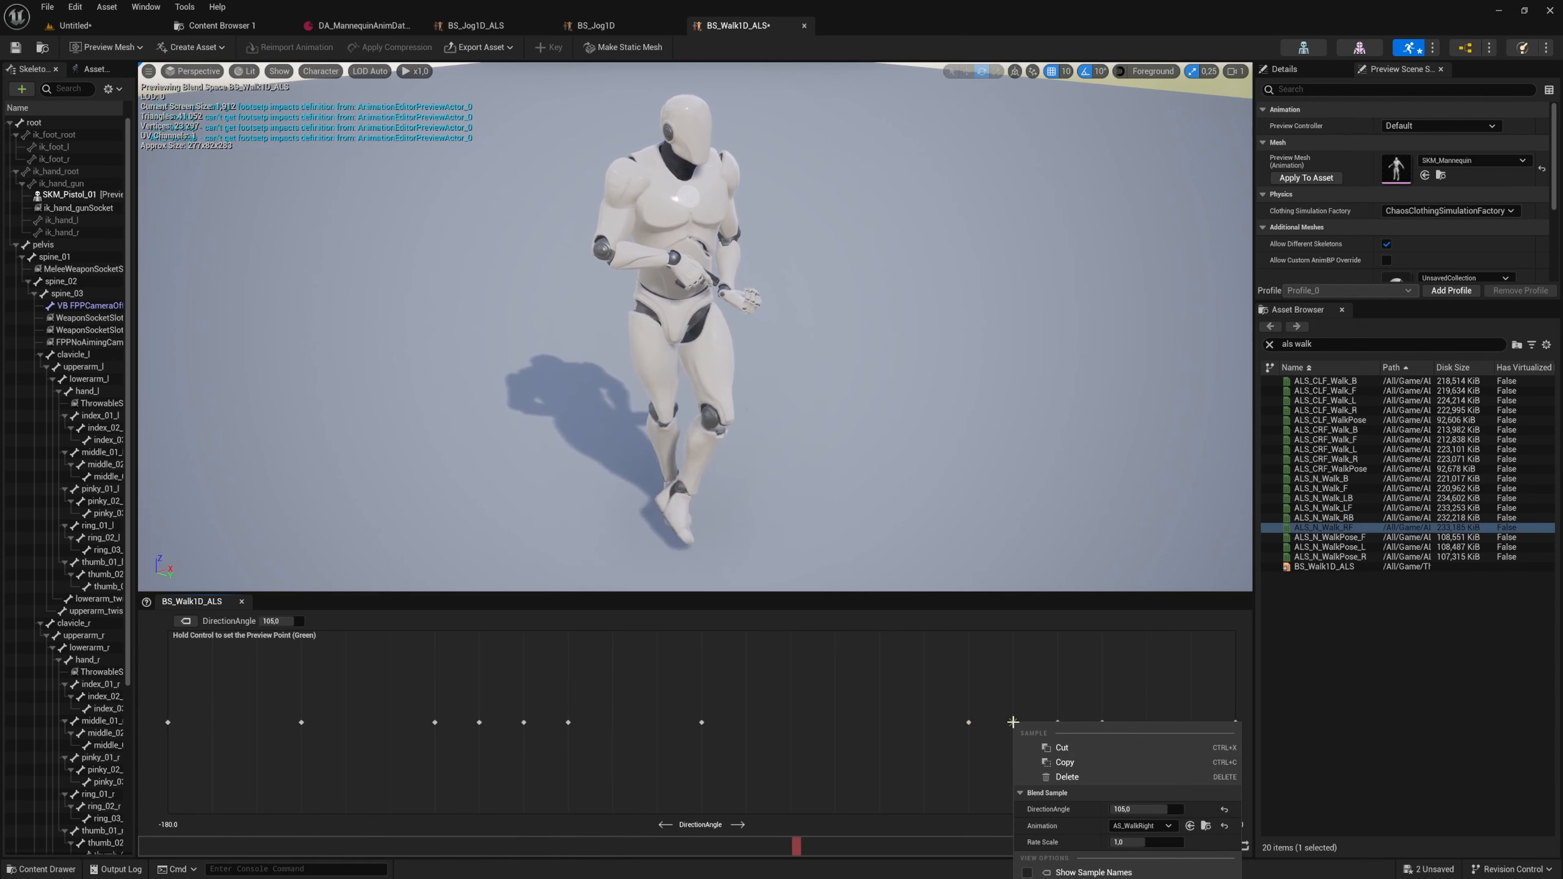
pyautogui.click(1025, 688)
pyautogui.rightClick(1011, 723)
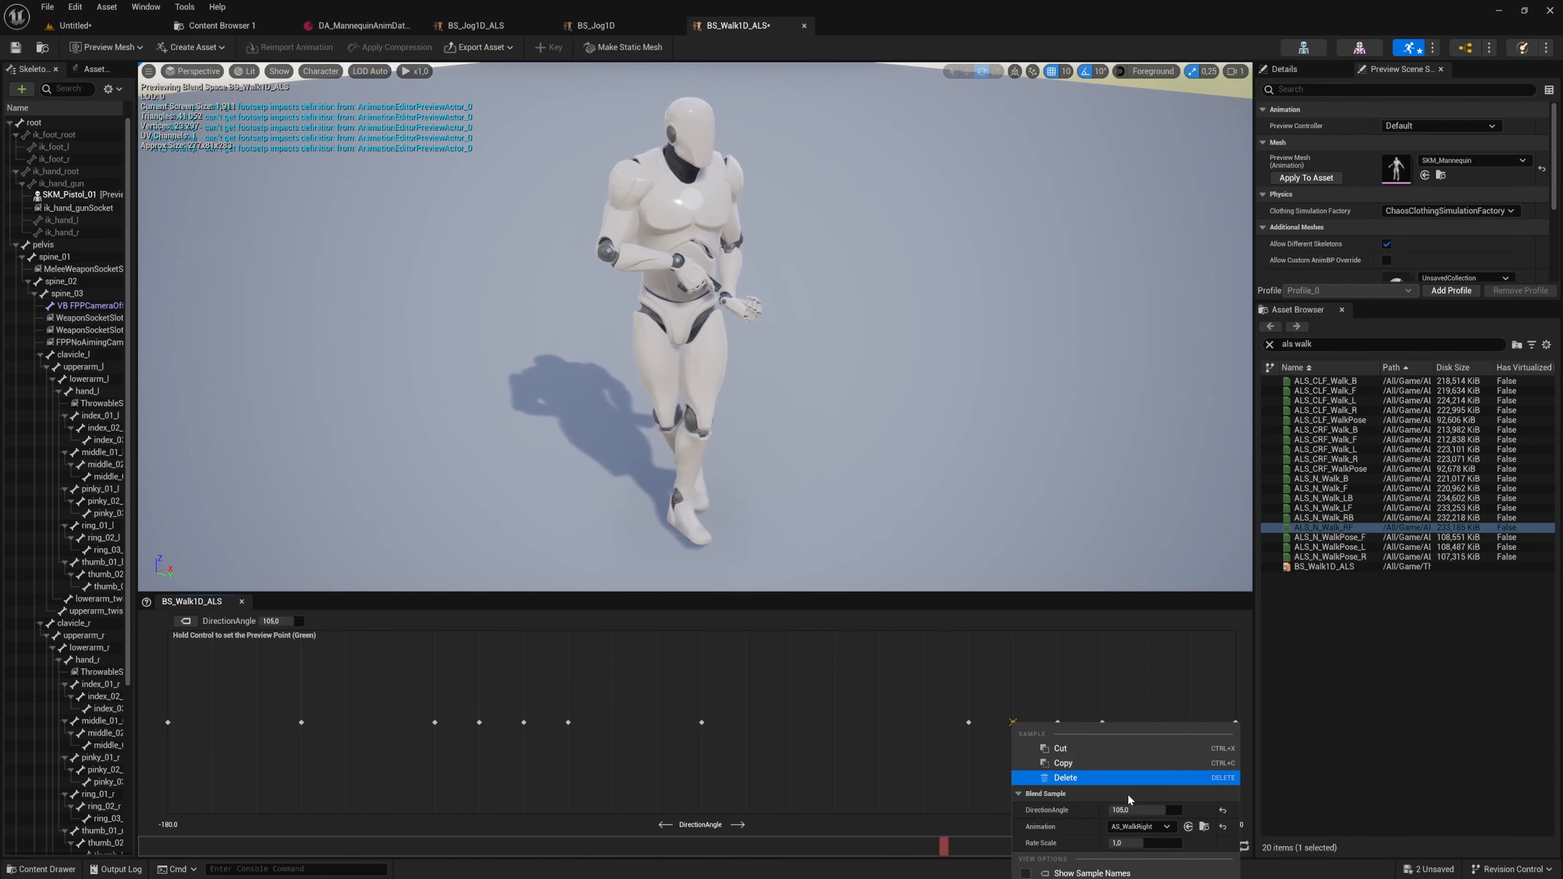
pyautogui.click(1070, 723)
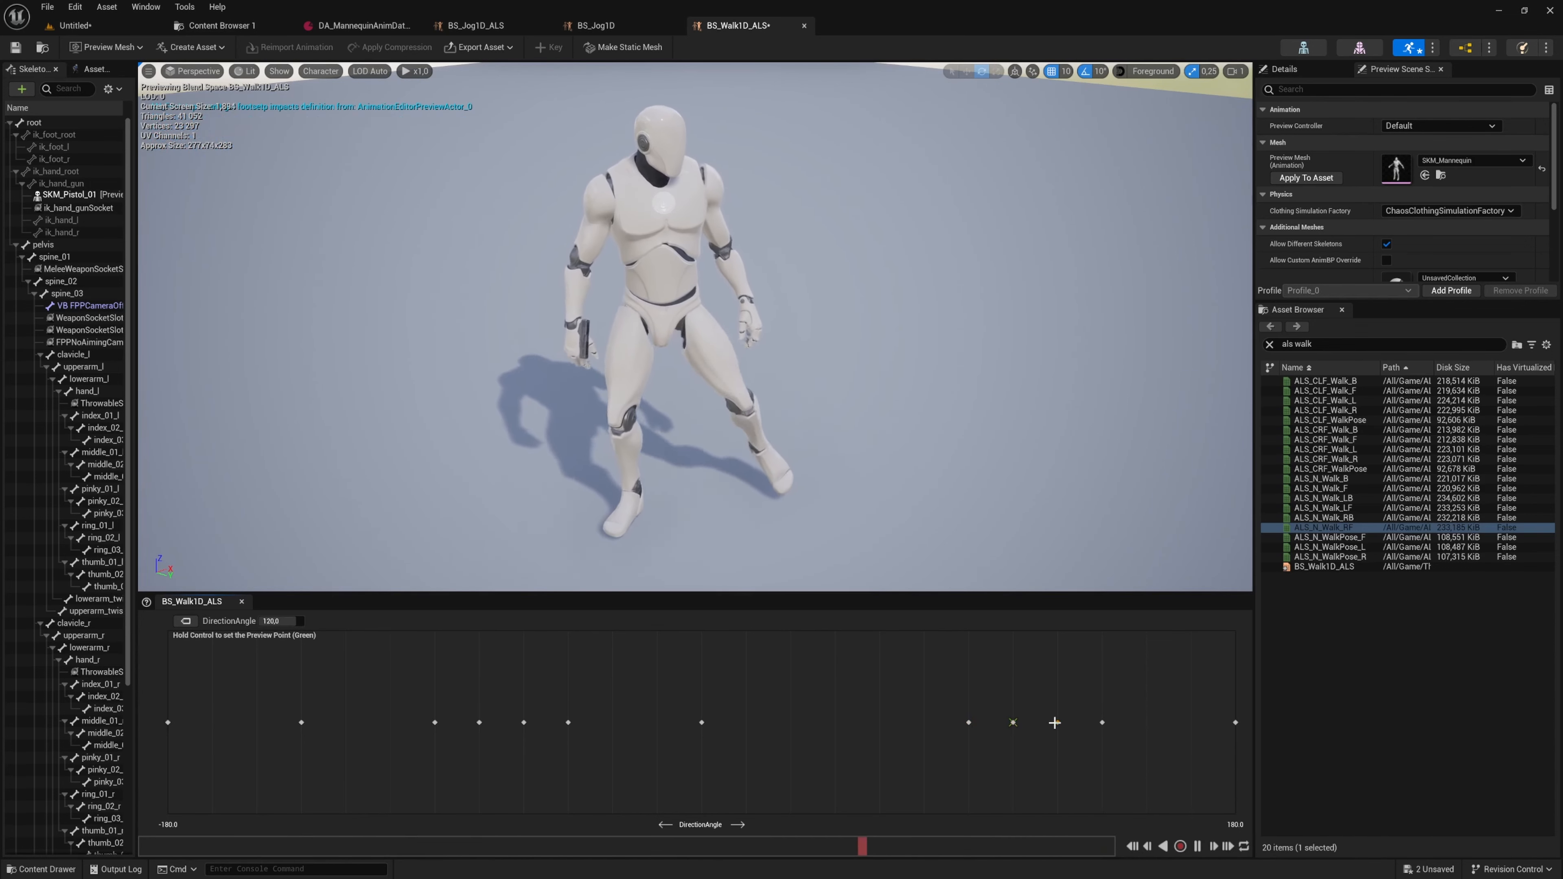
# - Delete the blend samples at DirectionAngle 120 and 135
pyautogui.rightClick(1057, 723)
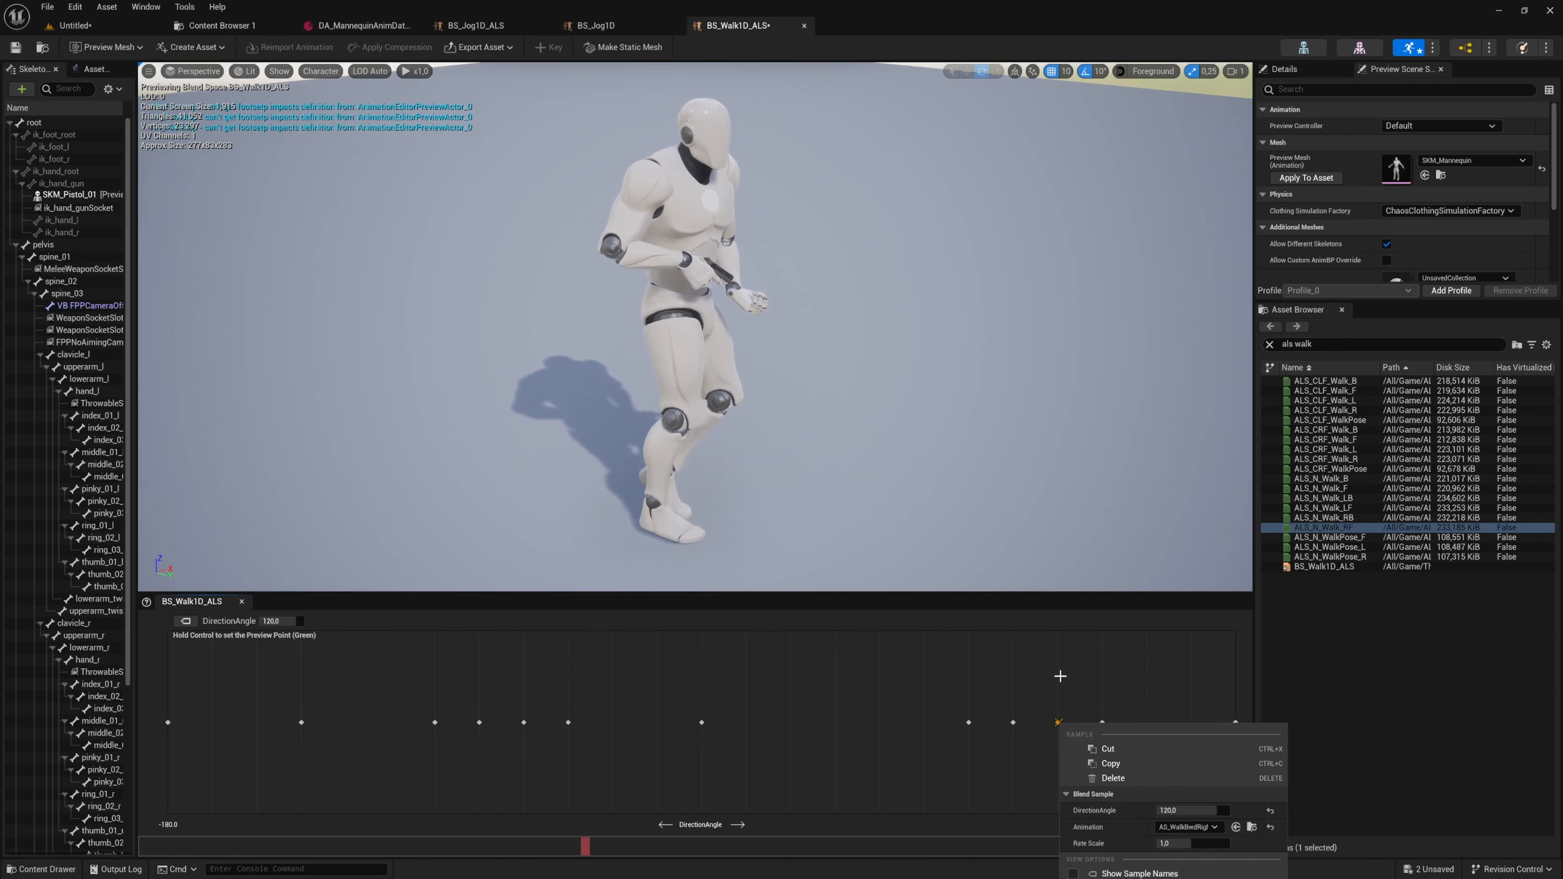
pyautogui.click(1132, 778)
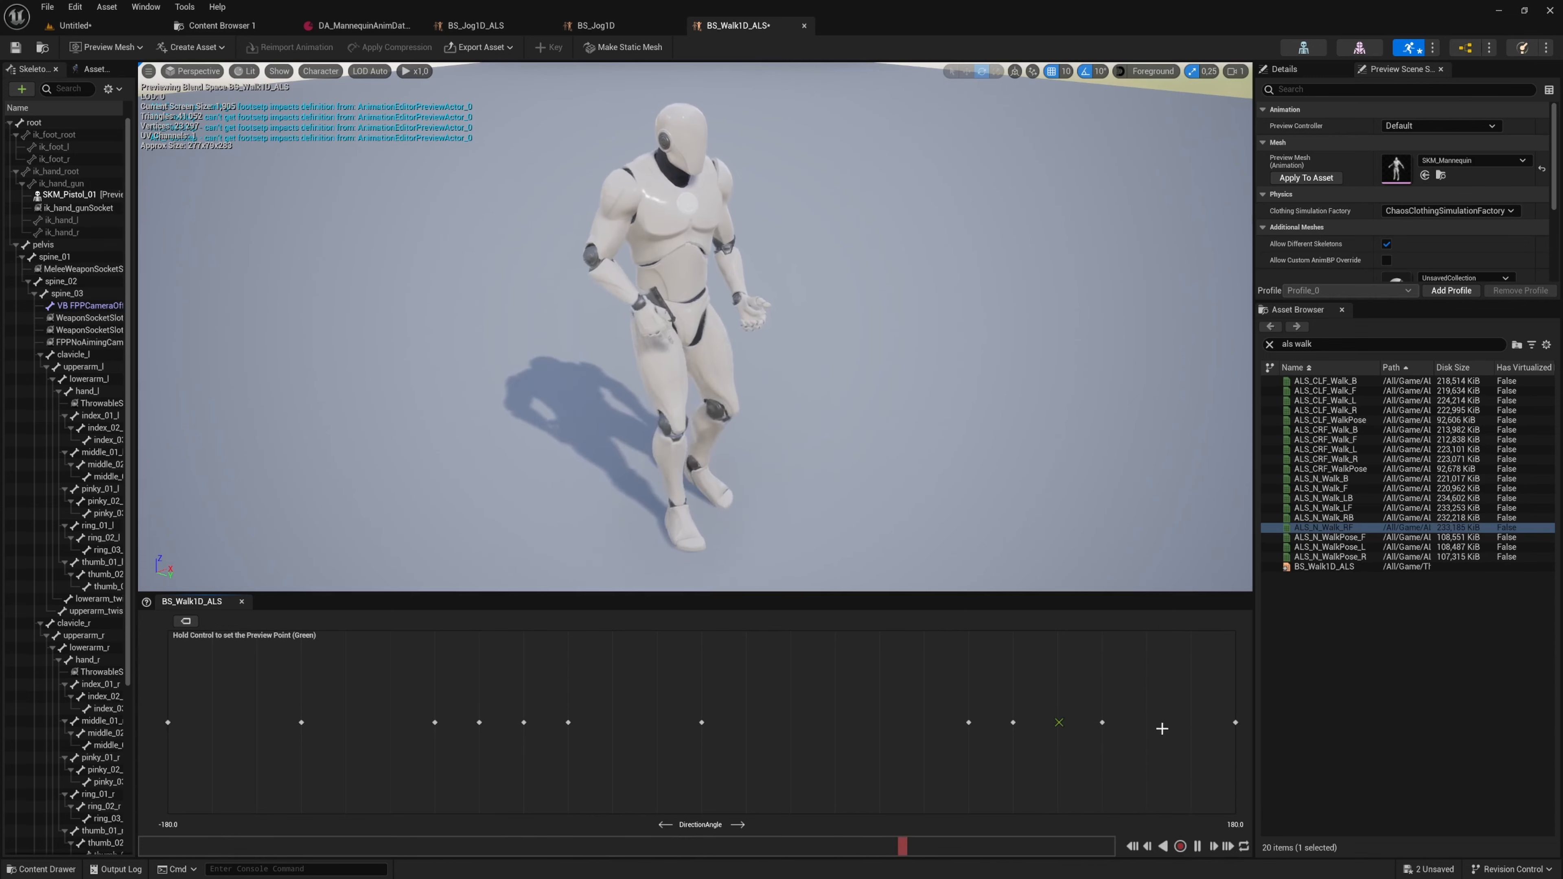
pyautogui.rightClick(1101, 722)
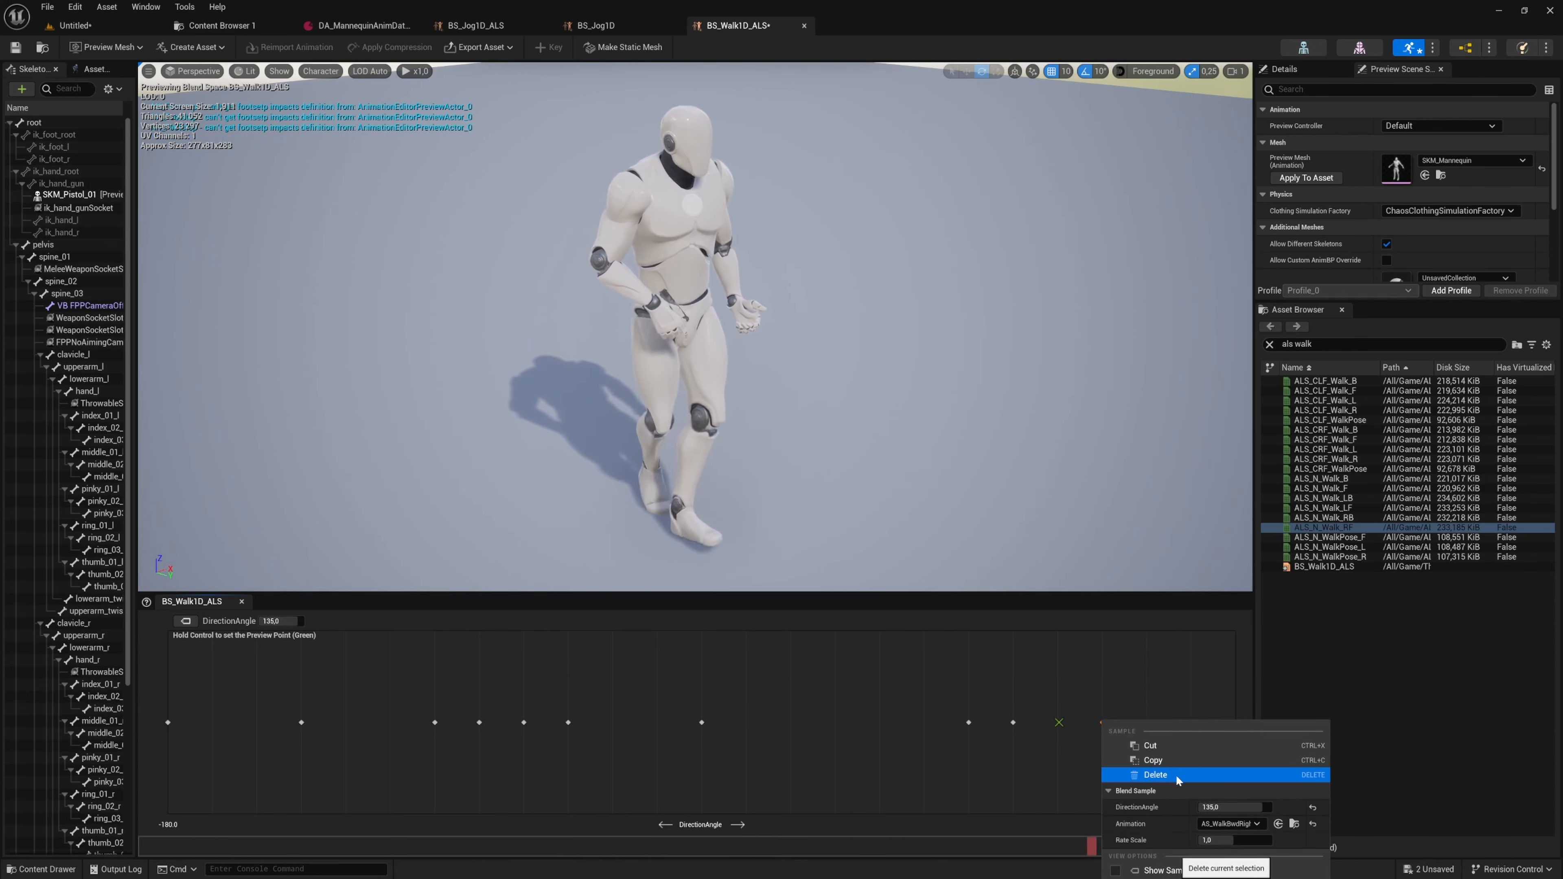
pyautogui.click(1157, 775)
# - Show the sample names in the blend space graph and assign ALS_N_Walk_B to the sample at DirectionAngle 180
pyautogui.moveTo(1237, 722); pyautogui.dragTo(1236, 722)
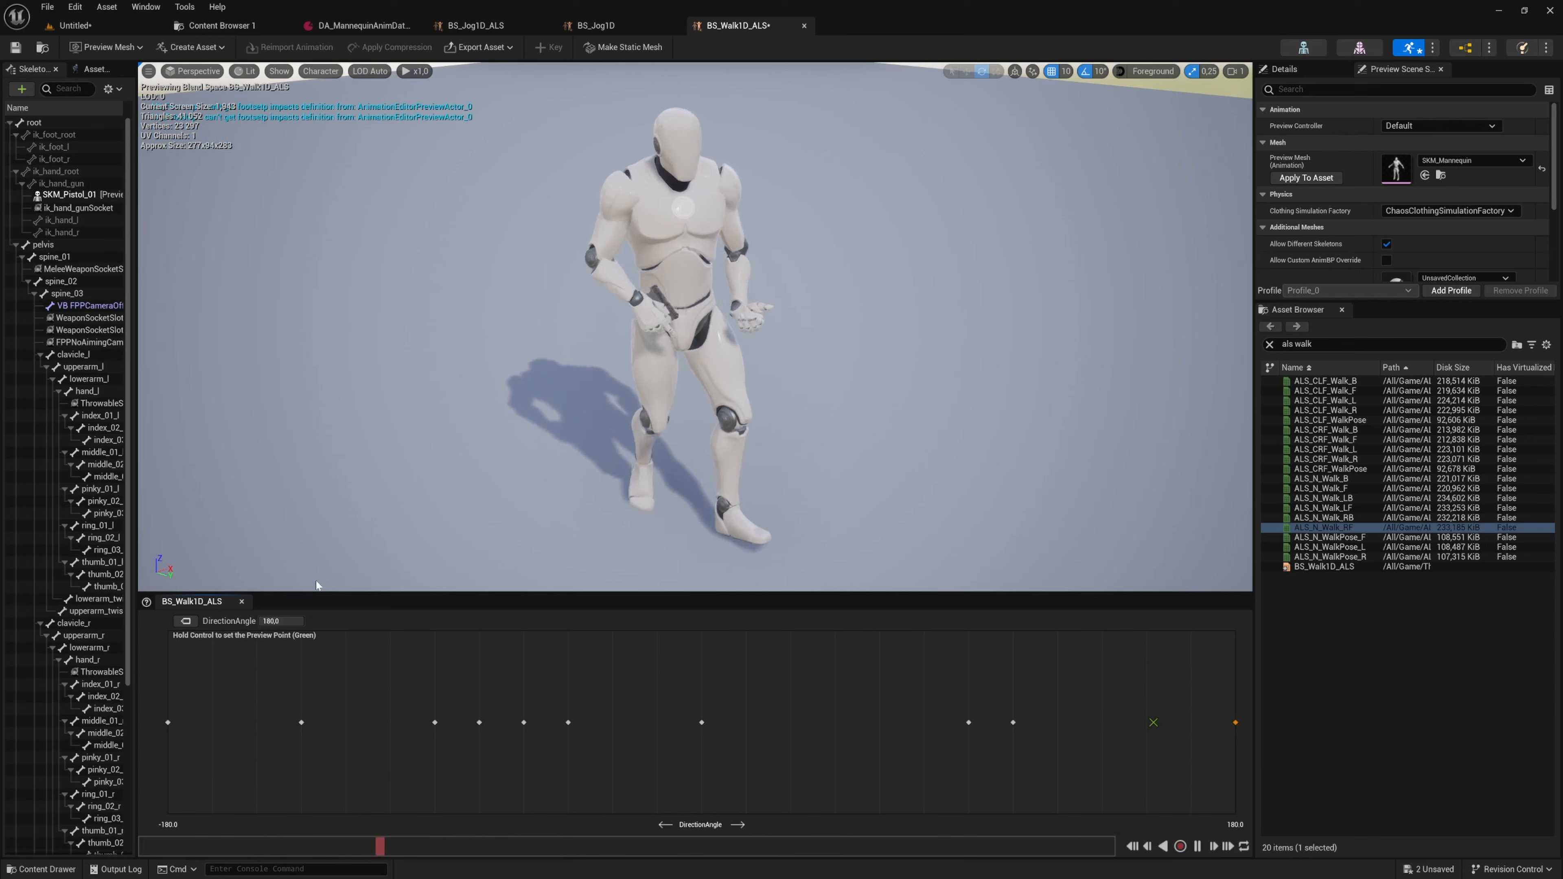
pyautogui.click(188, 621)
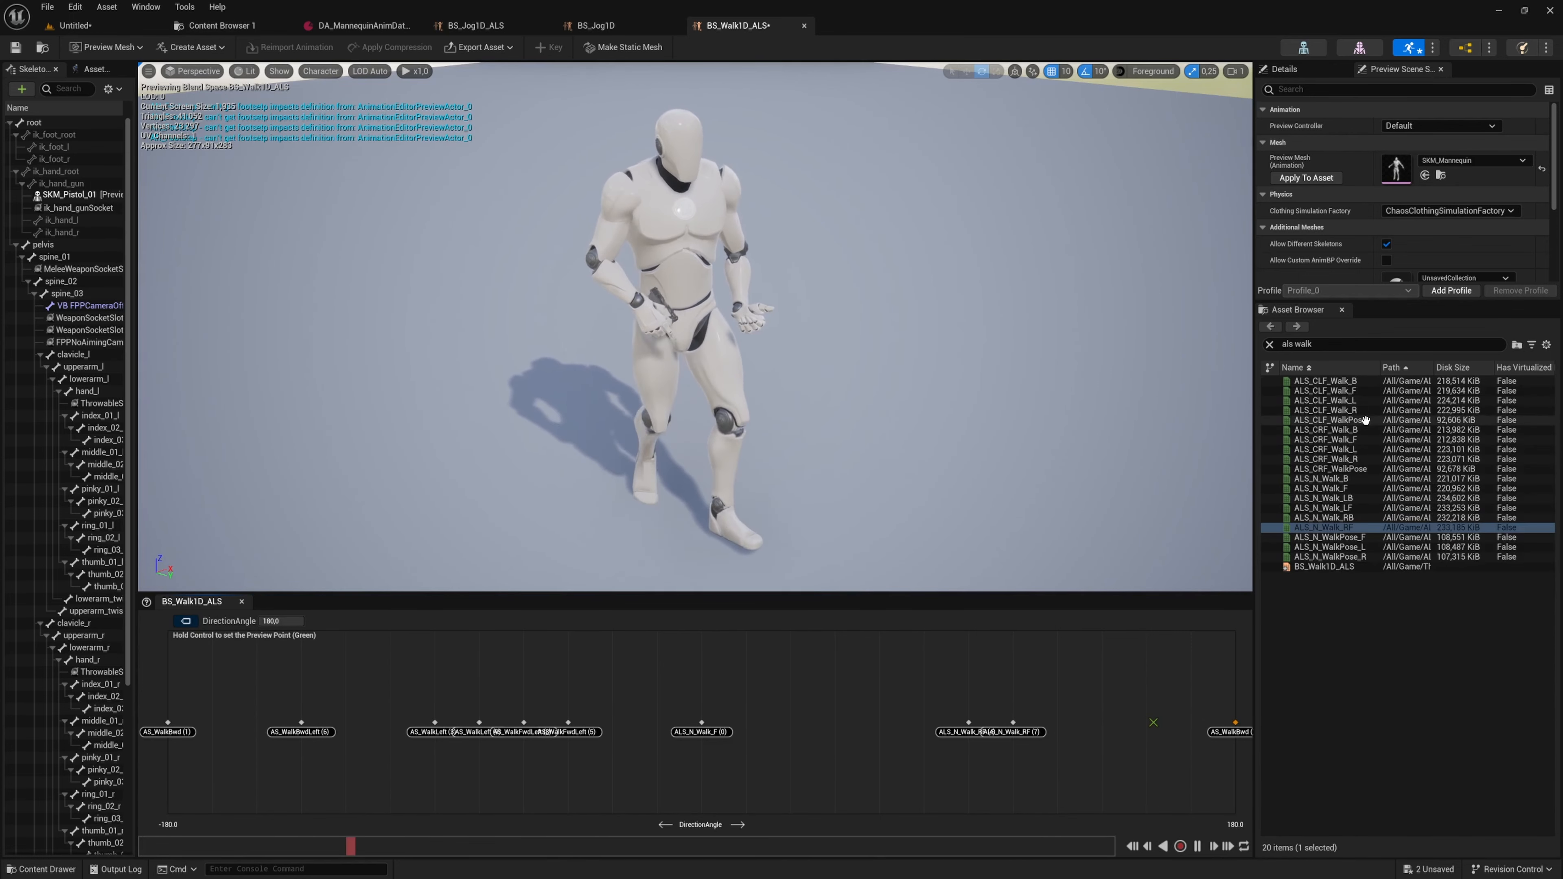
pyautogui.click(1362, 479)
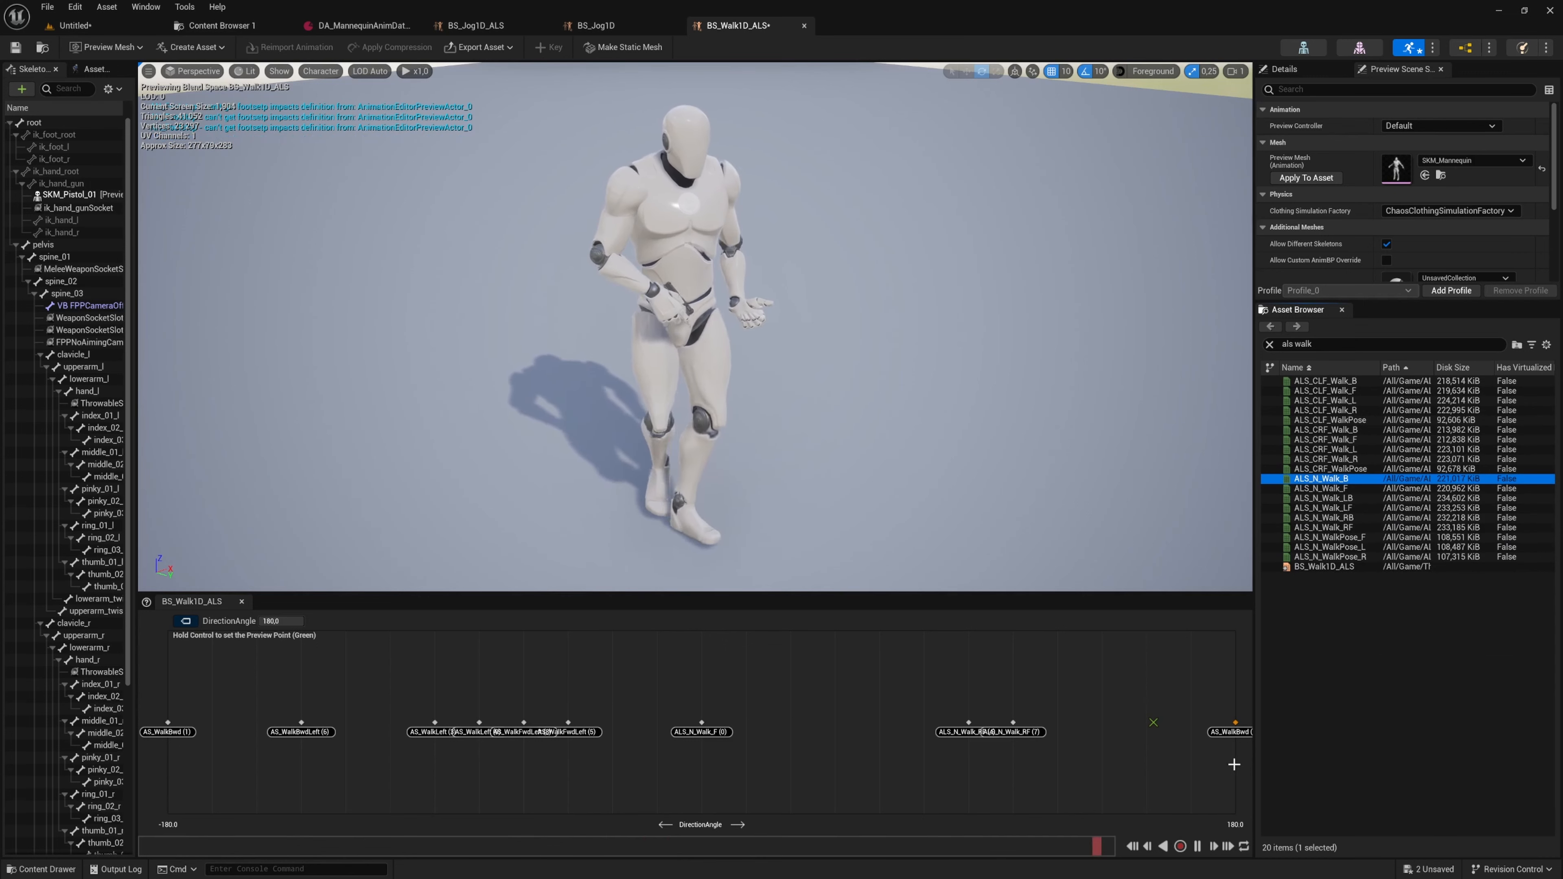
pyautogui.click(1250, 729)
pyautogui.rightClick(1235, 723)
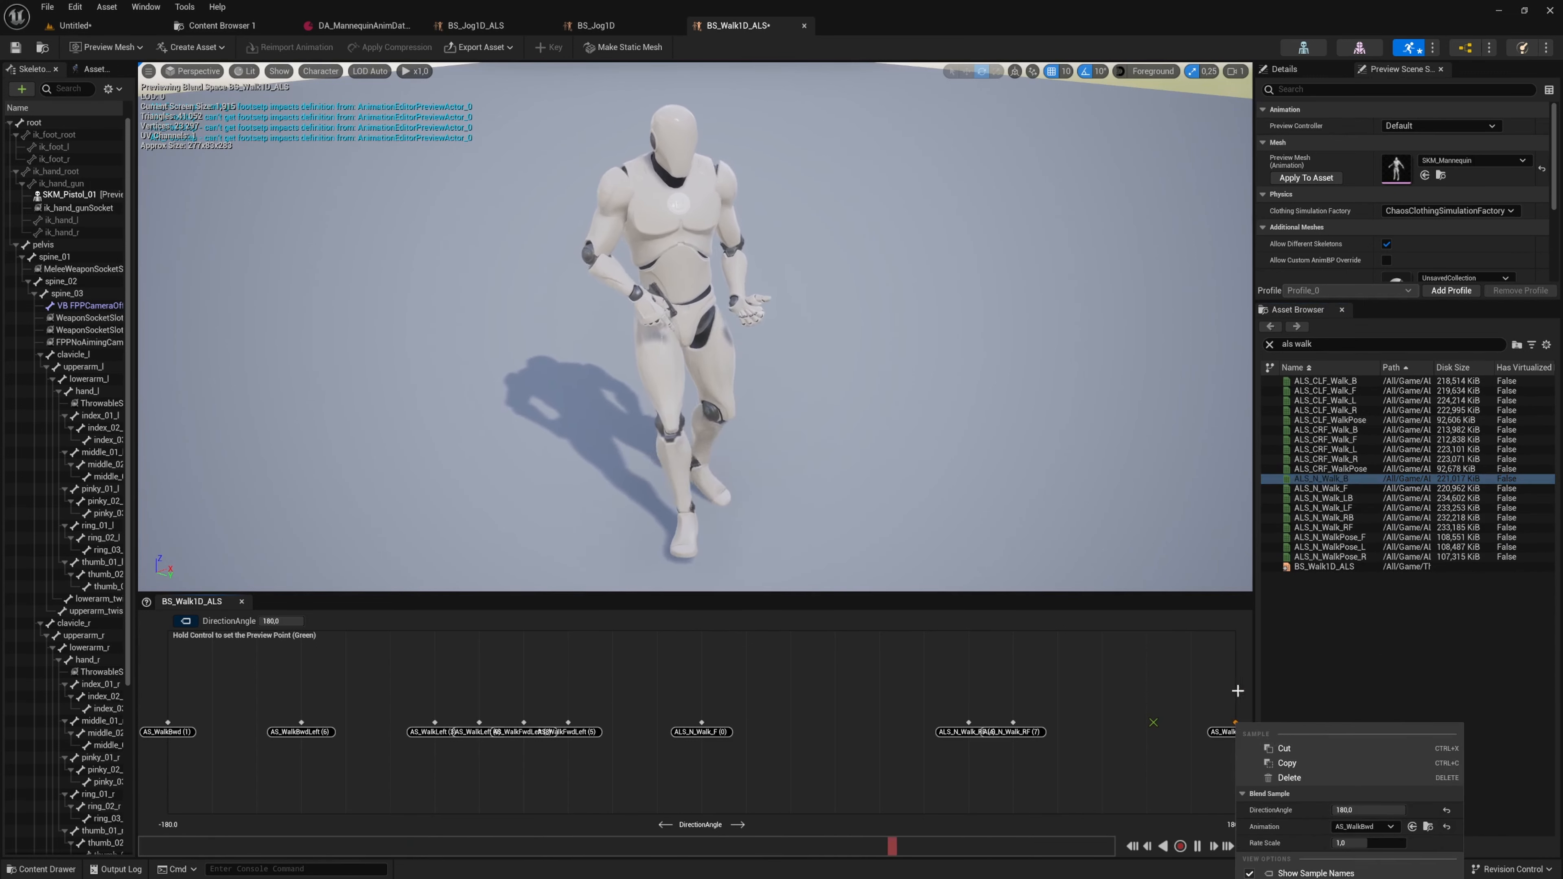
pyautogui.click(1411, 827)
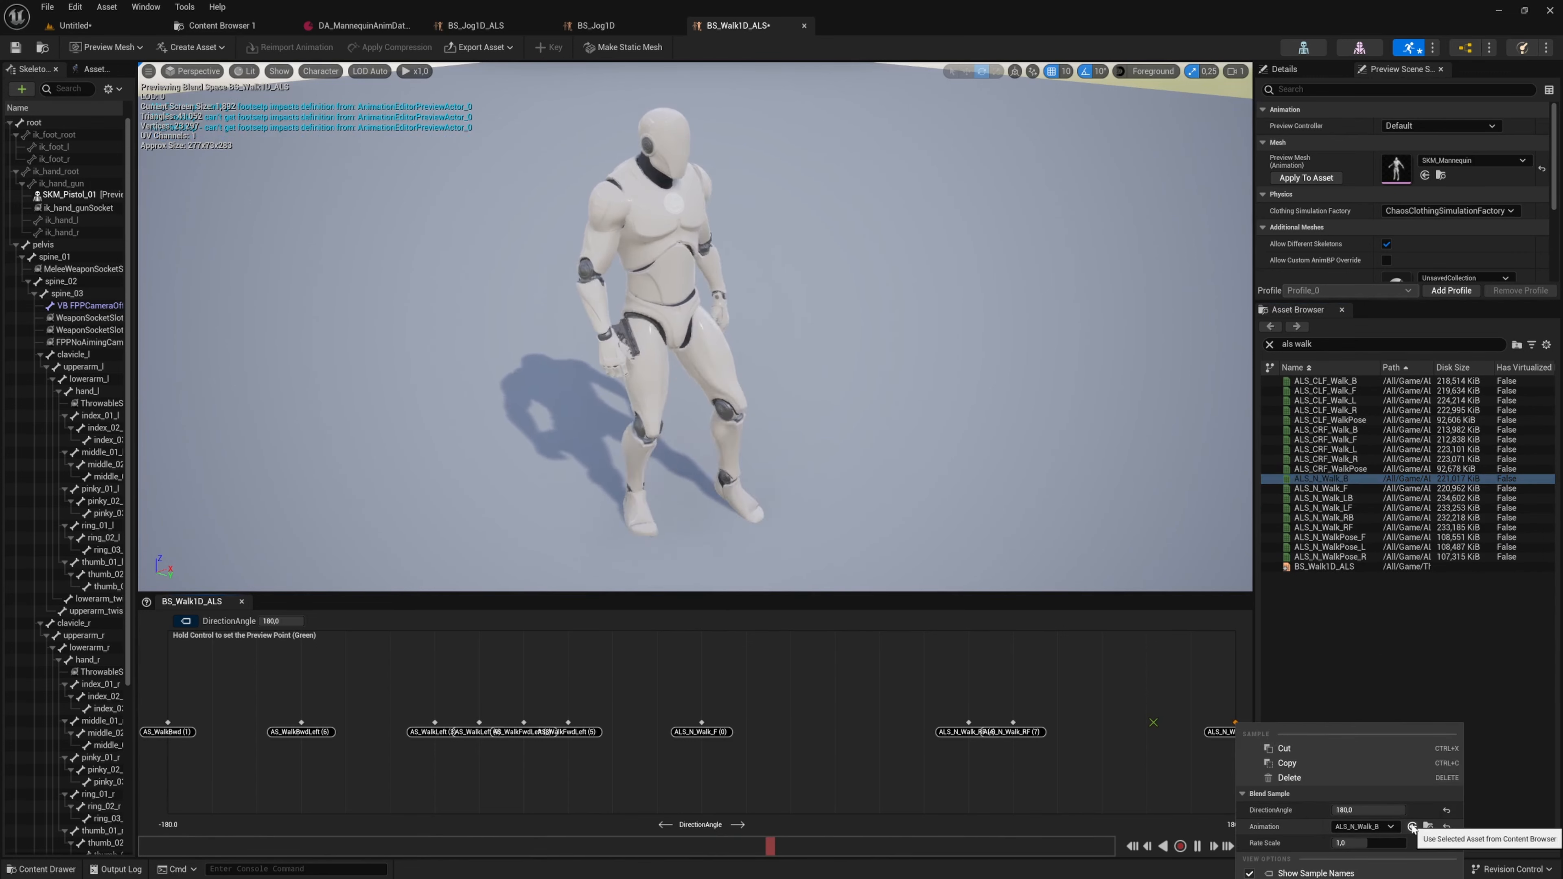
# - Delete the blend samples at DirectionAngle -45 and -60
pyautogui.rightClick(568, 718)
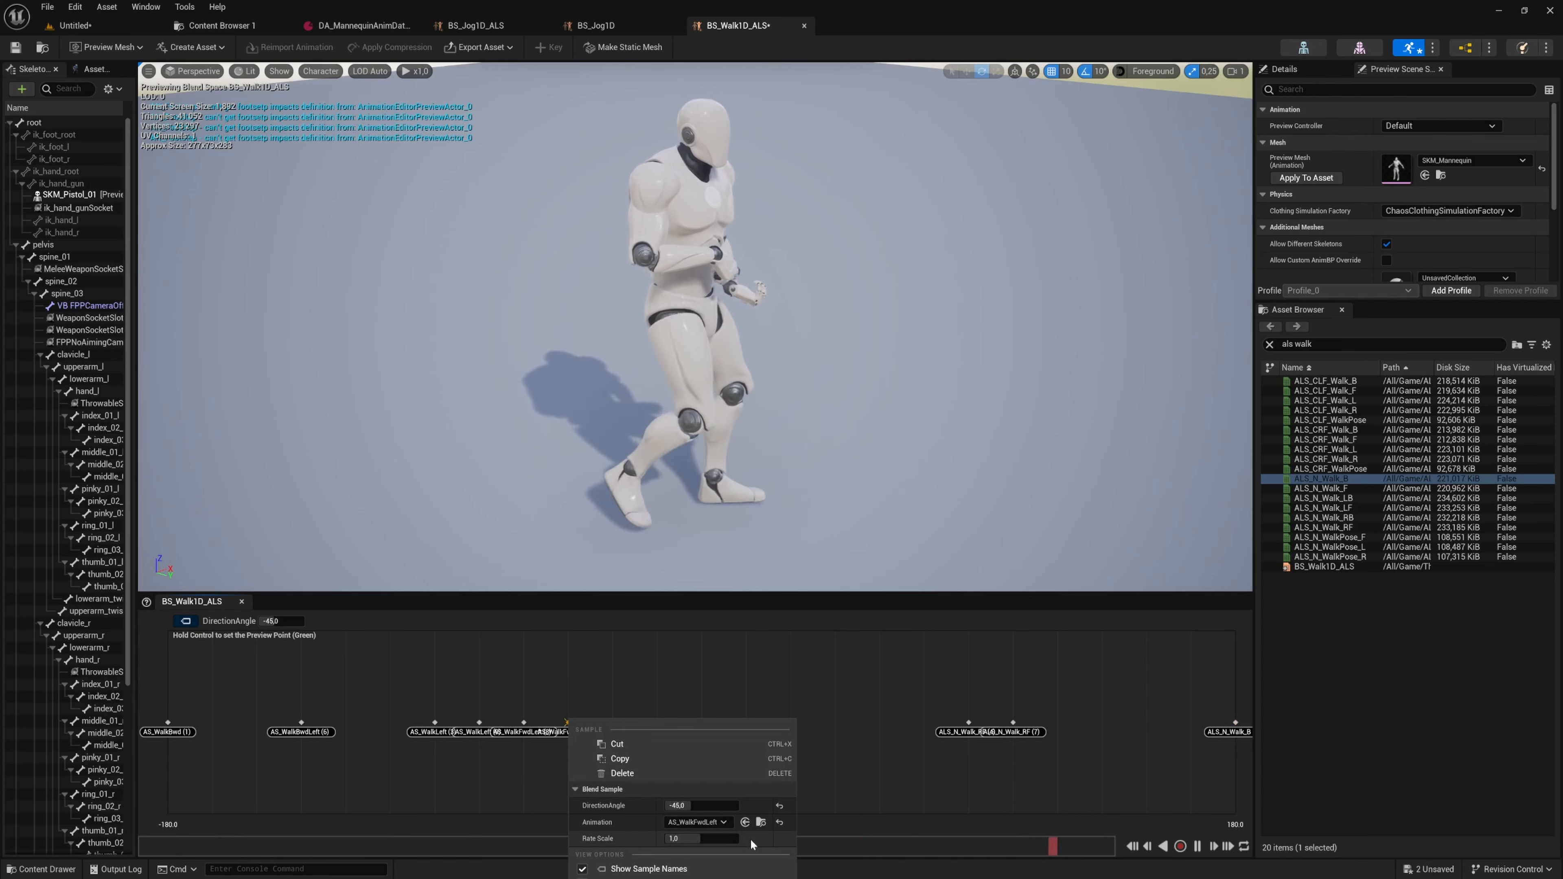
pyautogui.click(655, 774)
pyautogui.rightClick(525, 722)
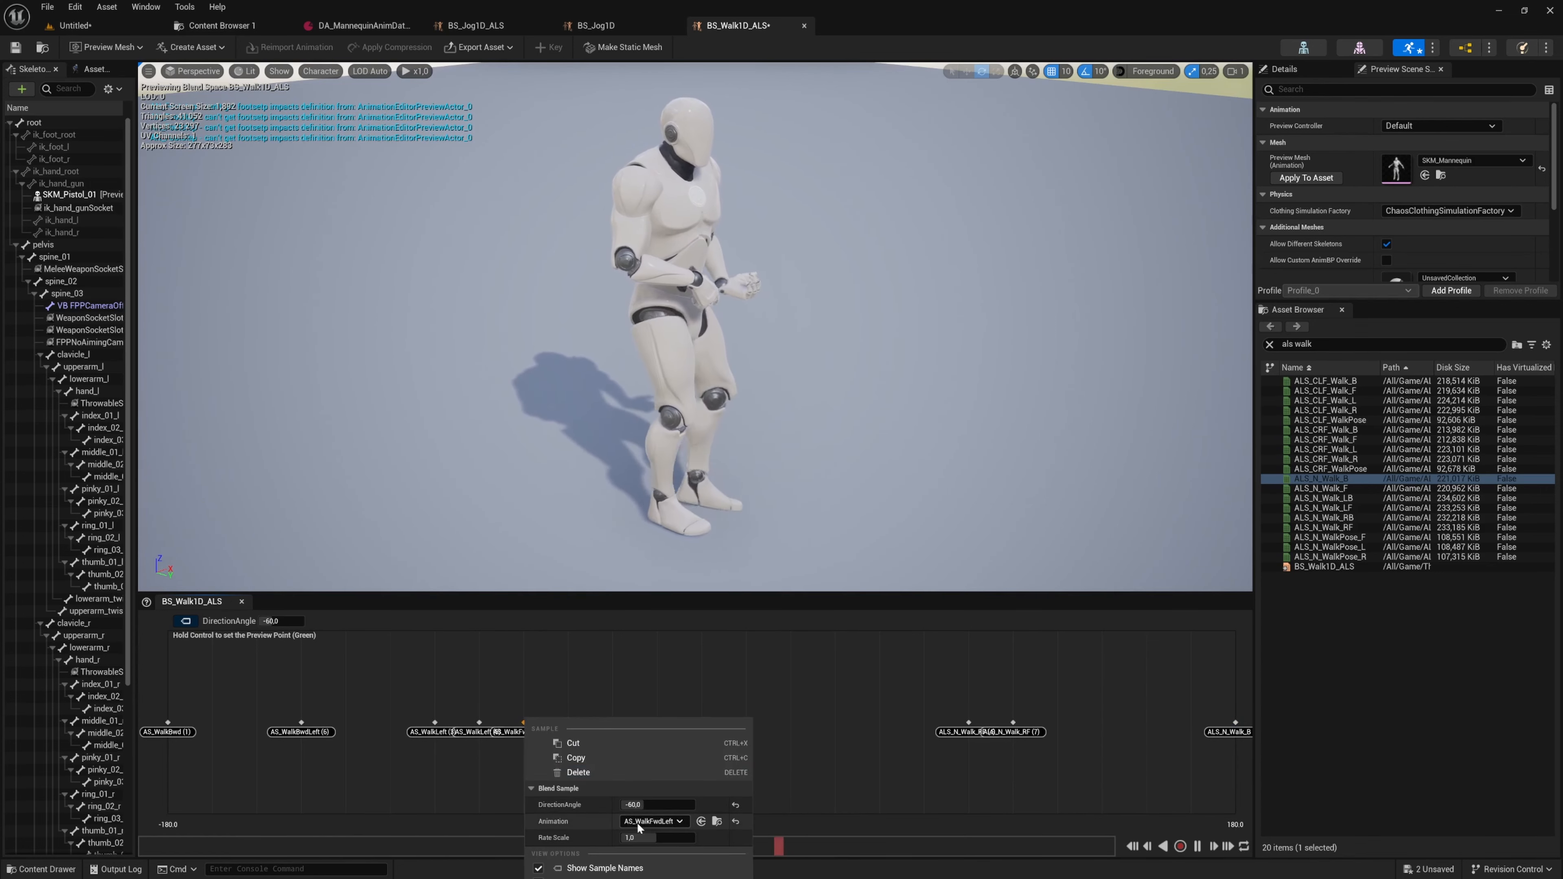
pyautogui.click(599, 777)
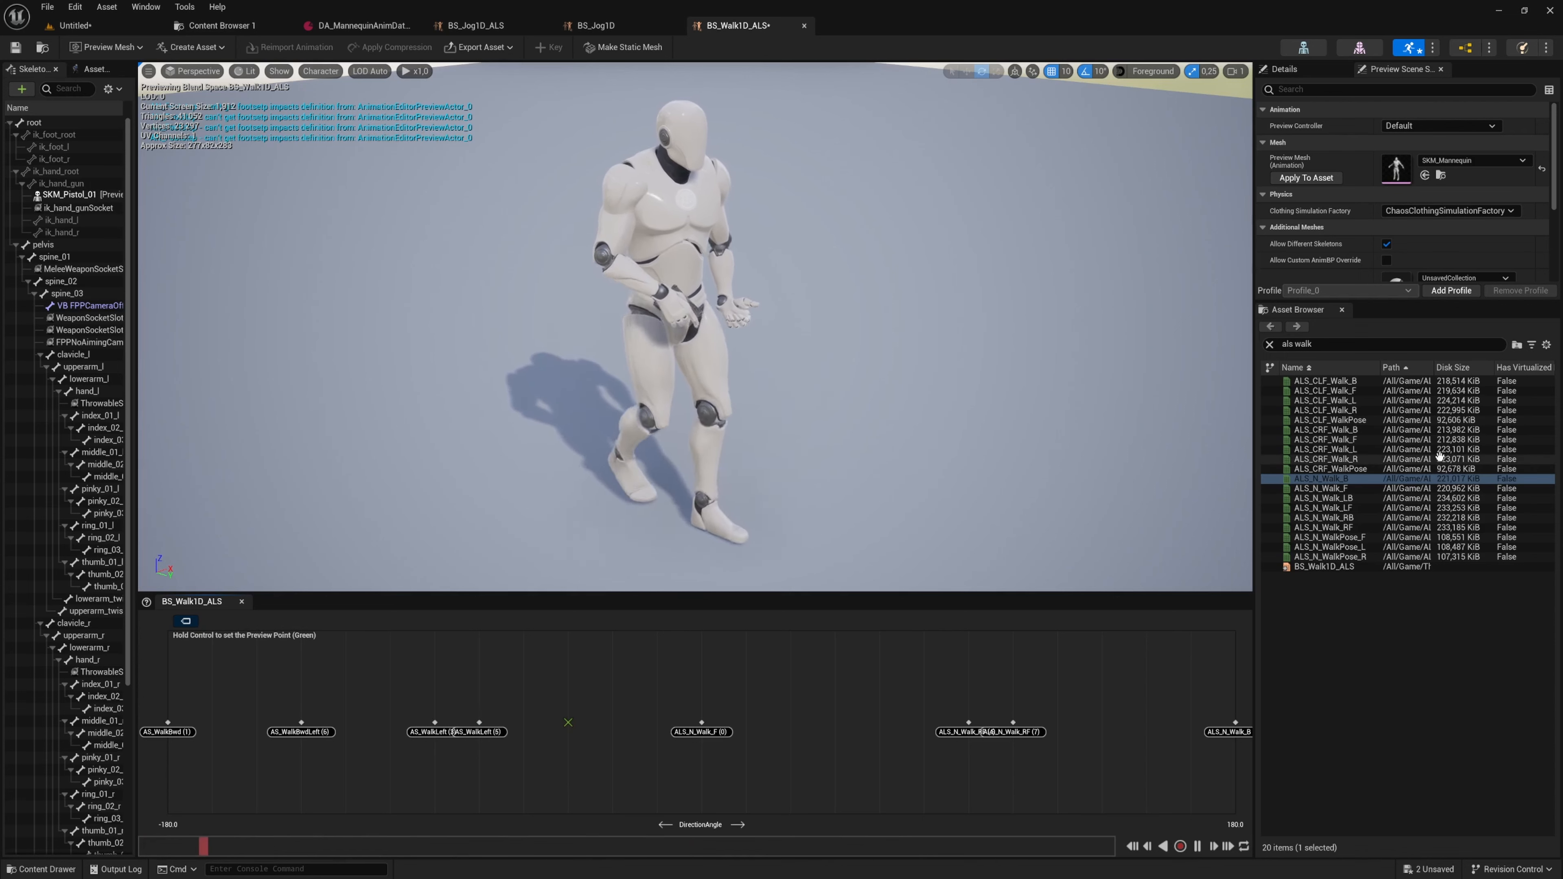
# - Assign the ALS_N_Walk_LF animation to the blend sample at DirectionAngle -75
pyautogui.click(1368, 507)
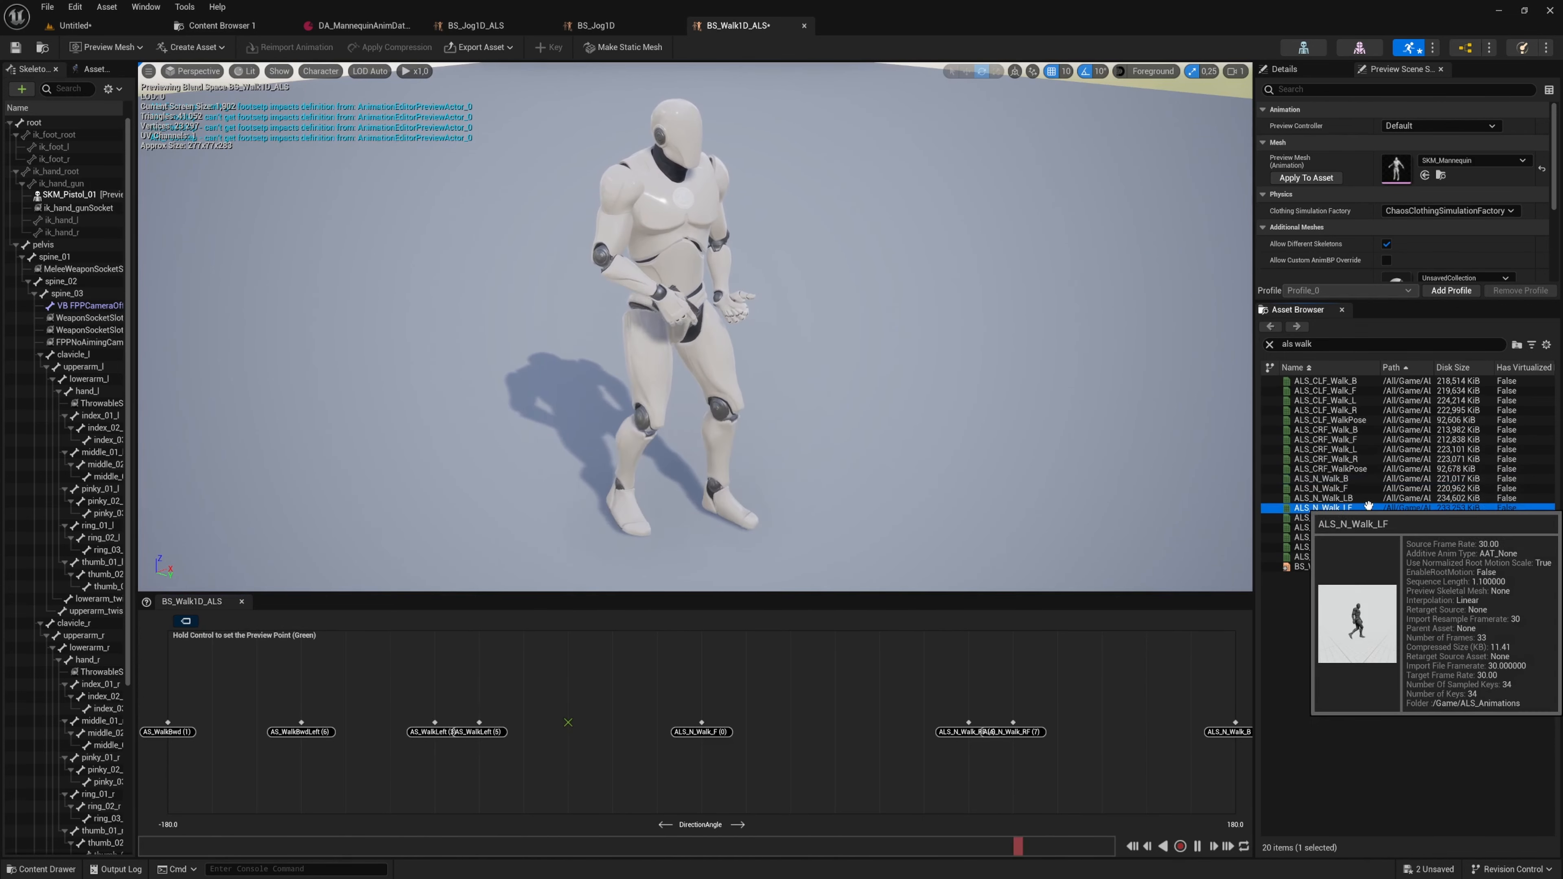
pyautogui.rightClick(481, 719)
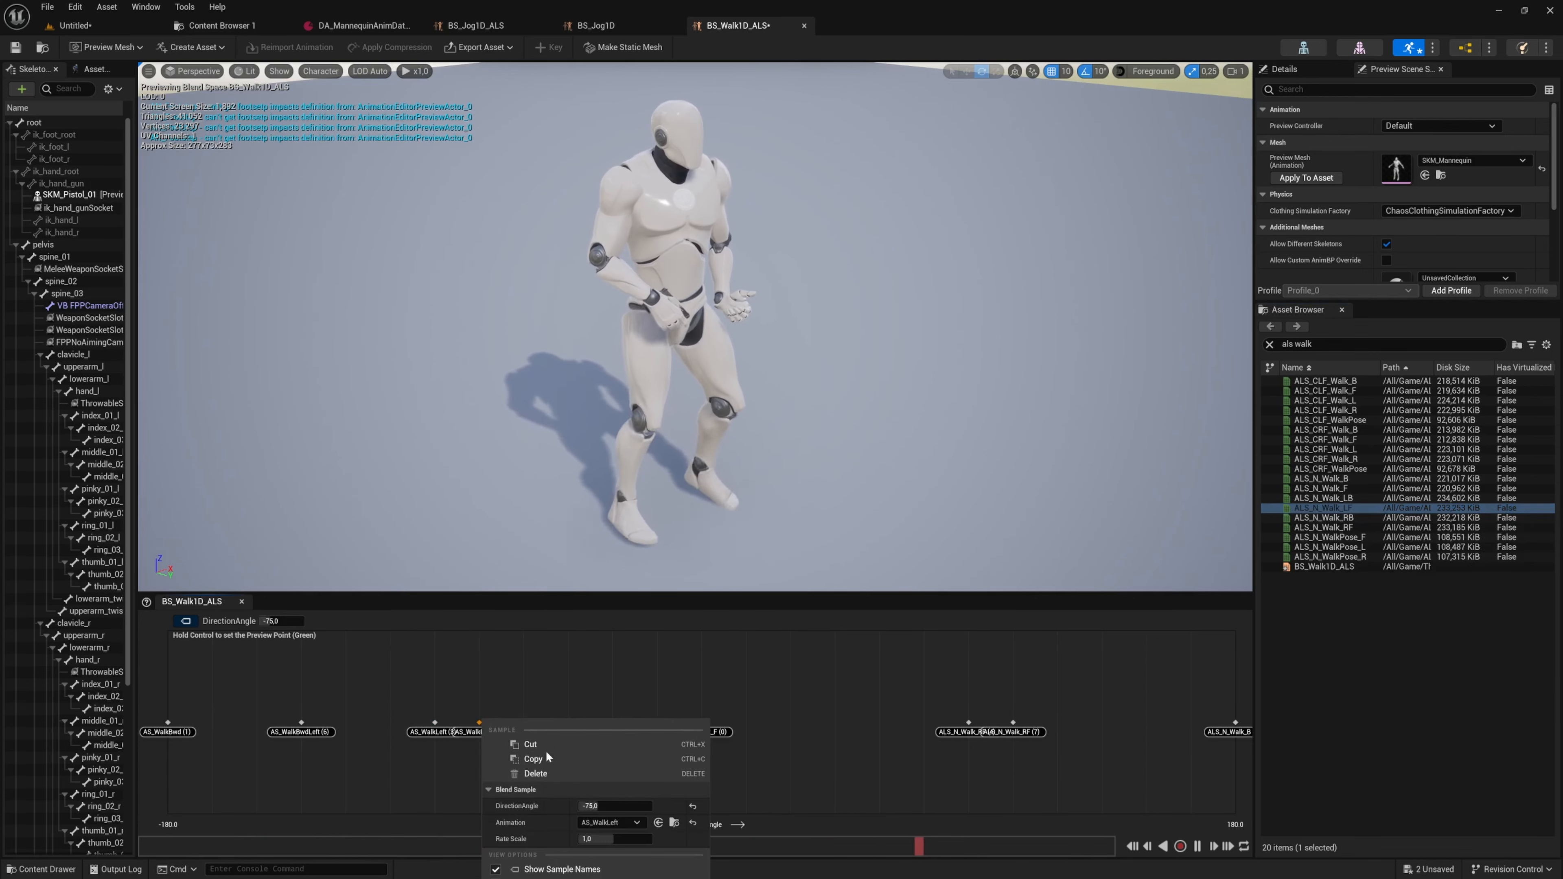
pyautogui.click(1329, 507)
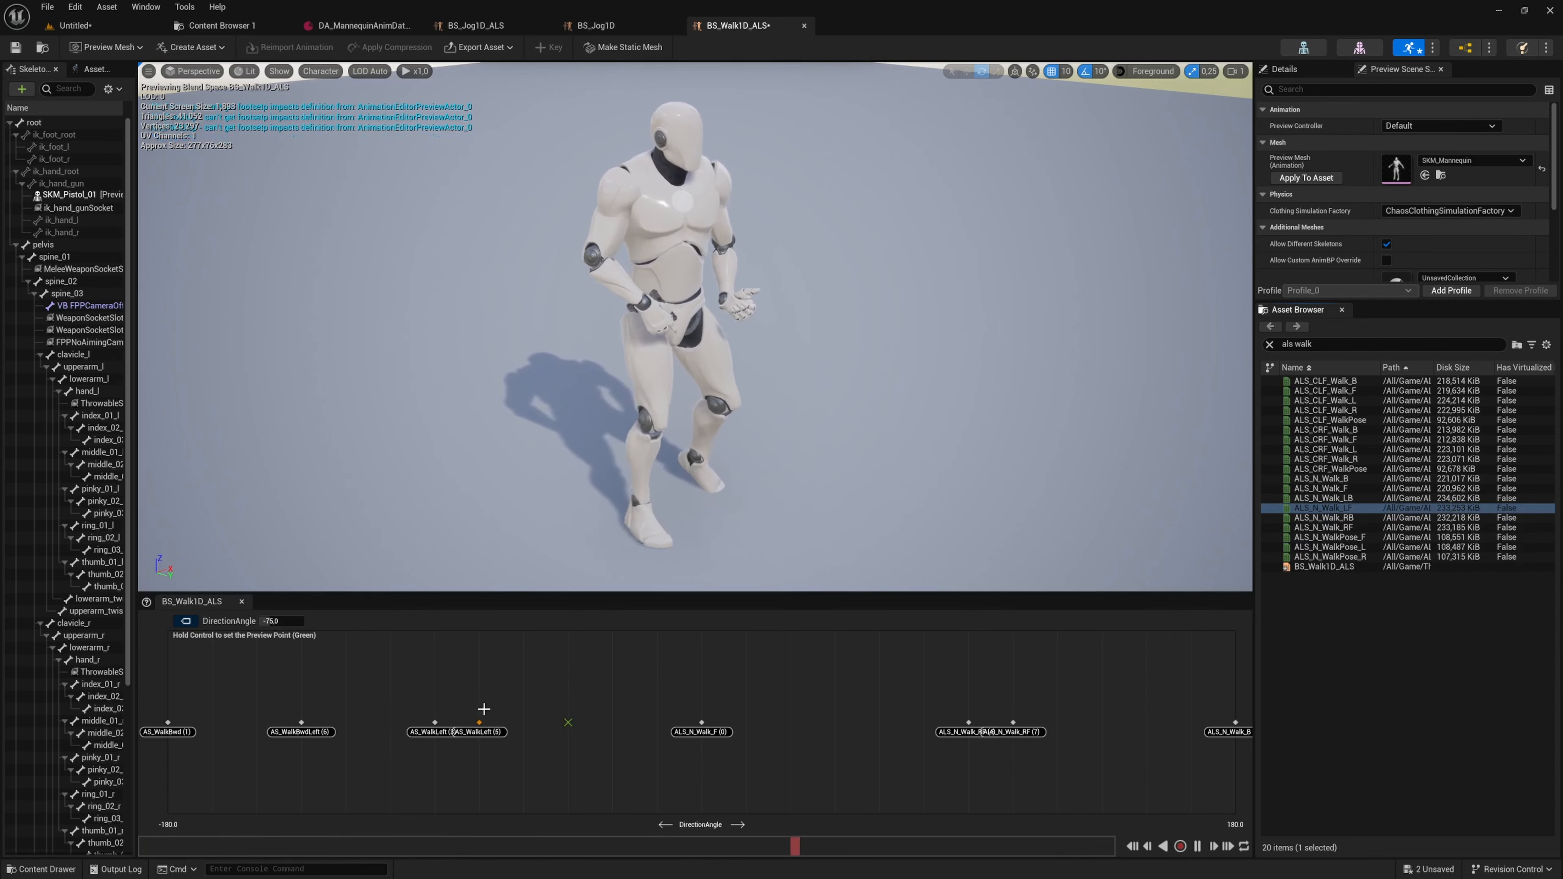
pyautogui.rightClick(480, 721)
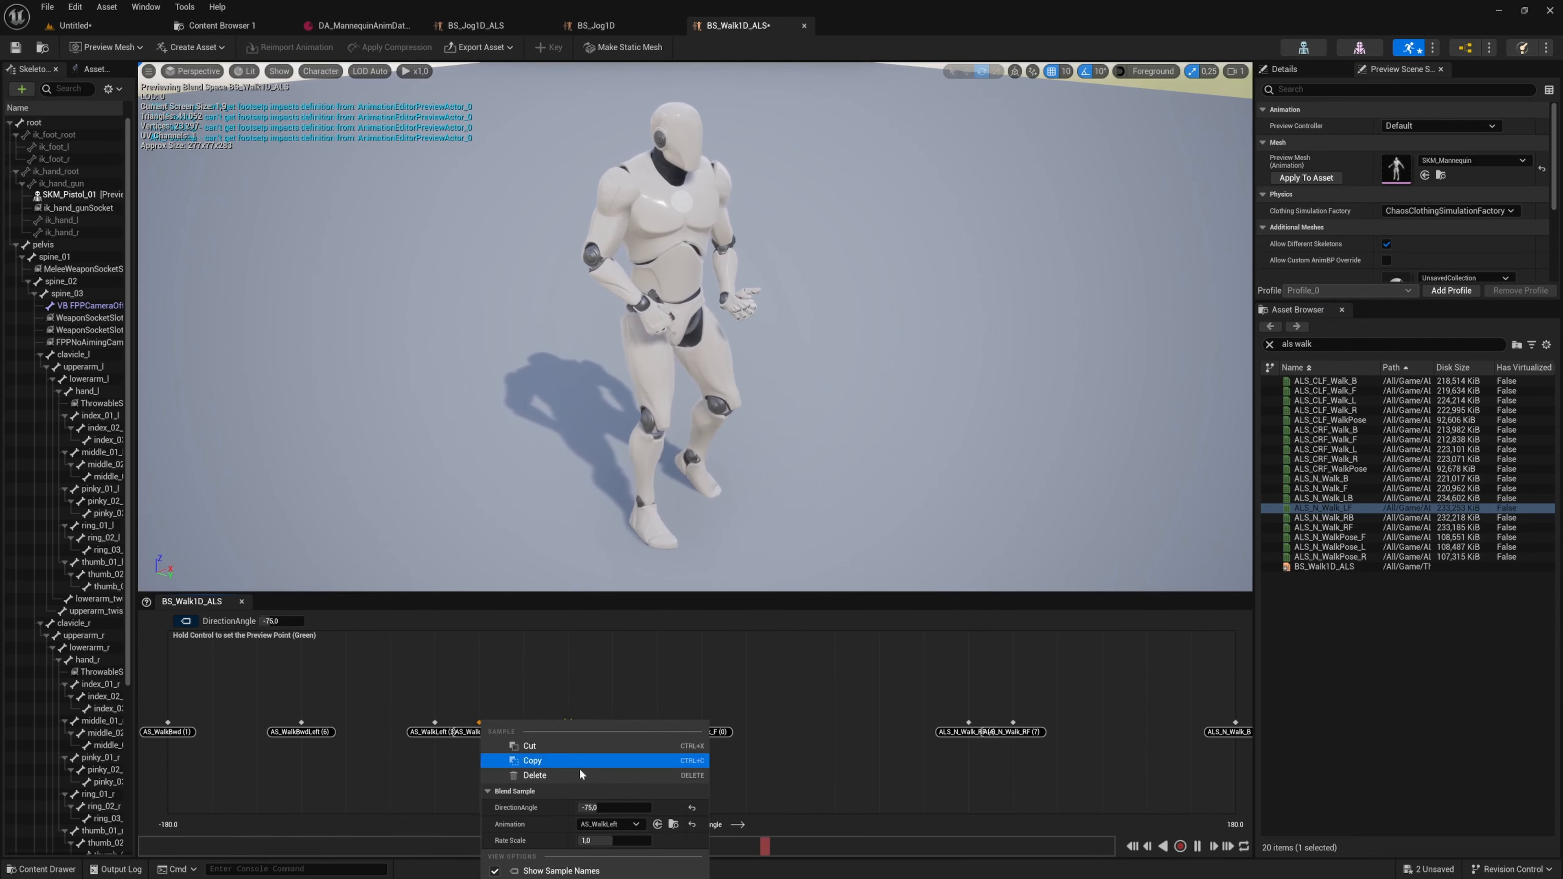
pyautogui.click(657, 825)
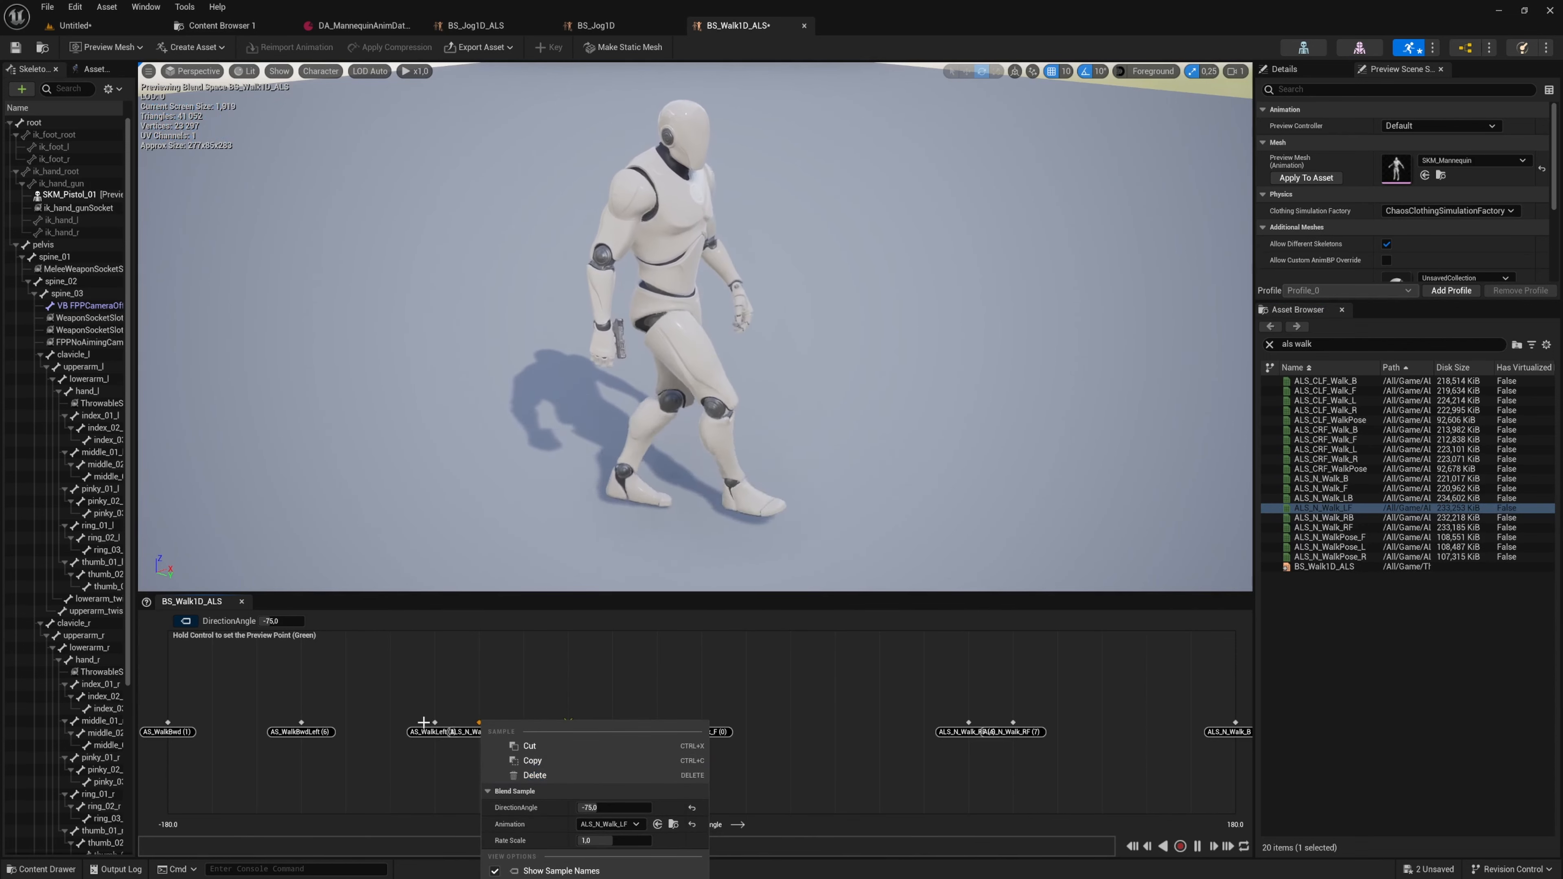
pyautogui.click(572, 687)
pyautogui.press('ctrl')
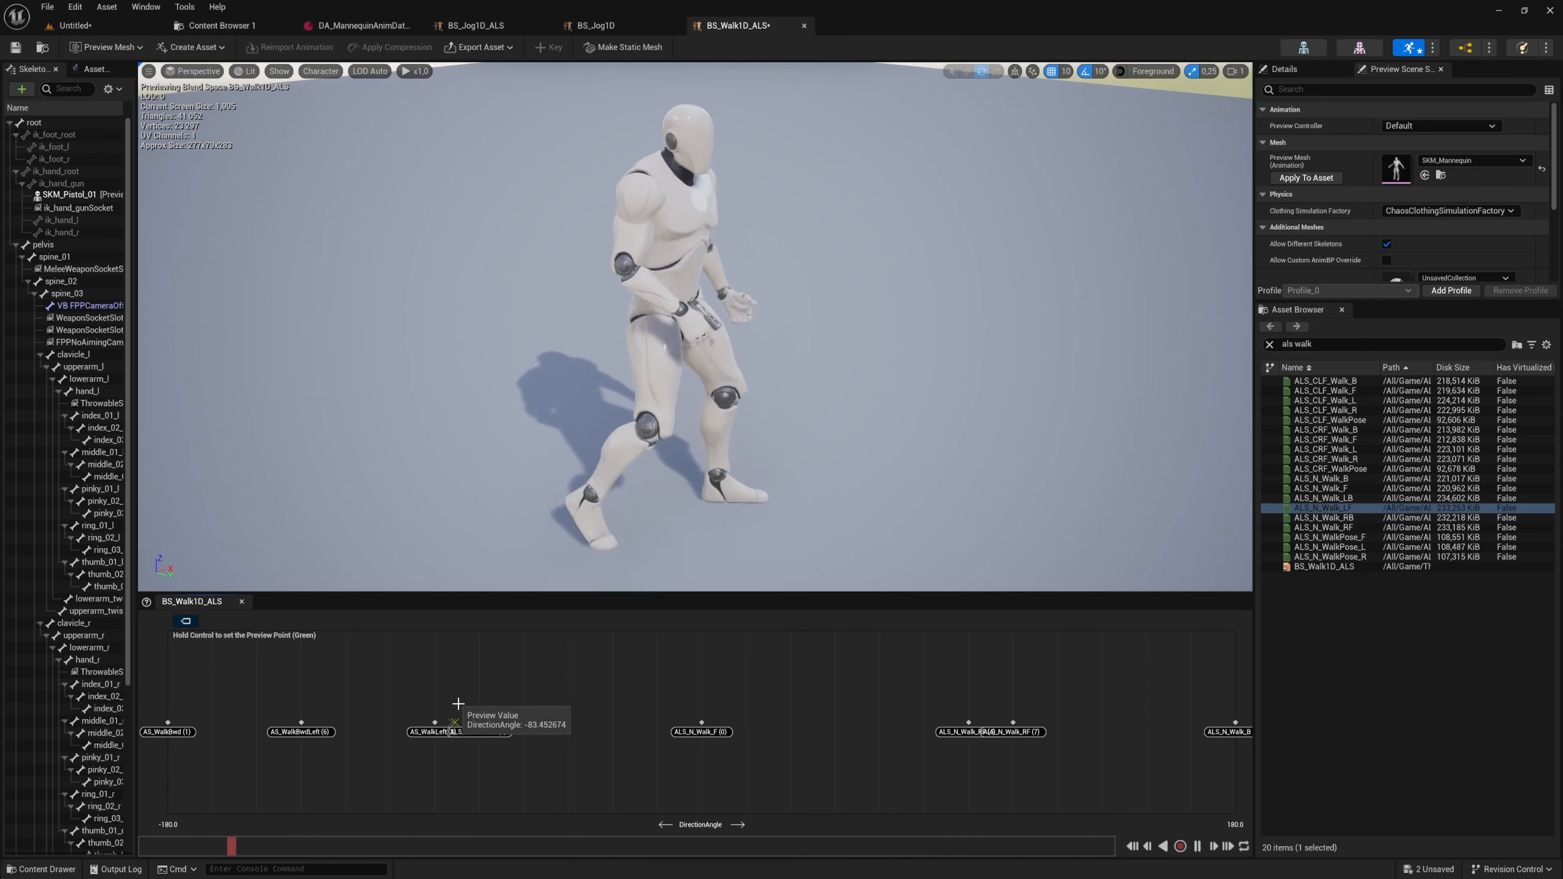
# - Assign ALS_N_Walk_LF to the blend sample at DirectionAngle -90 and delete the sample at -135
pyautogui.rightClick(435, 721)
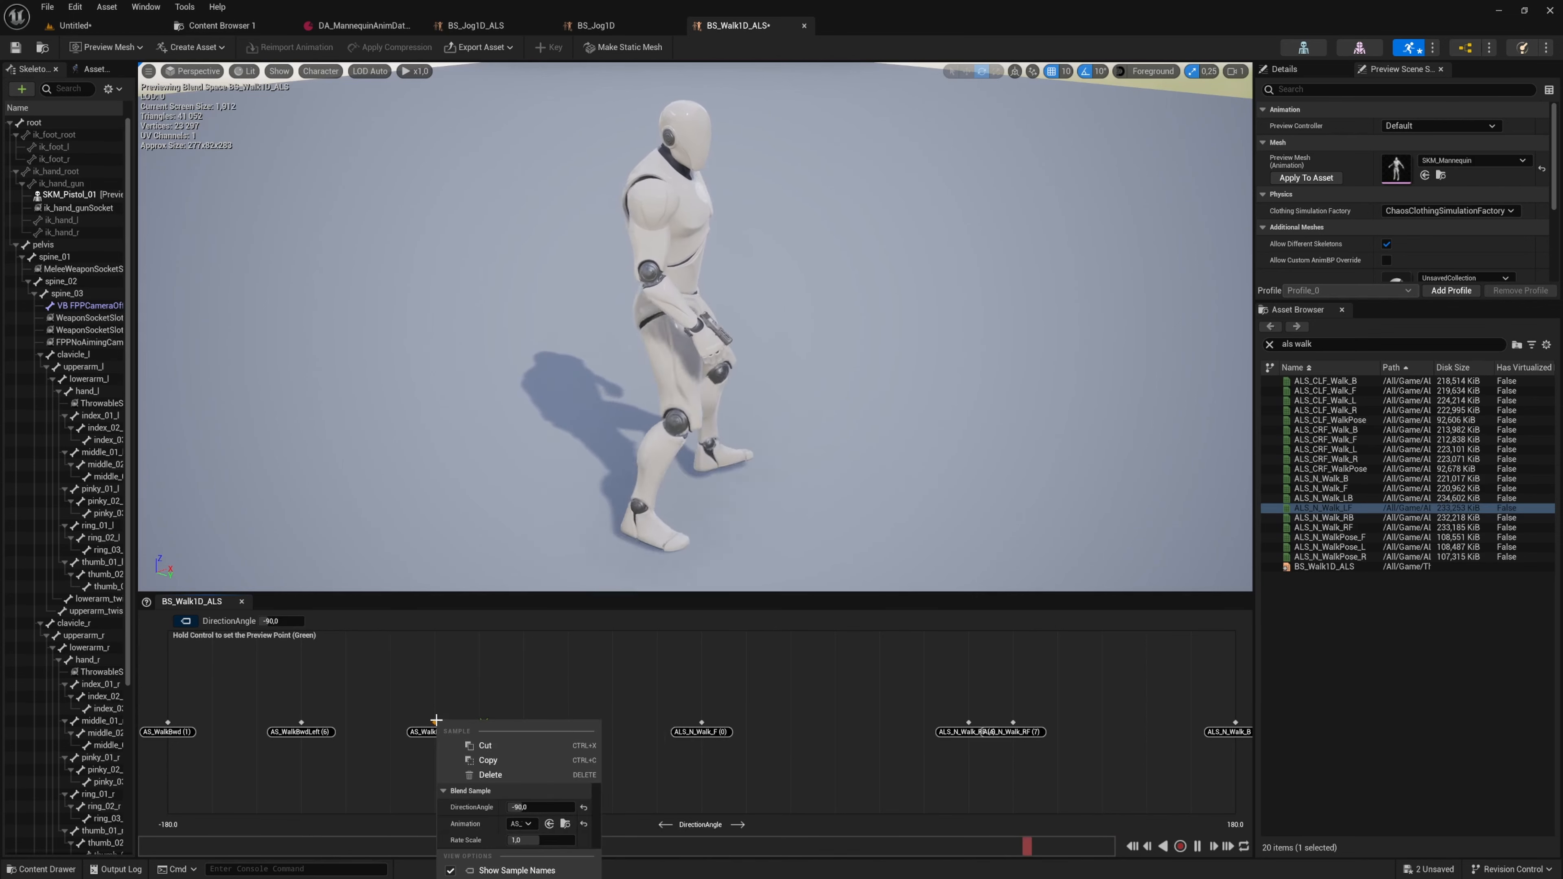
pyautogui.click(321, 694)
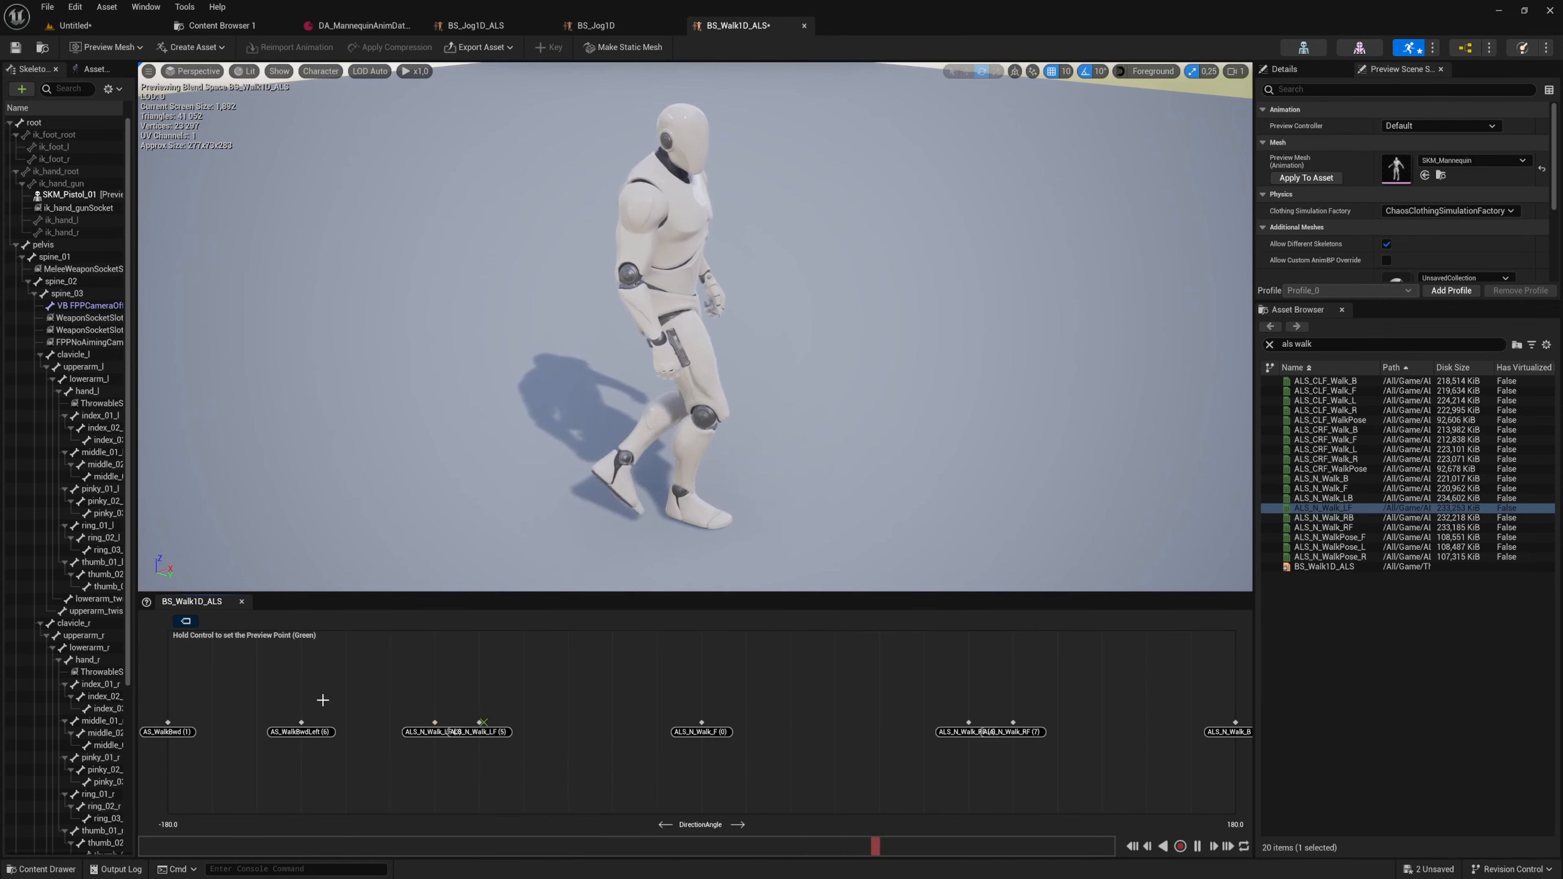
pyautogui.rightClick(300, 722)
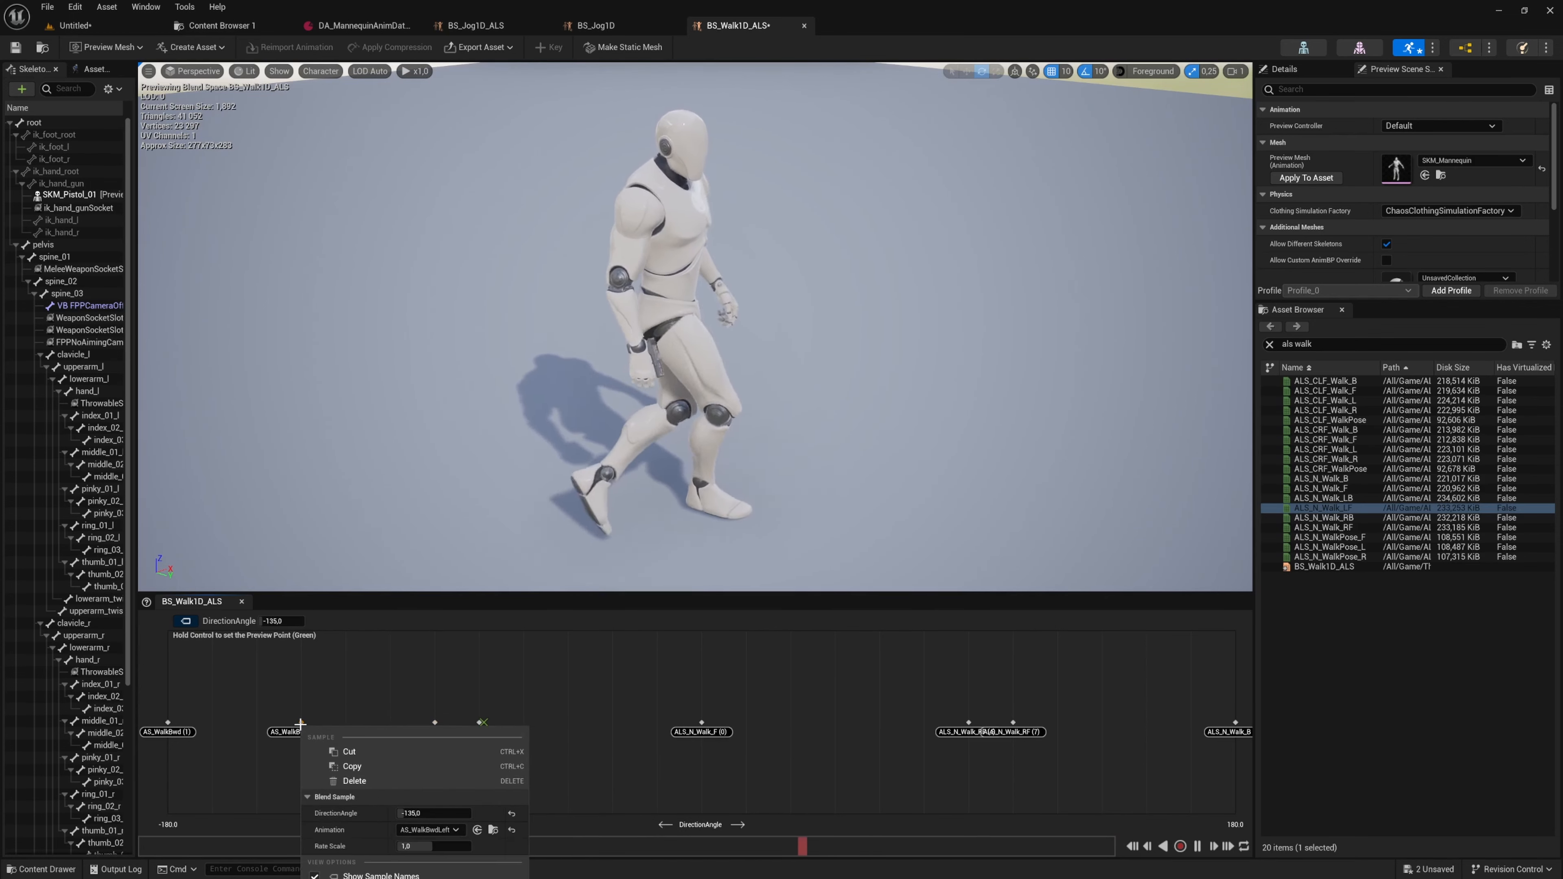
pyautogui.click(400, 781)
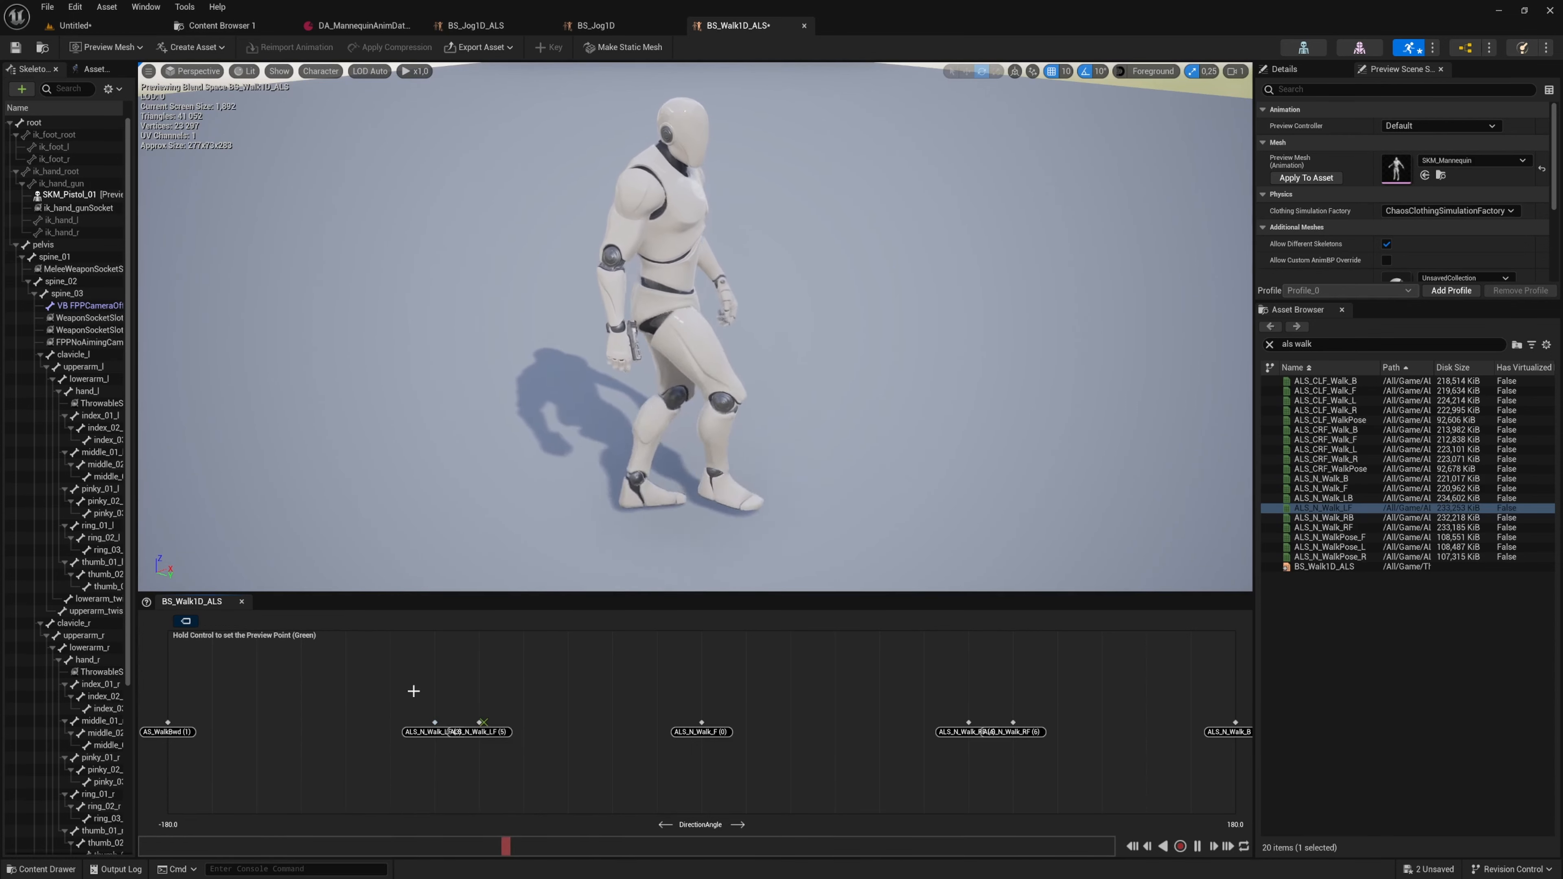
# - Assign ALS_N_Walk_B to the blend sample at DirectionAngle -180 and save the blend space
pyautogui.click(1359, 481)
pyautogui.rightClick(169, 722)
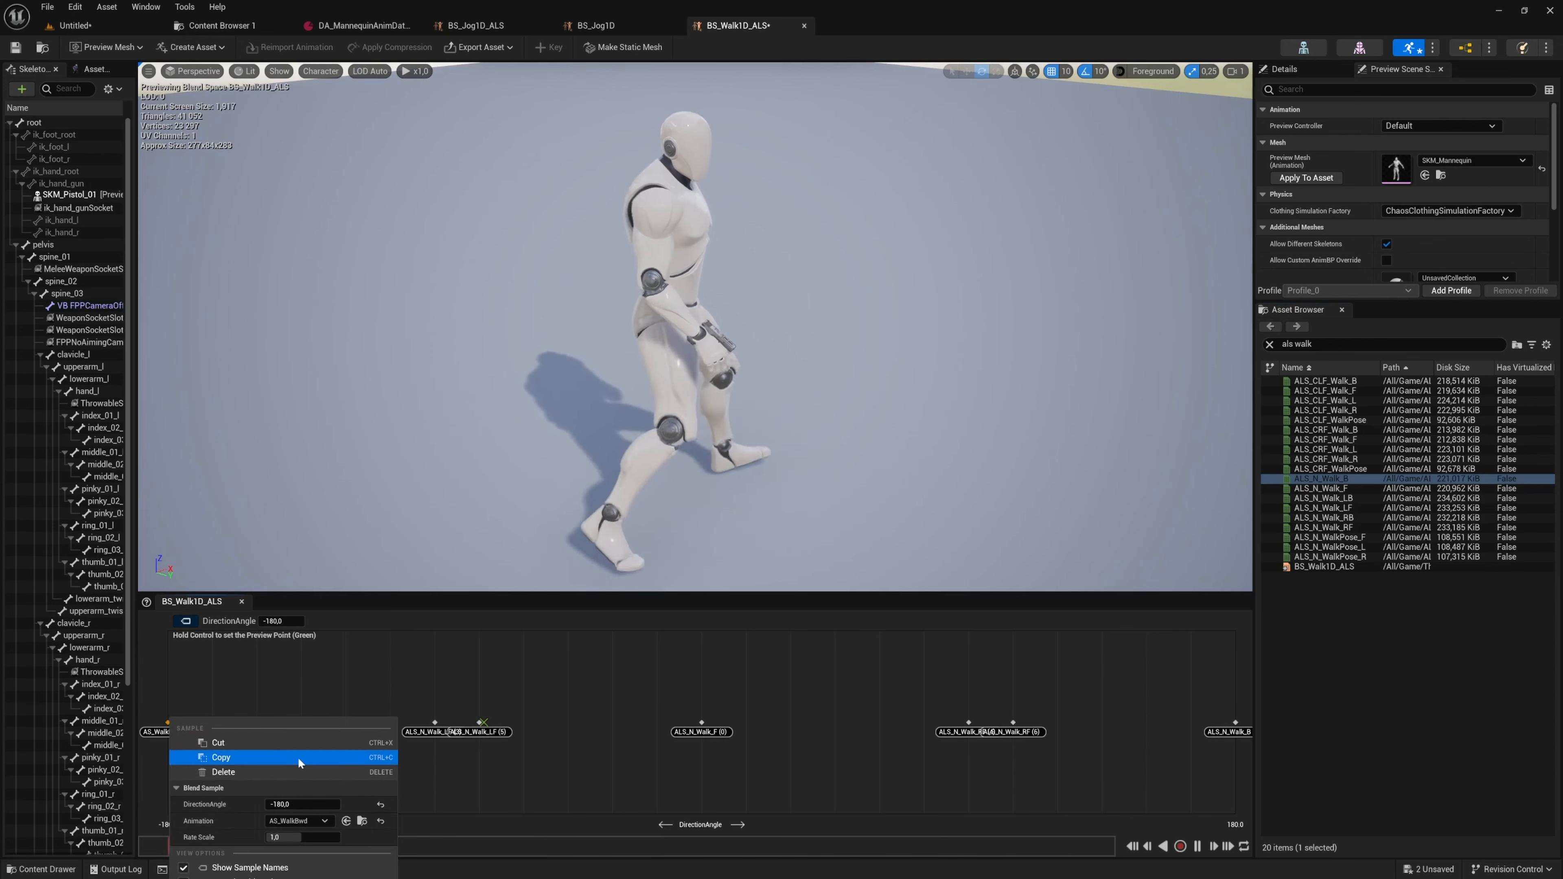
pyautogui.click(346, 821)
pyautogui.click(681, 664)
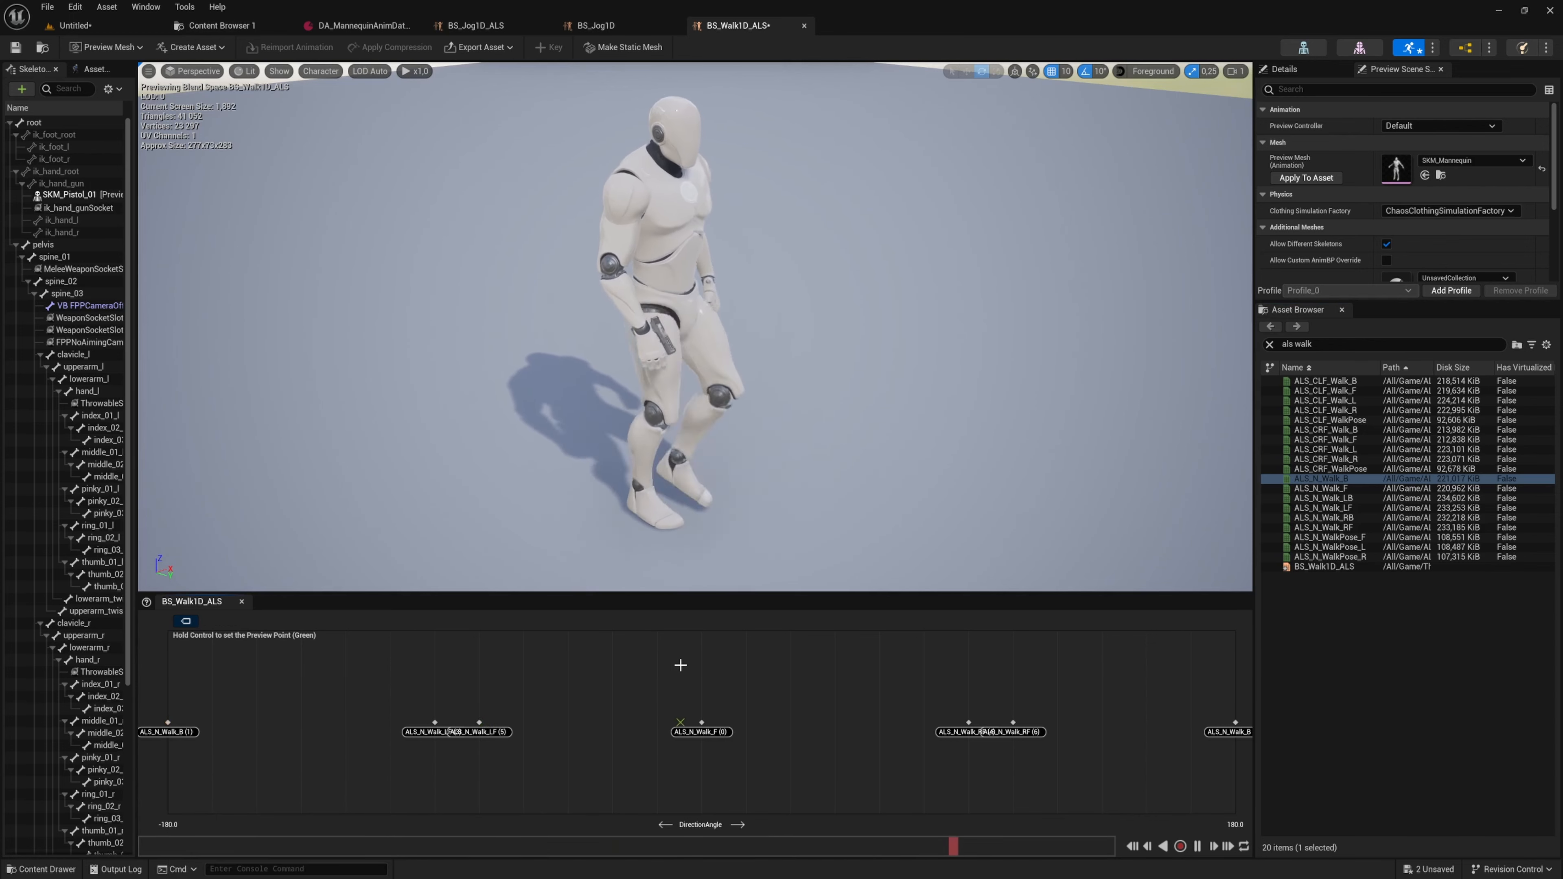
pyautogui.hotkey('ctrl', 's')
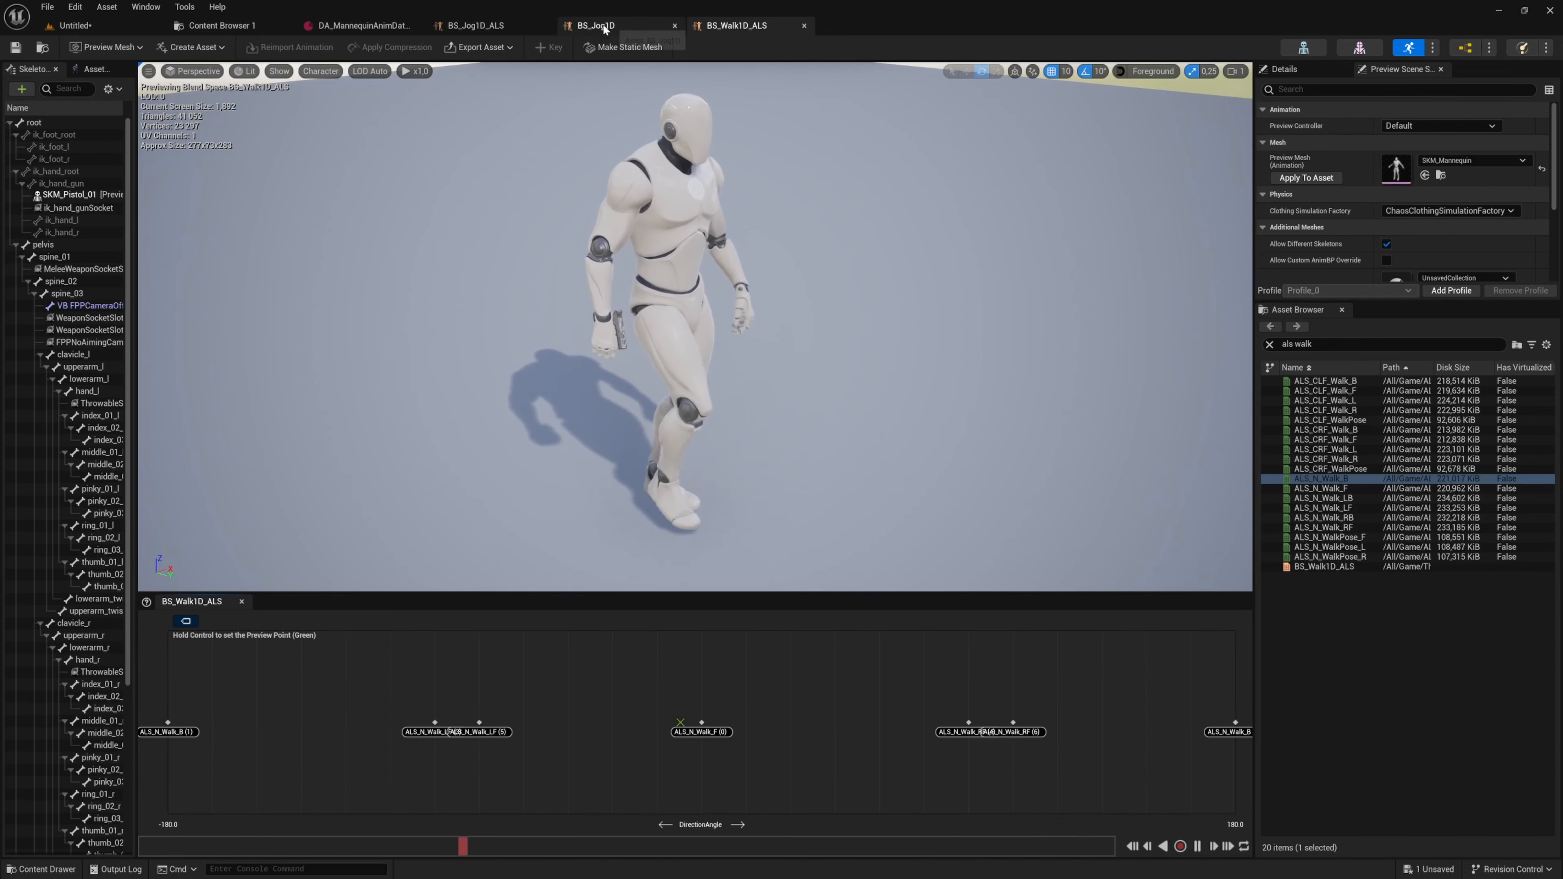
# - In the DA_MannequinAnimDataPlayer_ALS data asset, set the Unarmed entry of Walk Per Weapon Grip to BS_Walk1D_ALS and save it
pyautogui.click(362, 26)
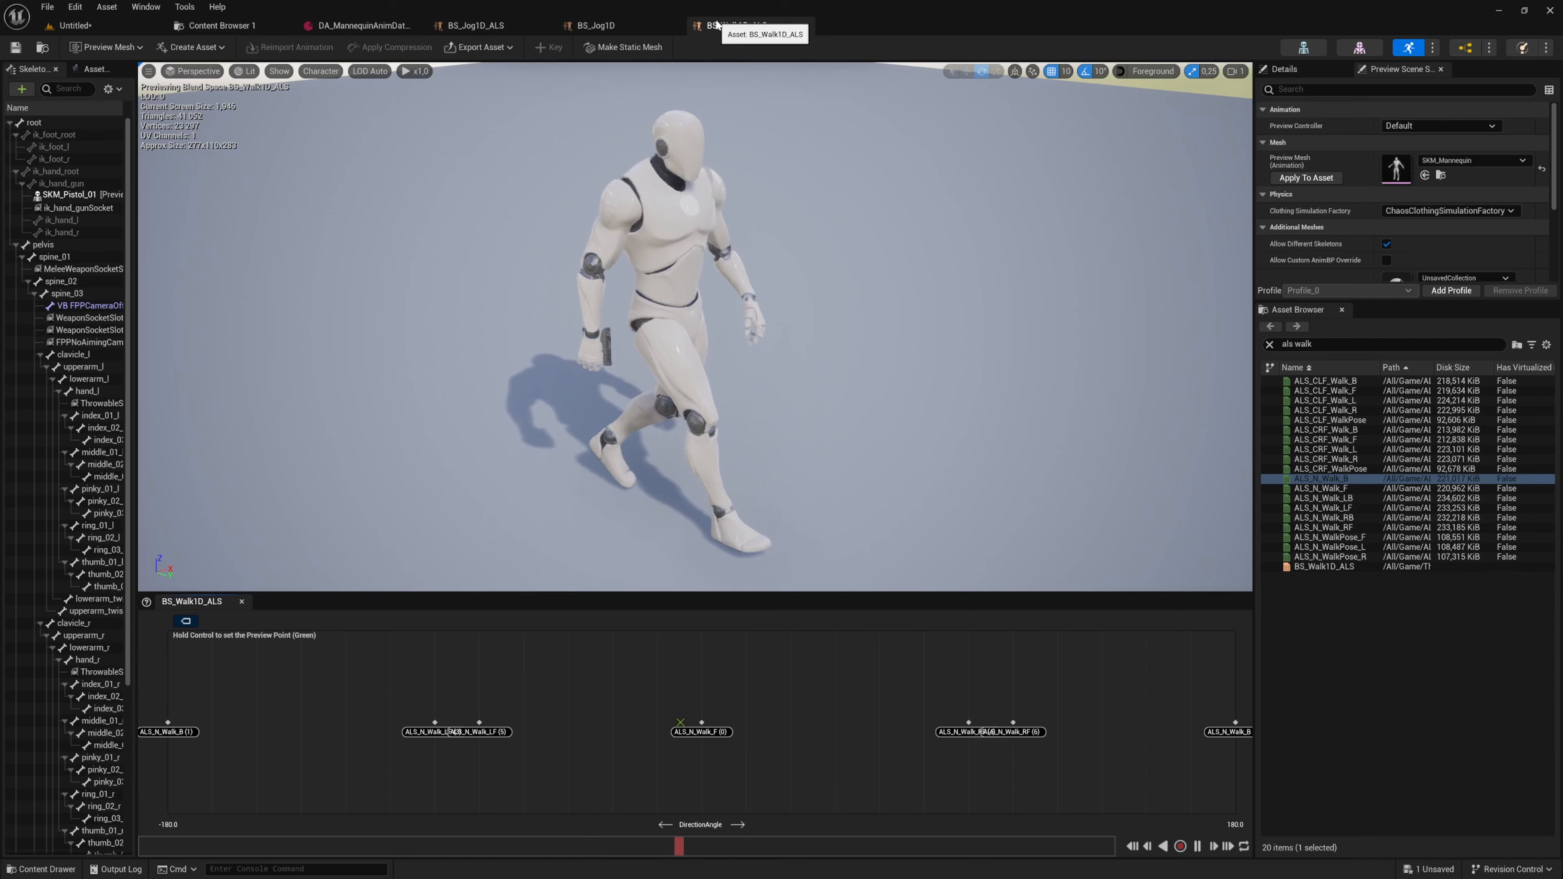
pyautogui.click(736, 25)
pyautogui.click(362, 25)
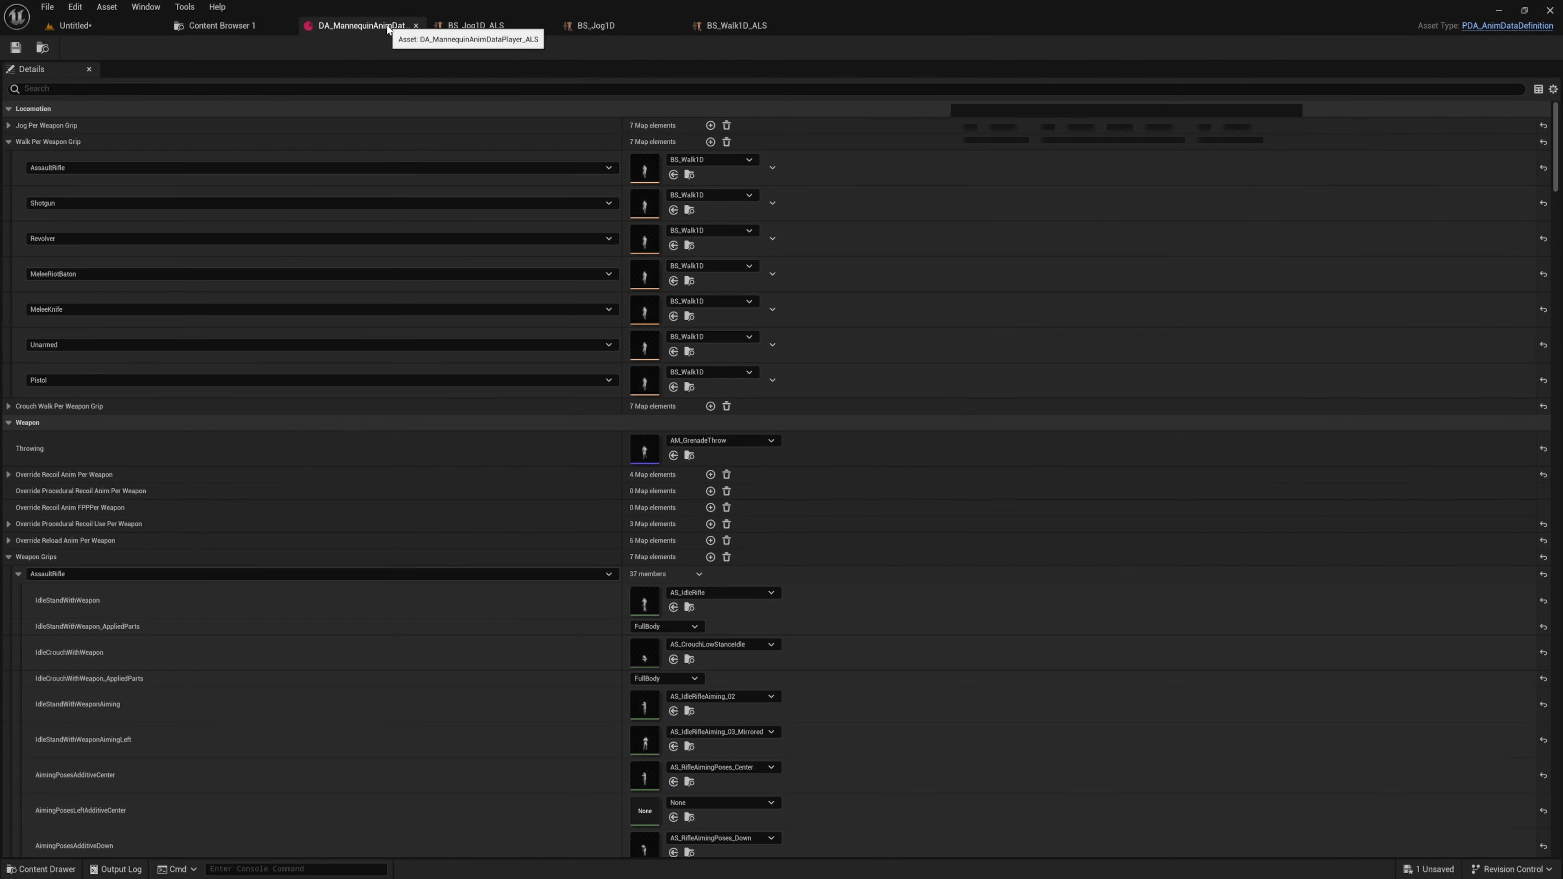
pyautogui.click(736, 337)
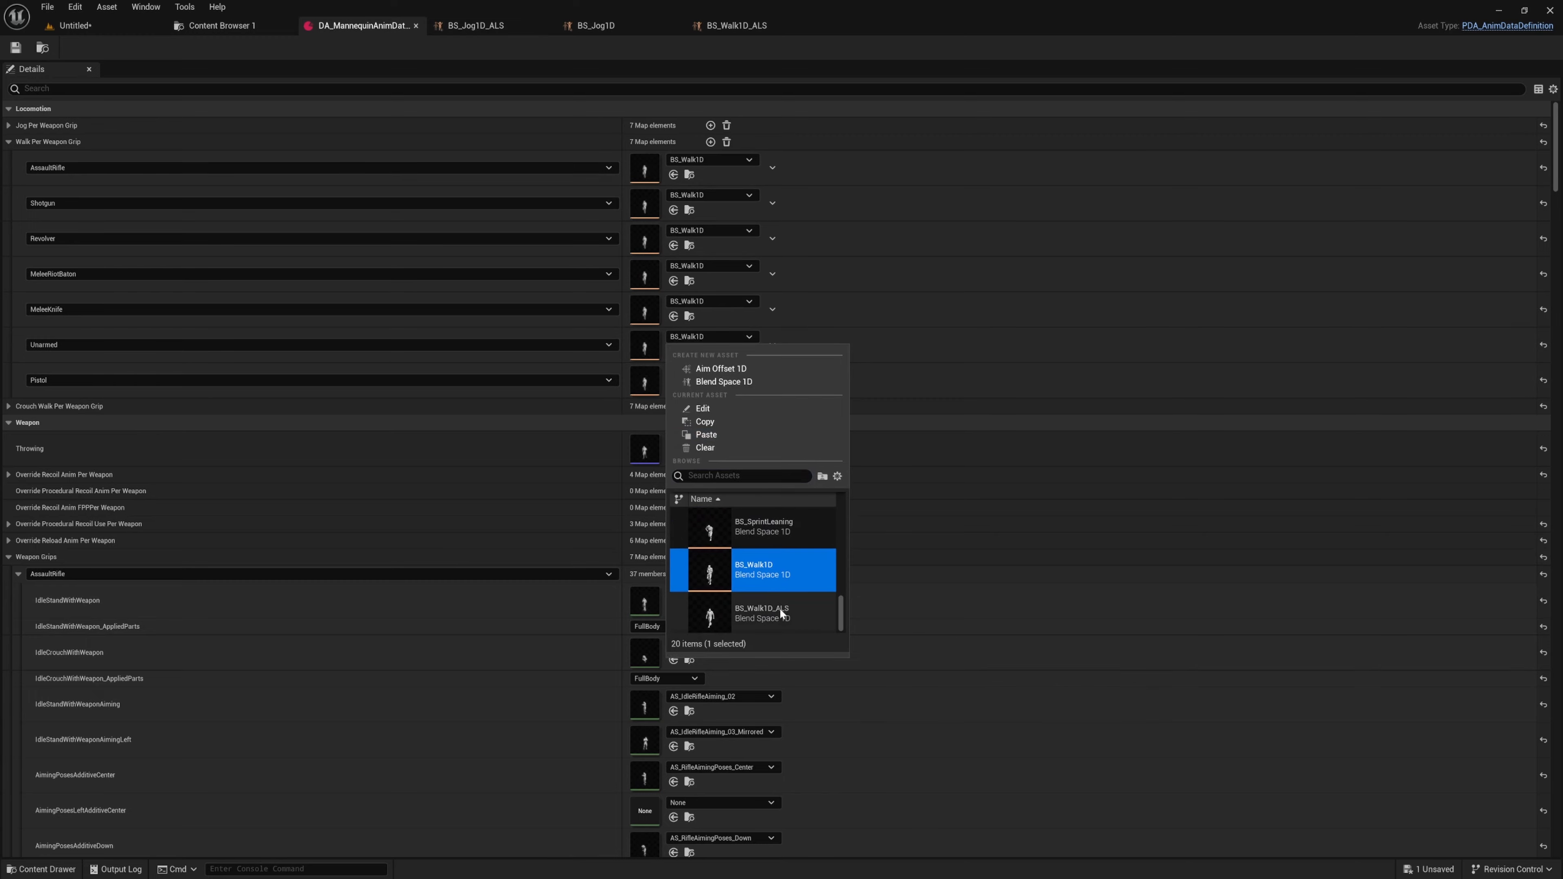
pyautogui.click(775, 611)
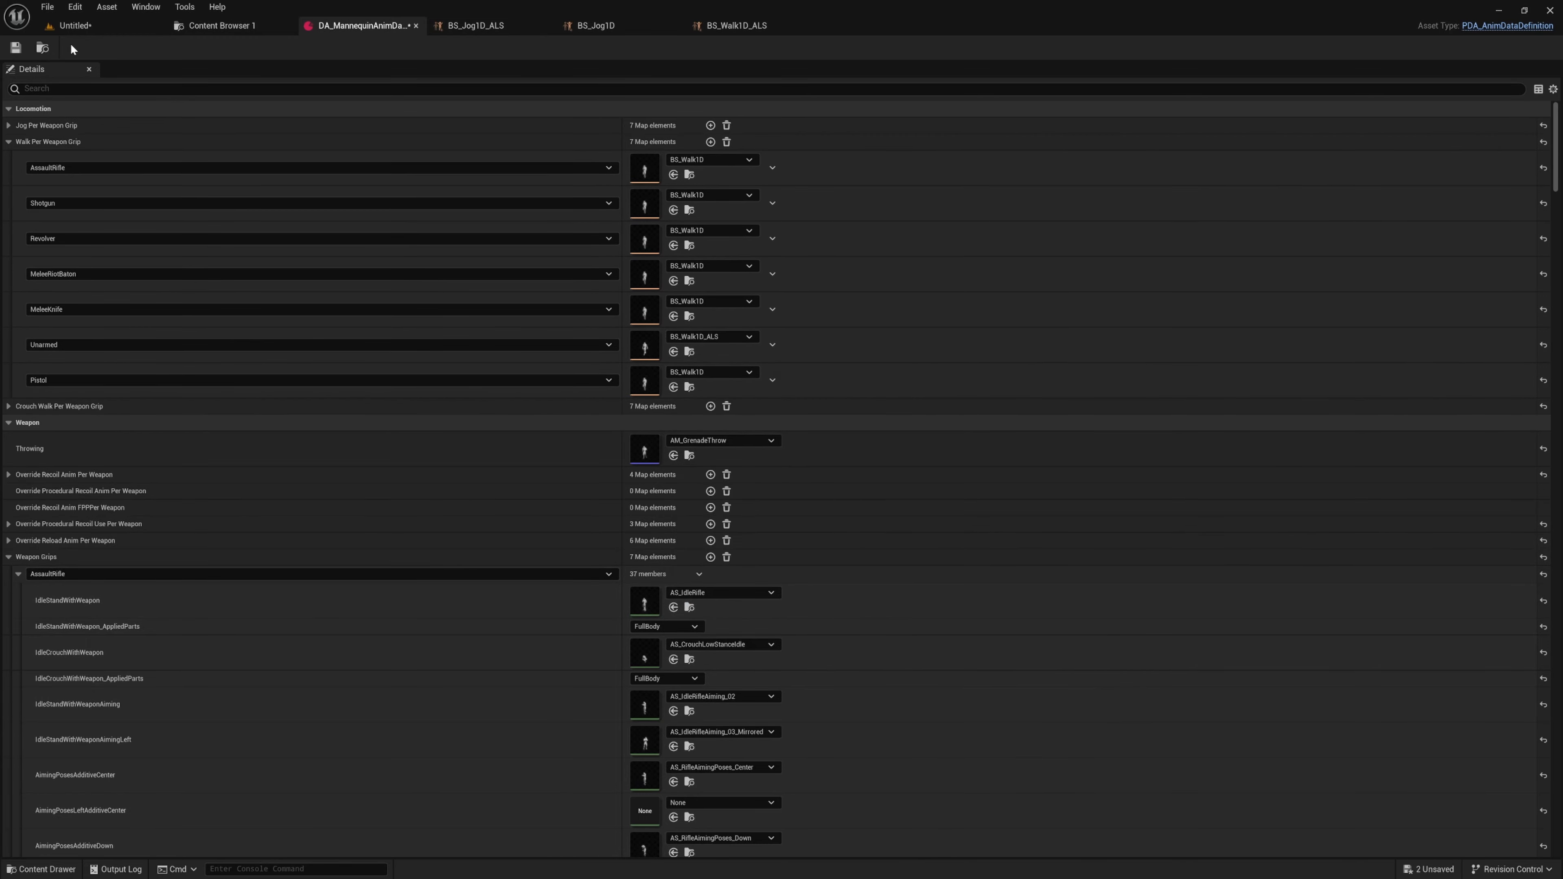
# - Play the Untitled level and move the unarmed mannequin forward to test its walk animation, and end the play session
pyautogui.click(114, 35)
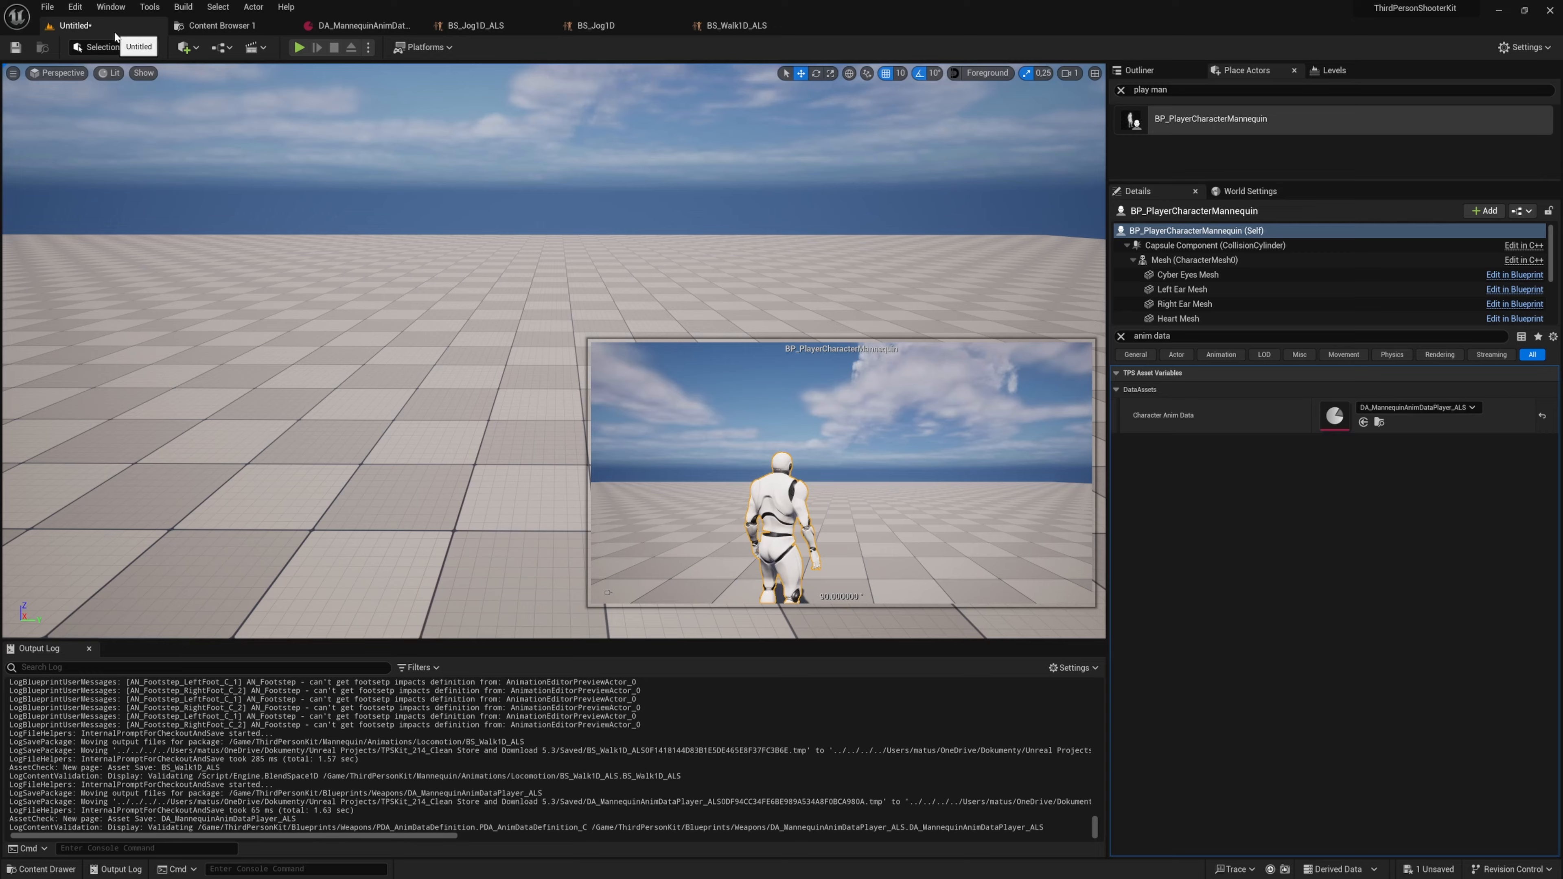
pyautogui.click(304, 48)
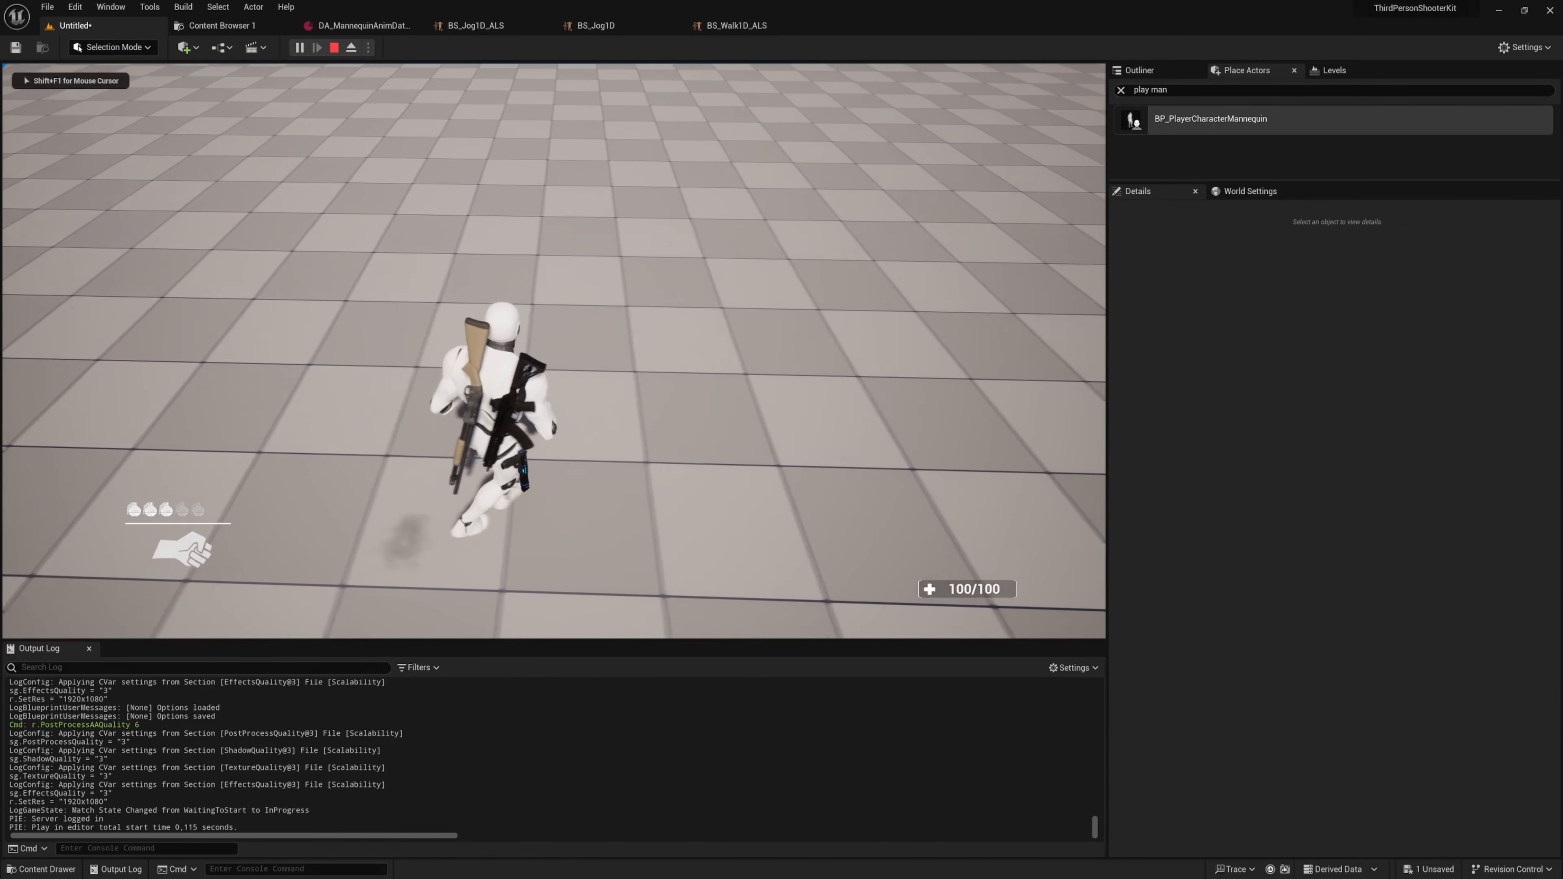
pyautogui.press('w')
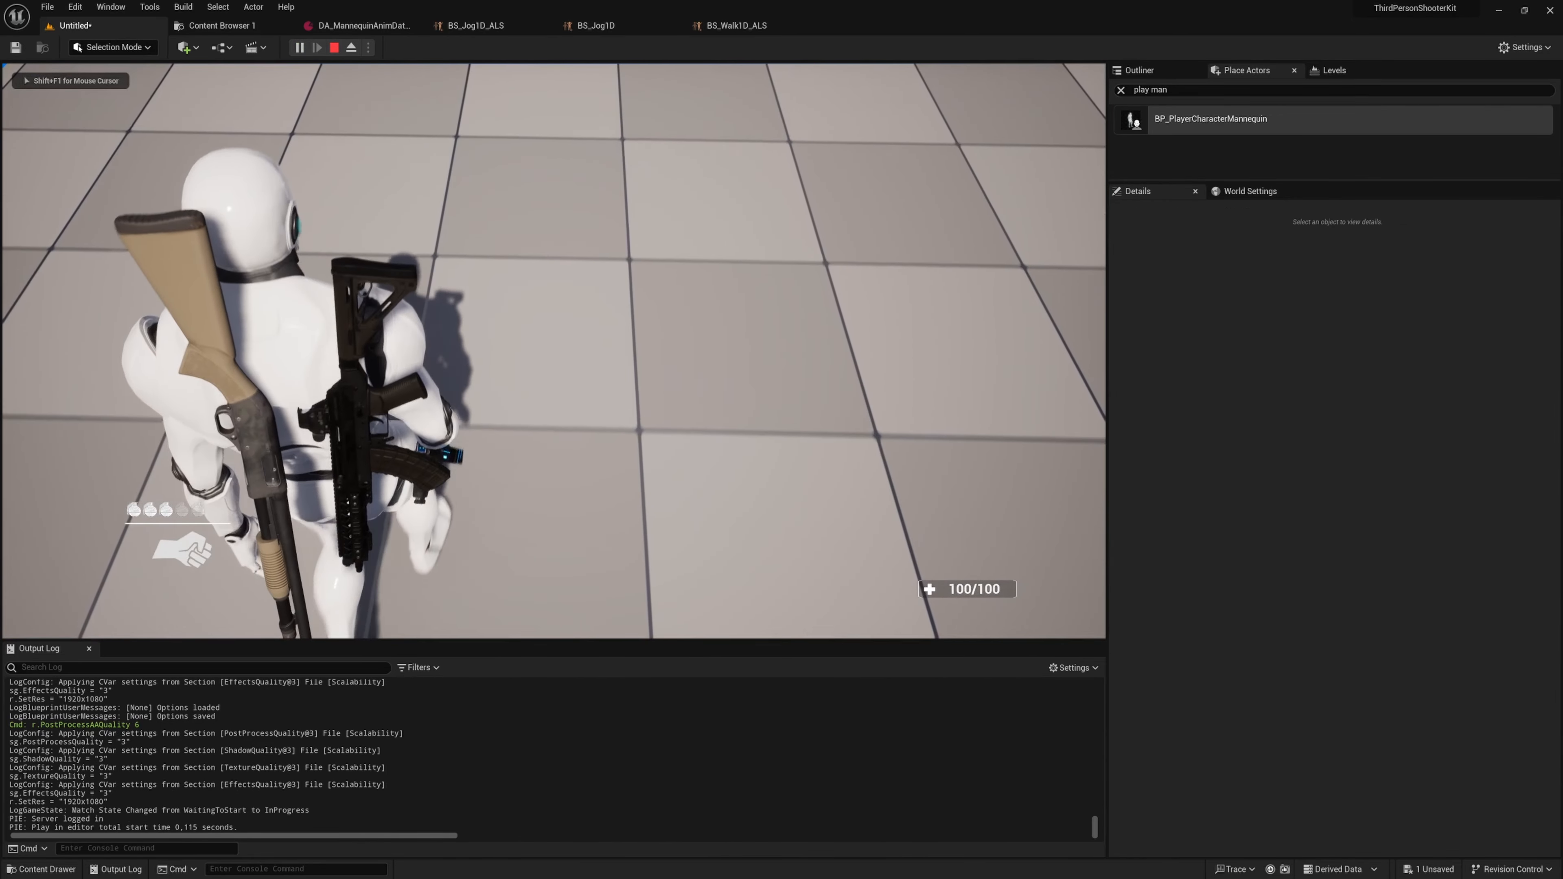
pyautogui.press('Escape')
# - Filter the properties of the DA_MannequinAnimDataPlayer_ALS data asset by "walk" and look through the weapon grips' walk override settings
pyautogui.click(580, 26)
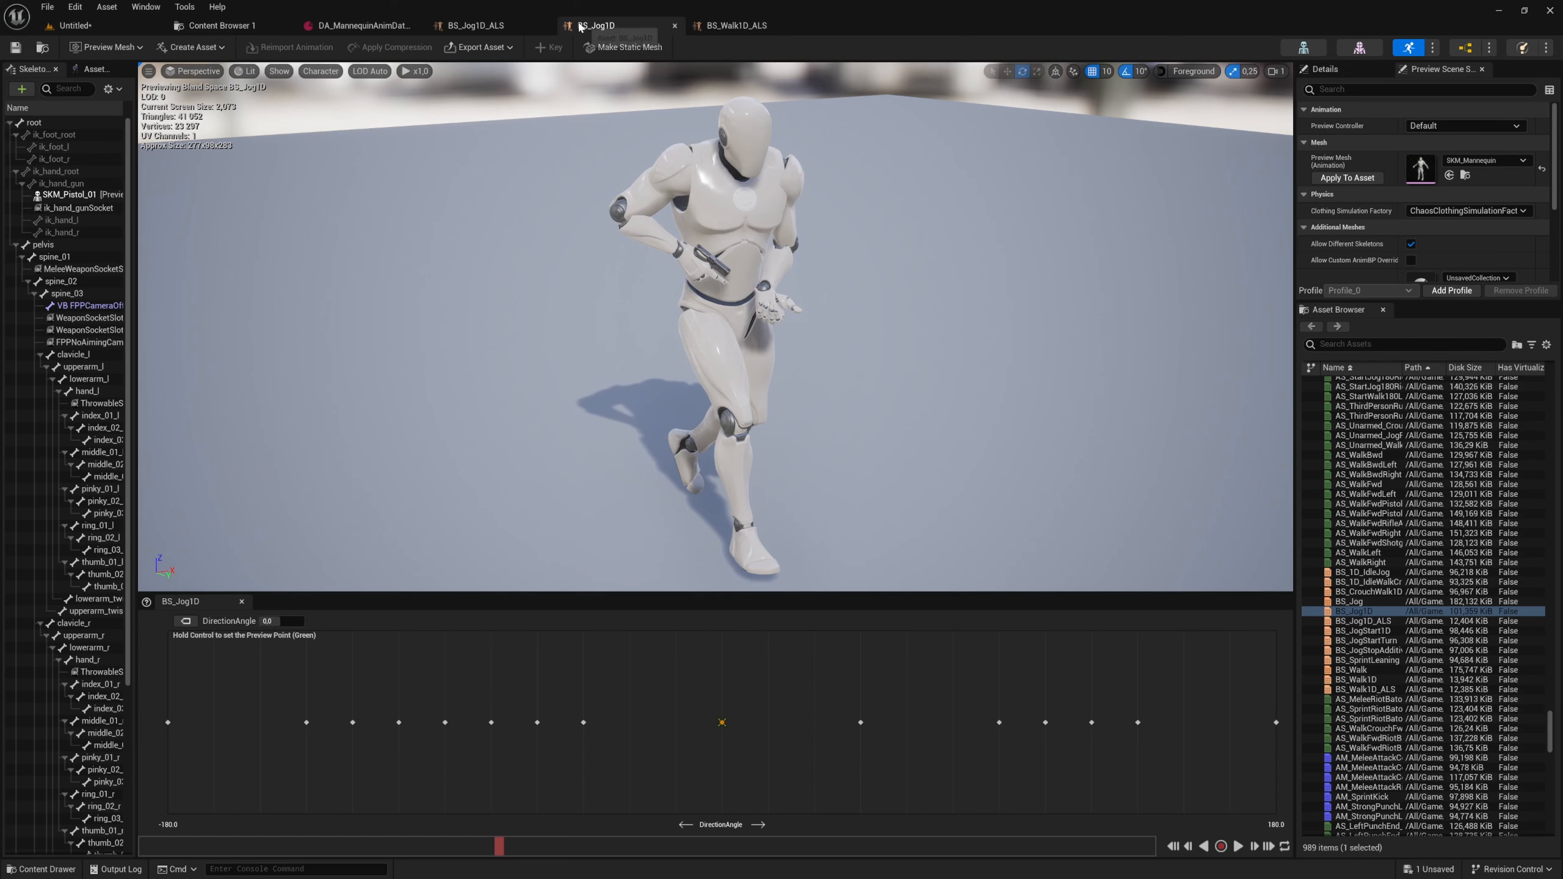
pyautogui.click(362, 25)
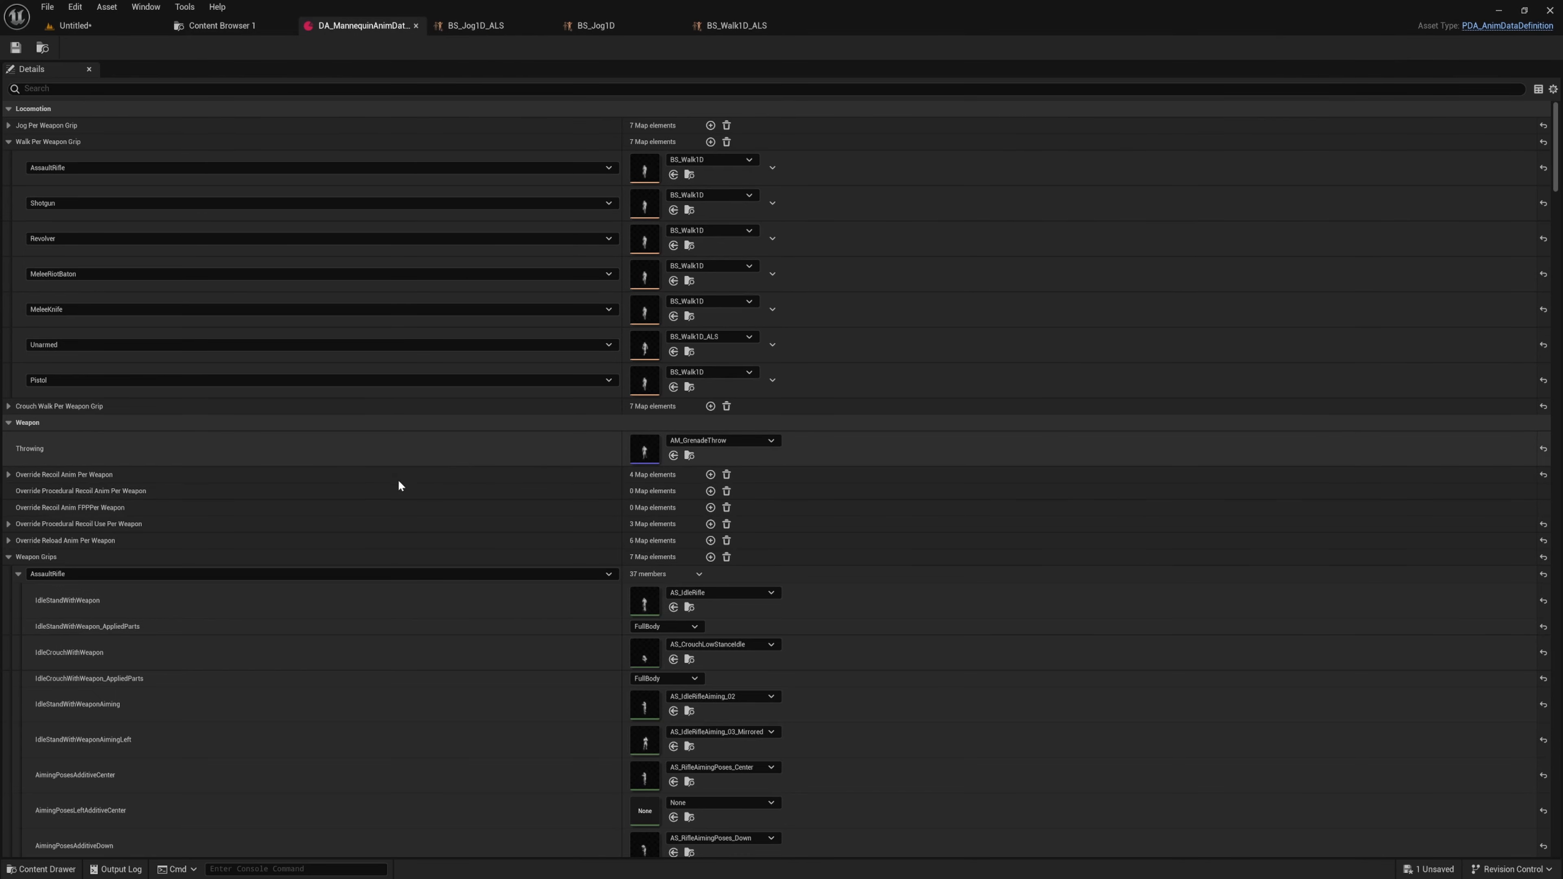
pyautogui.click(329, 88)
pyautogui.write('wa')
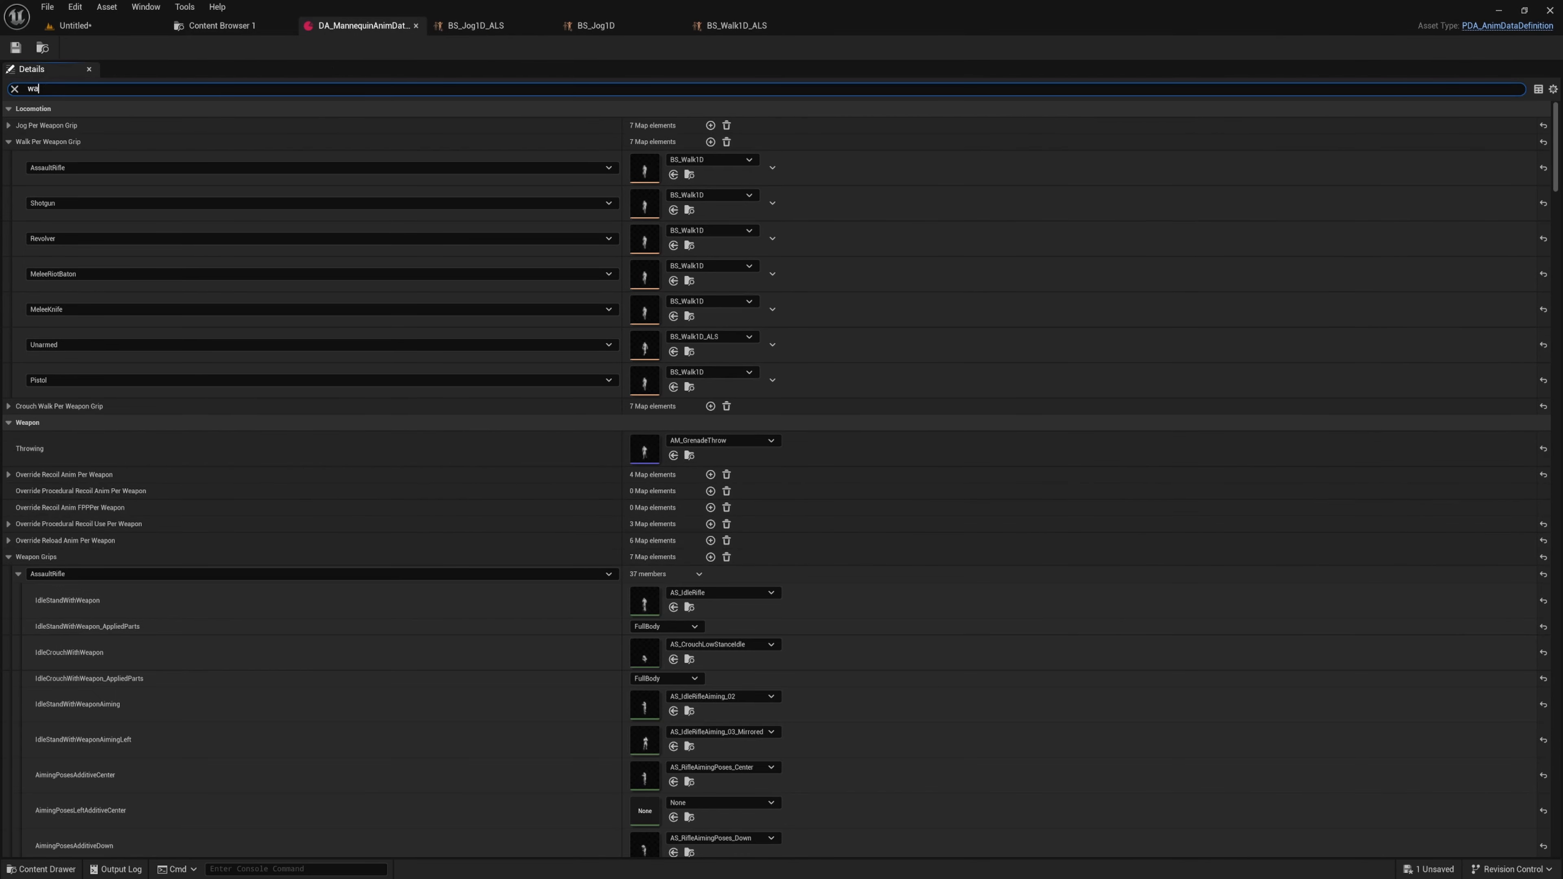
pyautogui.write('lk')
pyautogui.scroll(-4, 367, 343)
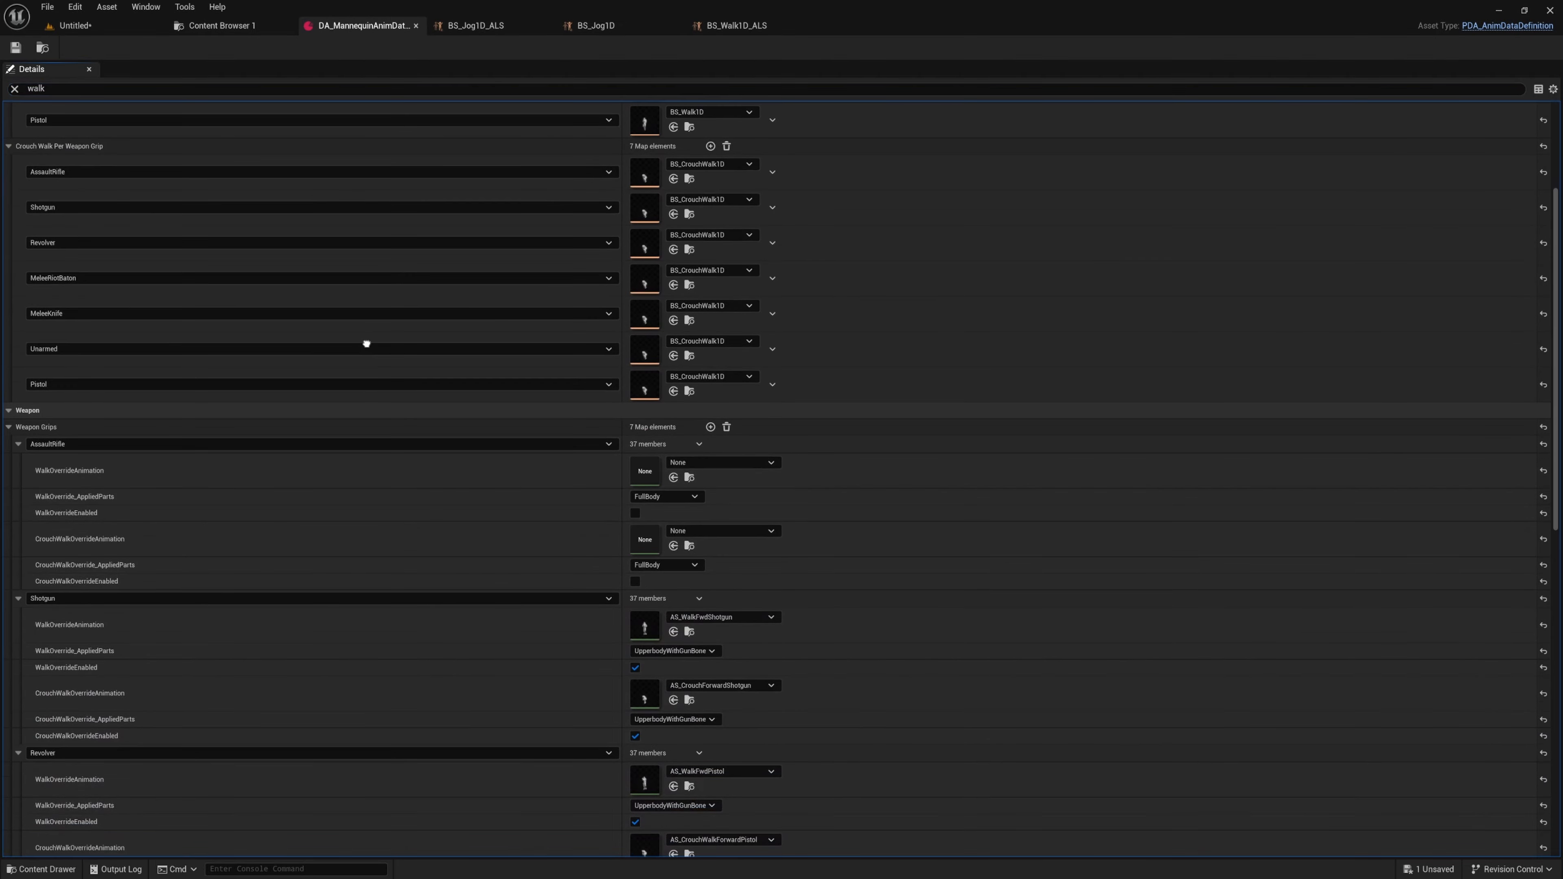
# - Examine the walk override animations, applied parts and enabled states of the weapon grips, down to the Unarmed and Pistol grips
pyautogui.moveTo(367, 344); pyautogui.dragTo(366, 101, button='right')
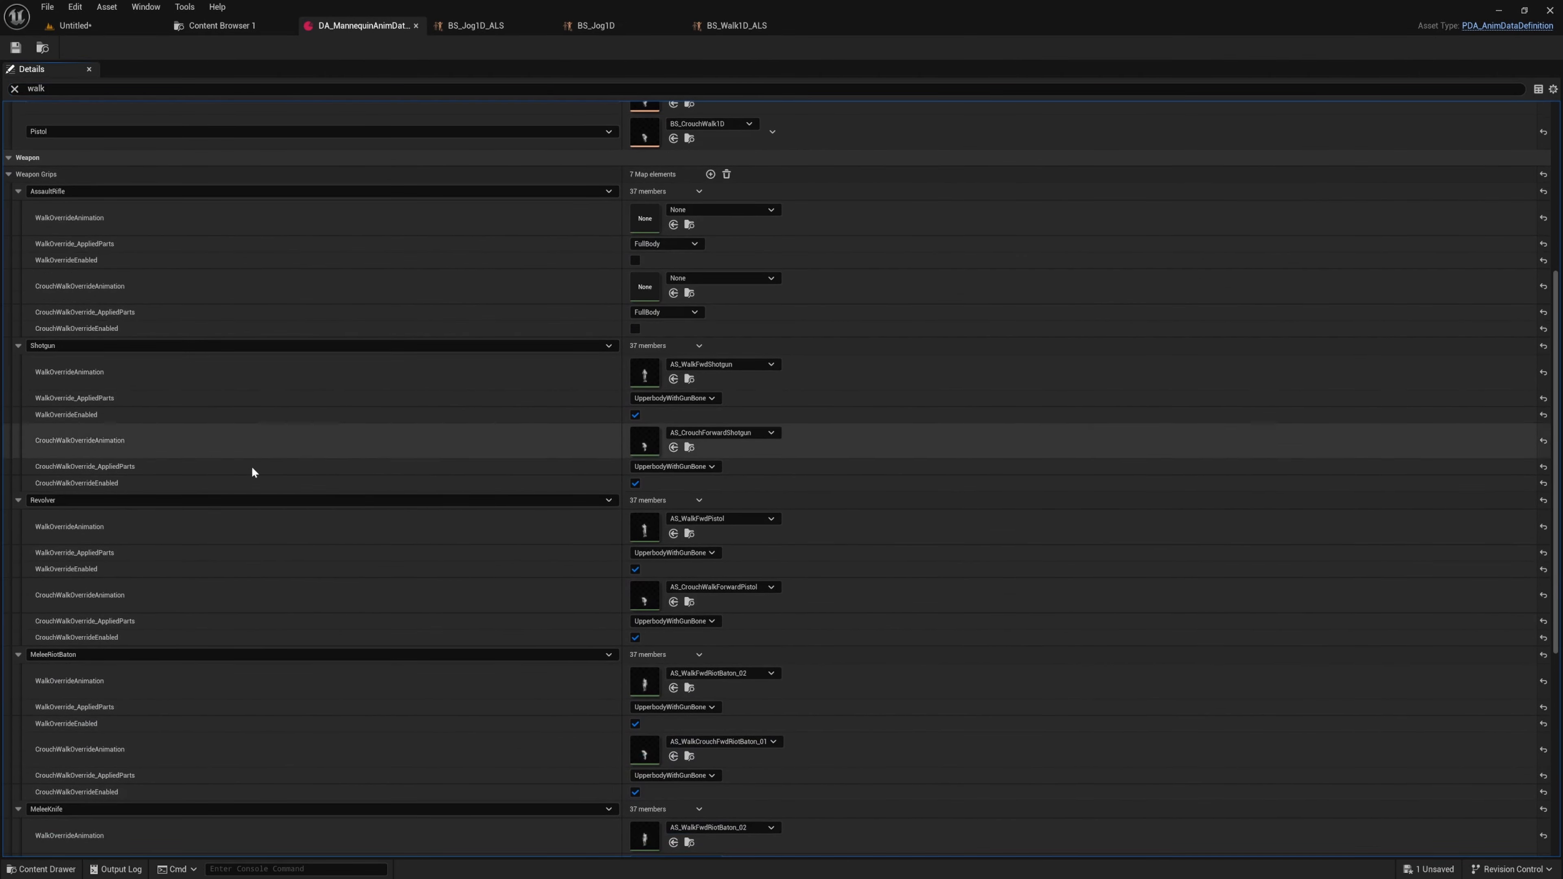
pyautogui.scroll(-5, 251, 466)
pyautogui.scroll(-2, 224, 475)
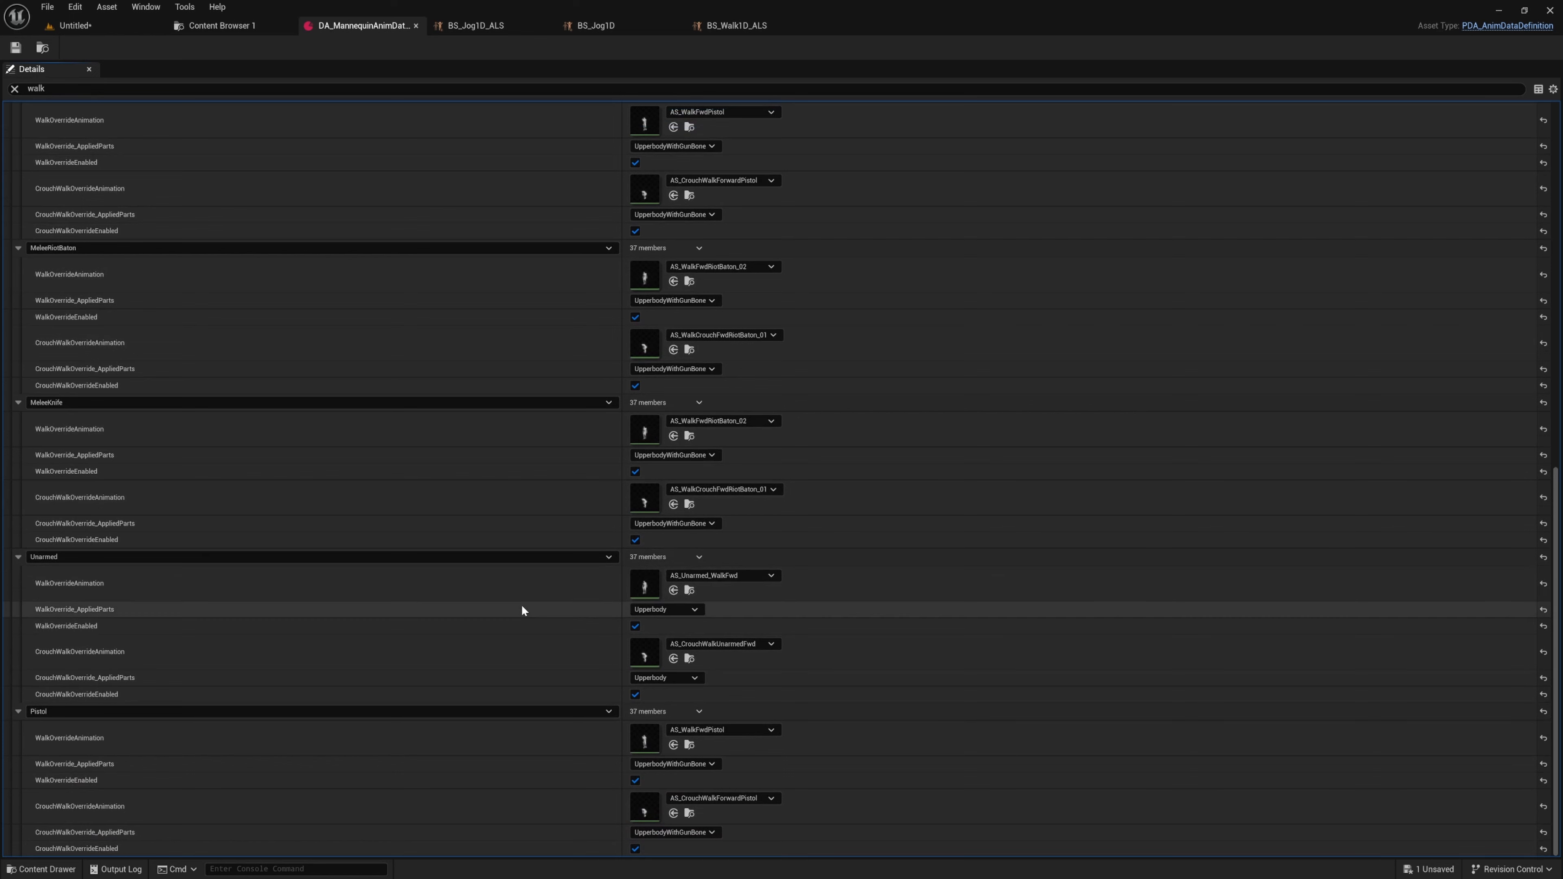
pyautogui.click(635, 626)
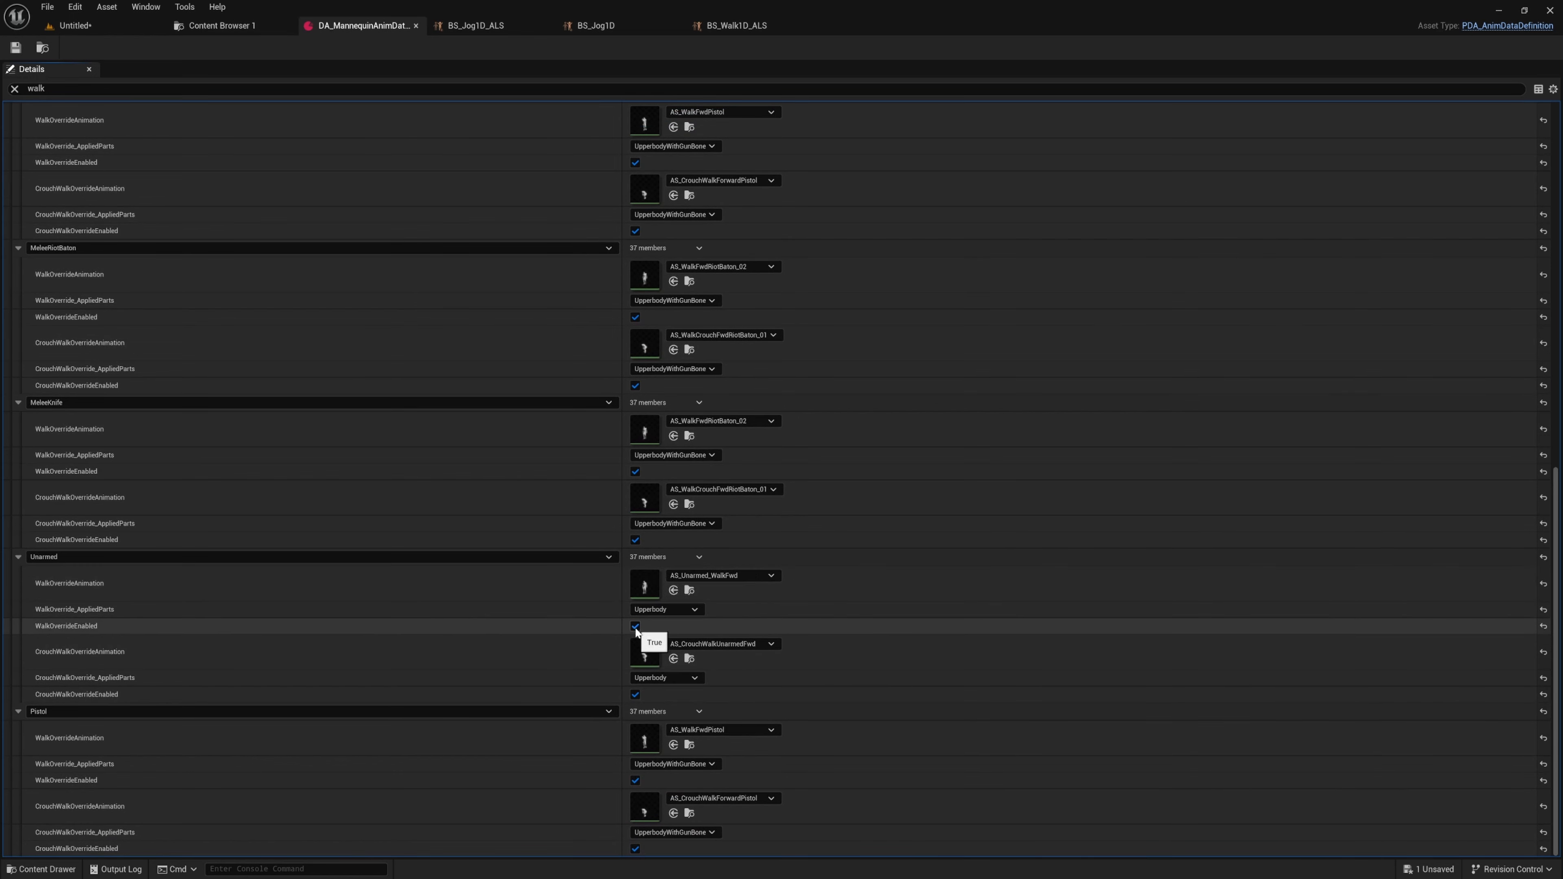
# - Play the untitled level in the editor and walk the unarmed mannequin forward to check its walk animation
pyautogui.click(17, 48)
pyautogui.click(75, 26)
pyautogui.click(300, 47)
pyautogui.click(545, 307)
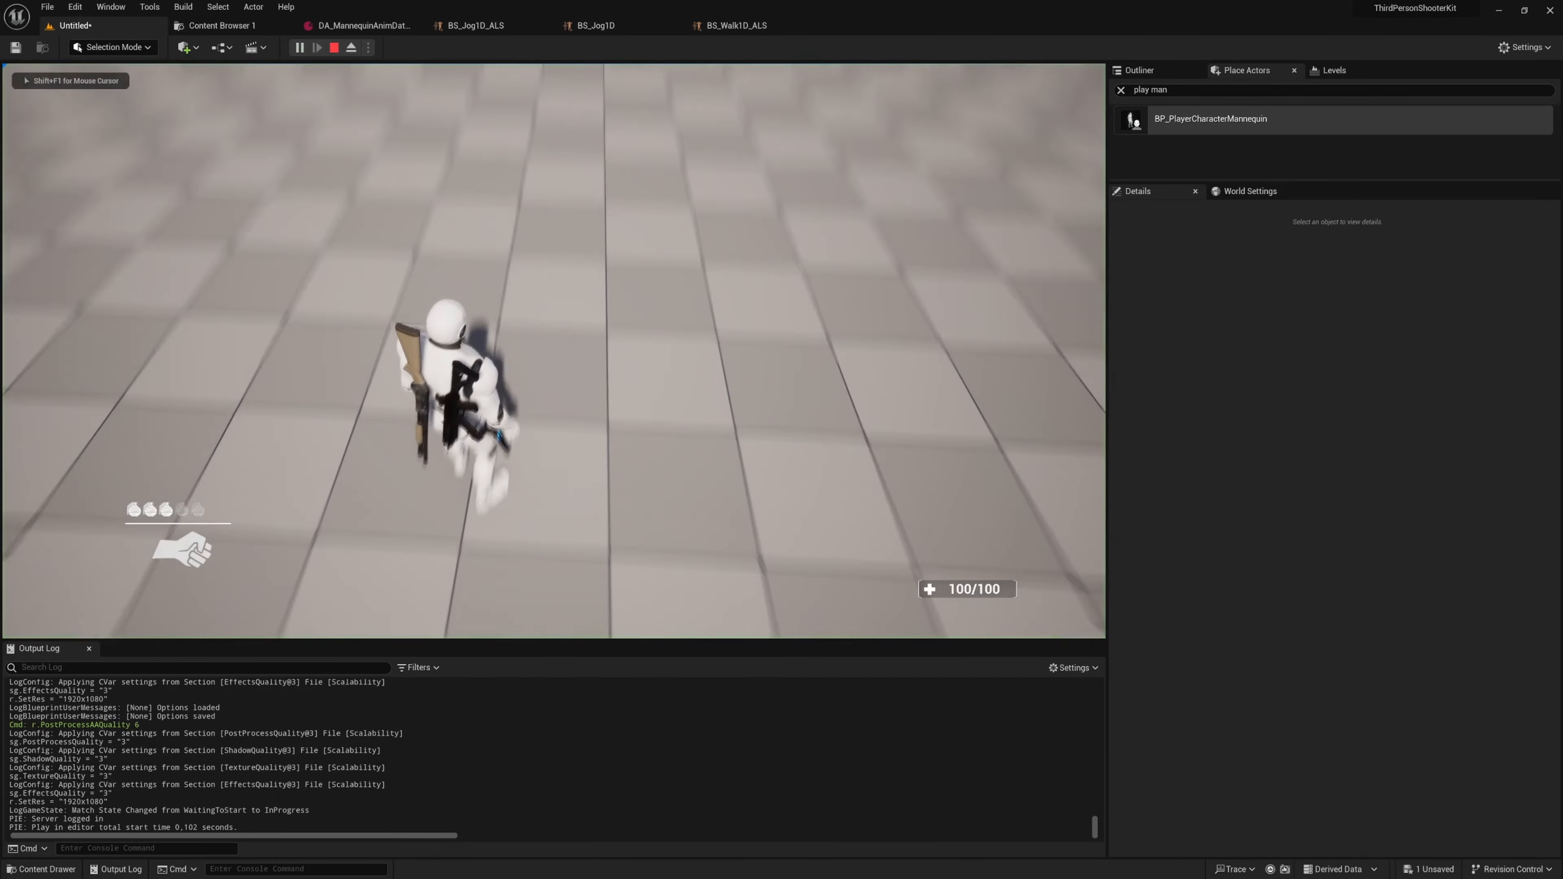
pyautogui.press('w')
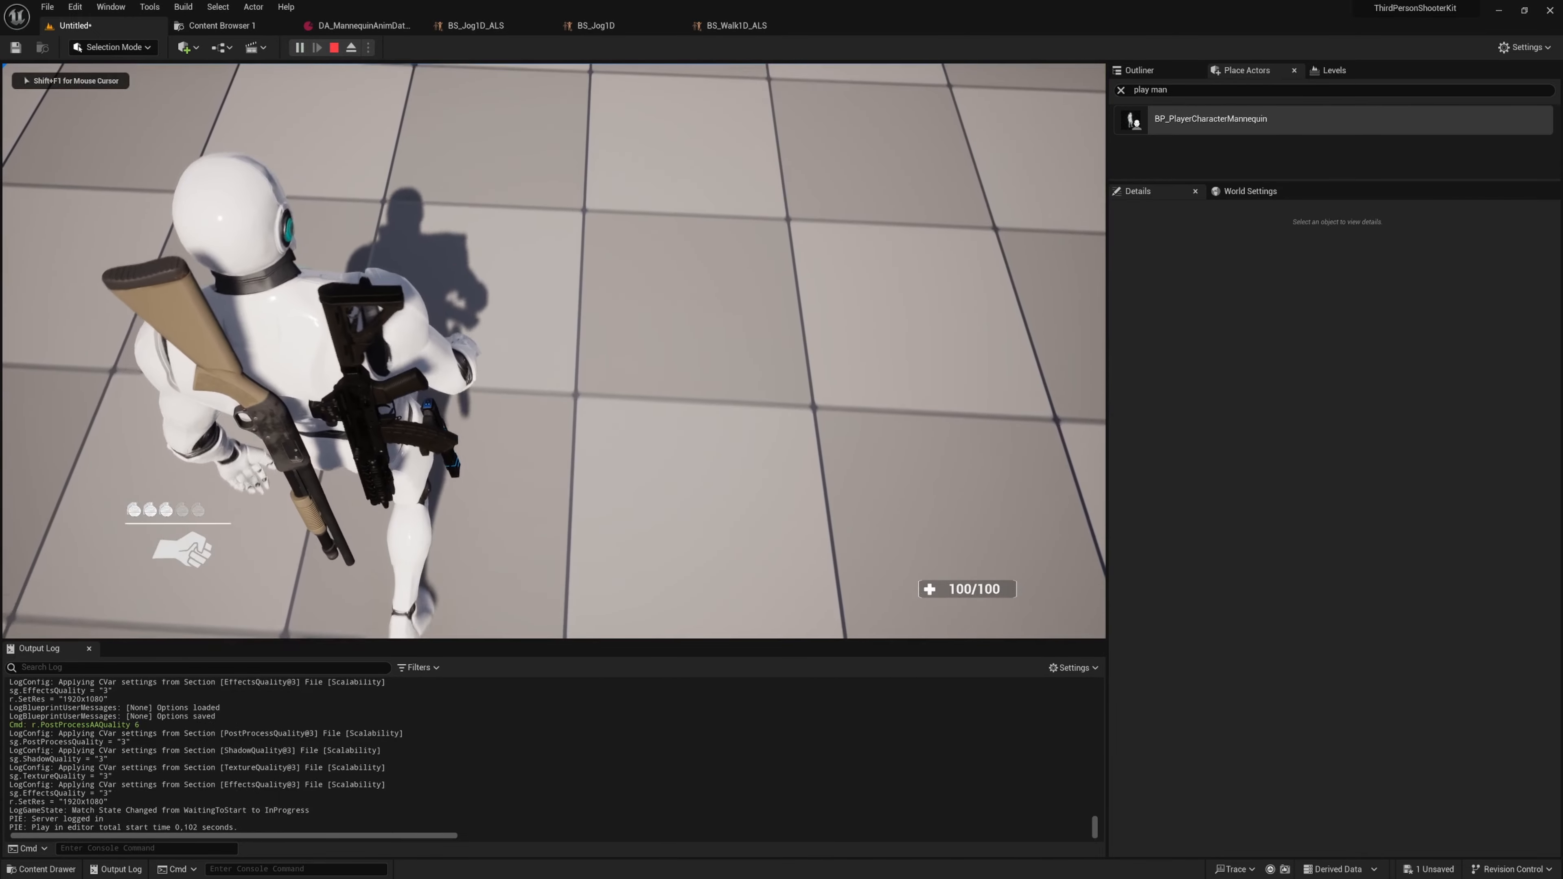
pyautogui.press('w')
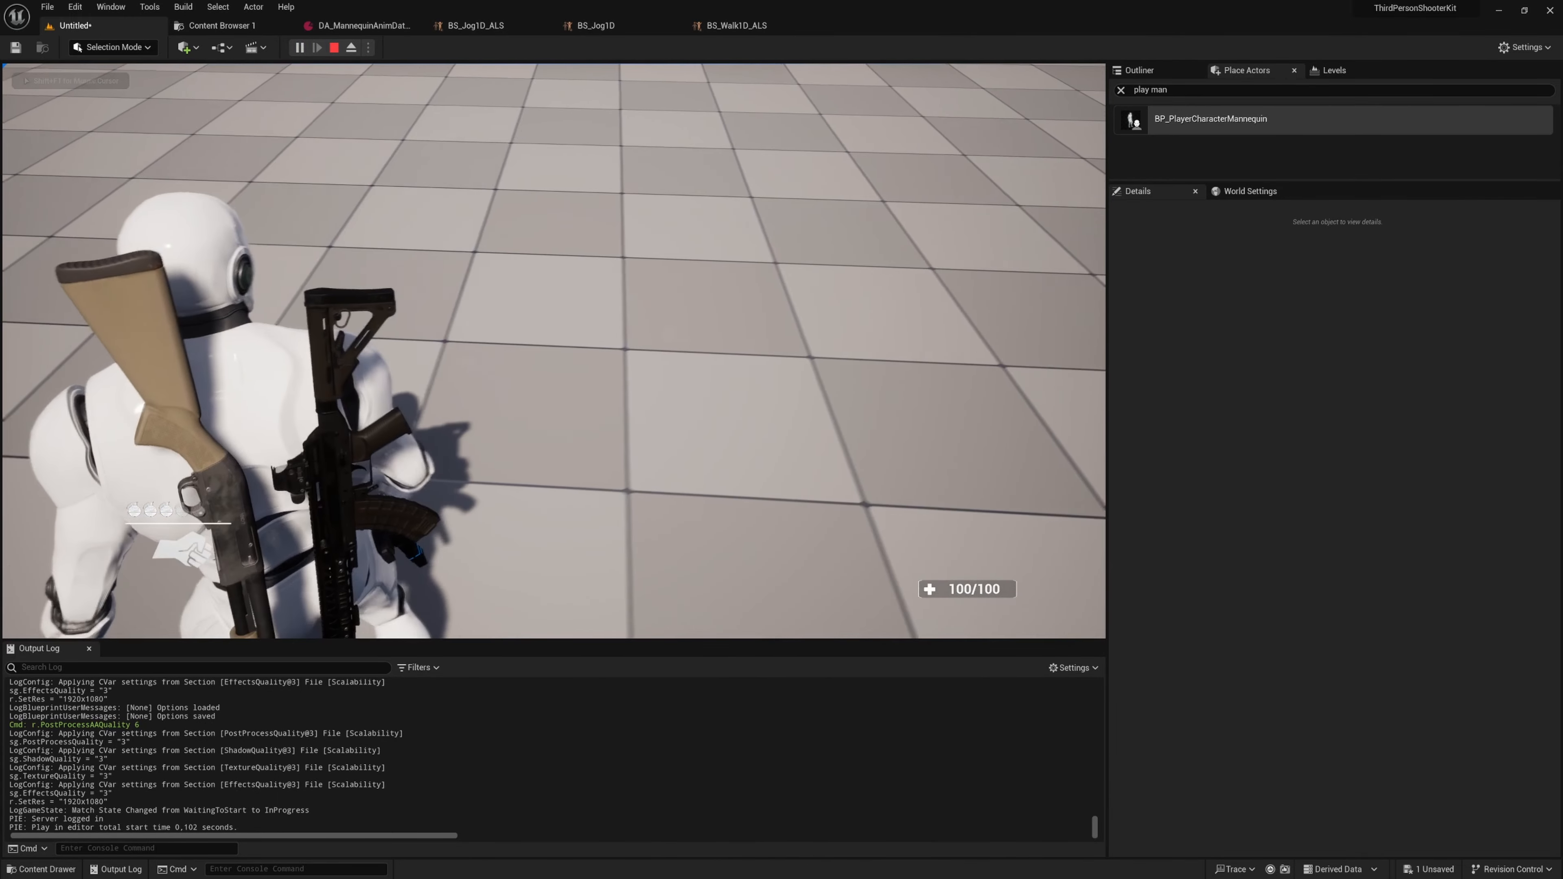
pyautogui.press('w')
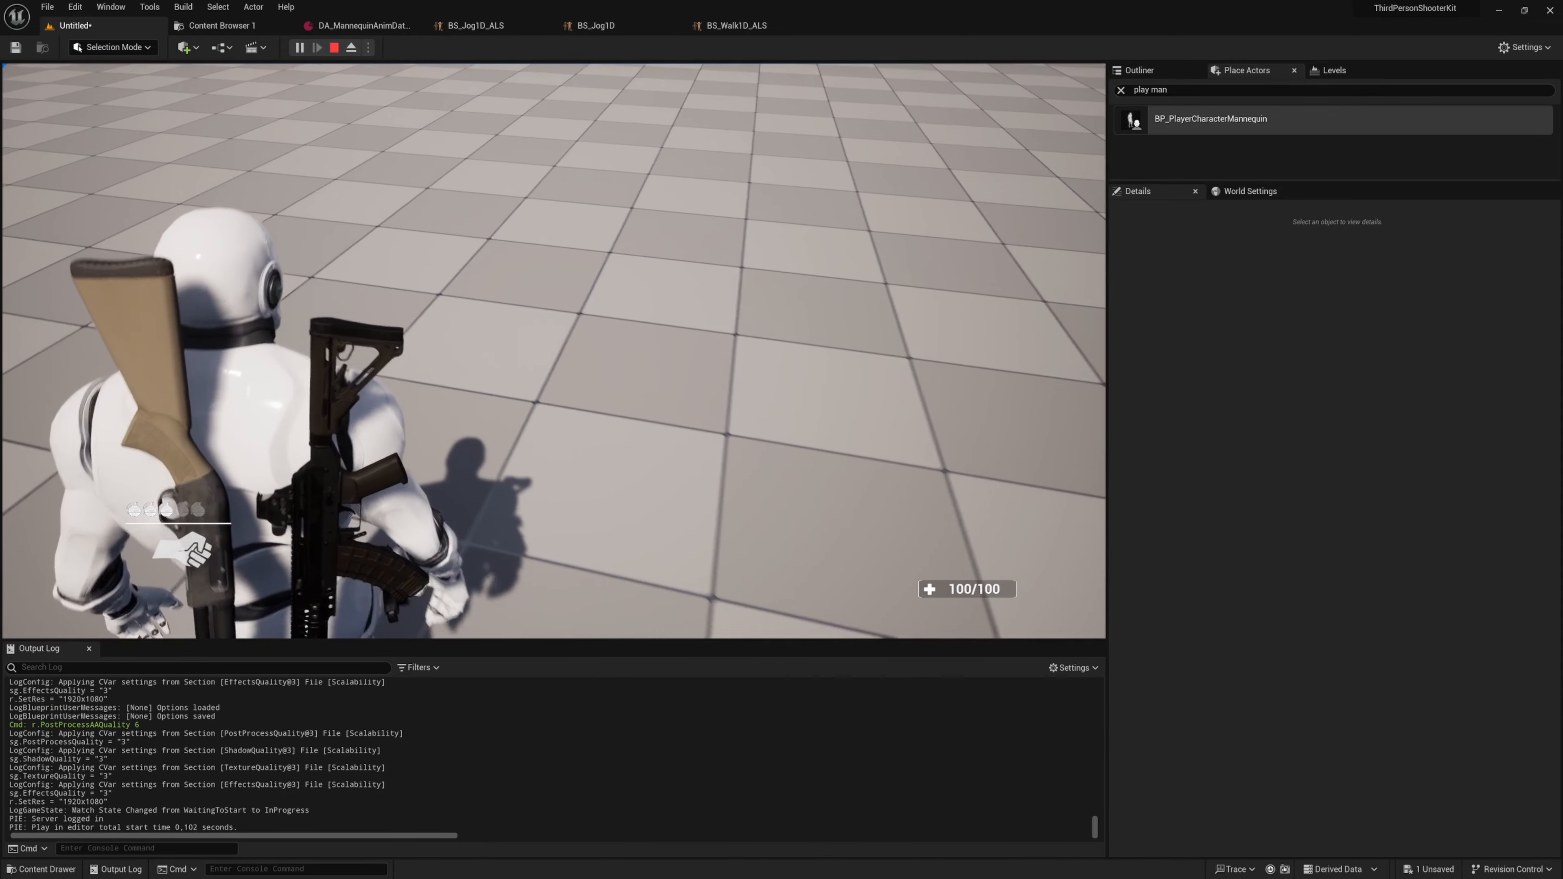
pyautogui.press('w')
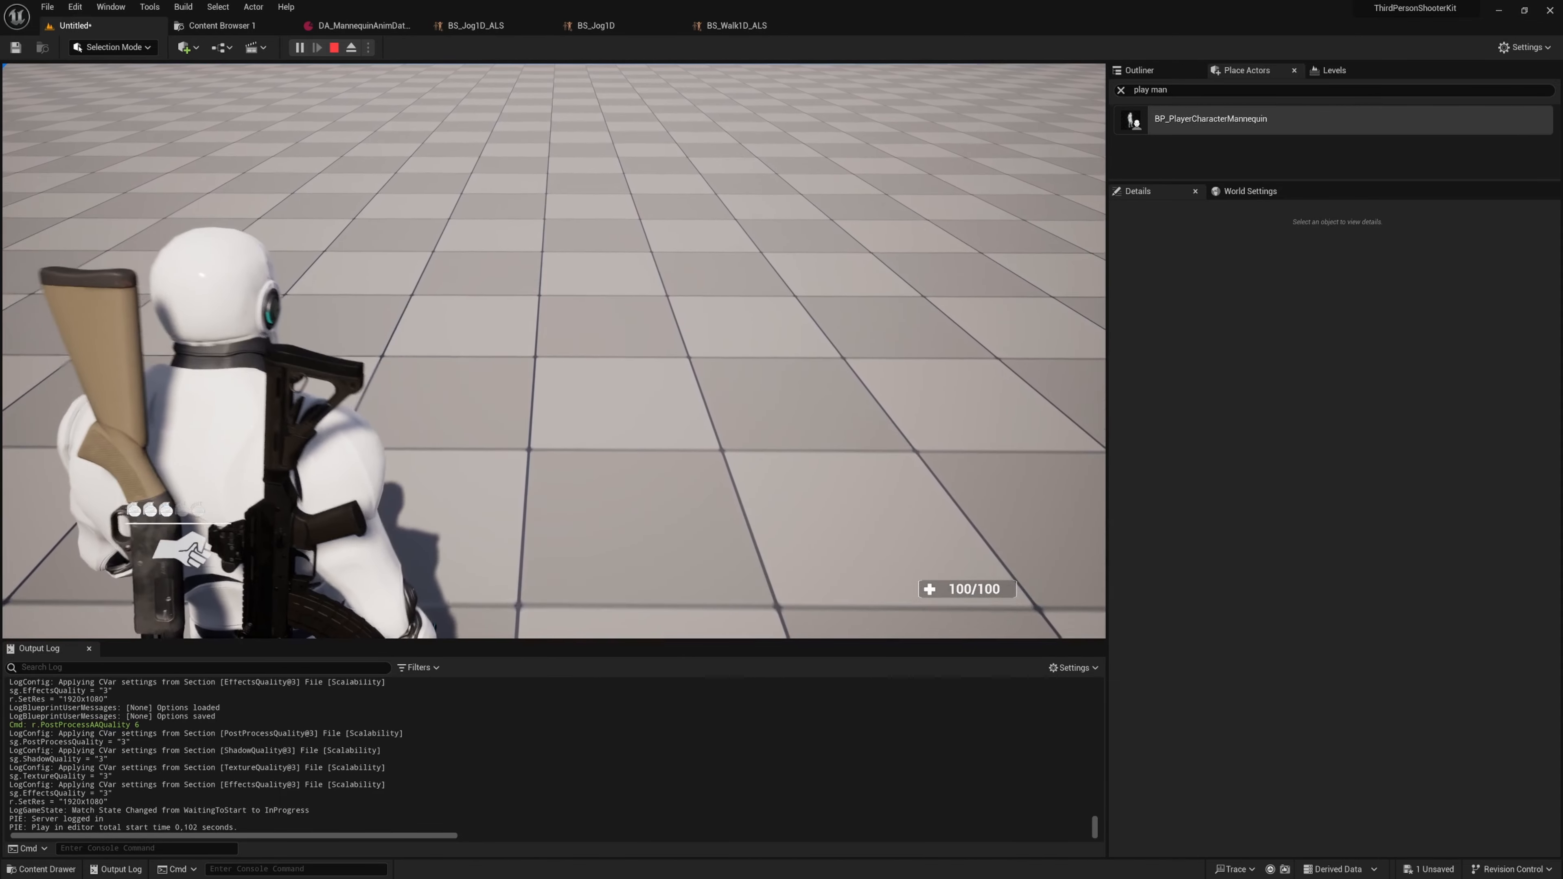
# - Equip the Automatic Rifle in the running game, walk around to check the animation, and stop the play session
pyautogui.press('1')
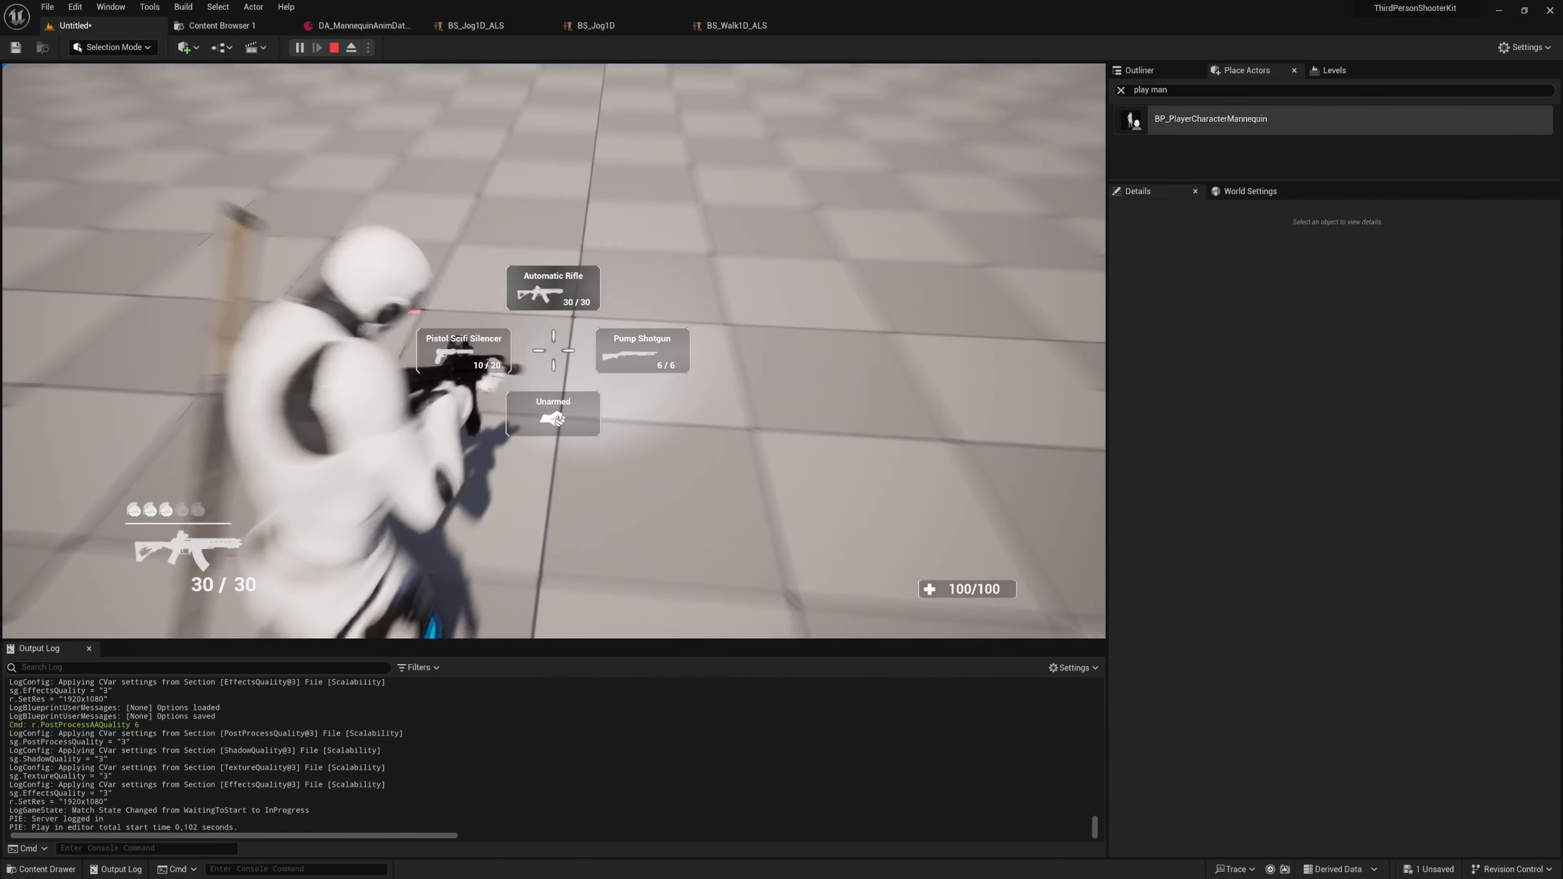
pyautogui.press('w')
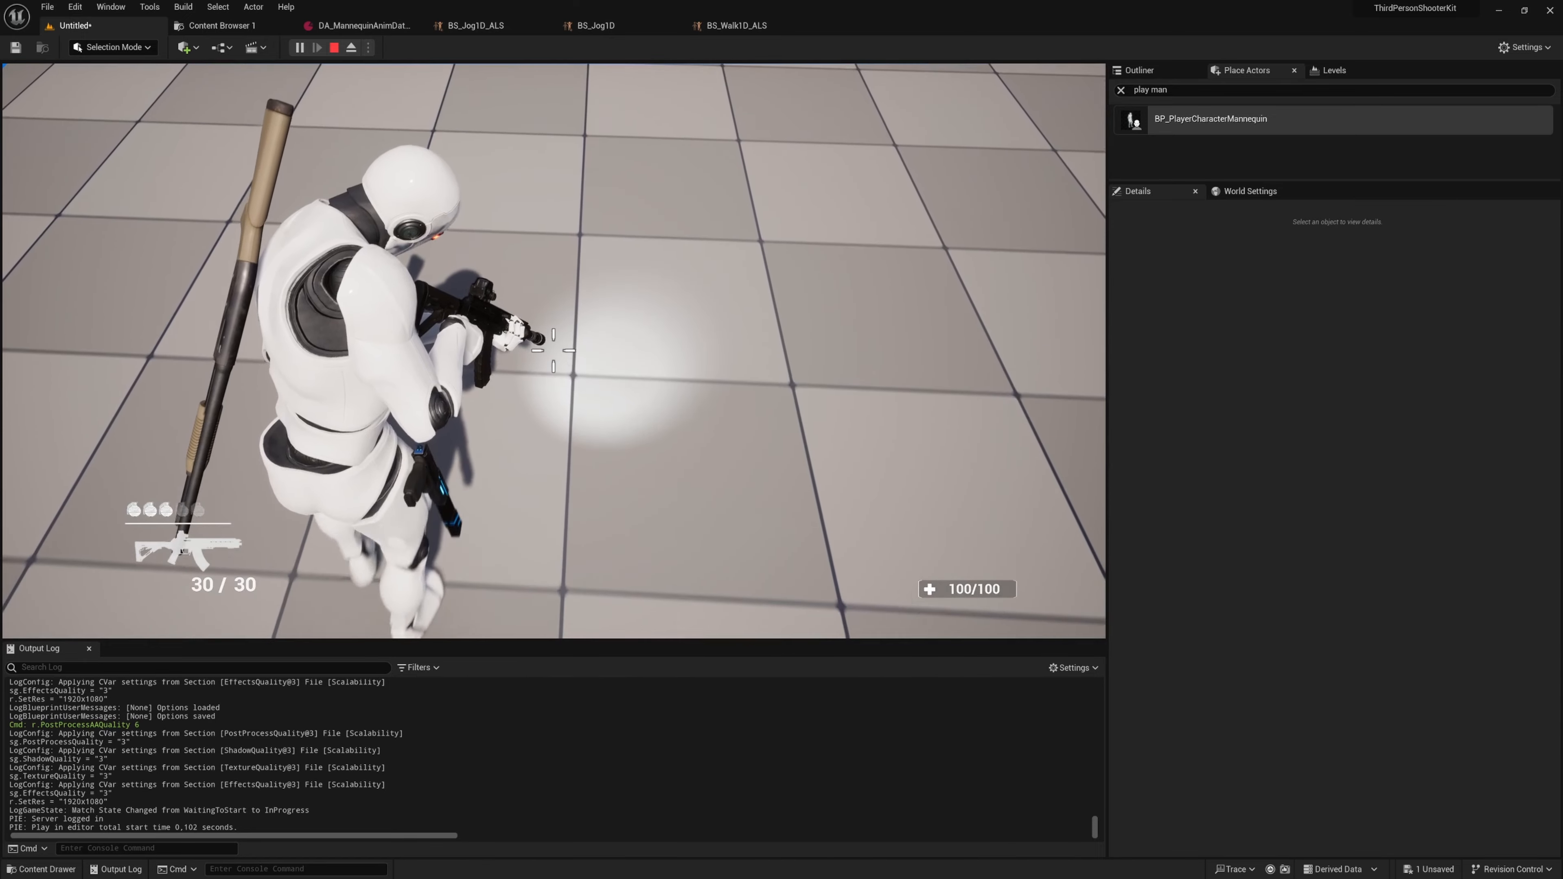
pyautogui.press('w')
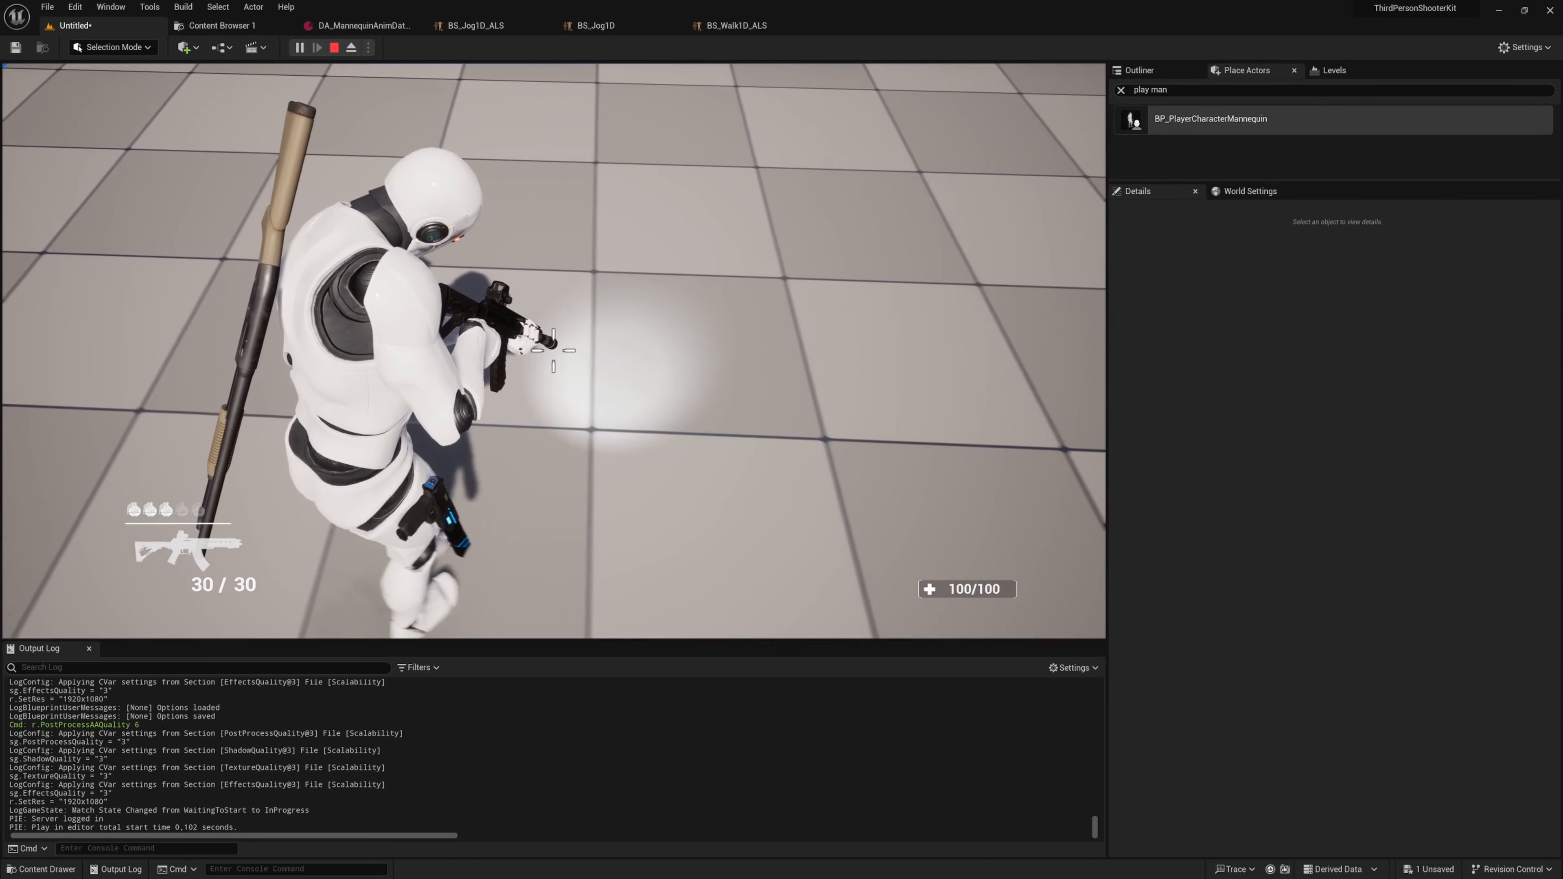
pyautogui.press('w')
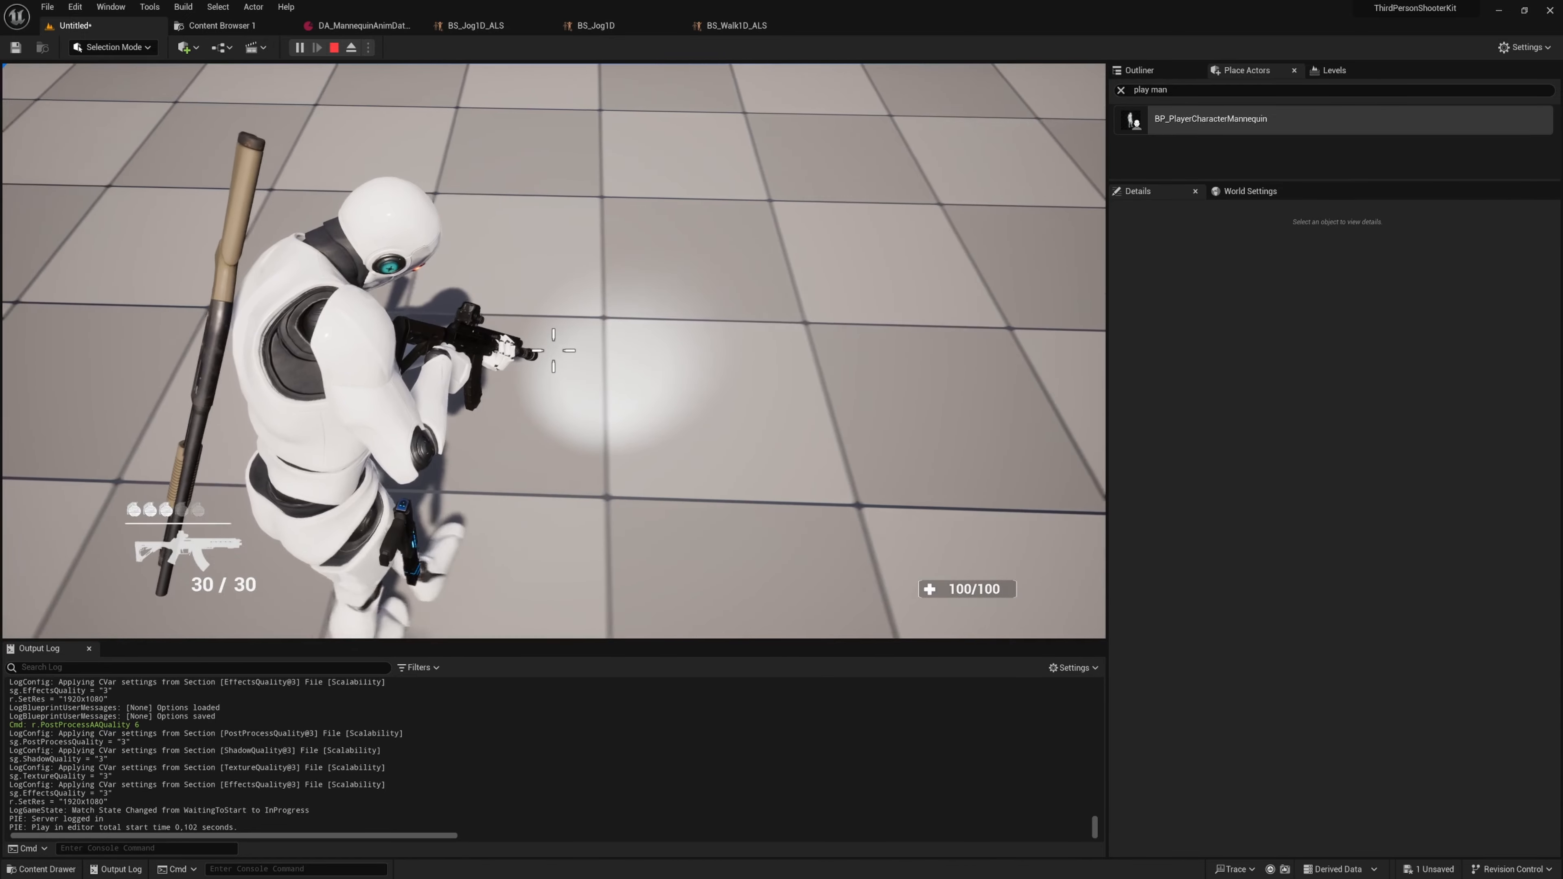
pyautogui.press('w')
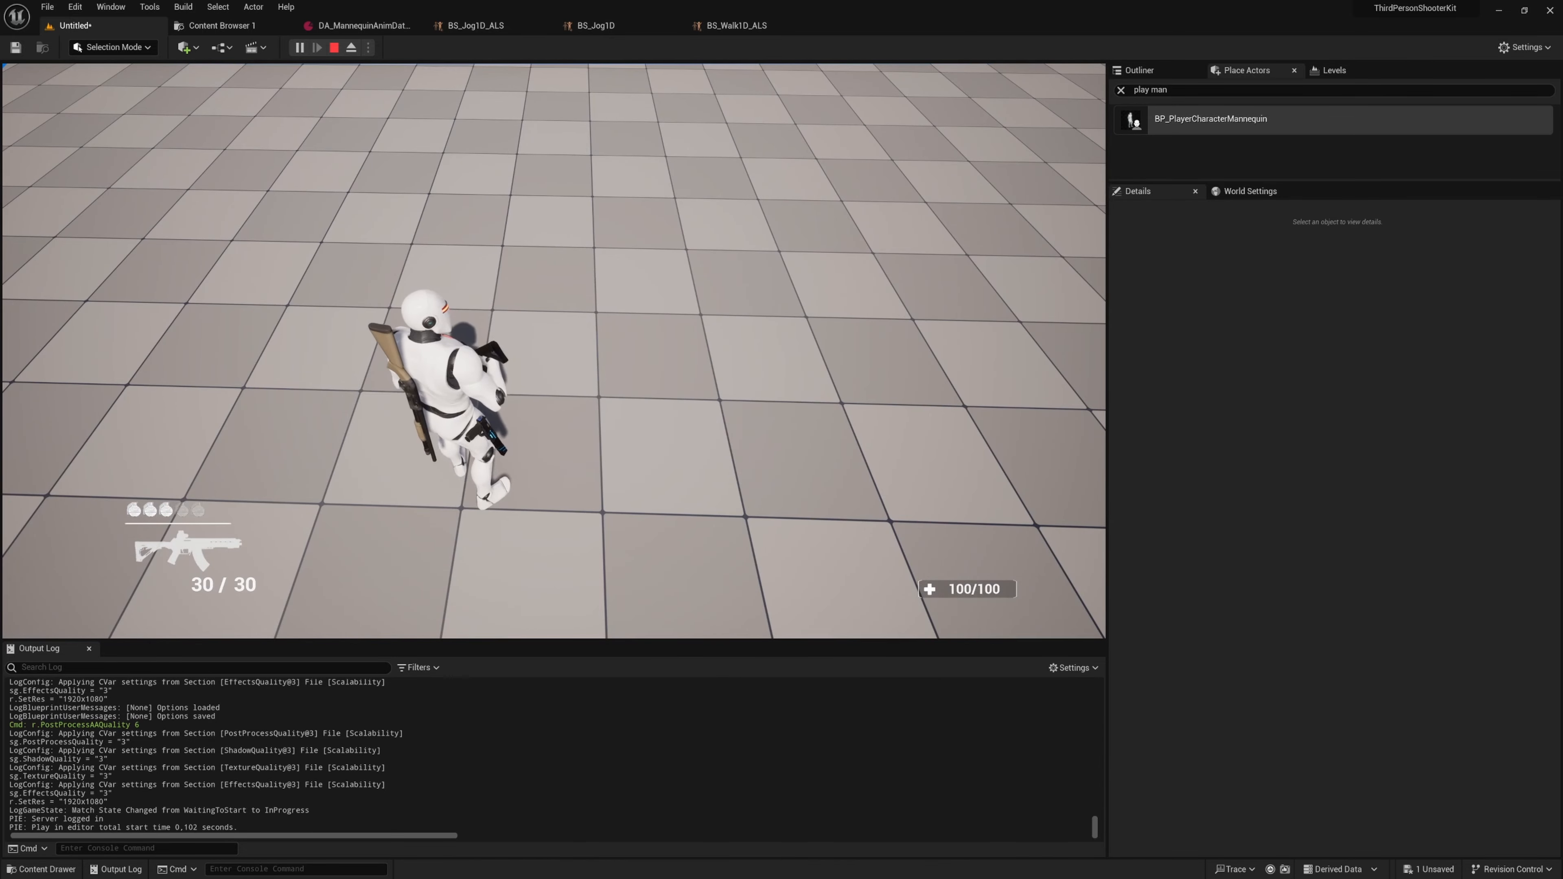
pyautogui.press('Escape')
# - In the mannequin animation data asset, set the AssaultRifle entry of Walk Per Weapon Grip to BS_Walk1D_ALS
pyautogui.click(738, 25)
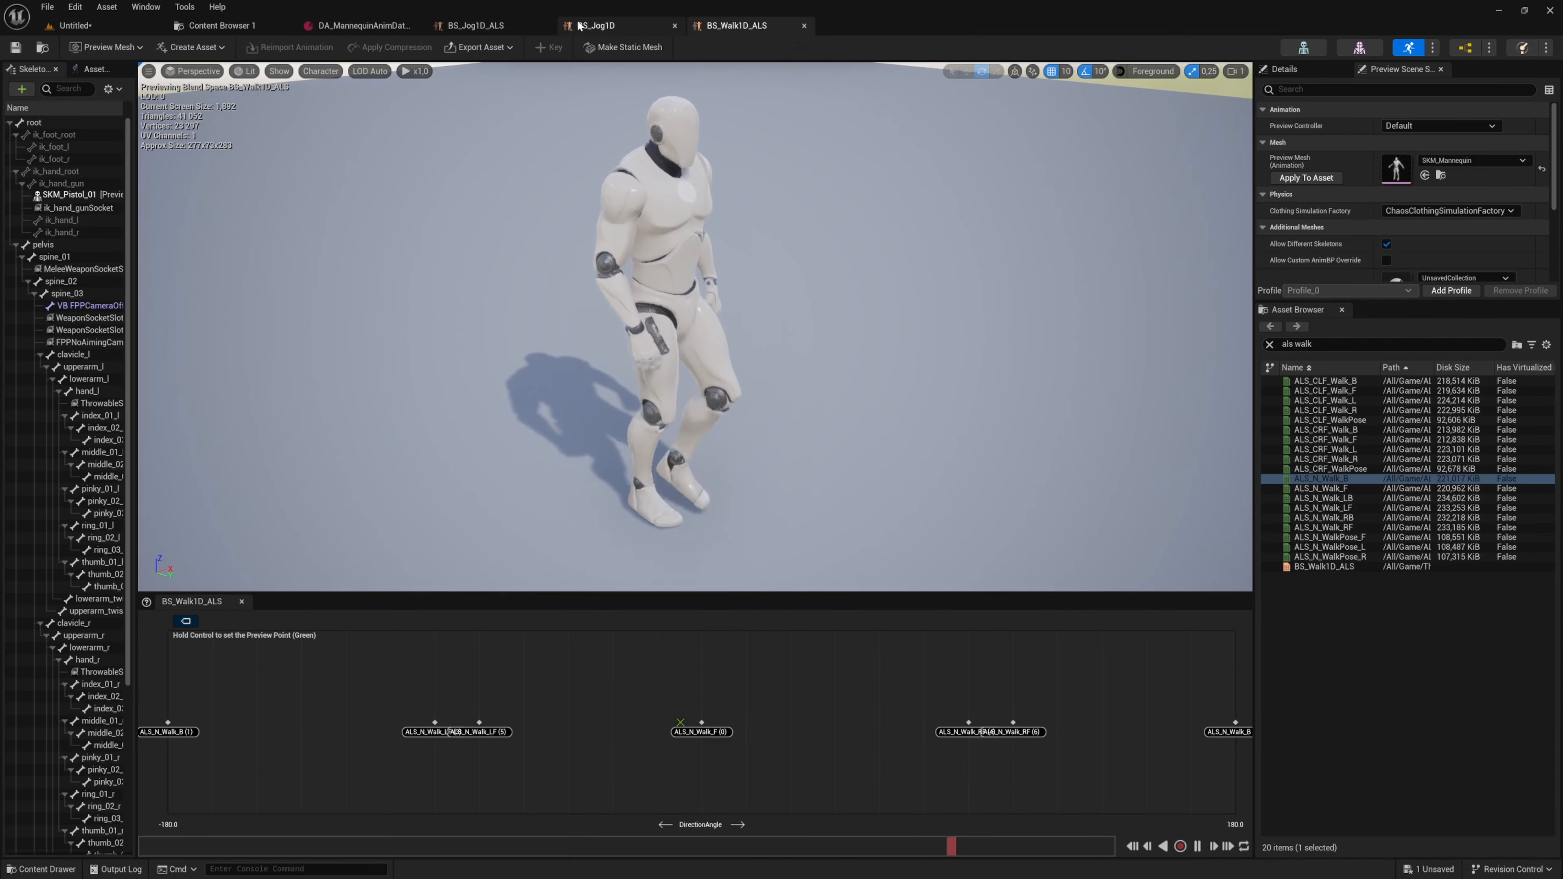
pyautogui.click(603, 26)
pyautogui.click(394, 26)
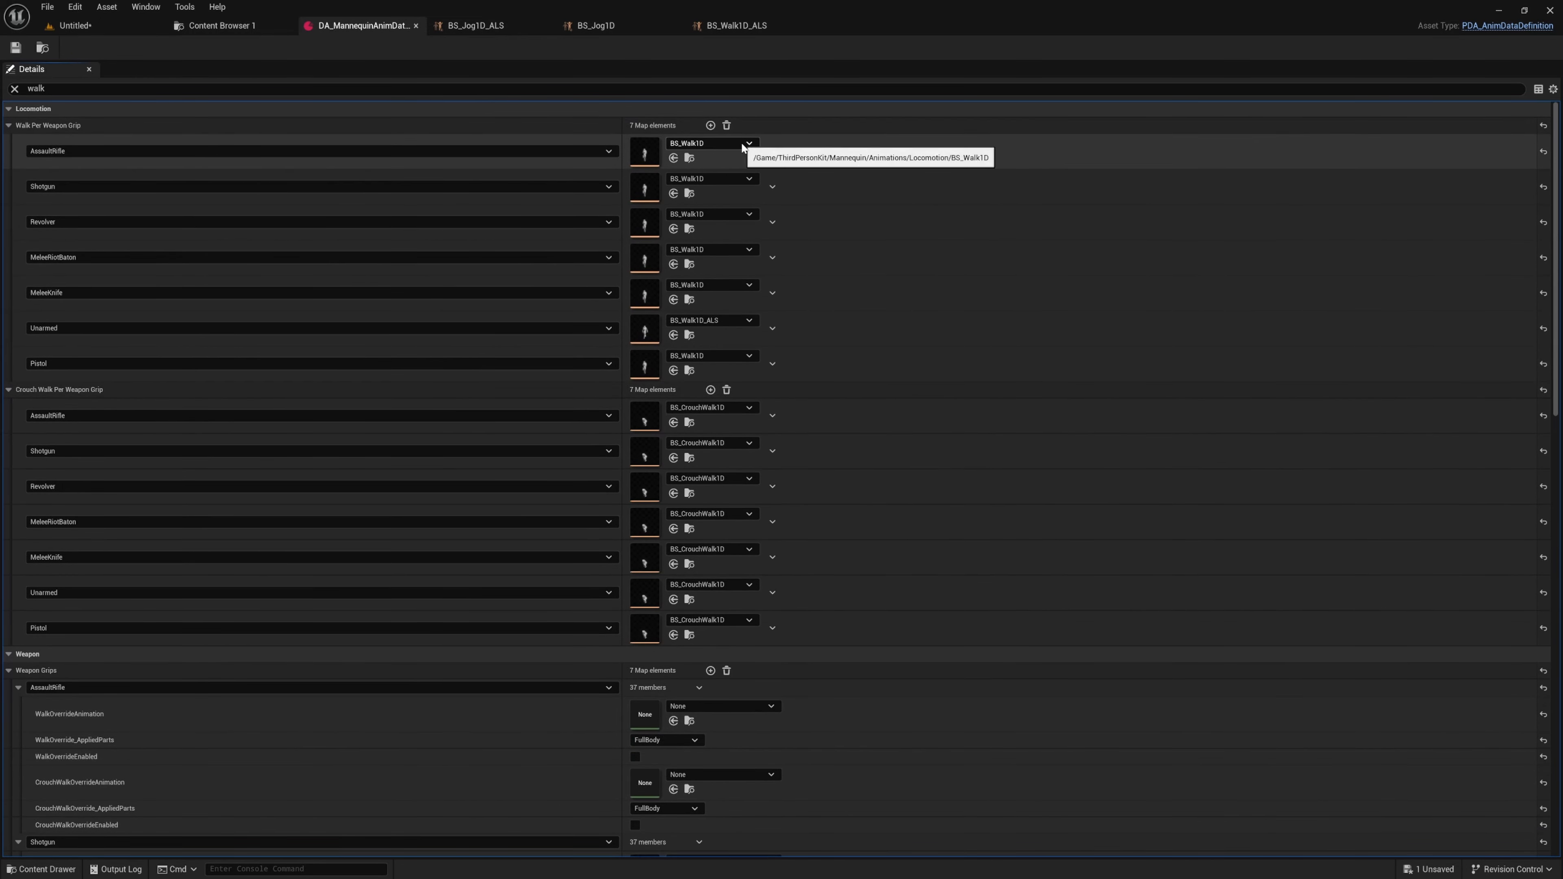
pyautogui.click(713, 143)
pyautogui.scroll(-1, 763, 400)
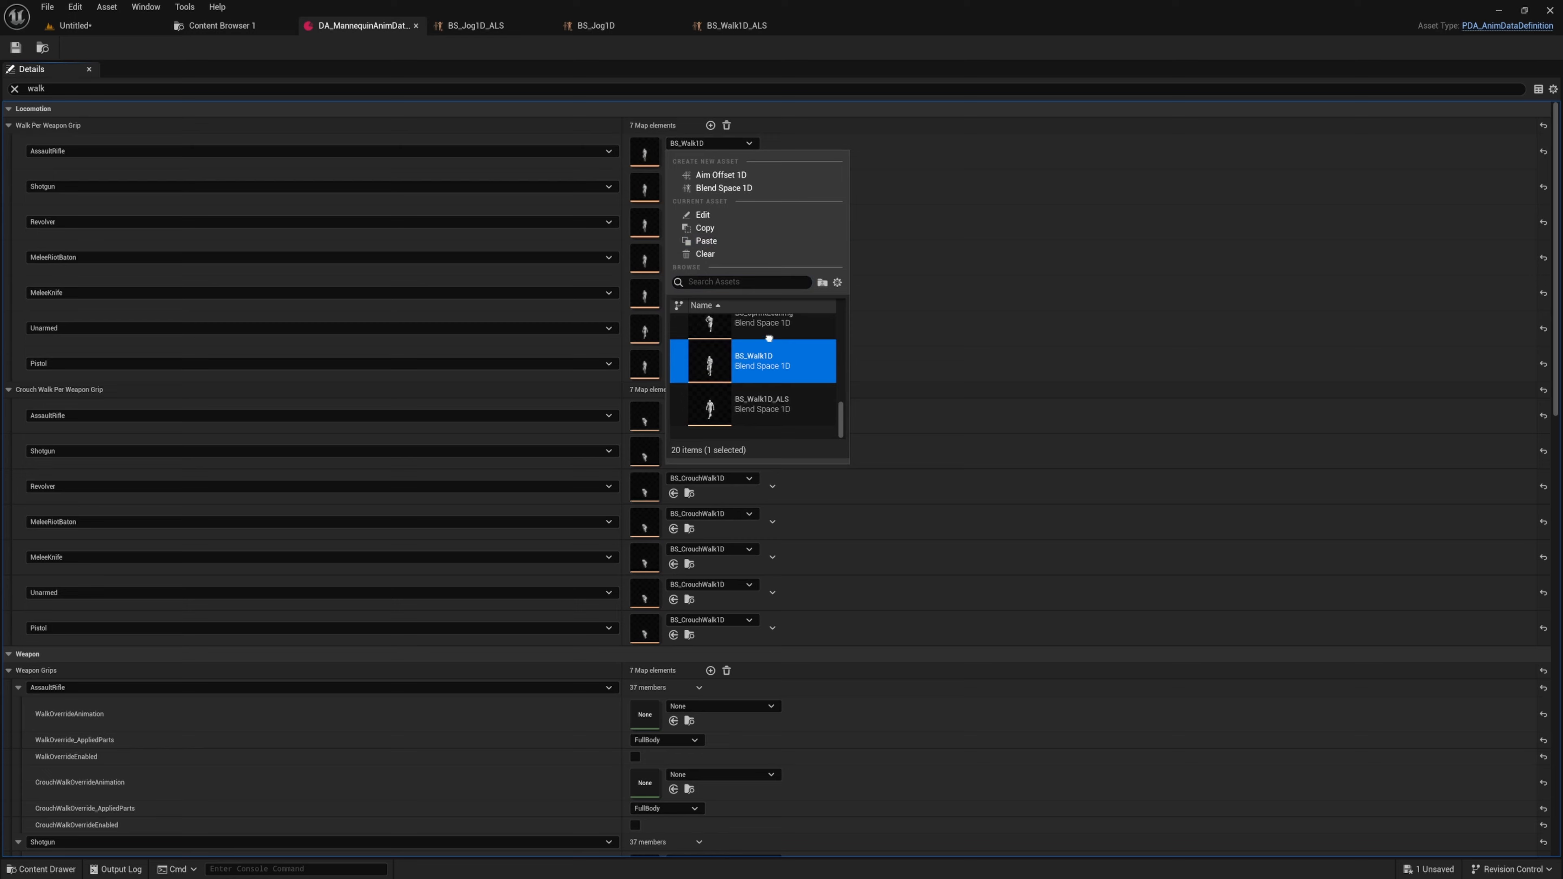
pyautogui.click(782, 416)
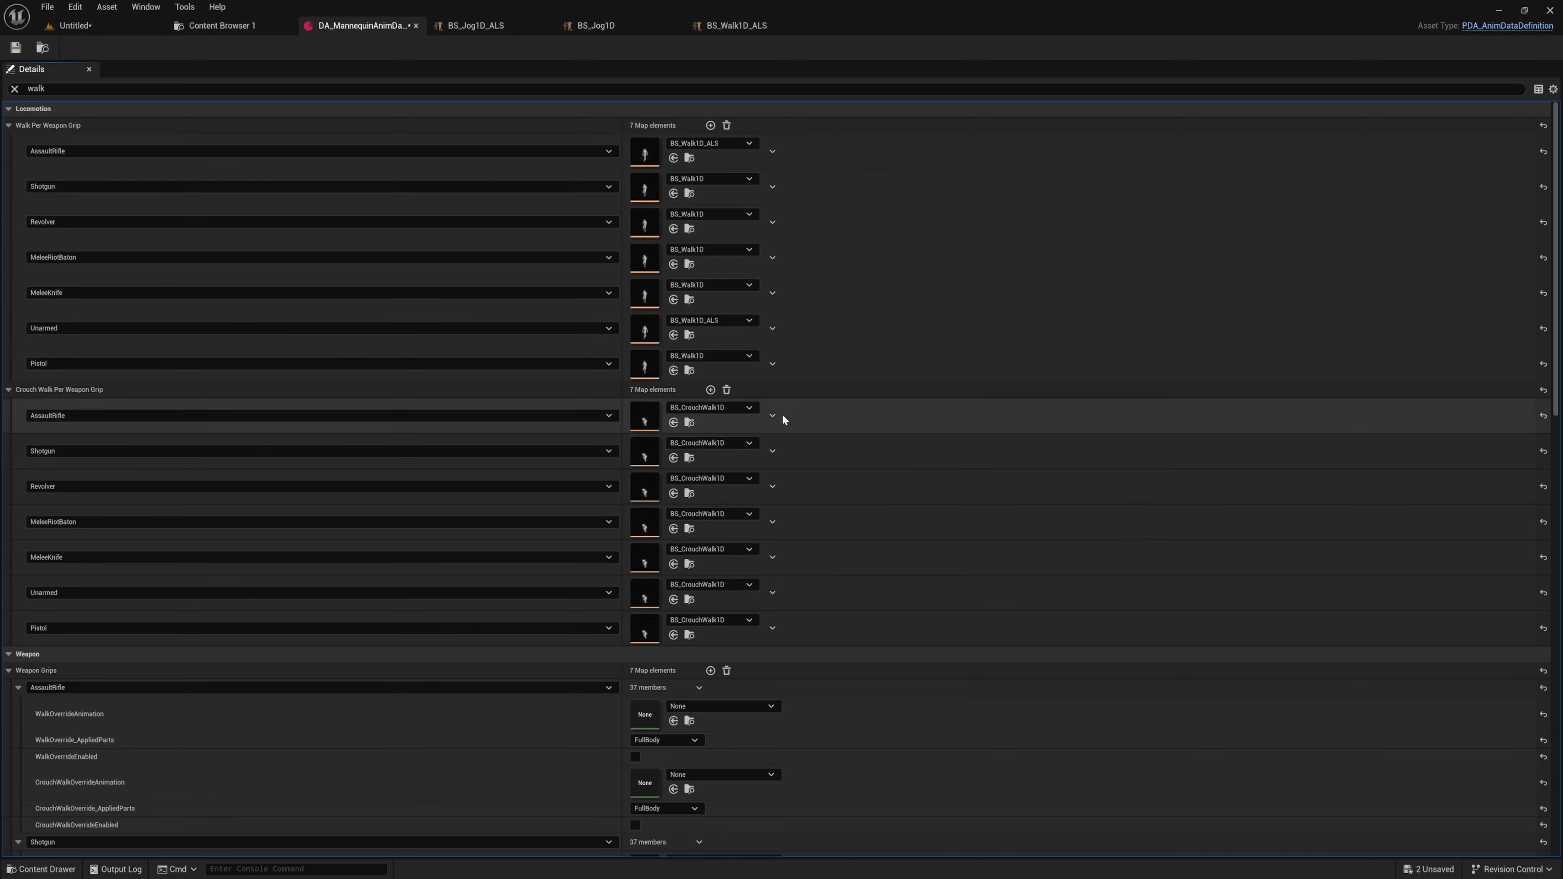
# - Assign BS_Walk1D_ALS to the Shotgun, Revolver, MeleeRiotBaton, MeleeKnife and Pistol walk entries, and save the data asset
pyautogui.click(673, 193)
pyautogui.click(674, 230)
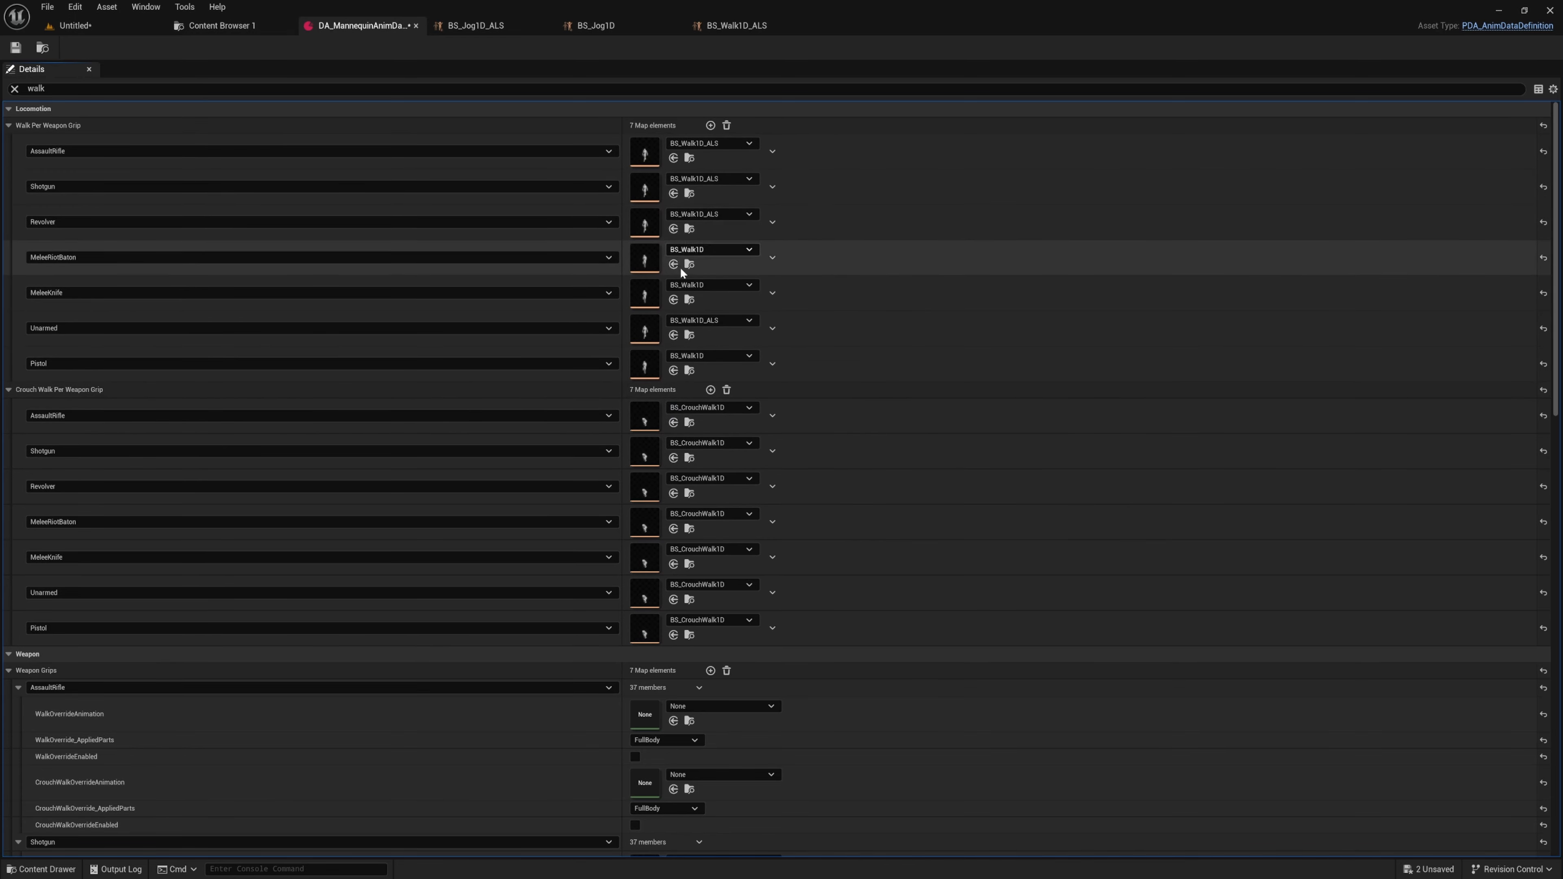
pyautogui.click(673, 300)
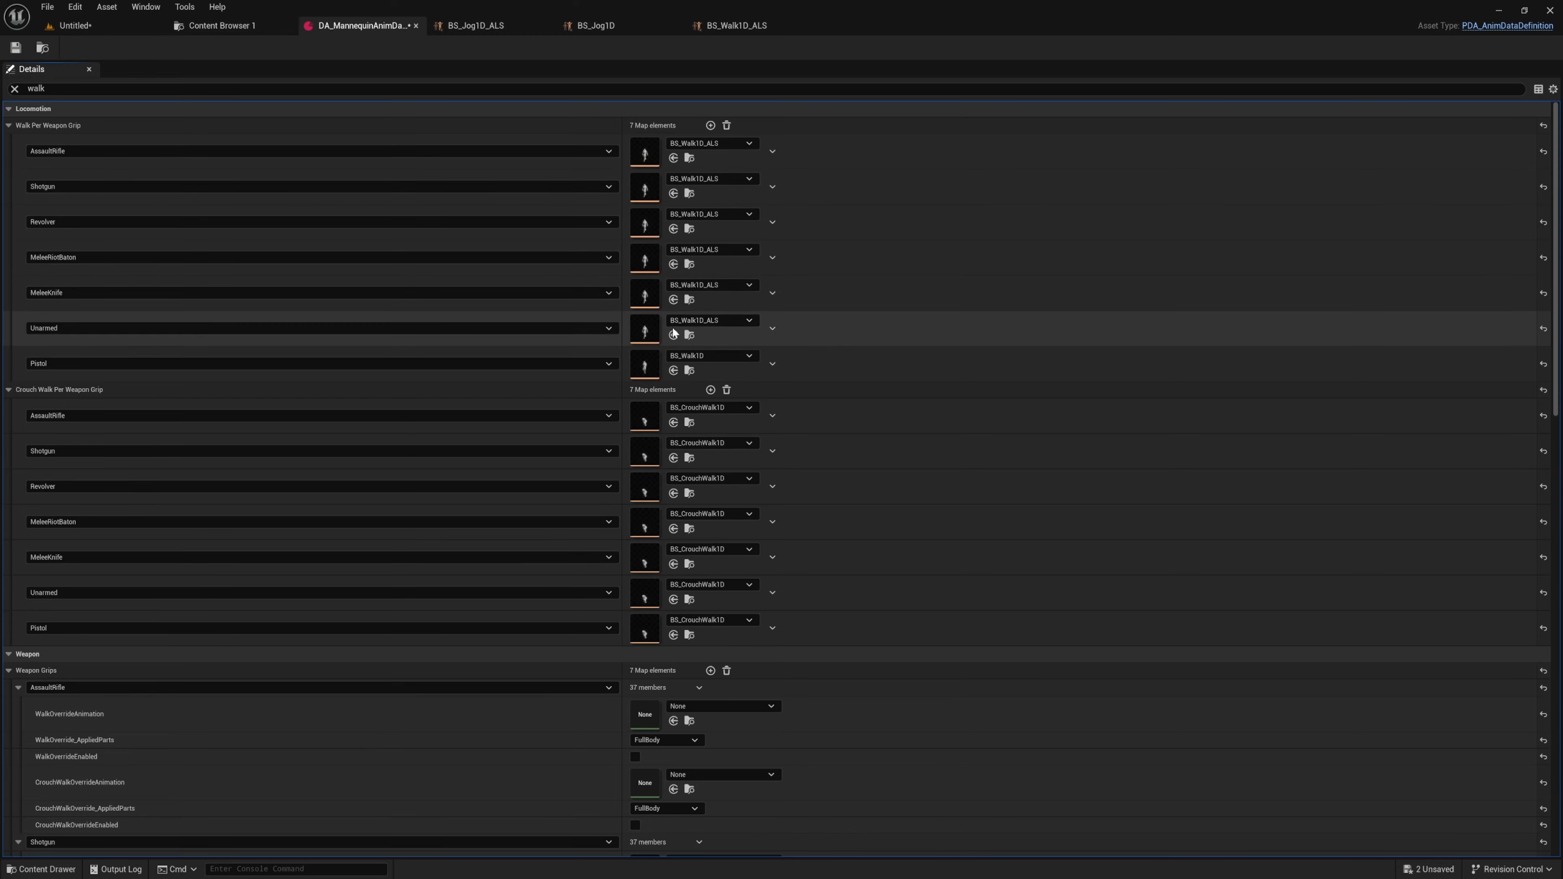
pyautogui.click(674, 370)
pyautogui.moveTo(862, 400); pyautogui.dragTo(861, 346, button='right')
pyautogui.hotkey('ctrl', 's')
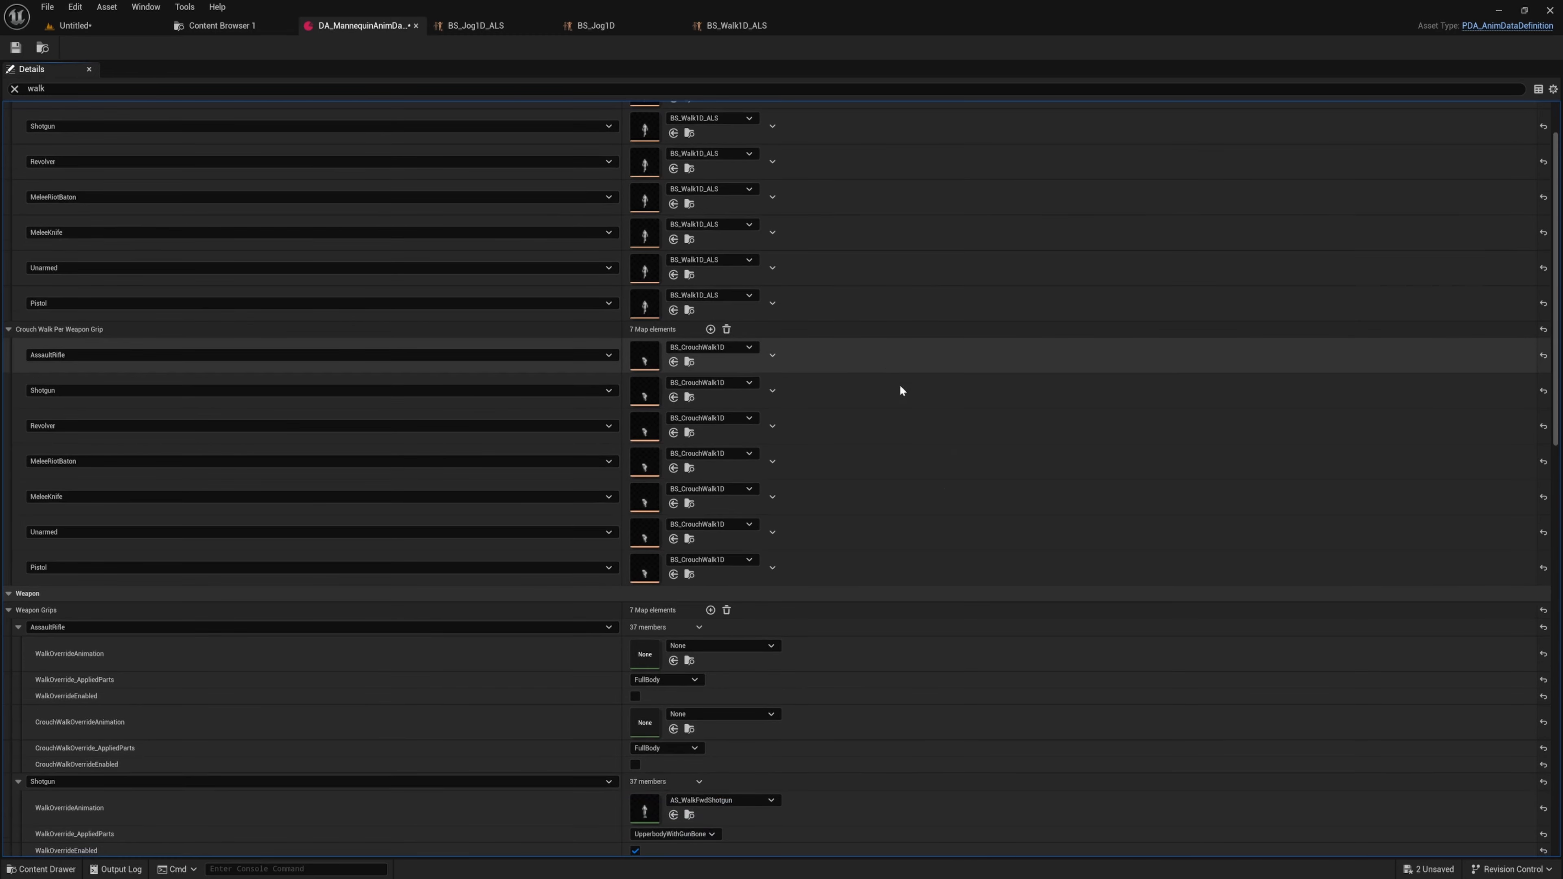
# - Set the Pistol entry of Walk Per Weapon Grip to BS_Walk1D
pyautogui.moveTo(900, 400); pyautogui.dragTo(899, 195, button='right')
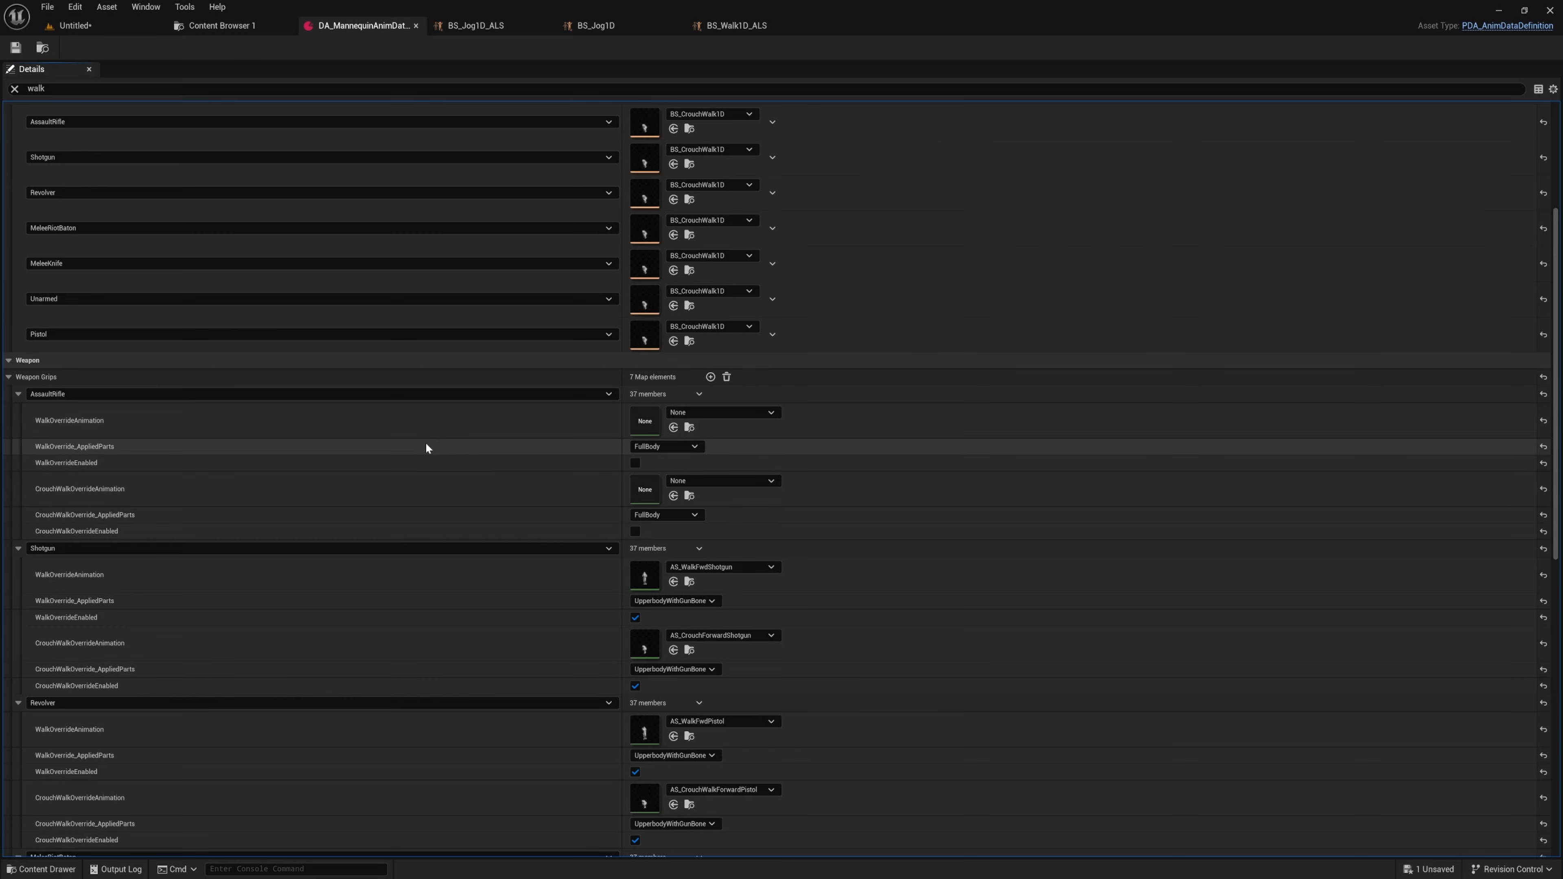
pyautogui.moveTo(861, 264); pyautogui.dragTo(874, 605, button='right')
pyautogui.moveTo(862, 447); pyautogui.dragTo(863, 543, button='right')
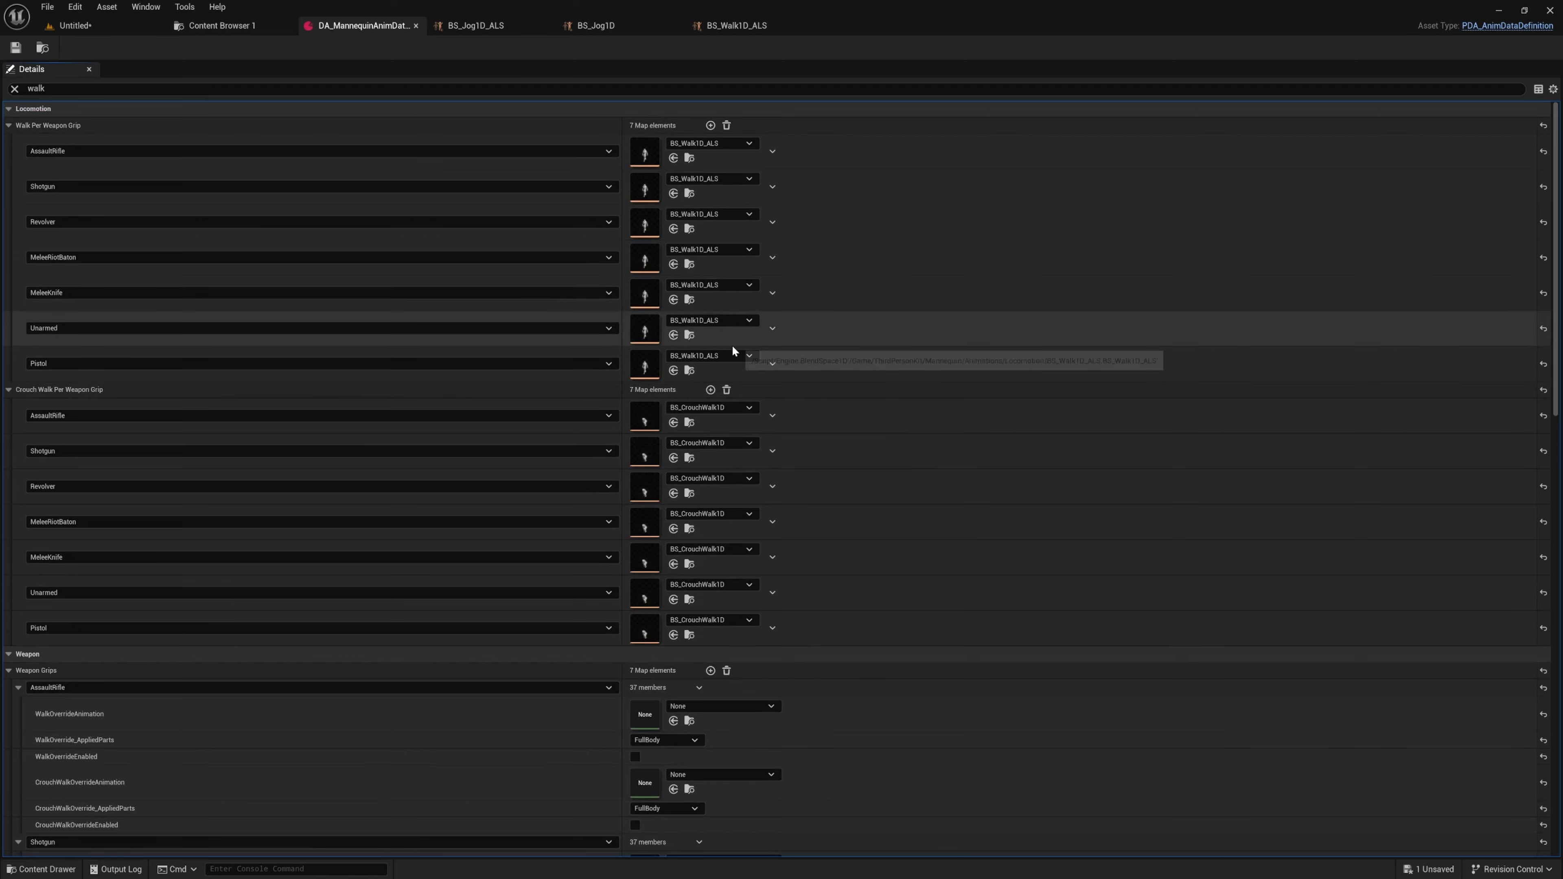
pyautogui.click(735, 357)
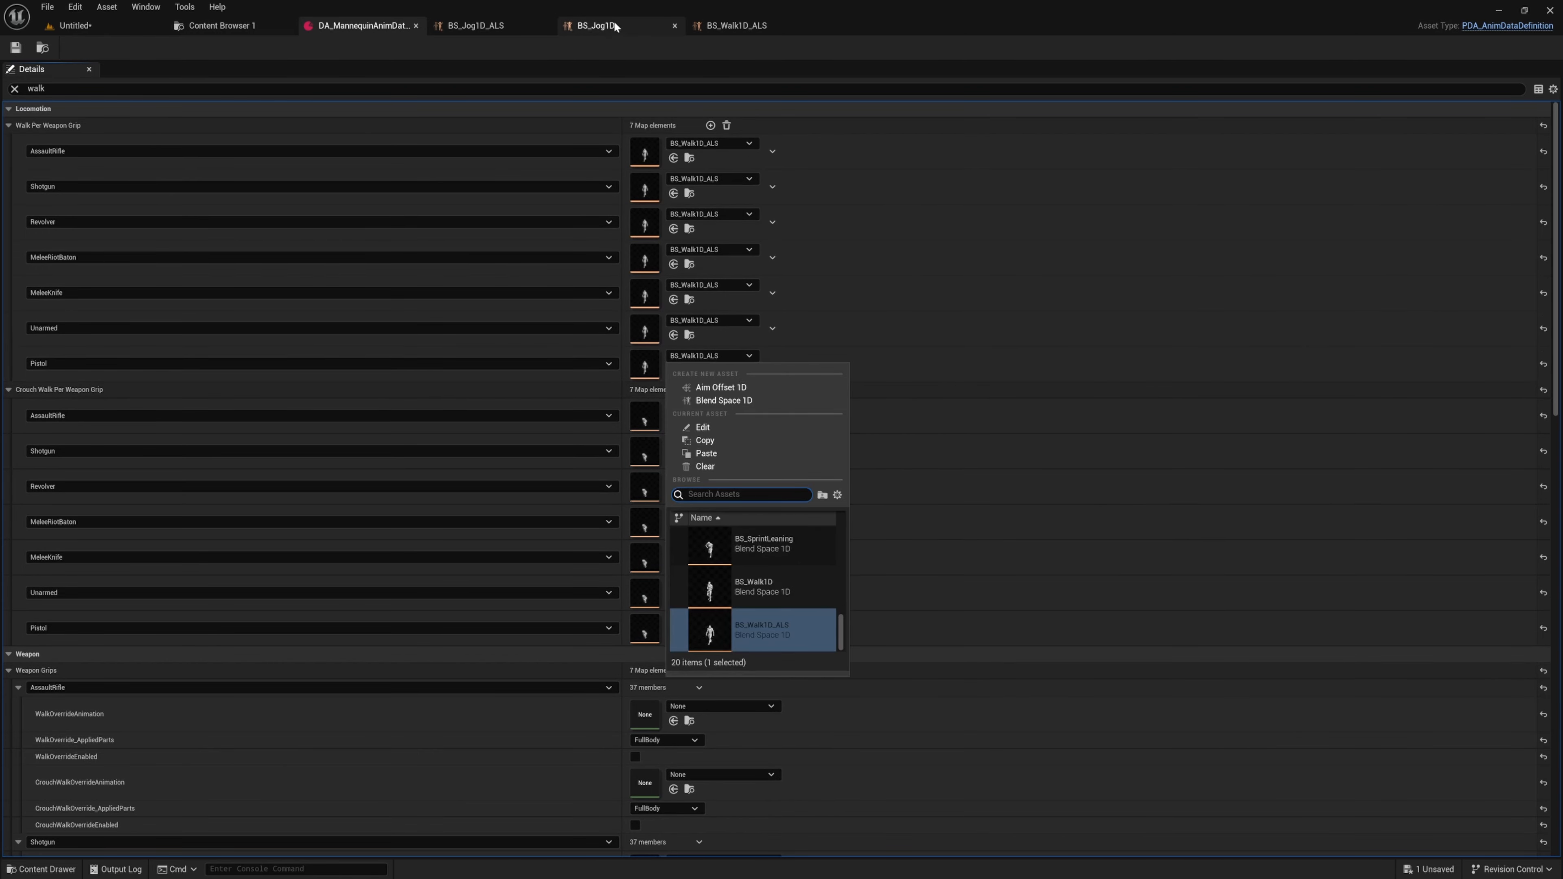
pyautogui.click(782, 587)
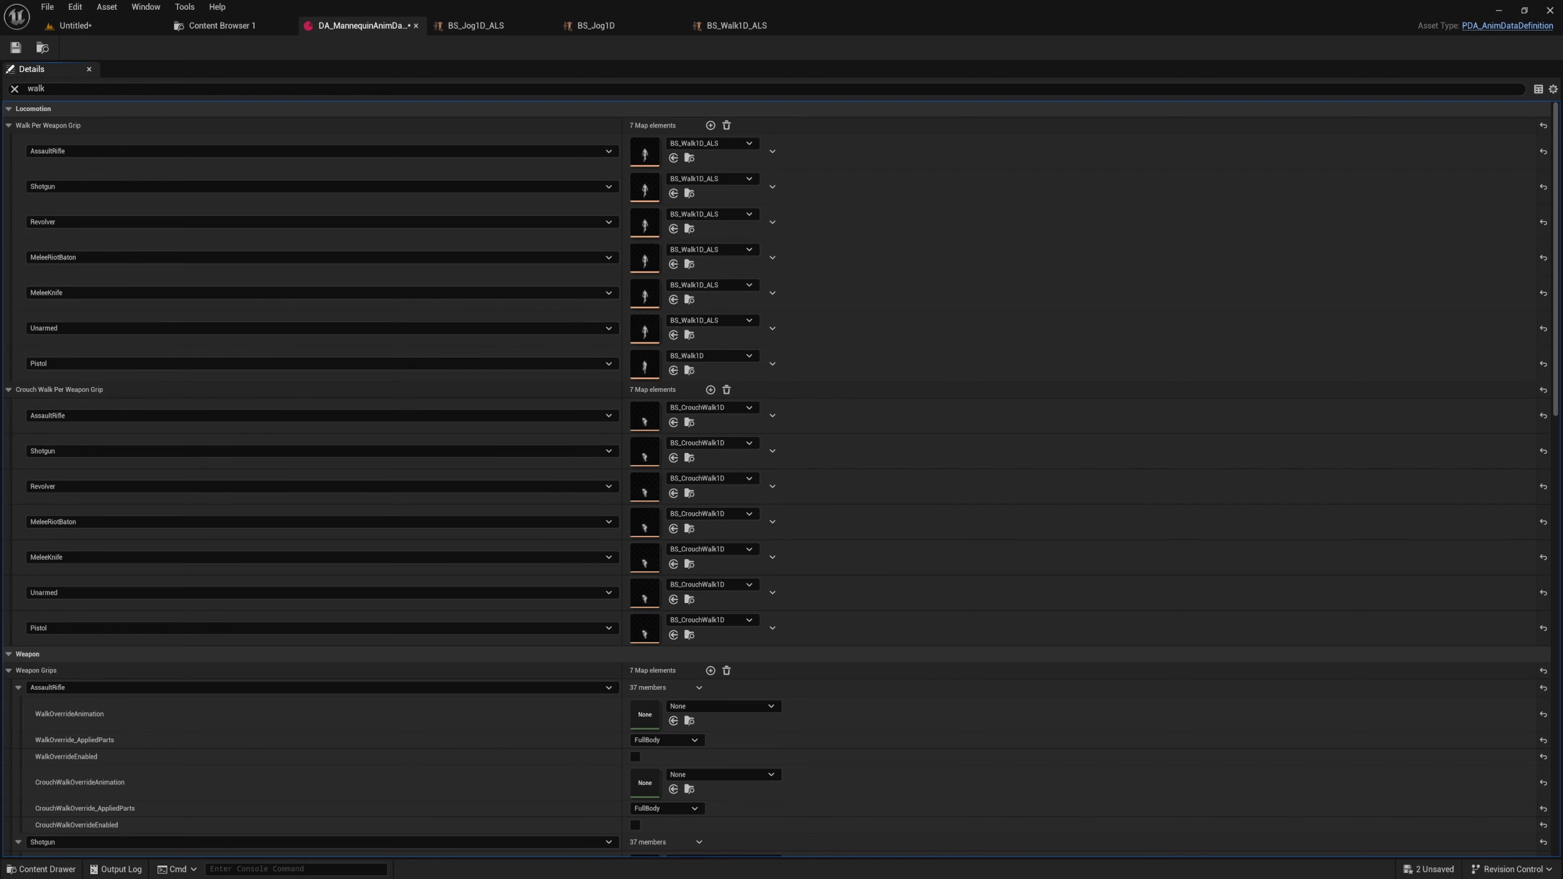
# - Preview the BS_Walk1D blend space near direction angle 0 and locate that sample's animation, AS_WalkFwd, in the content browser
pyautogui.press('ctrl')
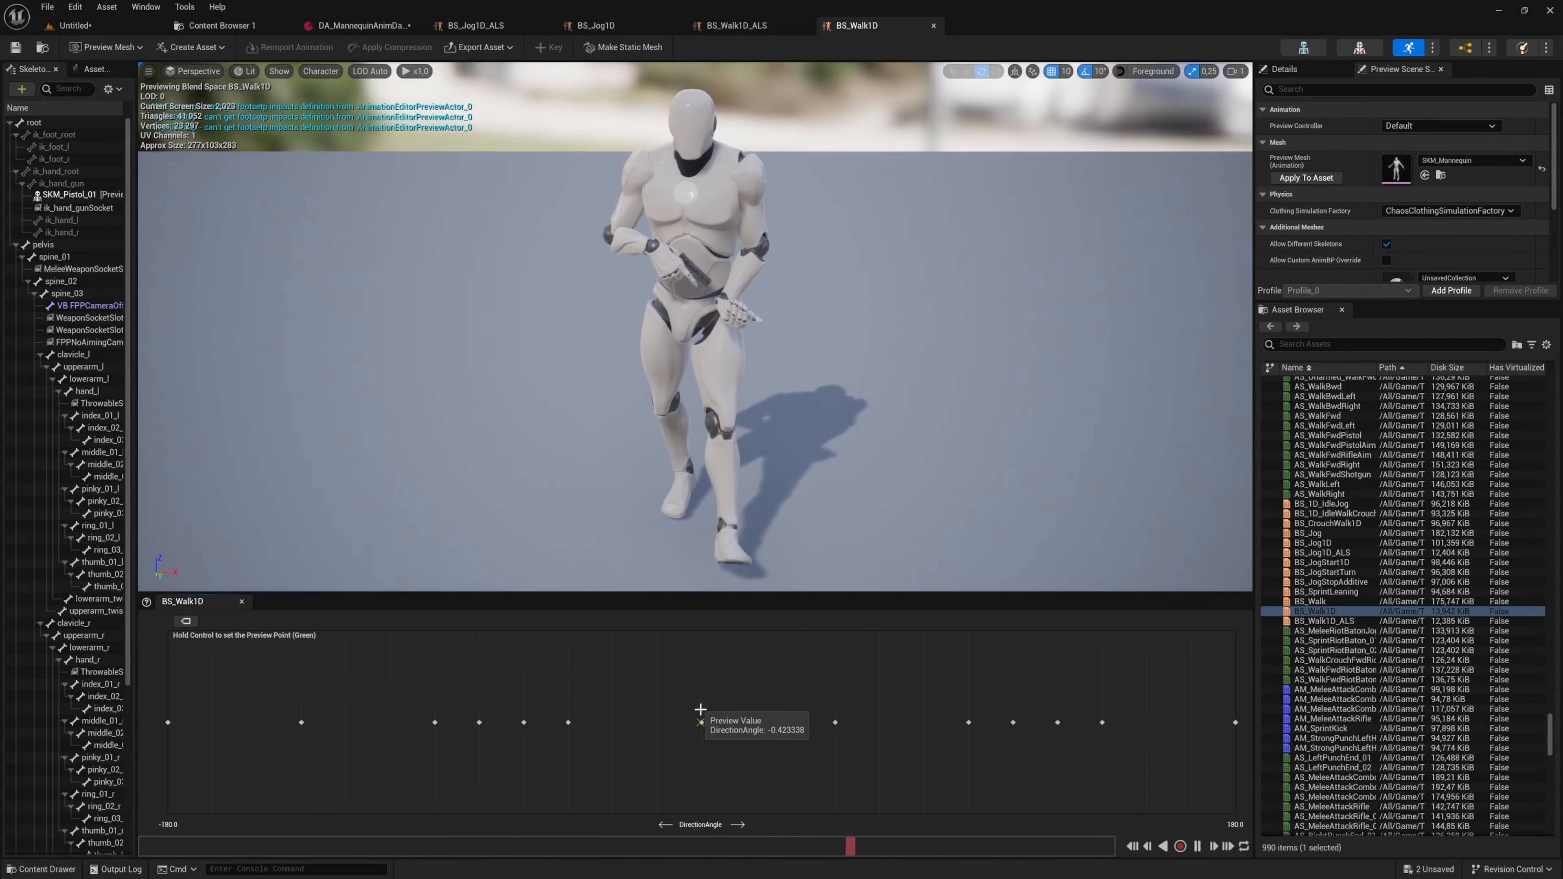
pyautogui.rightClick(701, 722)
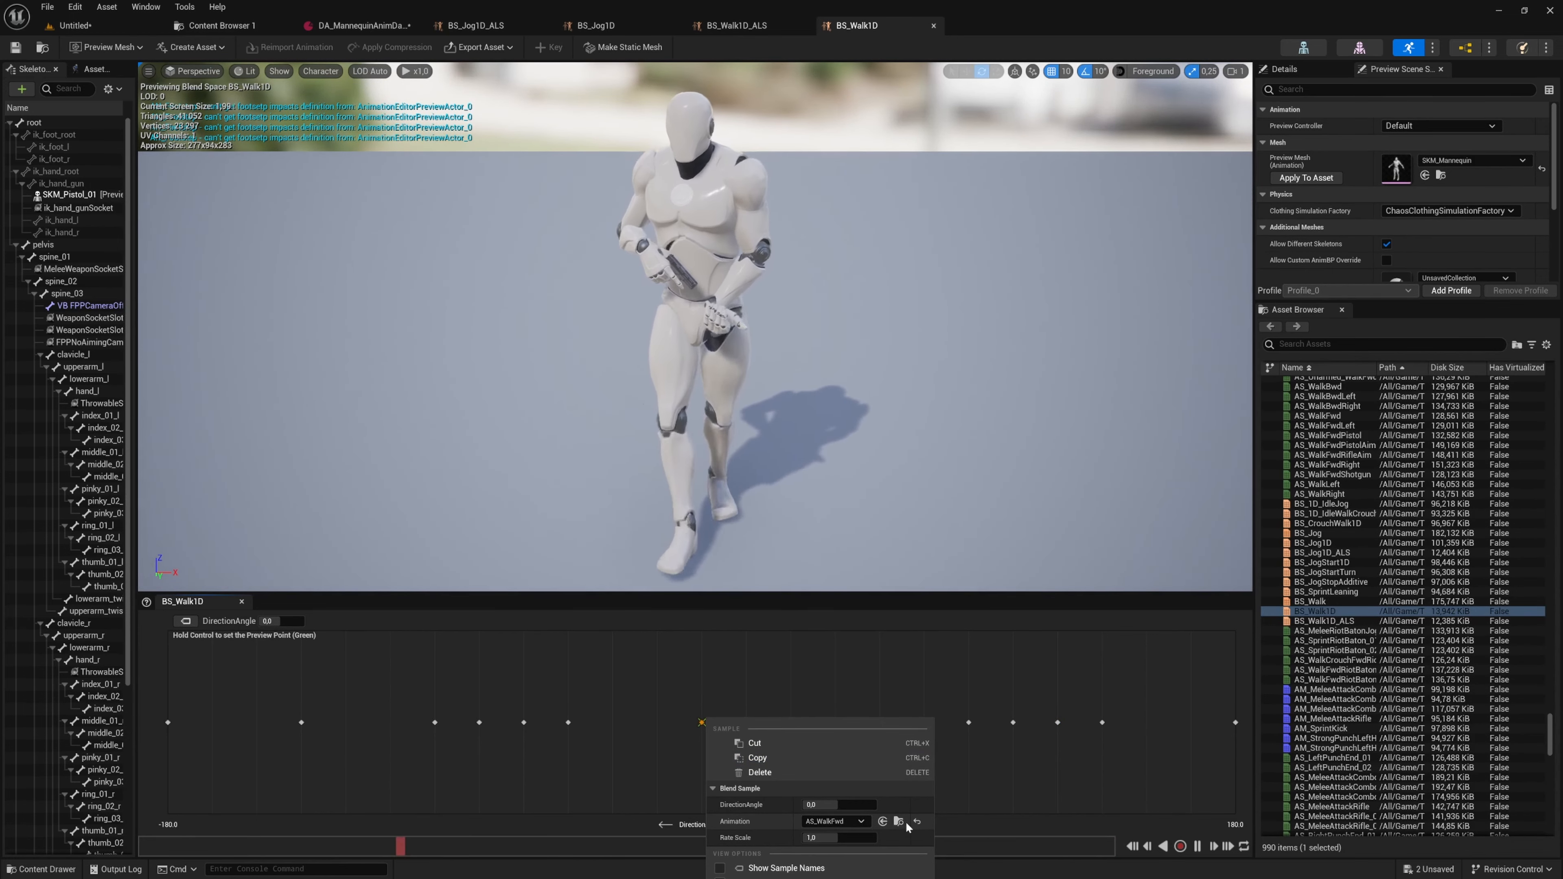
pyautogui.click(899, 822)
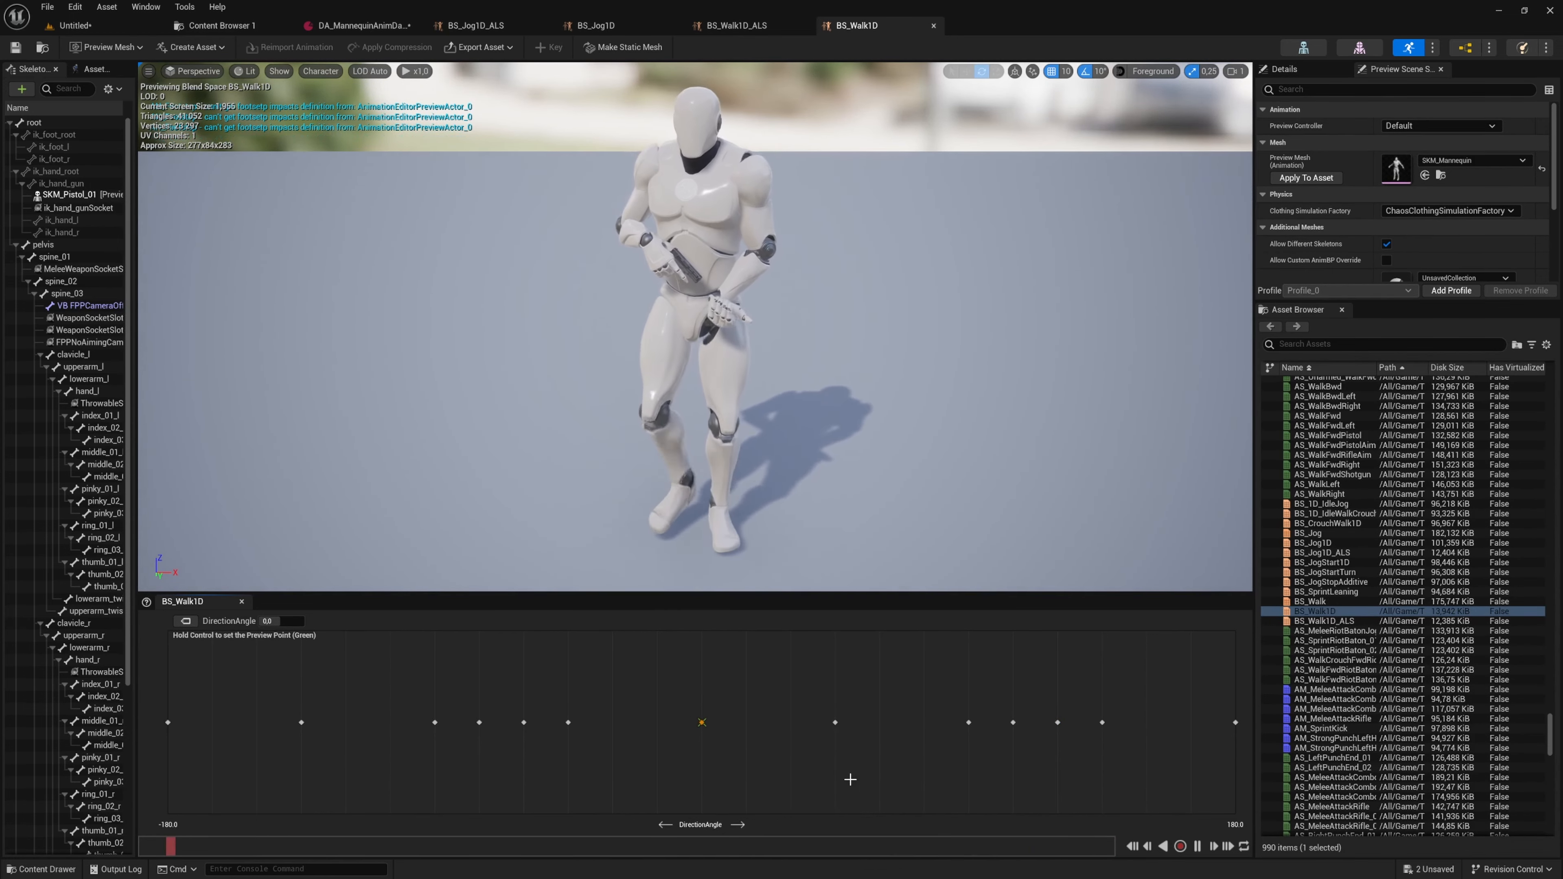
pyautogui.click(729, 26)
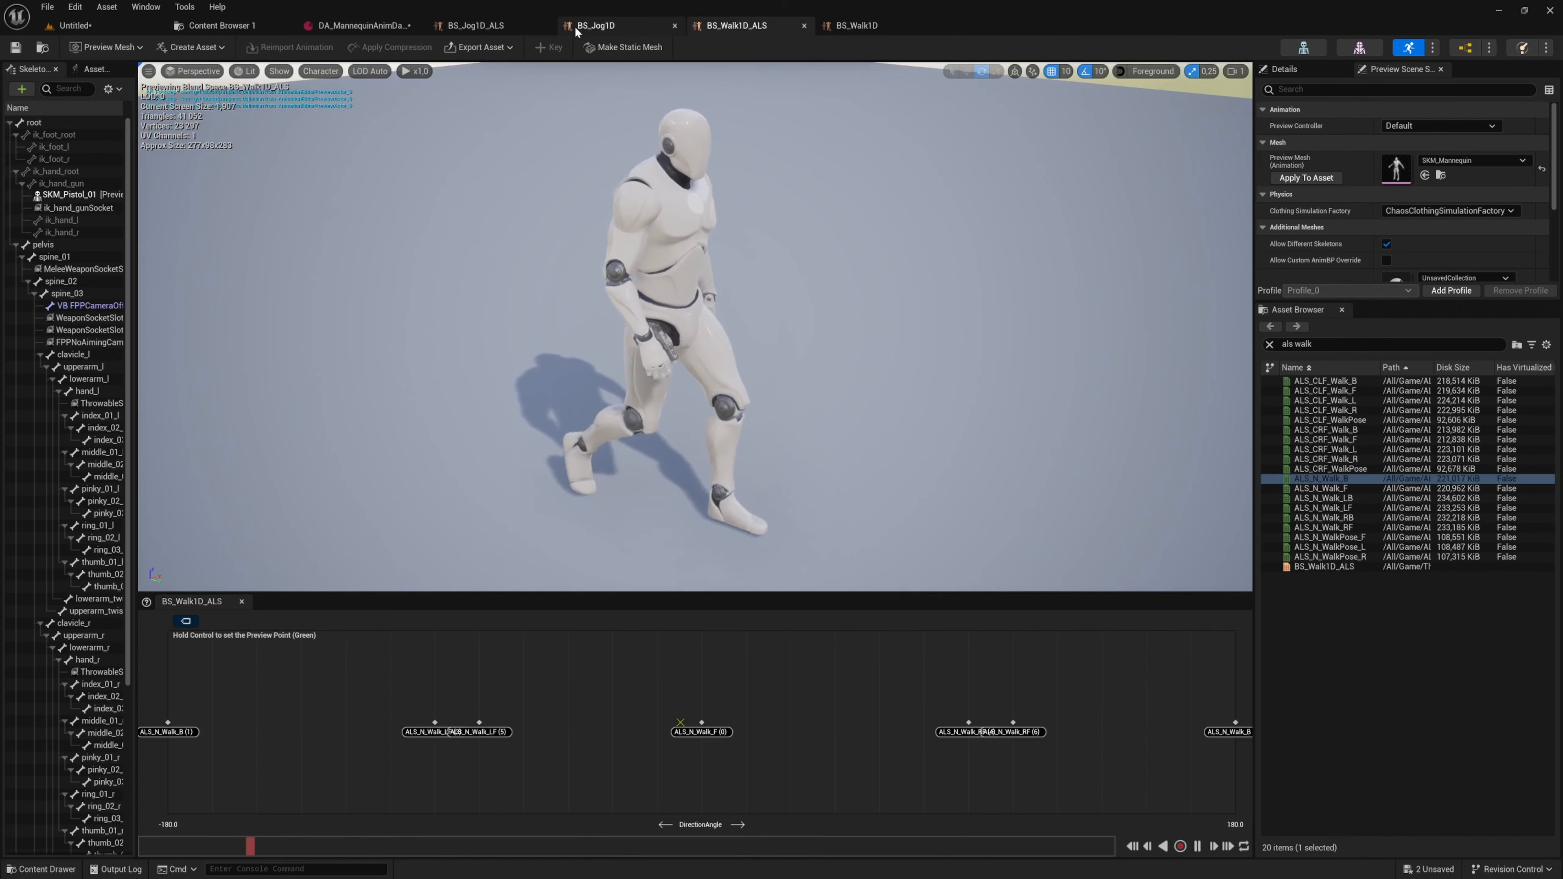
# - Set the Pistol walk entry in the mannequin animation data asset back to BS_Walk1D_ALS
pyautogui.click(359, 25)
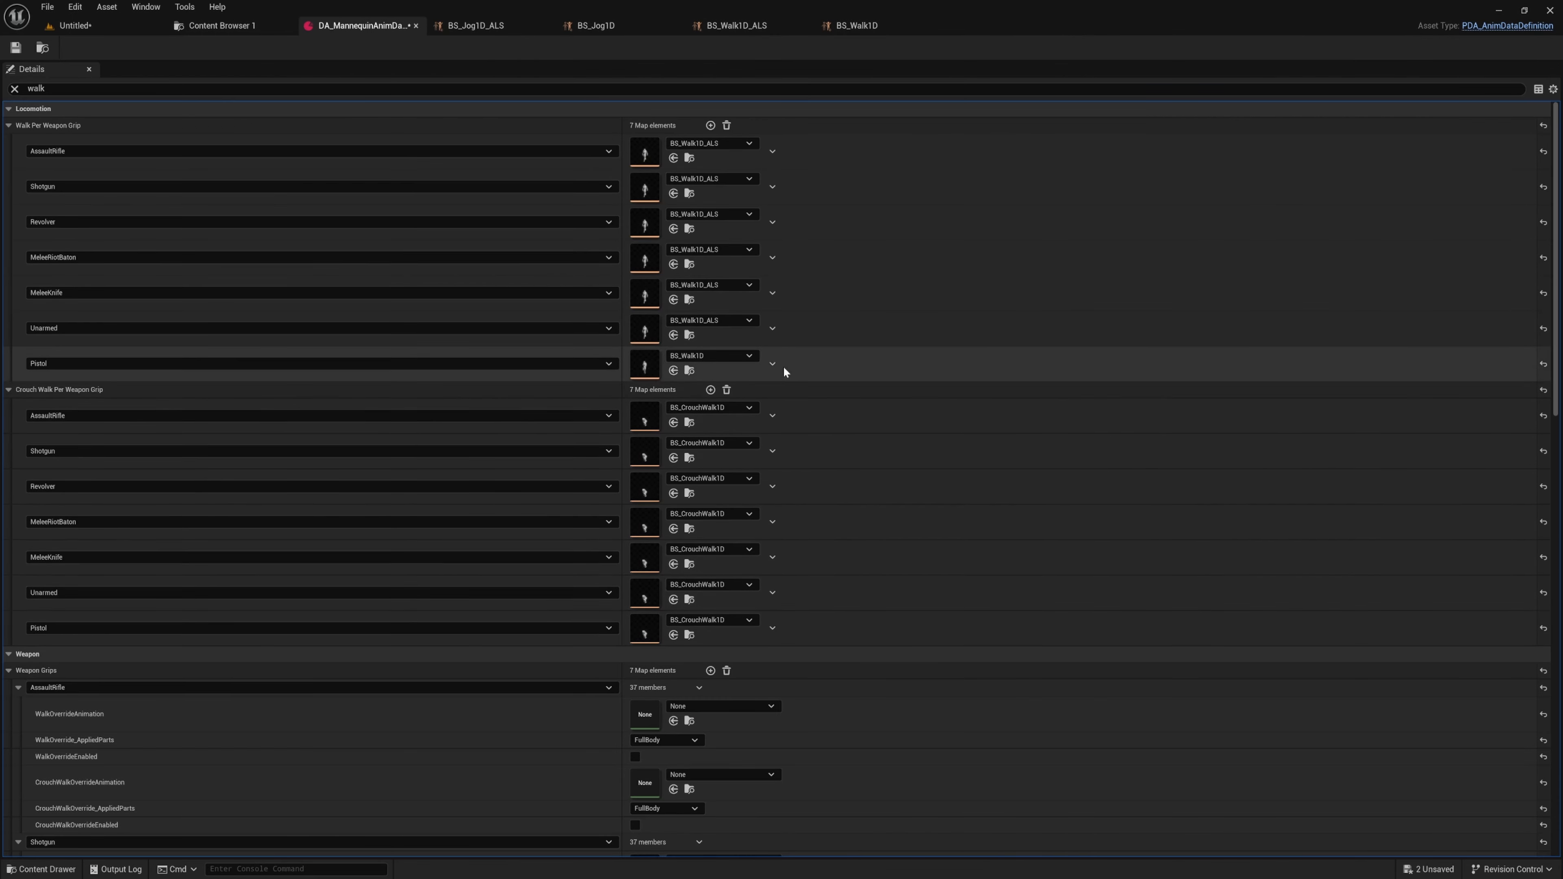
pyautogui.click(707, 355)
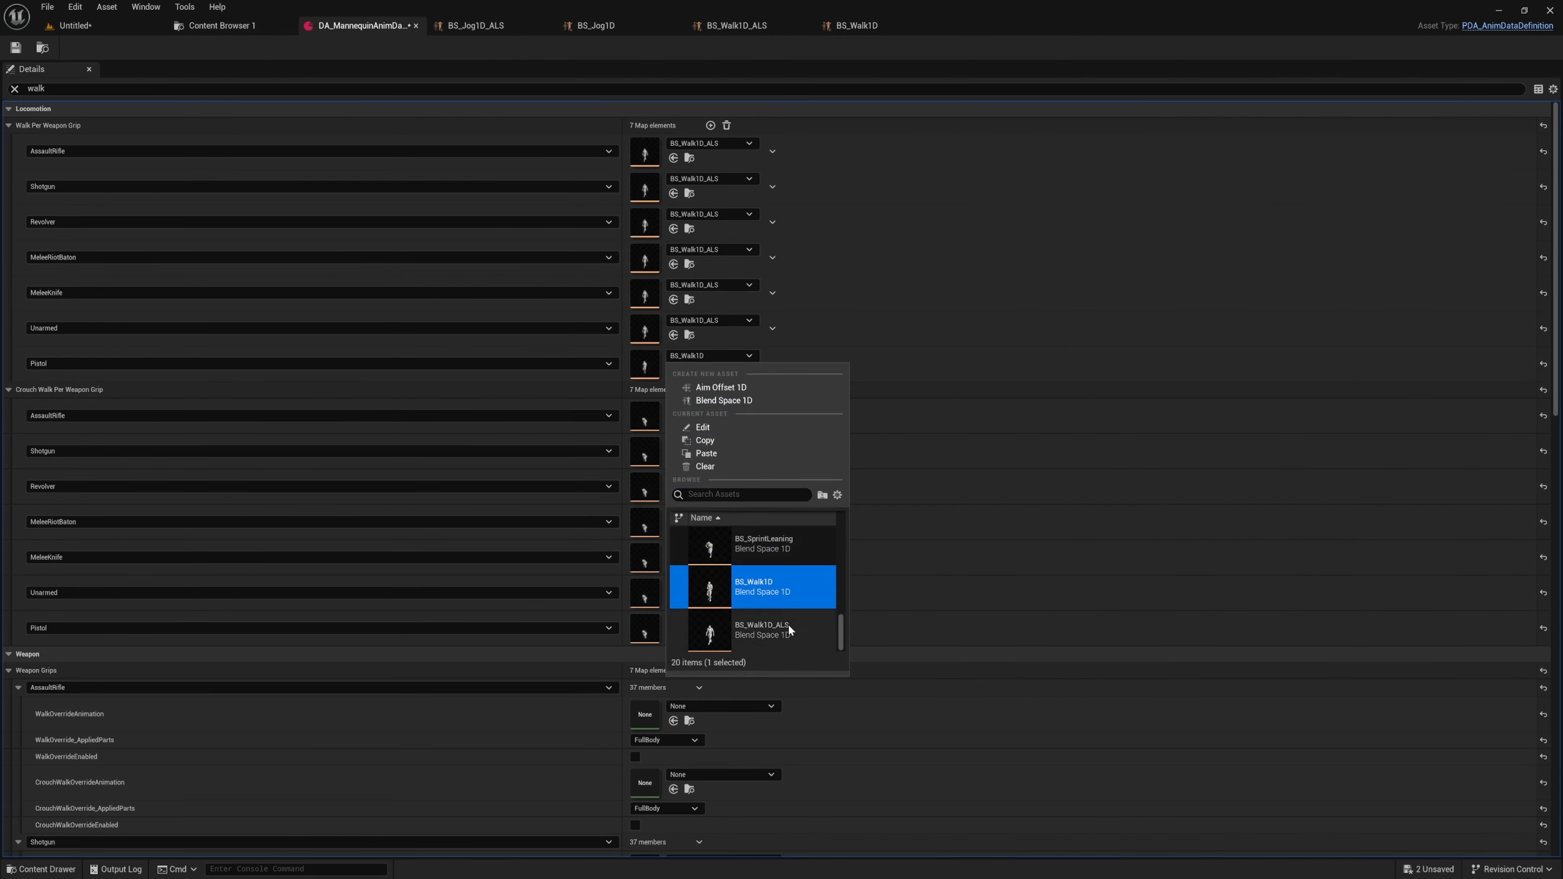
pyautogui.click(788, 625)
# - For the AssaultRifle weapon grip, set WalkOverrideAnimation to AS_WalkFwd and WalkOverride_AppliedParts to UpperbodyWithGunBone
pyautogui.scroll(-3, 877, 612)
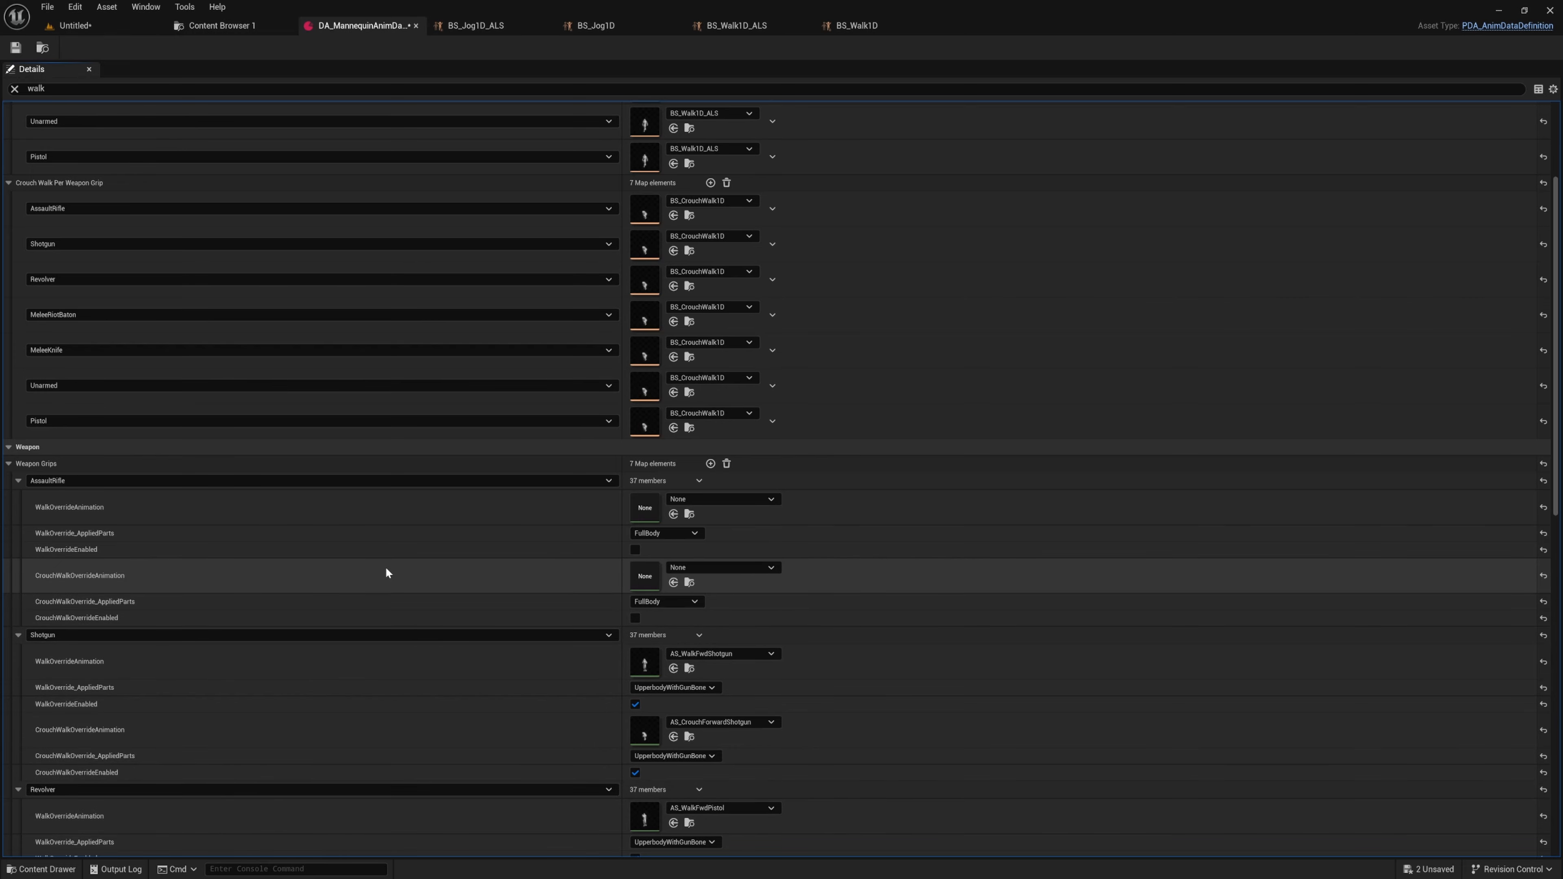
pyautogui.moveTo(386, 573); pyautogui.dragTo(398, 306, button='right')
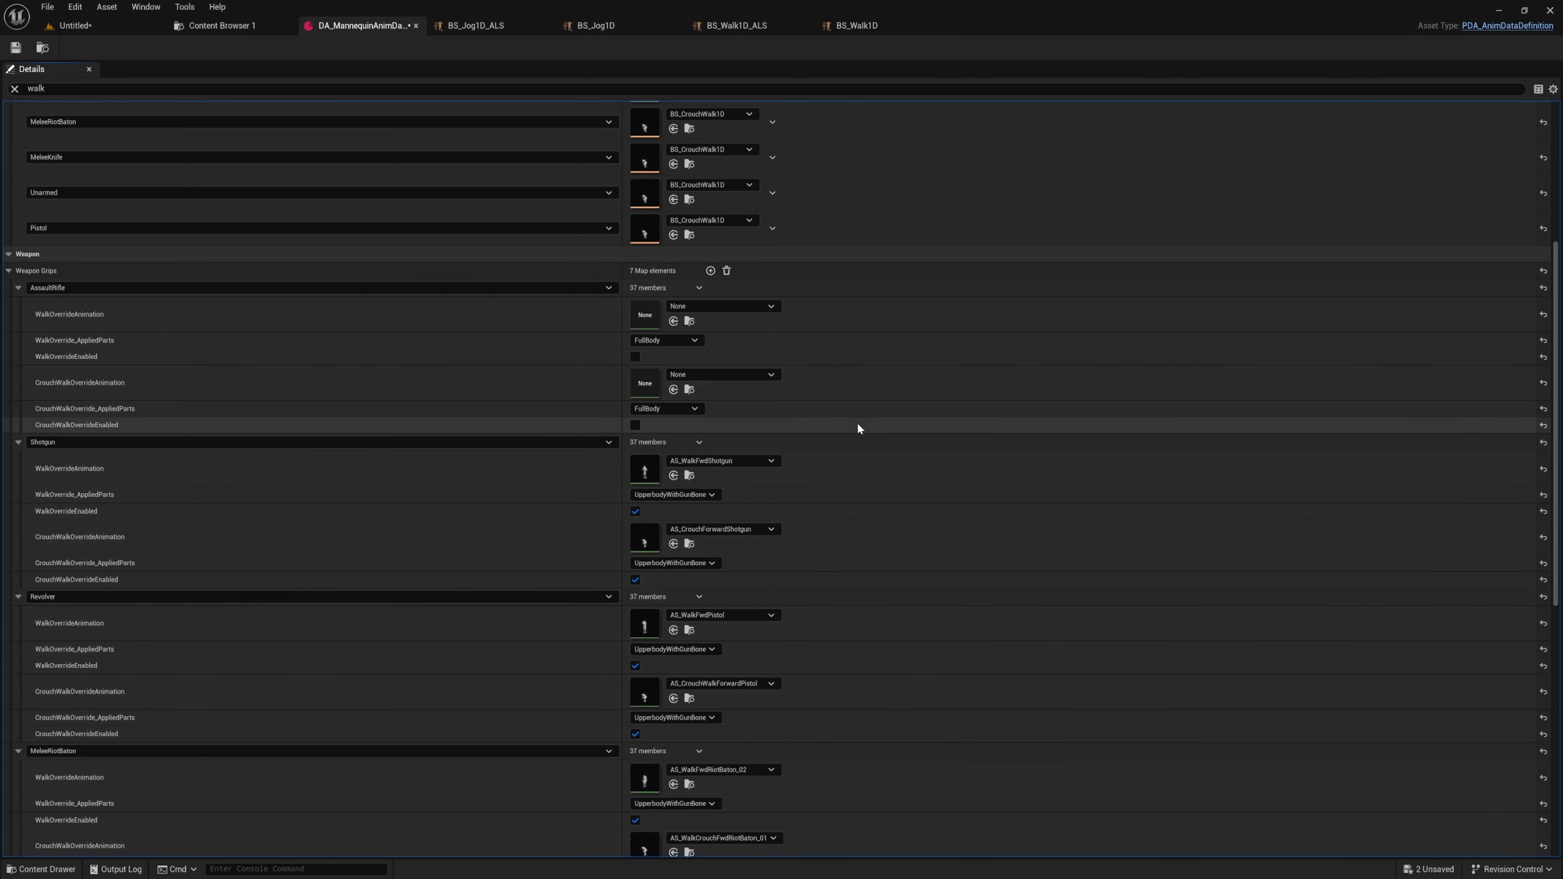
pyautogui.moveTo(533, 600); pyautogui.dragTo(470, 286, button='right')
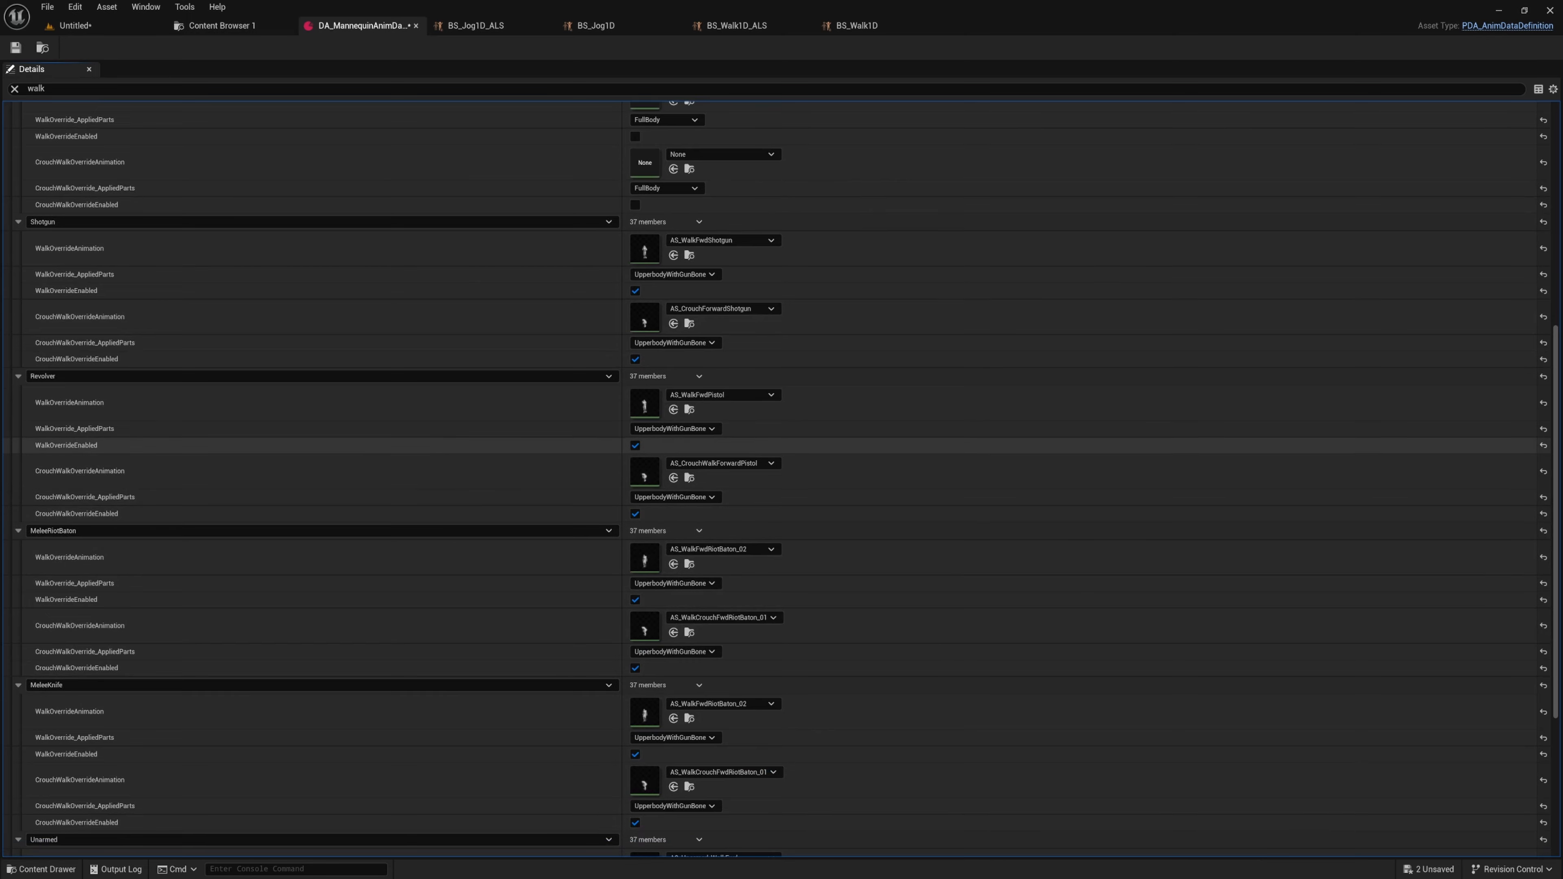
pyautogui.moveTo(437, 505); pyautogui.dragTo(416, 764, button='right')
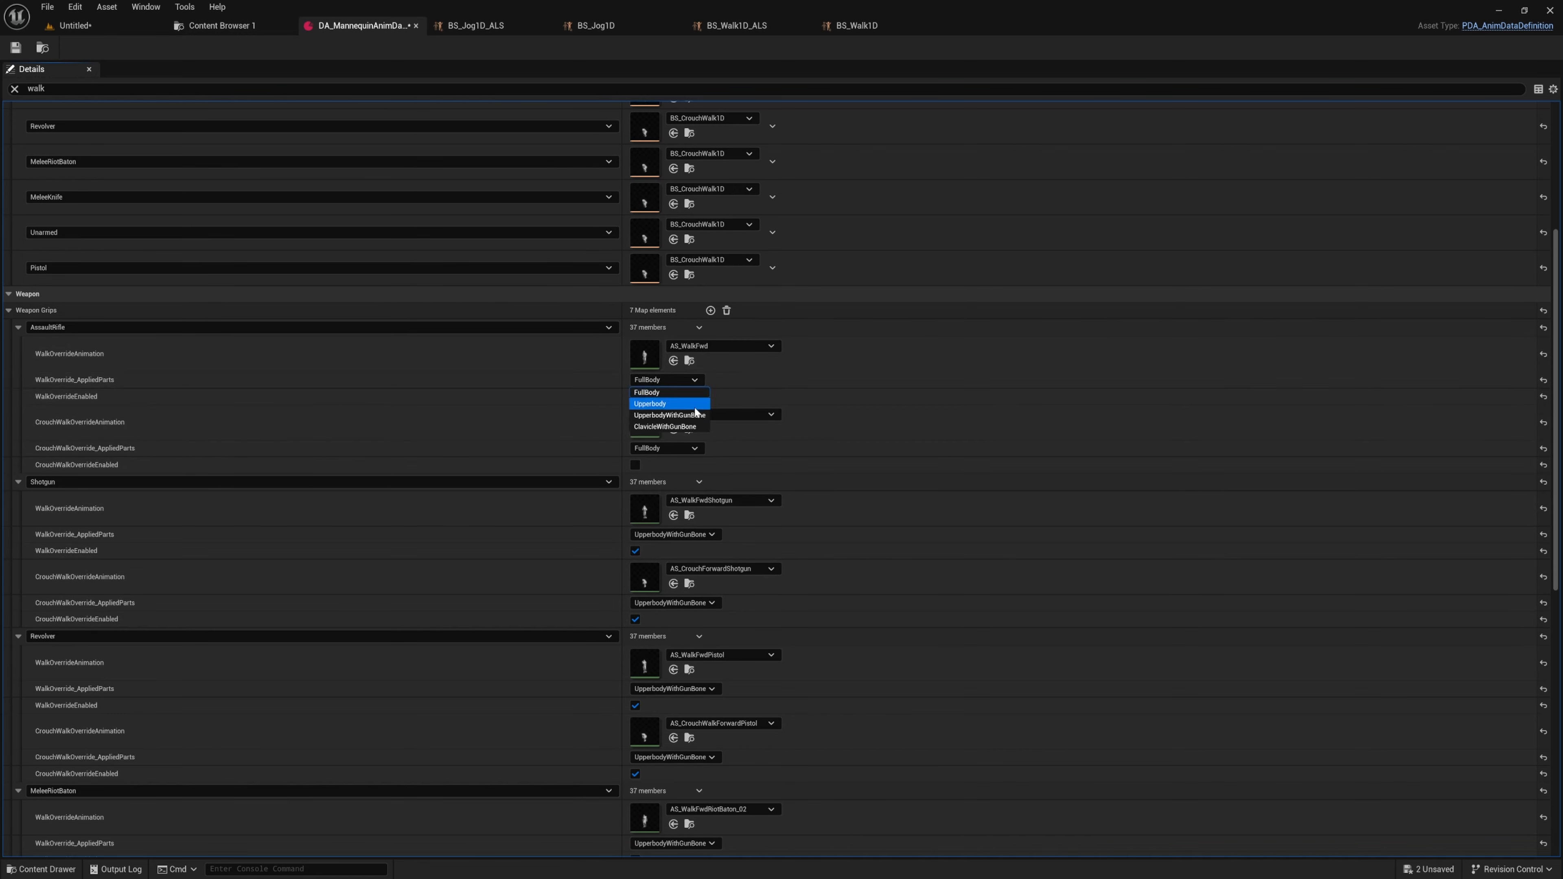
pyautogui.click(703, 416)
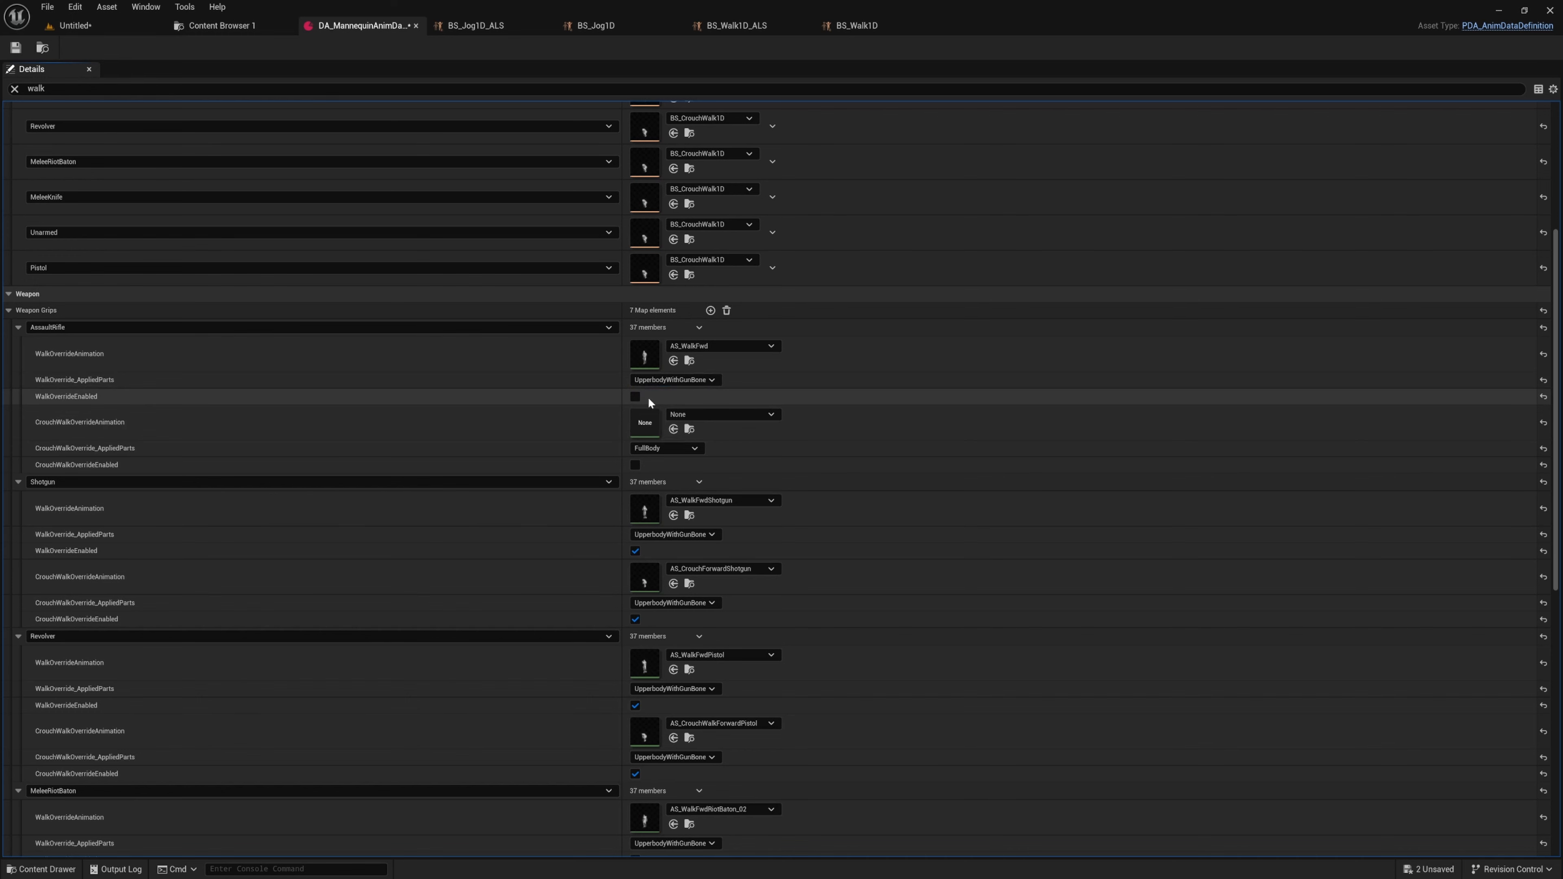
# - Enable WalkOverrideEnabled for the AssaultRifle weapon grip and save the mannequin animation data asset
pyautogui.hotkey('ctrl', 's')
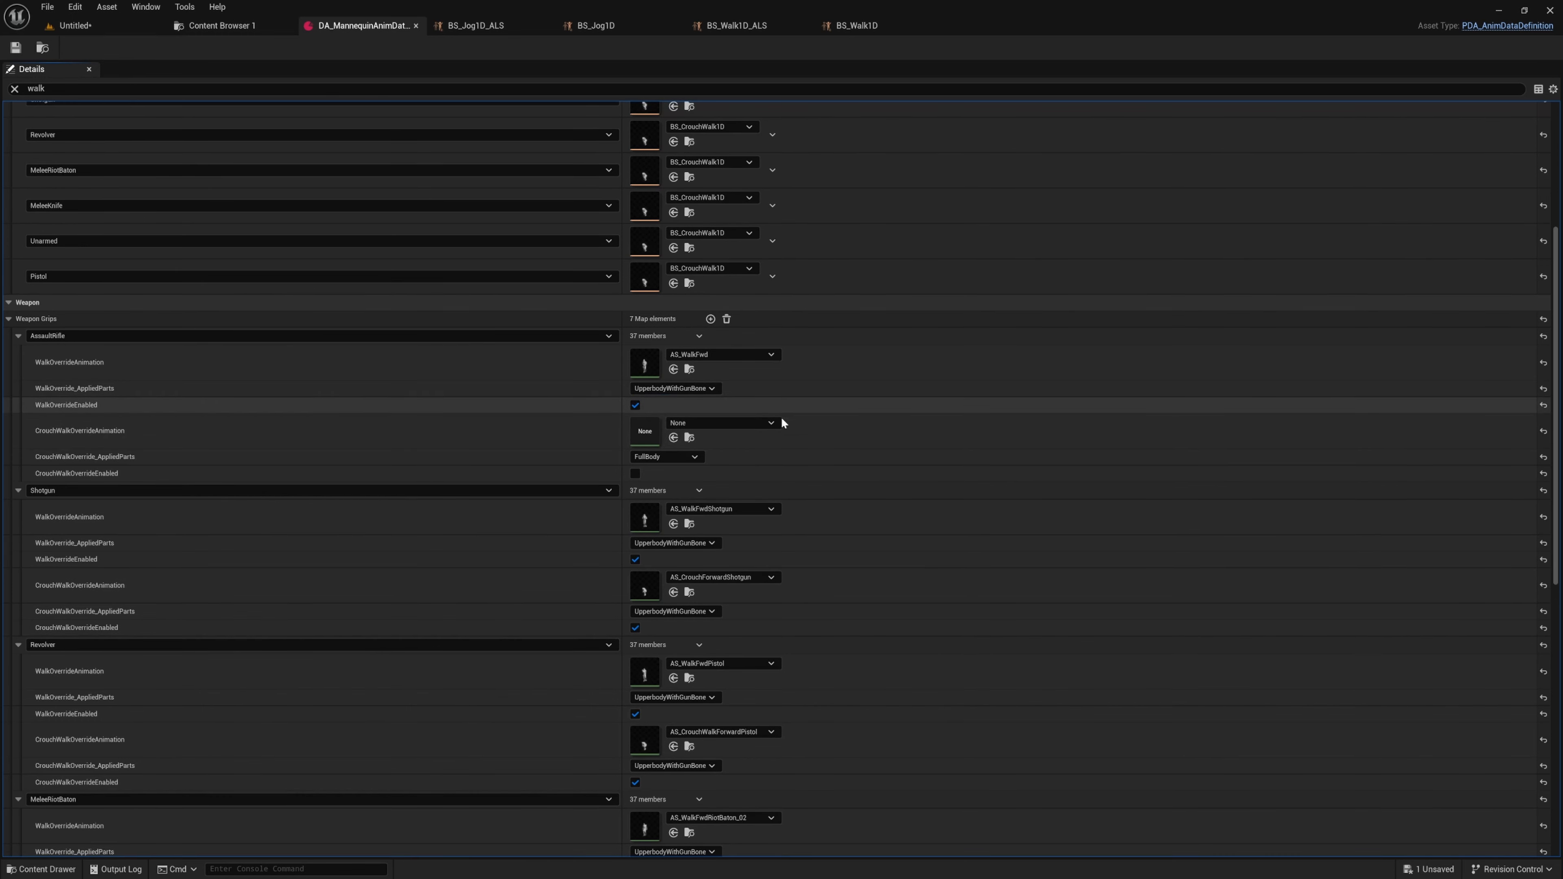
# - Play-test the level by equipping the automatic rifle and checking the character while walking, aiming and firing
pyautogui.click(88, 30)
pyautogui.hotkey('alt', 'p')
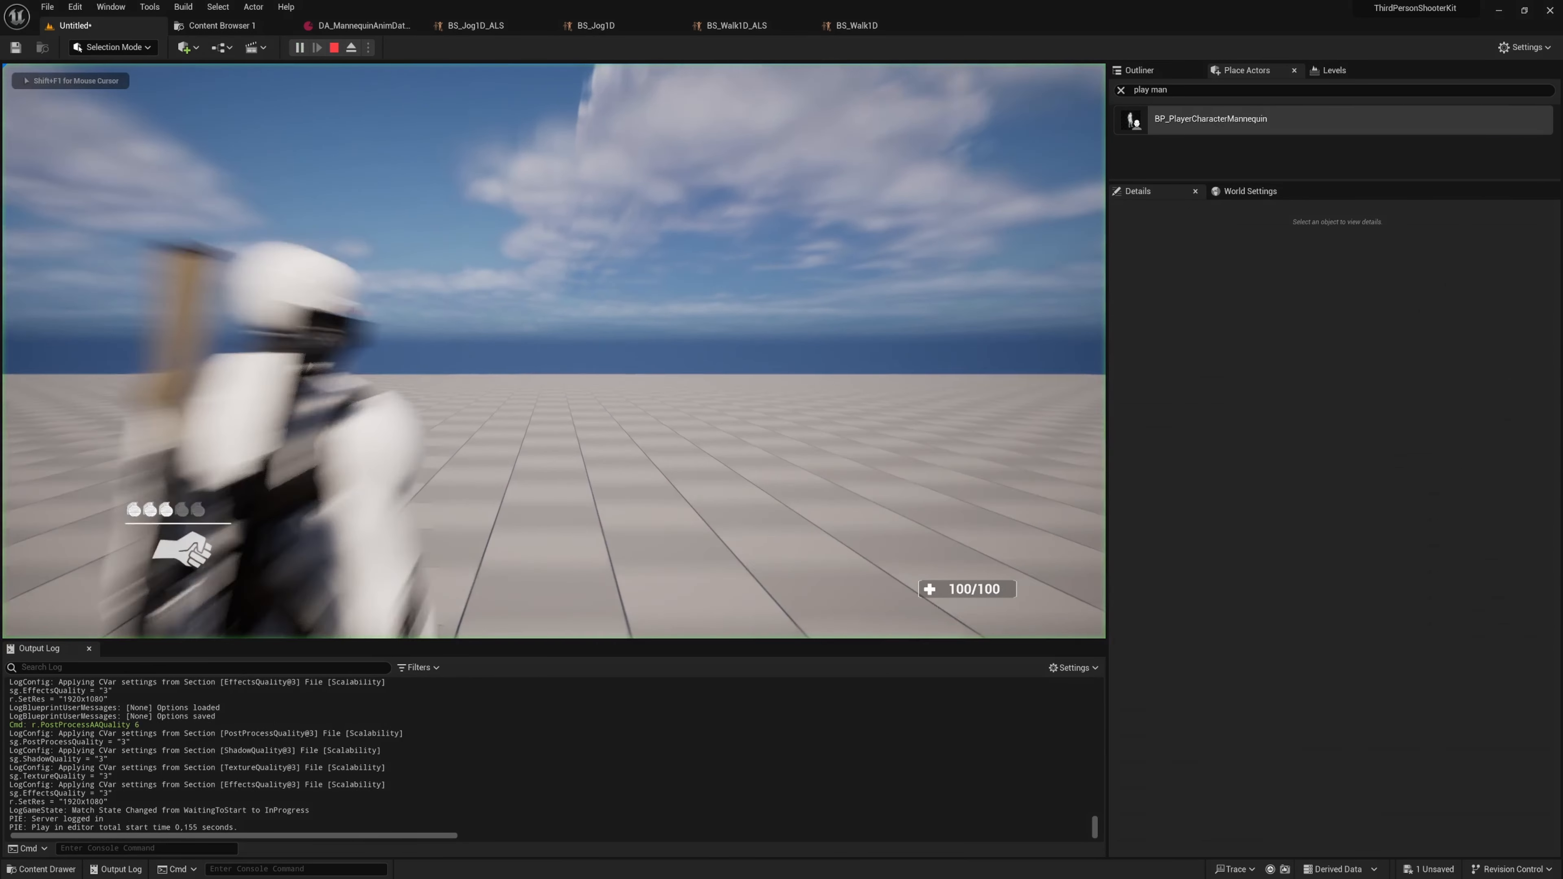
pyautogui.press('1')
pyautogui.press('w')
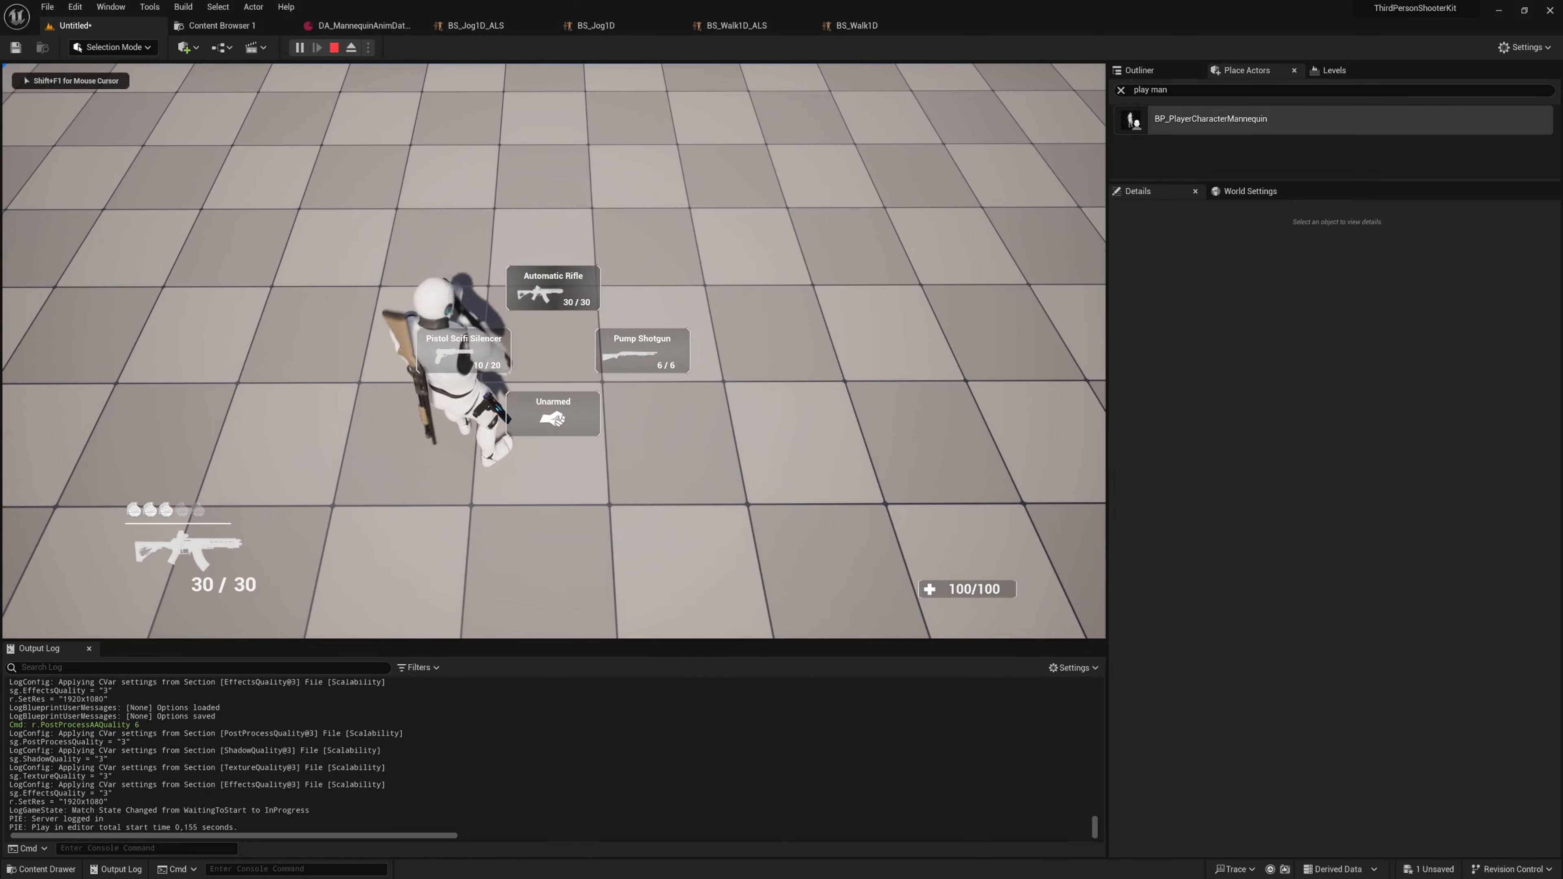
pyautogui.rightClick(554, 351)
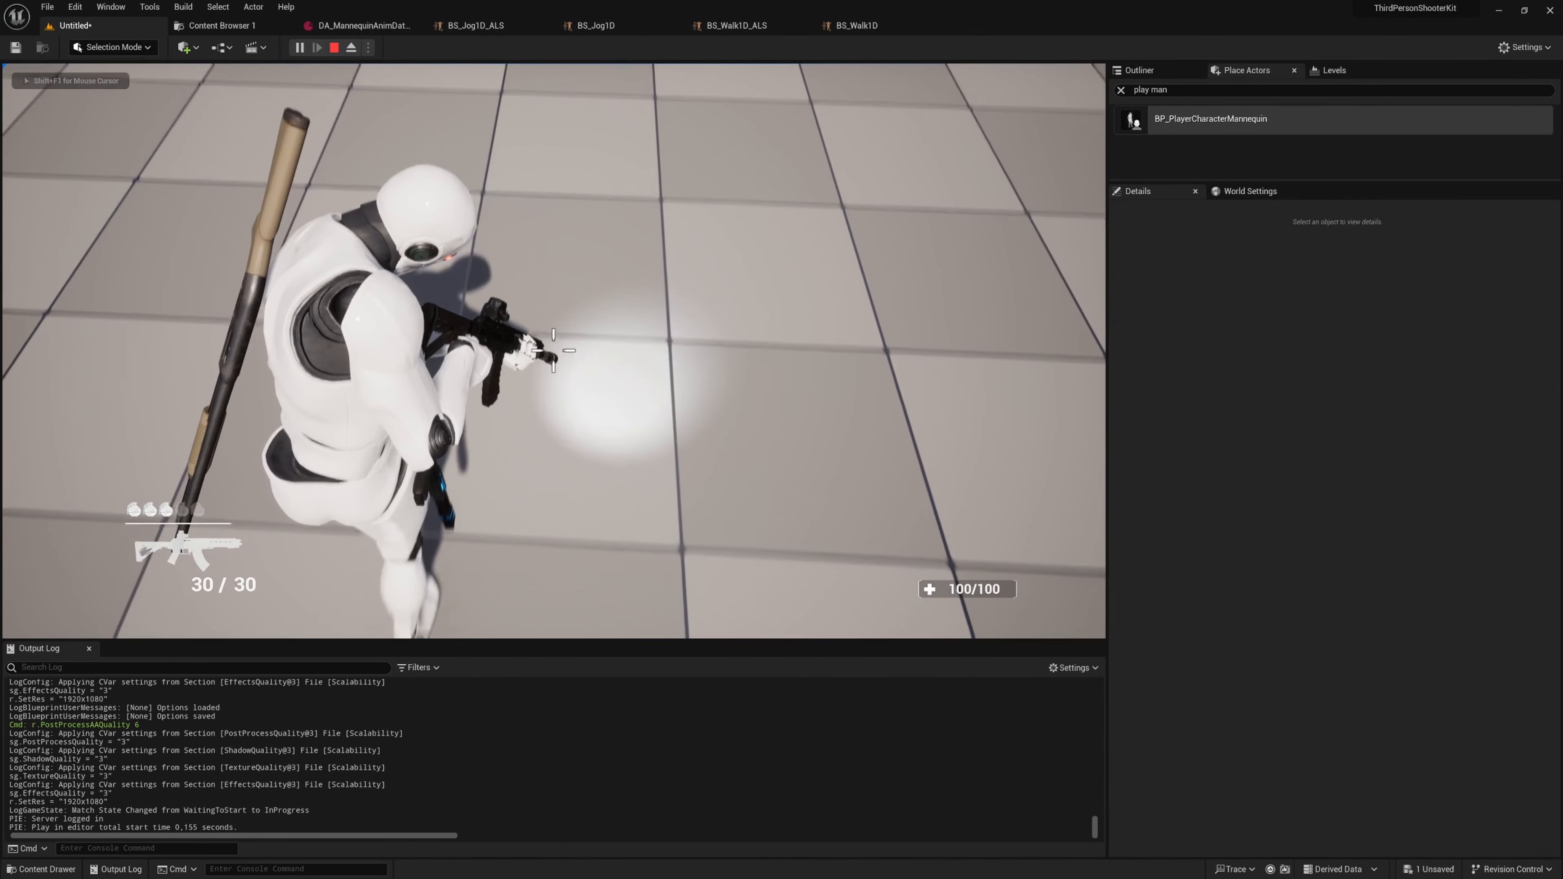
pyautogui.press('w')
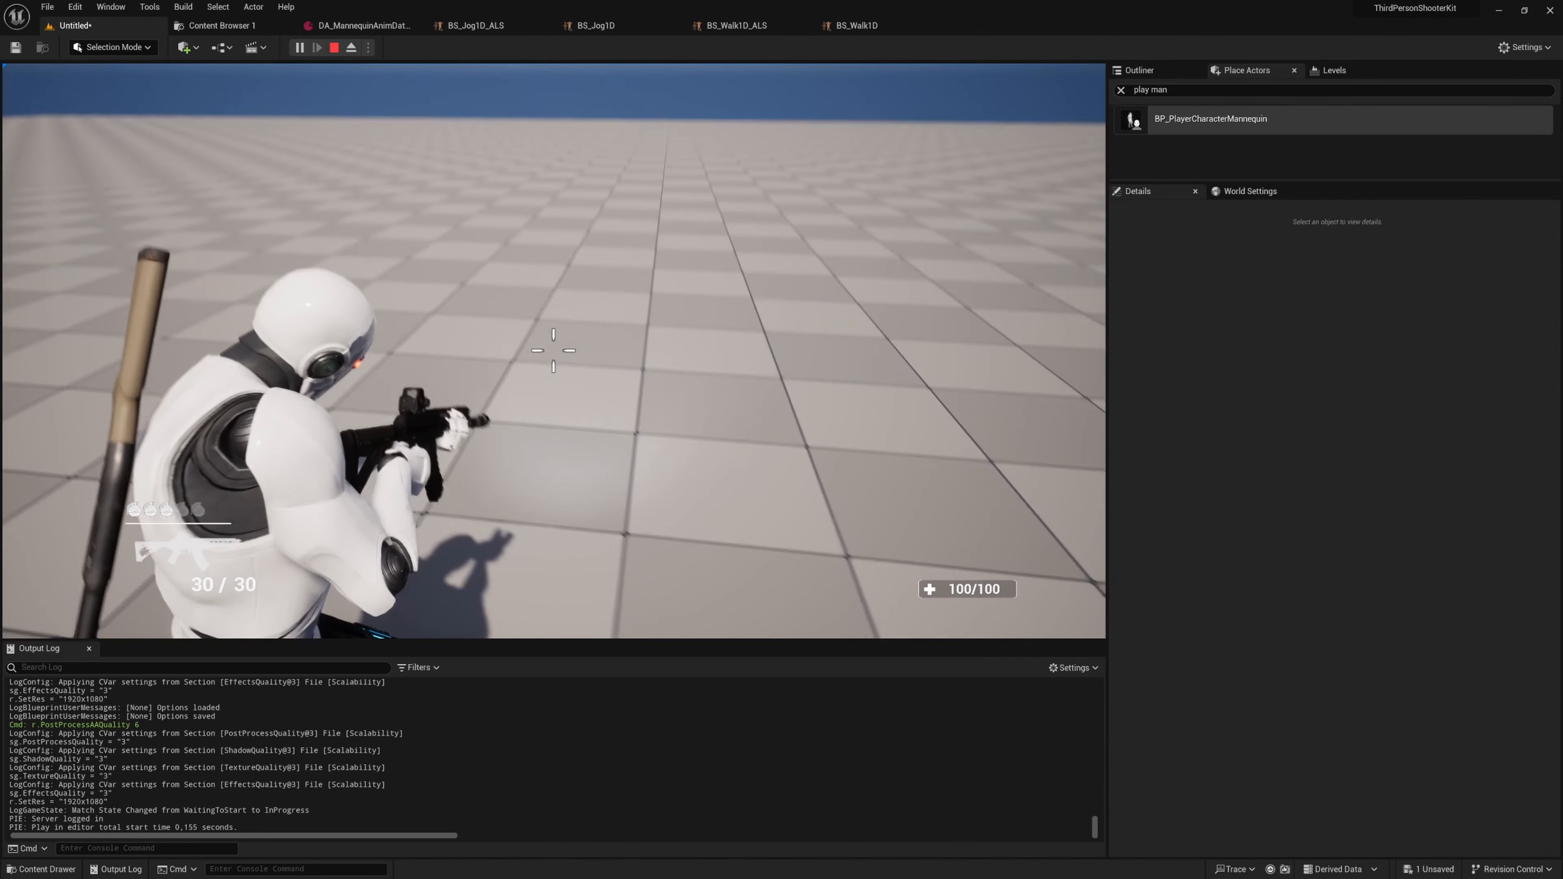
pyautogui.click(554, 350)
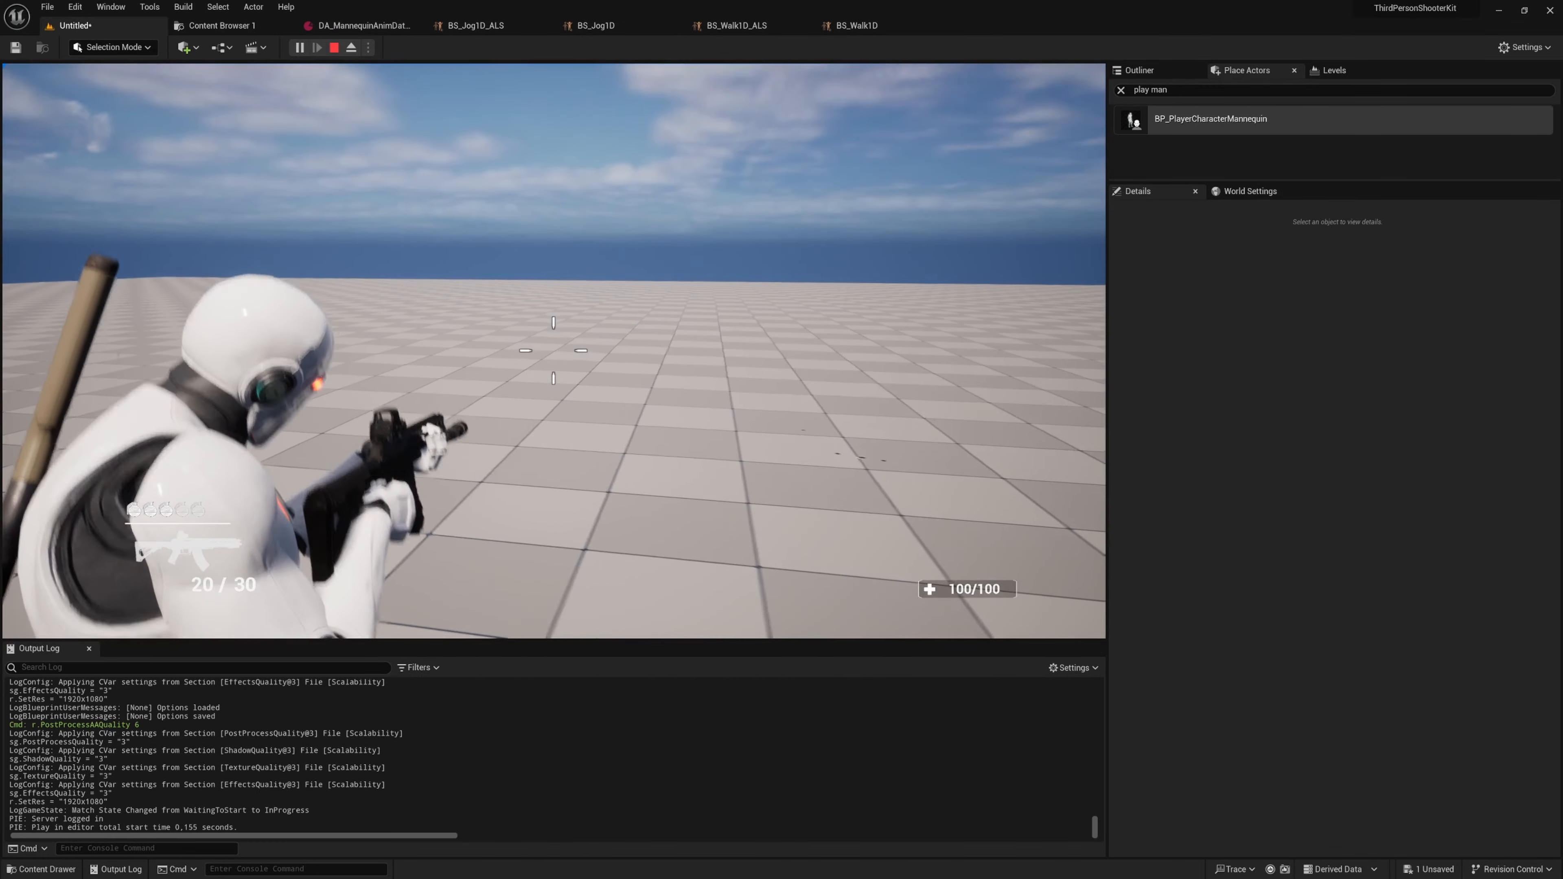
pyautogui.click(554, 350)
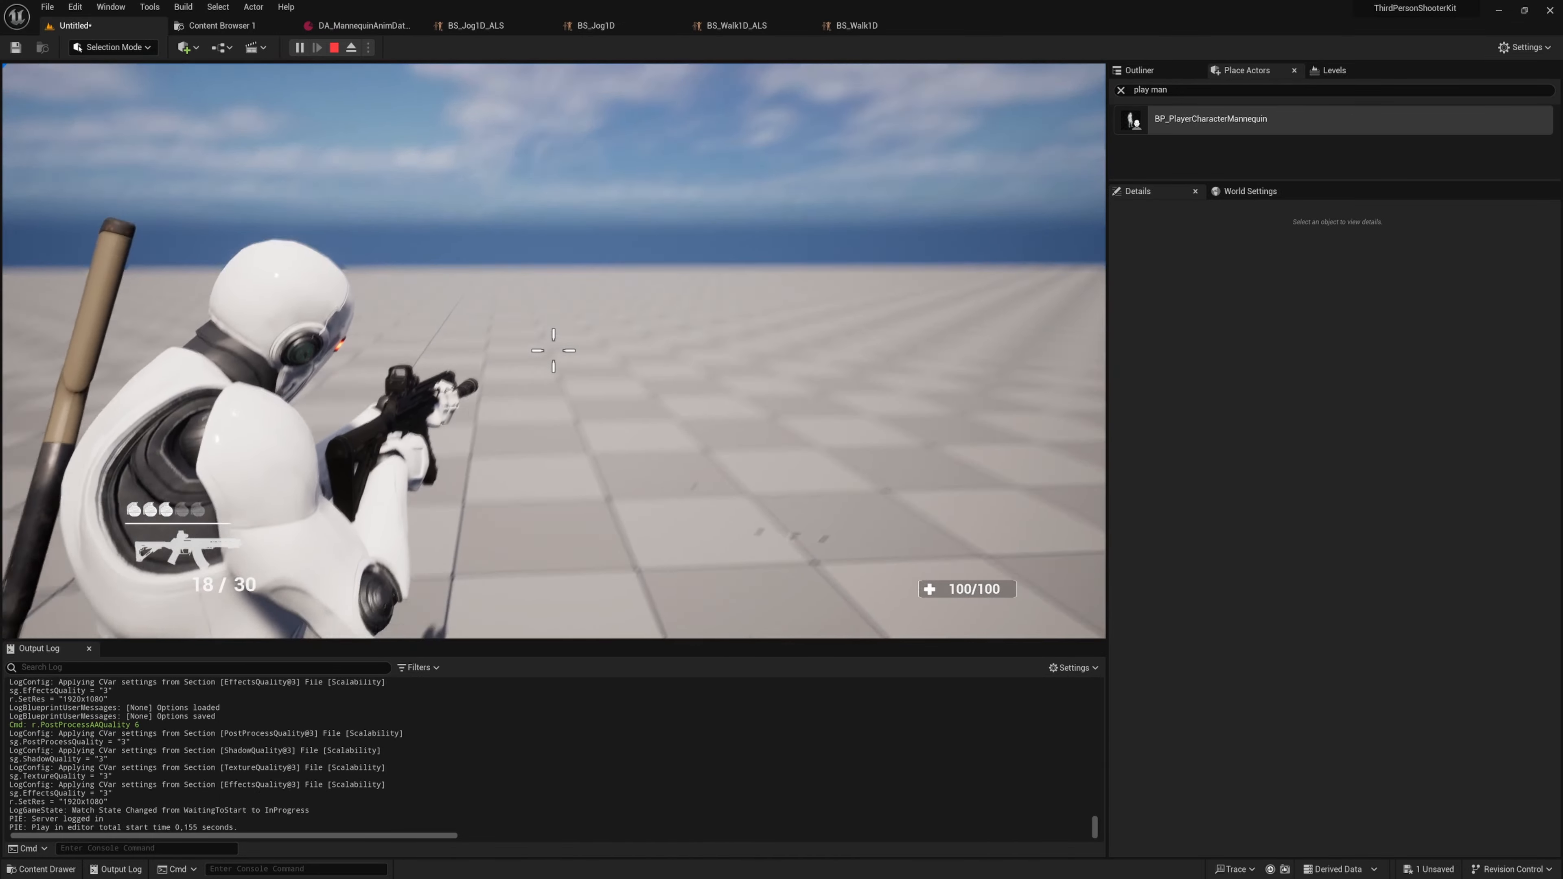
pyautogui.press('f')
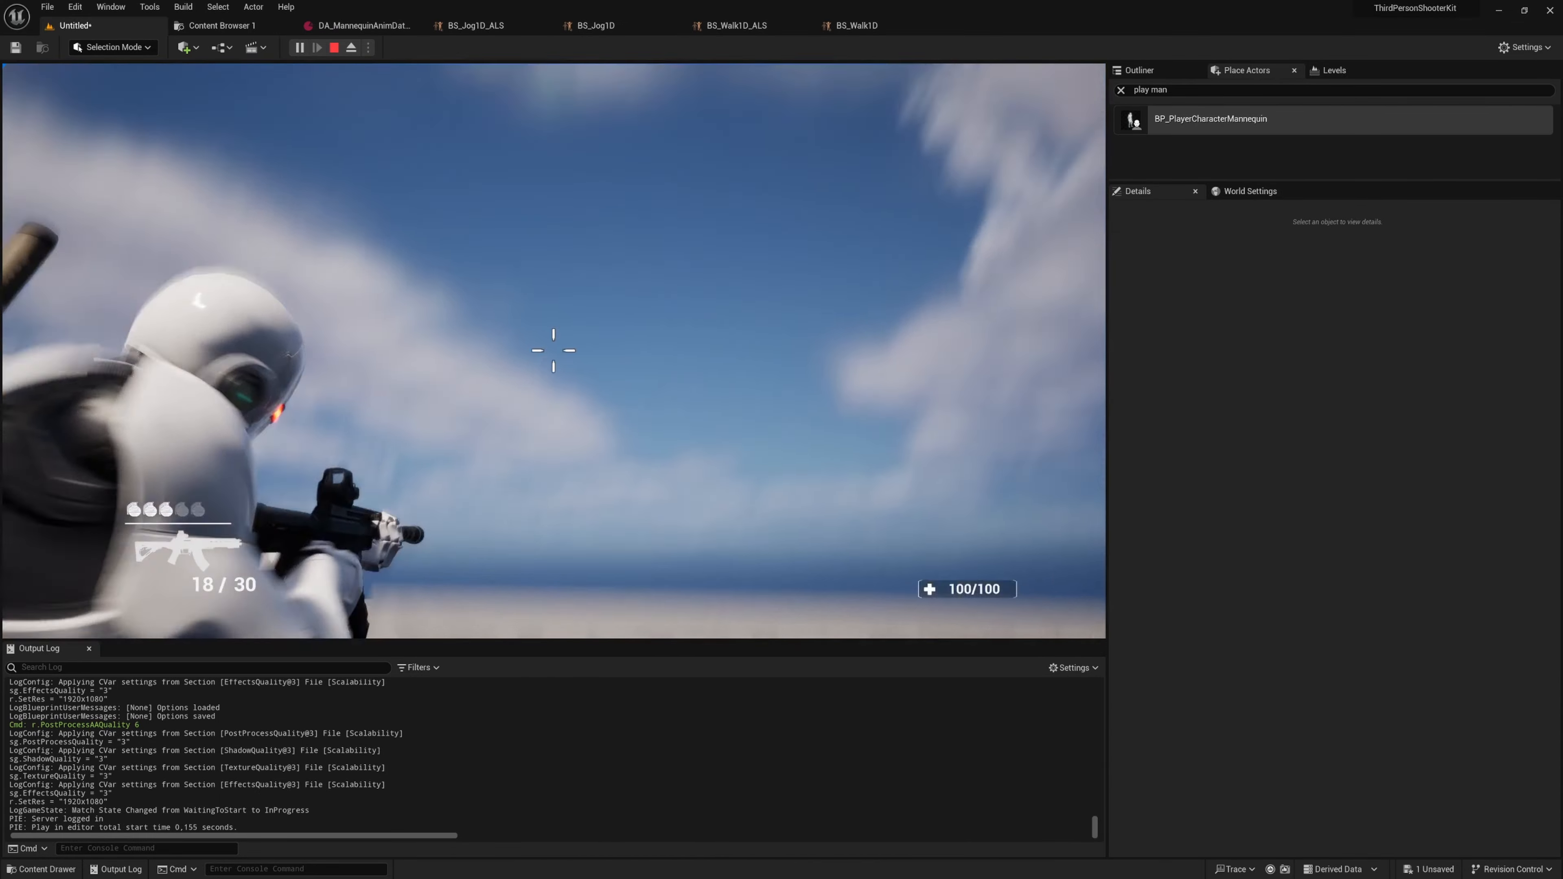
# - End the play session and return to the walk properties of the mannequin animation data asset
pyautogui.press('Escape')
pyautogui.click(363, 26)
pyautogui.scroll(2, 910, 669)
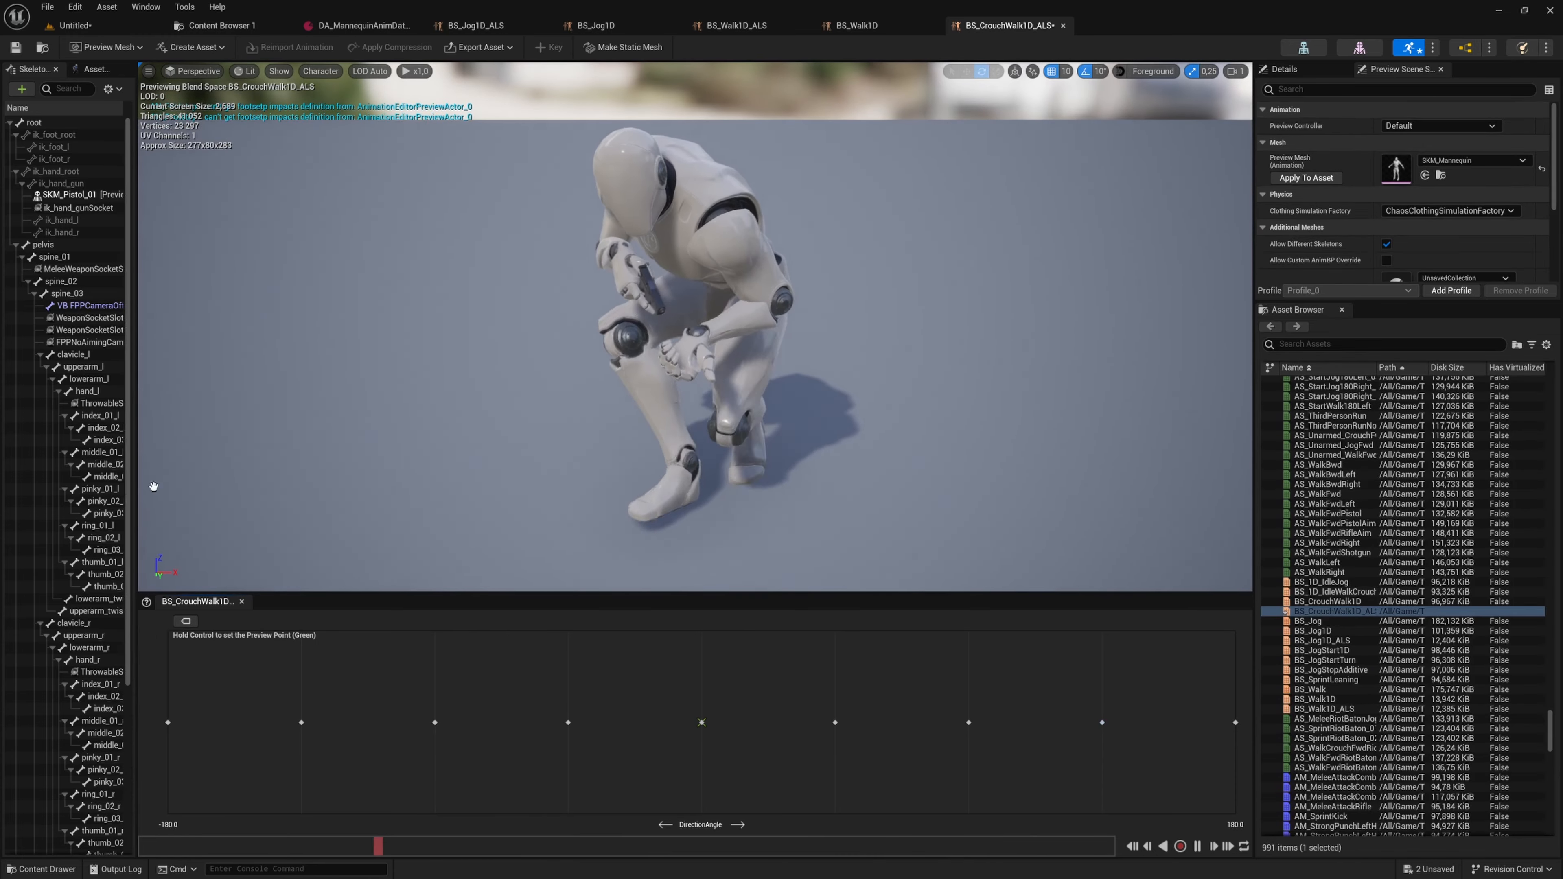
# - Save the BS_CrouchWalk1D_ALS blend space and show the sample names on its graph
pyautogui.hotkey('ctrl', 's')
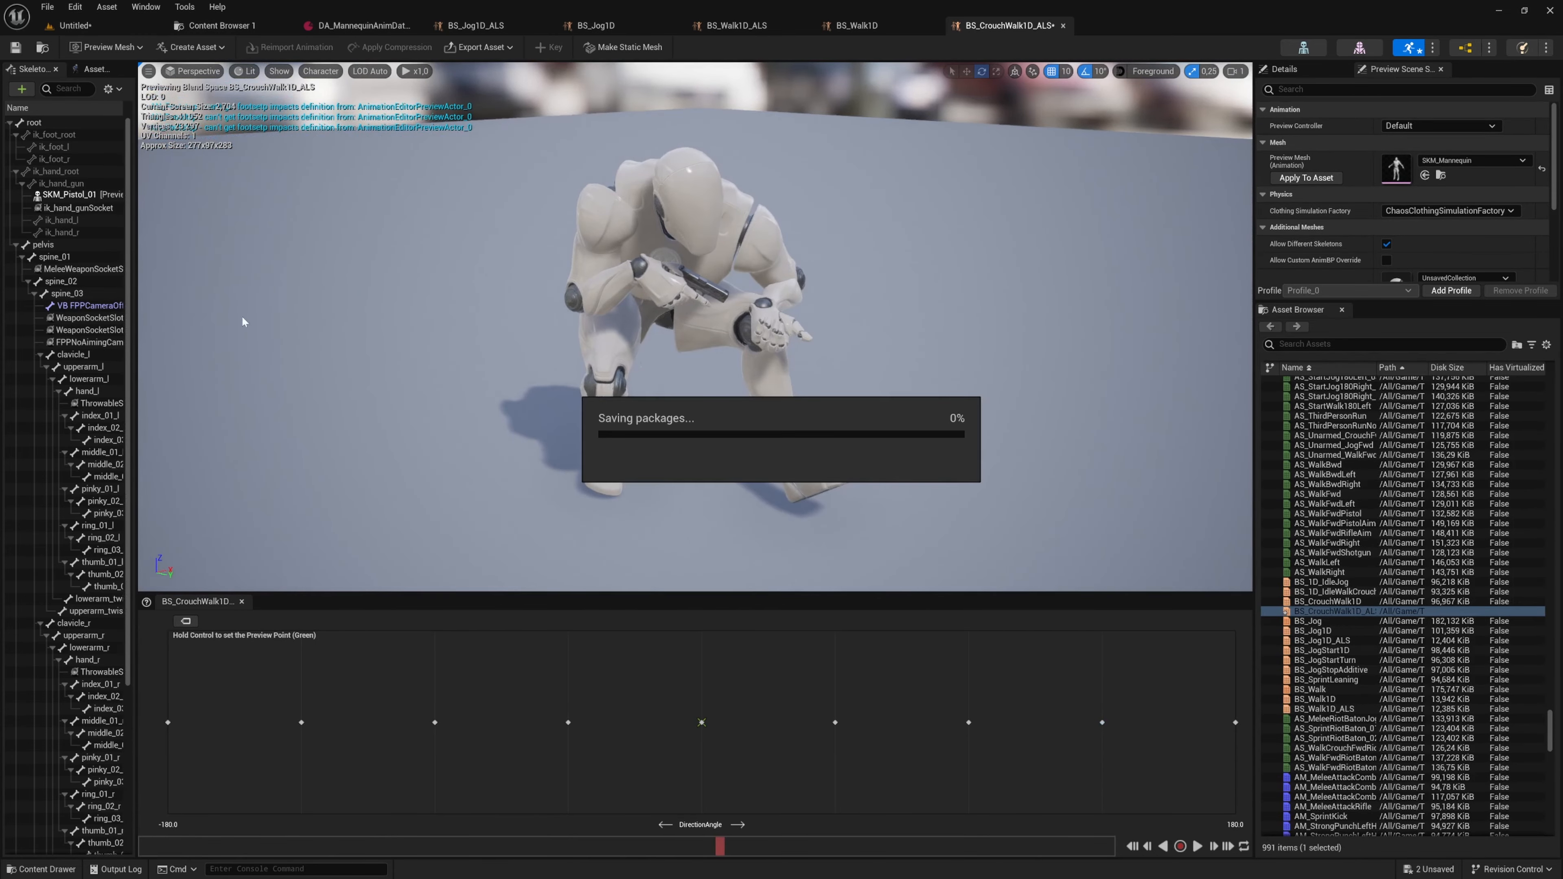
pyautogui.click(186, 621)
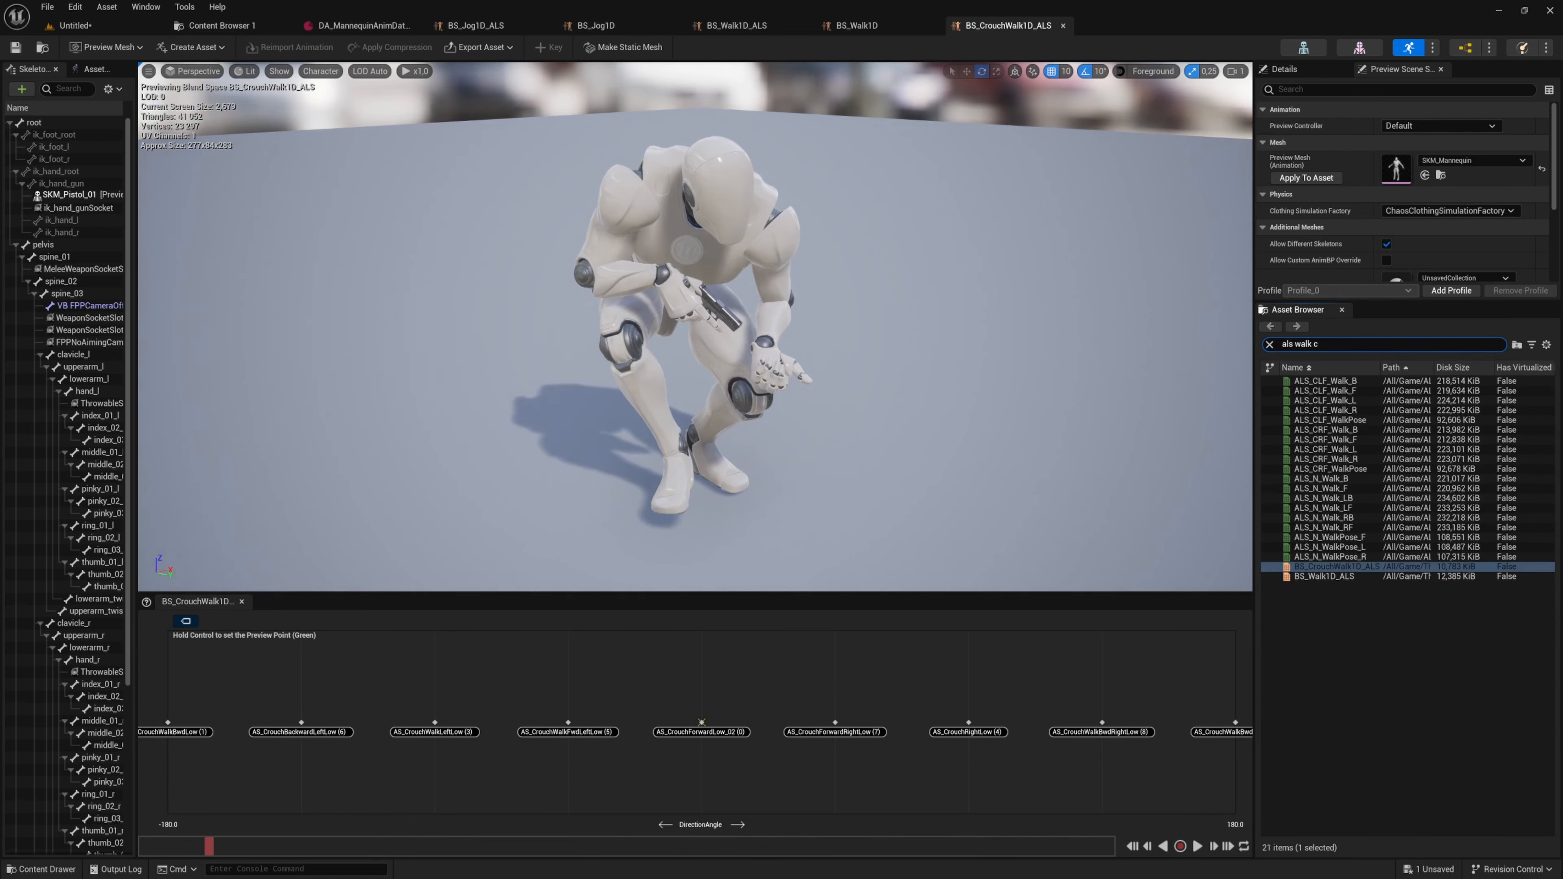
# - Filter the animation assets by "als walk clf" and replace the blend sample at DirectionAngle 0 with ALS_CLF_Walk_F
pyautogui.write('fl')
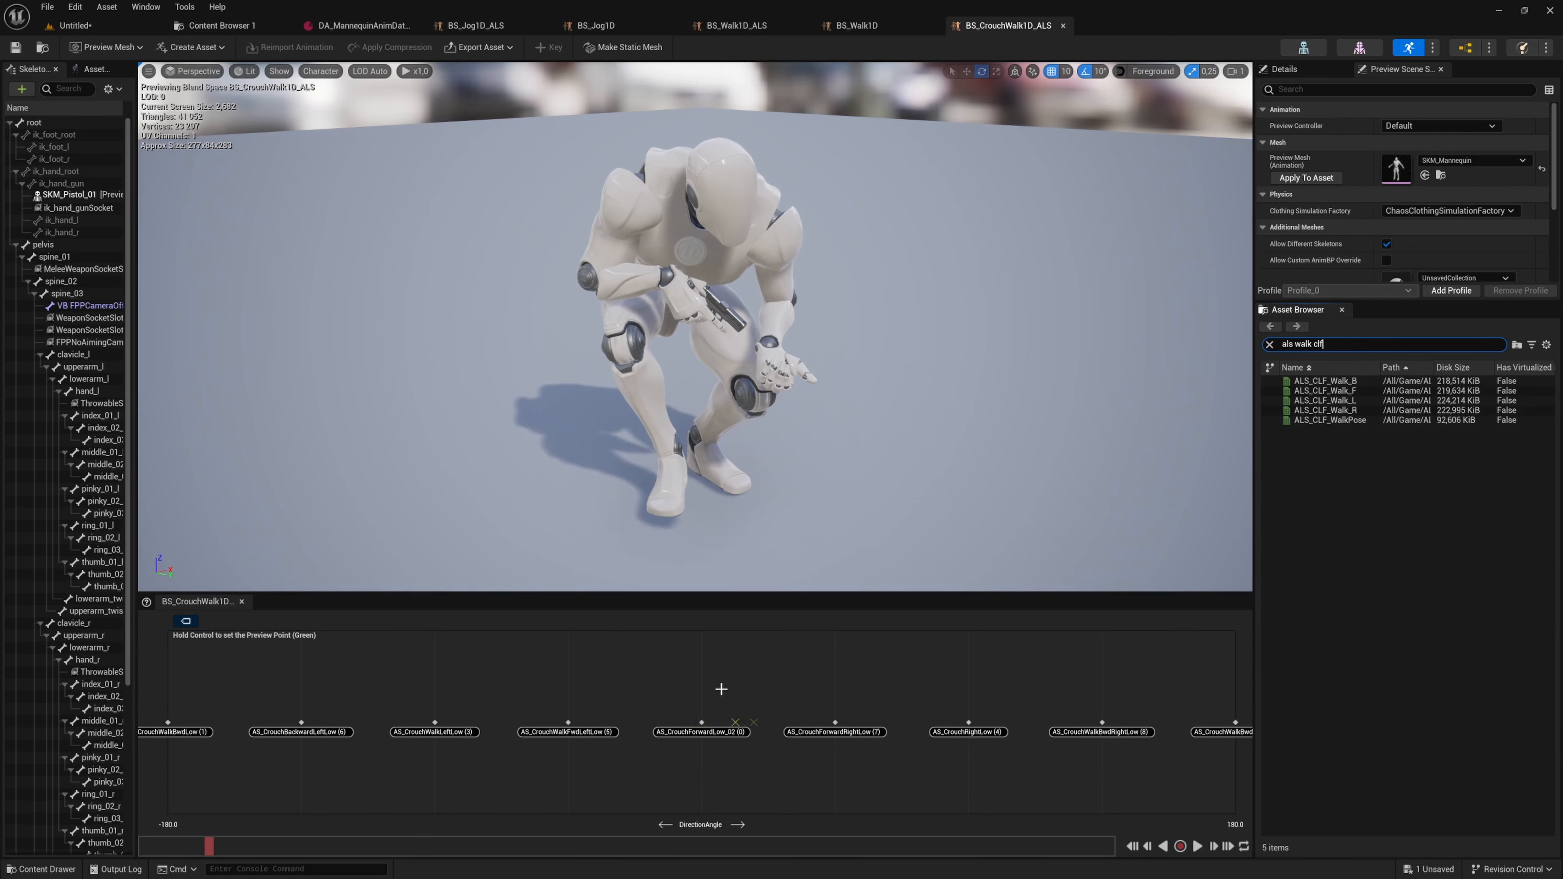
pyautogui.press('ctrl')
pyautogui.keyDown('alt'); pyautogui.moveTo(774, 578); pyautogui.dragTo(849, 548); pyautogui.keyUp('alt')
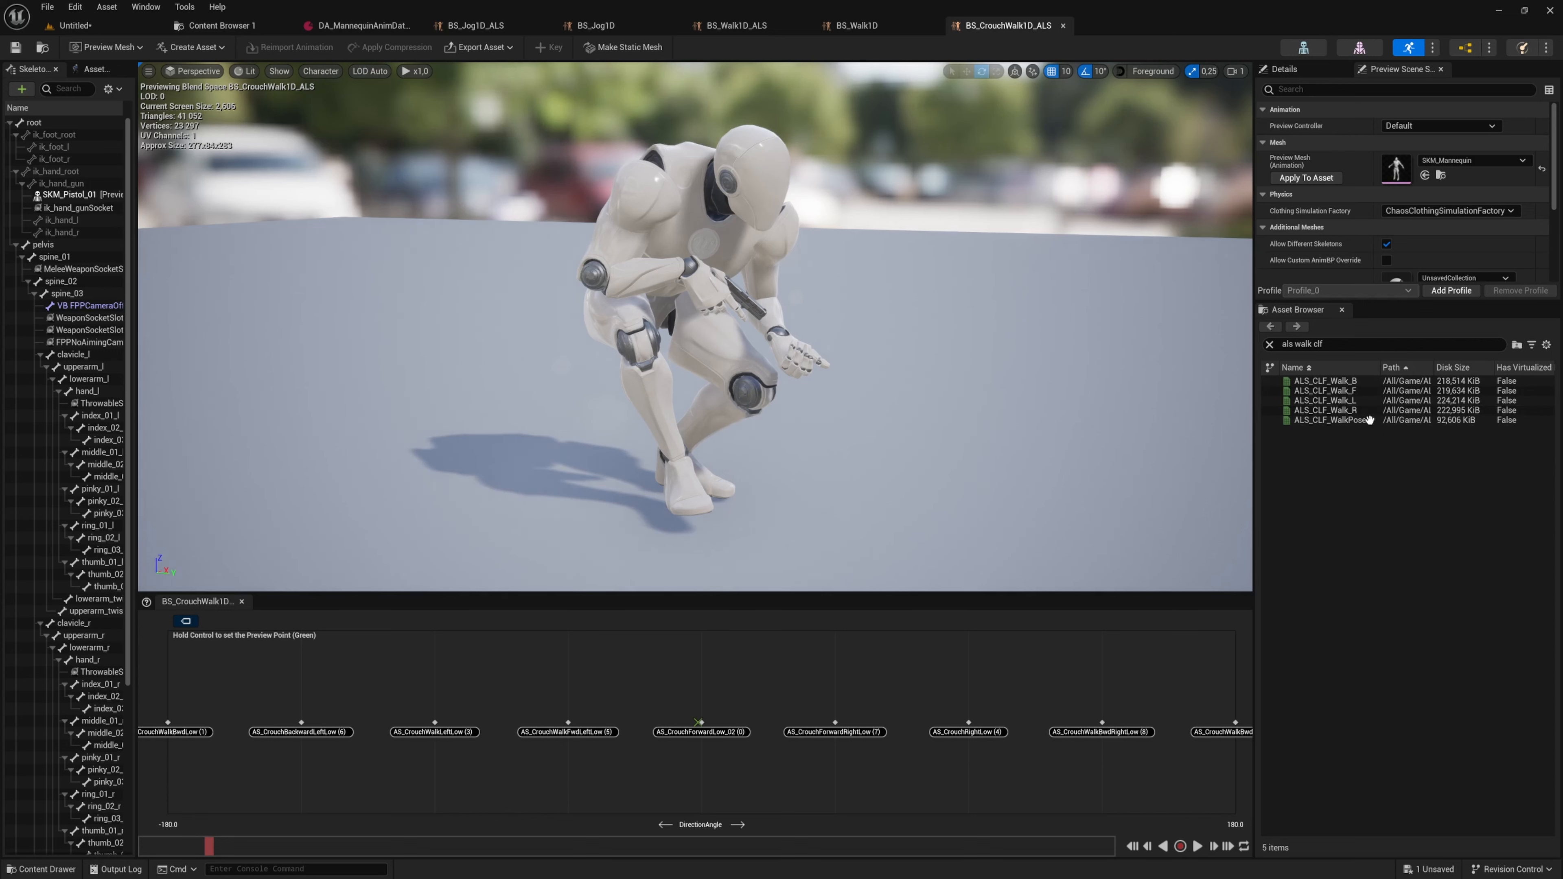
pyautogui.moveTo(1361, 387)
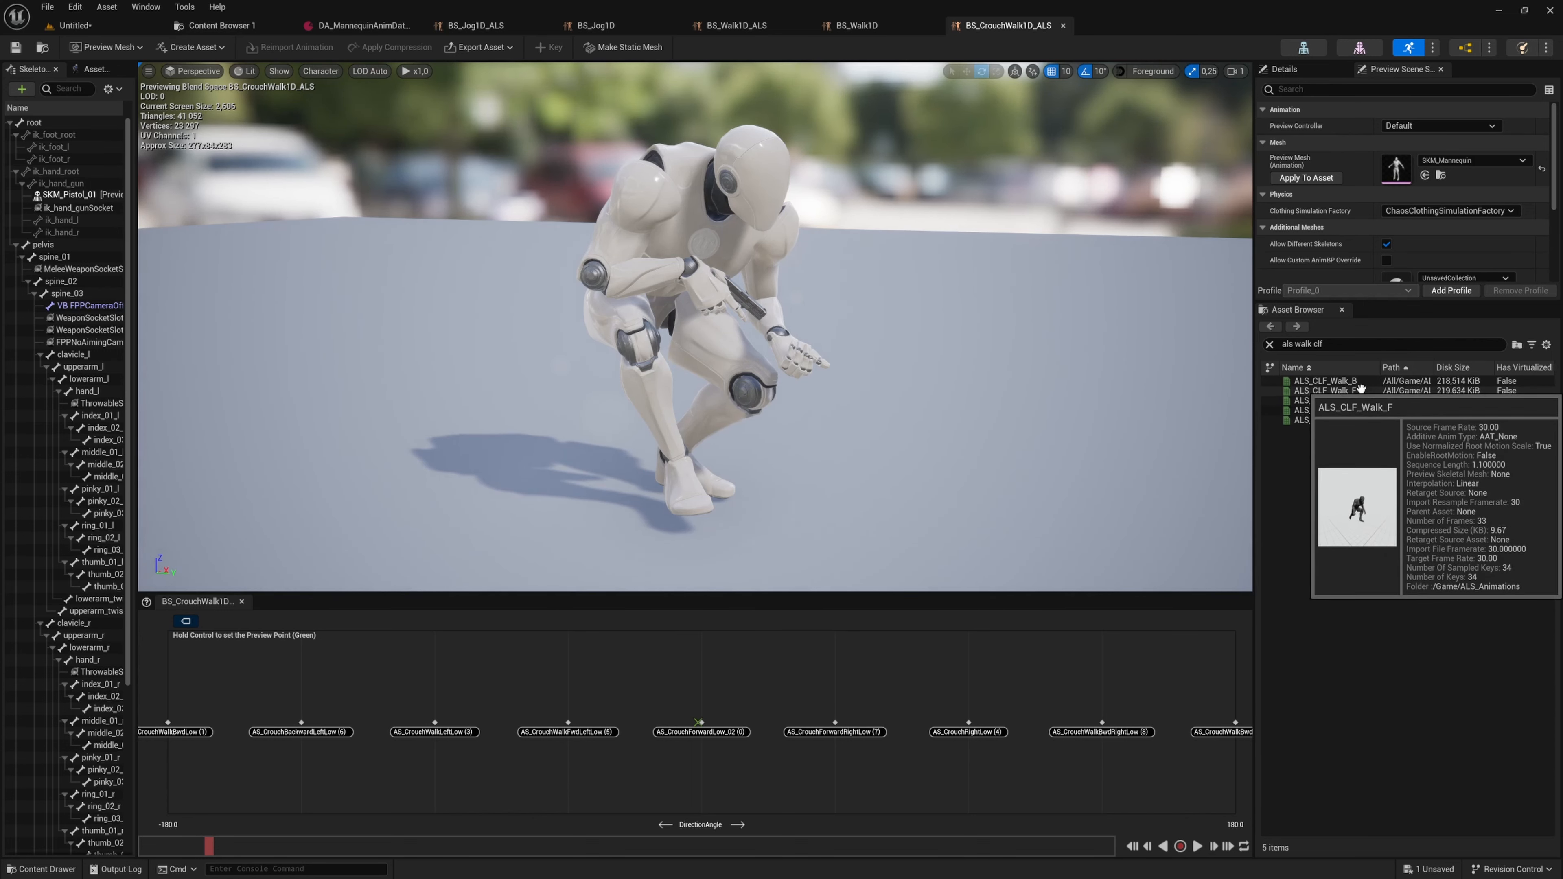
pyautogui.click(1364, 390)
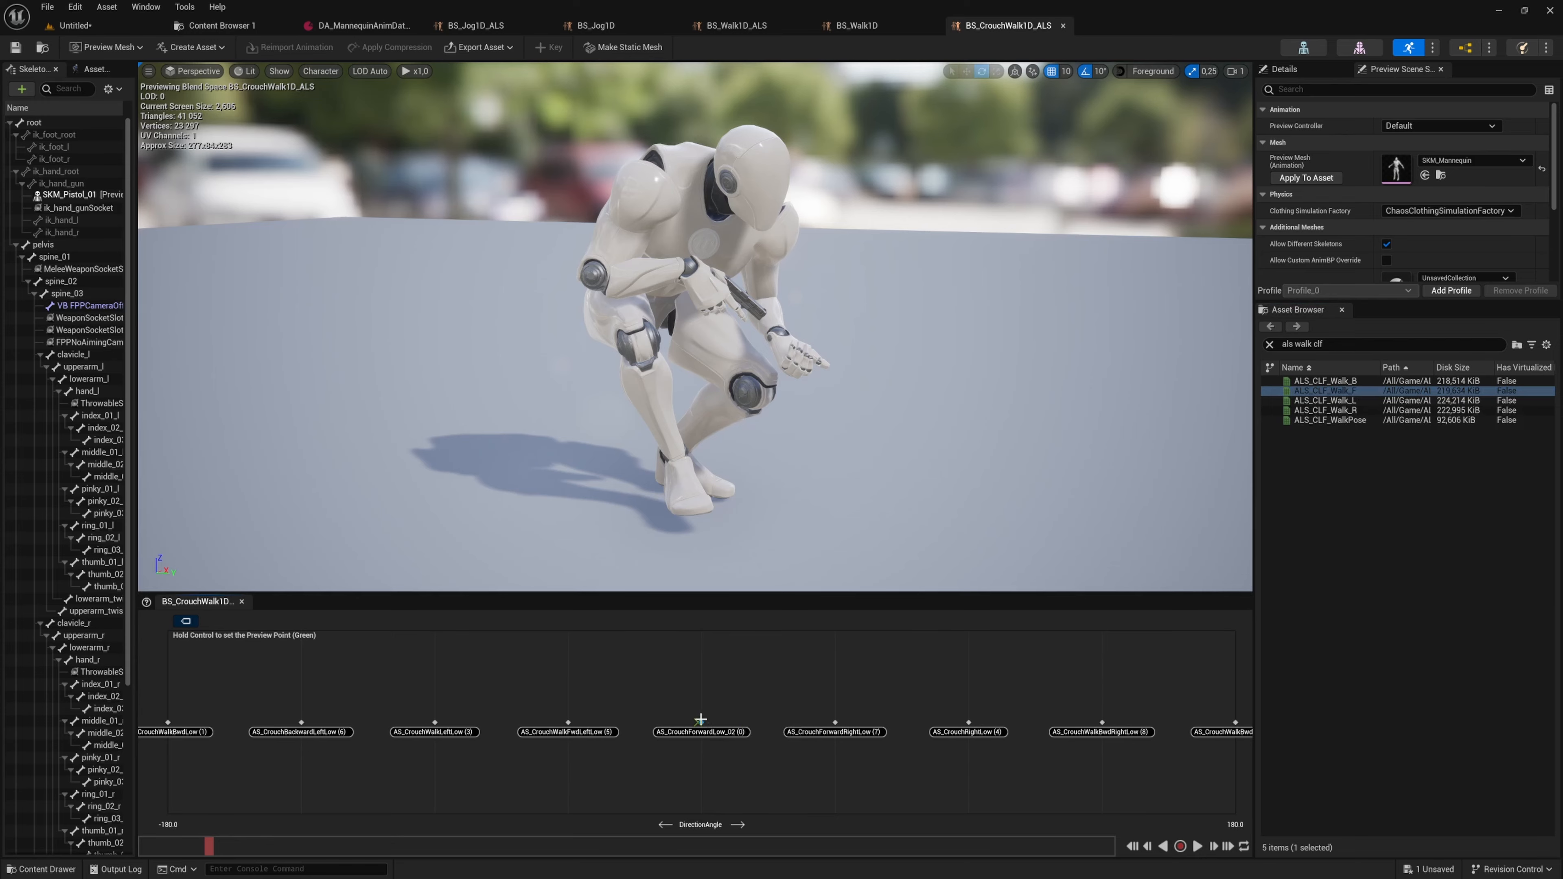
pyautogui.moveTo(700, 719); pyautogui.dragTo(700, 721)
pyautogui.click(871, 826)
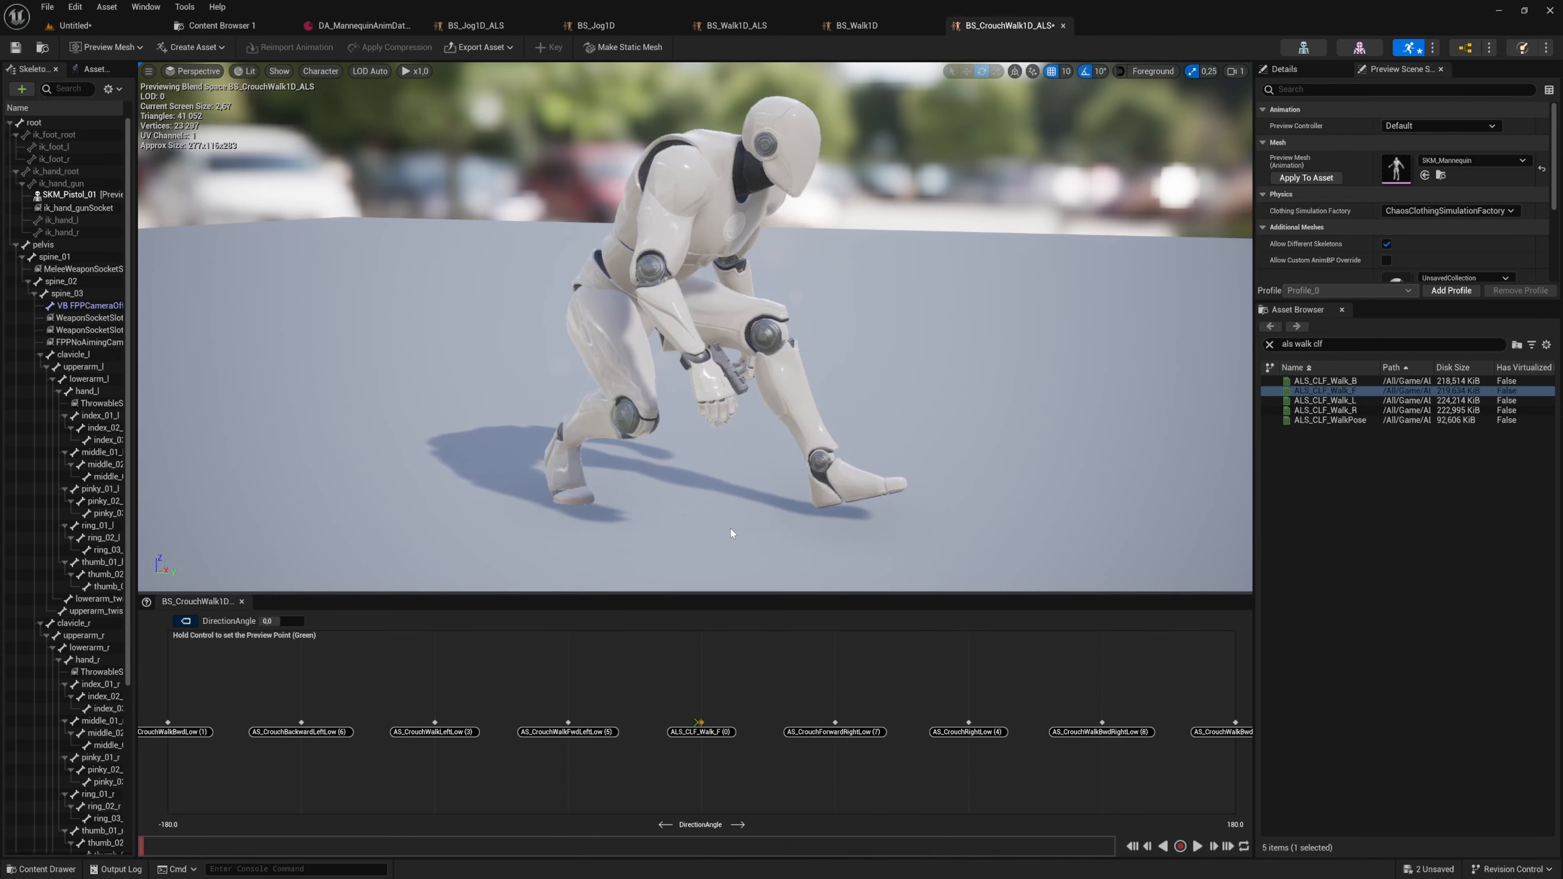
pyautogui.keyDown('alt'); pyautogui.moveTo(732, 533); pyautogui.dragTo(879, 485); pyautogui.keyUp('alt')
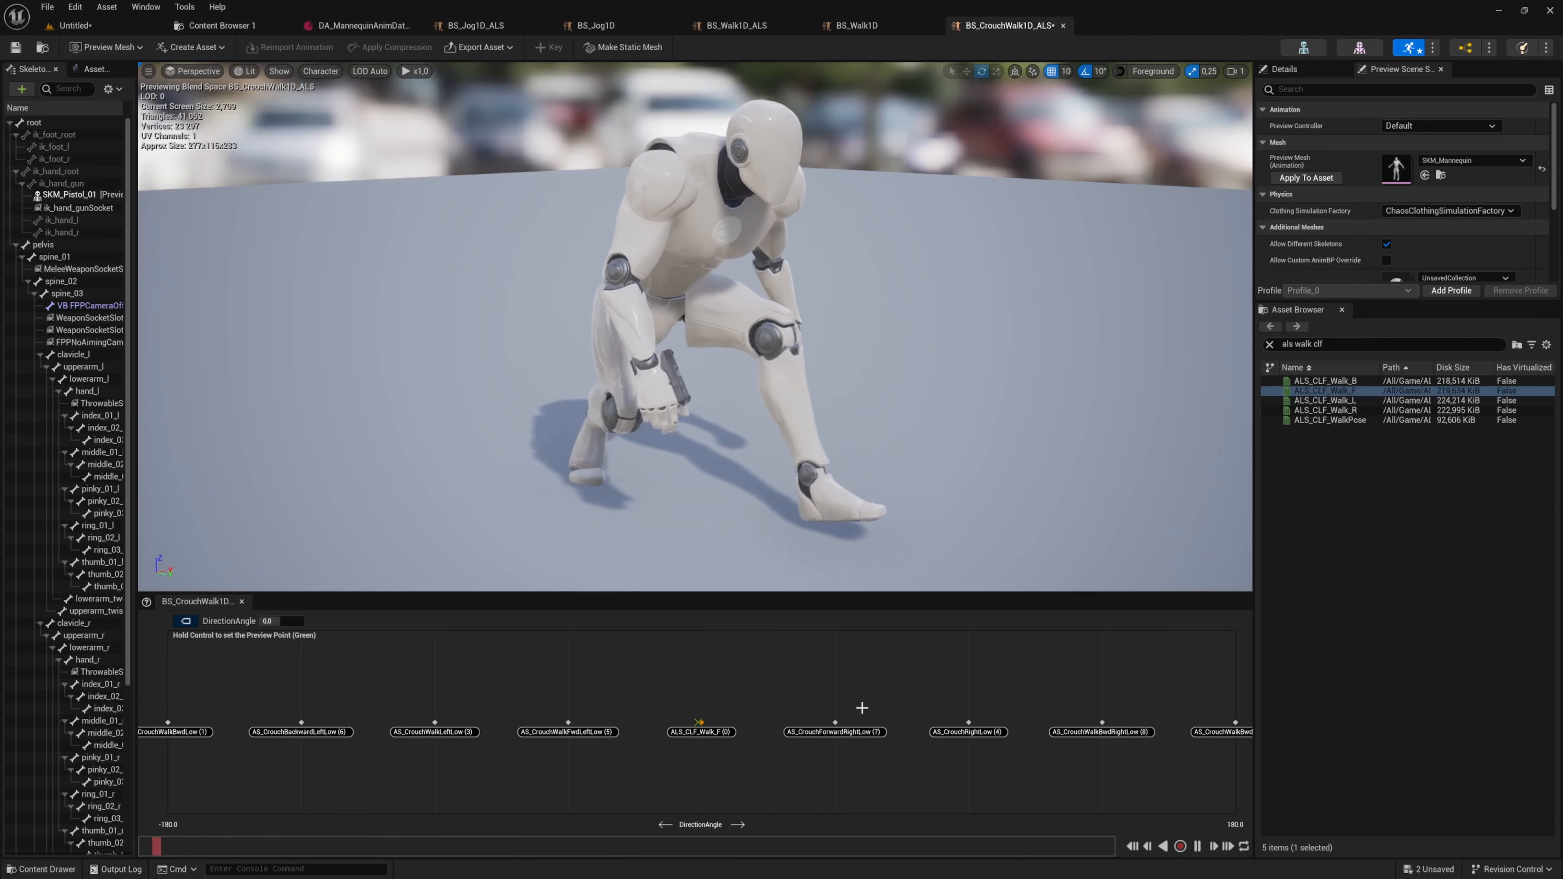
# - Delete the AS_CrouchForwardRightLow sample and set the sample at DirectionAngle 90 to ALS_CLF_Walk_R
pyautogui.rightClick(835, 724)
pyautogui.click(948, 778)
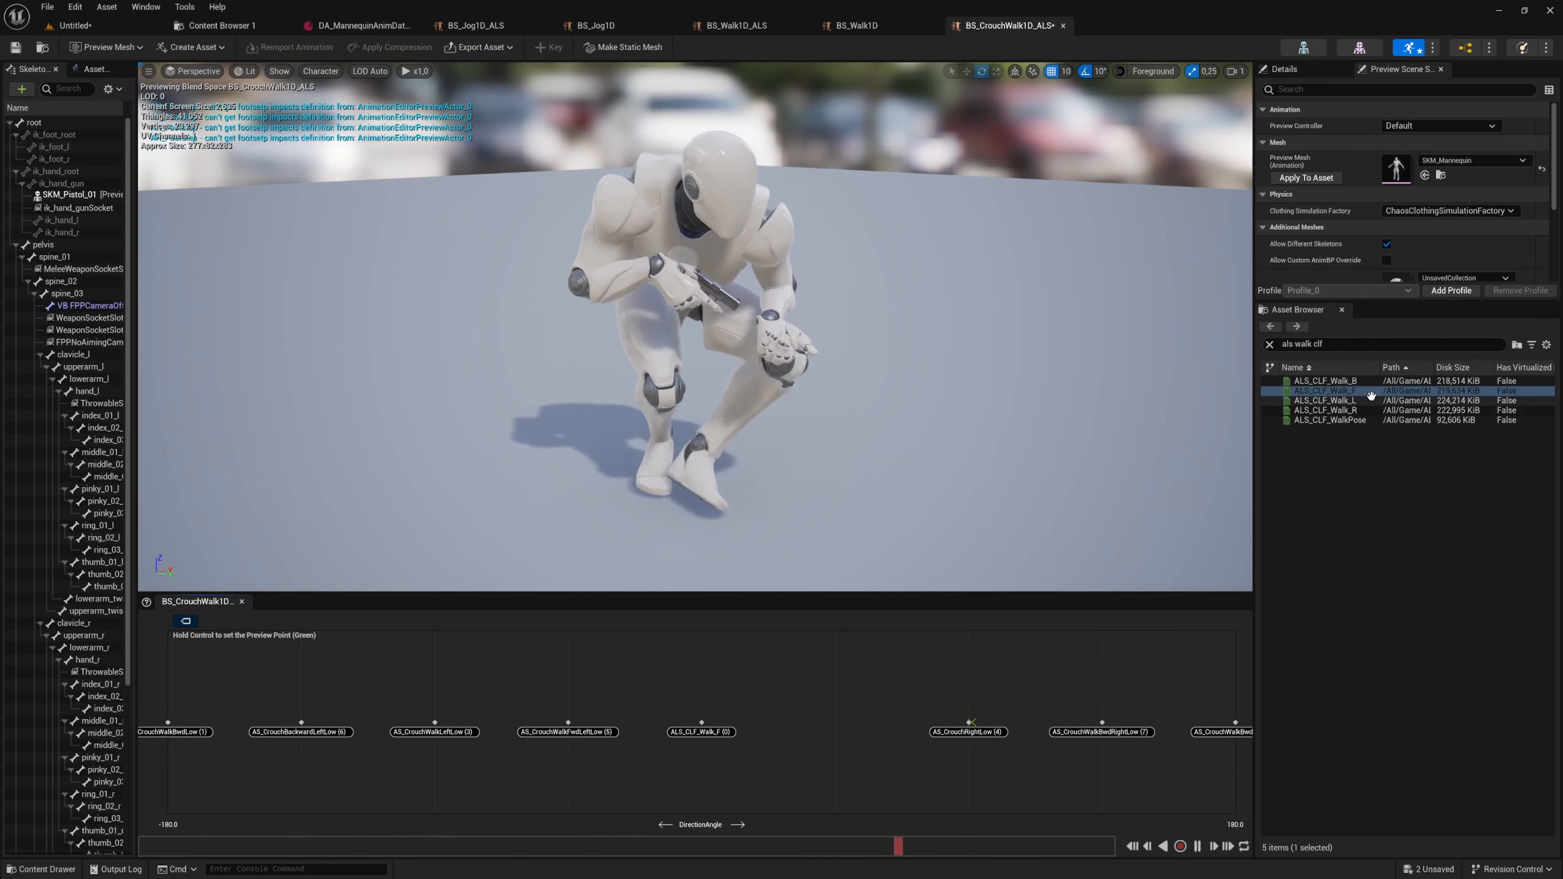
pyautogui.click(1365, 410)
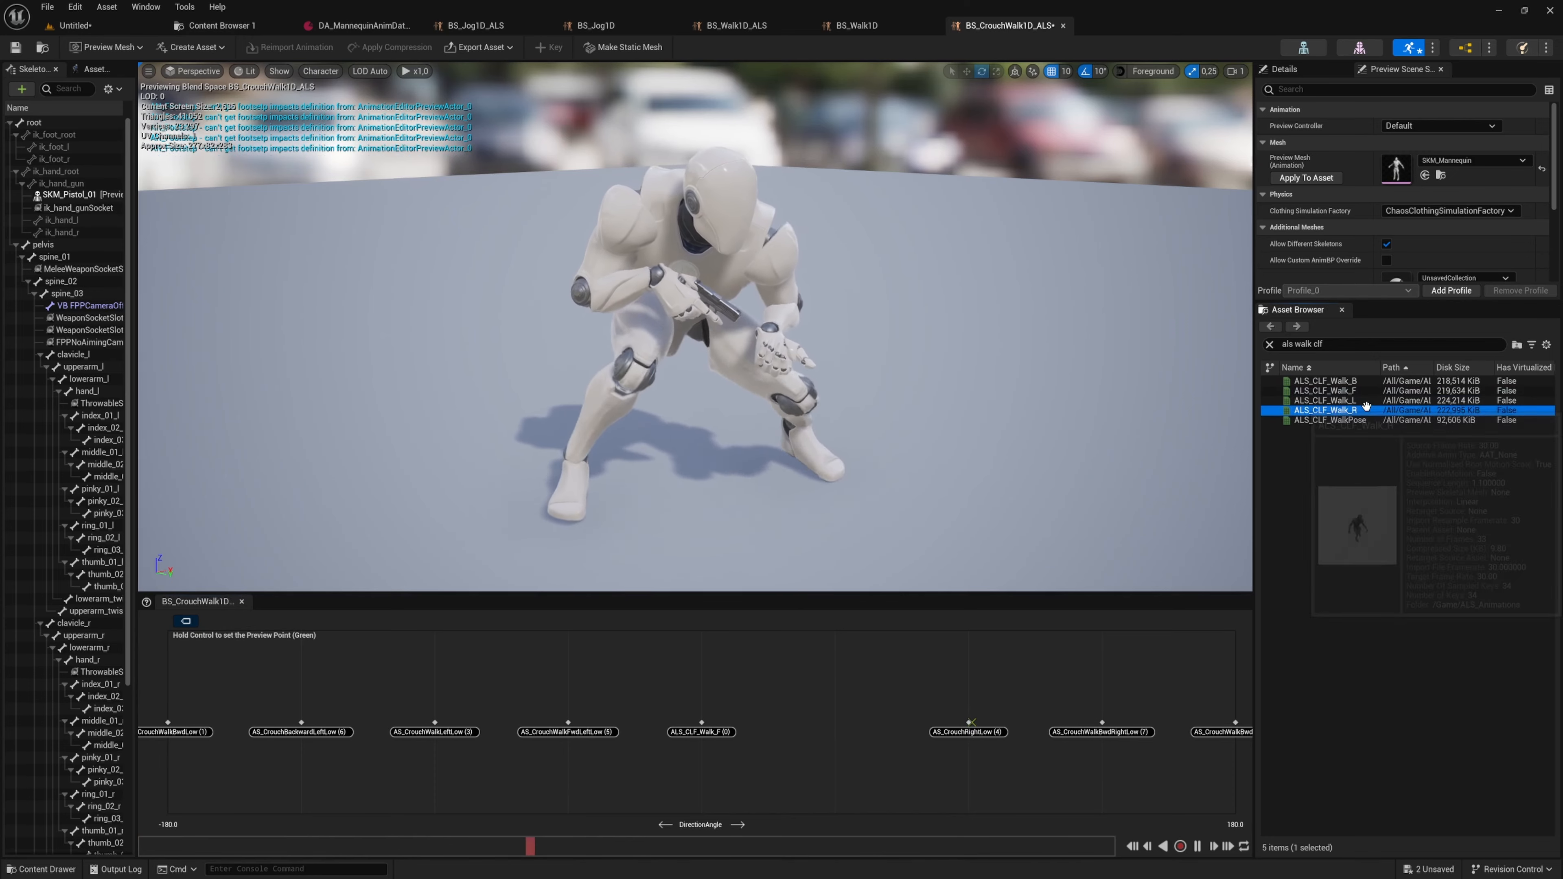
pyautogui.rightClick(968, 723)
pyautogui.click(1142, 829)
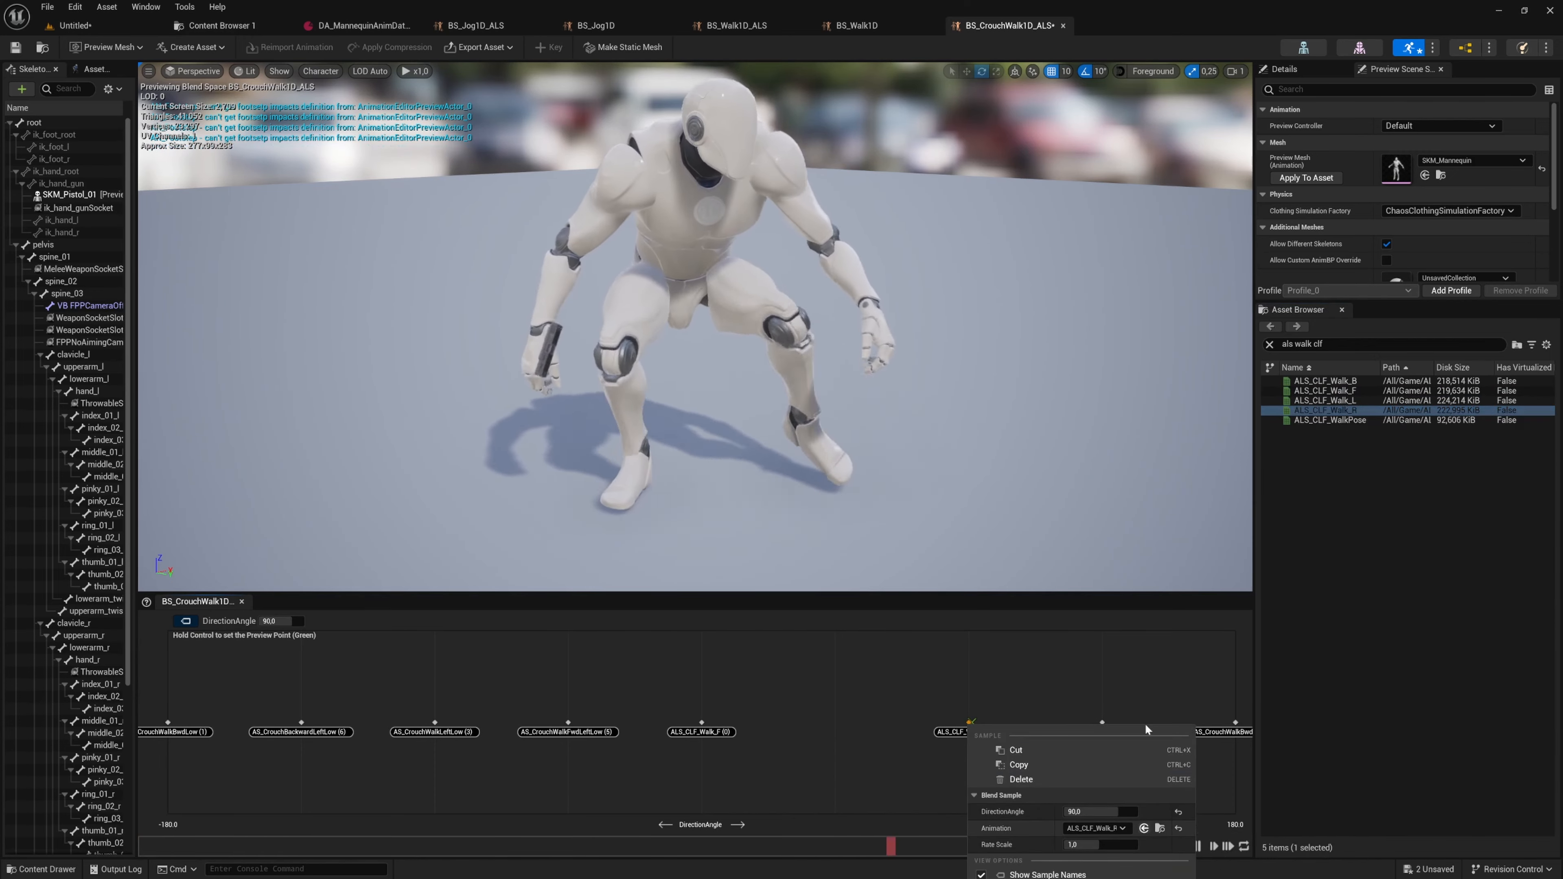
pyautogui.click(1373, 399)
pyautogui.click(1378, 409)
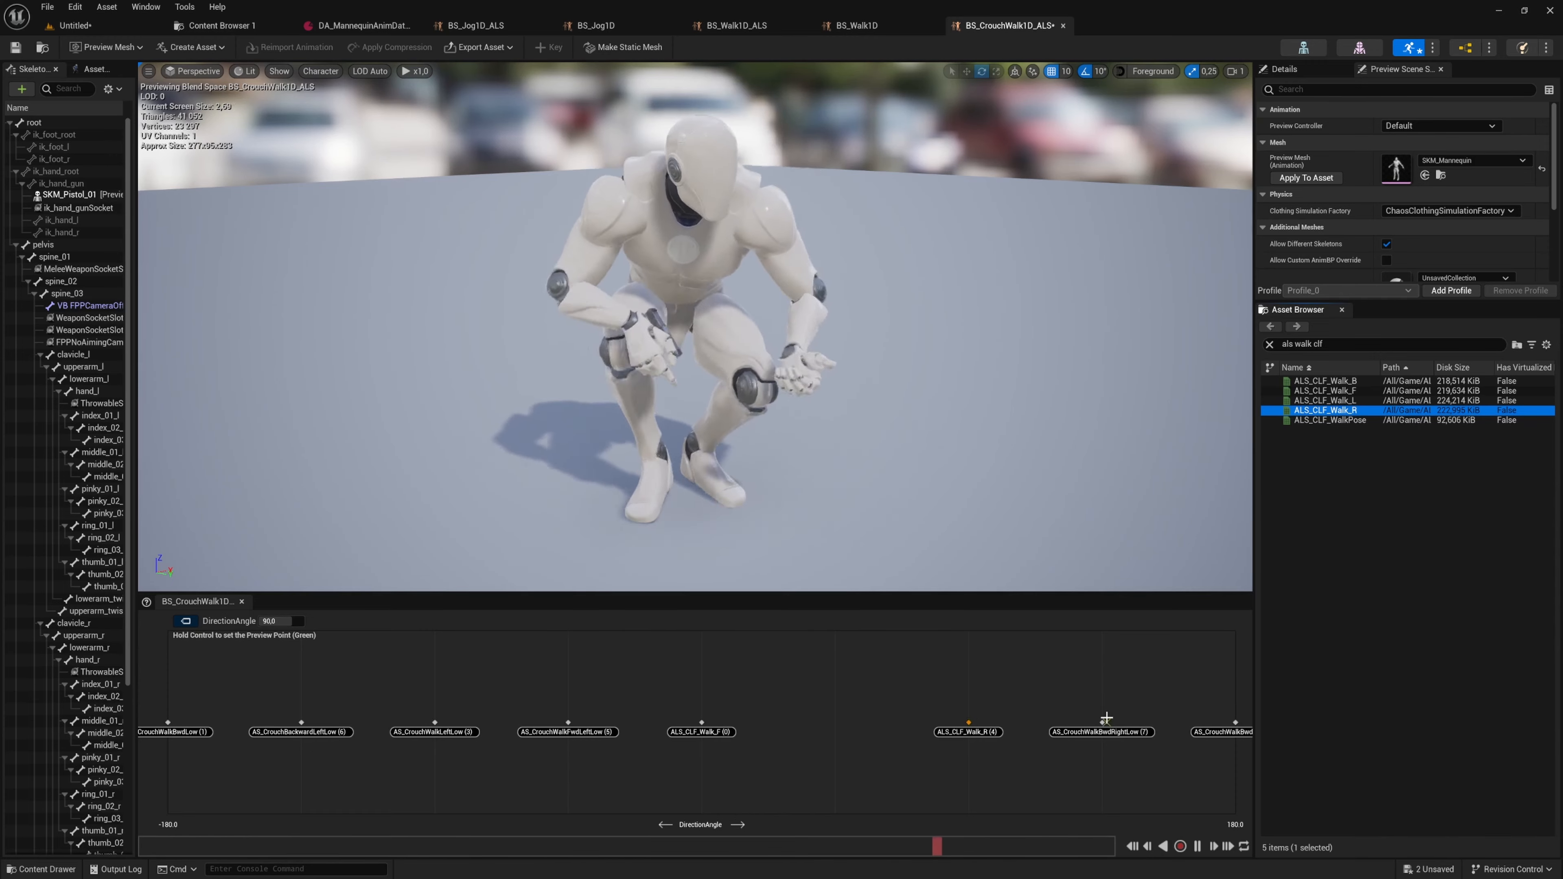
# - Delete the AS_CrouchWalkBwdRightLow sample at DirectionAngle 135 from the crouch walk blend space
pyautogui.moveTo(1098, 723)
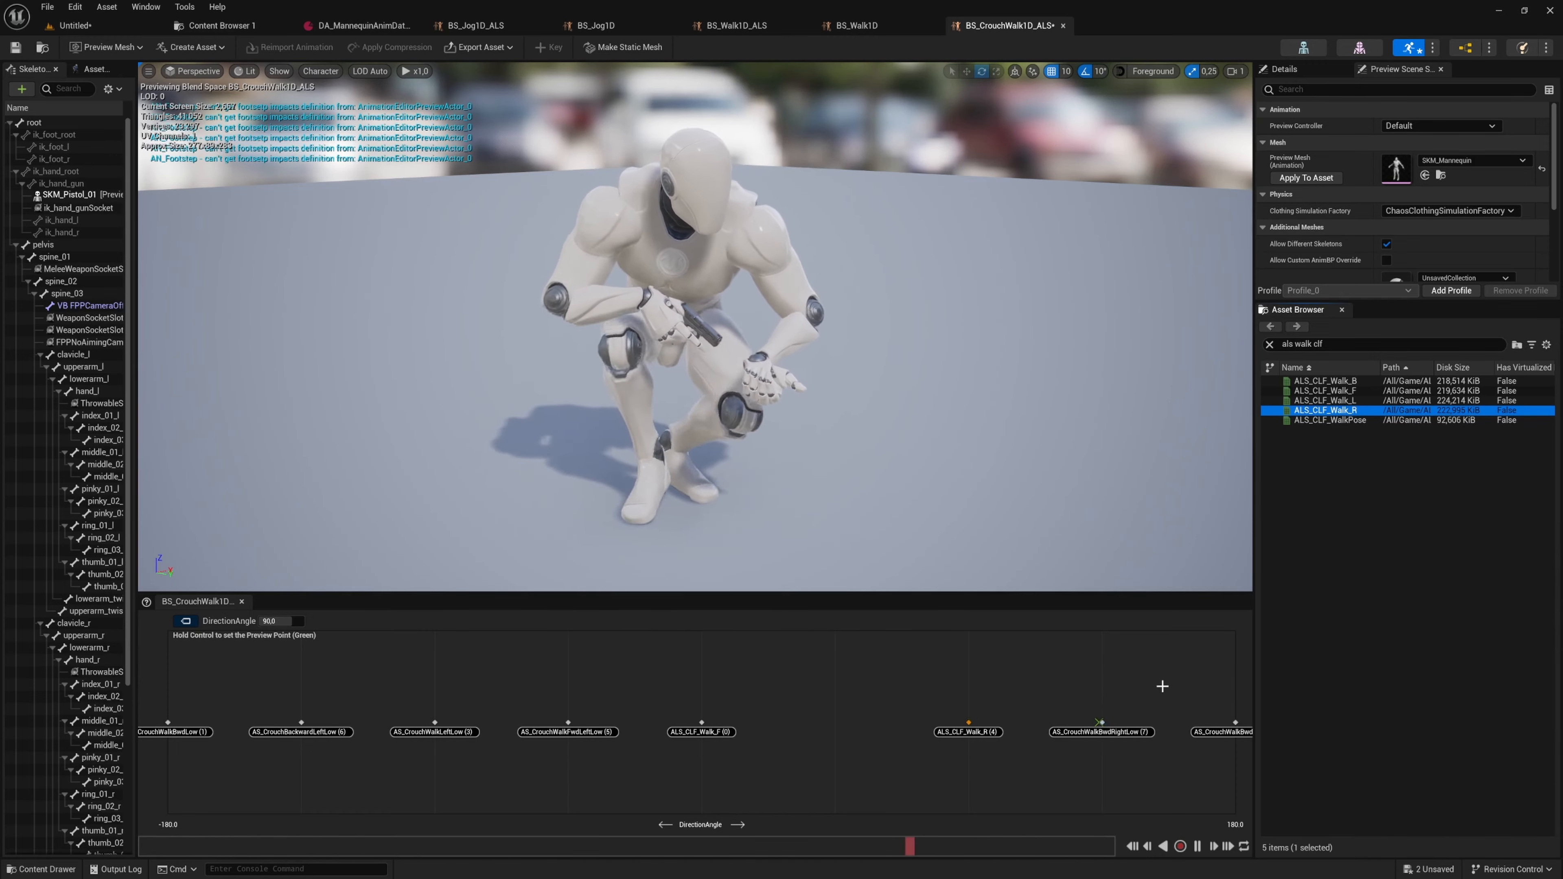
pyautogui.rightClick(1098, 721)
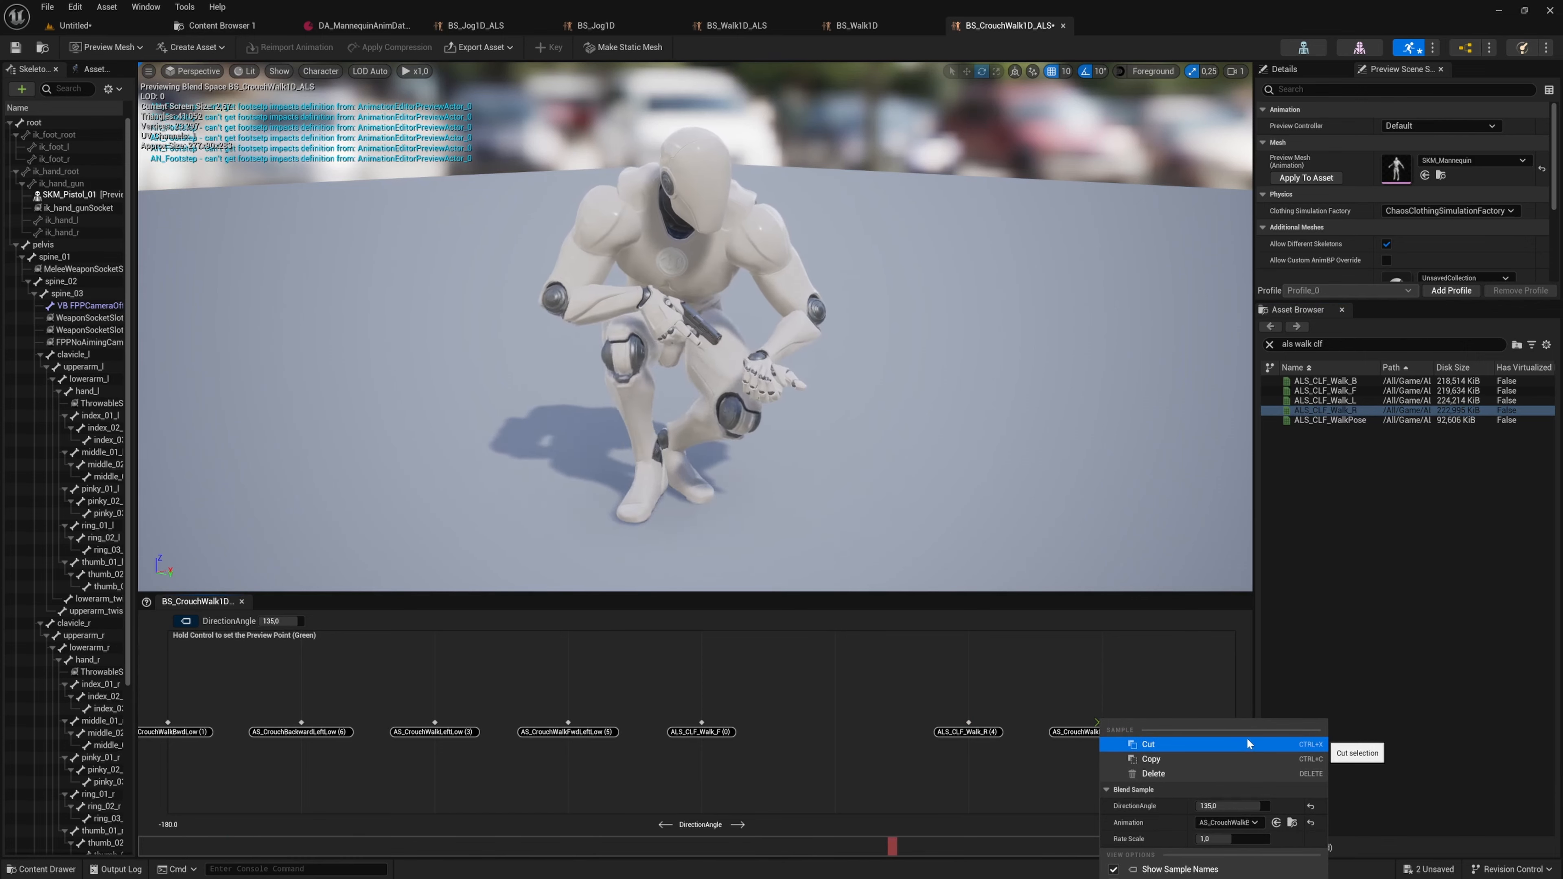
pyautogui.click(1217, 764)
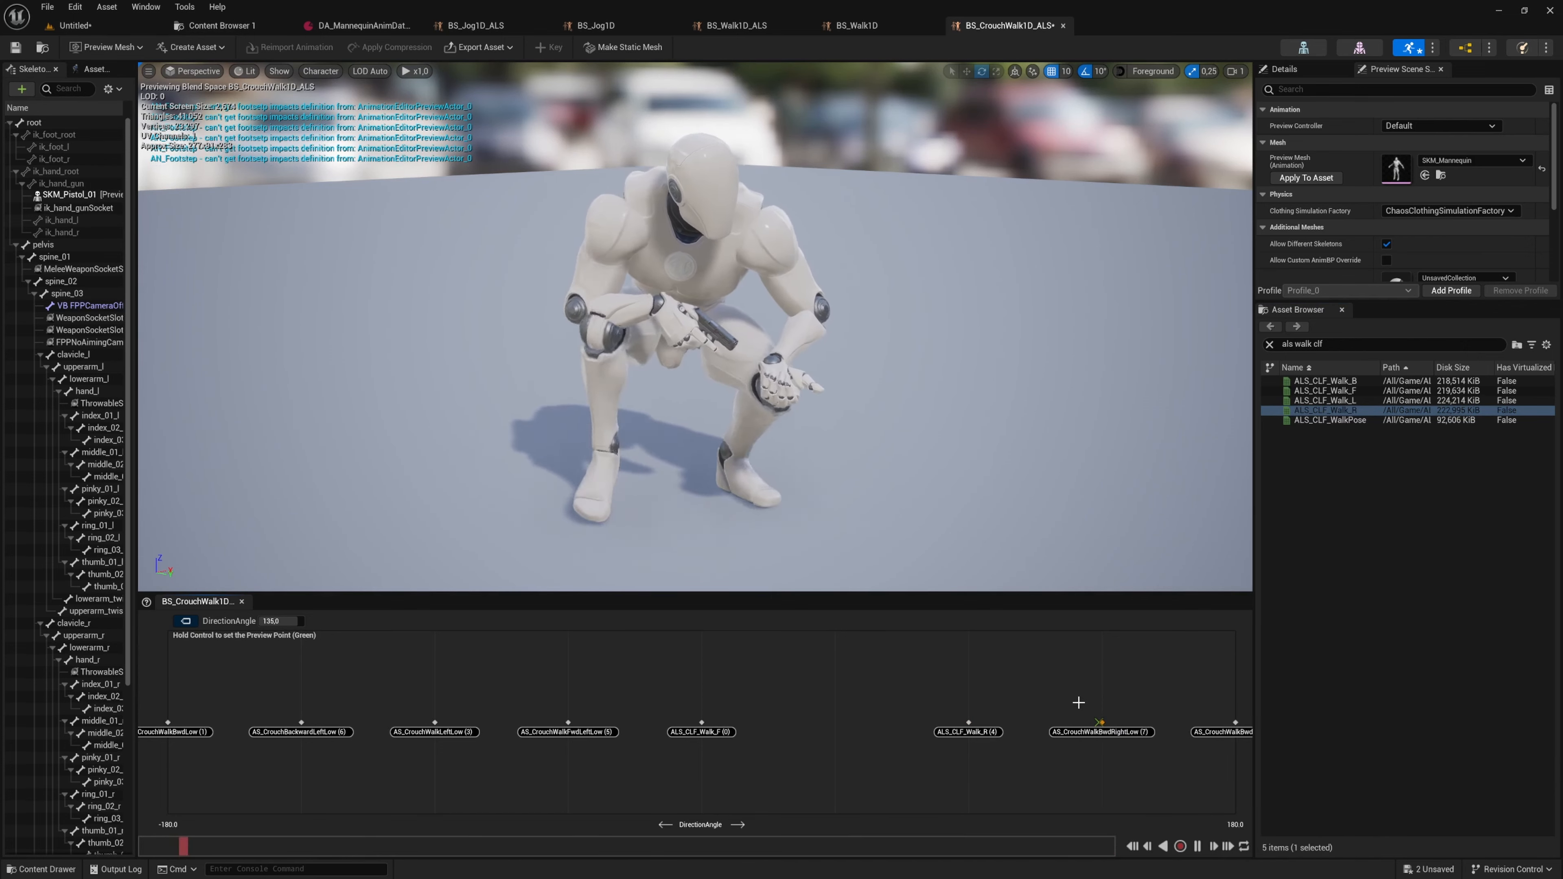
pyautogui.rightClick(1101, 717)
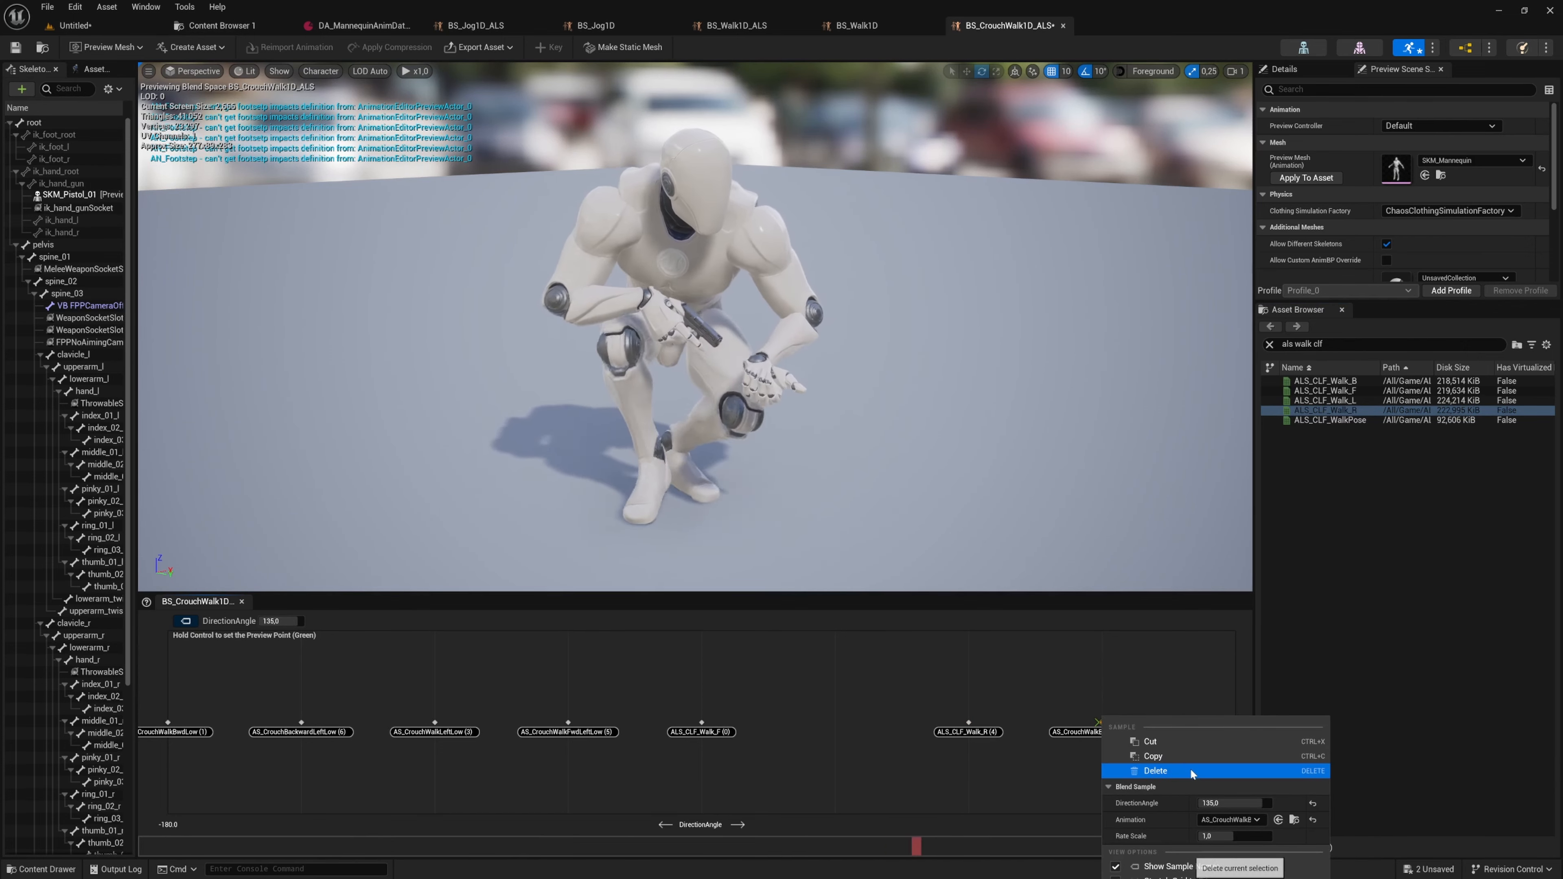
pyautogui.click(1210, 764)
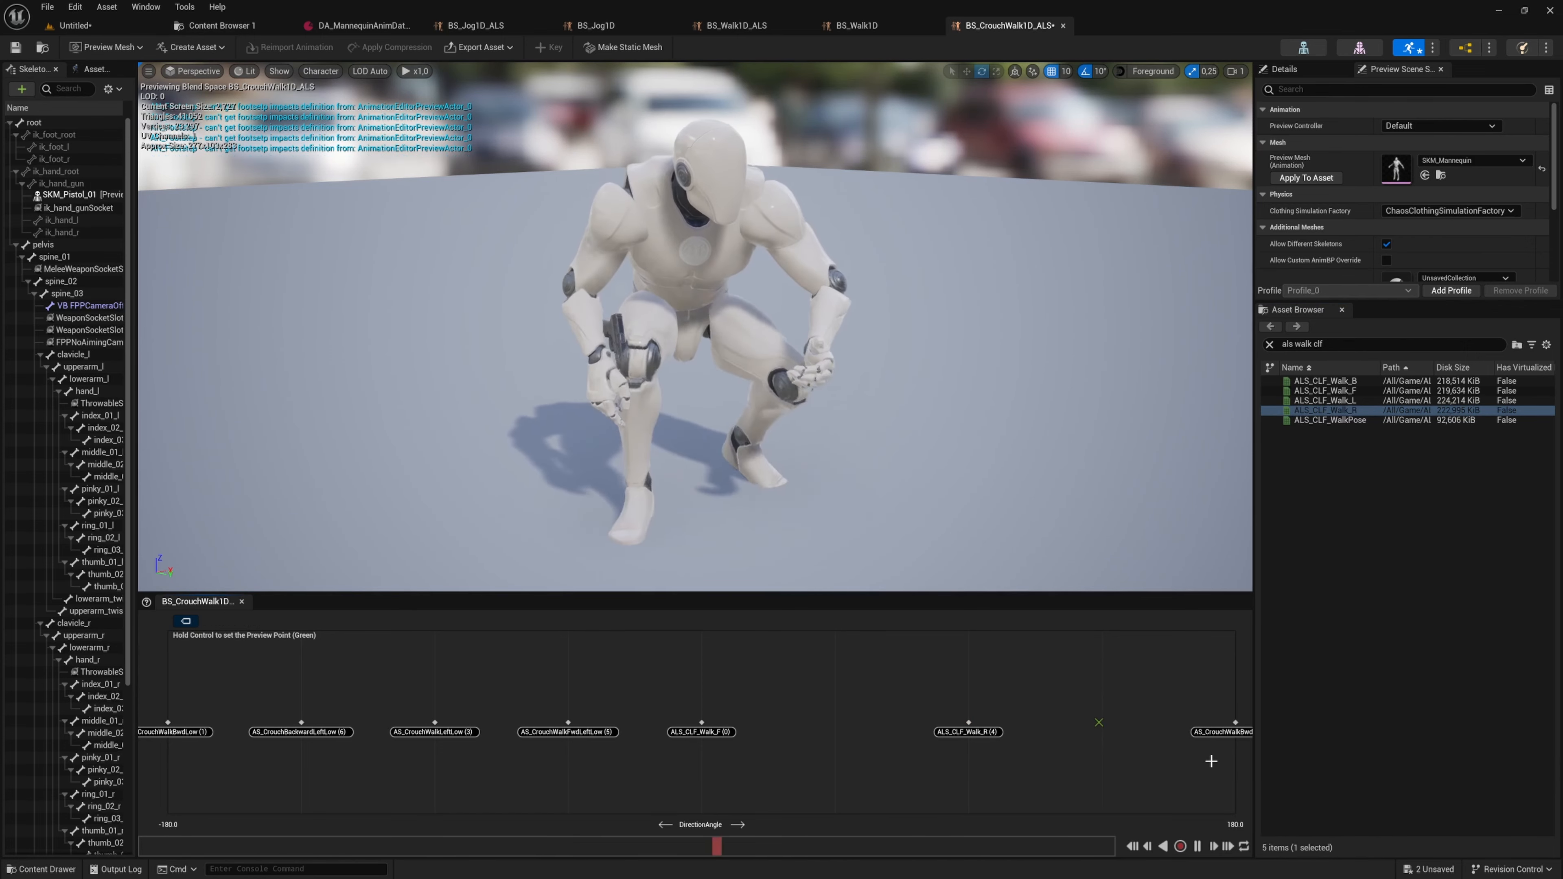
# - Set the animation of the sample at DirectionAngle 180 to ALS_CLF_Walk_B
pyautogui.click(1384, 381)
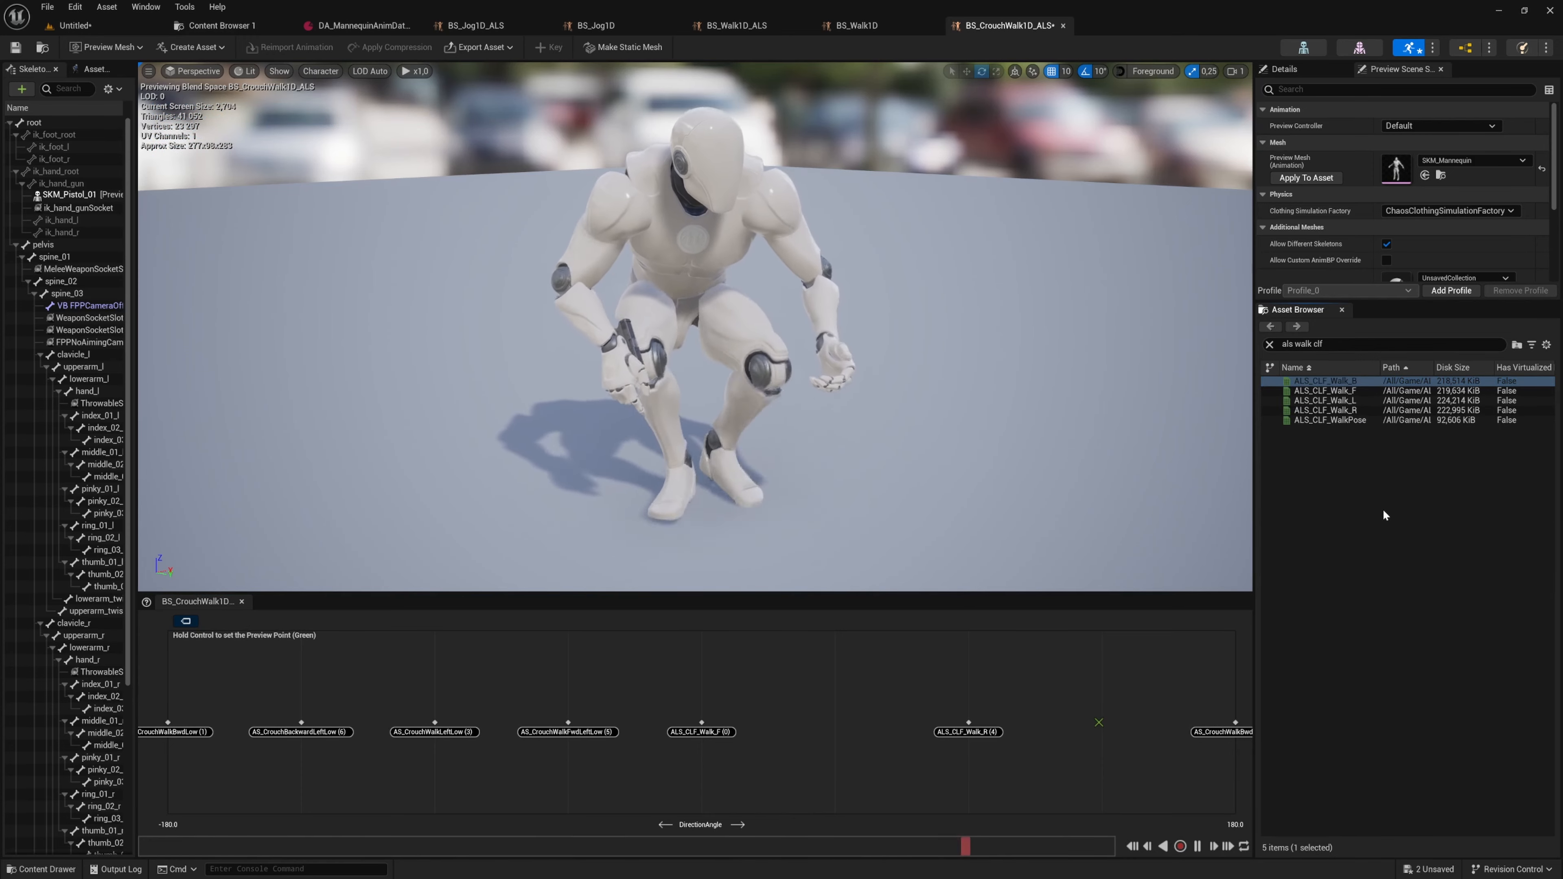
pyautogui.rightClick(1232, 726)
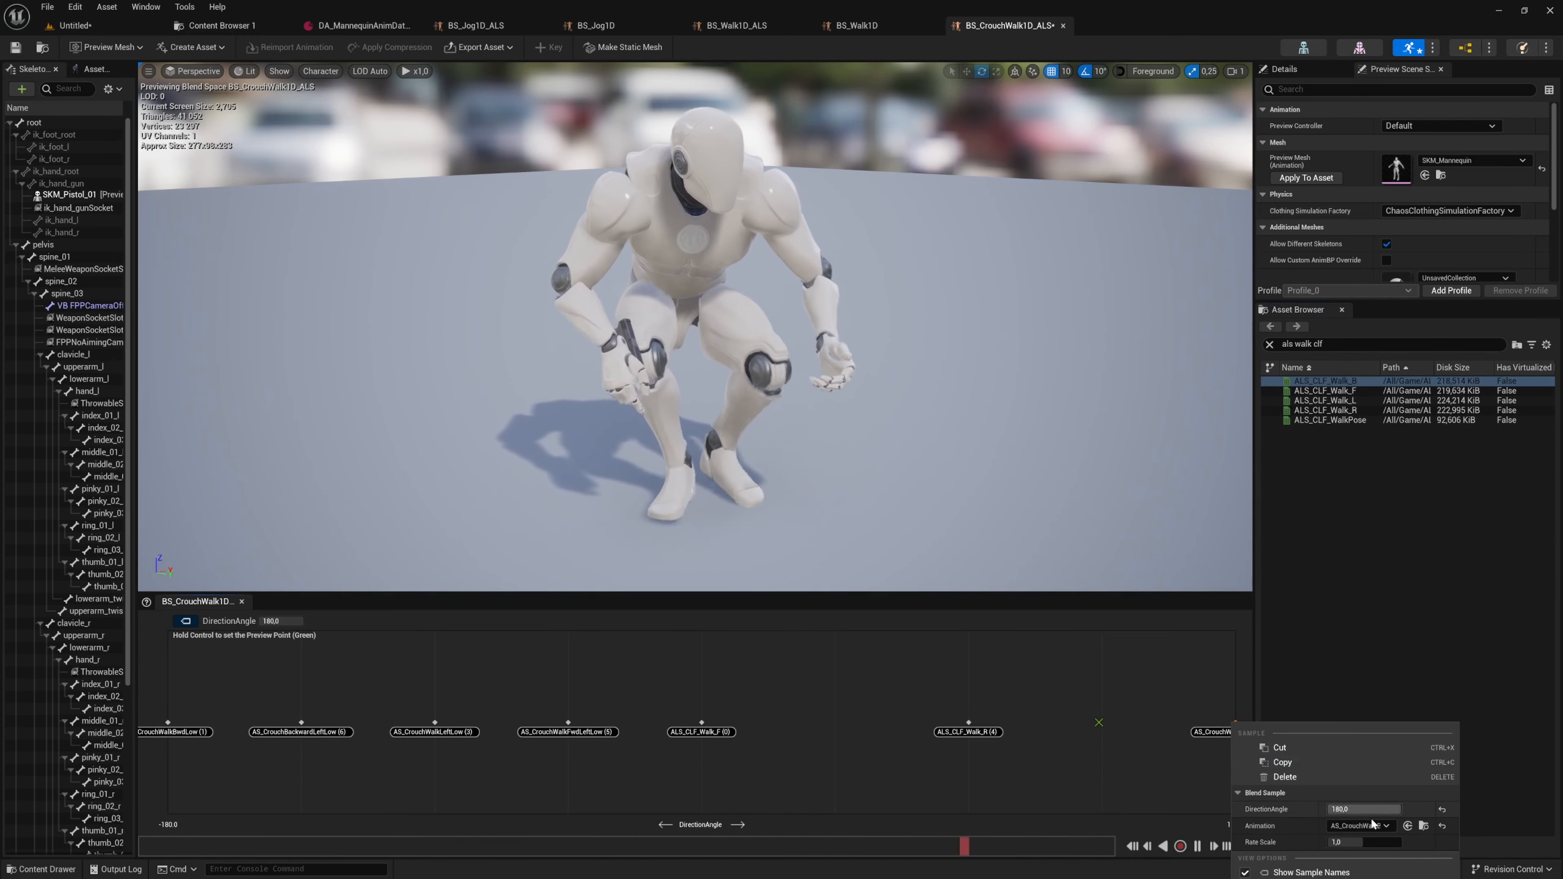
pyautogui.click(1407, 826)
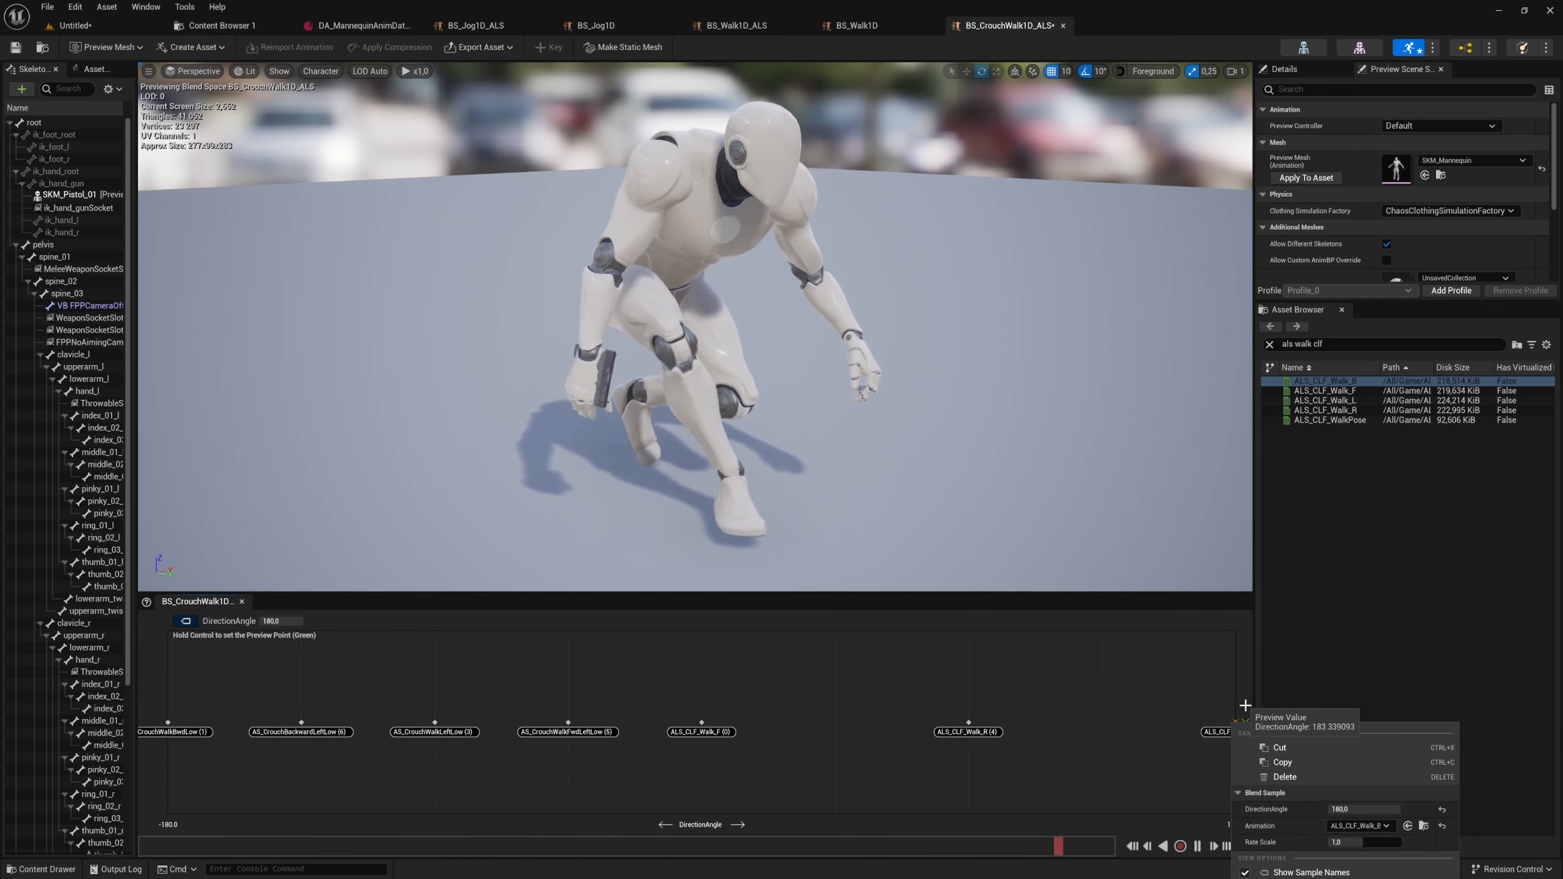
pyautogui.rightClick(564, 716)
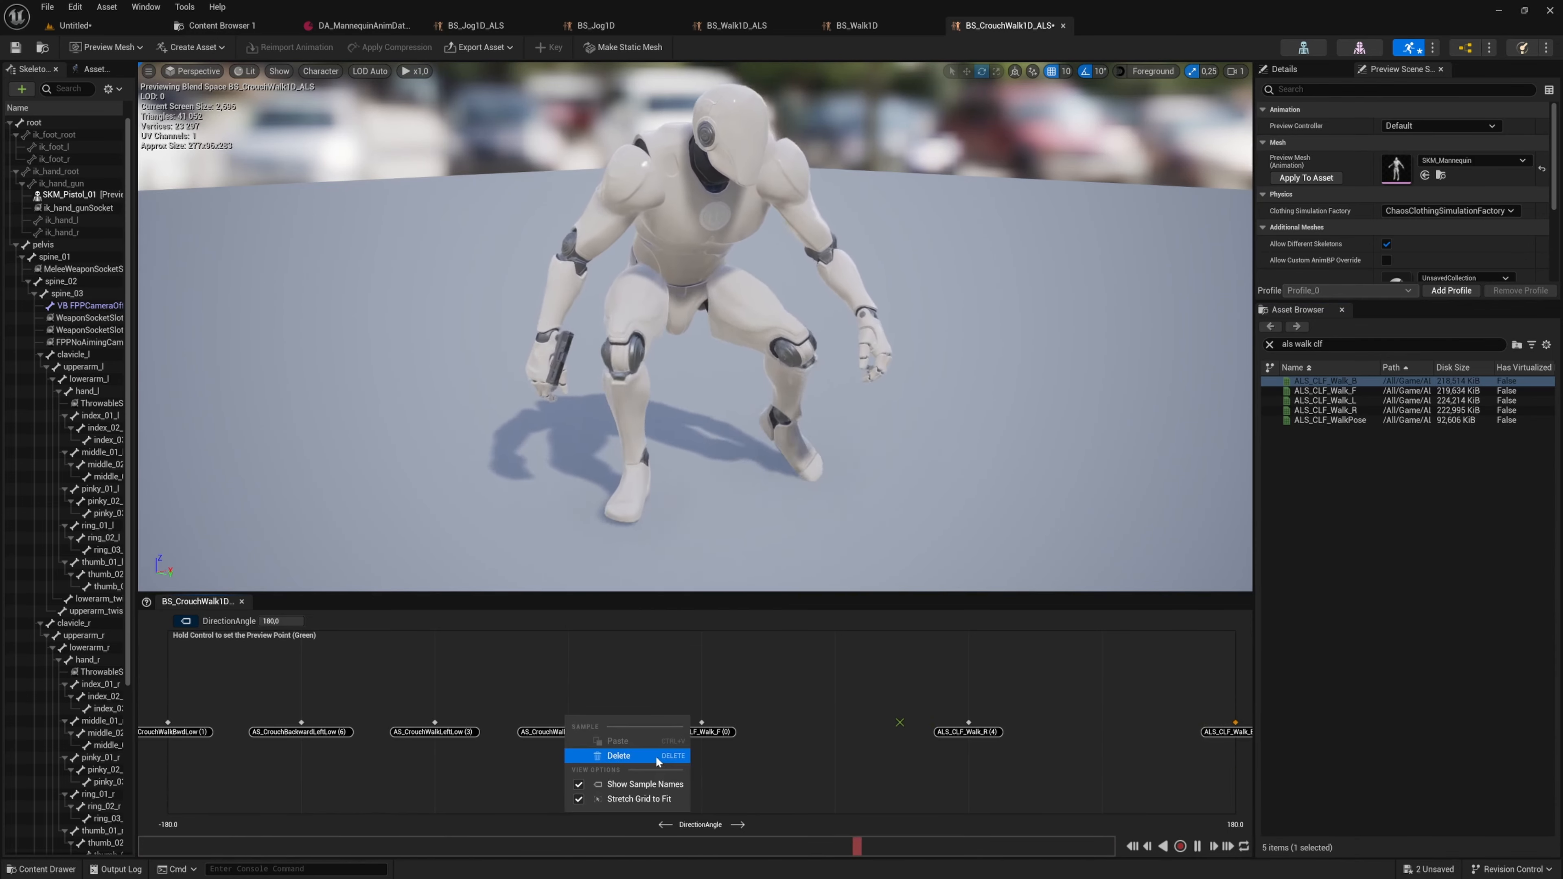
pyautogui.click(656, 756)
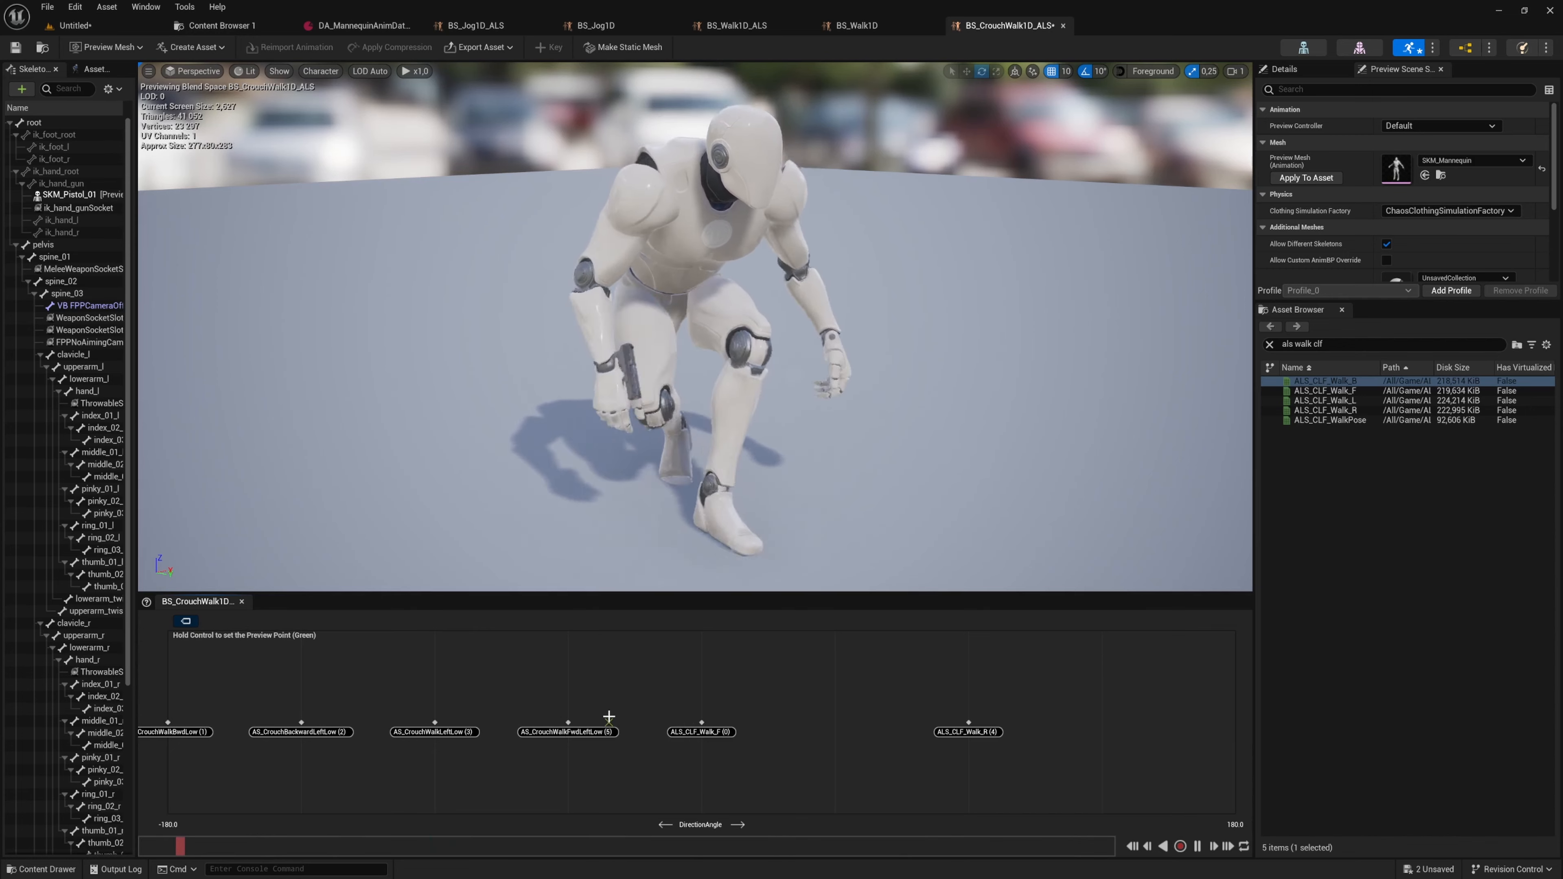
pyautogui.hotkey('ctrl', 'z')
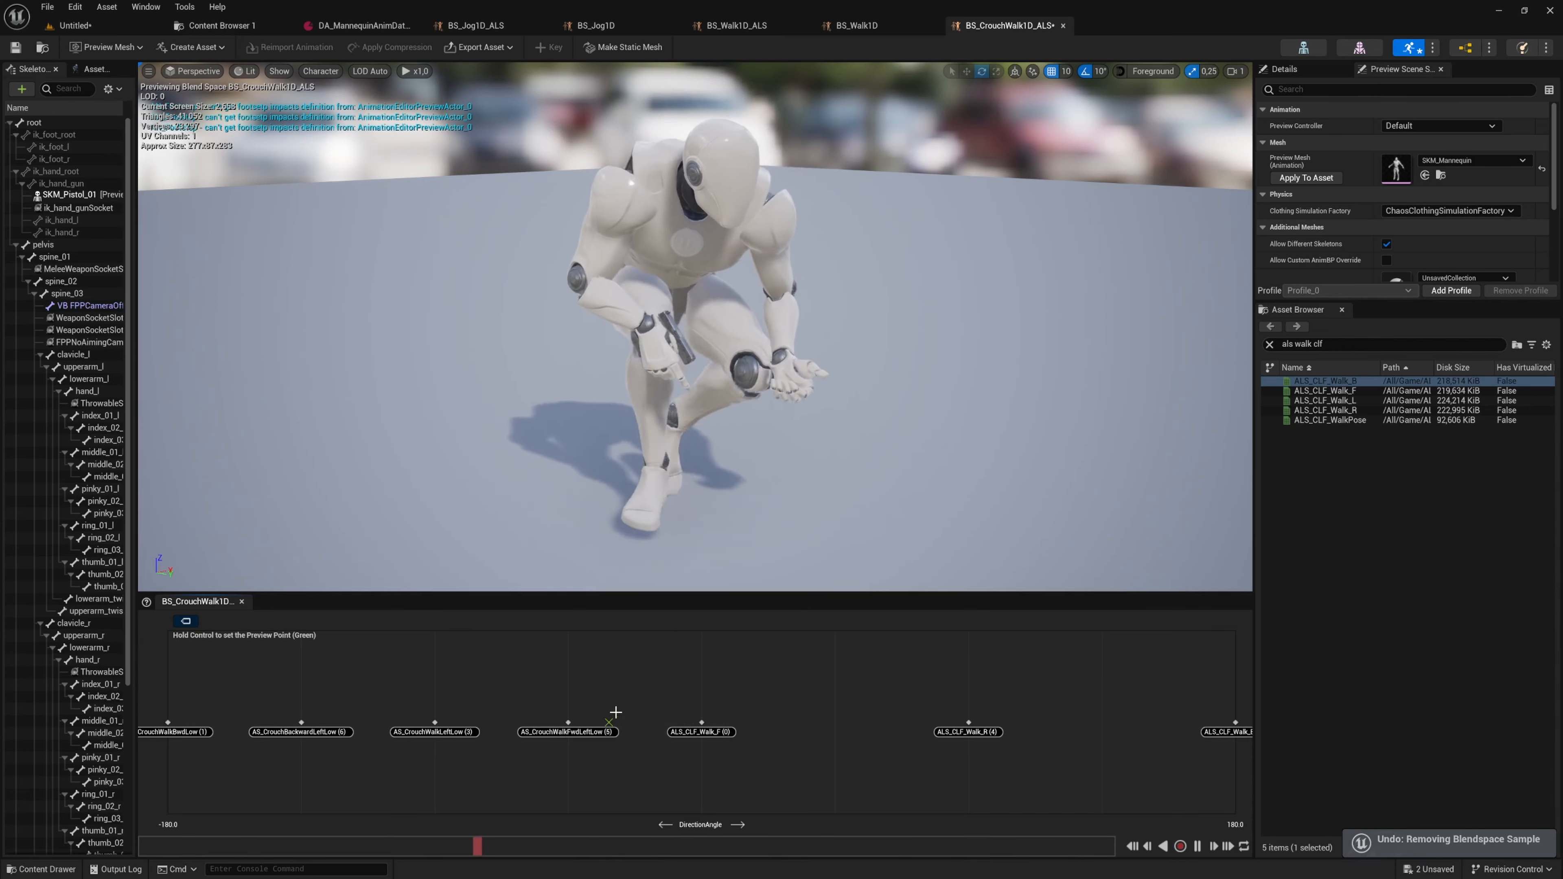
# - Delete the AS_CrouchWalkFwdLeftLow sample at DirectionAngle -45
pyautogui.rightClick(568, 722)
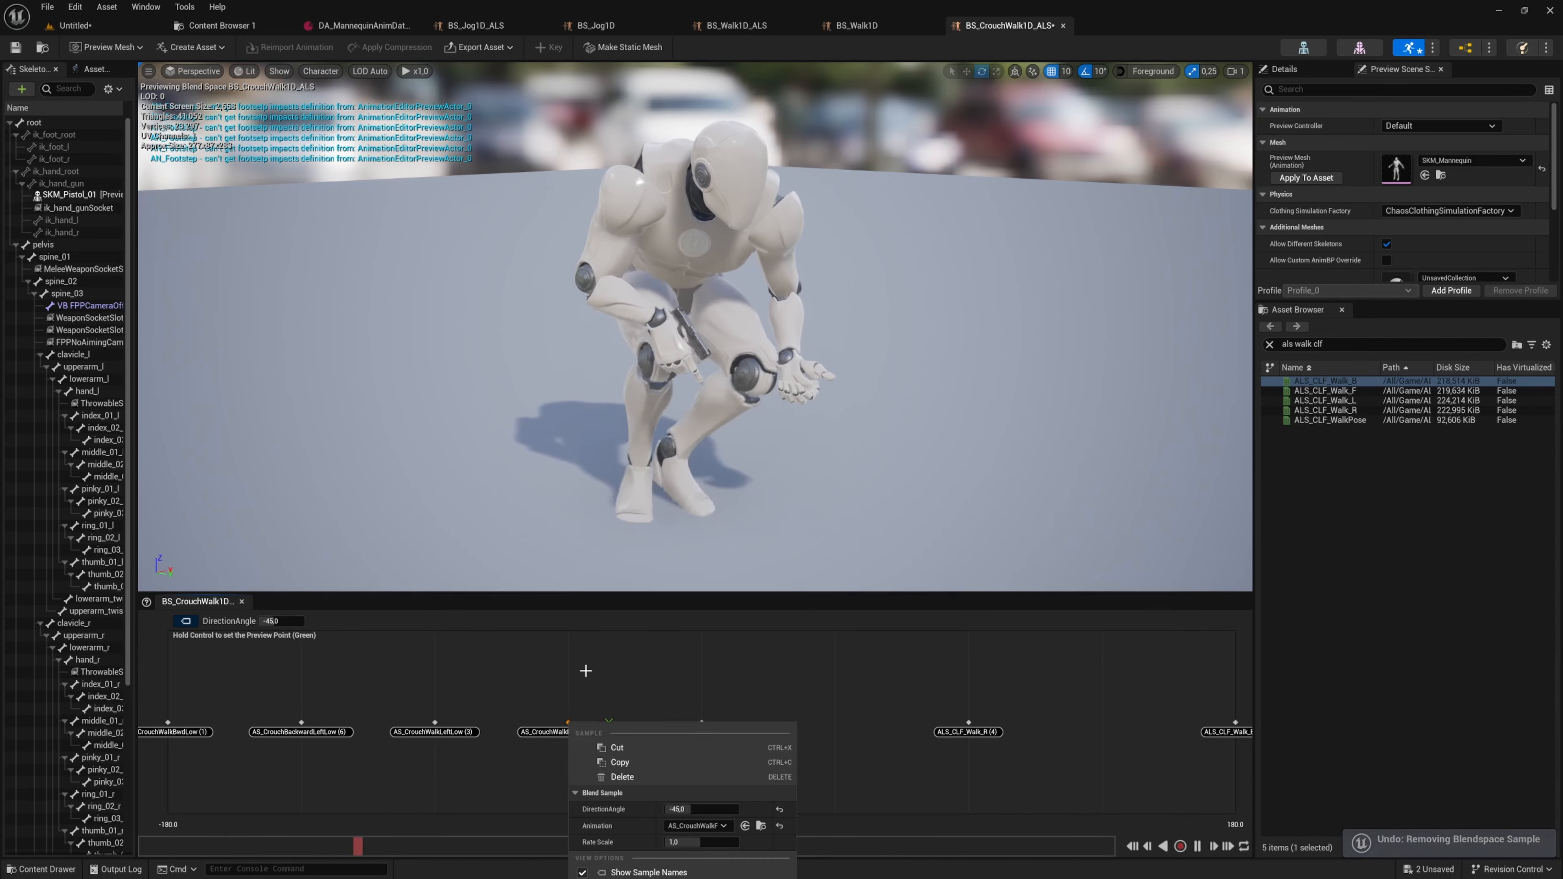
pyautogui.click(651, 777)
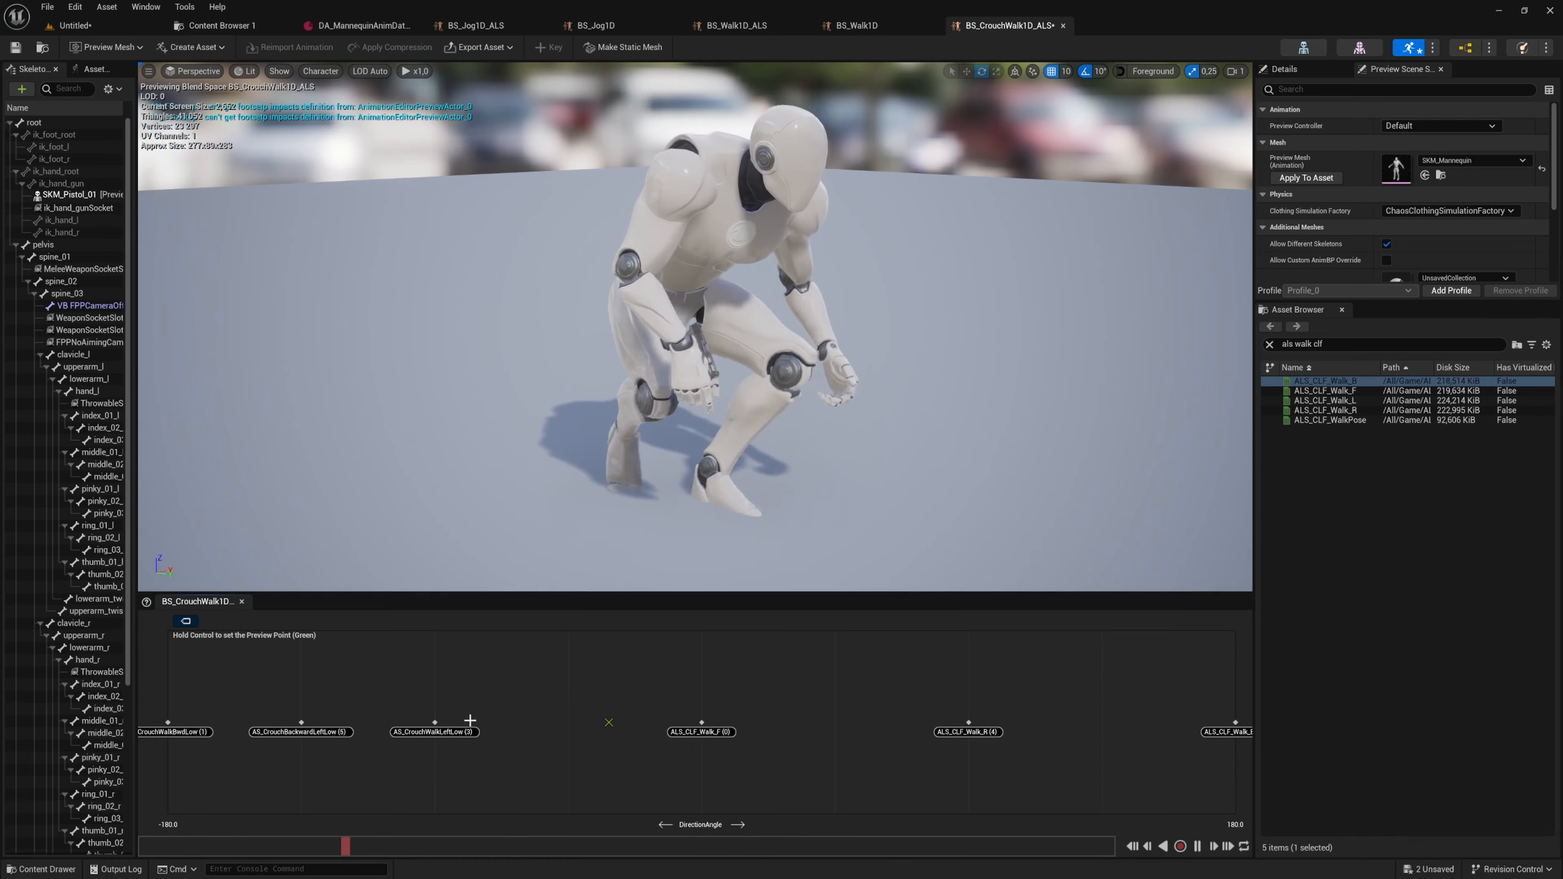
# - Set the sample at DirectionAngle -90 to ALS_CLF_Walk_L and delete the AS_CrouchBackwardLeftLow sample
pyautogui.press('ctrl')
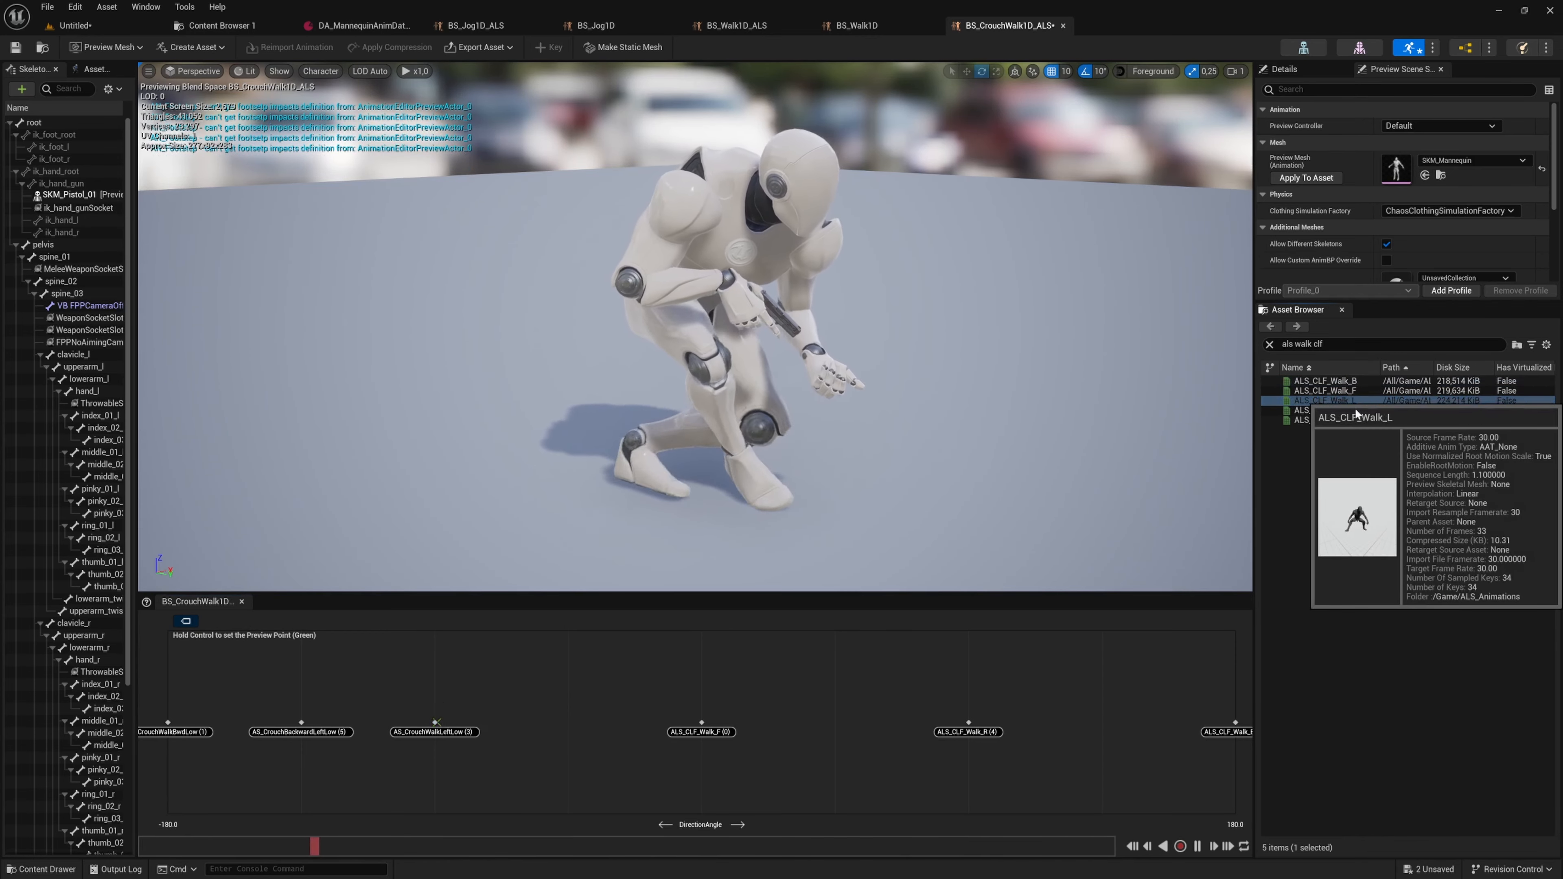
pyautogui.click(1325, 400)
pyautogui.rightClick(439, 720)
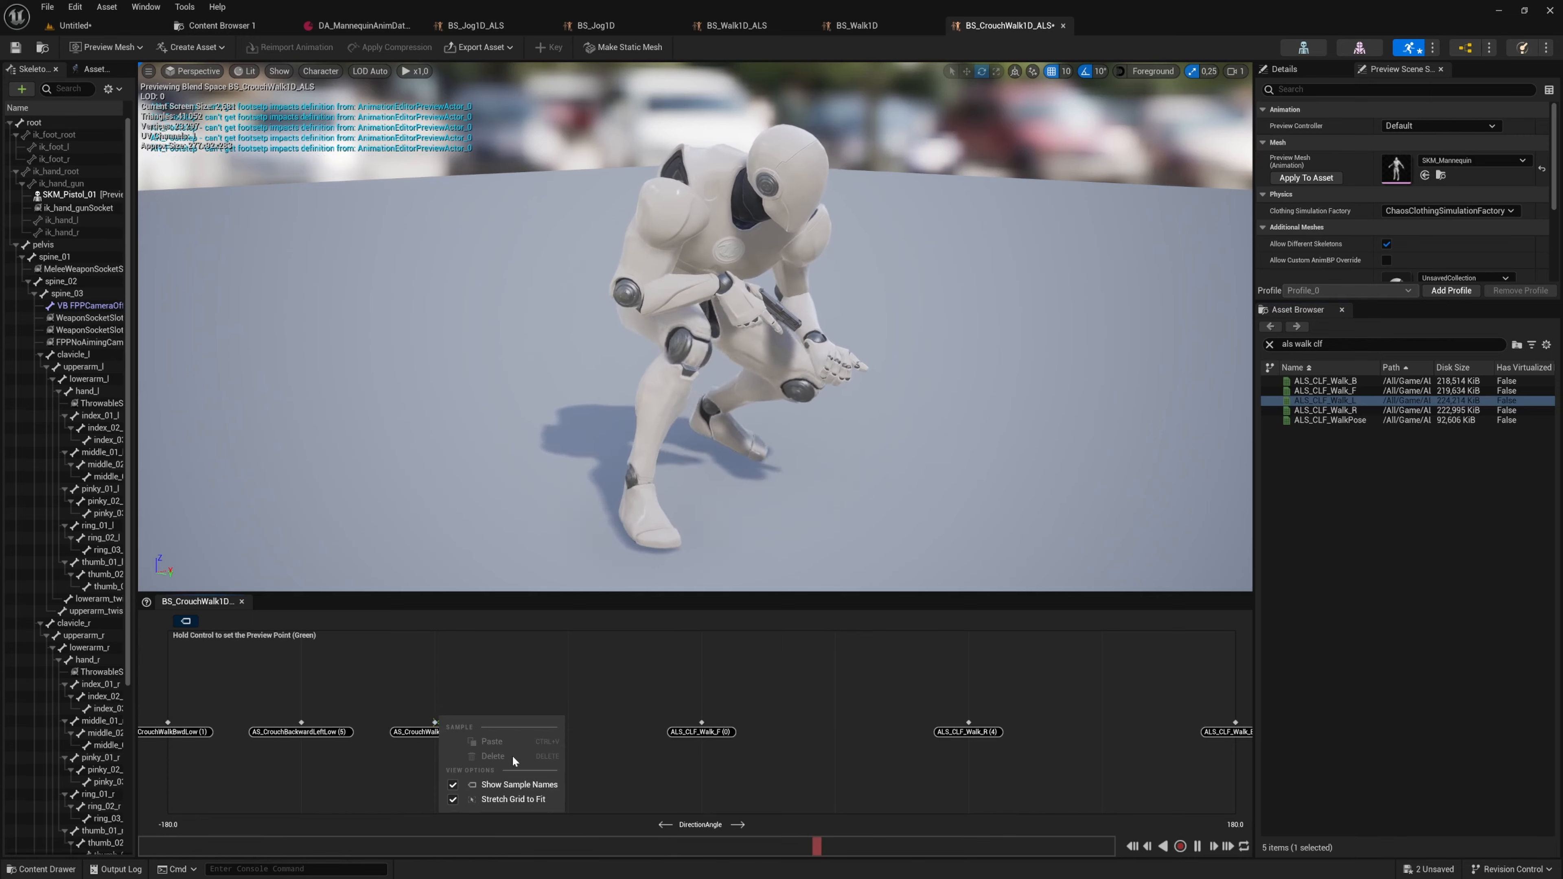
pyautogui.click(436, 721)
pyautogui.rightClick(435, 722)
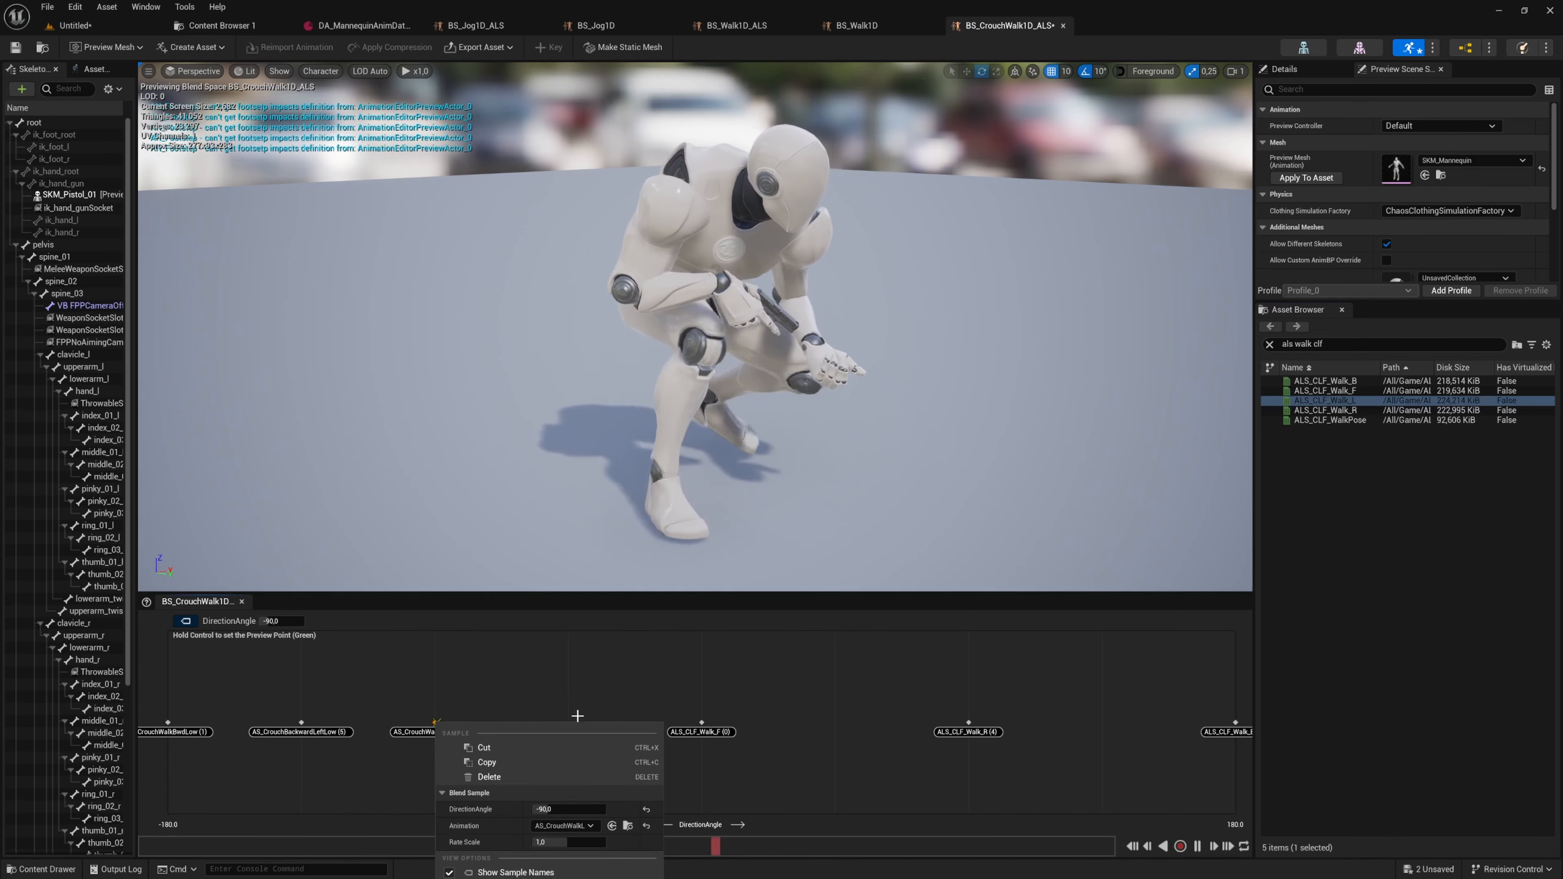
pyautogui.click(612, 825)
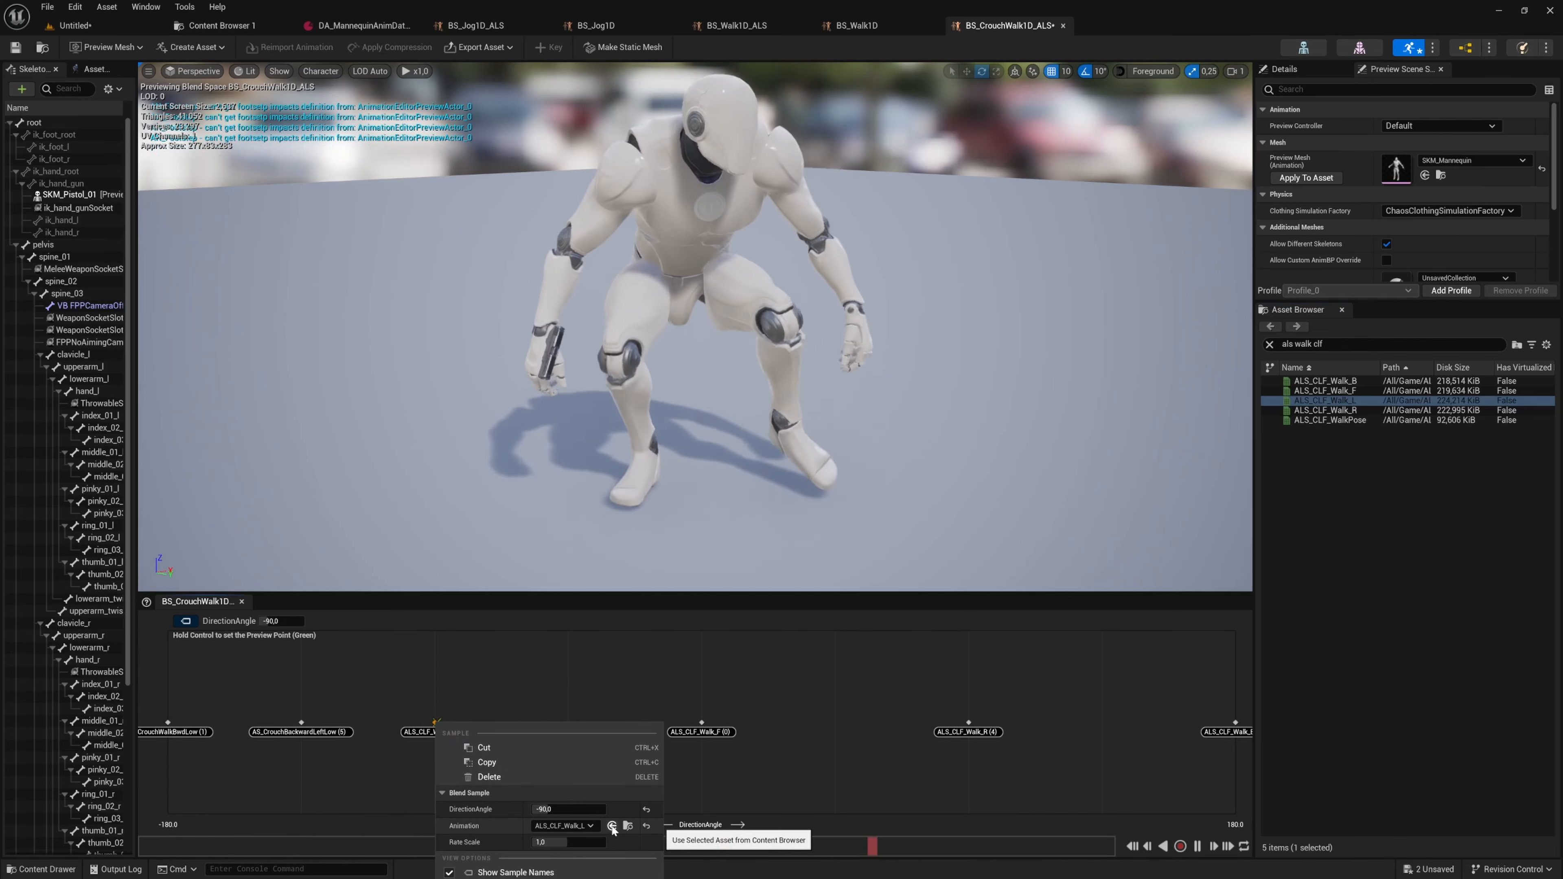
pyautogui.rightClick(301, 724)
pyautogui.click(345, 773)
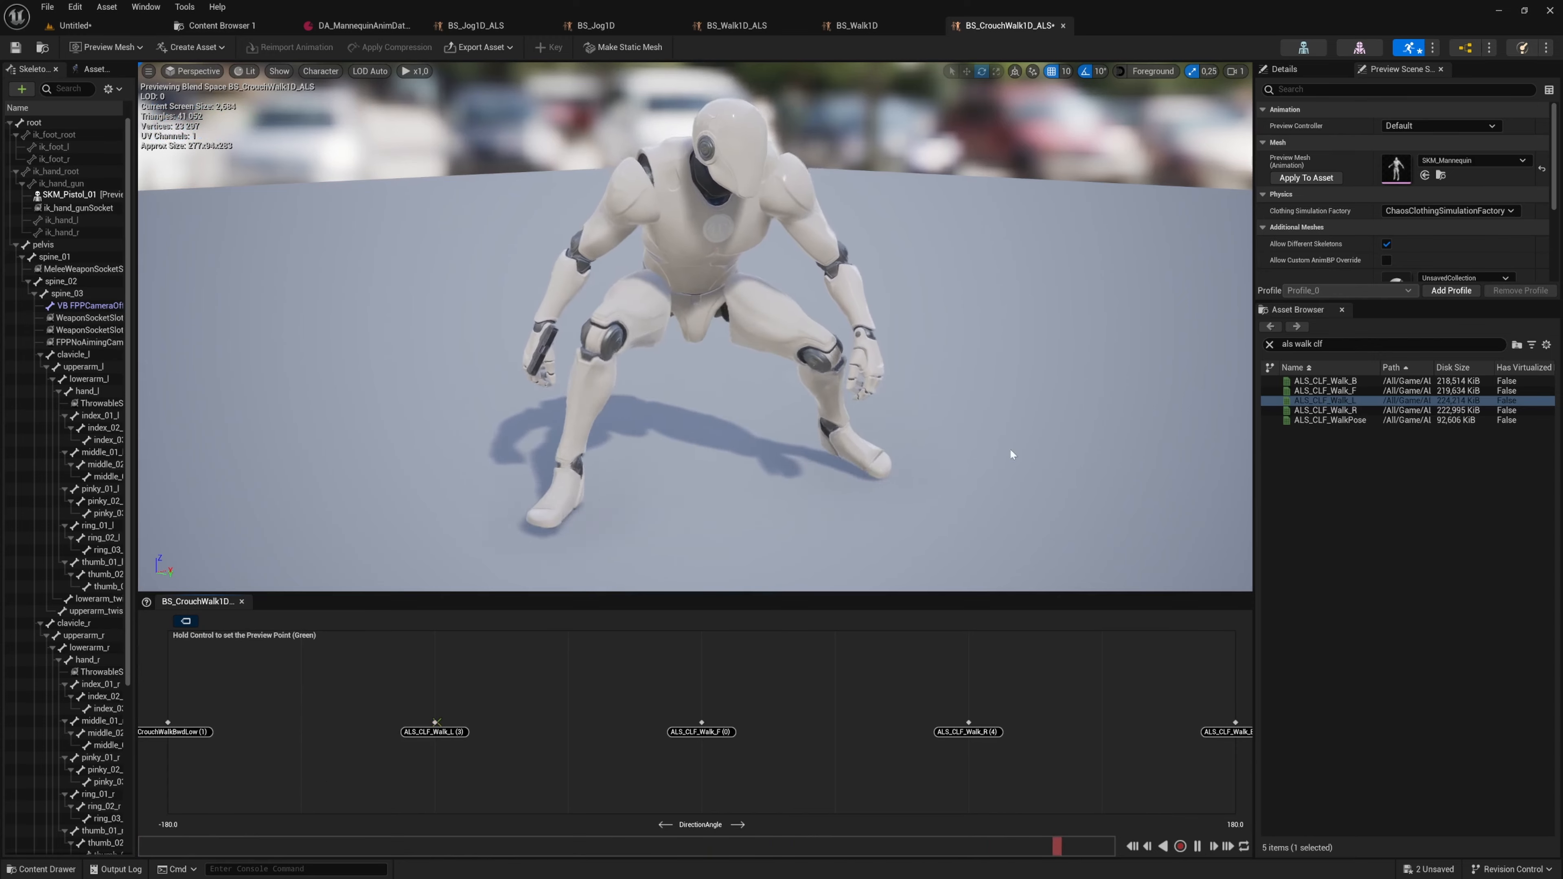
# - Set the animation of the sample at DirectionAngle -180 to ALS_CLF_Walk_B and save the crouch walk blend space
pyautogui.click(1325, 380)
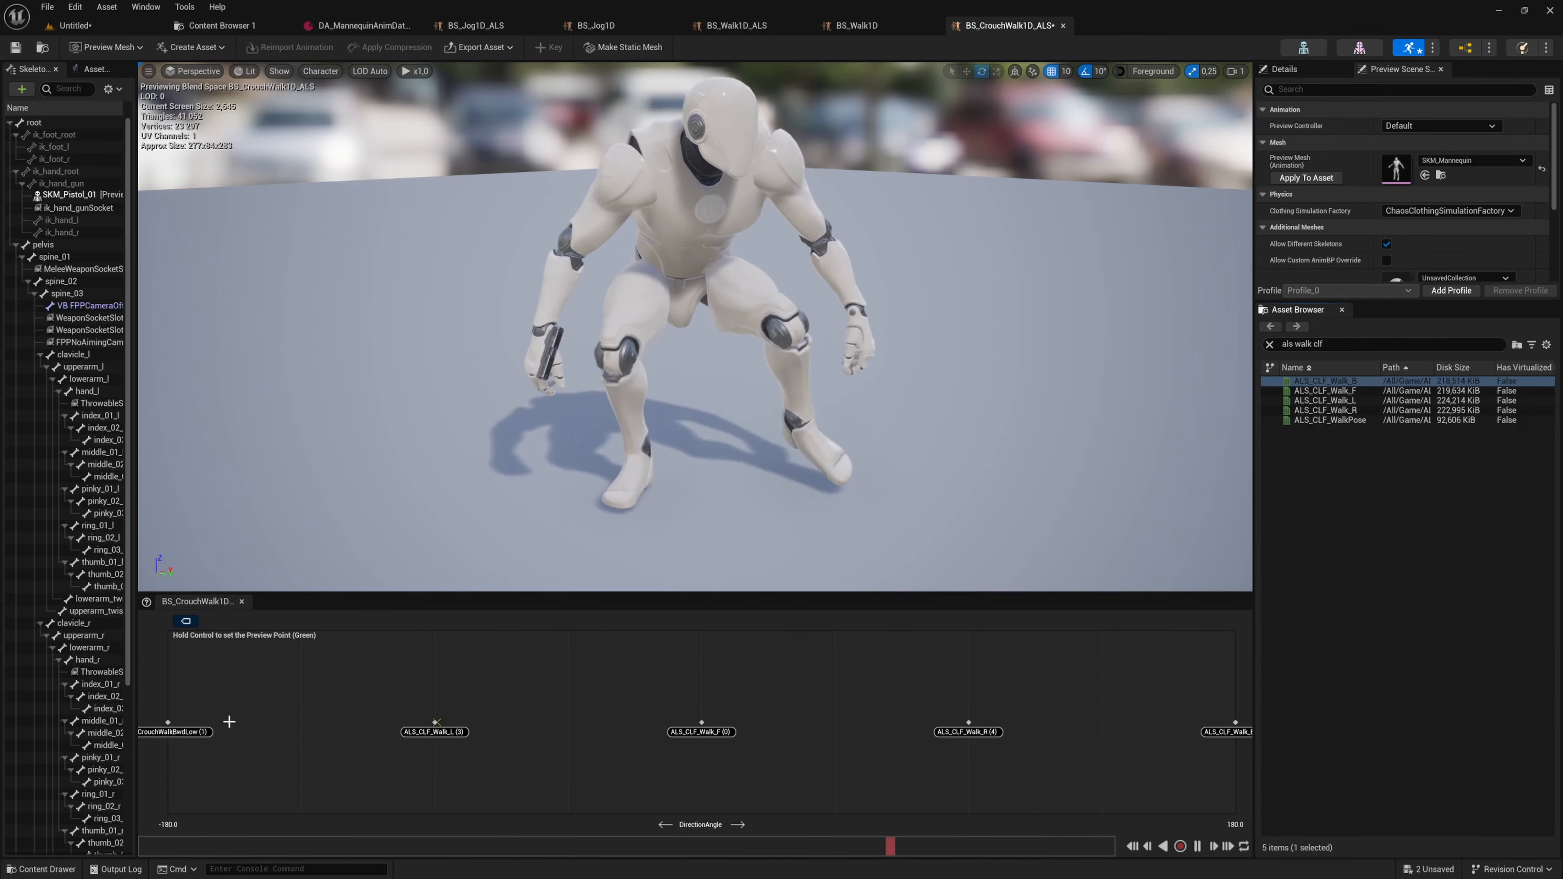
pyautogui.rightClick(168, 722)
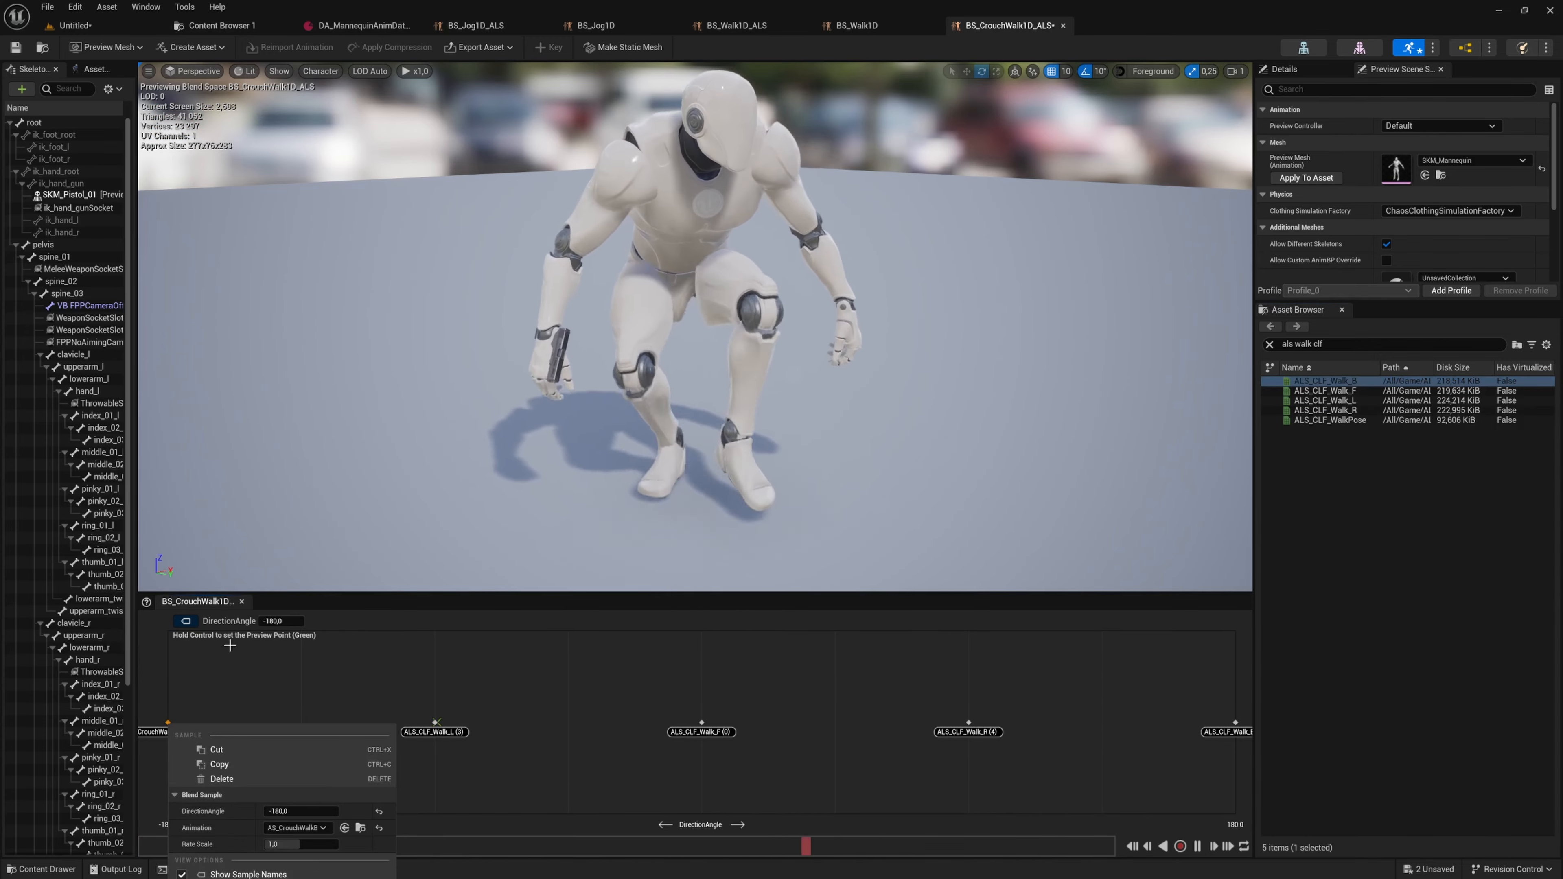
pyautogui.click(345, 828)
pyautogui.hotkey('ctrl', 's')
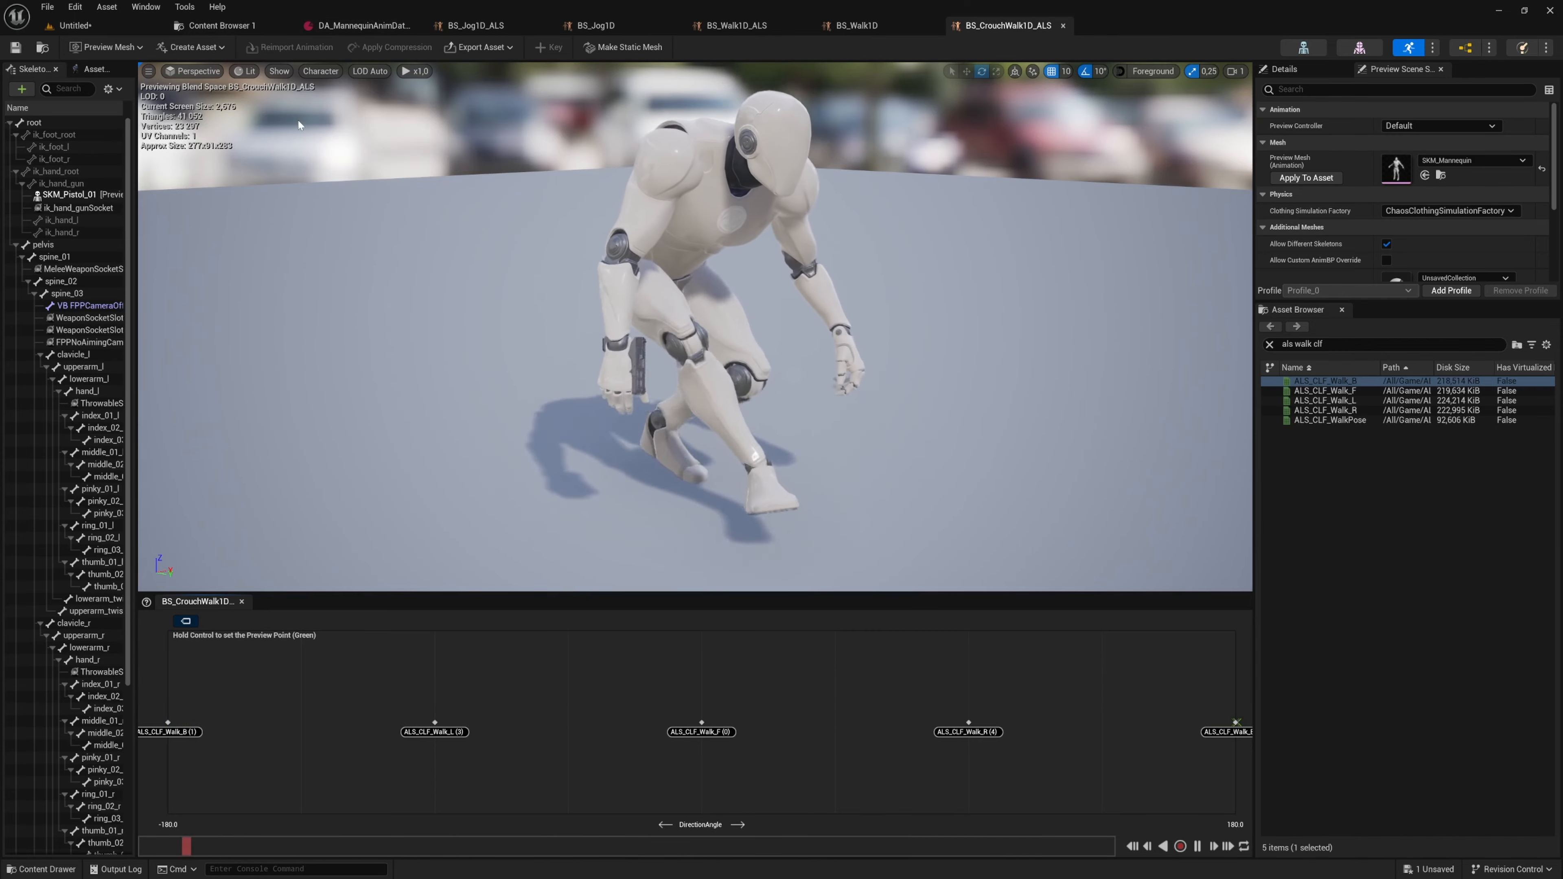
# - In the mannequin anim data asset, set the AssaultRifle entry of Crouch Walk Per Weapon Grip to BS_CrouchWalk1D_ALS
pyautogui.click(362, 25)
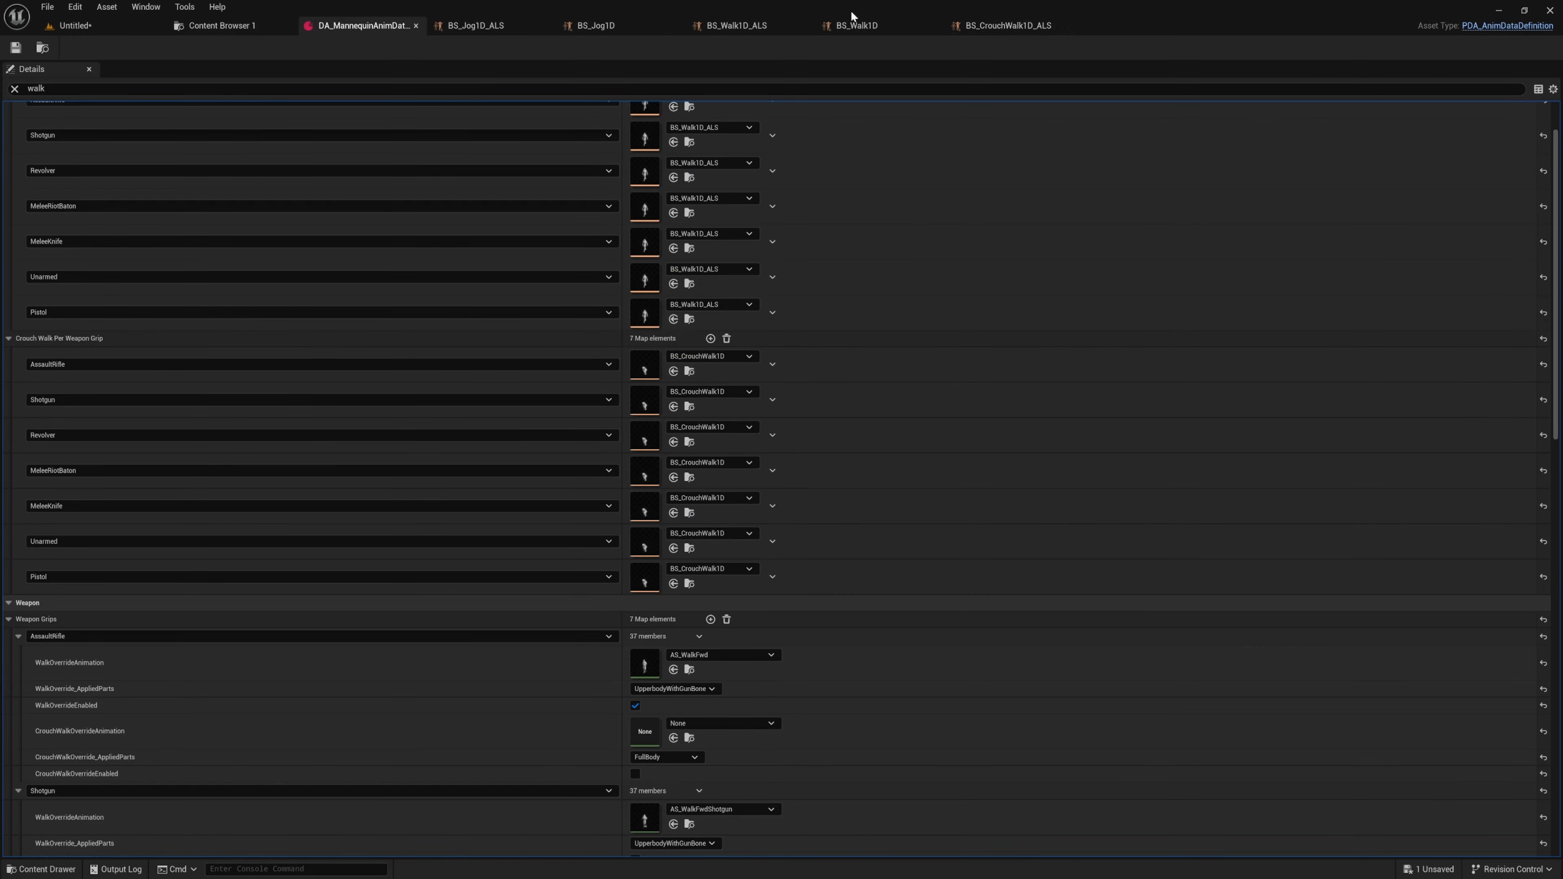
pyautogui.click(748, 357)
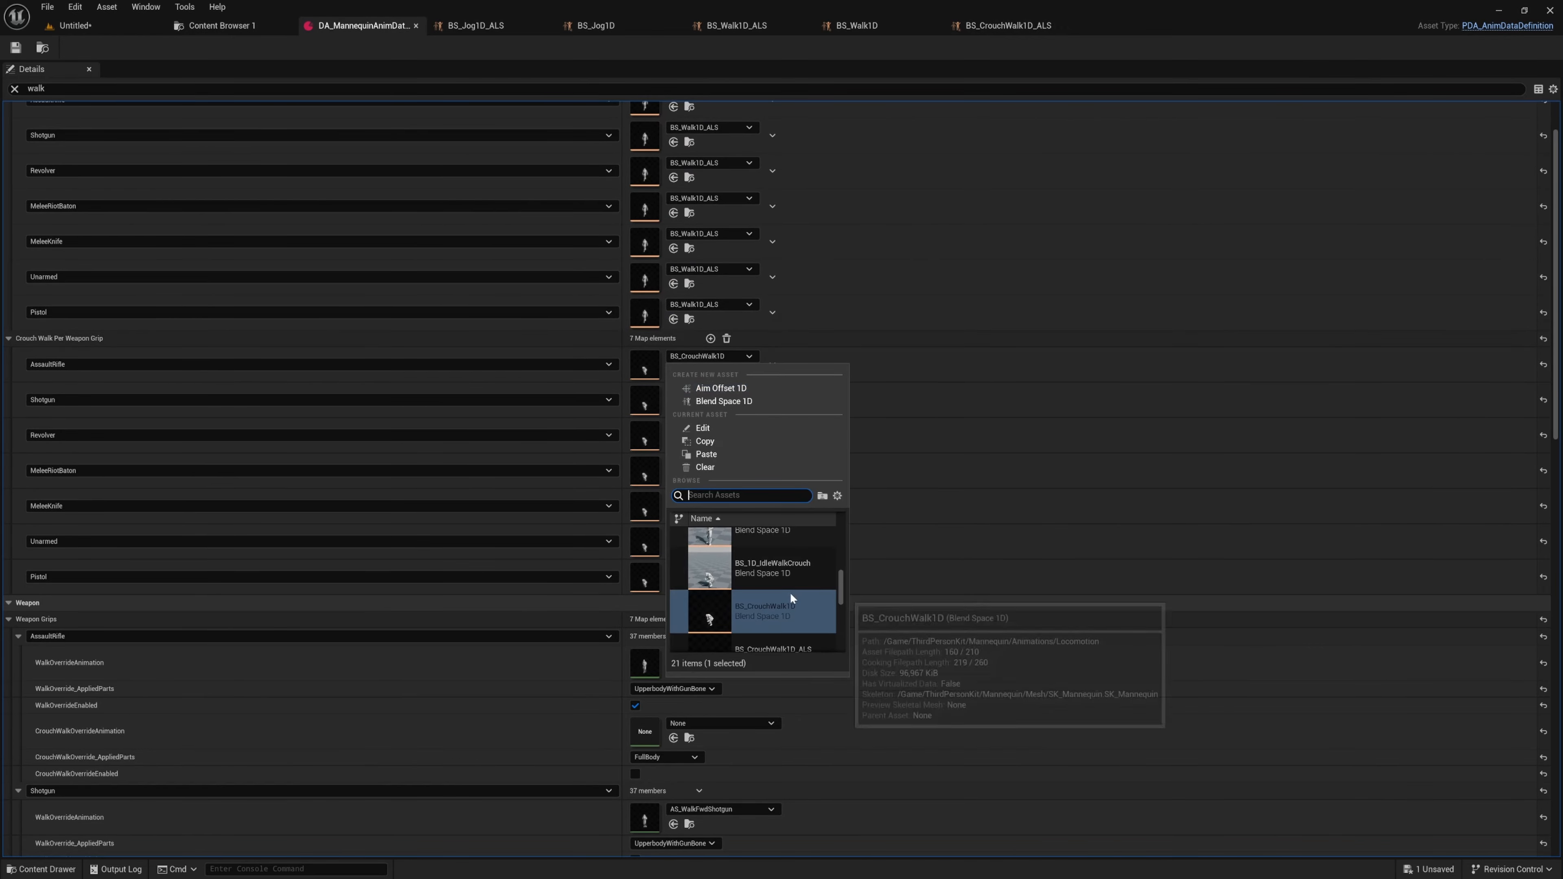
pyautogui.scroll(-1, 790, 592)
pyautogui.click(731, 578)
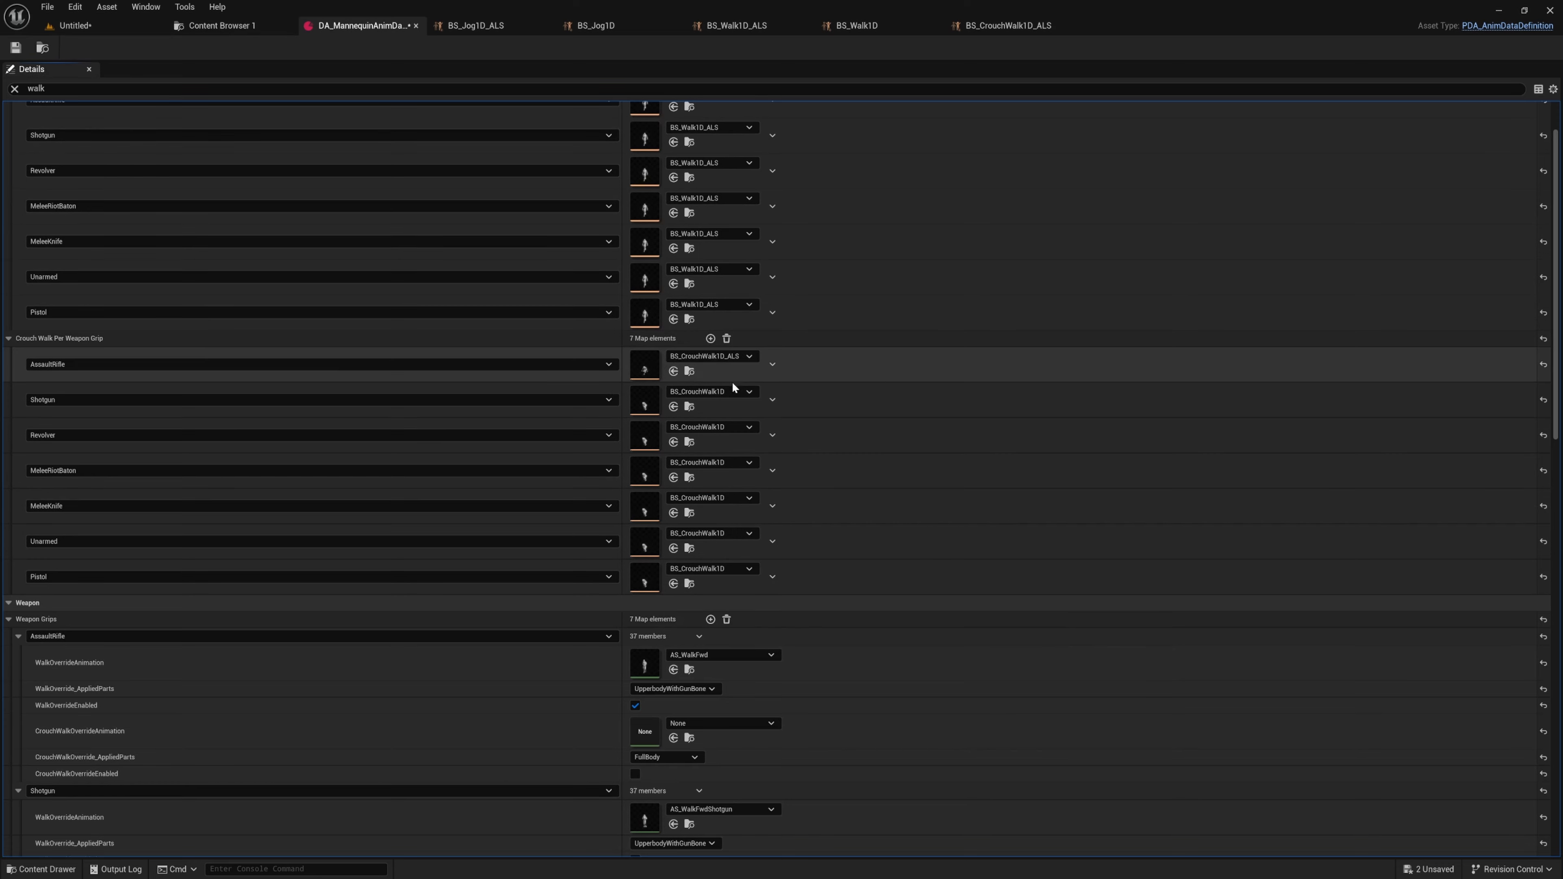
# - Assign BS_CrouchWalk1D_ALS to the Shotgun, Revolver, MeleeRiotBaton, MeleeKnife and Unarmed entries of Crouch Walk Per Weapon Grip
pyautogui.click(673, 407)
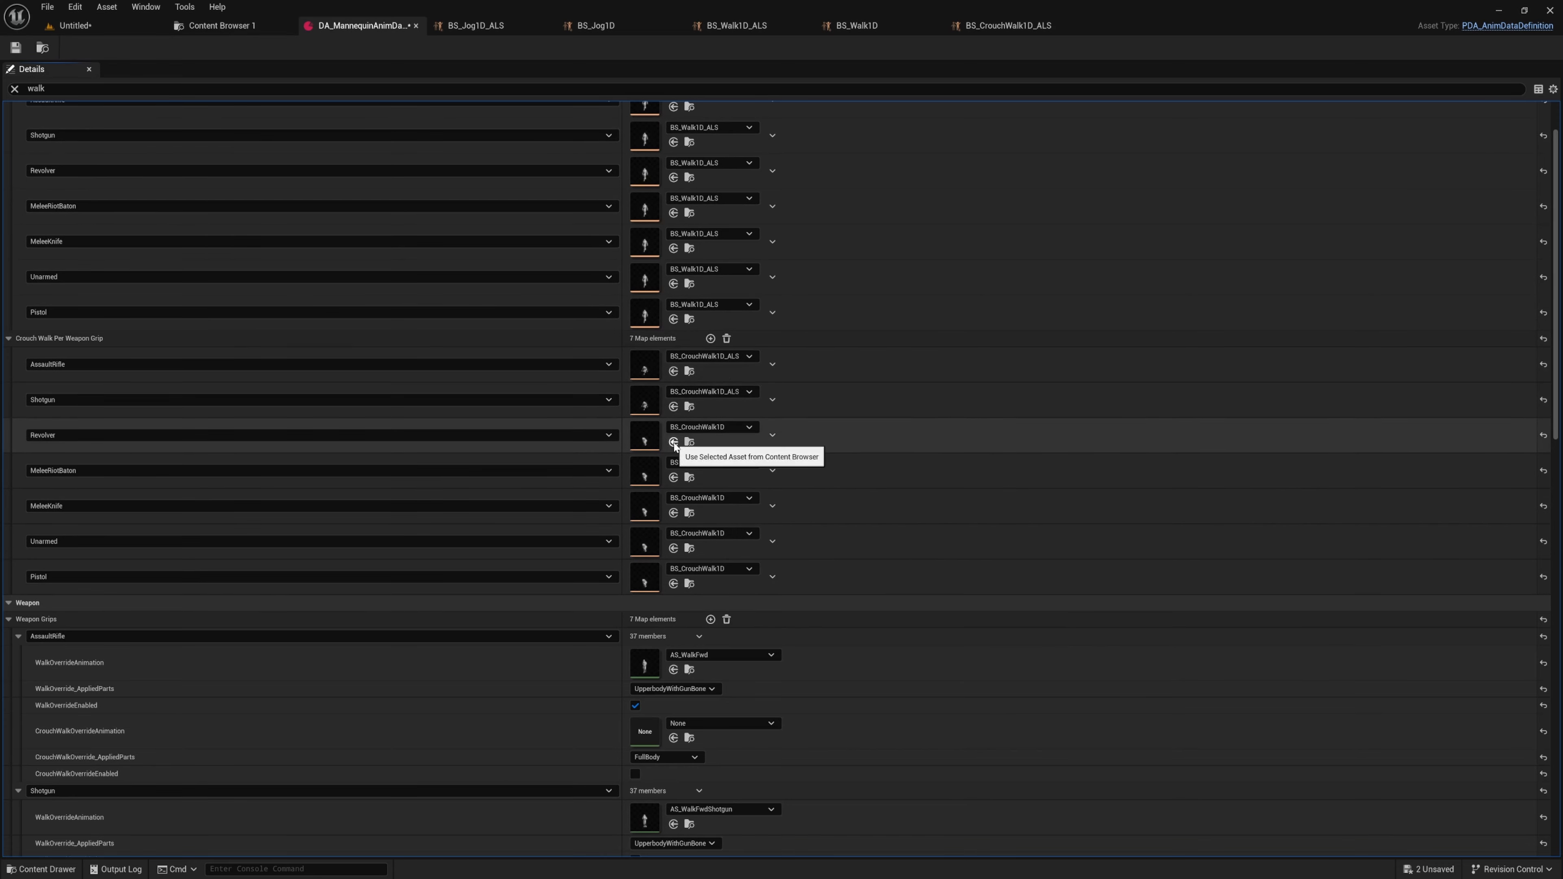
pyautogui.click(673, 442)
pyautogui.click(674, 477)
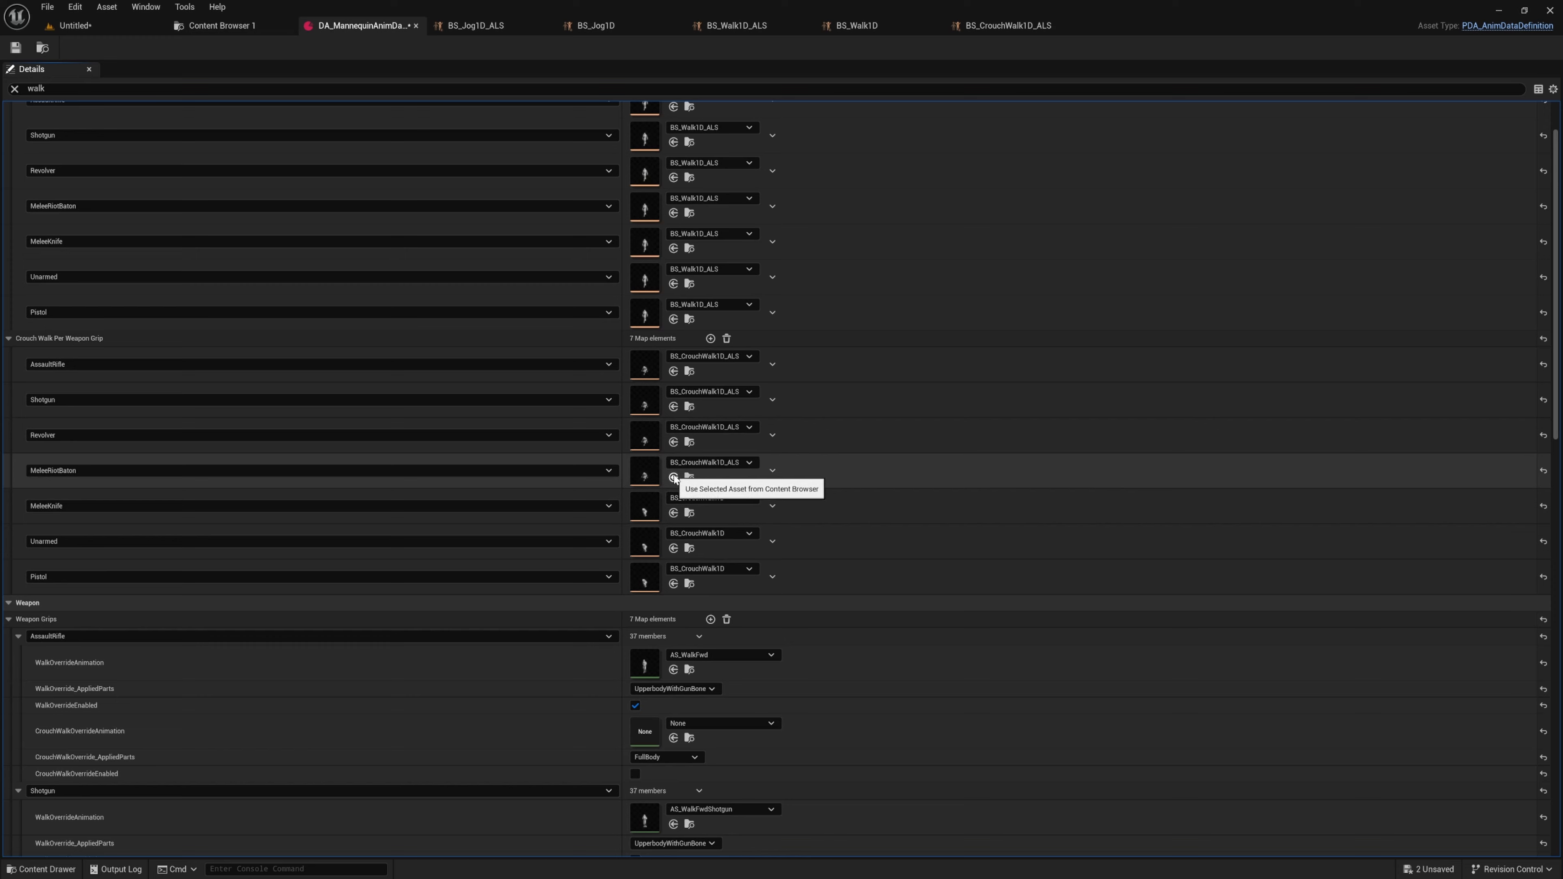
pyautogui.click(673, 513)
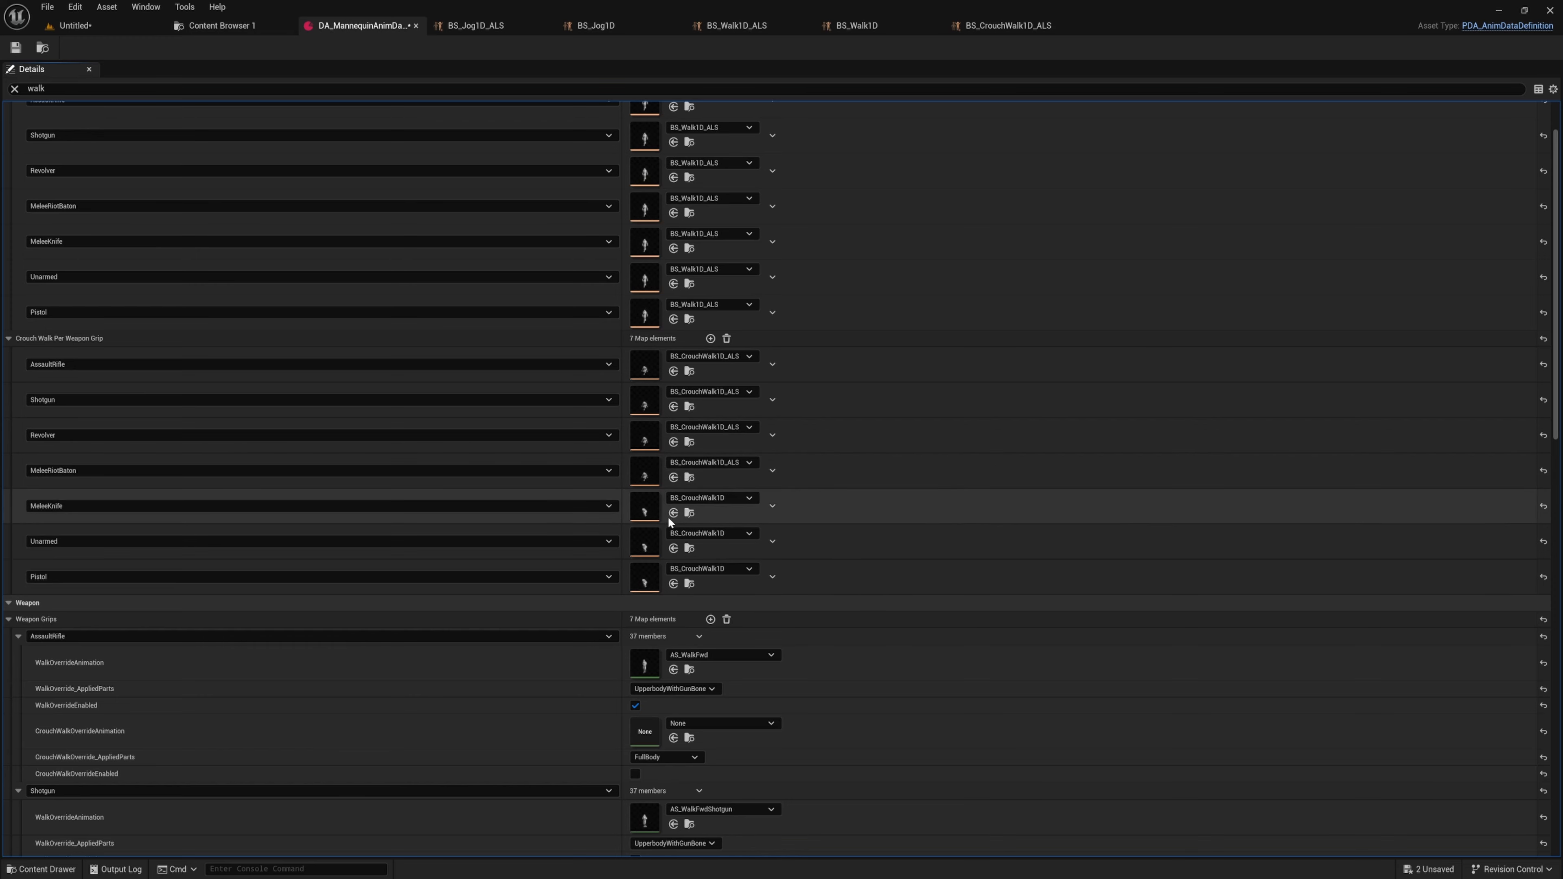
pyautogui.click(673, 548)
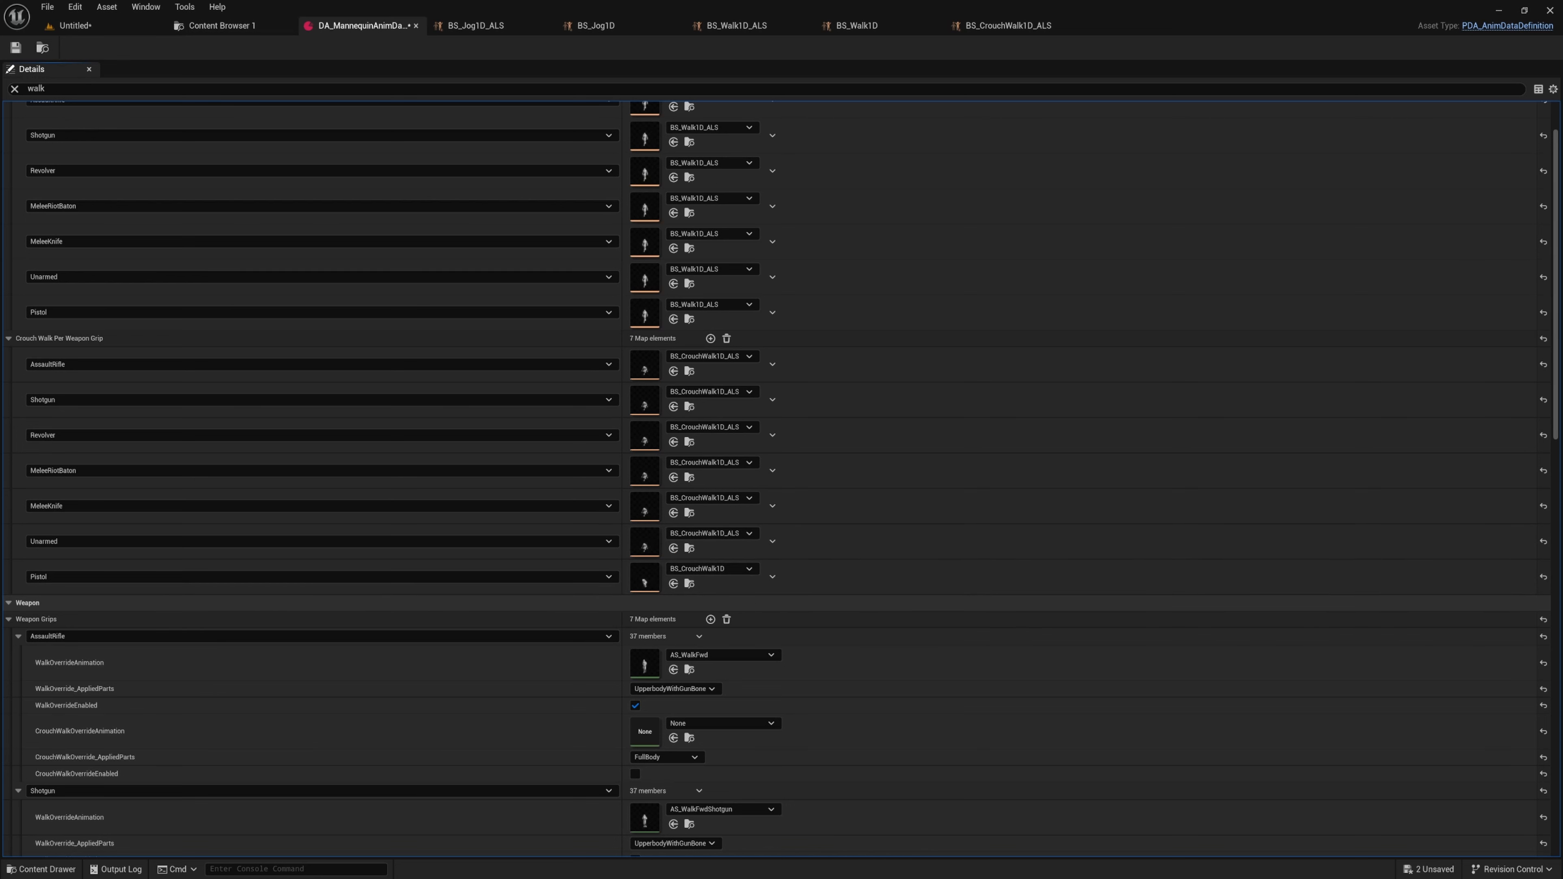
# - Open the original BS_CrouchWalk1D blend space, pause its preview and inspect the sample at DirectionAngle 0
pyautogui.doubleClick(645, 578)
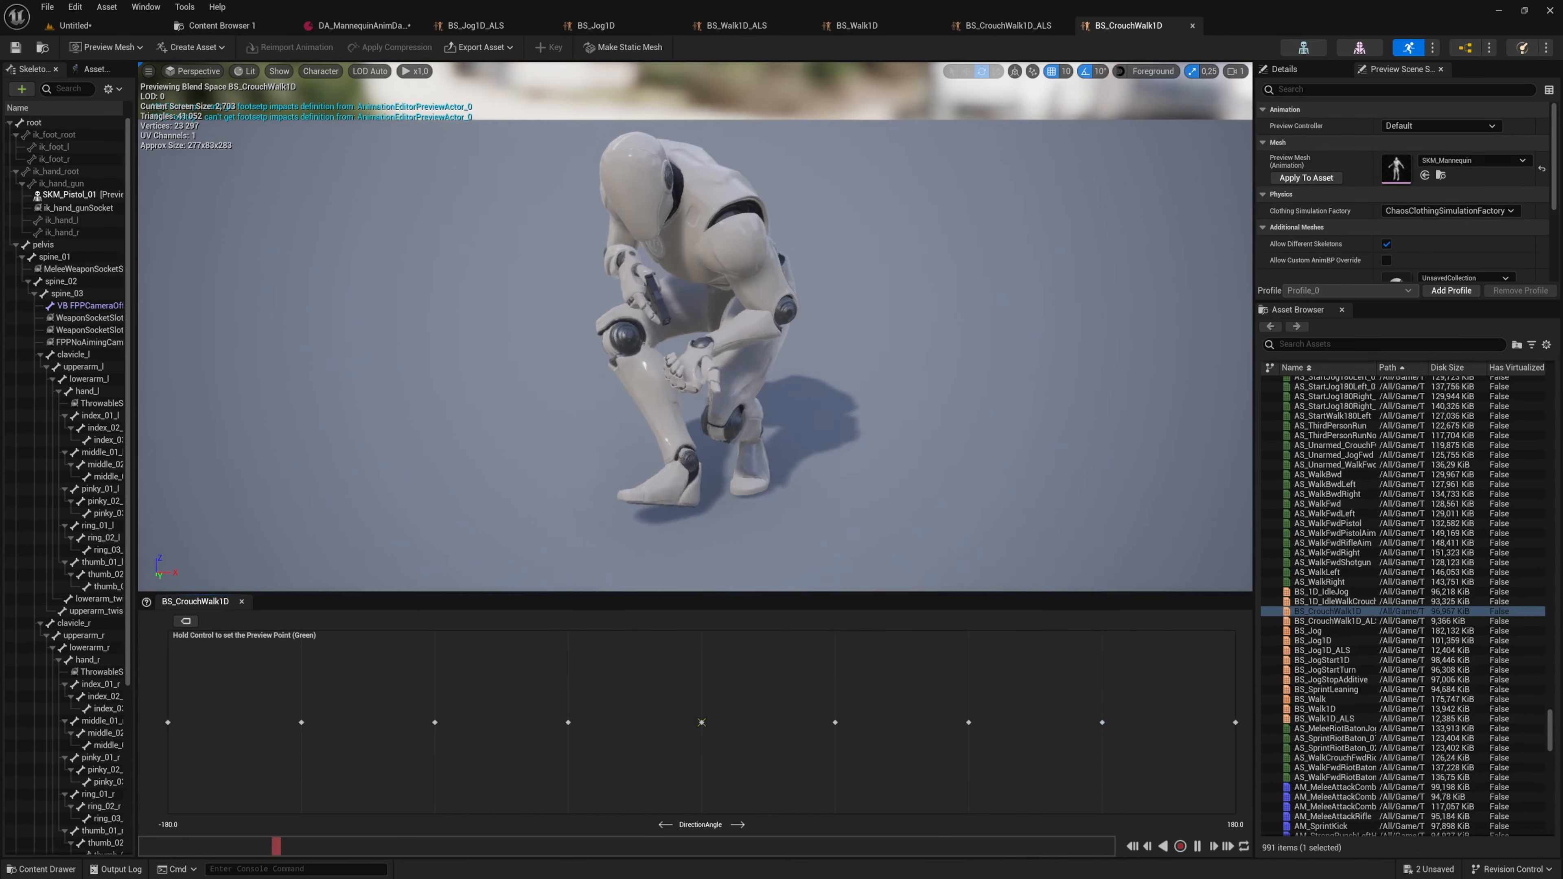
pyautogui.press('space')
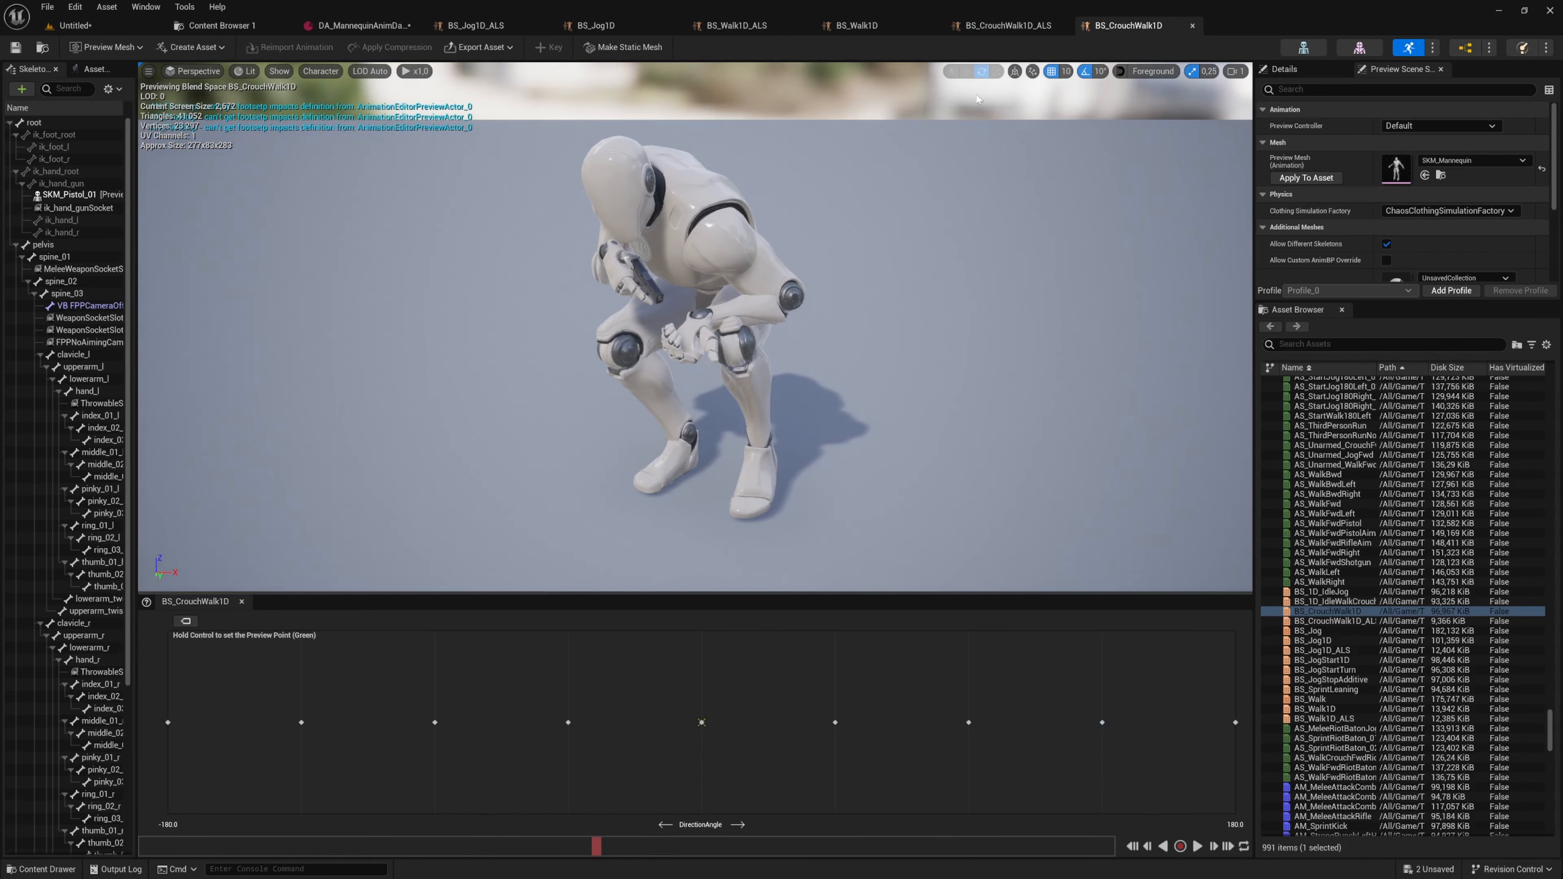
pyautogui.rightClick(700, 720)
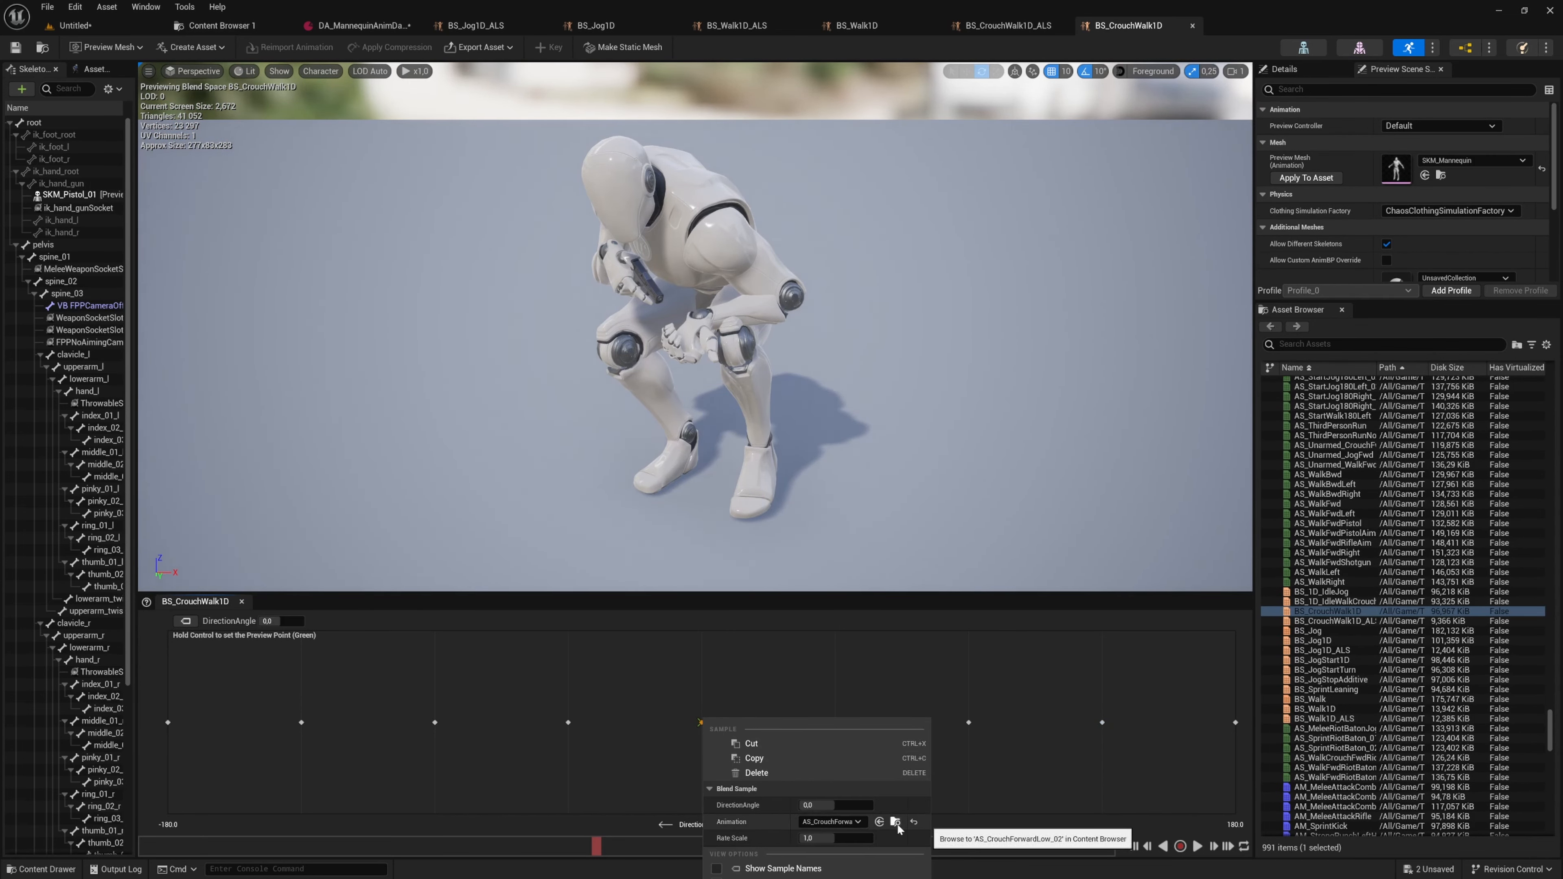
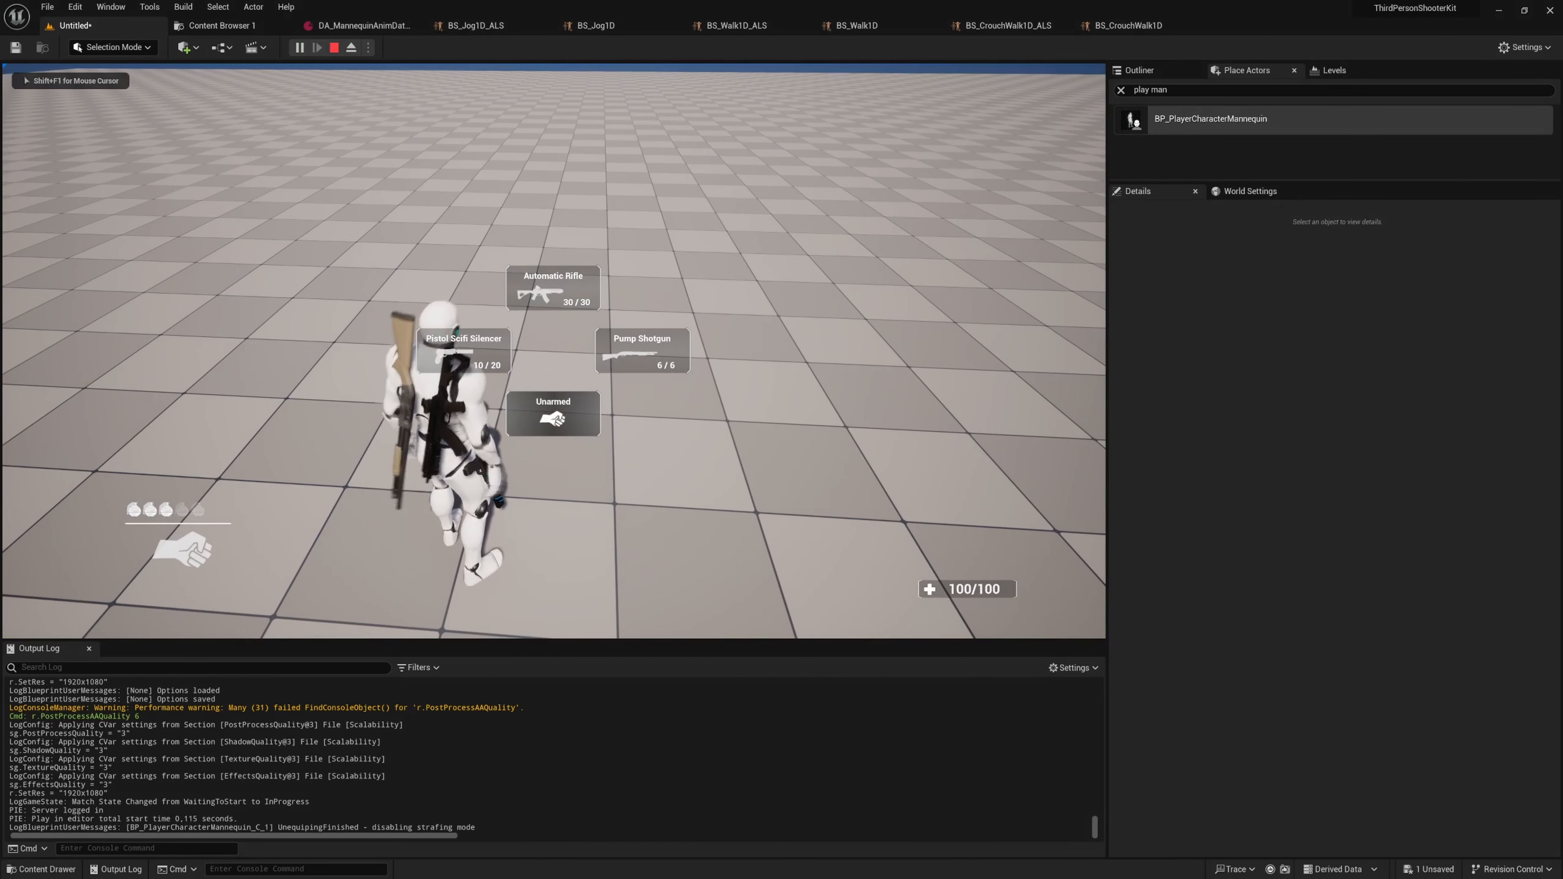
# - Crouch-walk the unarmed mannequin forward in the running game to check its animation, and end the play session
pyautogui.press('c')
pyautogui.press('w')
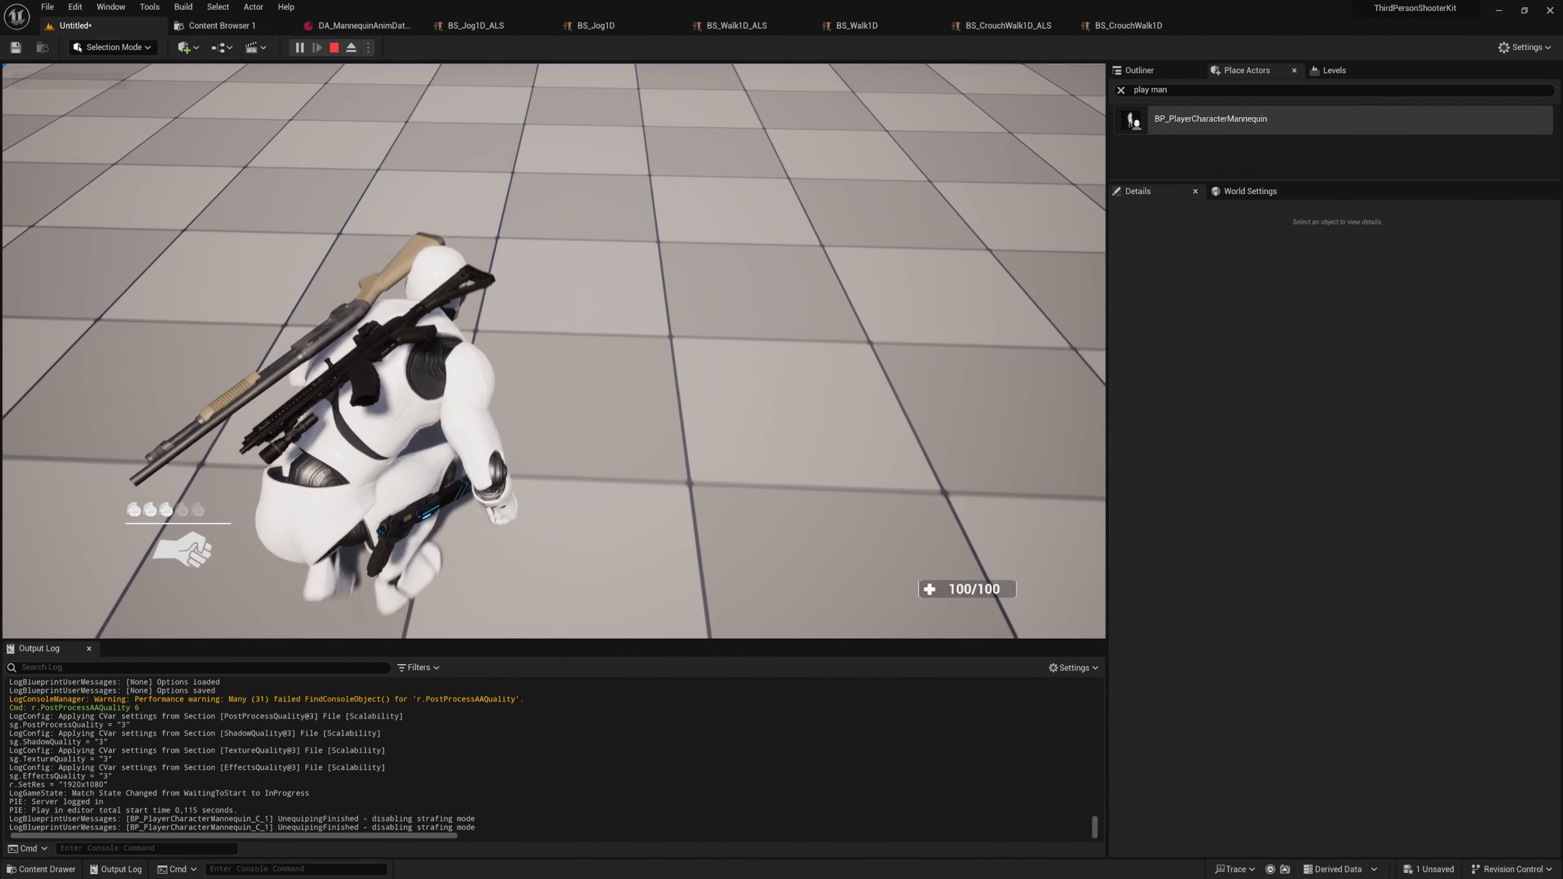
pyautogui.press('w')
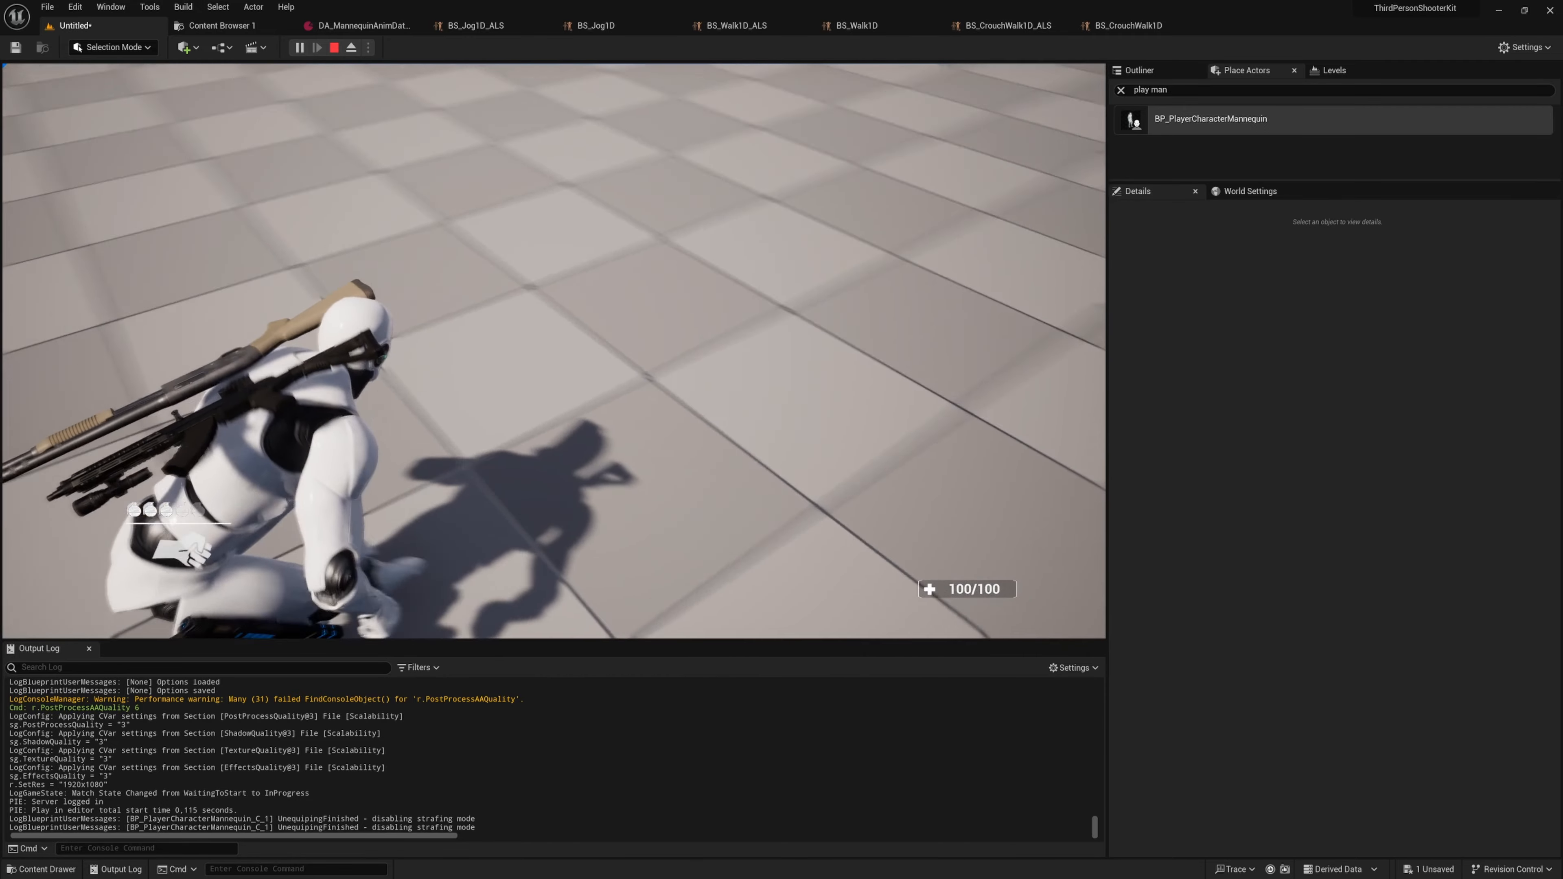
pyautogui.press('w')
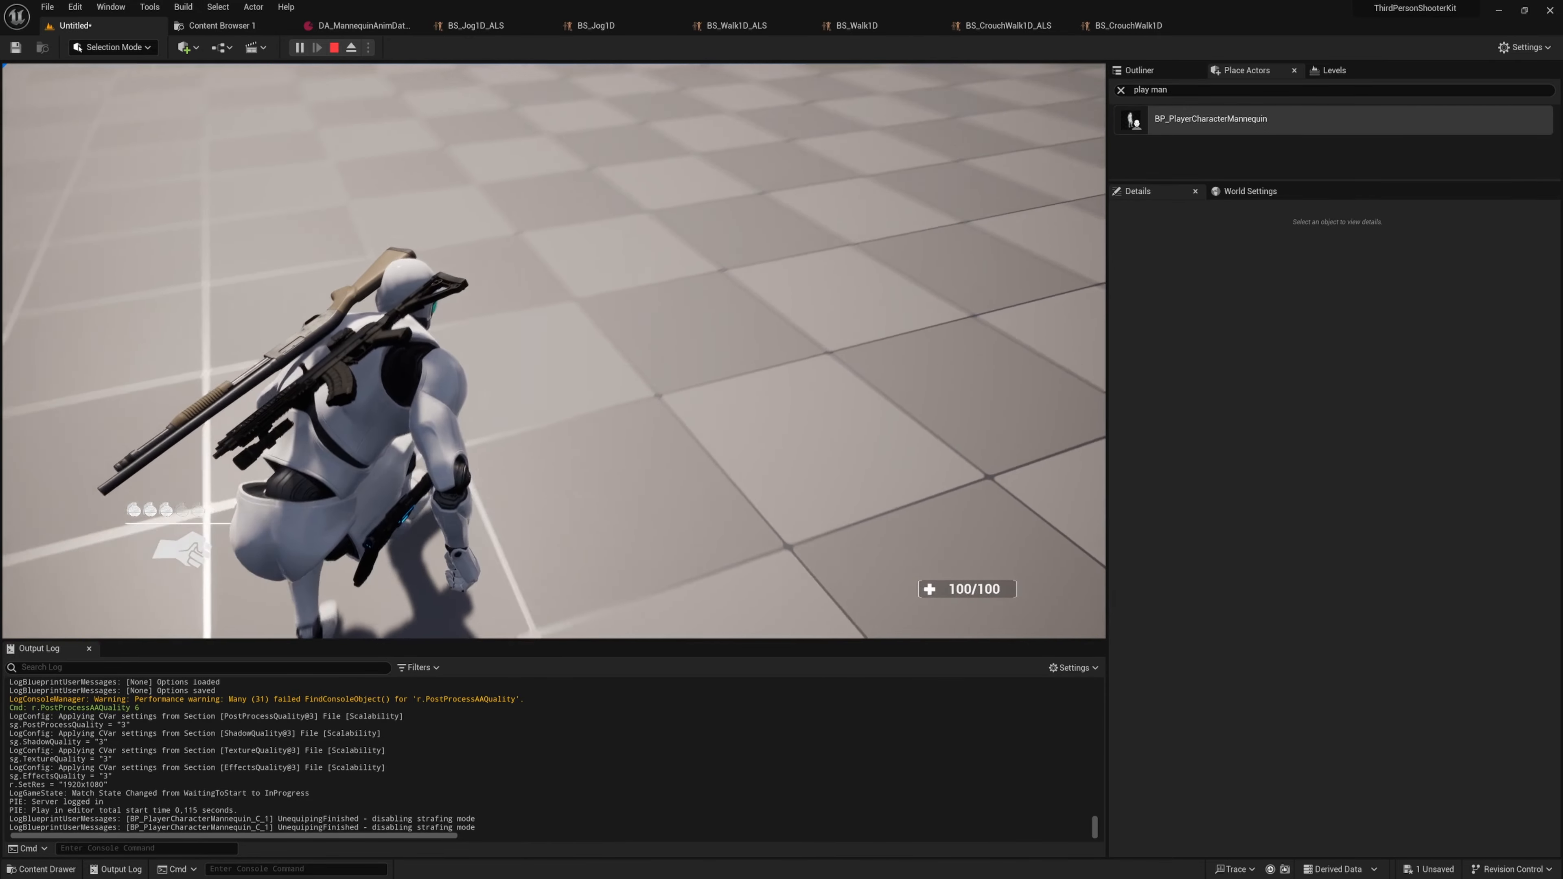
pyautogui.press('Escape')
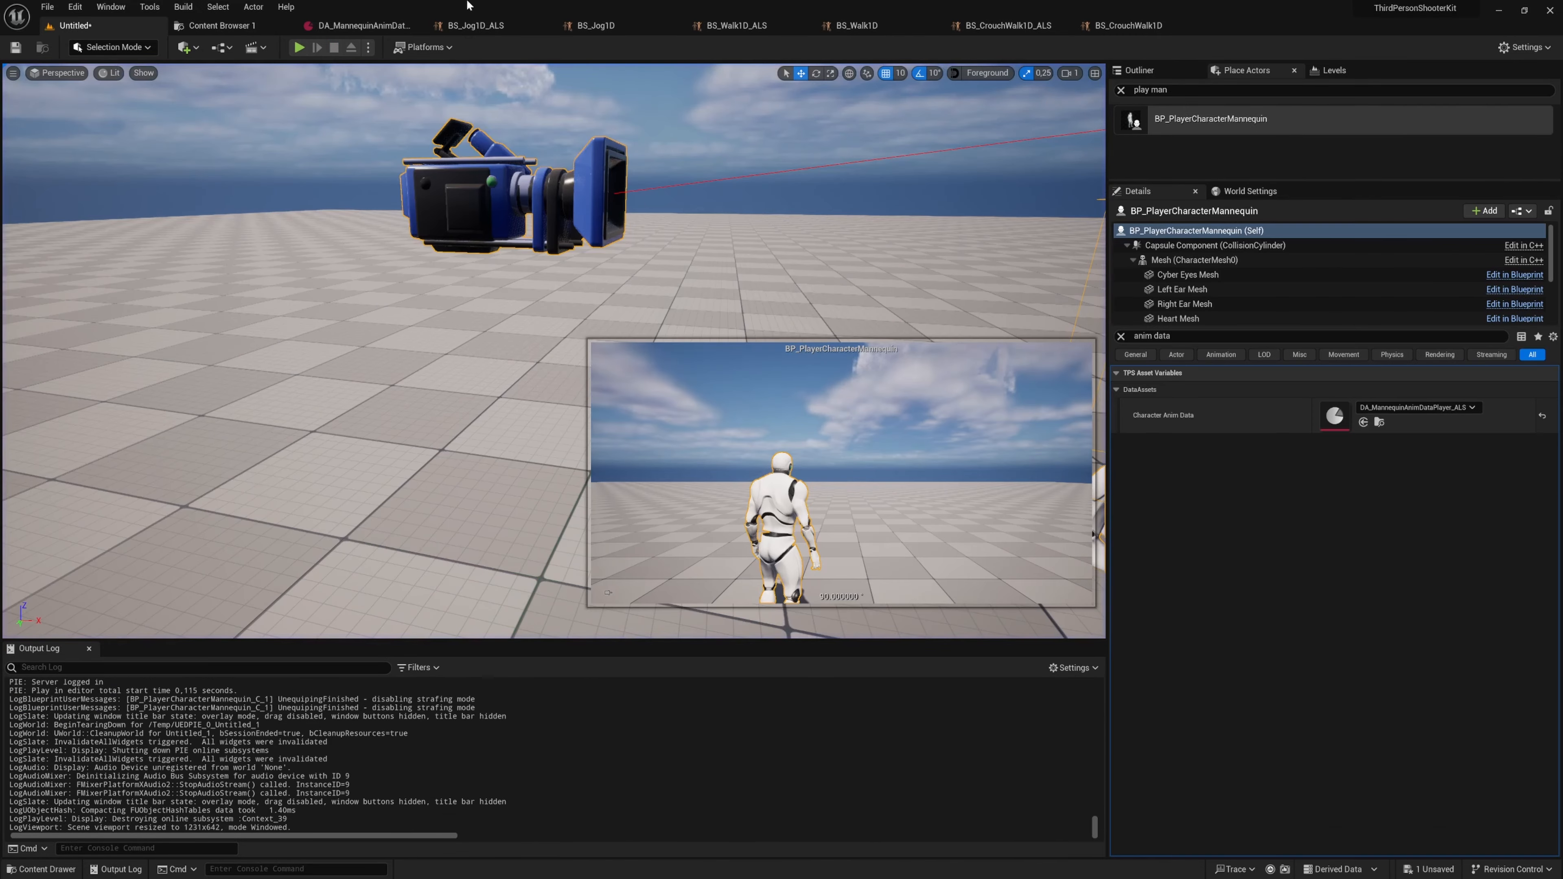
# - Disable CrouchWalkOverrideEnabled for the Unarmed weapon grip in the mannequin anim data asset and save it
pyautogui.click(341, 27)
pyautogui.scroll(-10, 380, 199)
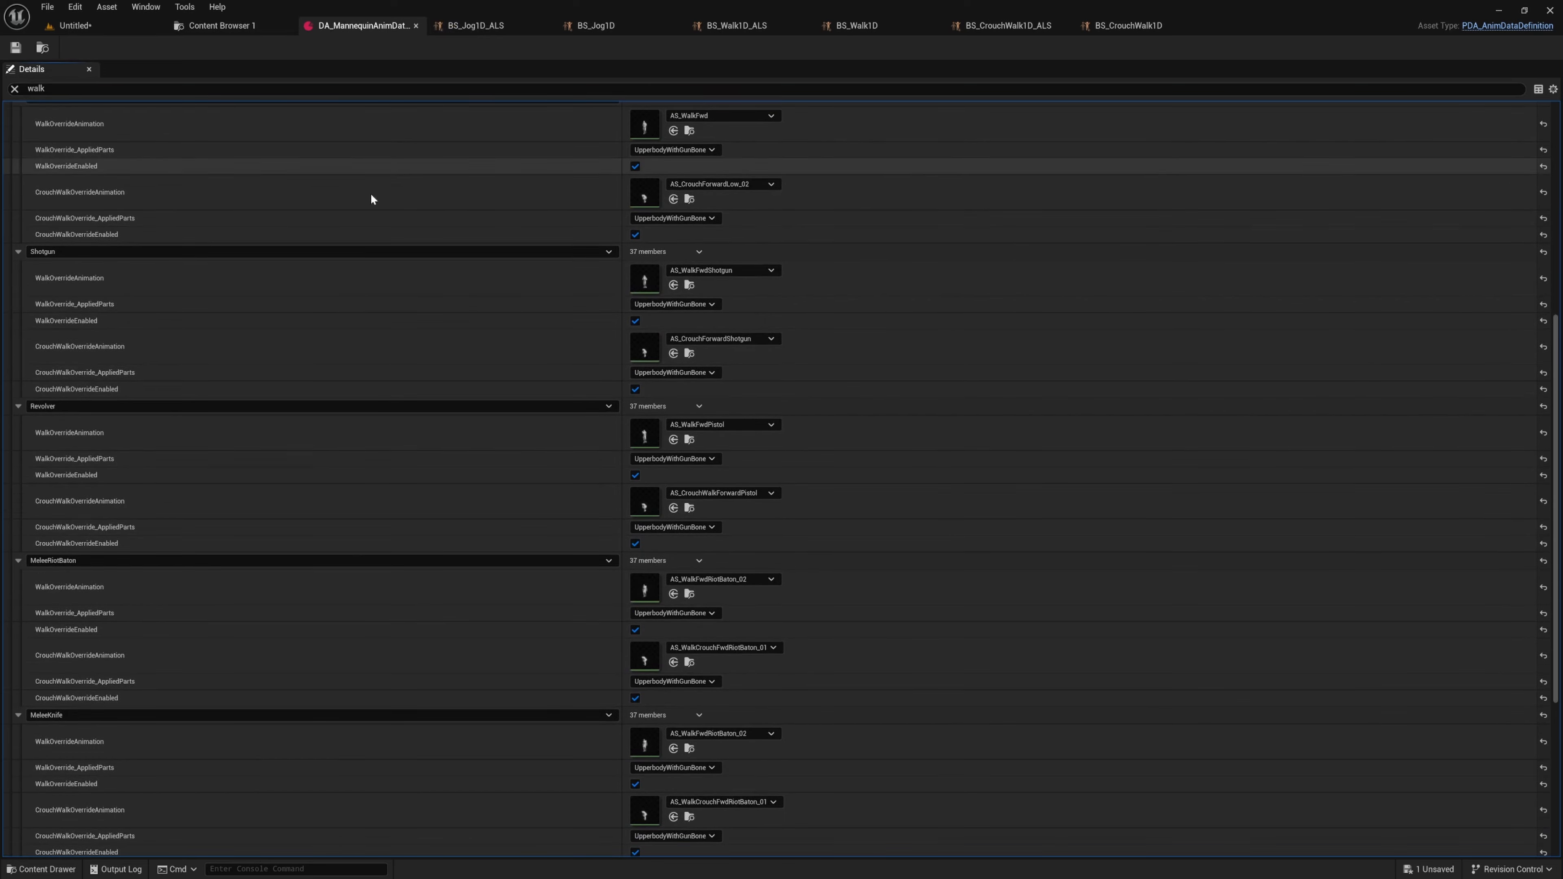
pyautogui.scroll(-5, 346, 576)
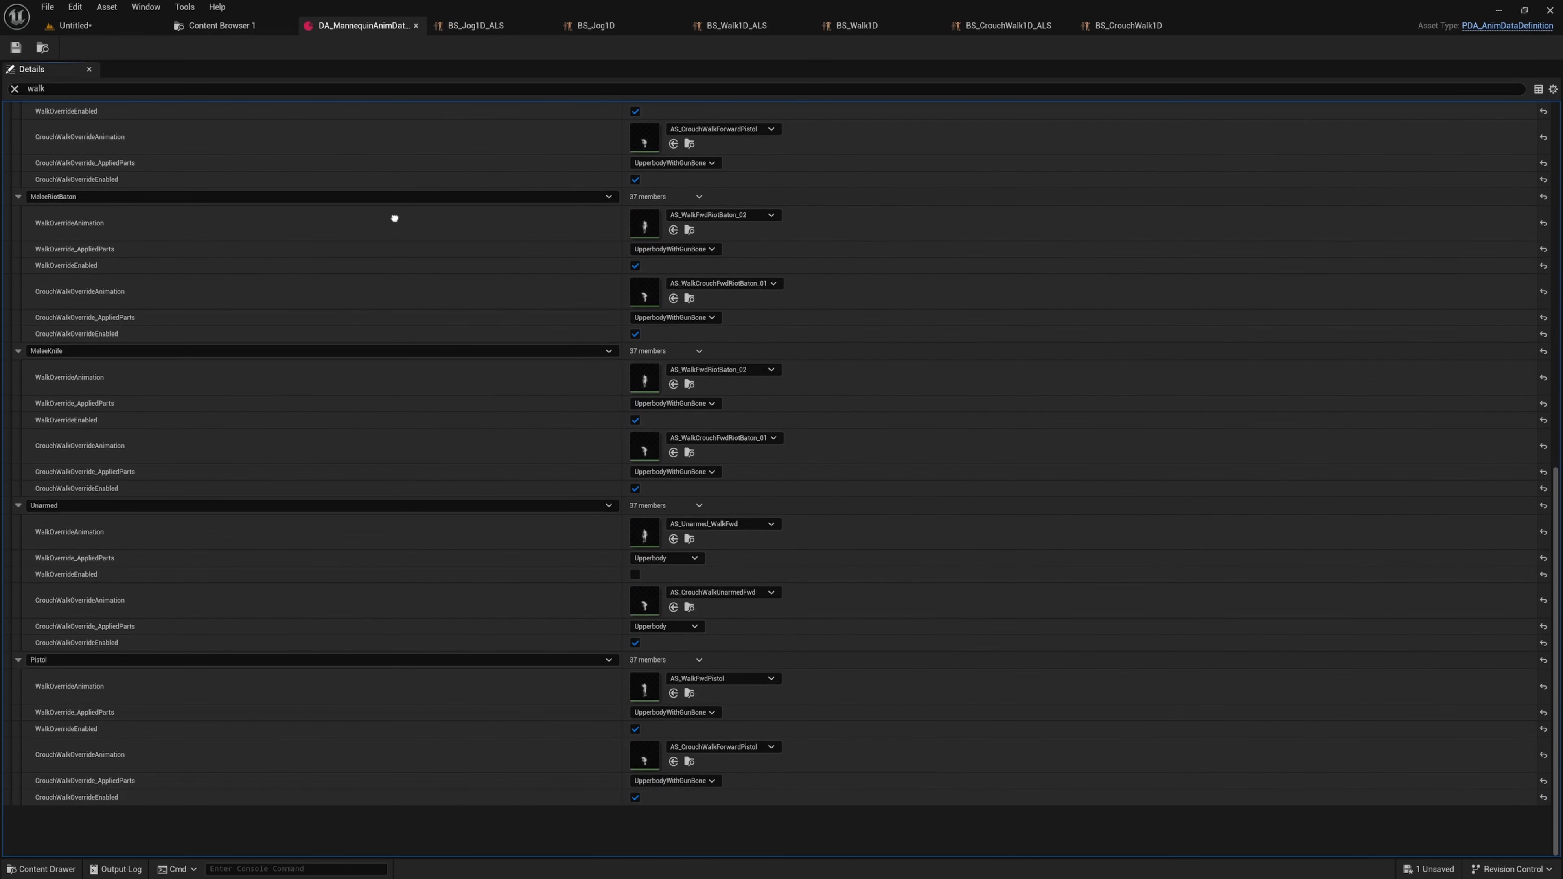
pyautogui.click(636, 694)
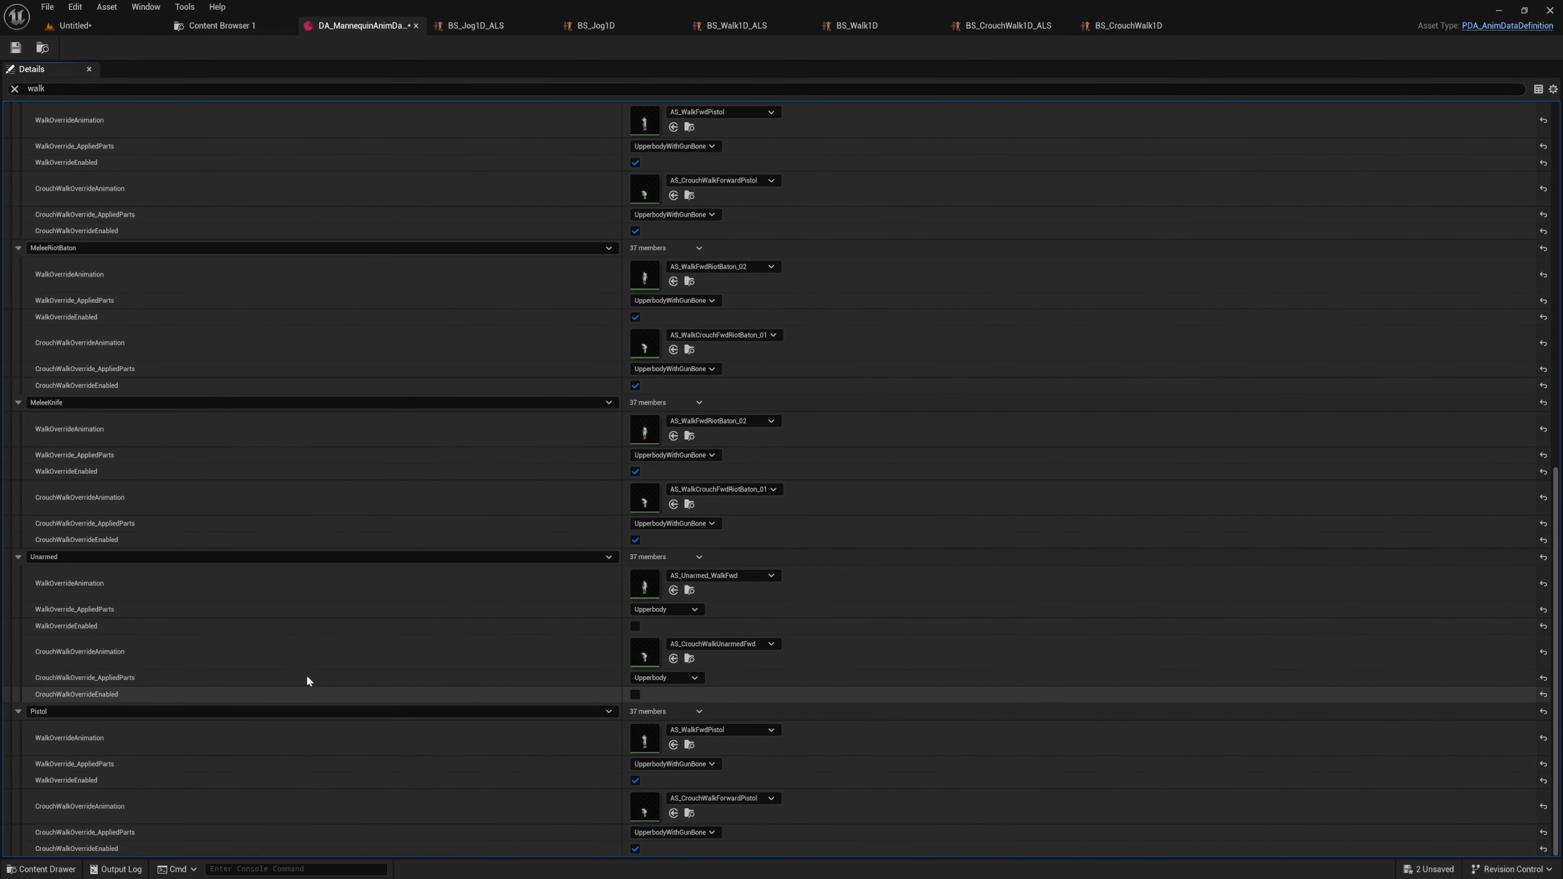
pyautogui.hotkey('ctrl', 's')
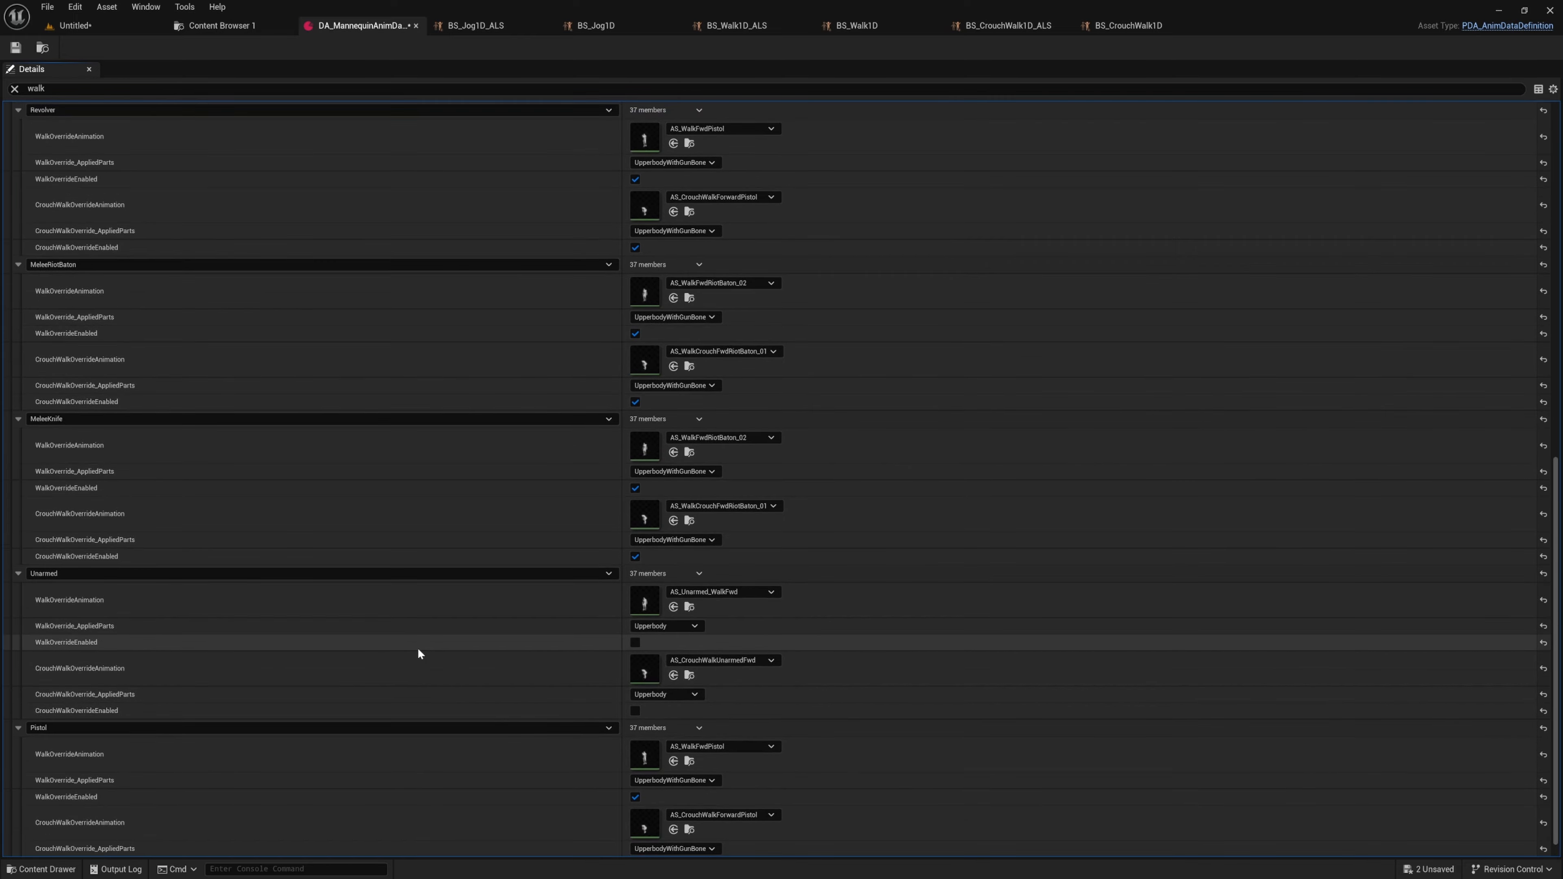
# - Play the level in the editor and check the unarmed crouch walk forward, backward and to both sides
pyautogui.click(80, 30)
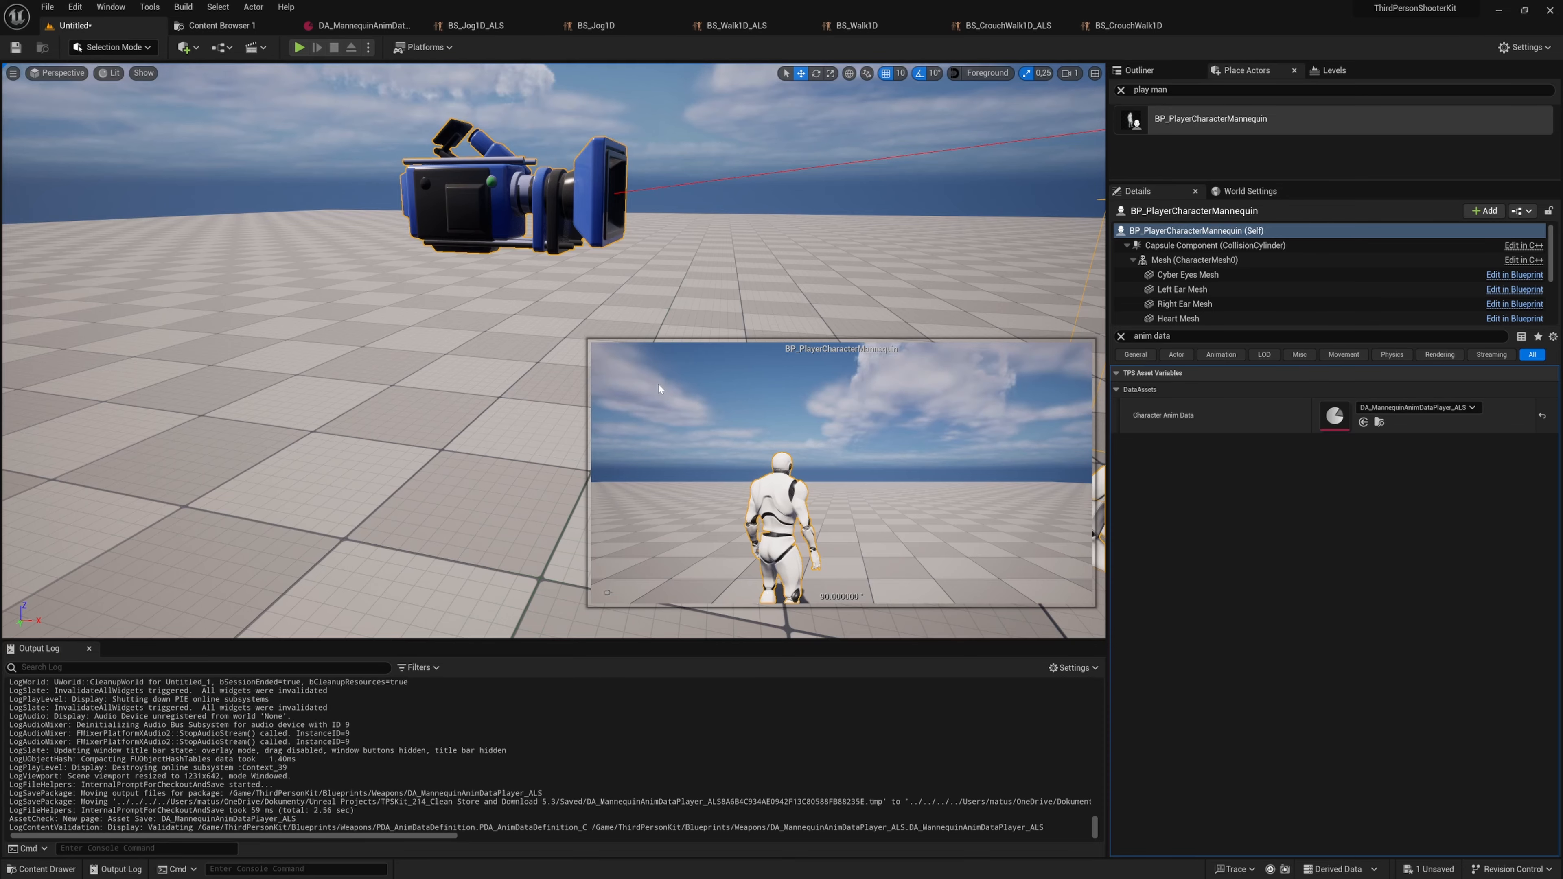
pyautogui.hotkey('alt', 'p')
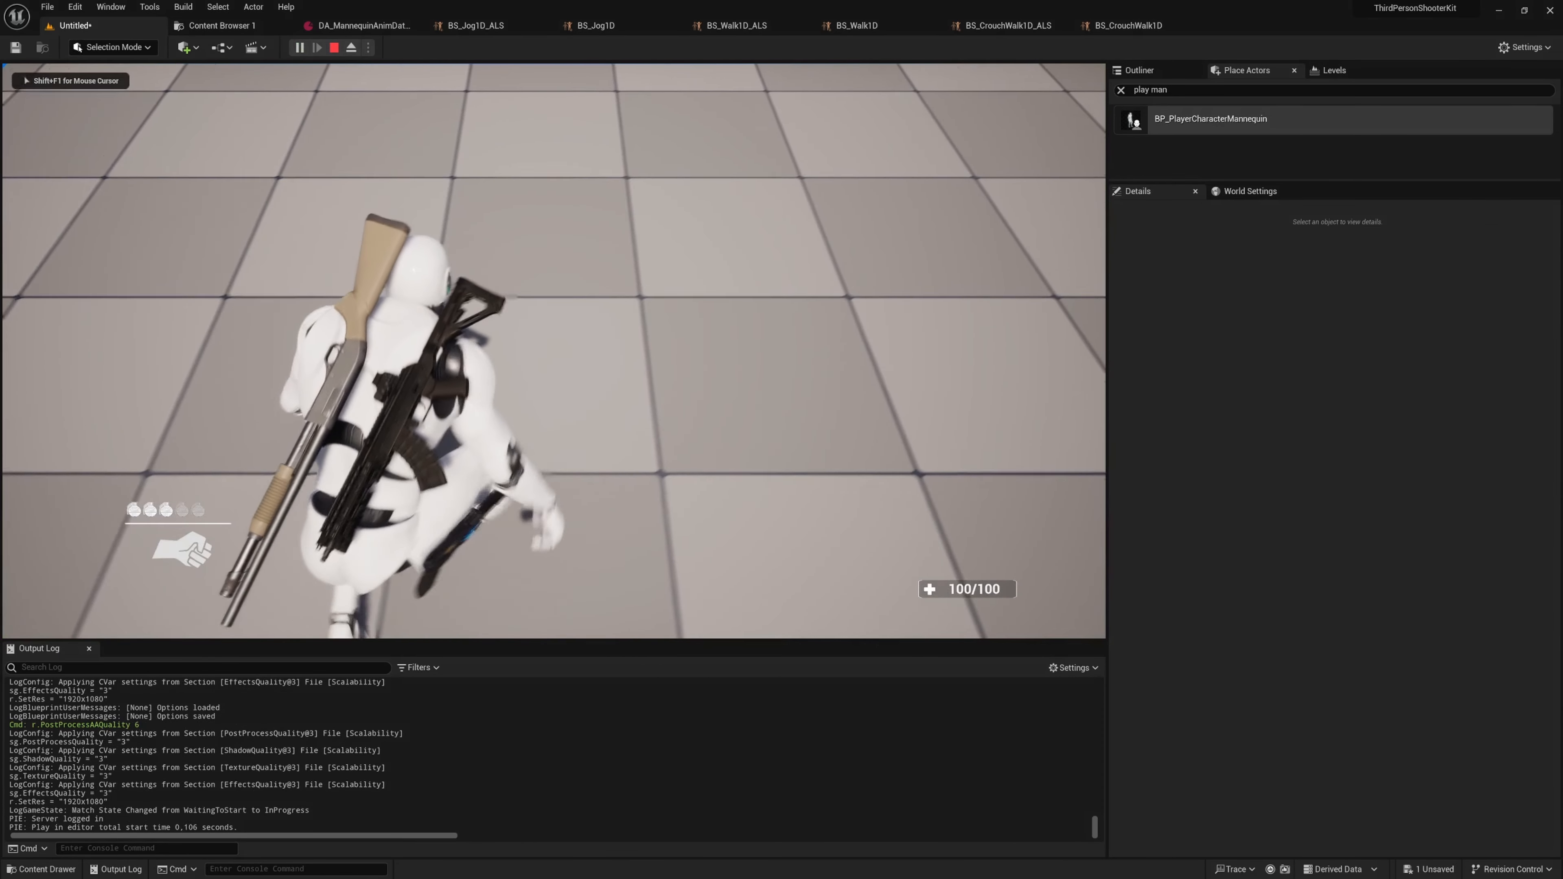
pyautogui.press('w')
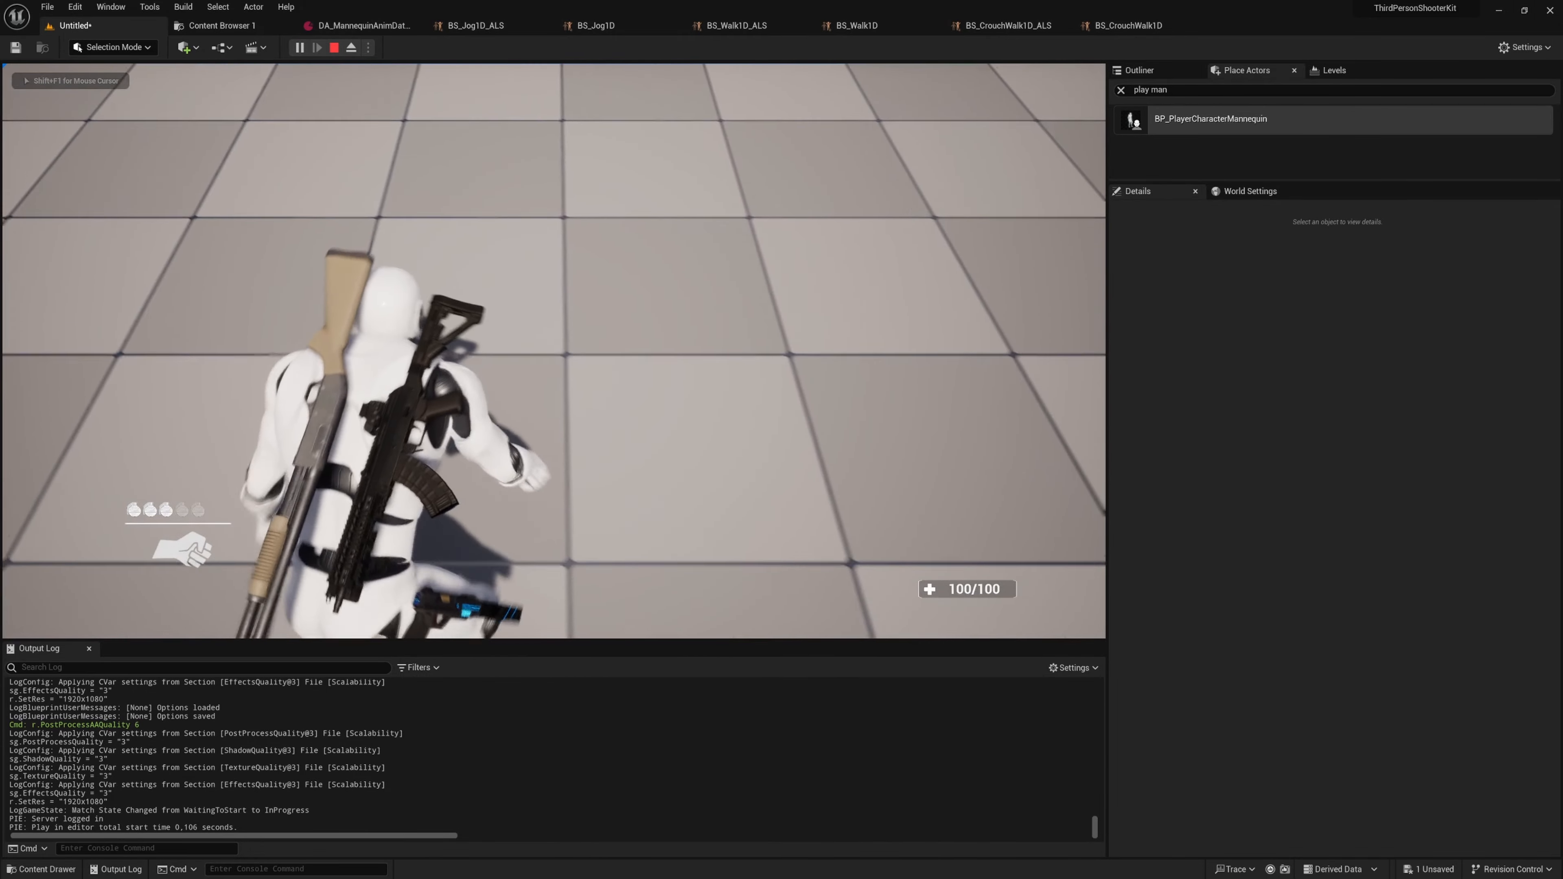
pyautogui.press('c')
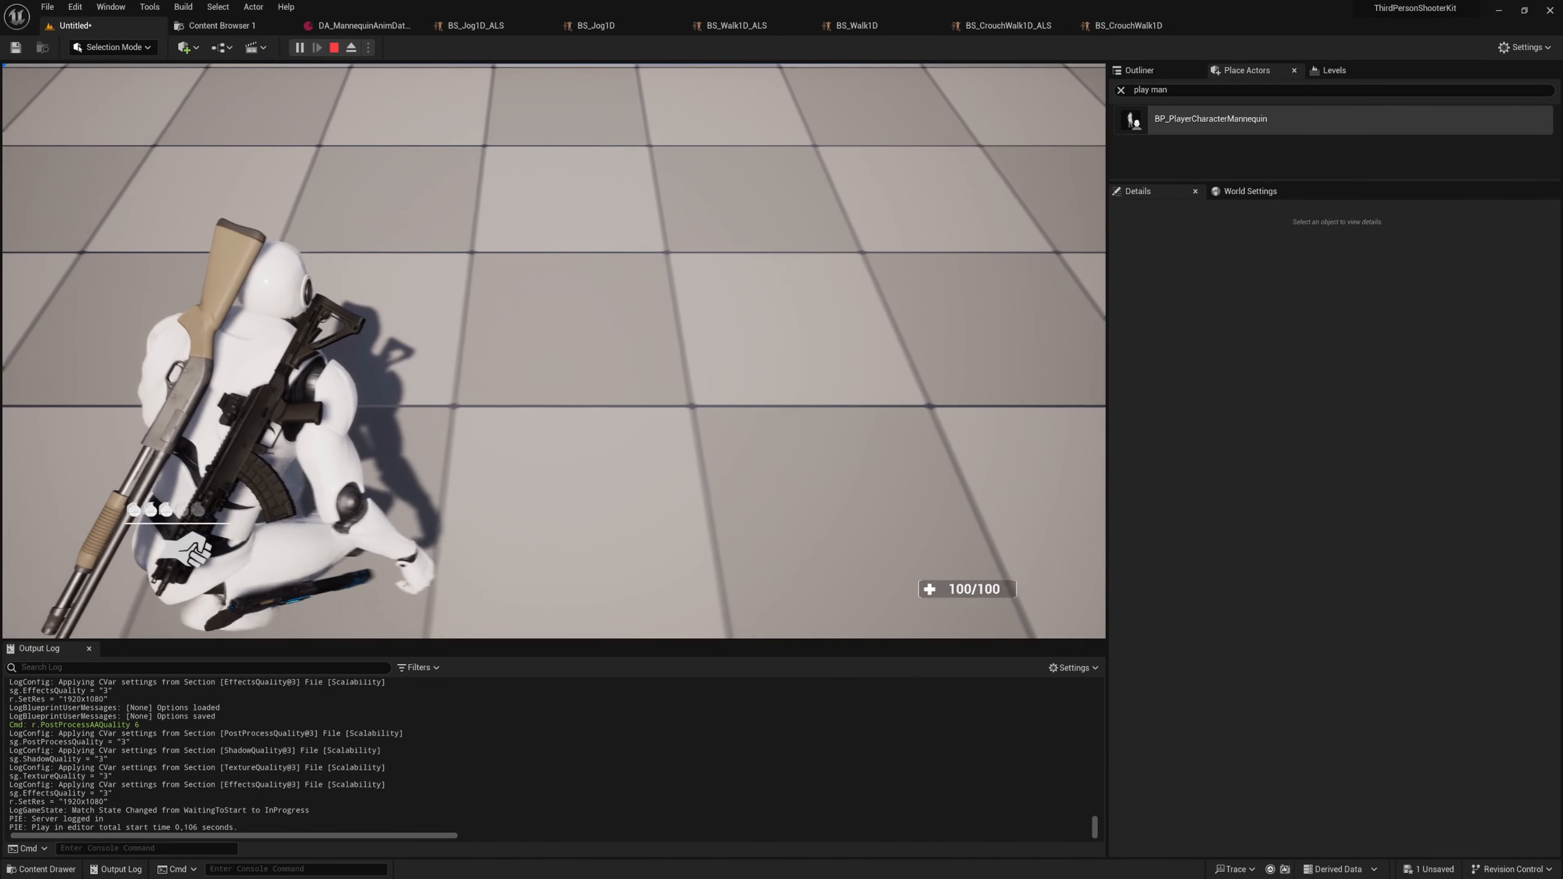
pyautogui.press('w')
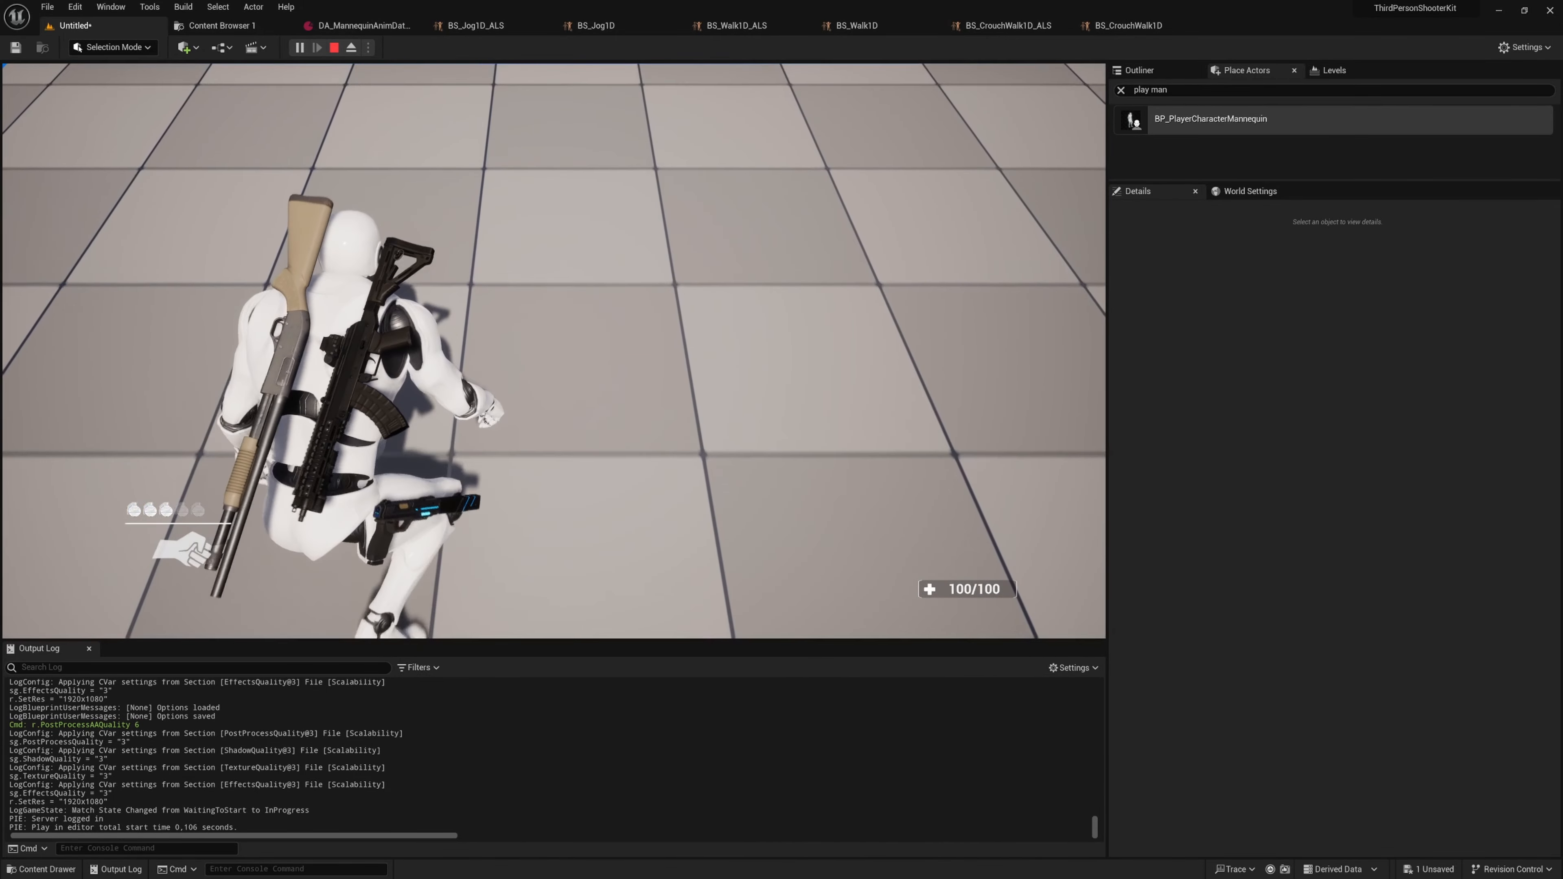
pyautogui.press('d')
pyautogui.press('s')
pyautogui.press('a')
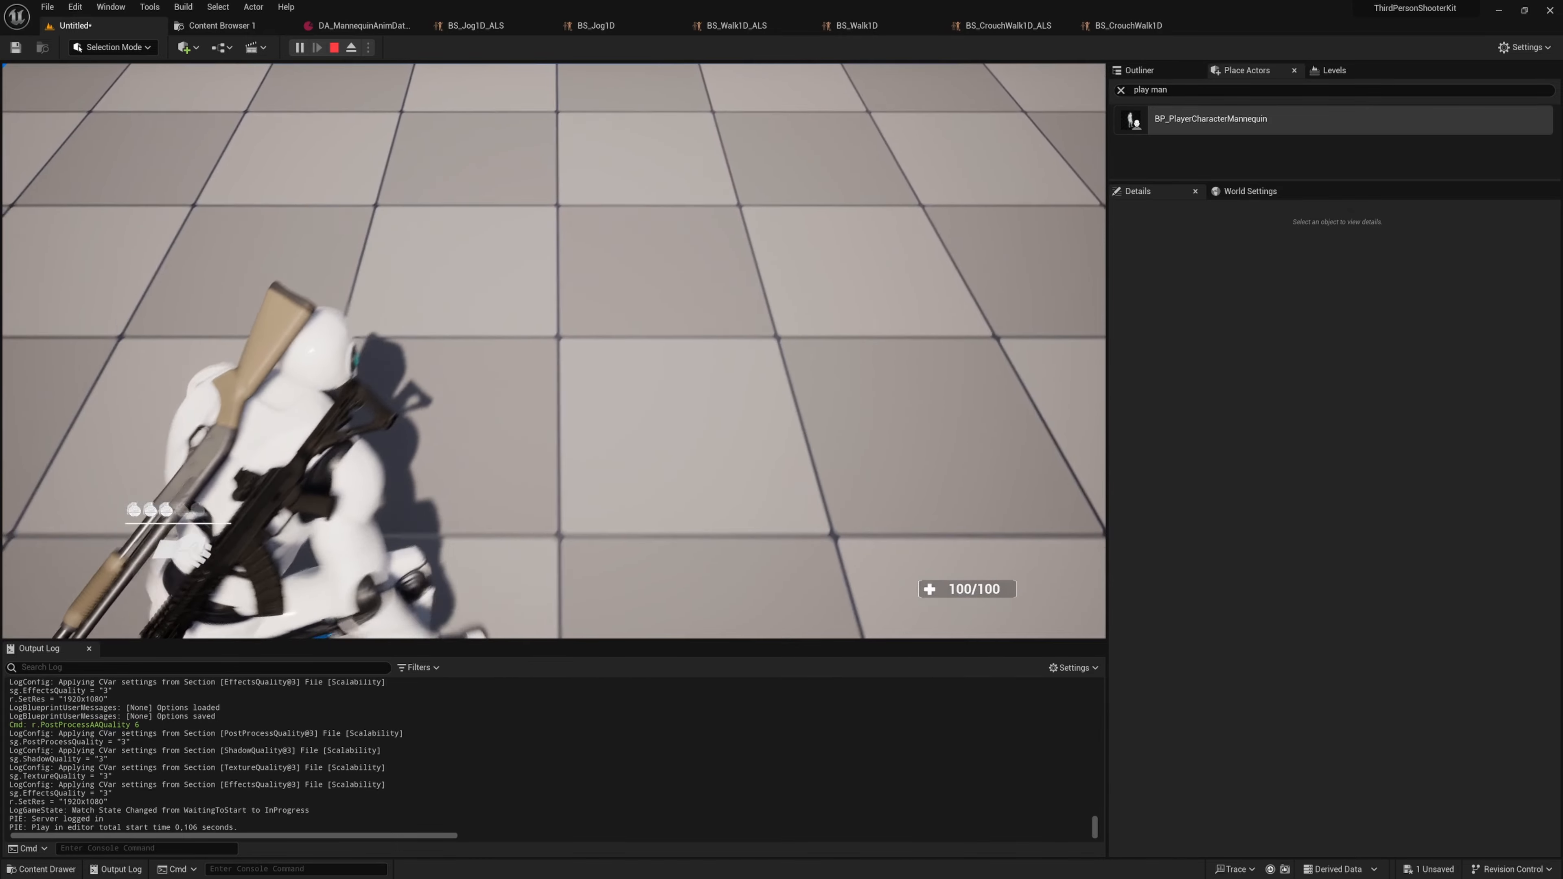
# - Equip the Automatic Rifle in the running game and crouch-walk forward, backward and sideways to check the animation
pyautogui.press('1')
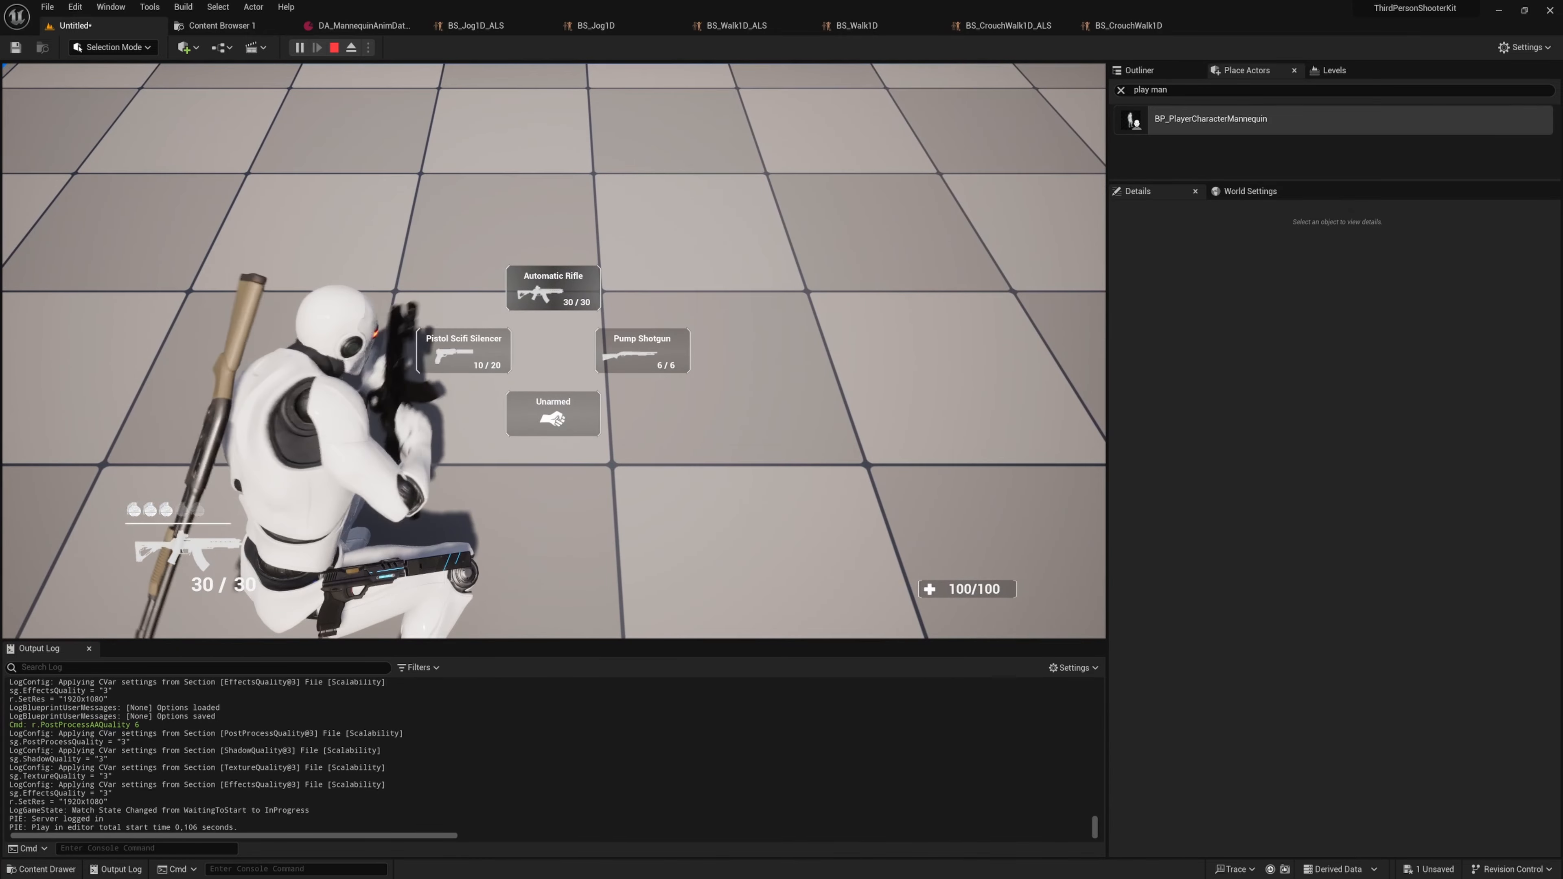
pyautogui.press('w')
pyautogui.press('s')
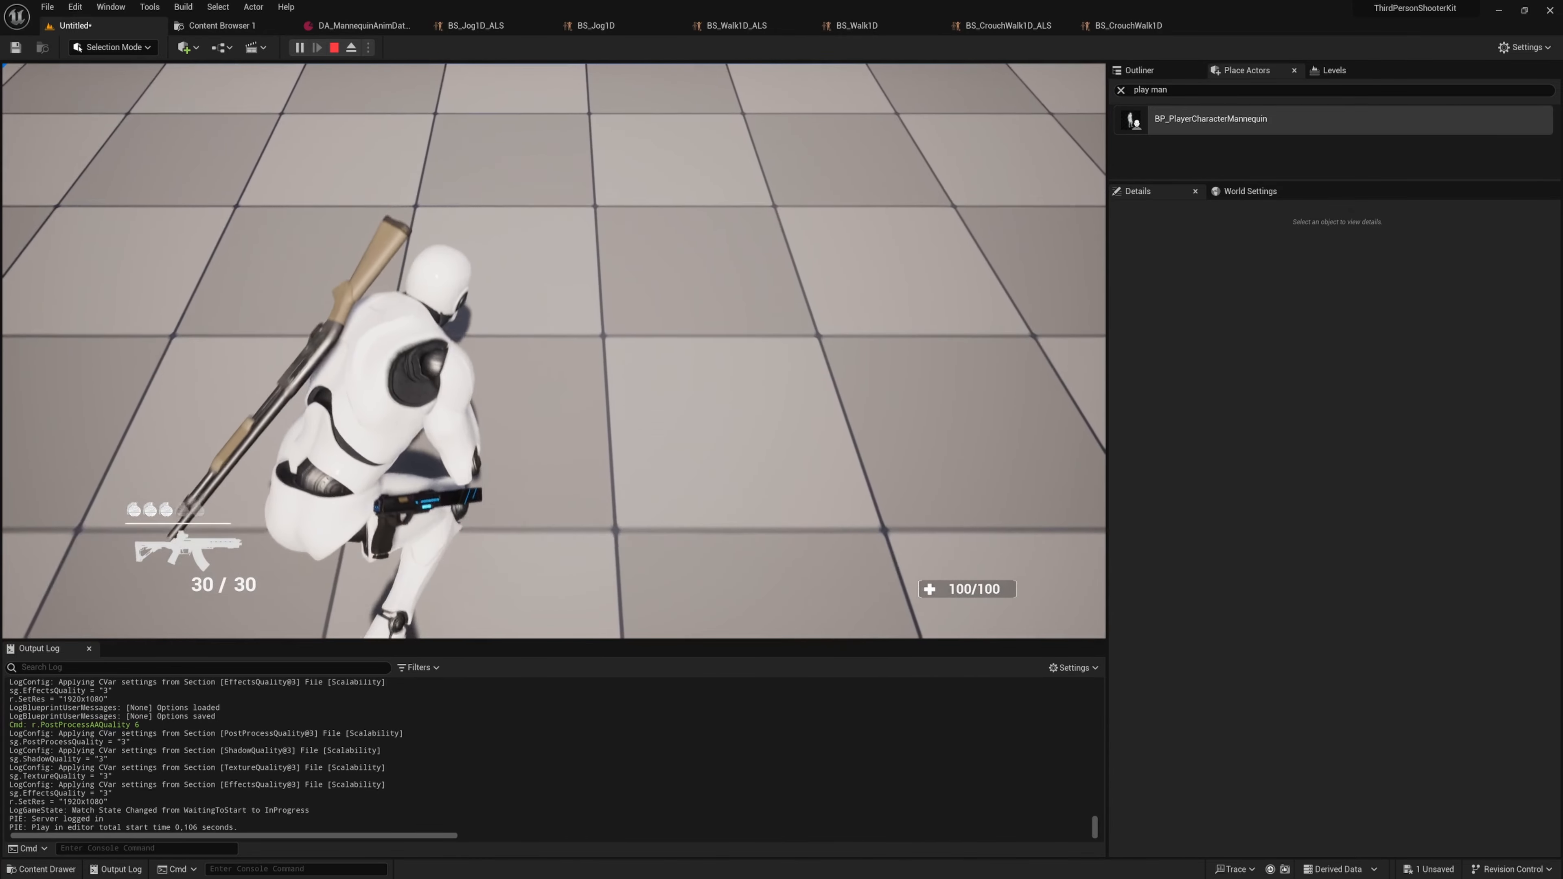
pyautogui.press('d')
pyautogui.press('s')
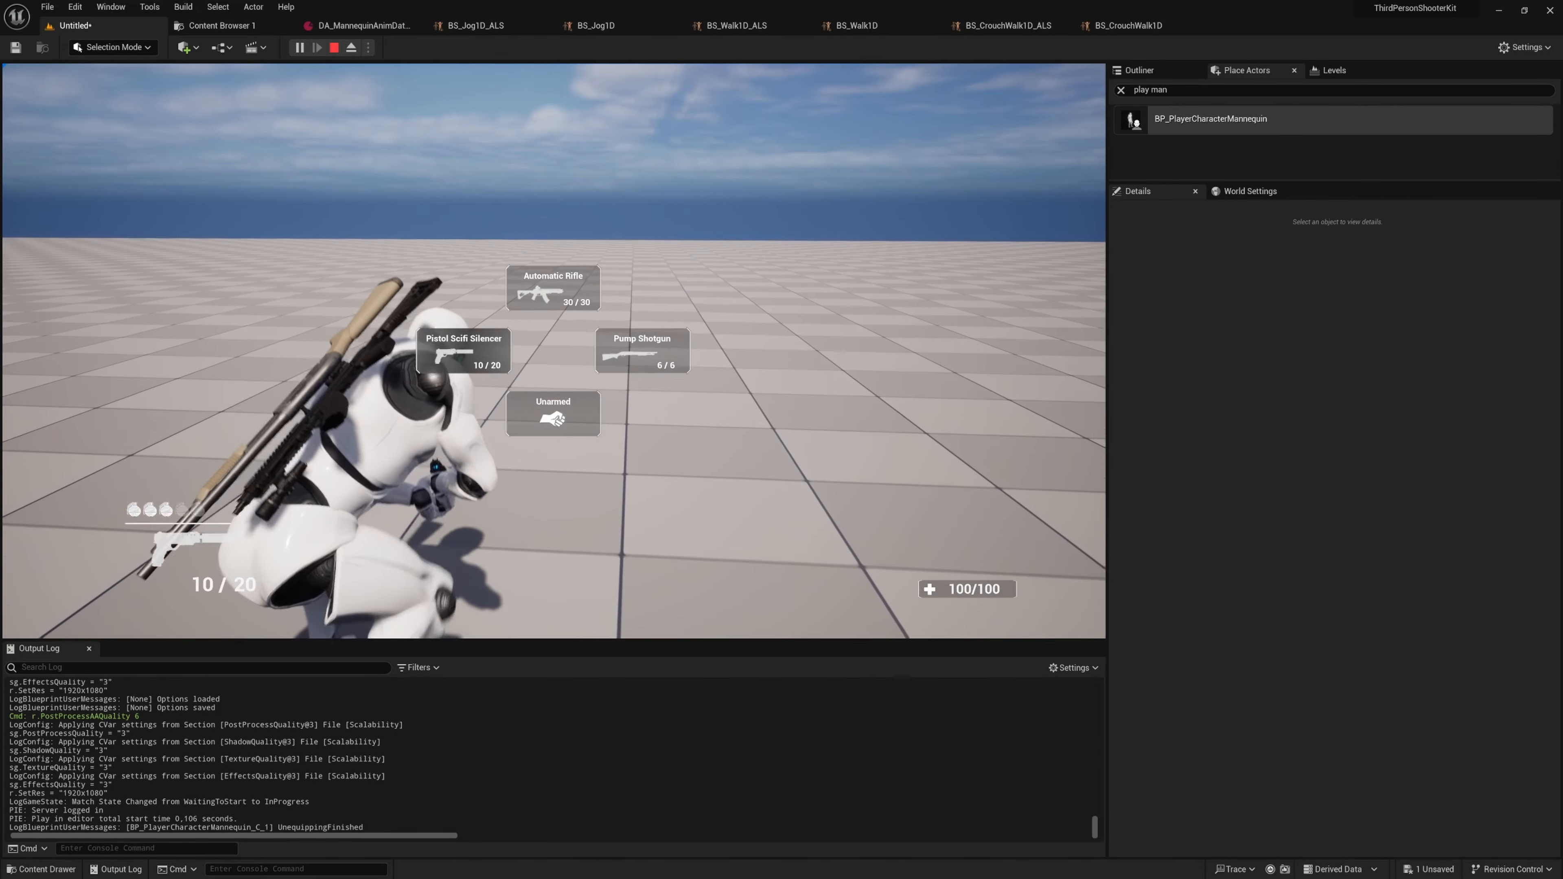
# - Crouch-walk forward with the Pistol Scifi Silencer equipped, and aim and fire it twice to check the pose
pyautogui.press('w')
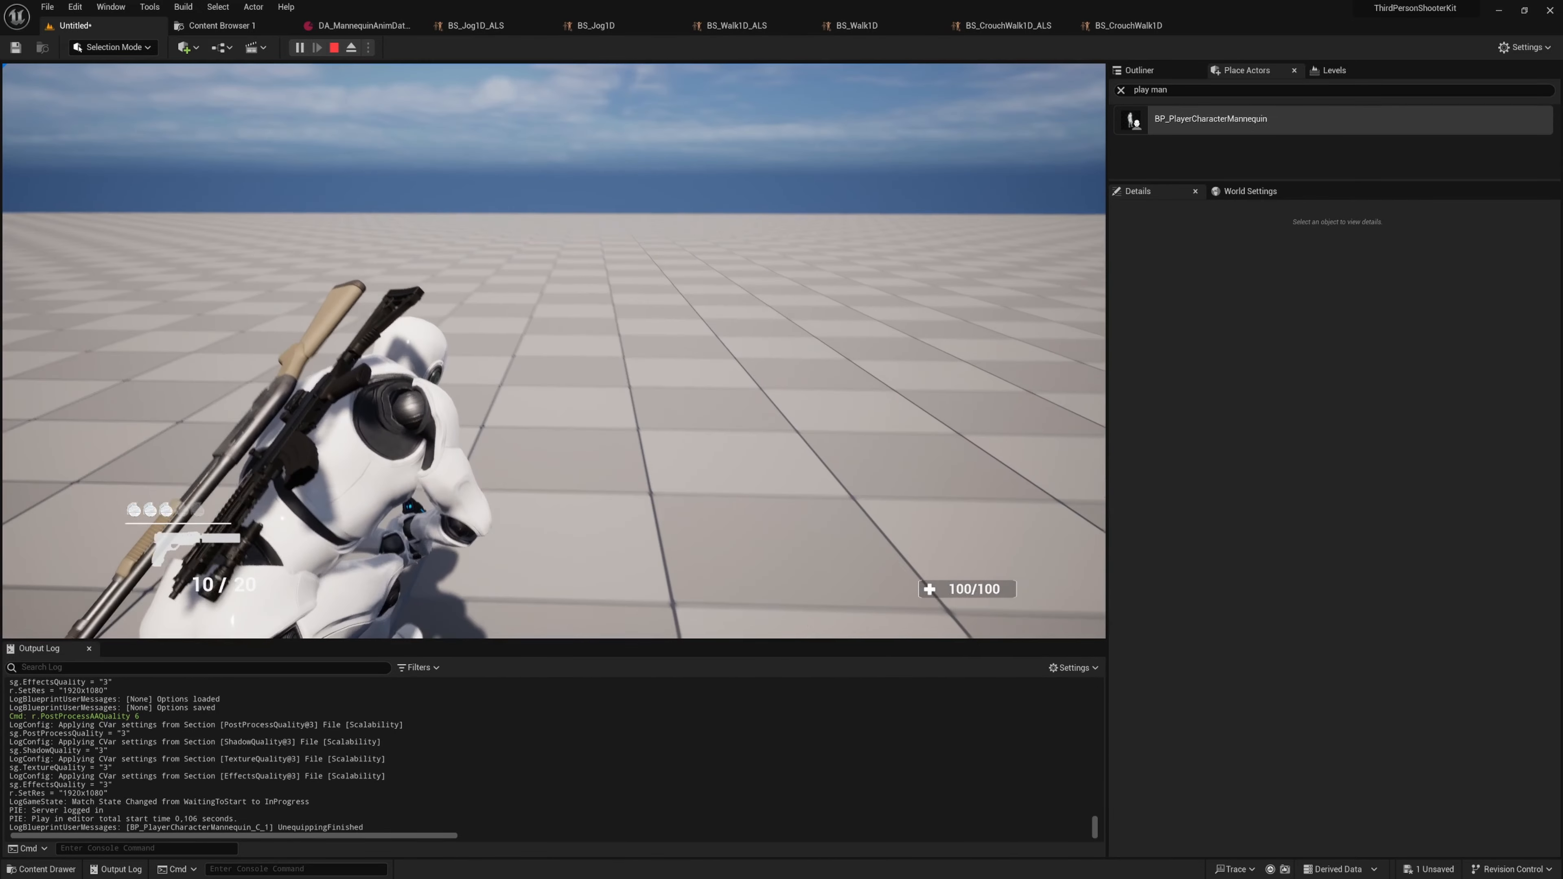
pyautogui.rightClick(554, 351)
pyautogui.click(554, 351)
pyautogui.click(554, 350)
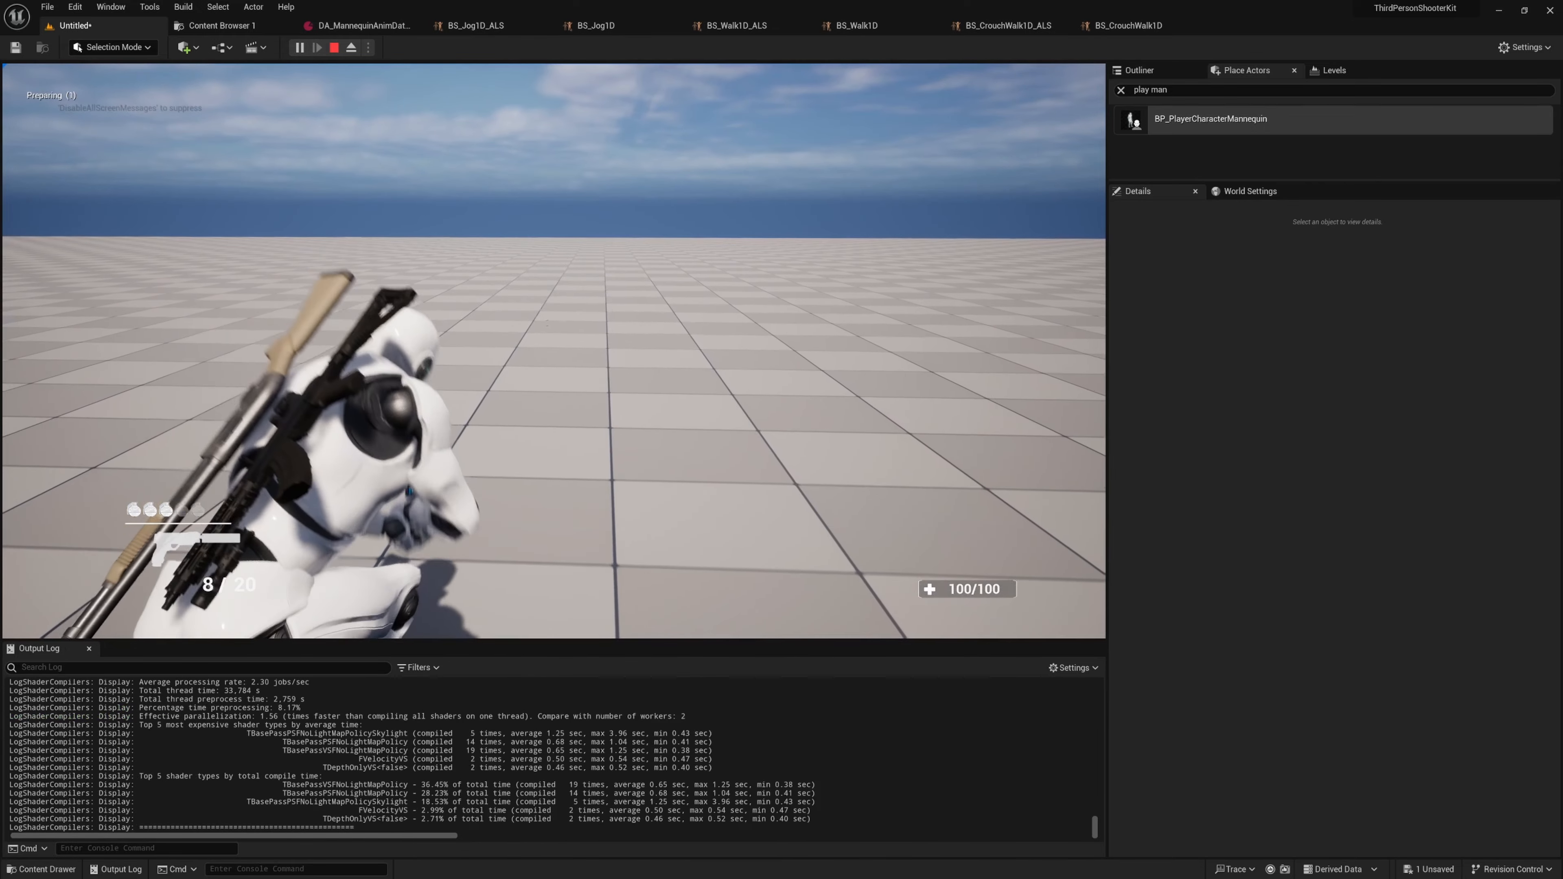
# - Stand the mannequin up, aim and fire the pistol once, move forward and sideways, and end the play session
pyautogui.press('c')
pyautogui.rightClick(554, 350)
pyautogui.click(553, 350)
pyautogui.press('w')
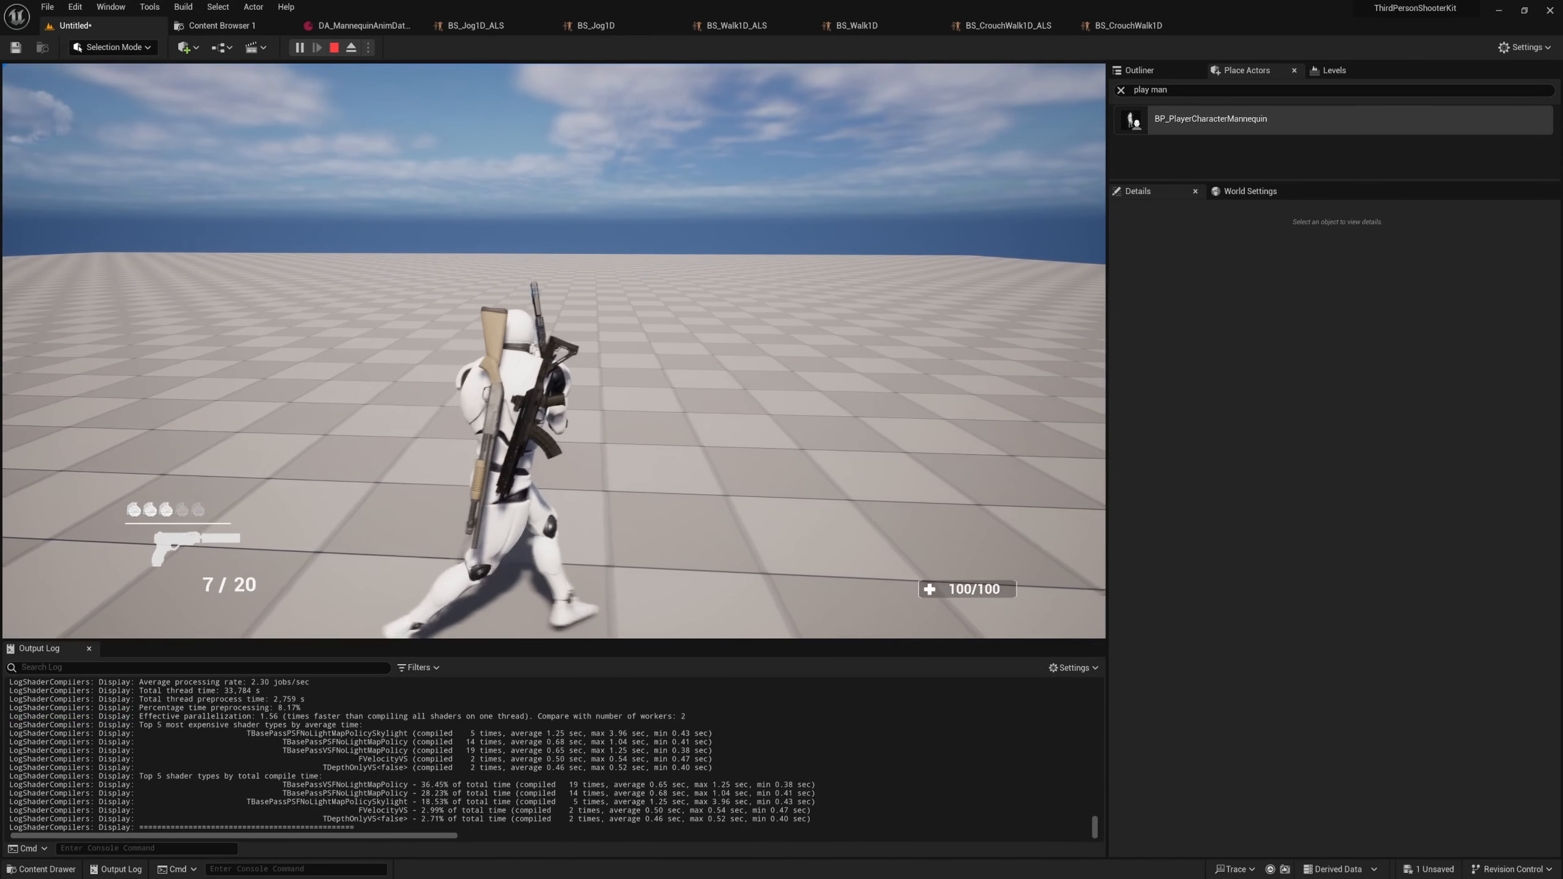
pyautogui.press('w')
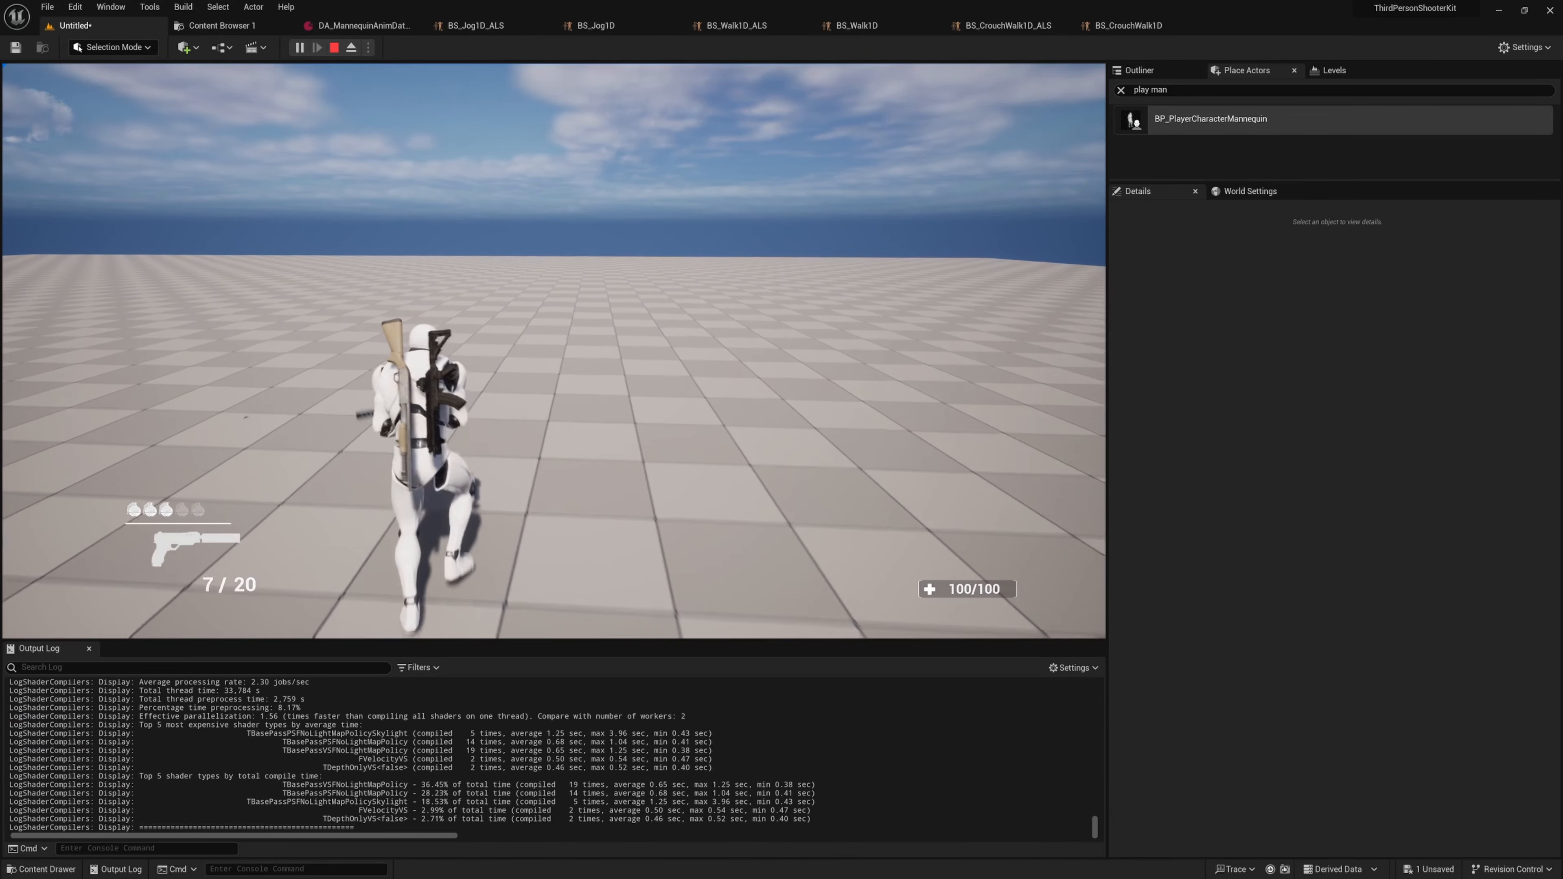
pyautogui.press('d')
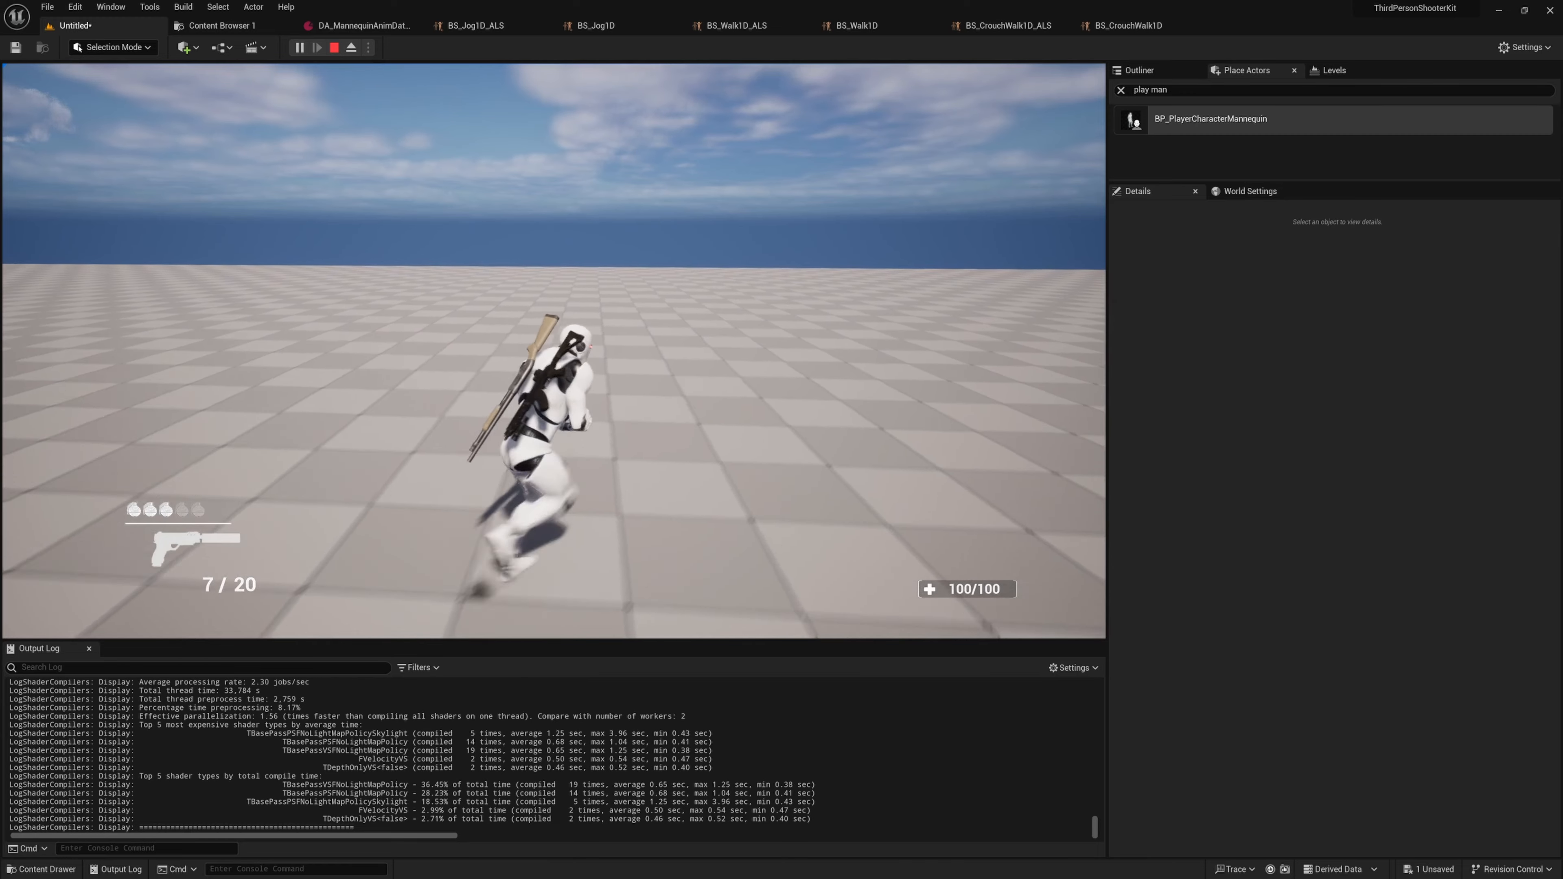
pyautogui.press('Escape')
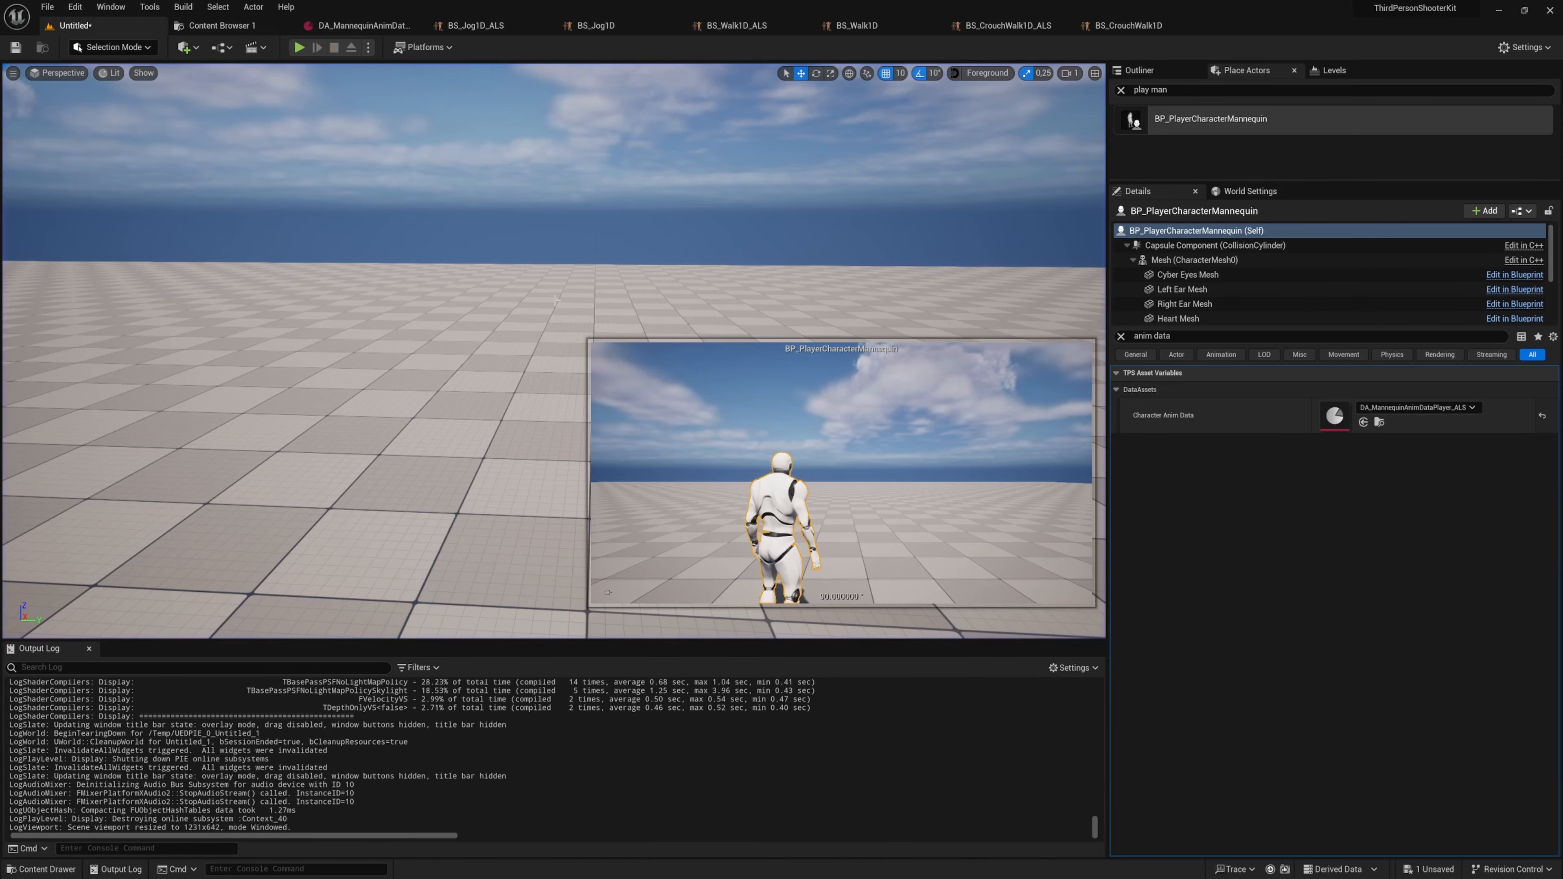
# - Open ALS_N_Sprint_F_Impulse from the NewCollection collection and inspect its preview from the side
pyautogui.click(230, 30)
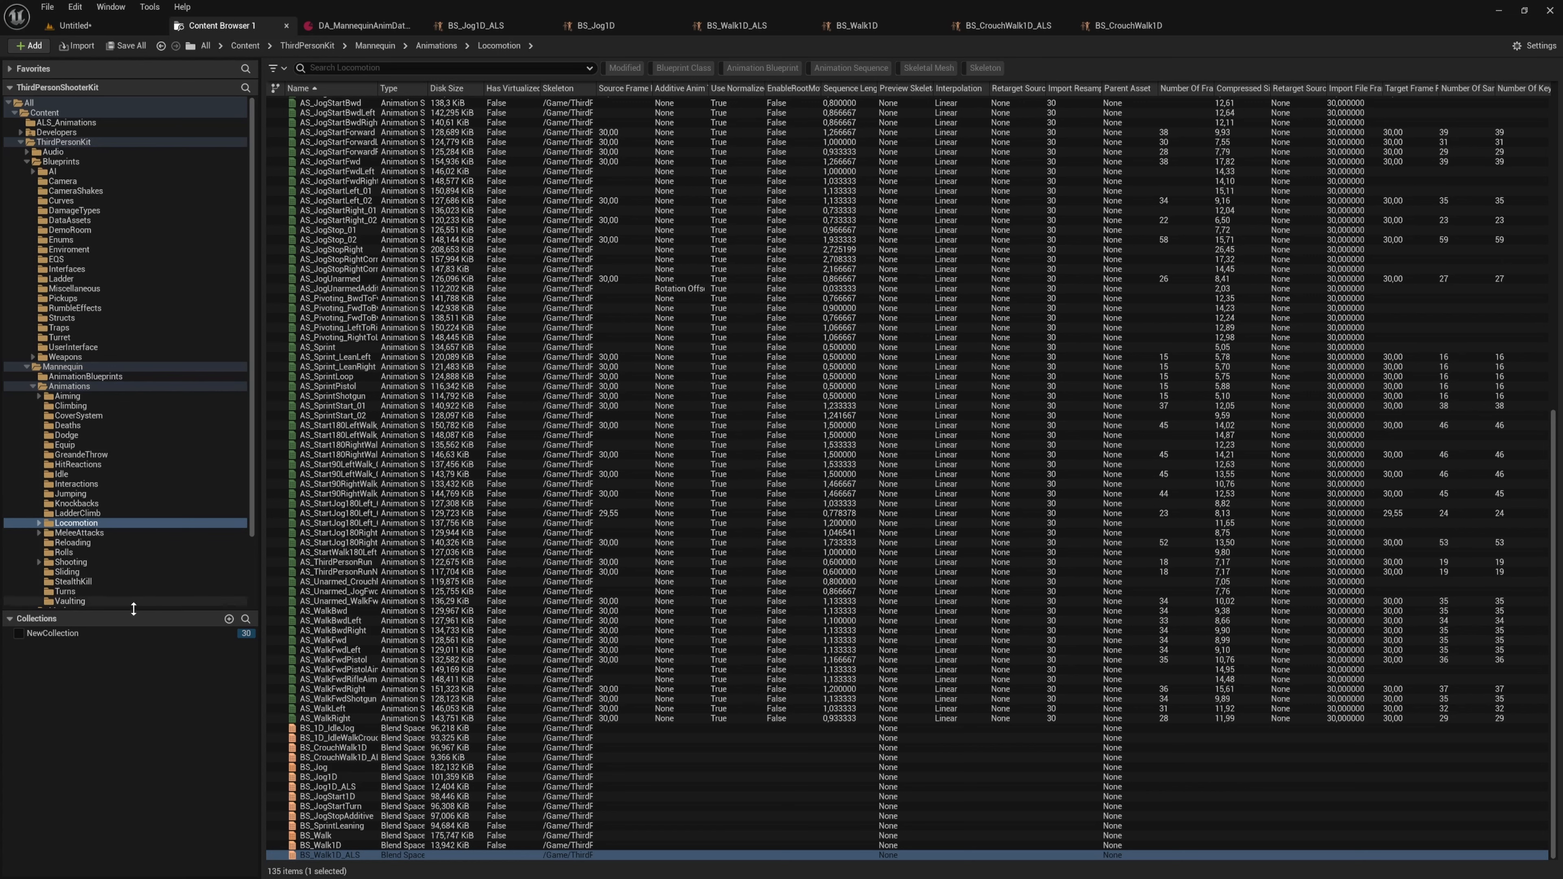
pyautogui.click(99, 636)
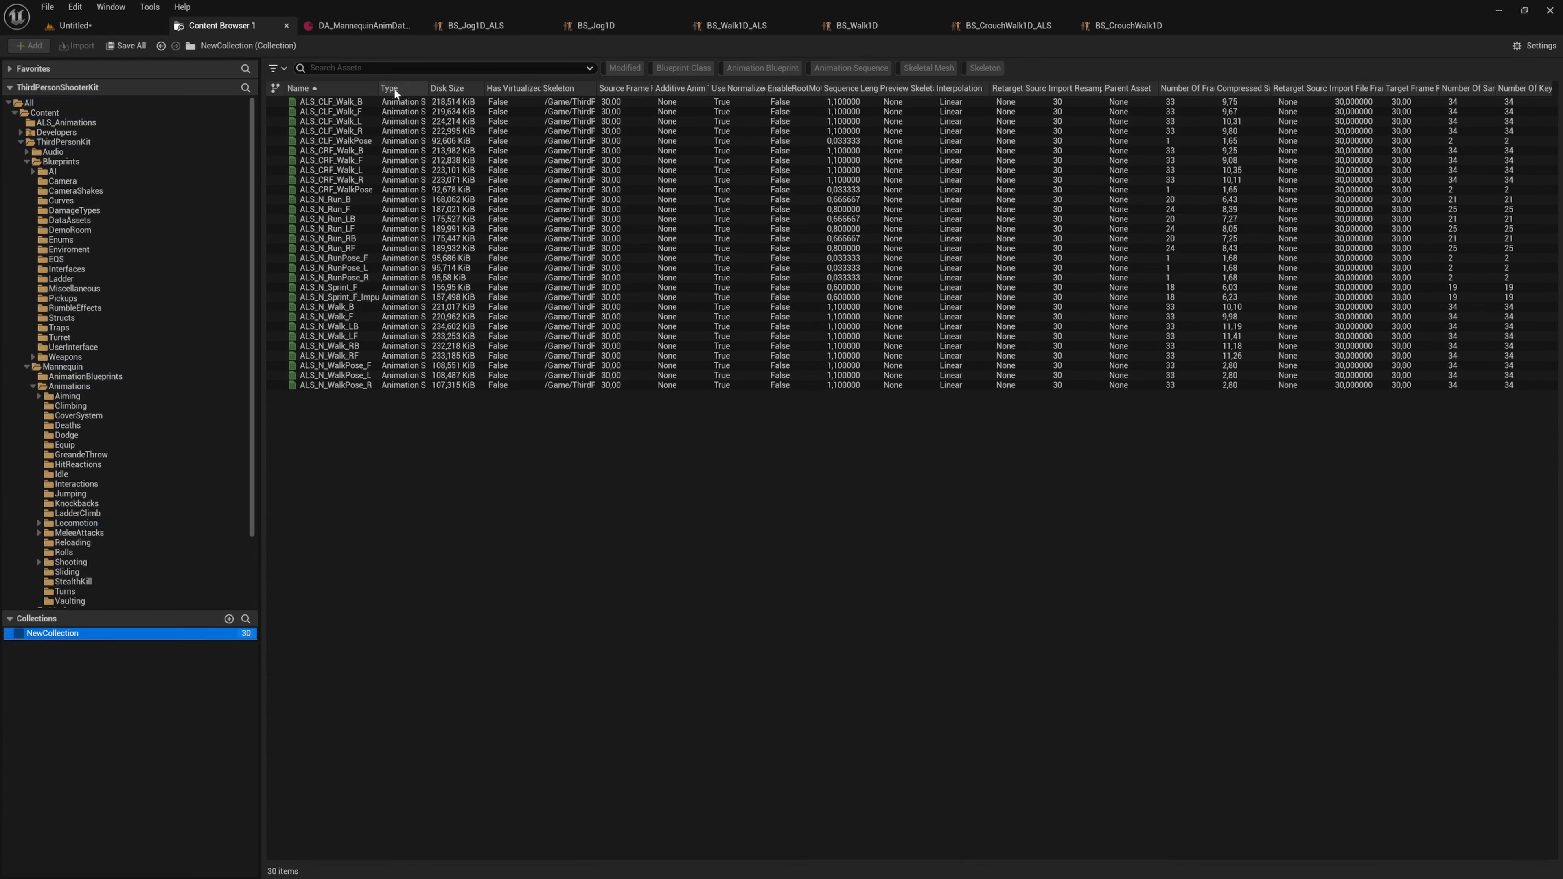
pyautogui.click(363, 297)
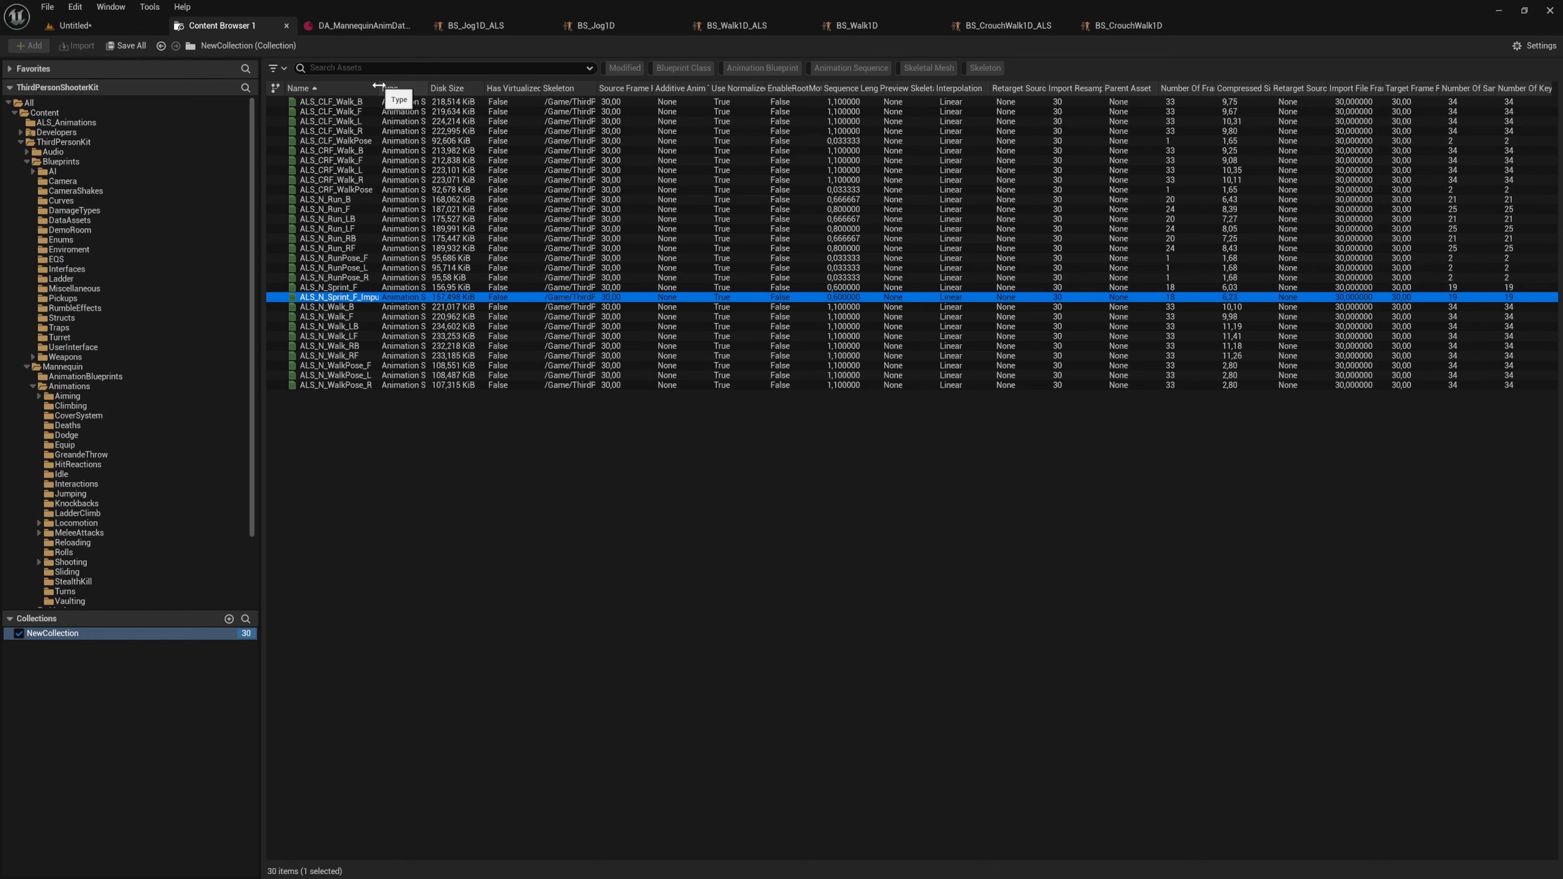
pyautogui.moveTo(380, 89); pyautogui.dragTo(394, 89)
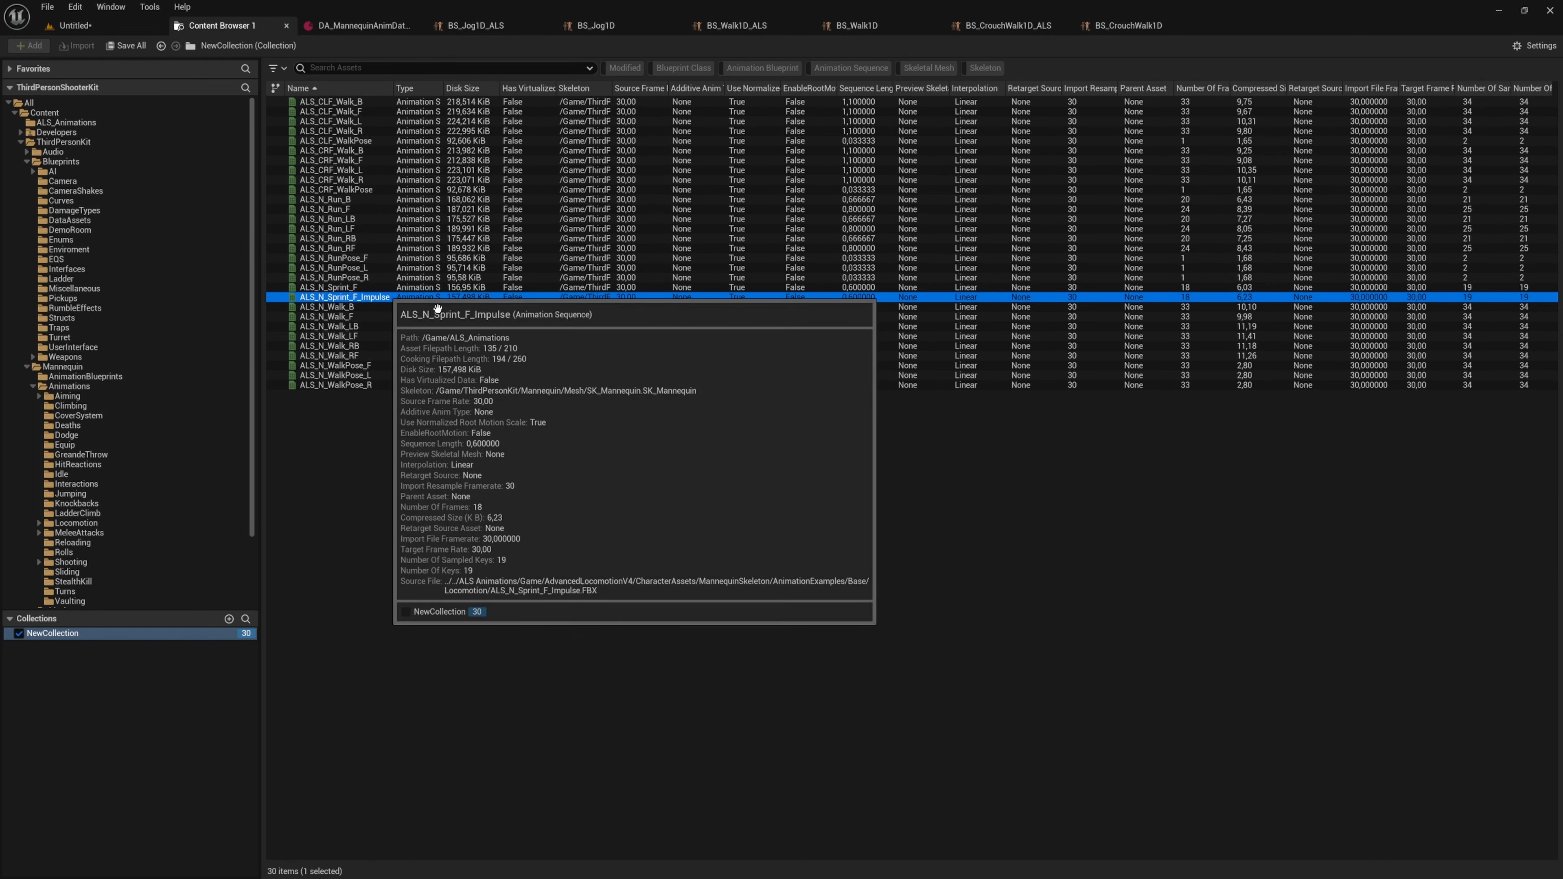
pyautogui.doubleClick(436, 299)
pyautogui.keyDown('alt'); pyautogui.moveTo(640, 370); pyautogui.dragTo(862, 375); pyautogui.keyUp('alt')
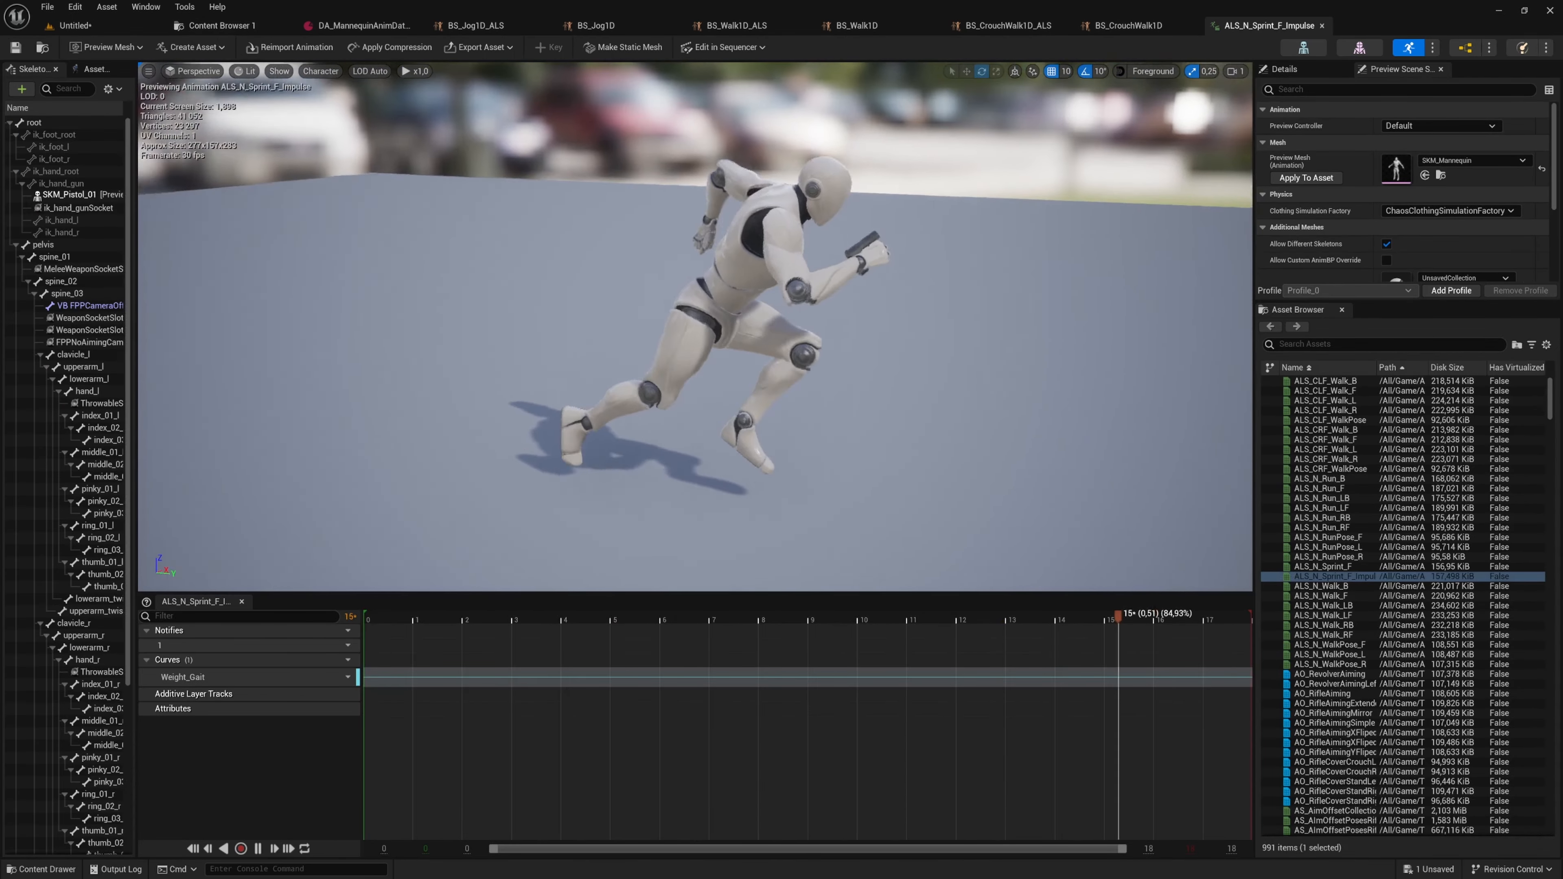
pyautogui.keyDown('alt'); pyautogui.moveTo(517, 373); pyautogui.dragTo(528, 372); pyautogui.keyUp('alt')
pyautogui.press('space')
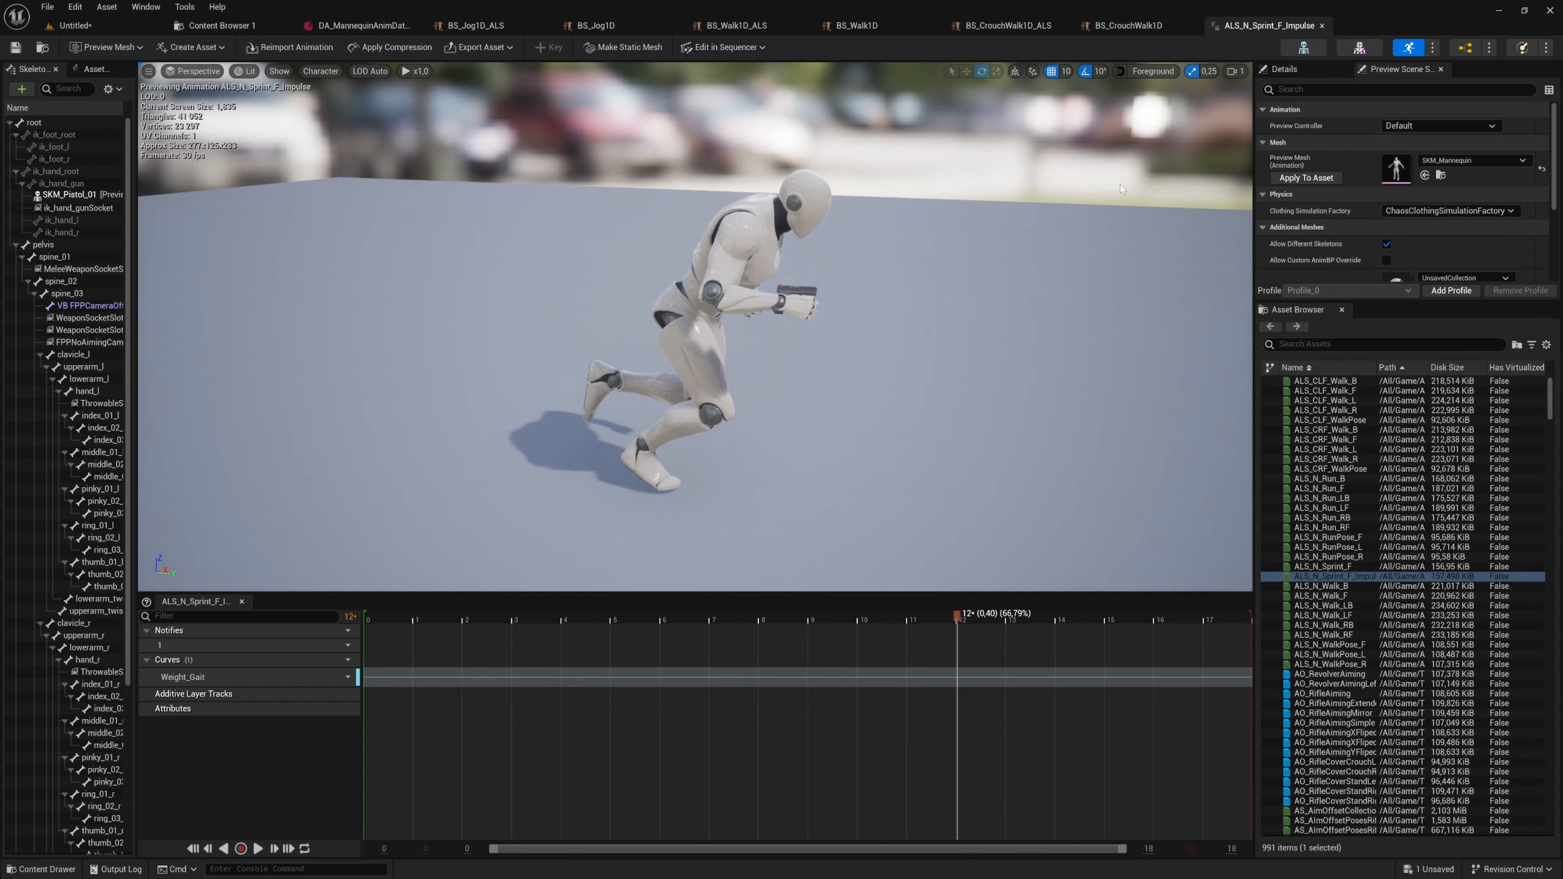
# - Filter the mannequin anim data asset by "sprint", set Unarmed's SprintOverrideAnimation to ALS_N_Sprint_F_Impulse and disable its SprintOverrideEnabled
pyautogui.click(381, 27)
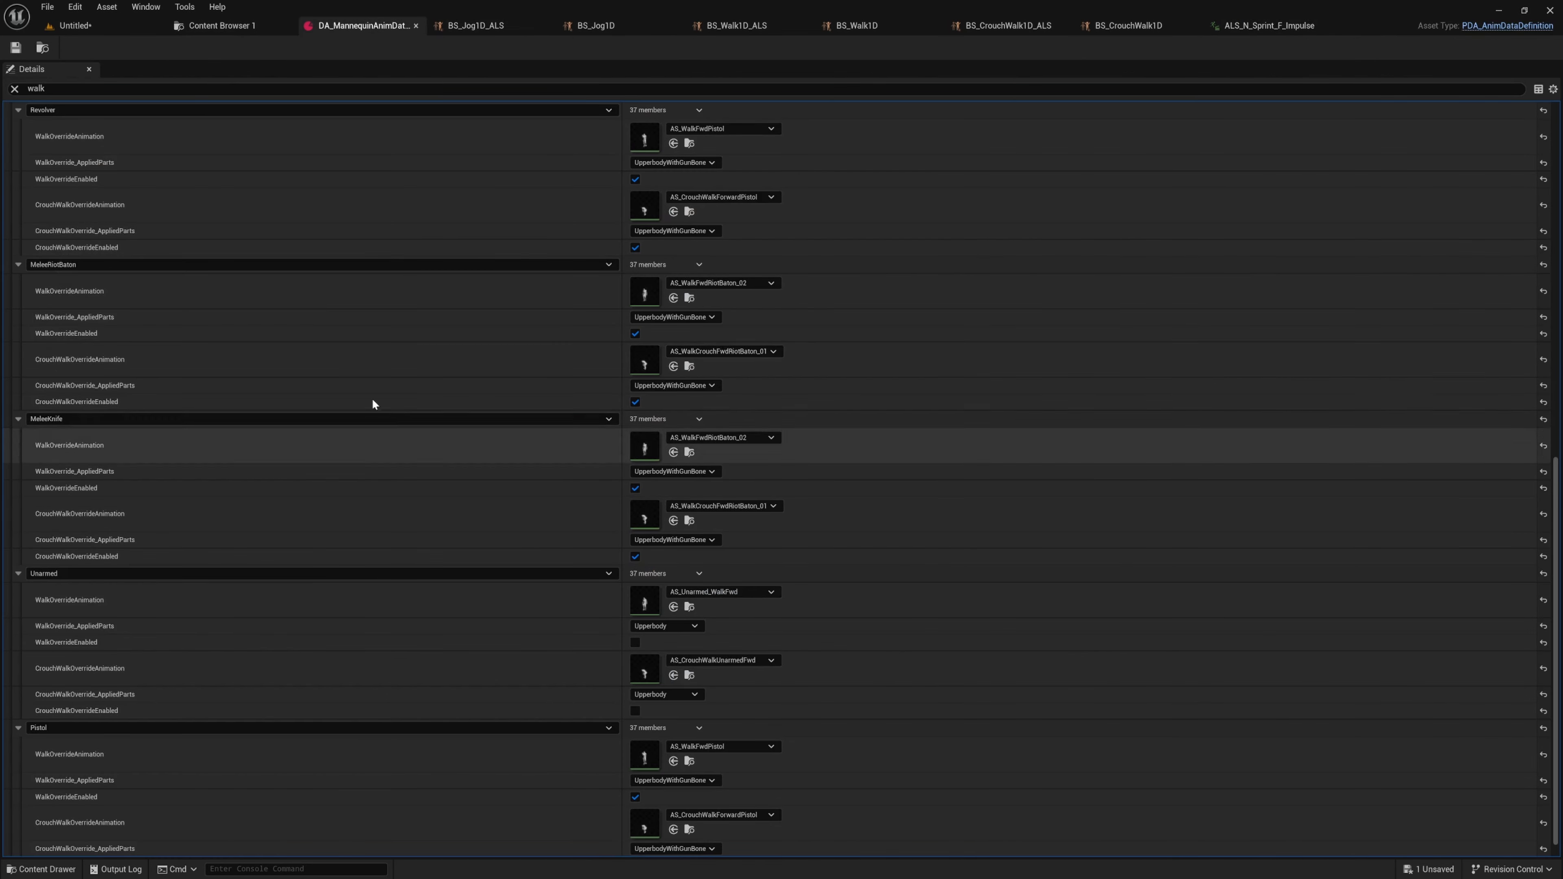
pyautogui.write('s')
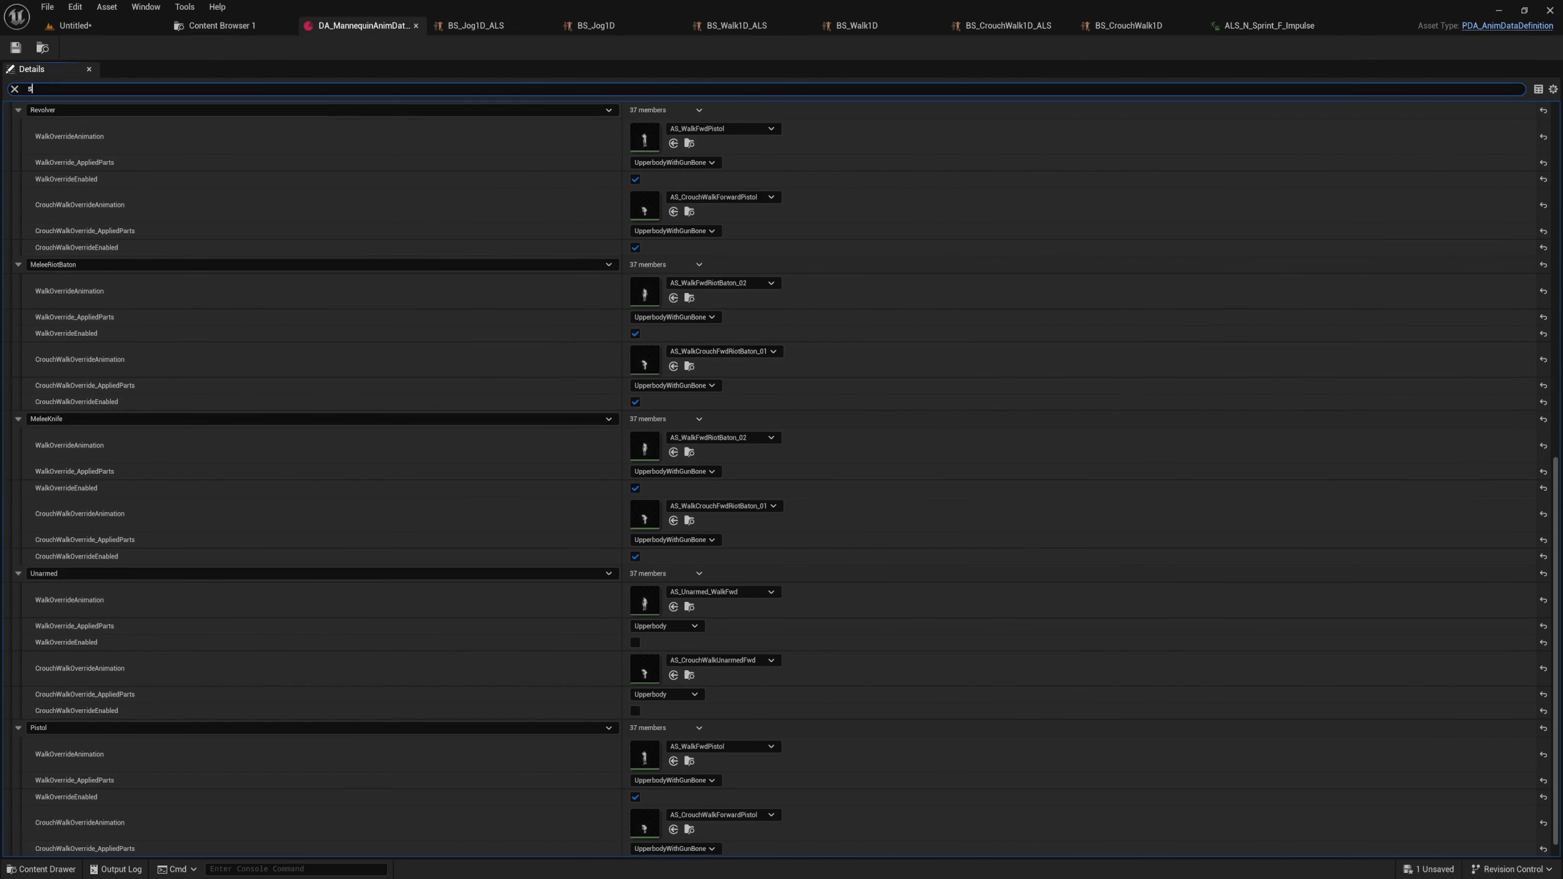
pyautogui.write('print')
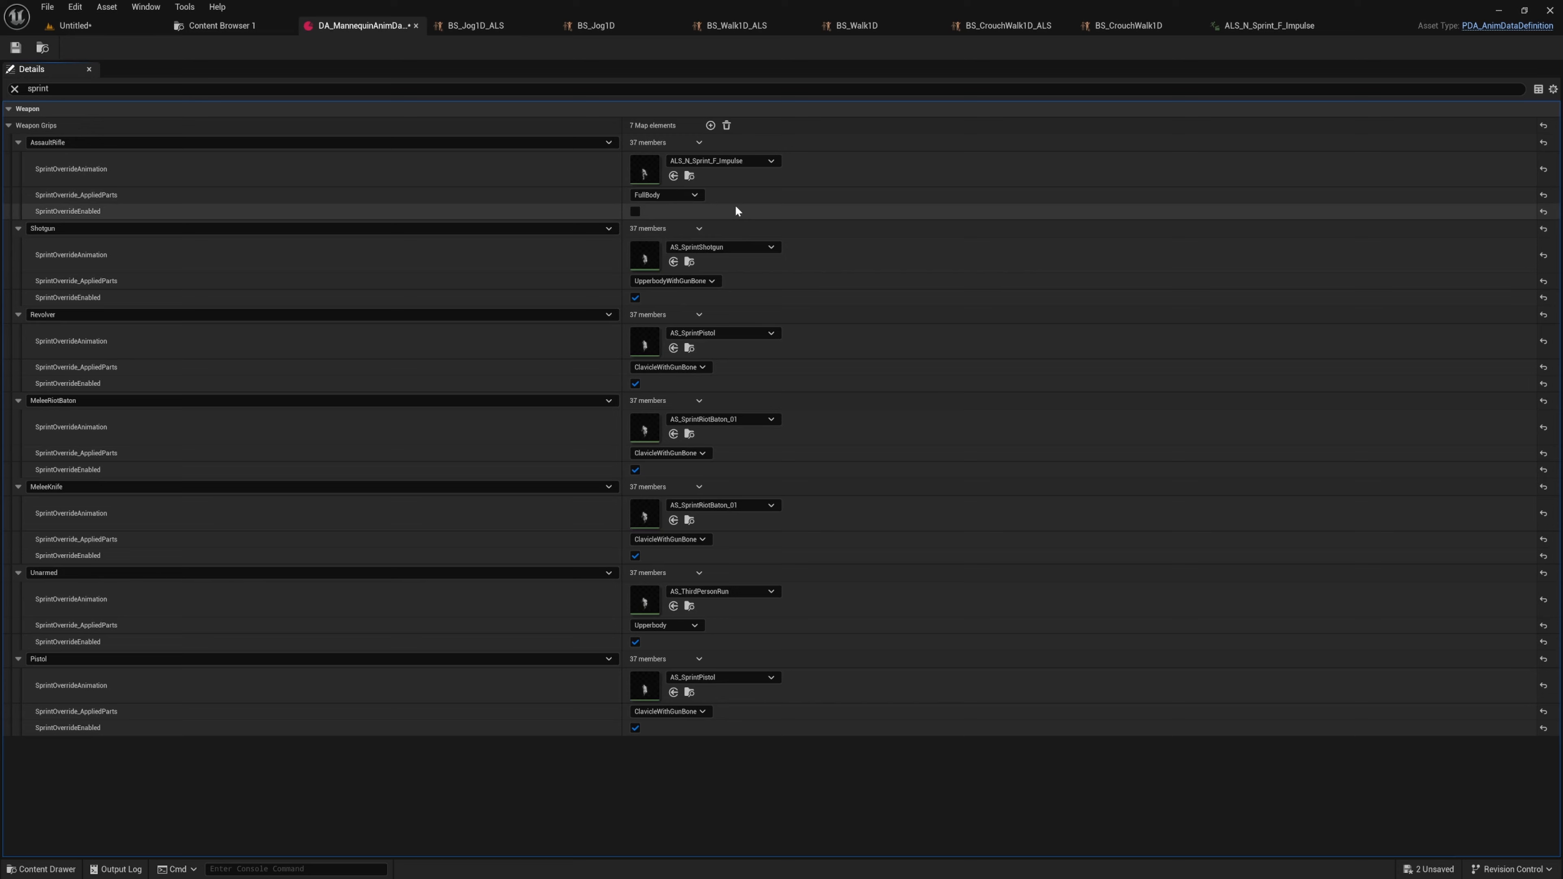
pyautogui.hotkey('ctrl', 'z')
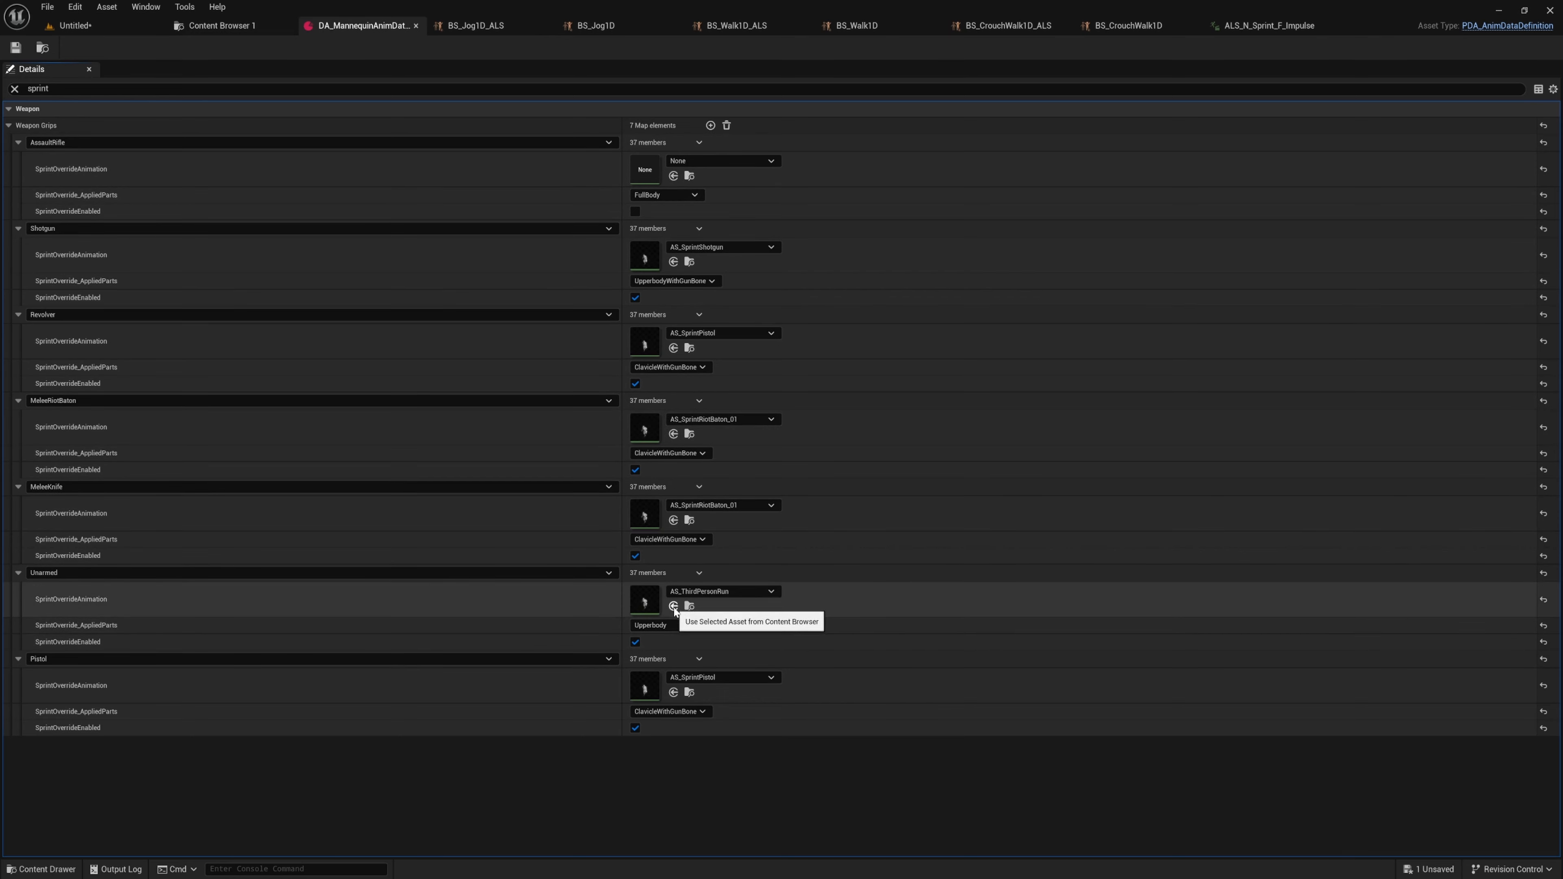
pyautogui.click(635, 641)
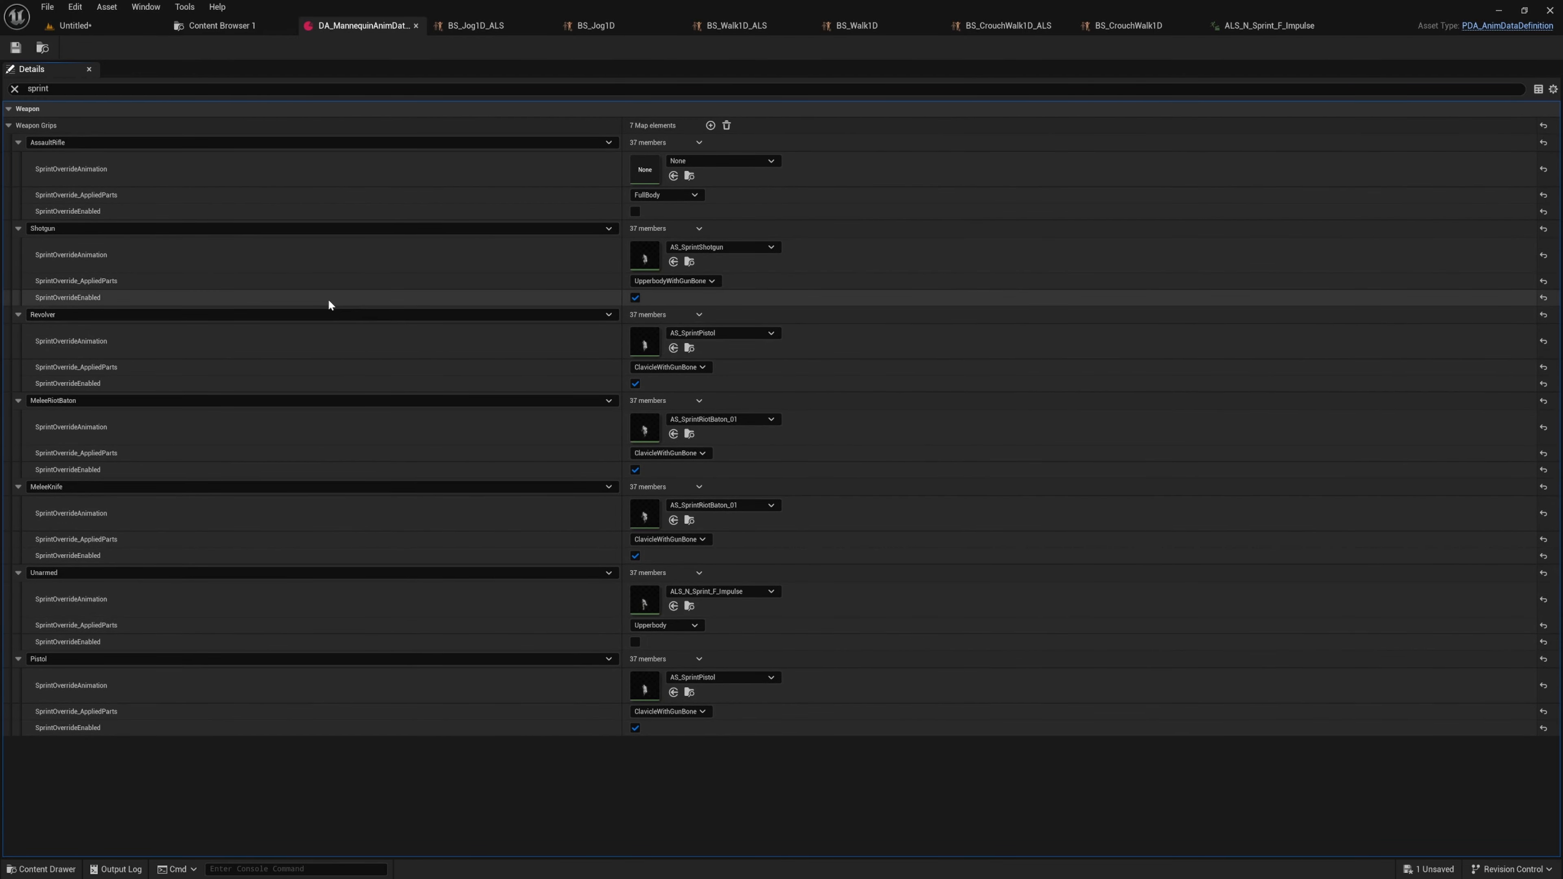
# - Play the level, move the unarmed mannequin forward to check its sprint, and end the play session
pyautogui.click(112, 27)
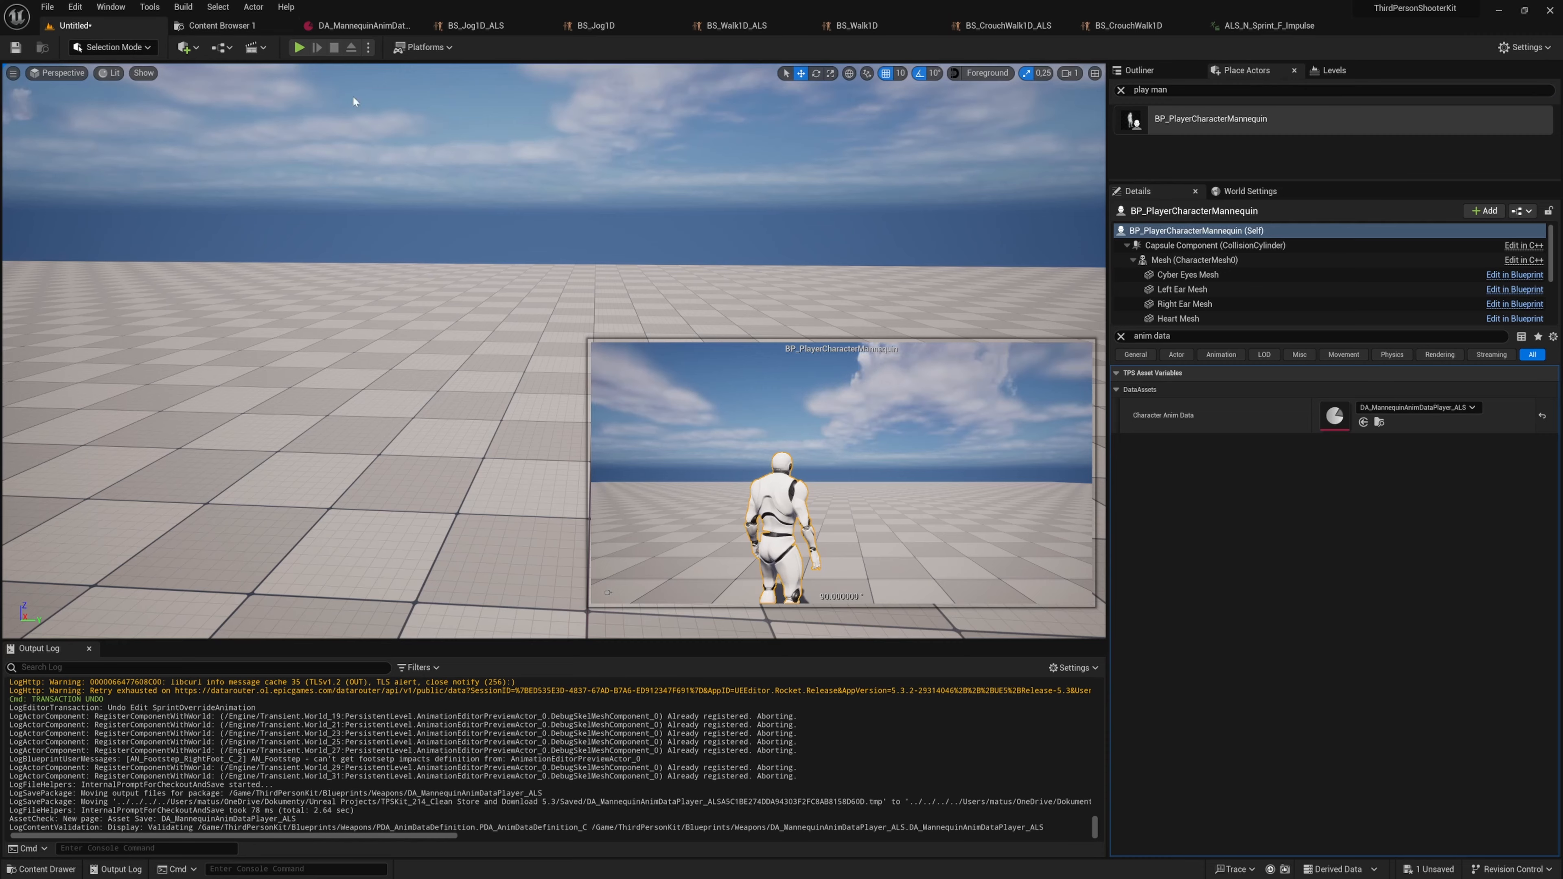
pyautogui.click(480, 320)
pyautogui.press('w')
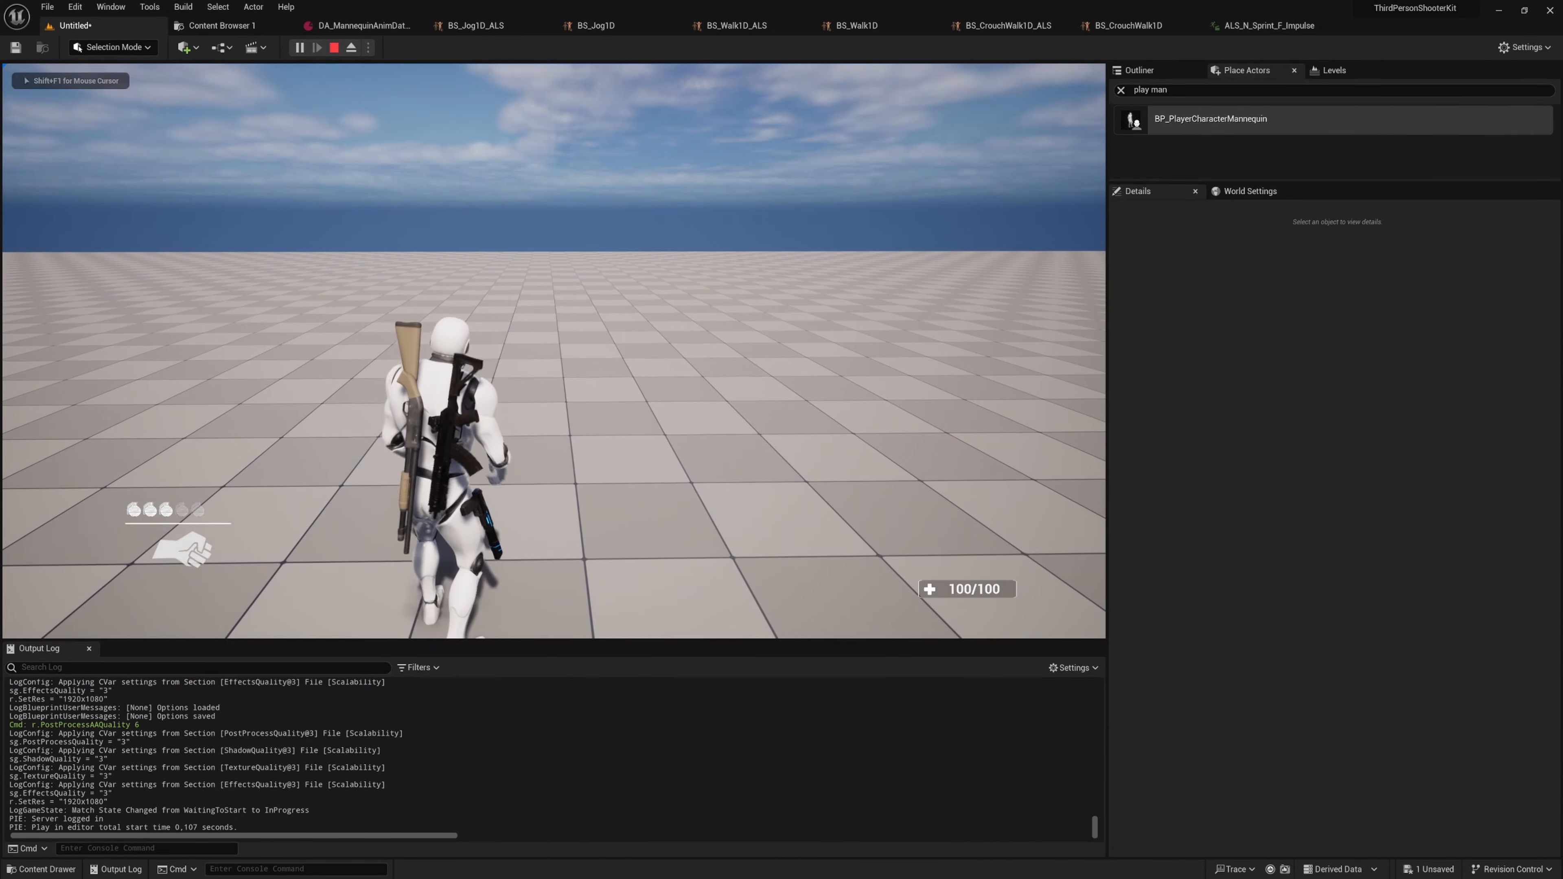
pyautogui.press('Escape')
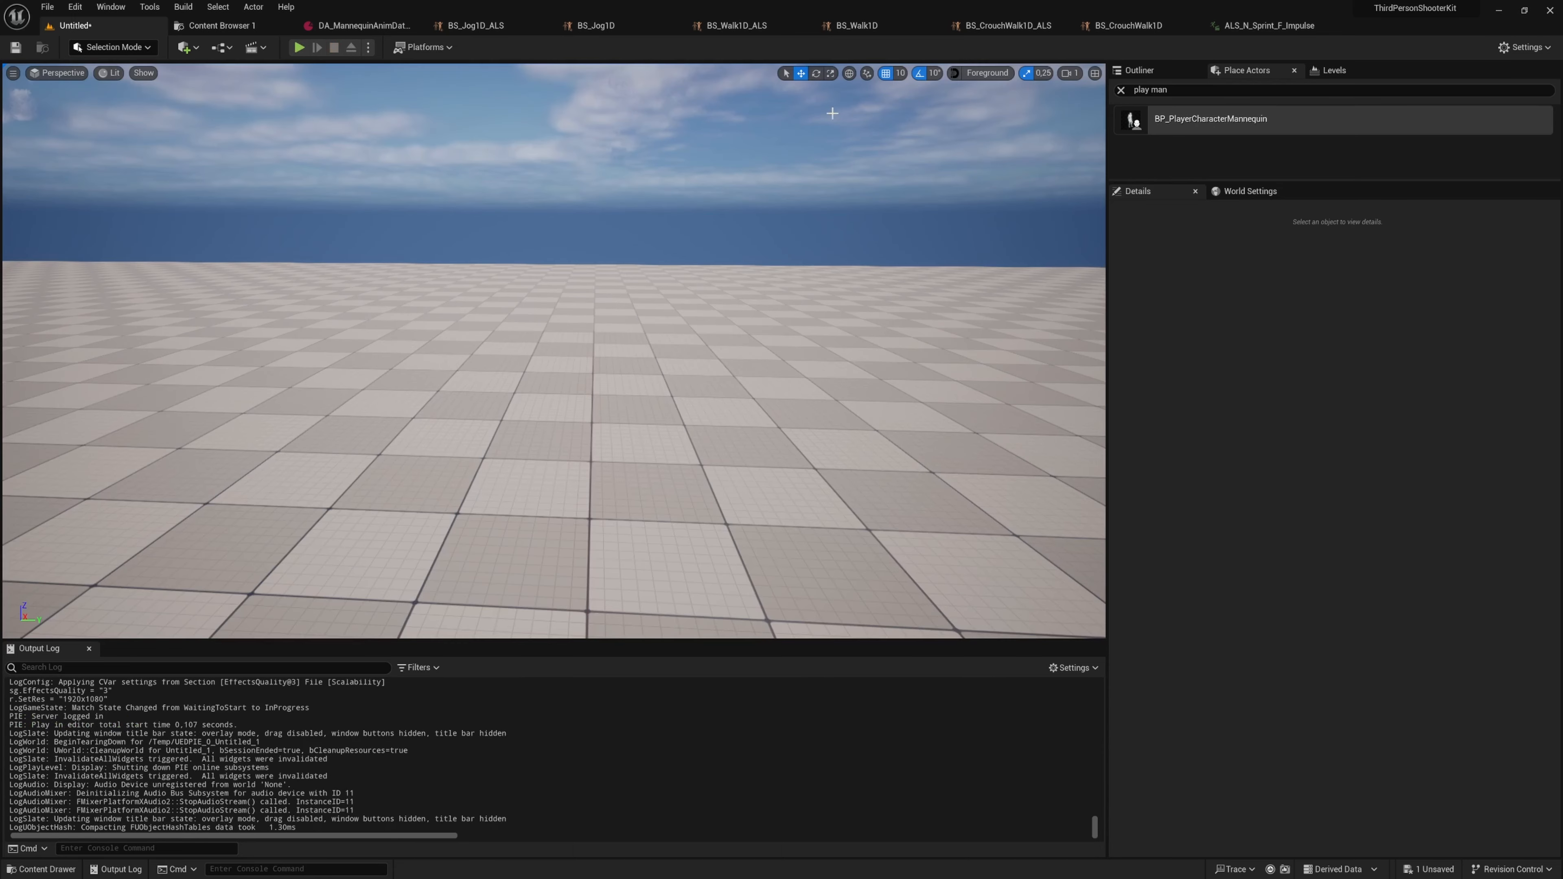
# - Set Unarmed's SprintOverride_AppliedParts to FullBody, enable SprintOverrideEnabled and save the anim data asset
pyautogui.click(388, 26)
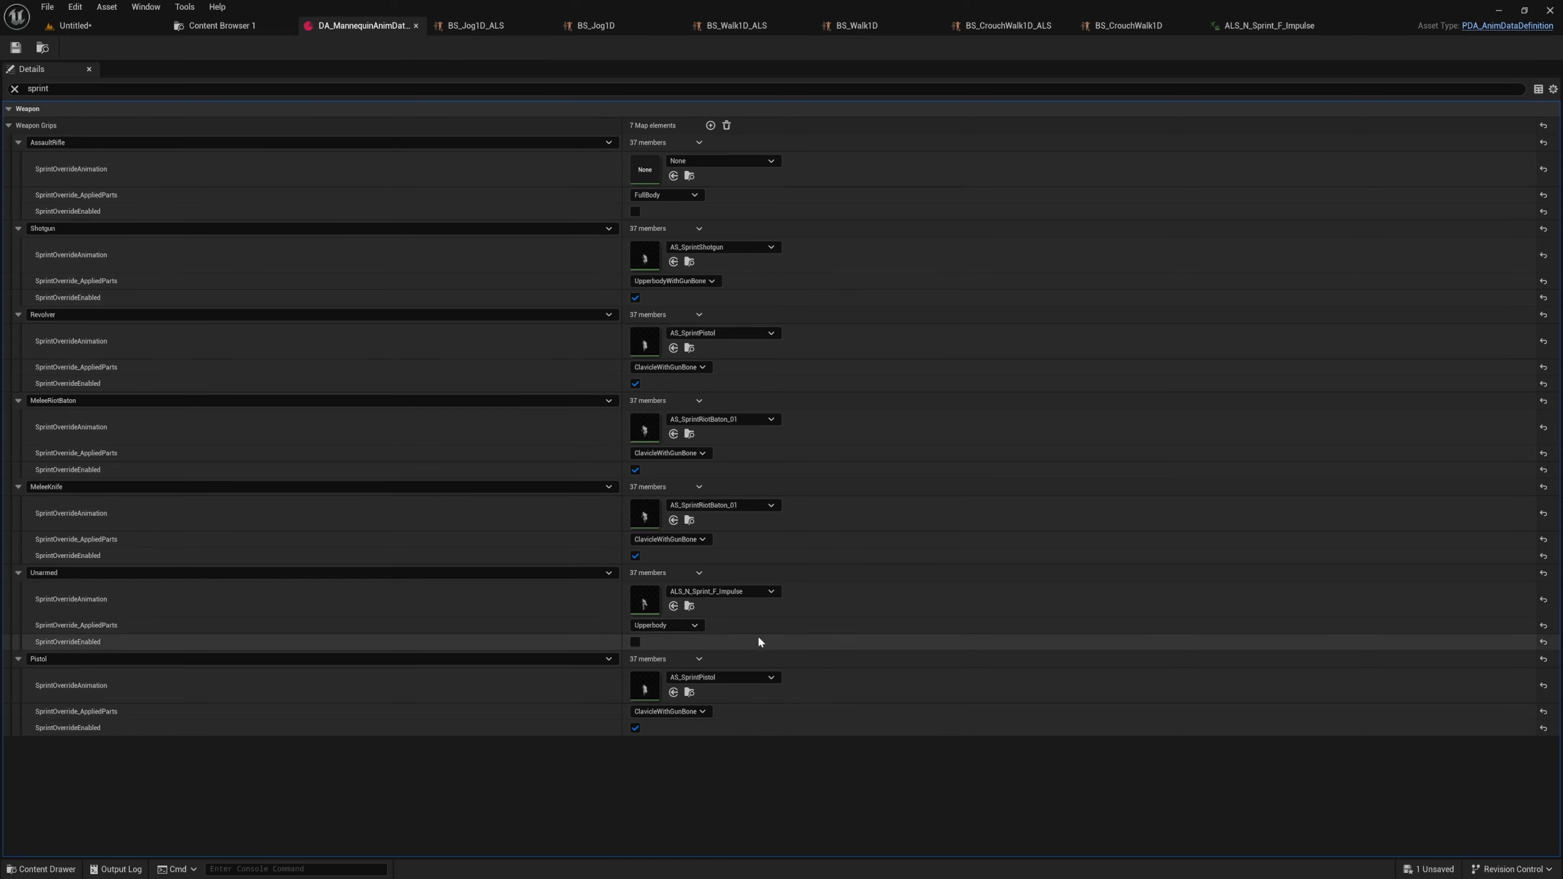
pyautogui.click(665, 625)
pyautogui.click(650, 639)
pyautogui.hotkey('ctrl', 's')
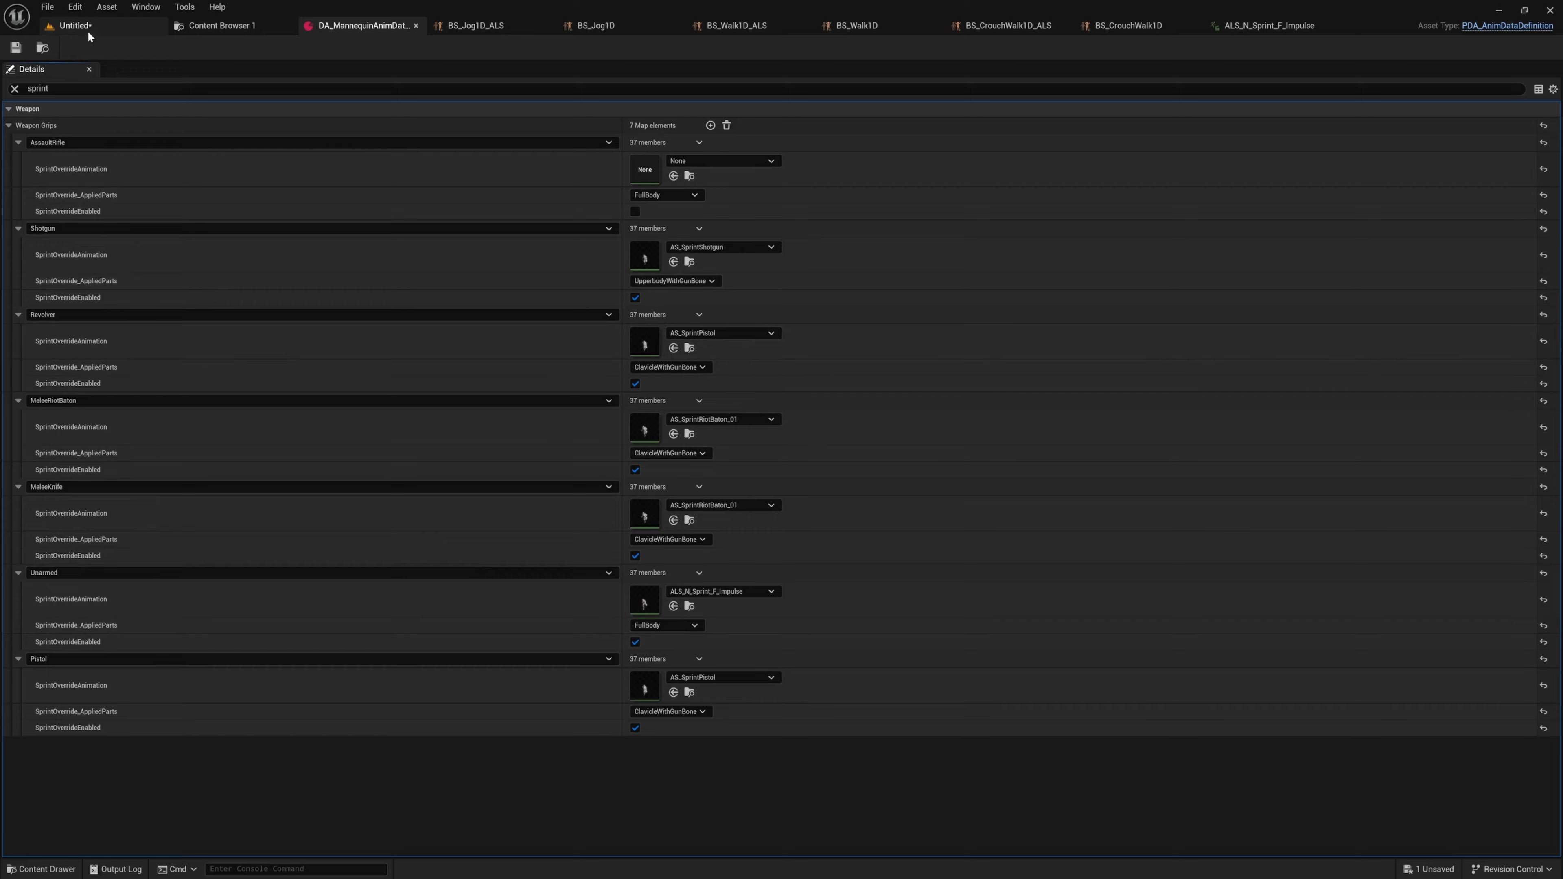
# - Play the level, sprint the unarmed mannequin in all directions to check the full-body animation, and end the session
pyautogui.click(73, 25)
pyautogui.hotkey('alt', 'p')
pyautogui.press('w')
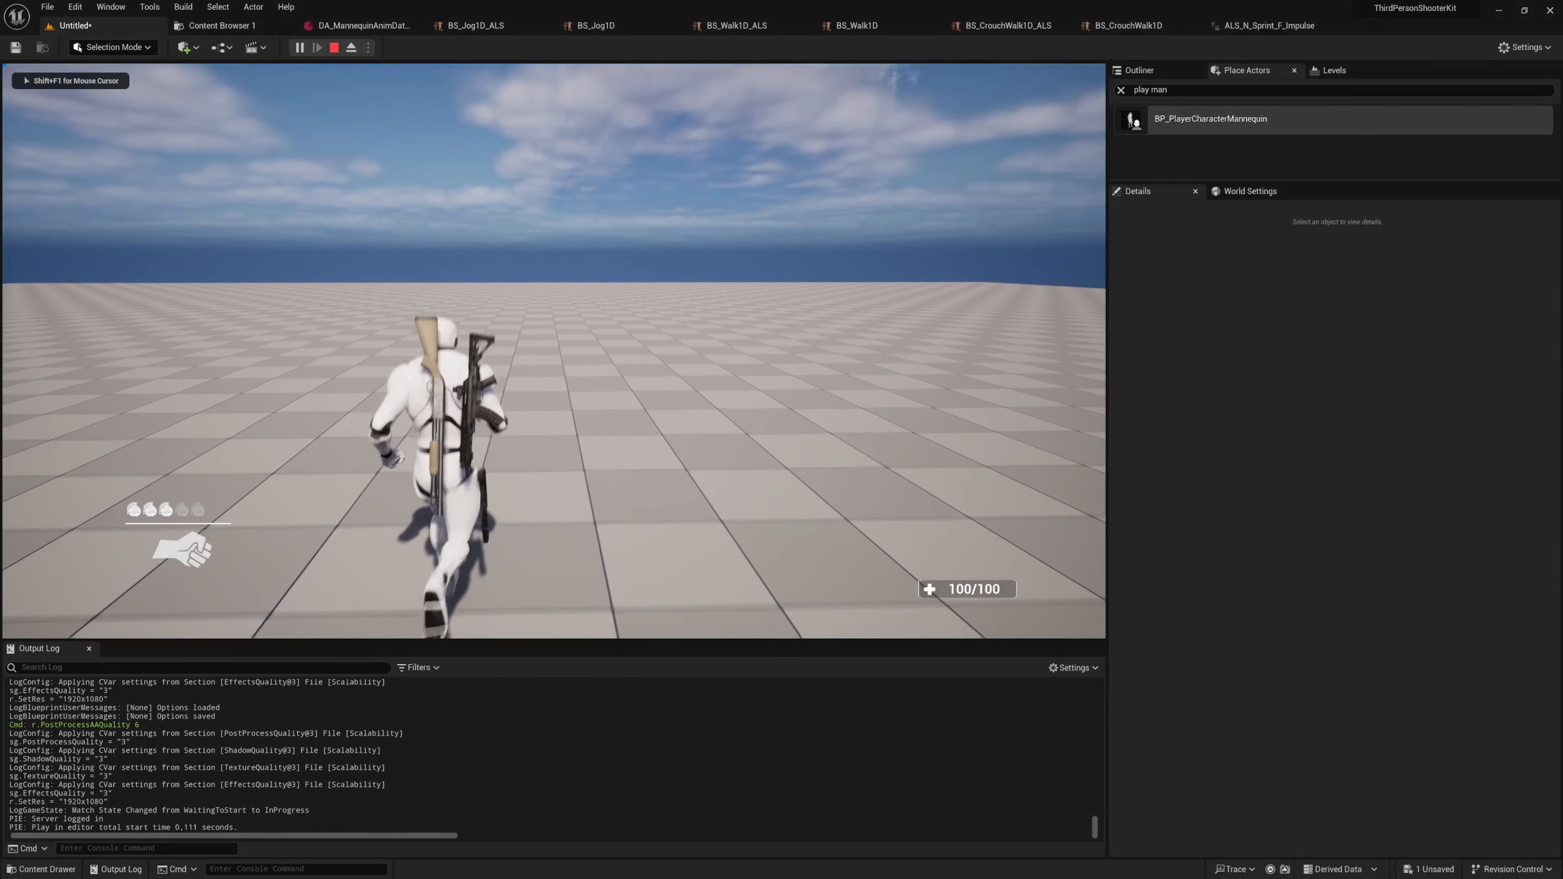
pyautogui.press('d')
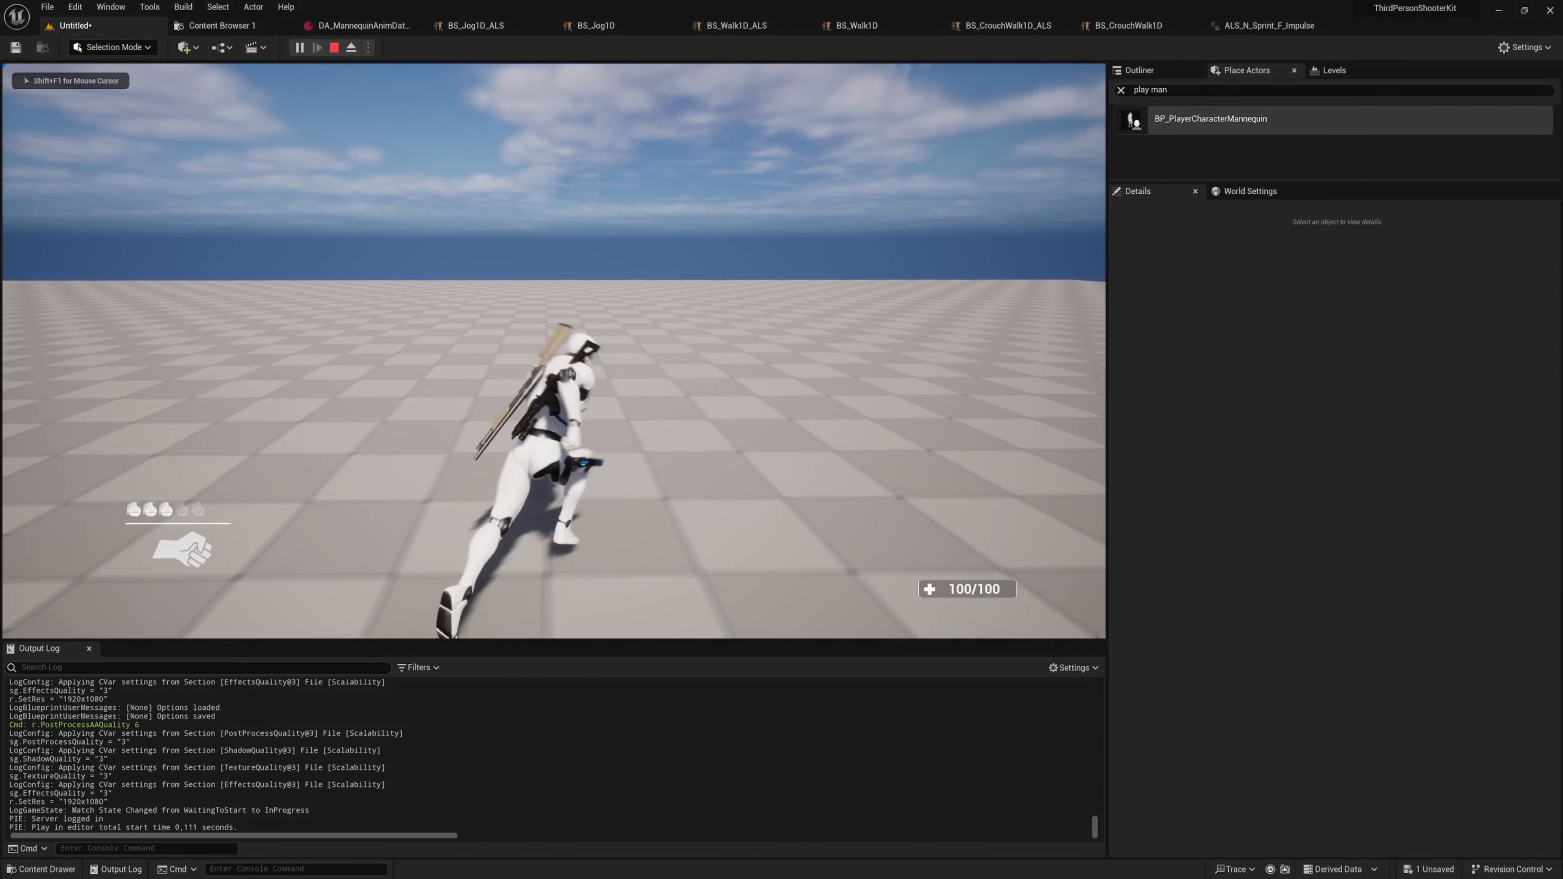
pyautogui.press('a')
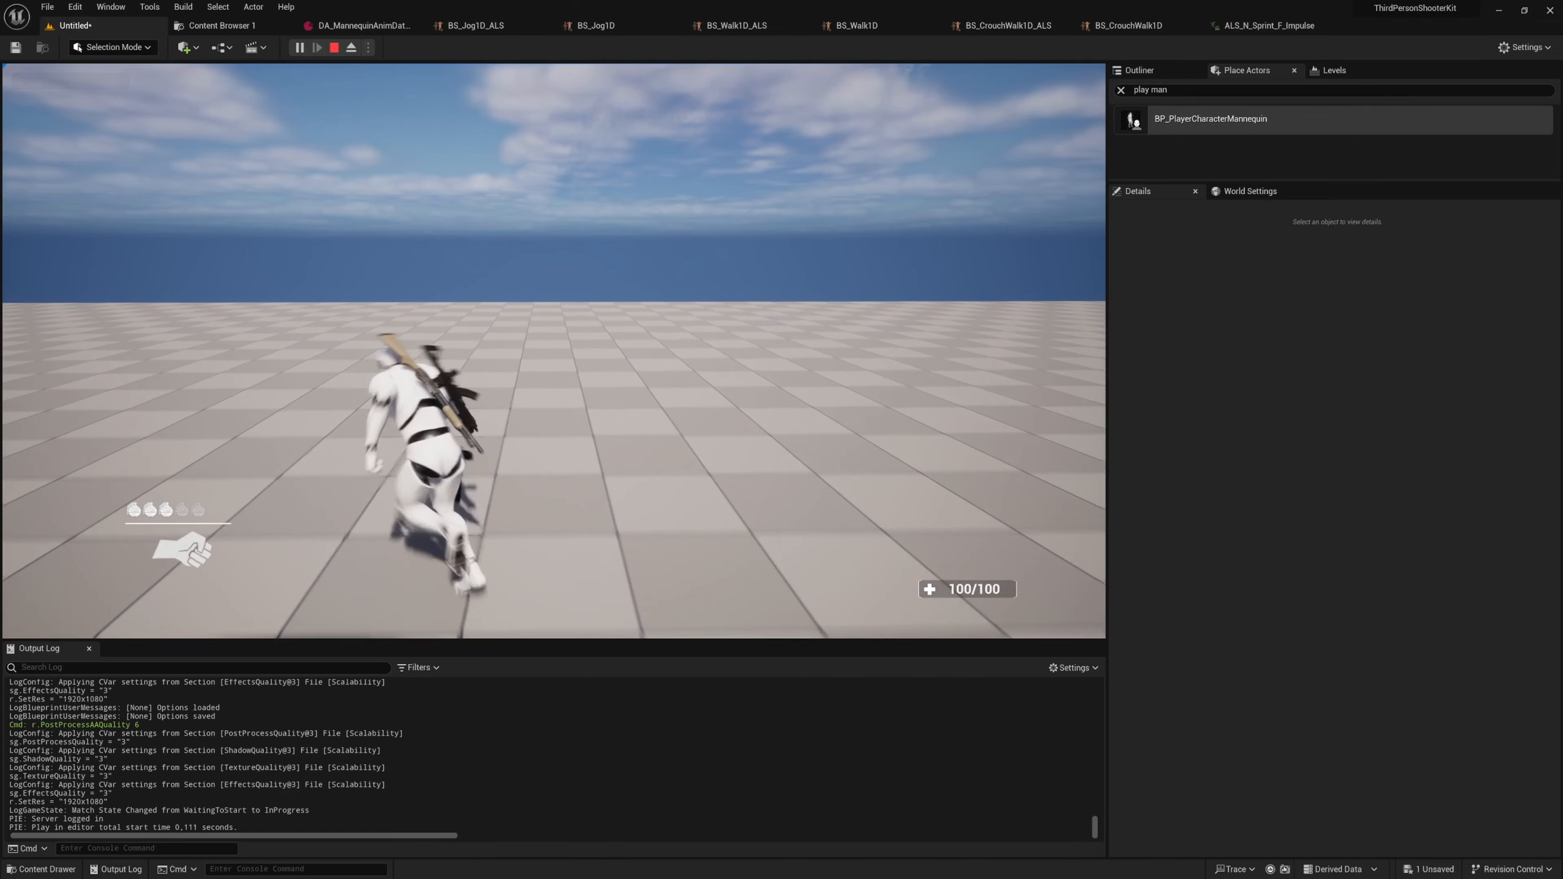
pyautogui.press('s')
pyautogui.press('d')
pyautogui.press('w')
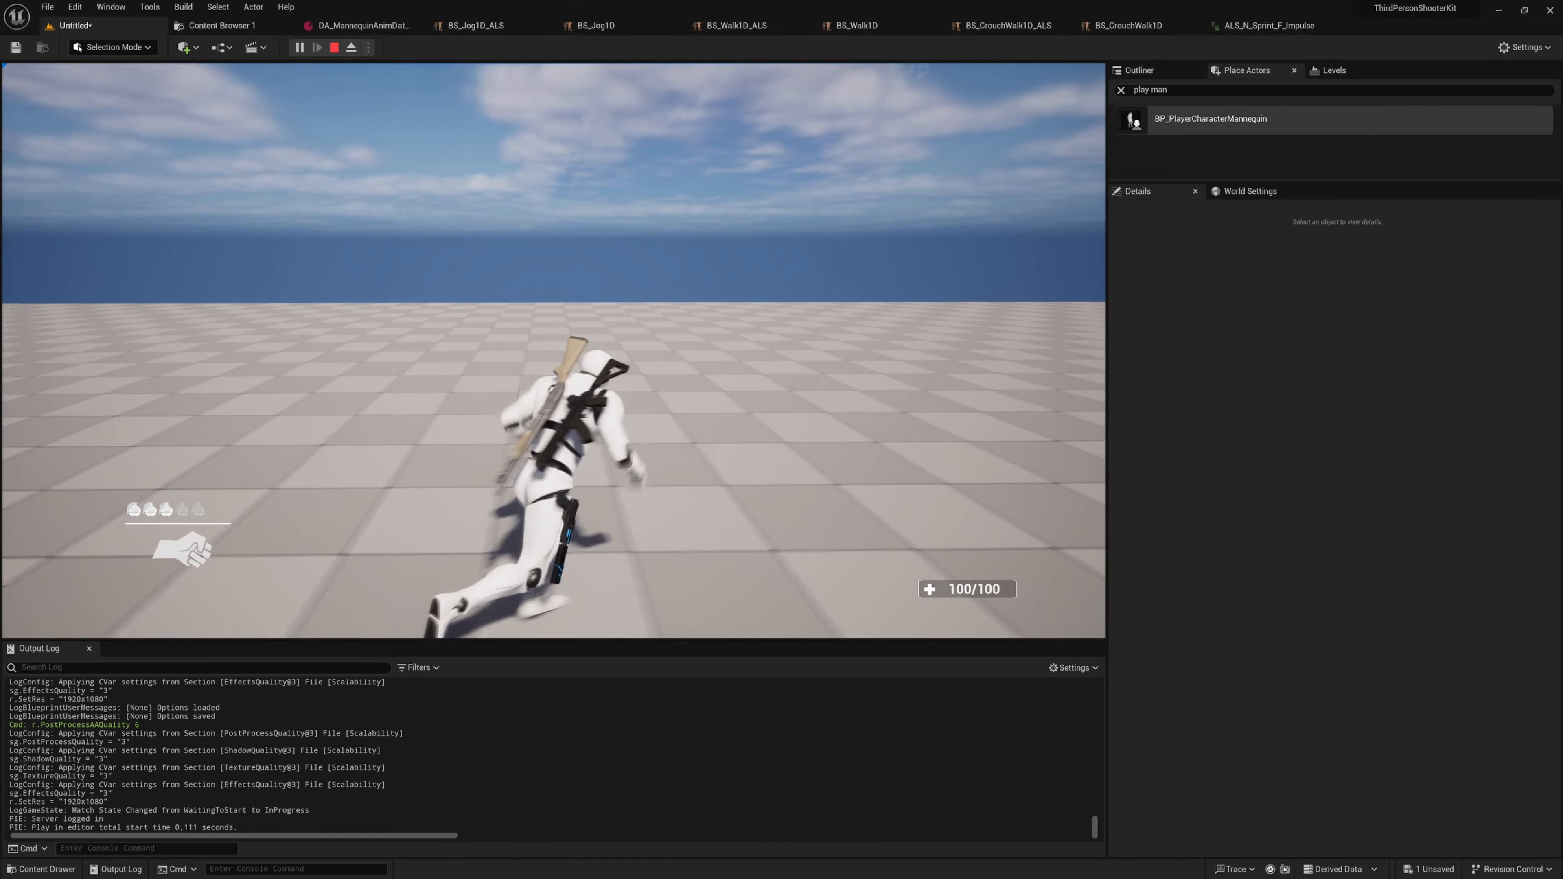
pyautogui.press('d')
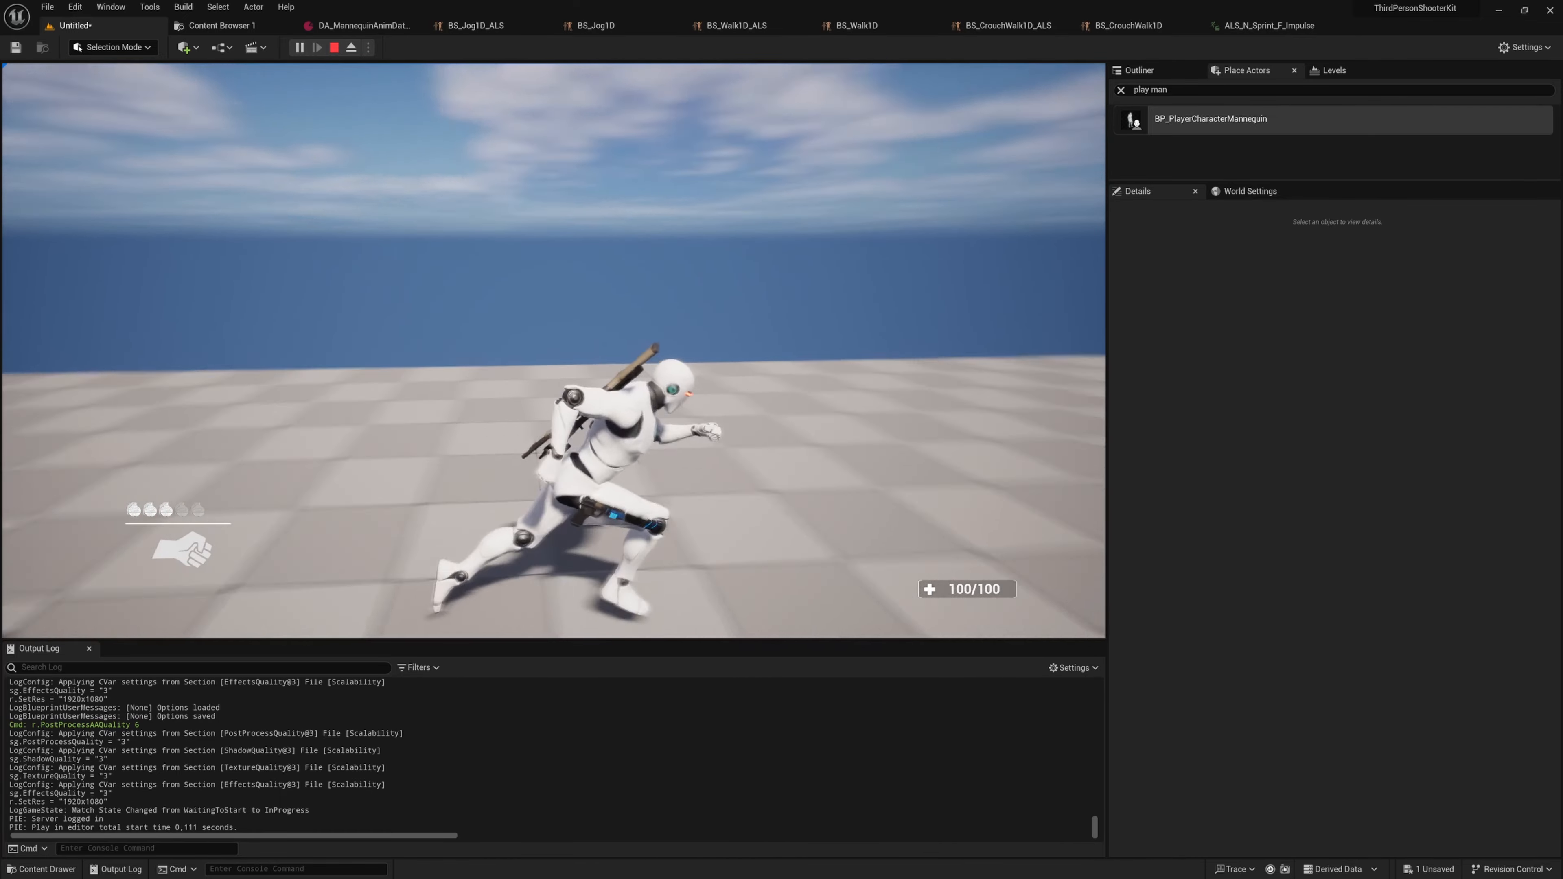
pyautogui.press('w')
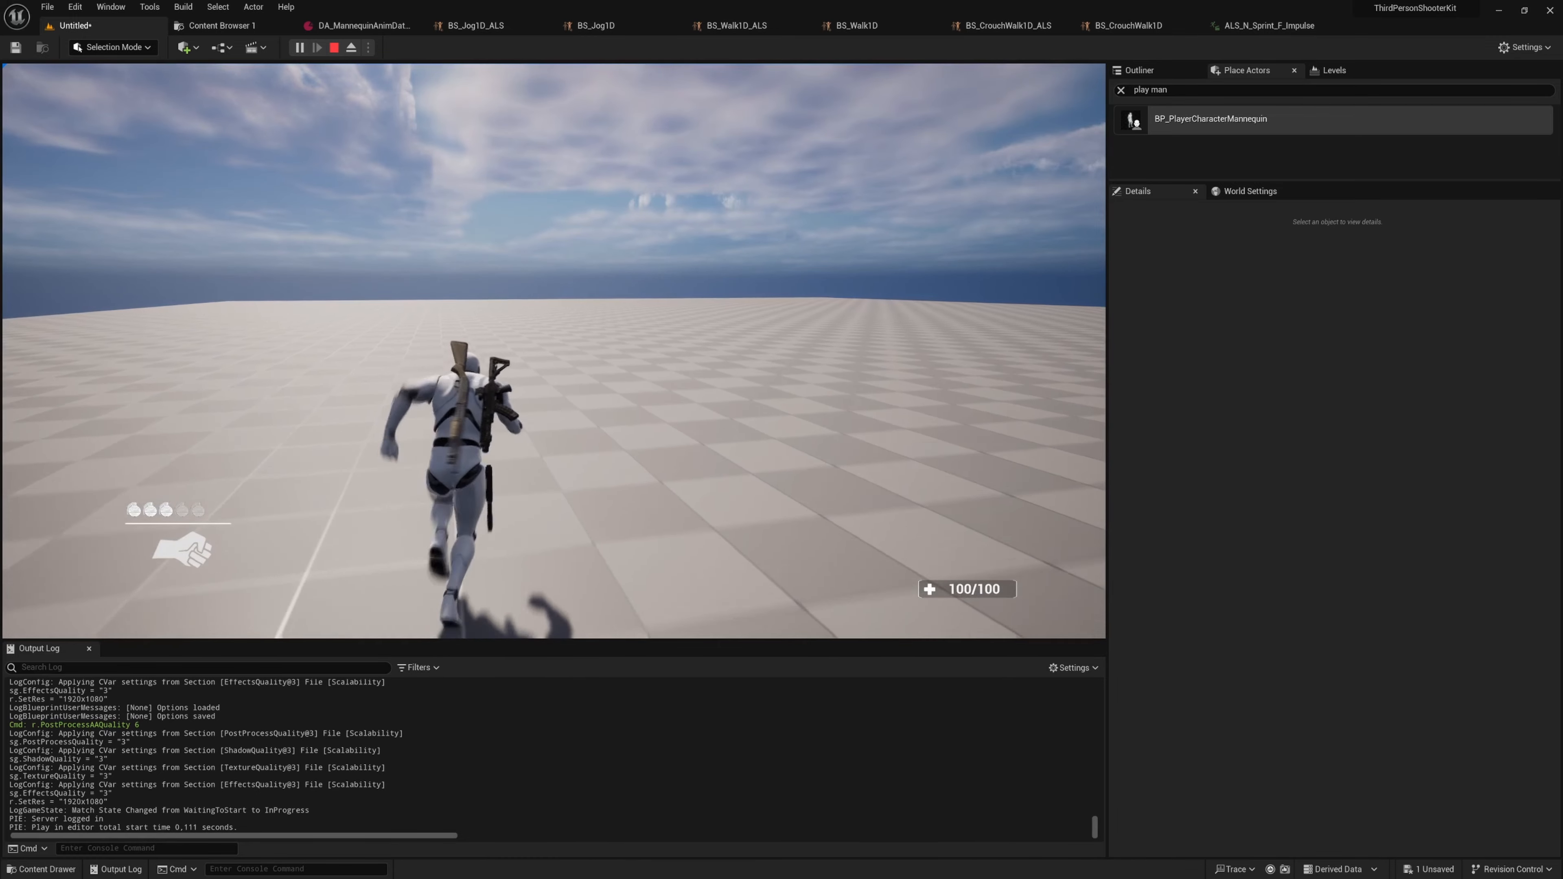
pyautogui.press('a')
pyautogui.press('Escape')
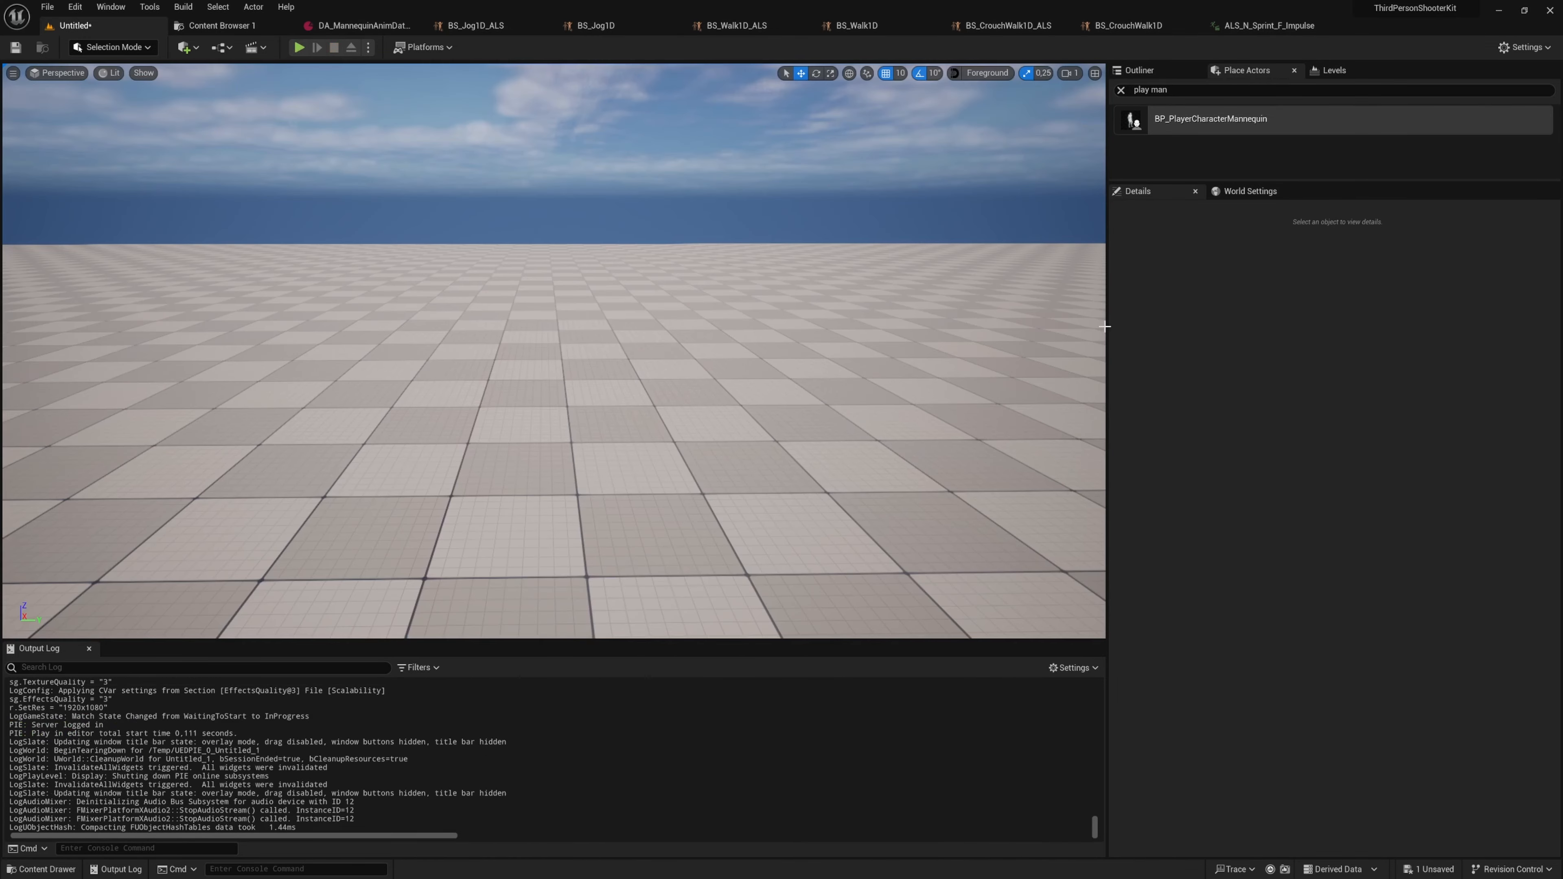
# - Set AssaultRifle's SprintOverrideAnimation to AS_SprintLoop applied to UpperbodyWithGunBone, enable SprintOverrideEnabled and save the mannequin anim data asset
pyautogui.click(302, 25)
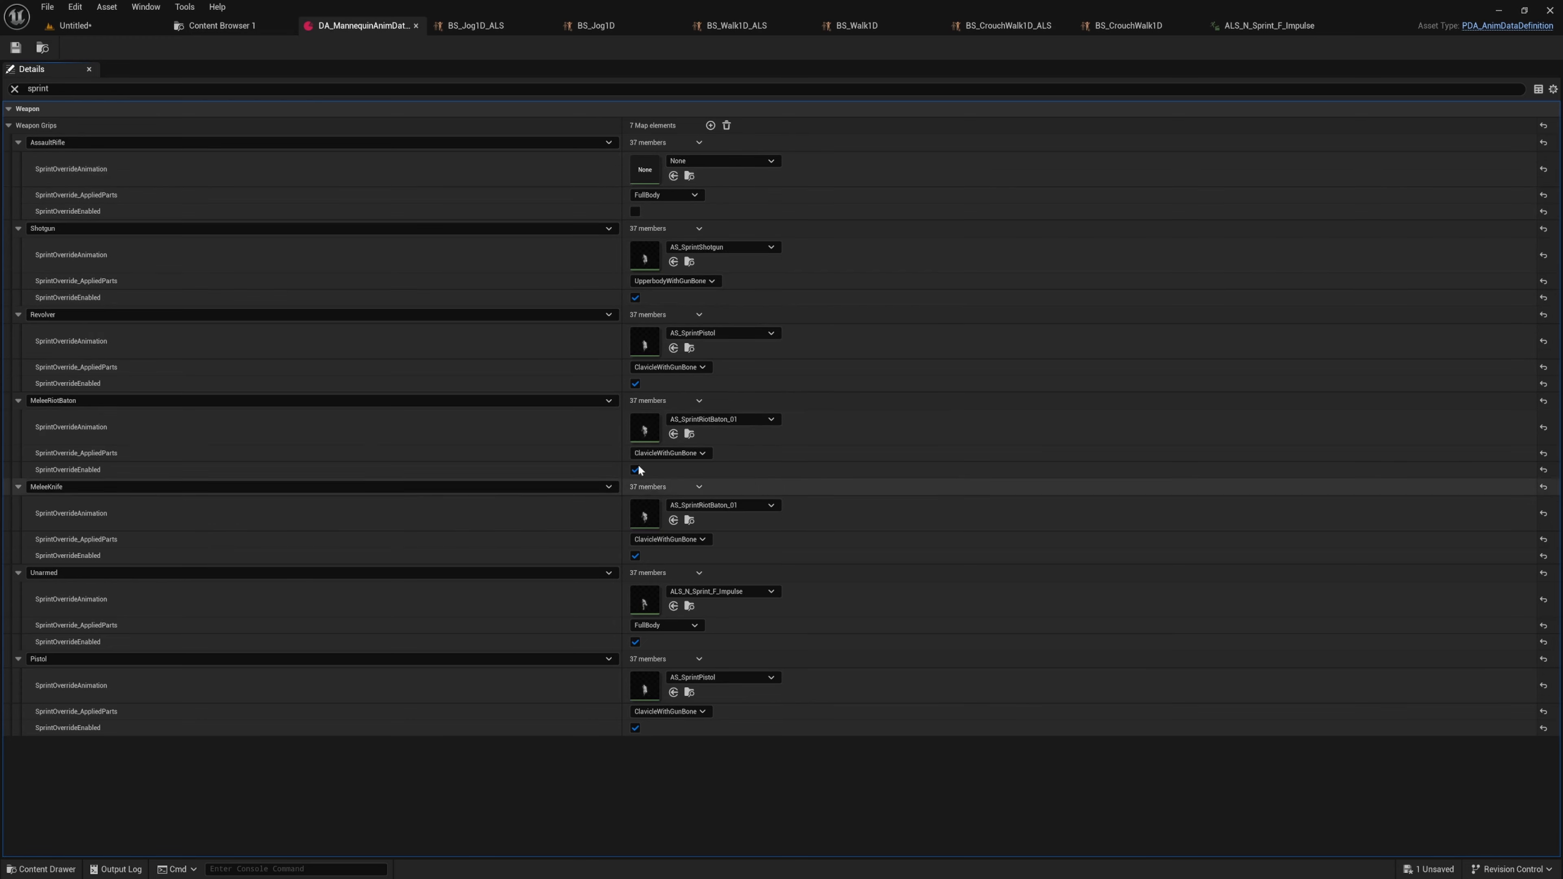
pyautogui.click(761, 162)
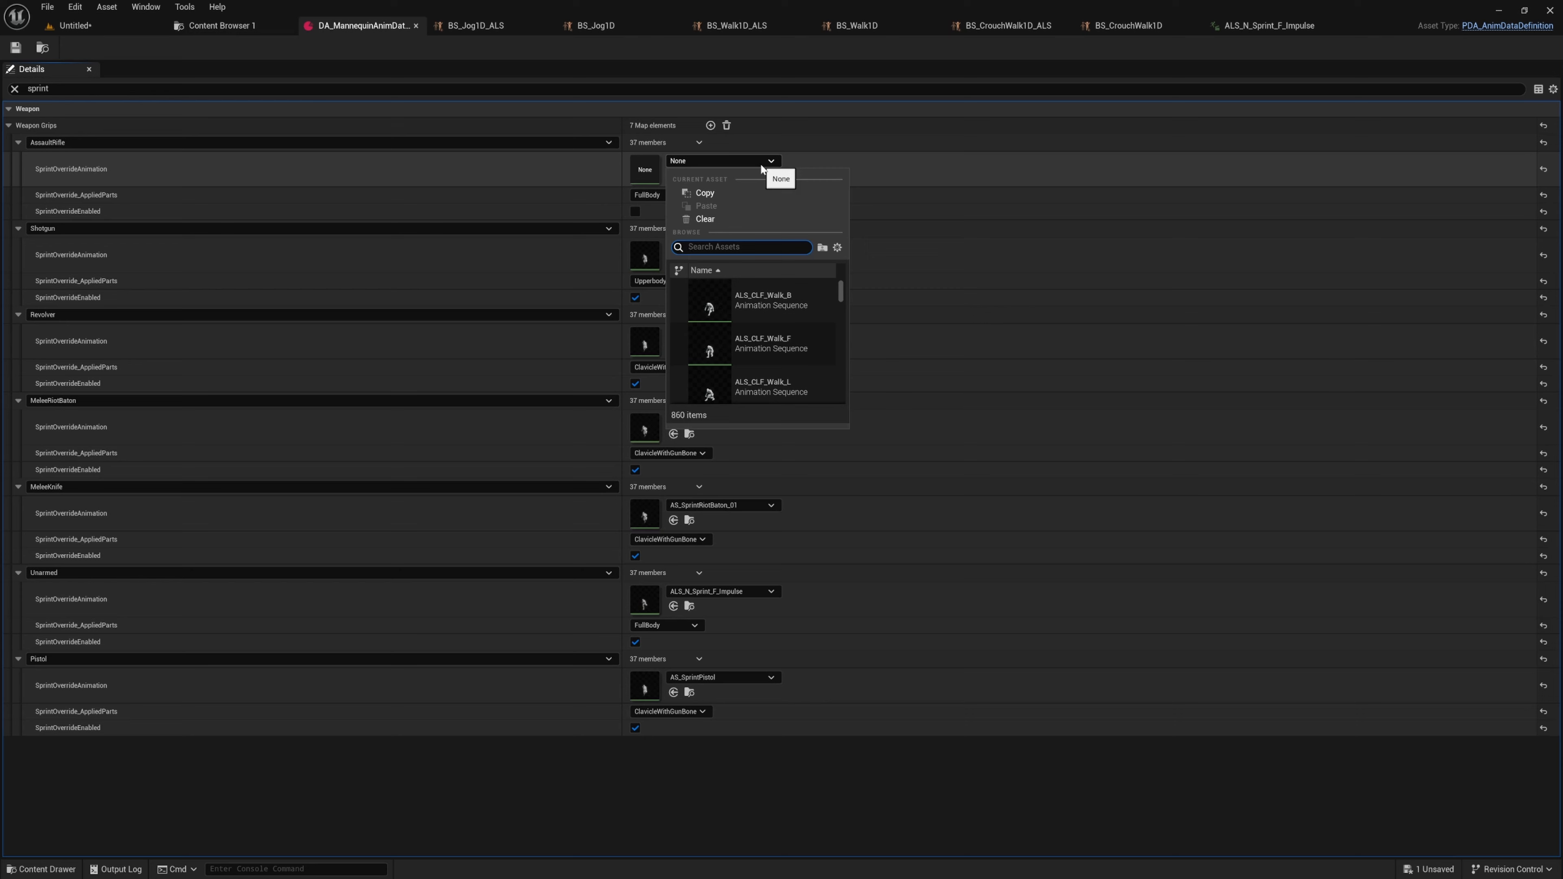
pyautogui.write('sprint loop')
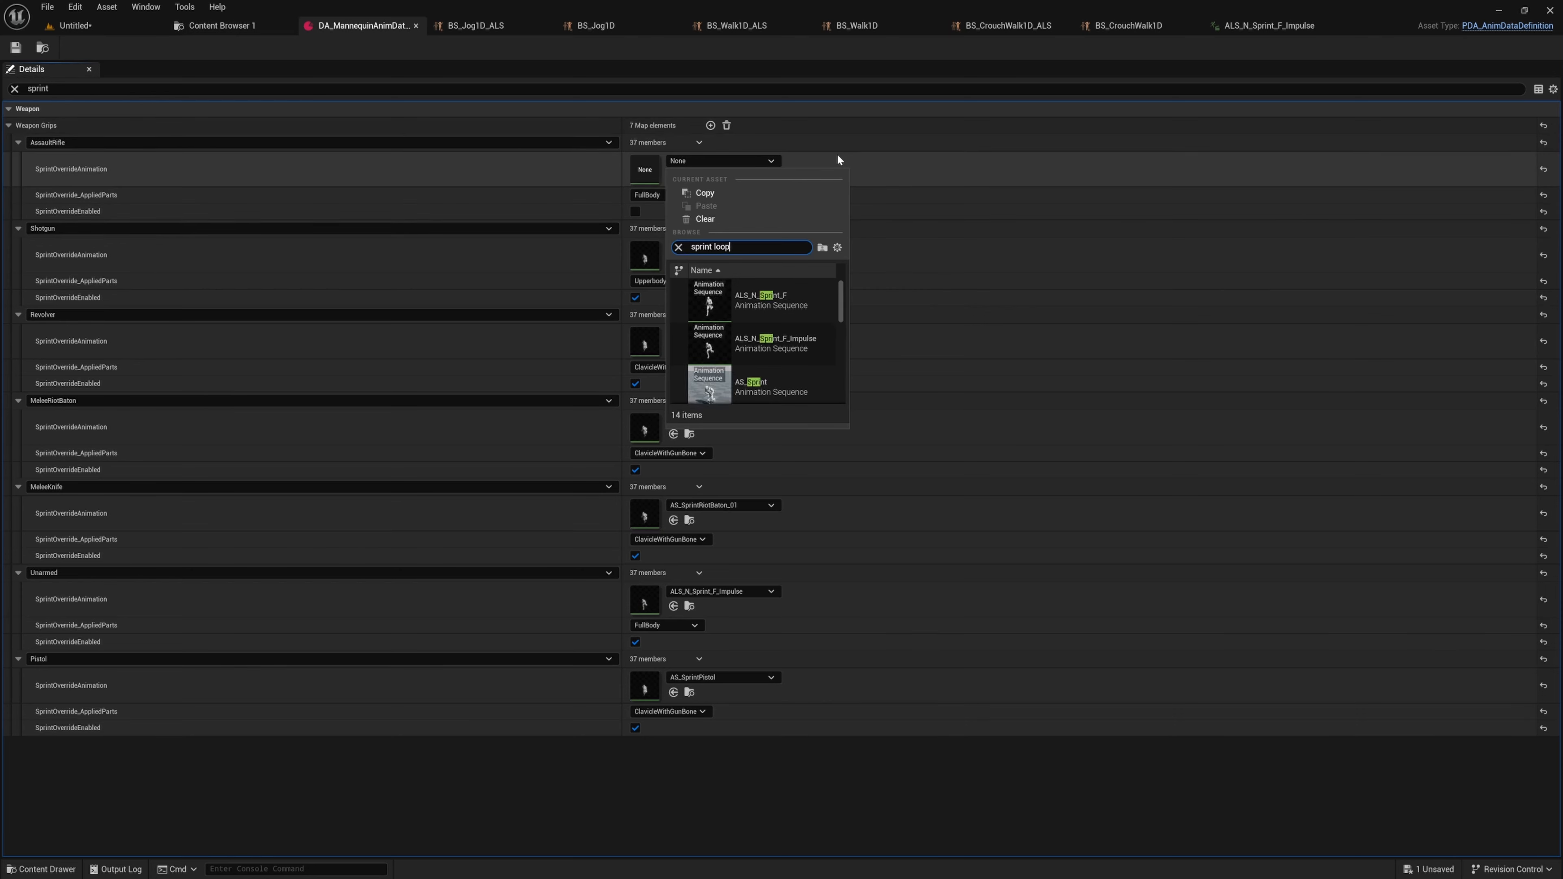
pyautogui.click(729, 302)
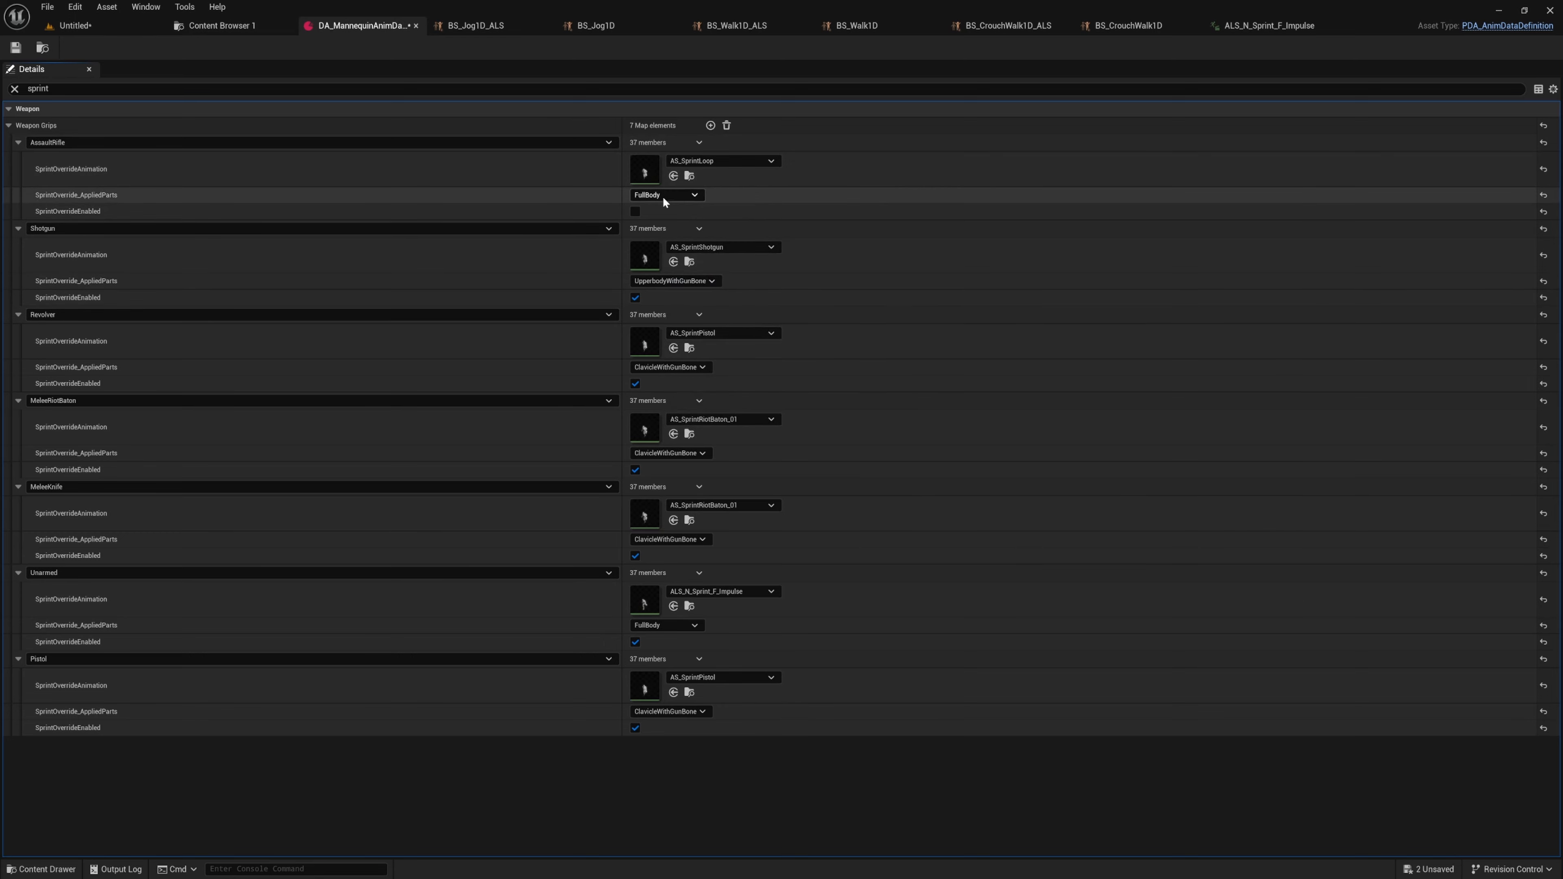
pyautogui.click(662, 195)
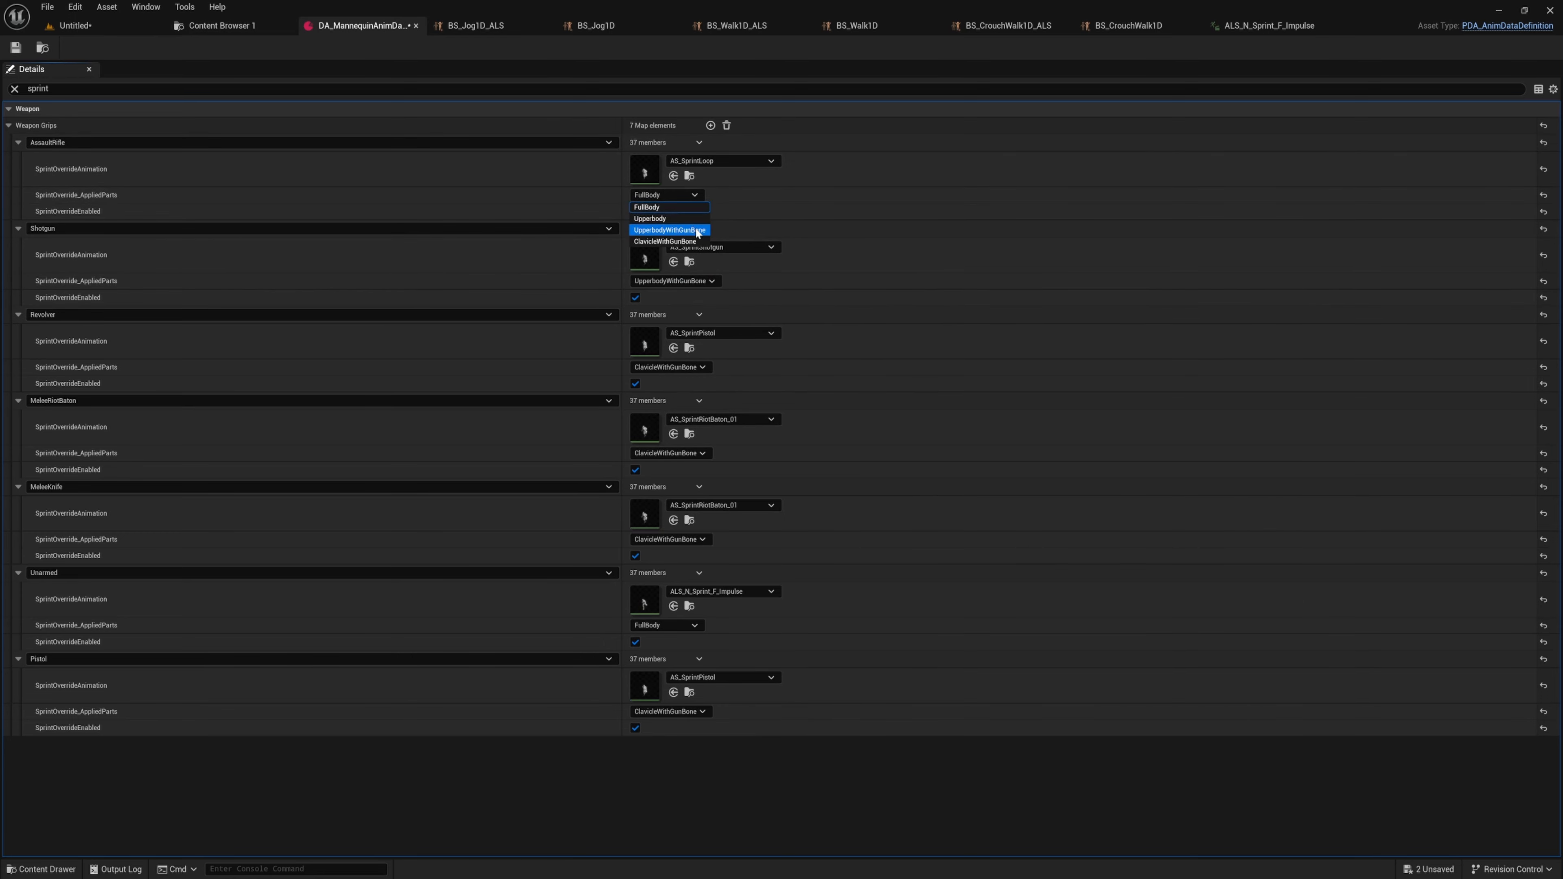
pyautogui.click(670, 230)
pyautogui.hotkey('ctrl', 's')
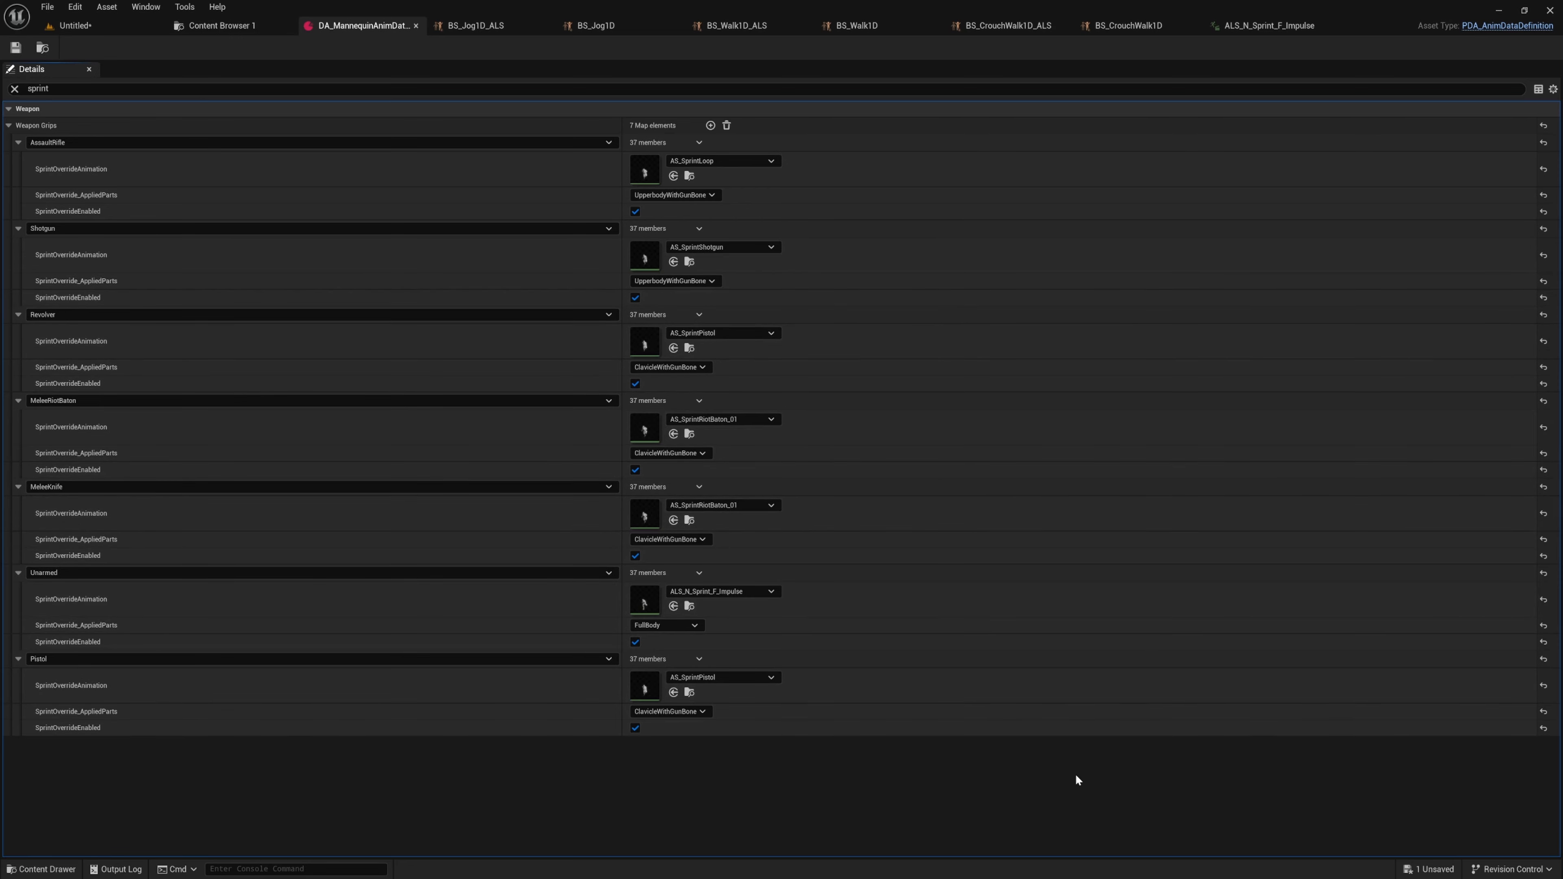
# - Open the ABP_MannequinPlayer animation blueprint and go to the Sprint state in its Locomotion state machine
pyautogui.hotkey('ctrl', 'p')
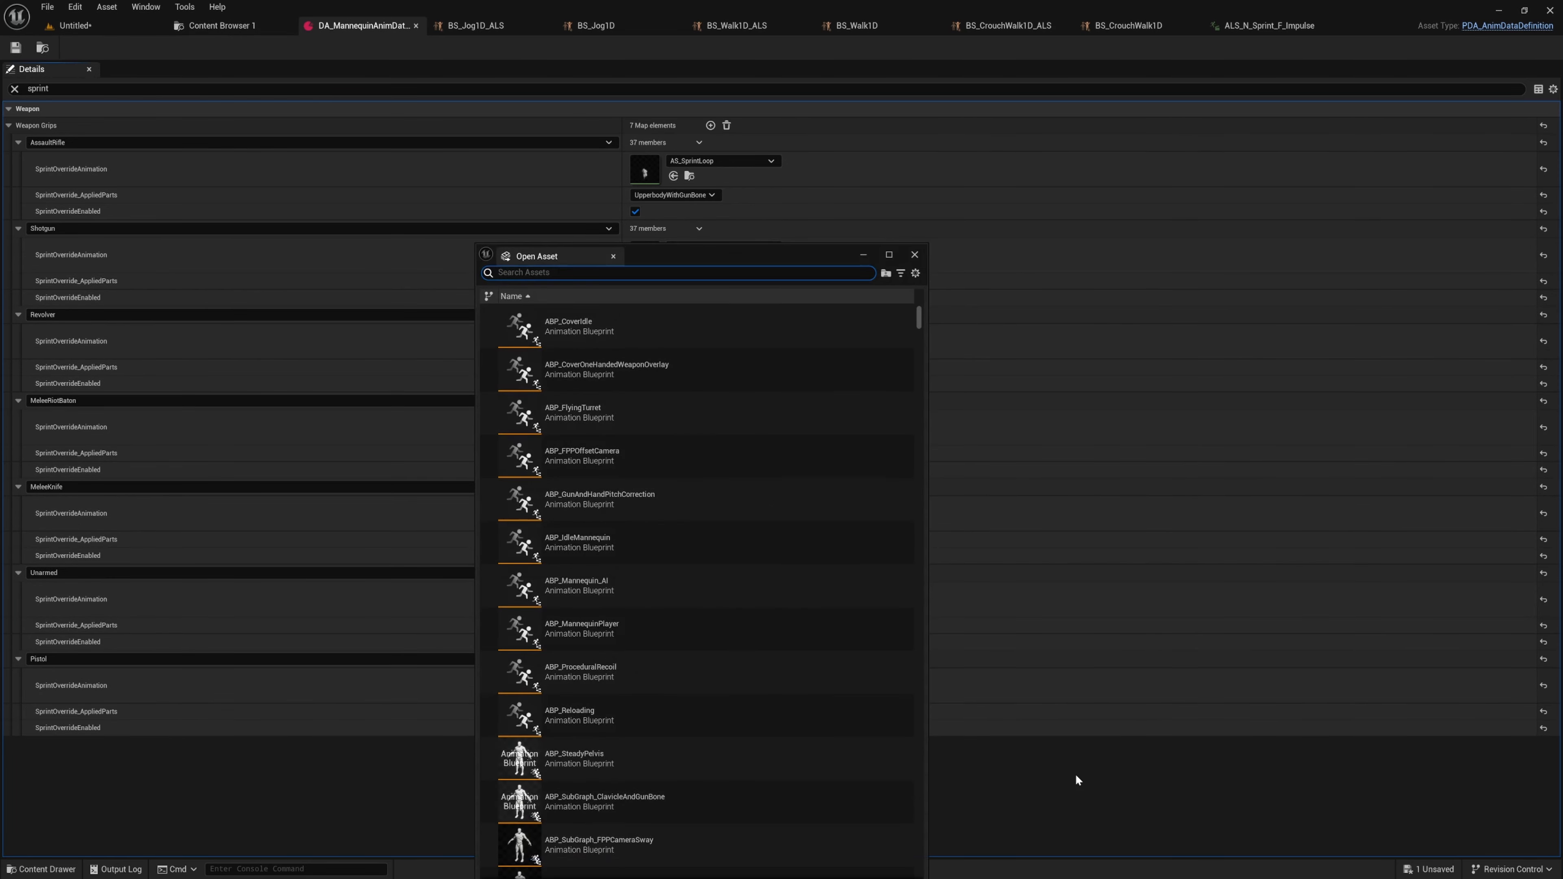
pyautogui.write('abp player')
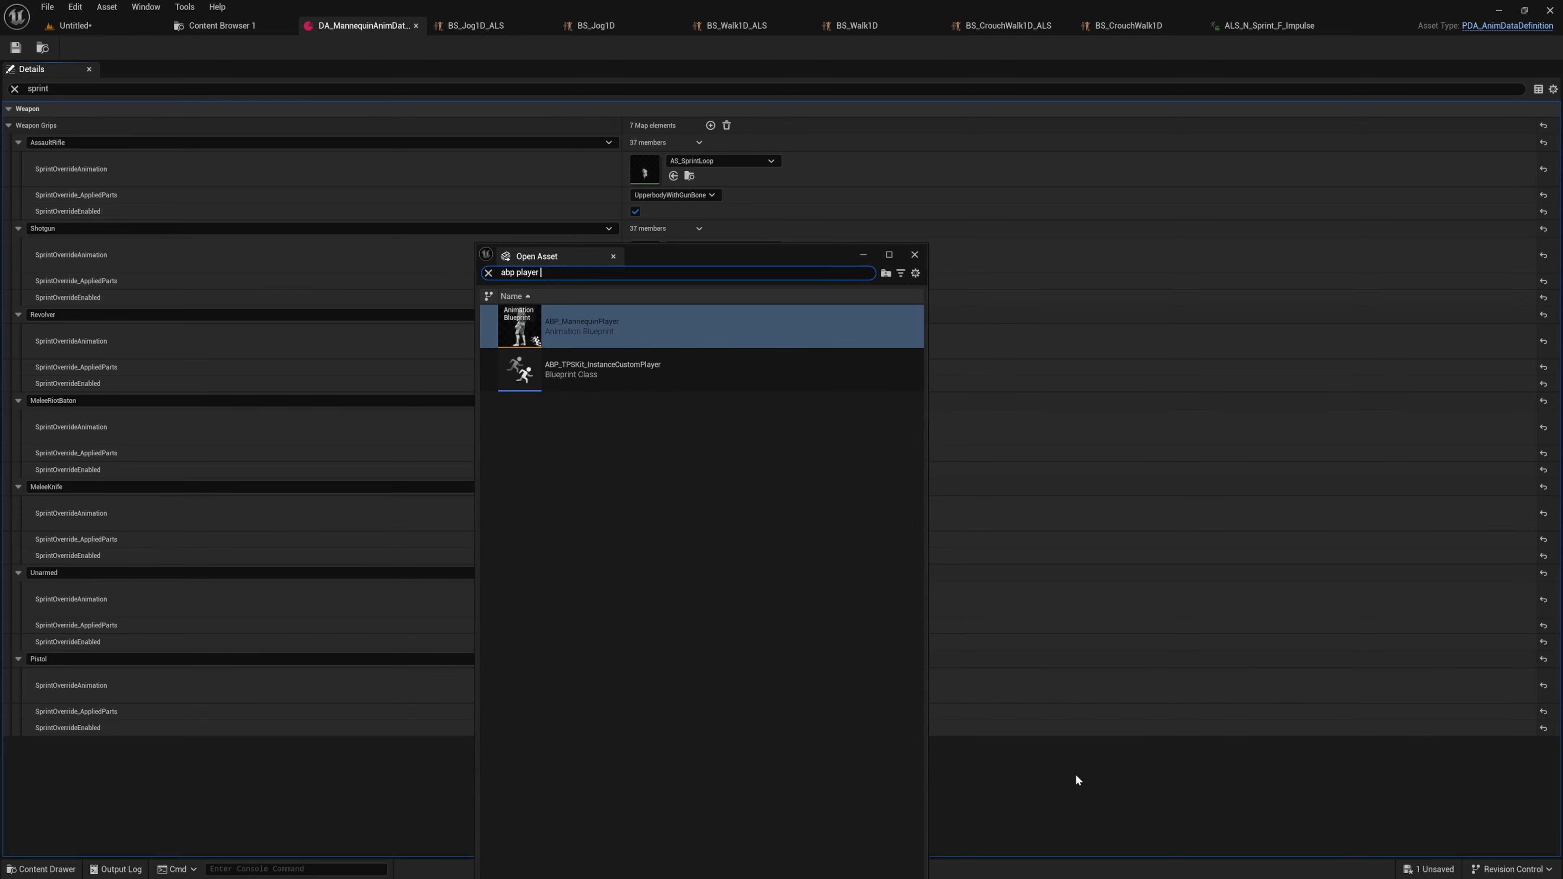
pyautogui.press('Return')
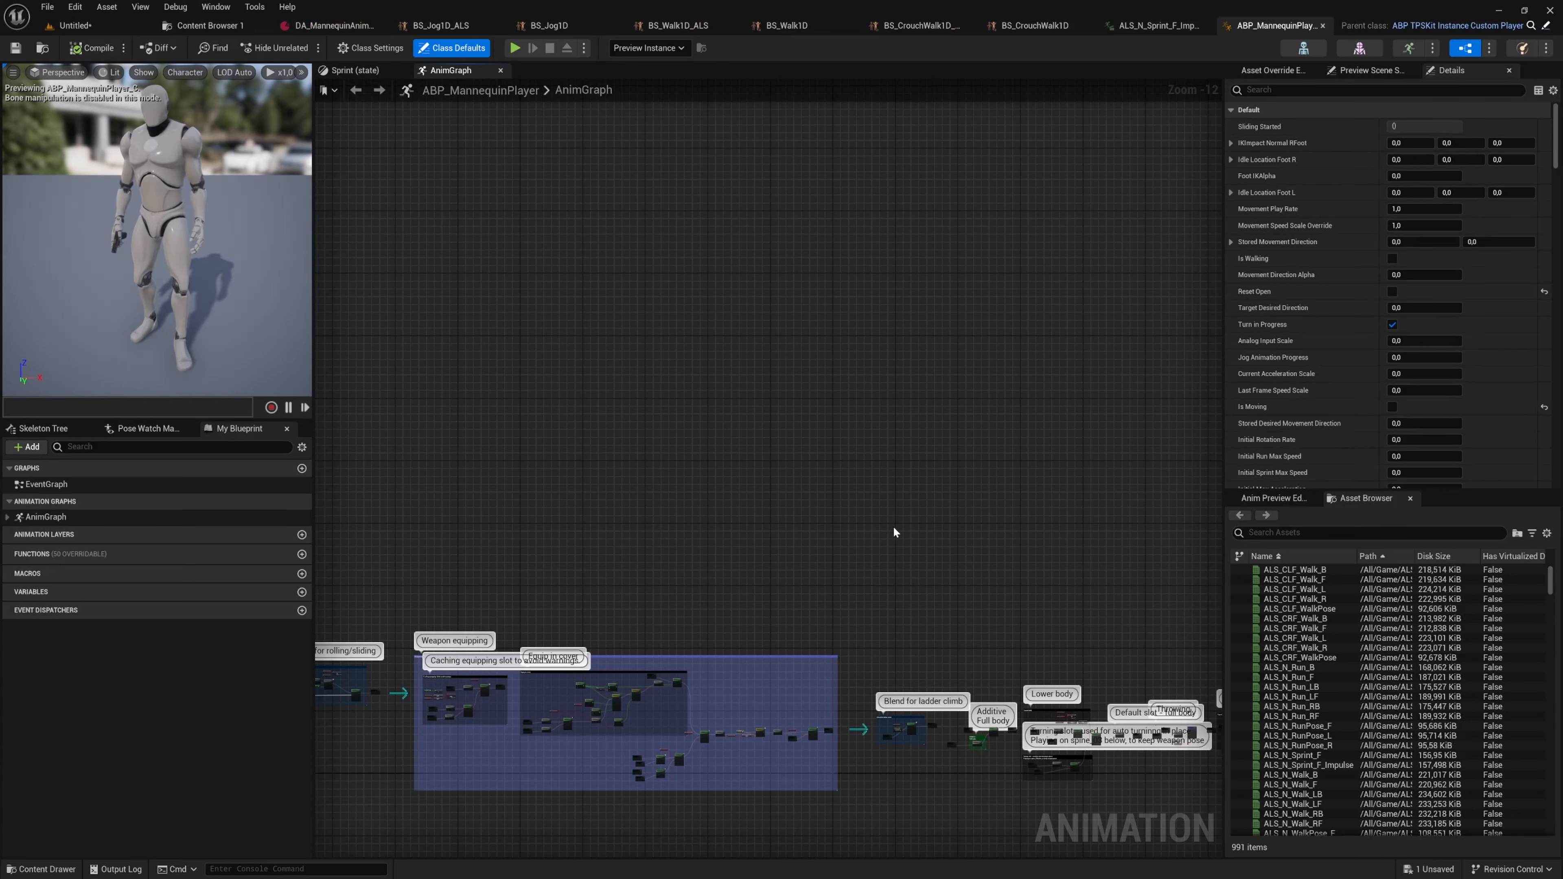
pyautogui.moveTo(888, 527); pyautogui.dragTo(185, 266, button='right')
pyautogui.click(7, 517)
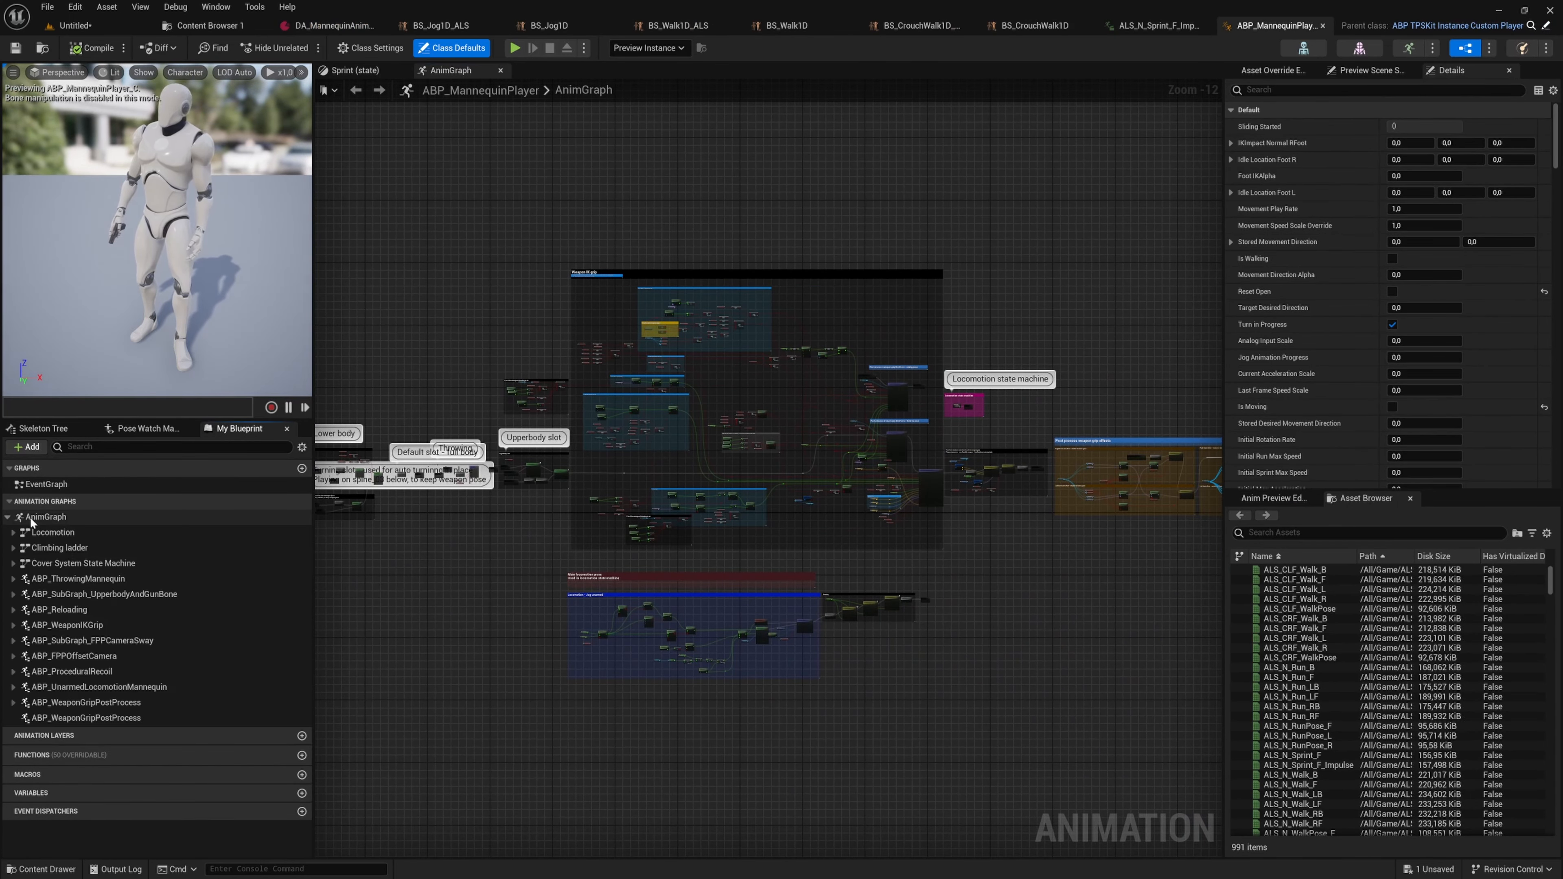
pyautogui.click(93, 533)
pyautogui.doubleClick(93, 532)
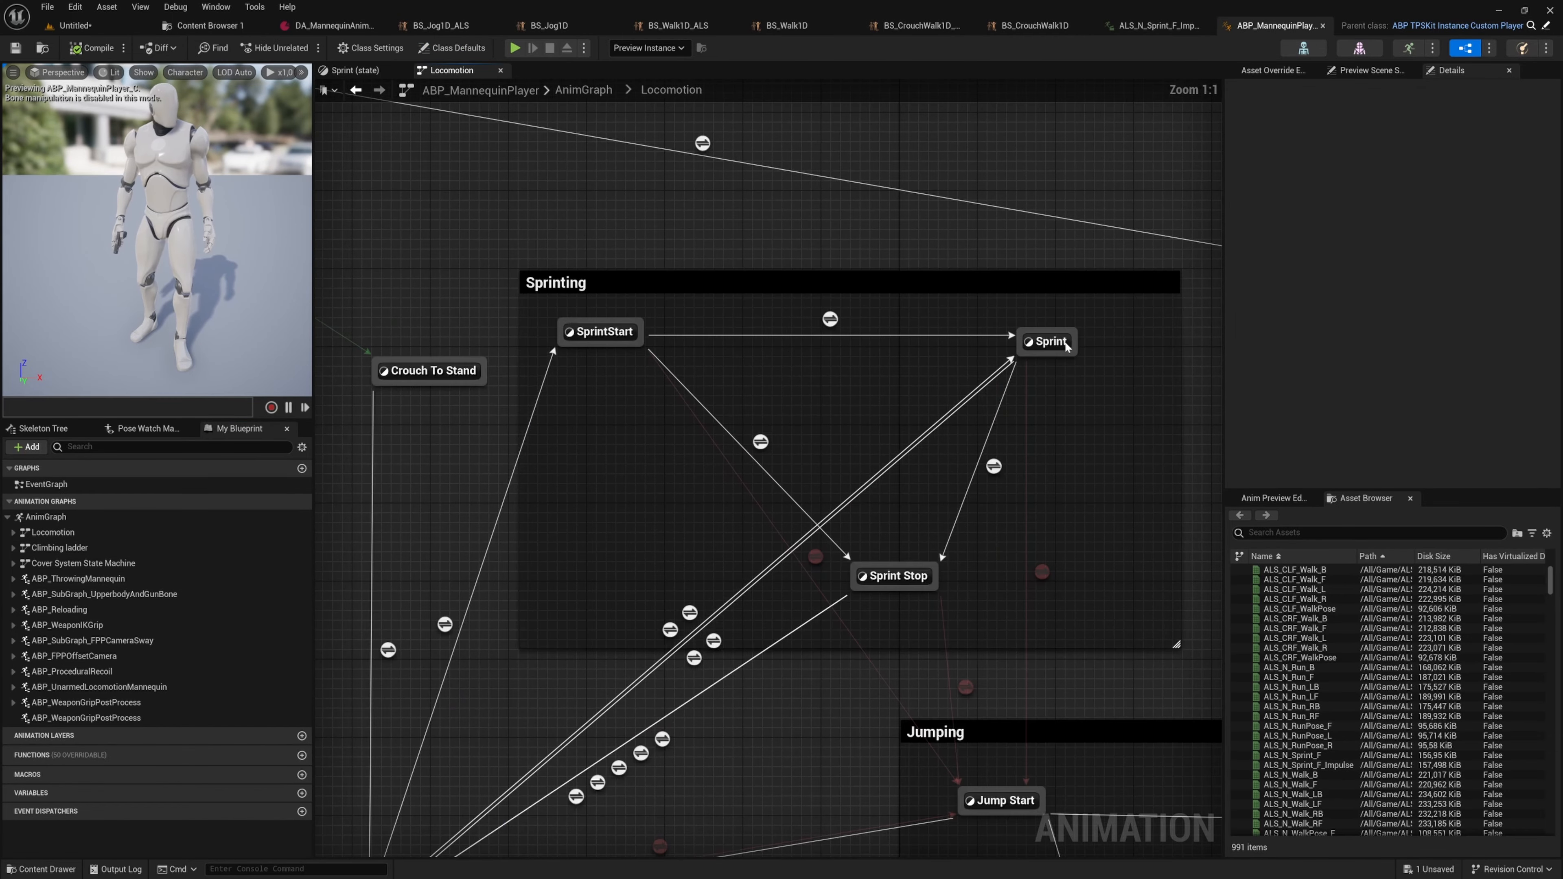
pyautogui.doubleClick(1046, 348)
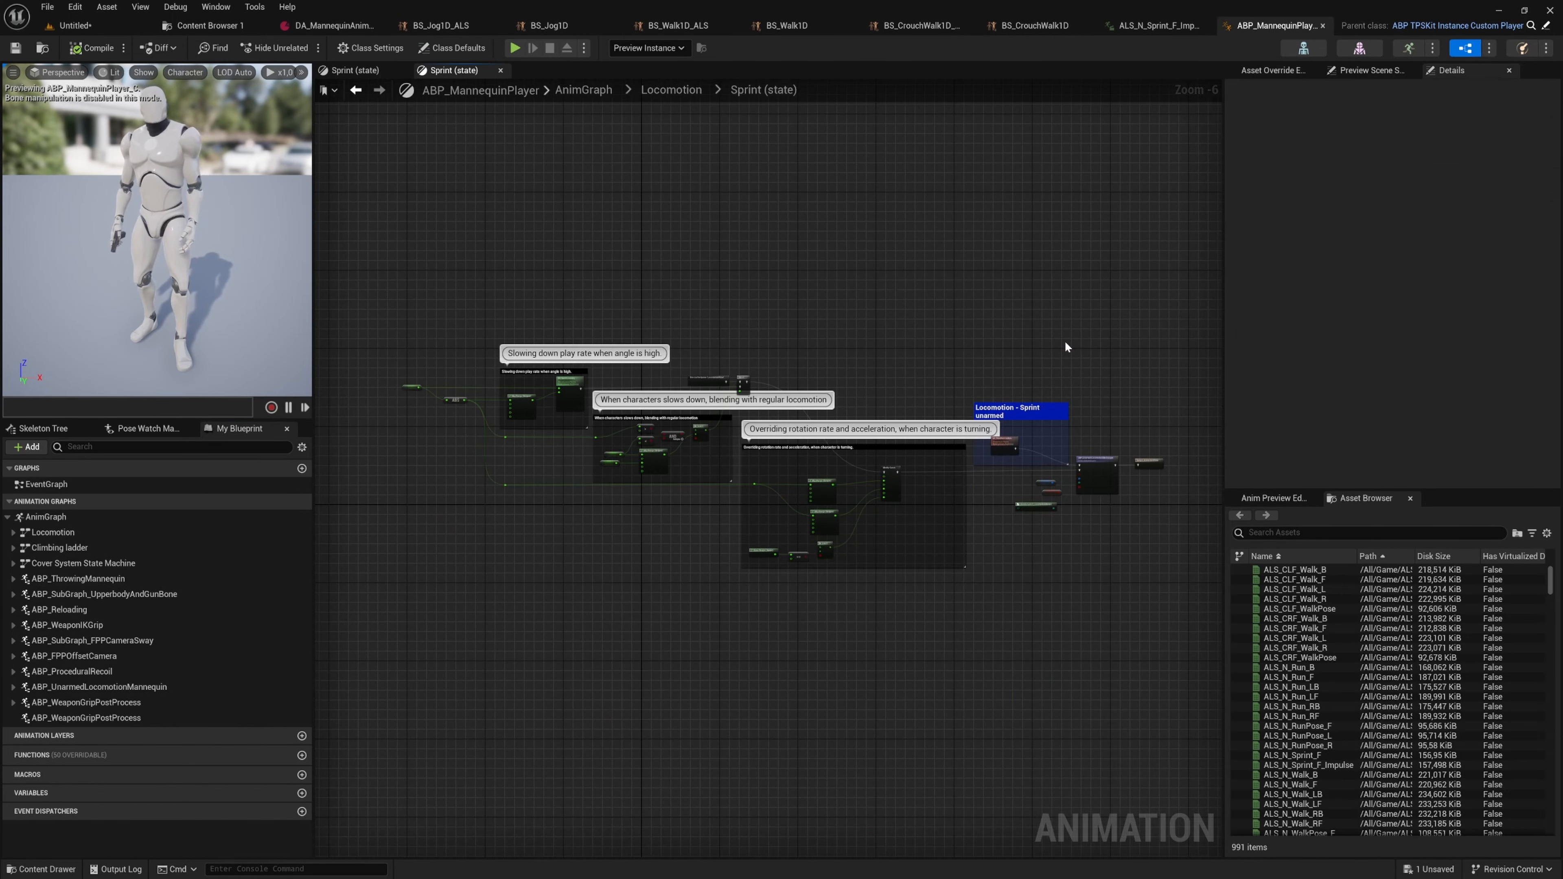
# - Examine the Sprint state's graph, including the slow-down blend, the turning overrides and the Sprint unarmed section
pyautogui.moveTo(1056, 335); pyautogui.dragTo(813, 251, button='right')
pyautogui.scroll(3, 813, 252)
pyautogui.moveTo(718, 290); pyautogui.dragTo(766, 421, button='right')
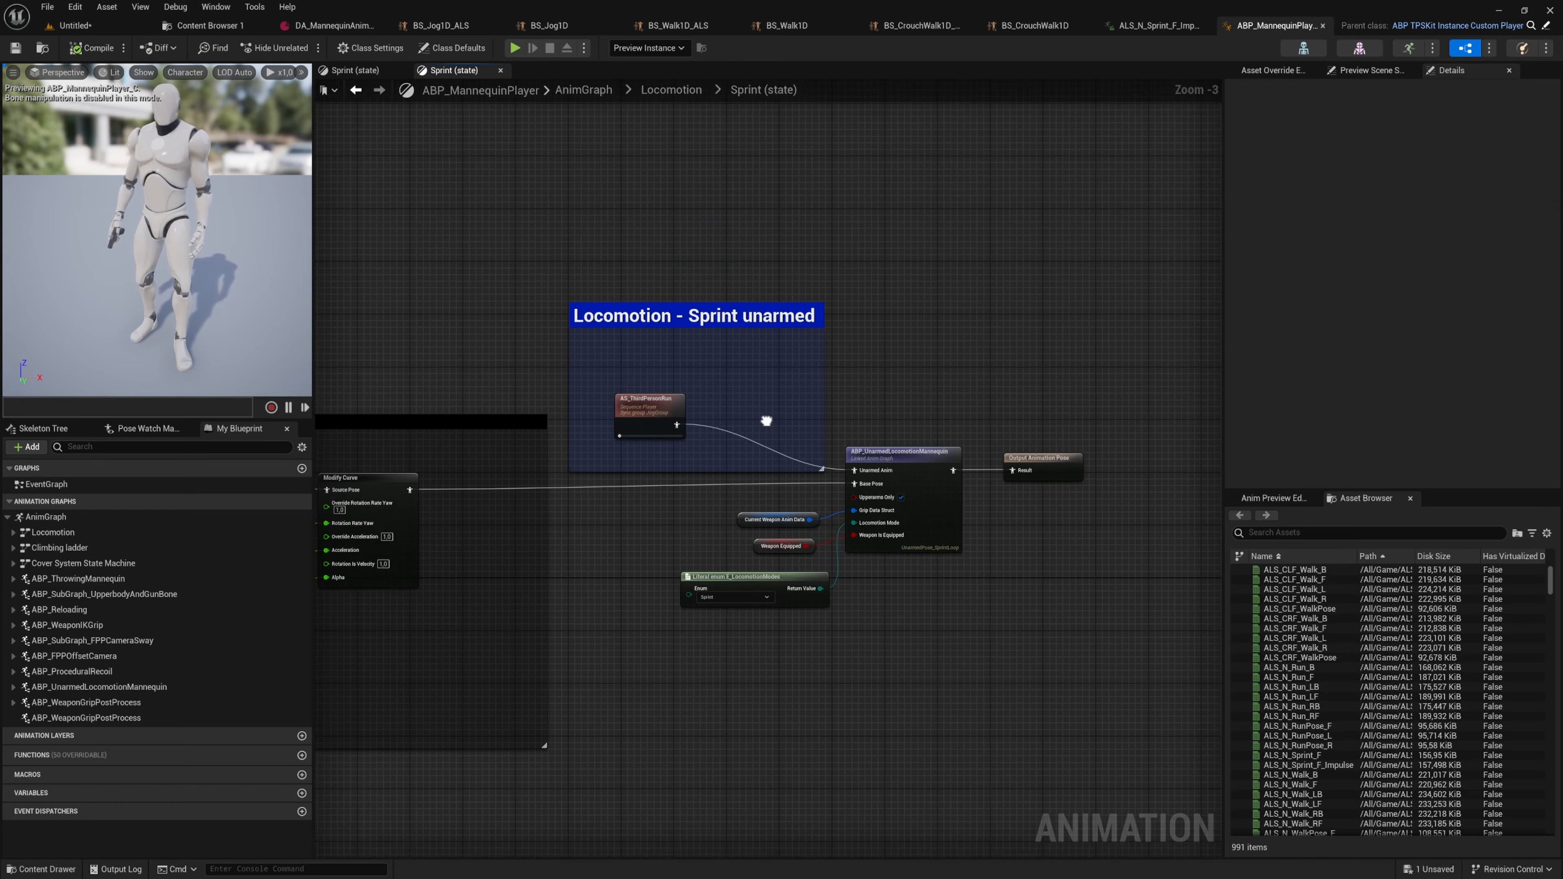
pyautogui.scroll(3, 734, 433)
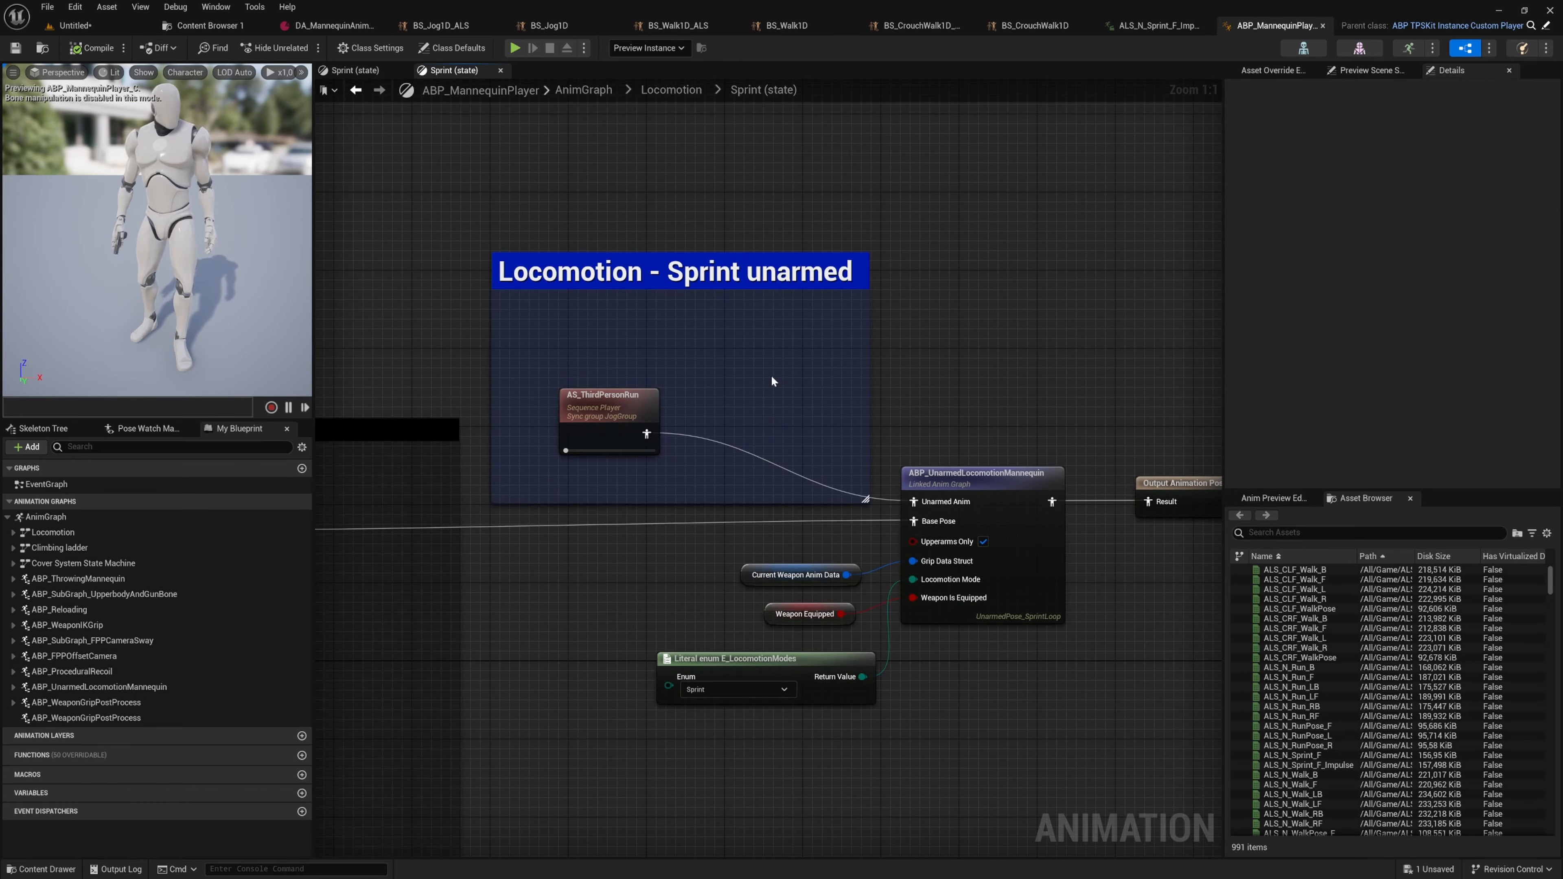
pyautogui.scroll(-2, 771, 376)
pyautogui.moveTo(590, 331); pyautogui.dragTo(1173, 379, button='right')
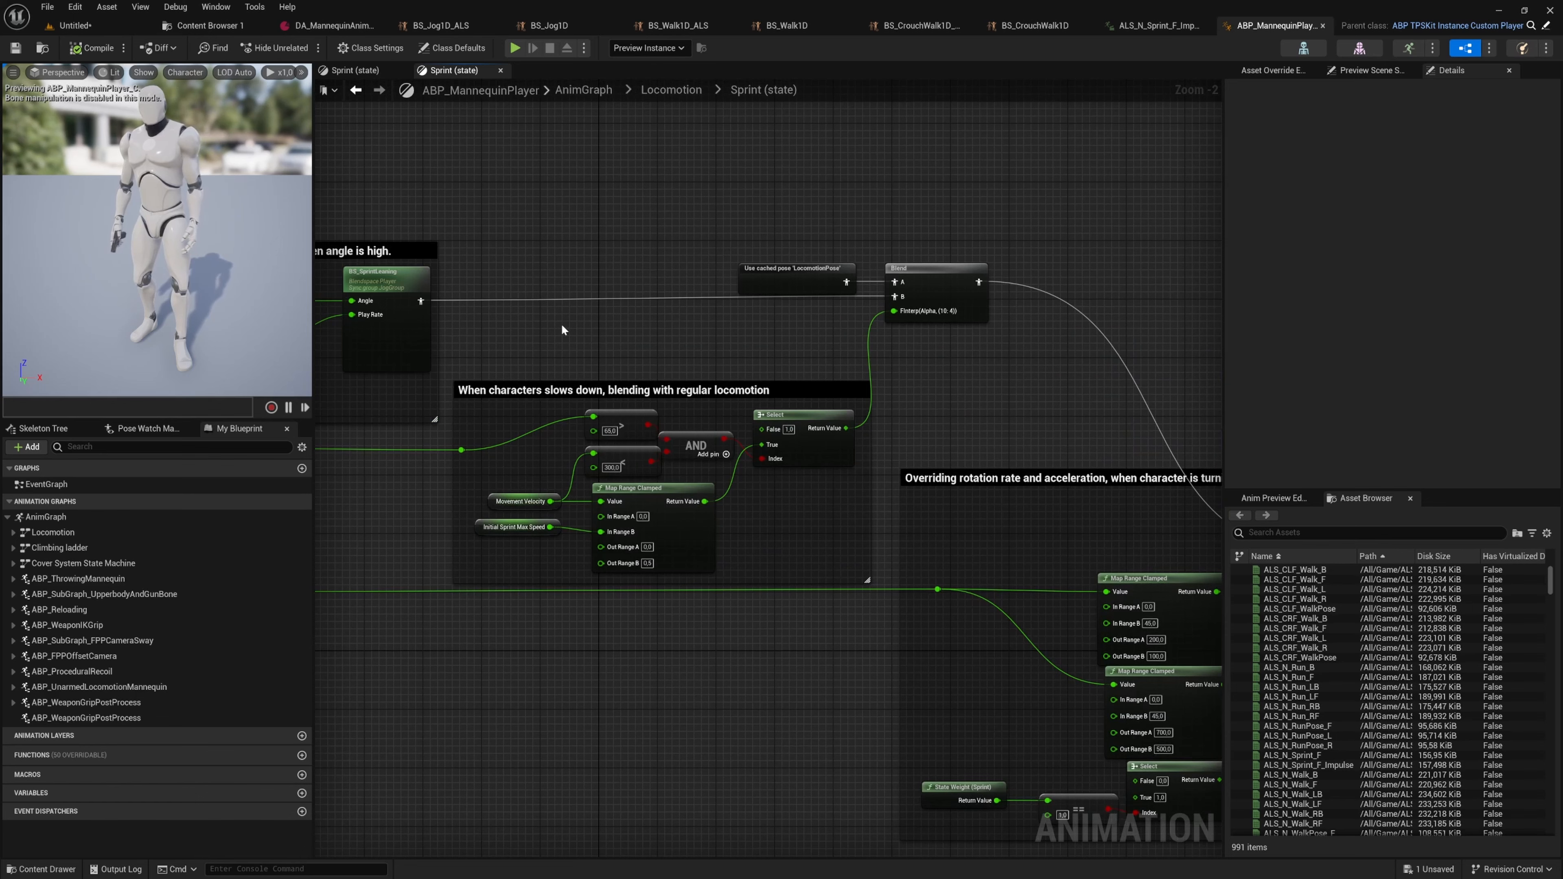
pyautogui.moveTo(561, 324); pyautogui.dragTo(2, 313, button='right')
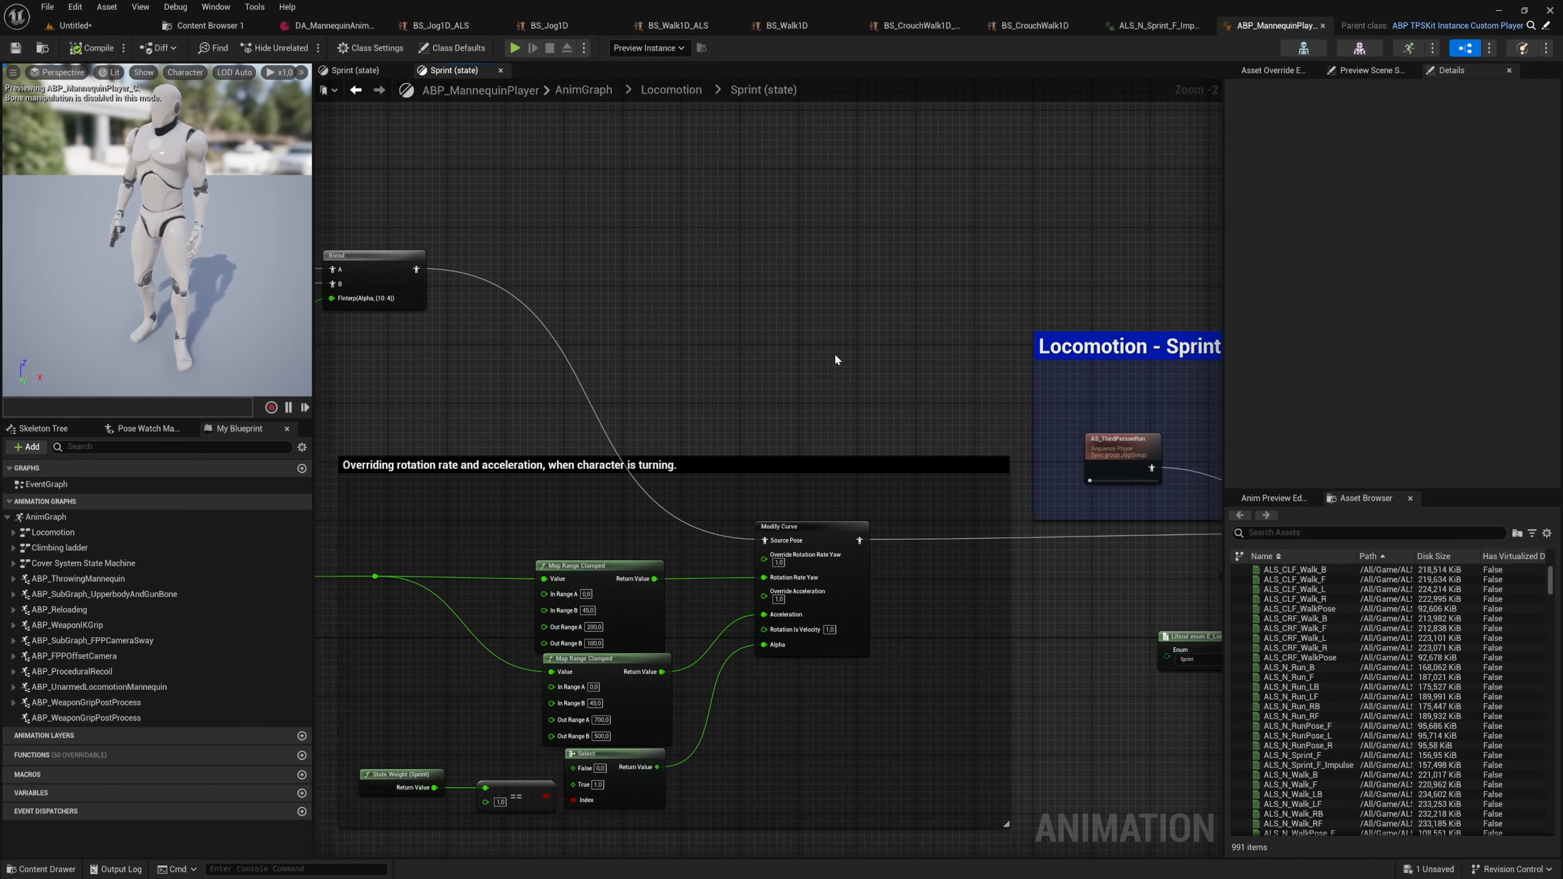
pyautogui.moveTo(881, 339); pyautogui.dragTo(535, 314, button='right')
# - Duplicate the AS_ThirdPersonRun player, assign ALS_N_Sprint_F_Impulse to the copy and connect it to the linked graph's Unarmed Anim input
pyautogui.scroll(2, 801, 408)
pyautogui.click(788, 431)
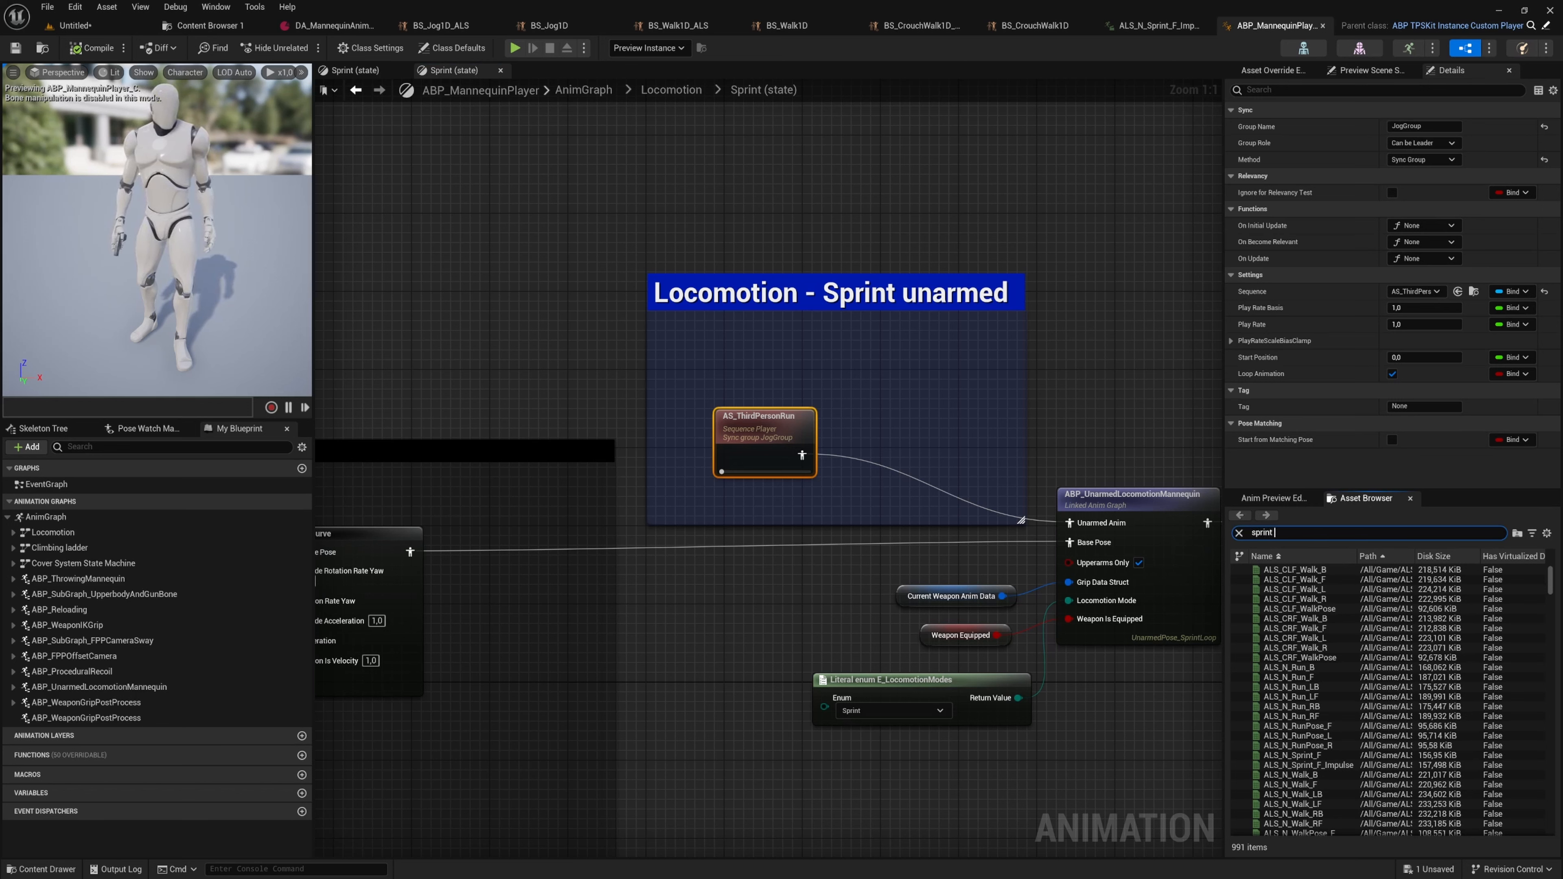
pyautogui.moveTo(1292, 579); pyautogui.dragTo(886, 383)
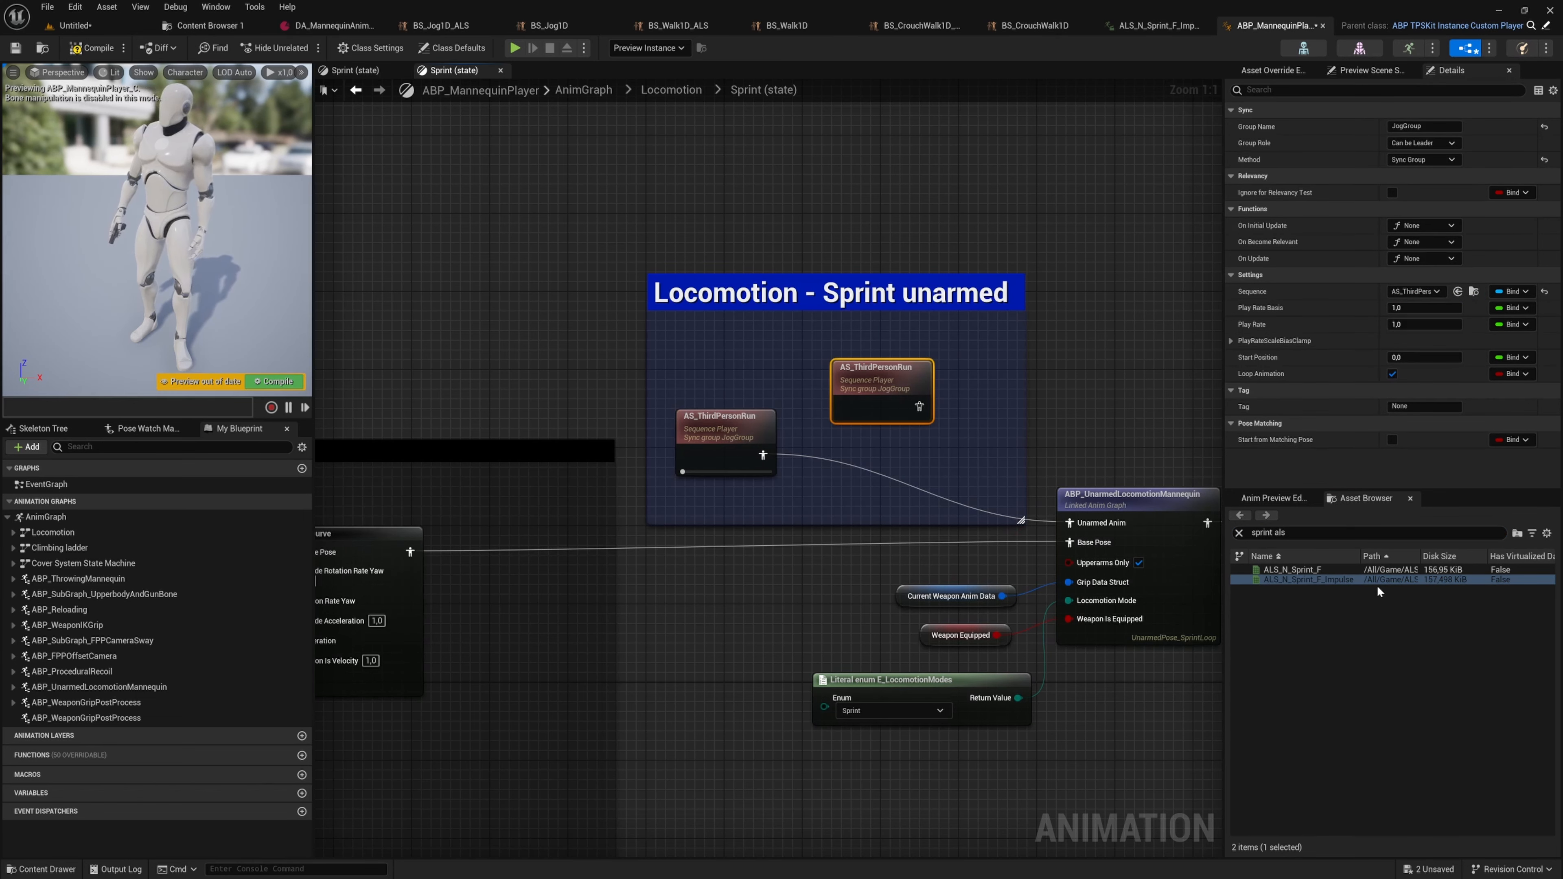
pyautogui.moveTo(1333, 579); pyautogui.dragTo(917, 404)
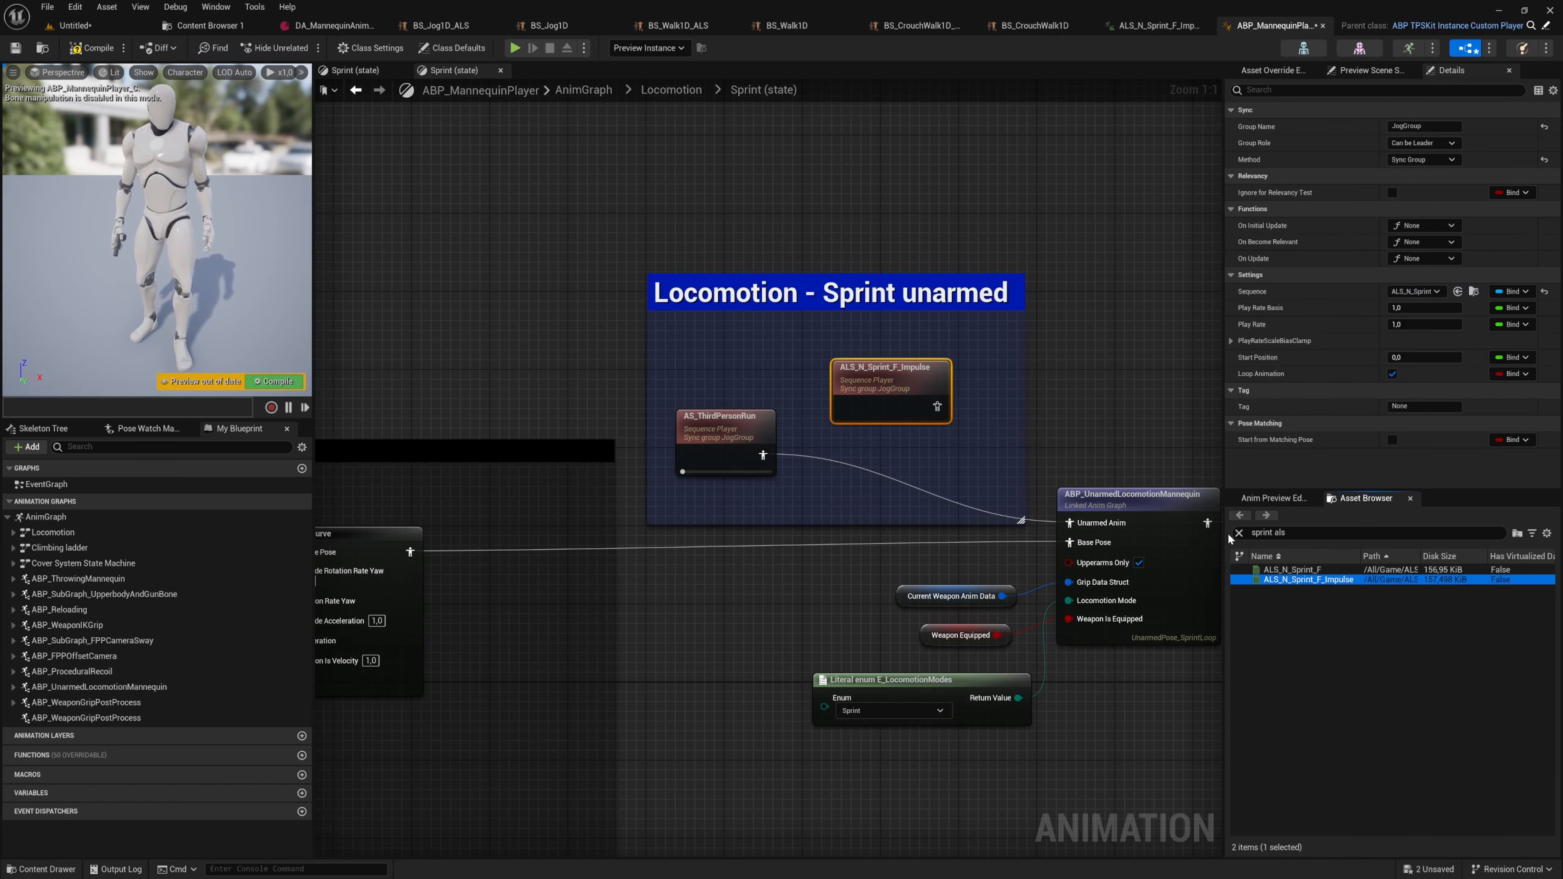
pyautogui.moveTo(1069, 523); pyautogui.dragTo(937, 406)
# - Duplicate the ALS_N_Sprint_F_Impulse player and connect the copy to the Base Pose input of ABP_UnarmedLocomotionMannequin
pyautogui.moveTo(902, 390); pyautogui.dragTo(892, 350)
pyautogui.hotkey('ctrl', 'c')
pyautogui.hotkey('ctrl', 'v')
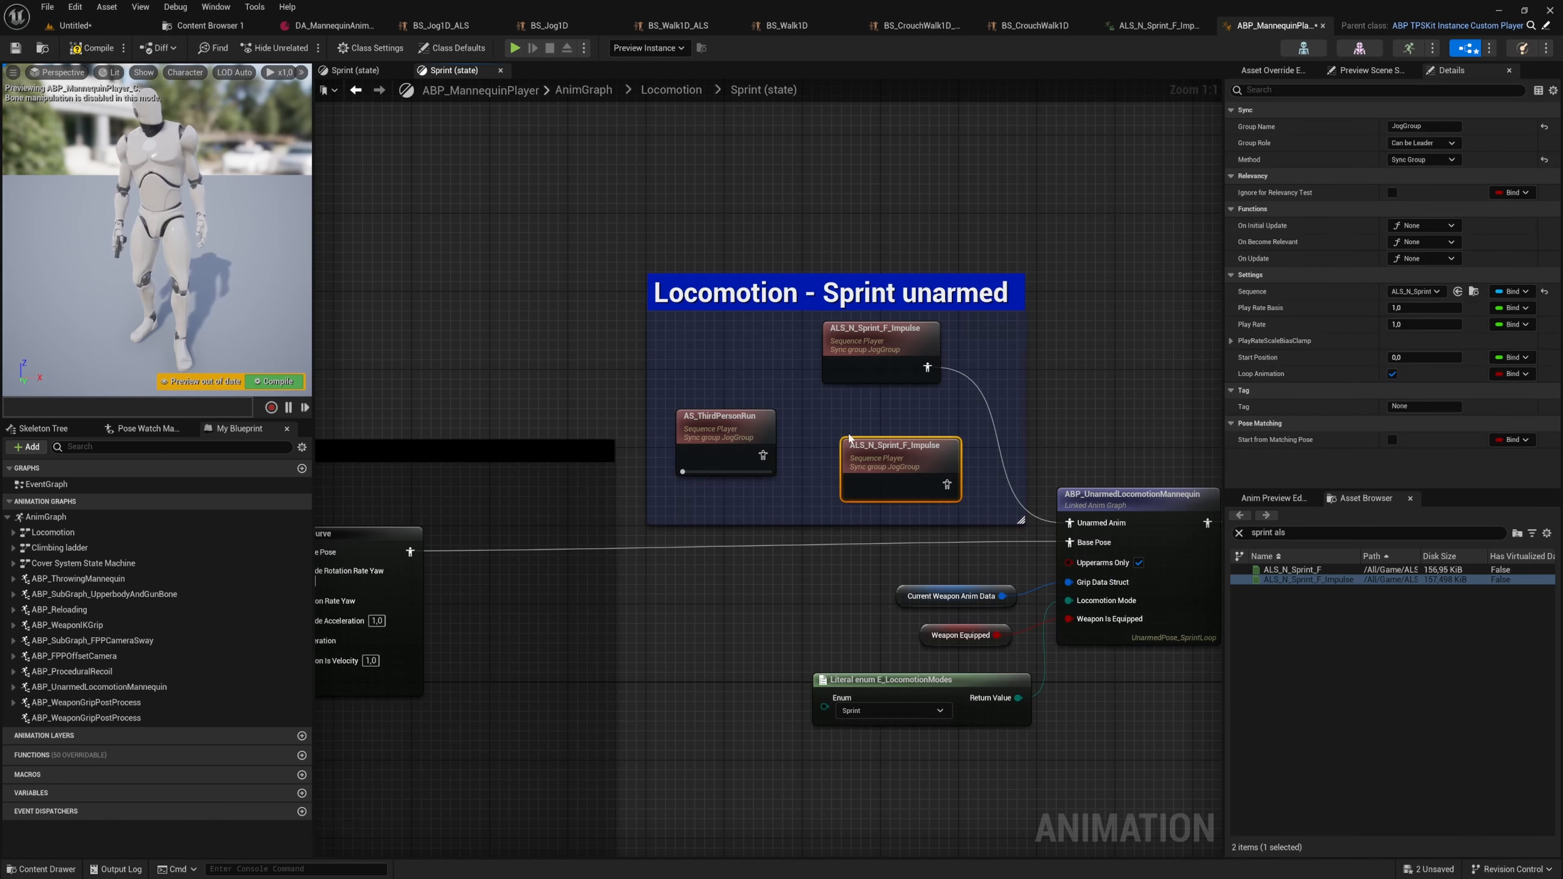
pyautogui.moveTo(870, 459); pyautogui.dragTo(1014, 498)
pyautogui.moveTo(1068, 544); pyautogui.dragTo(1068, 543)
pyautogui.moveTo(1137, 456); pyautogui.dragTo(926, 446, button='right')
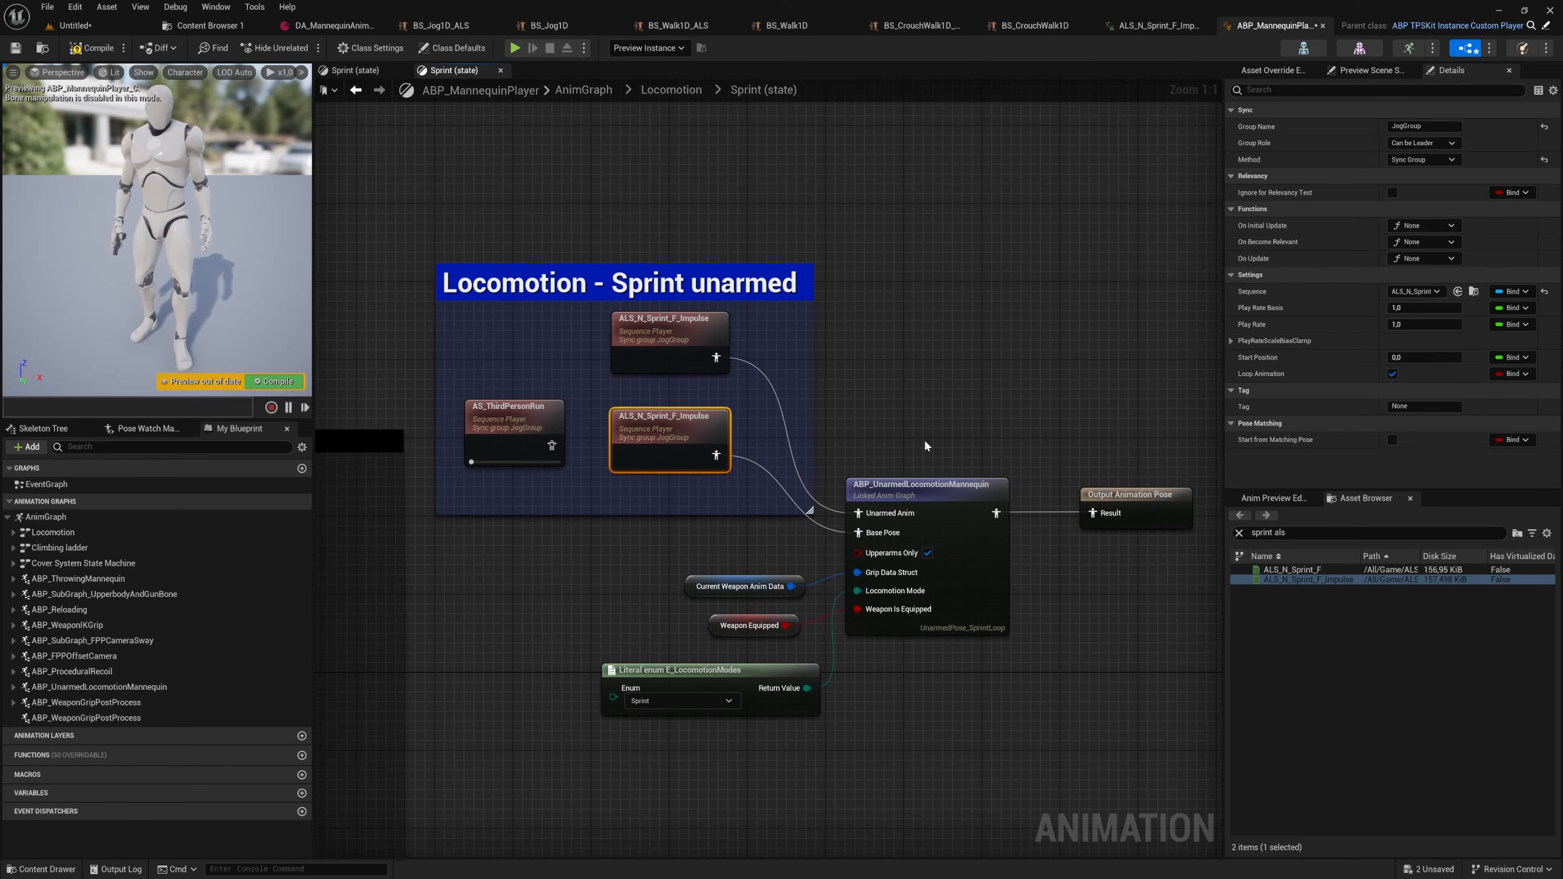
# - Compile and save the ABP_MannequinPlayer animation blueprint
pyautogui.press('F7')
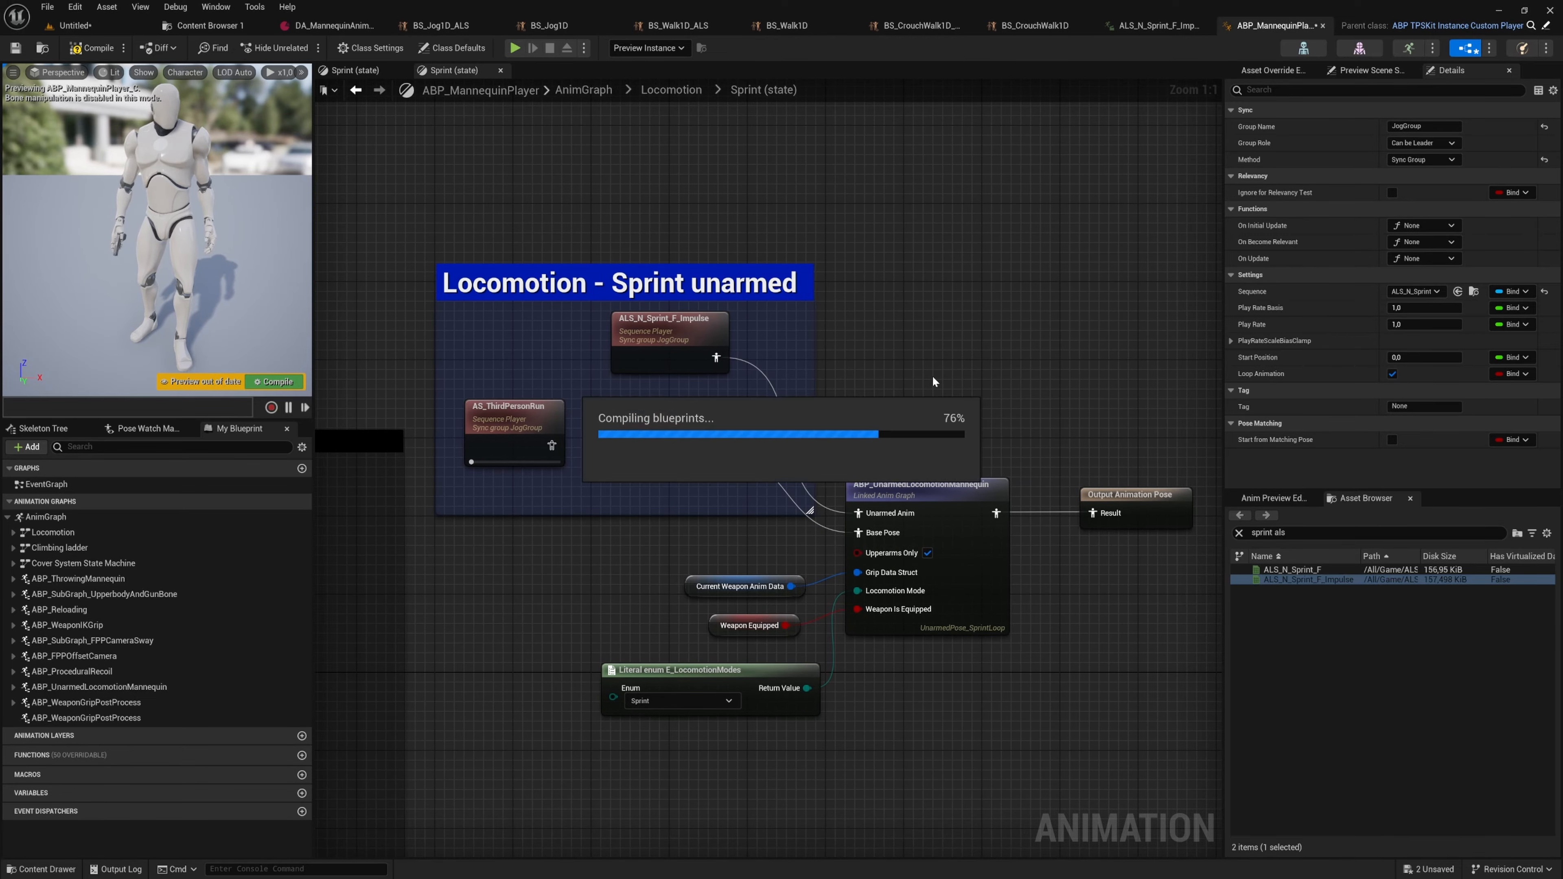
pyautogui.click(596, 191)
pyautogui.hotkey('ctrl', 's')
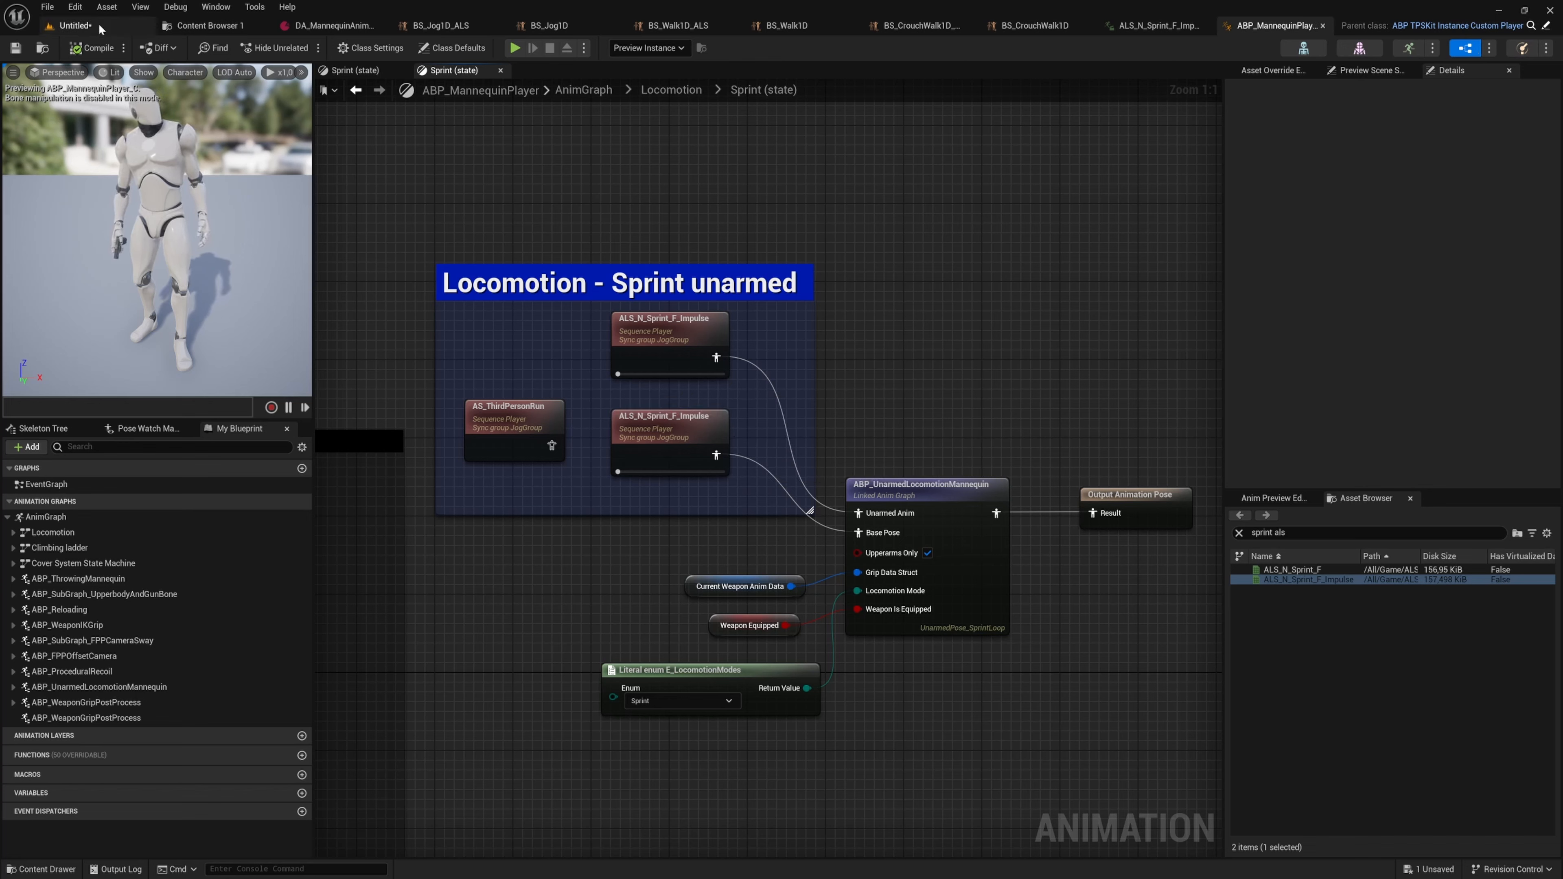
# - Play the level, equip the automatic rifle and sprint with it to check the animation
pyautogui.click(75, 25)
pyautogui.hotkey('alt', 'p')
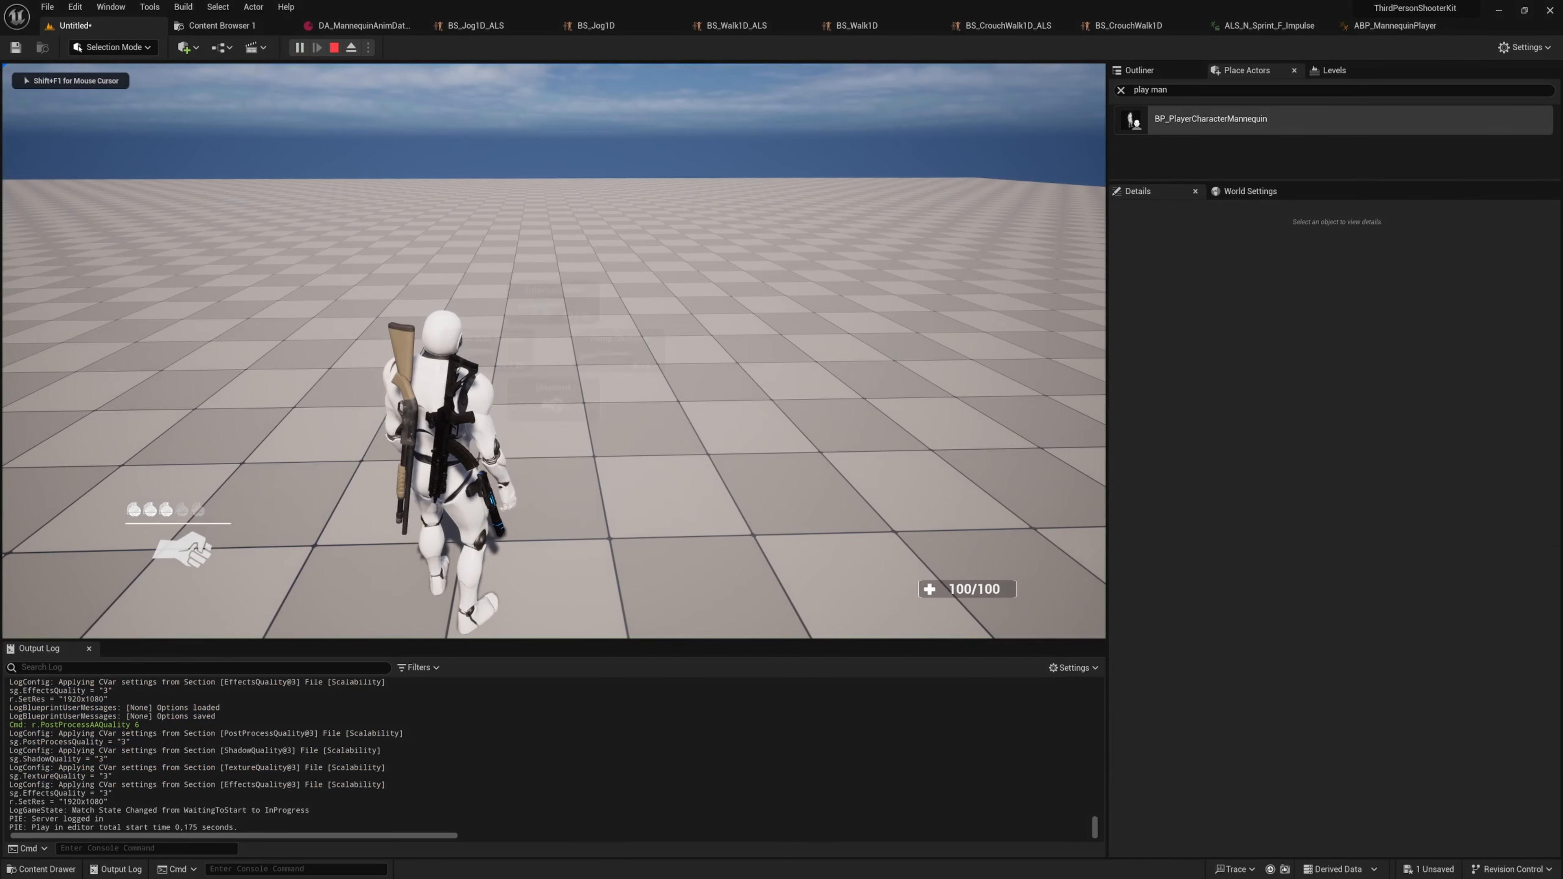
pyautogui.press('1')
pyautogui.press('w')
pyautogui.press('shift')
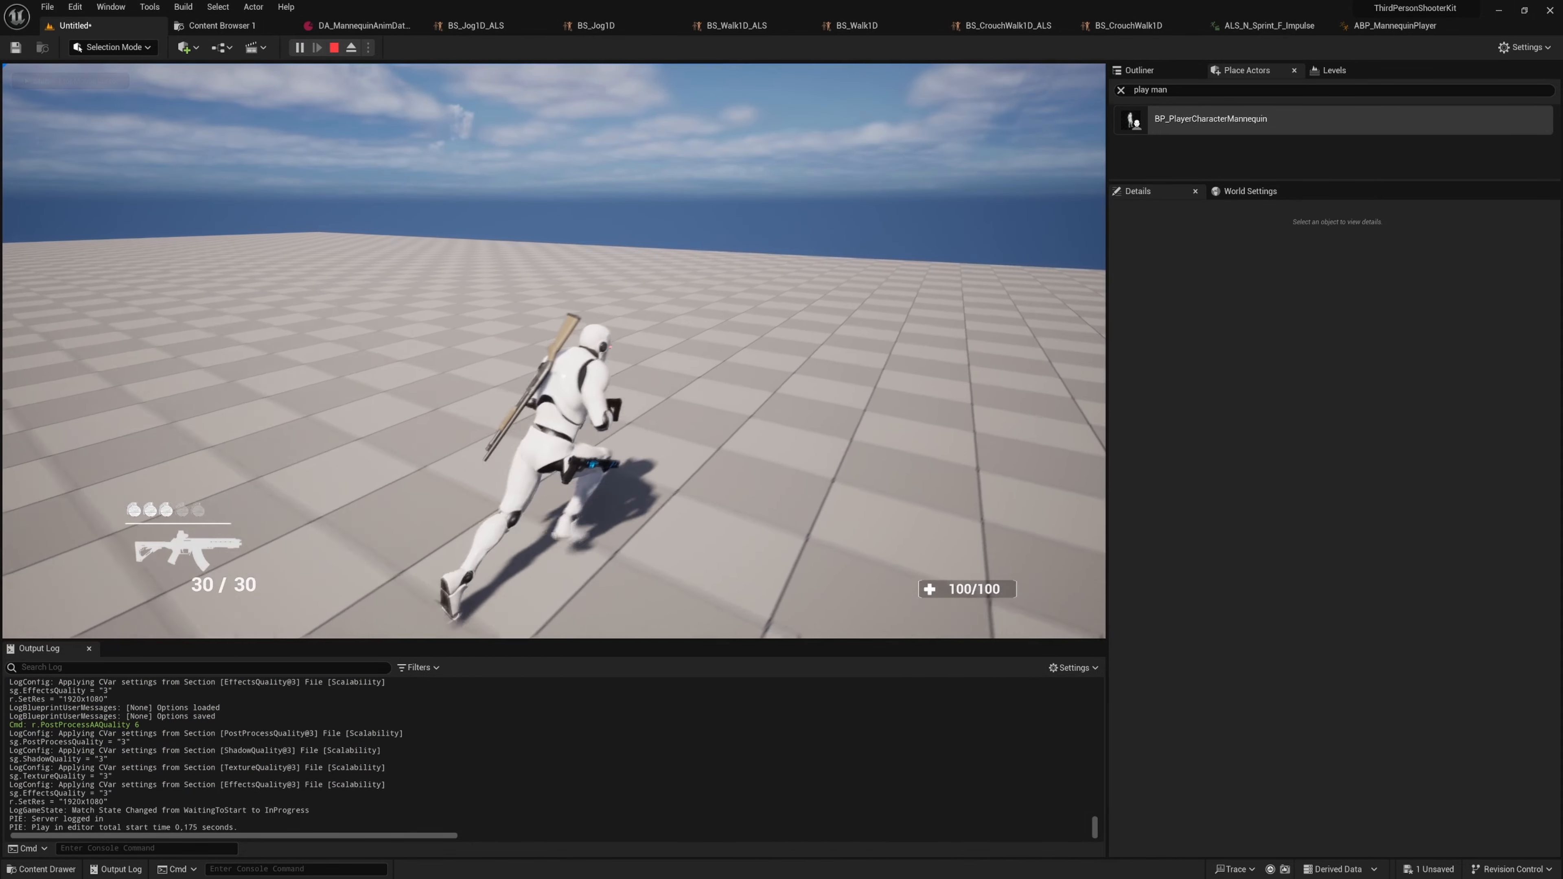
# - Switch to the pump shotgun, sprint forward and sideways to check the animation, and end the play session
pyautogui.press('2')
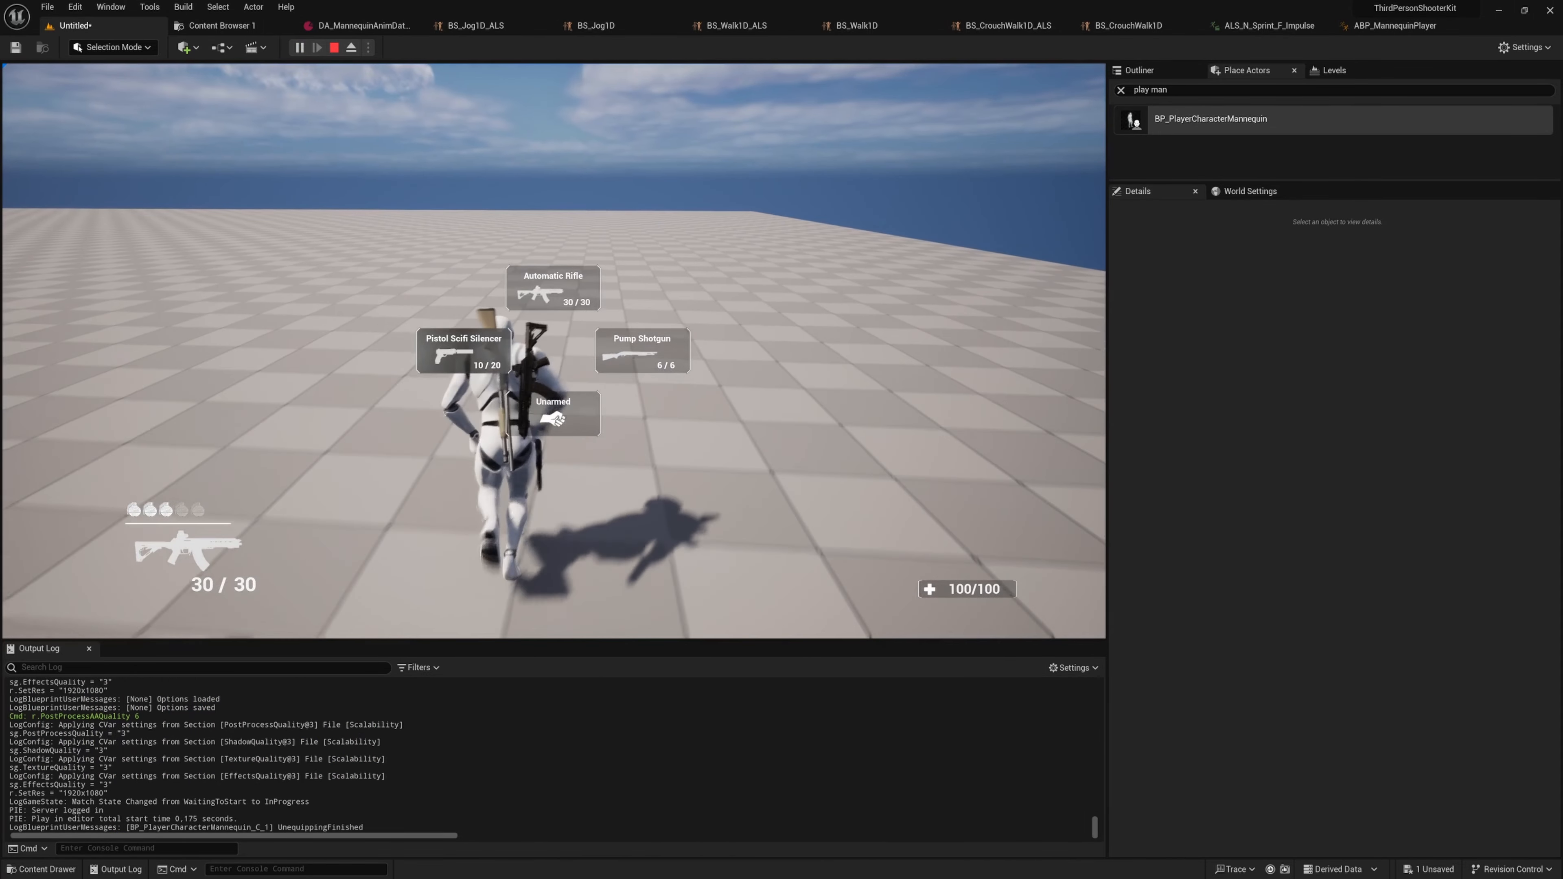
pyautogui.press('d')
pyautogui.press('3')
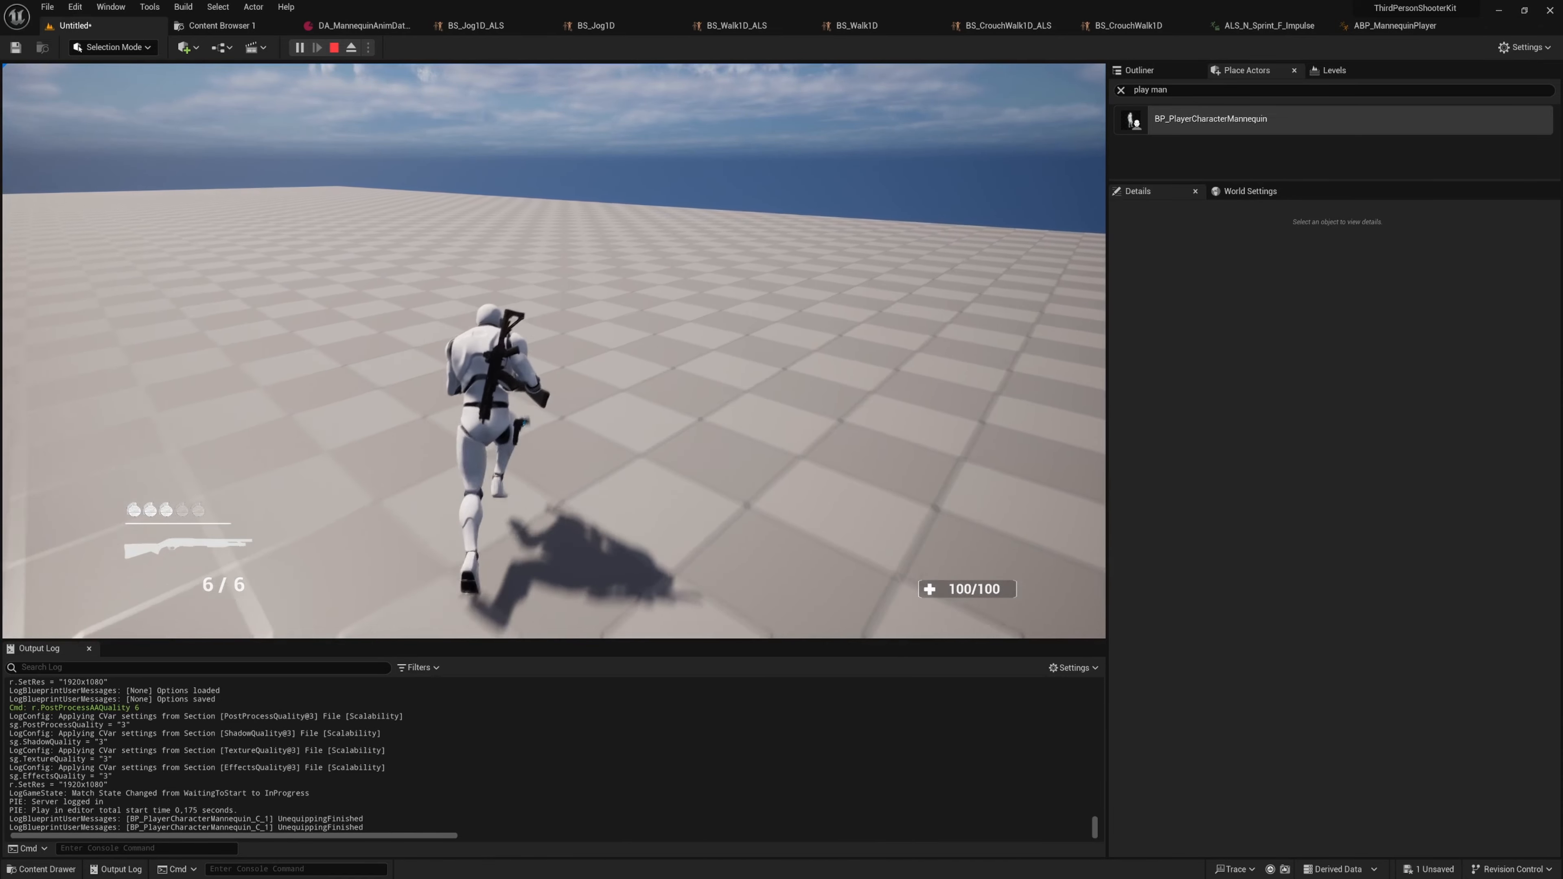
pyautogui.press('d')
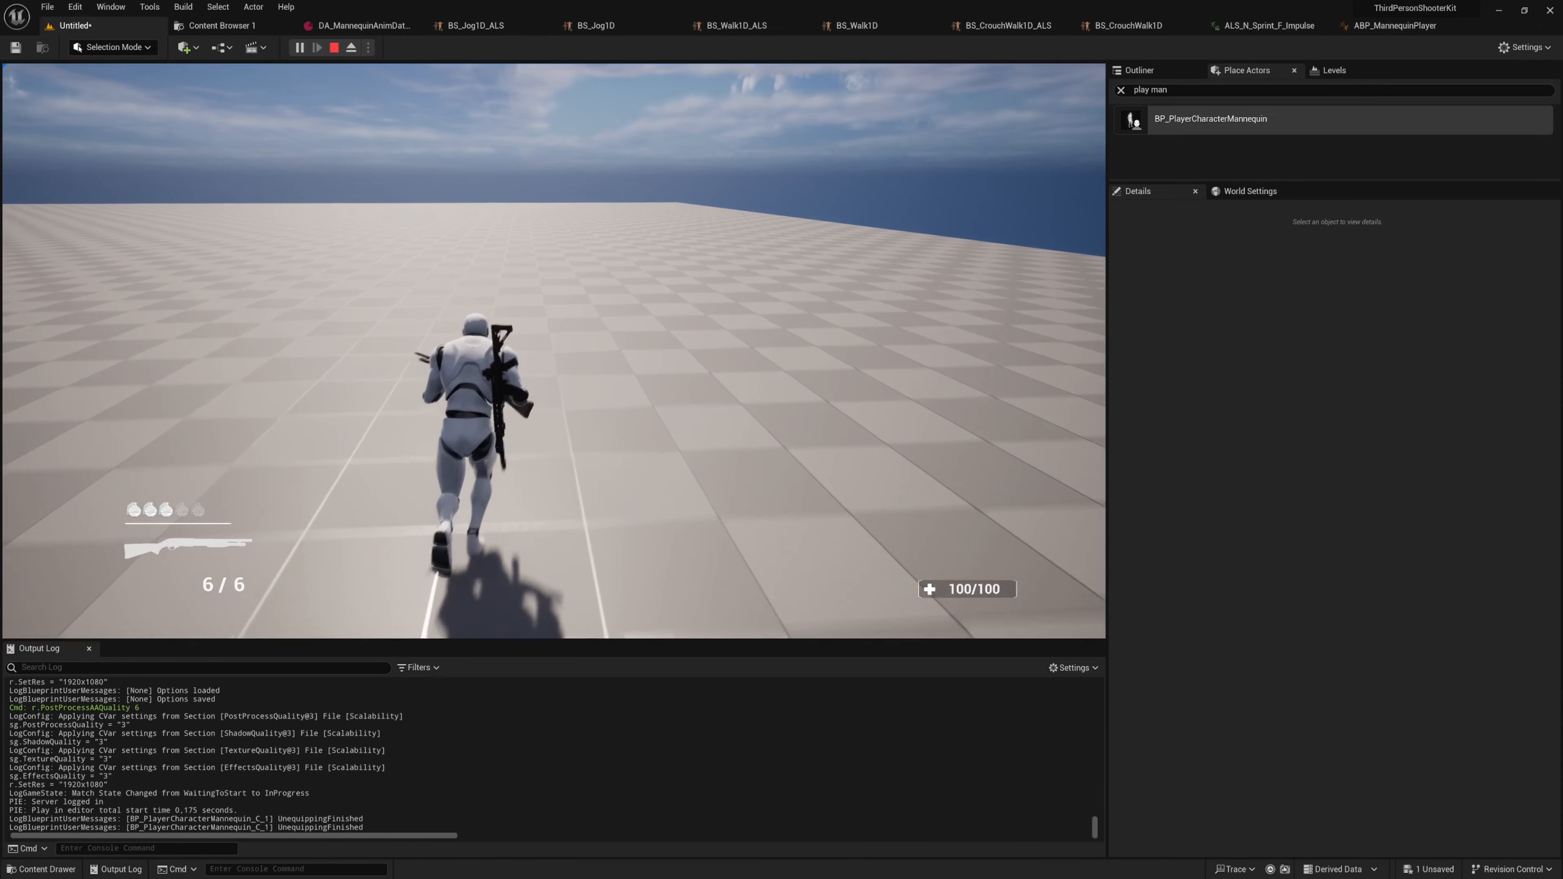
pyautogui.press('a')
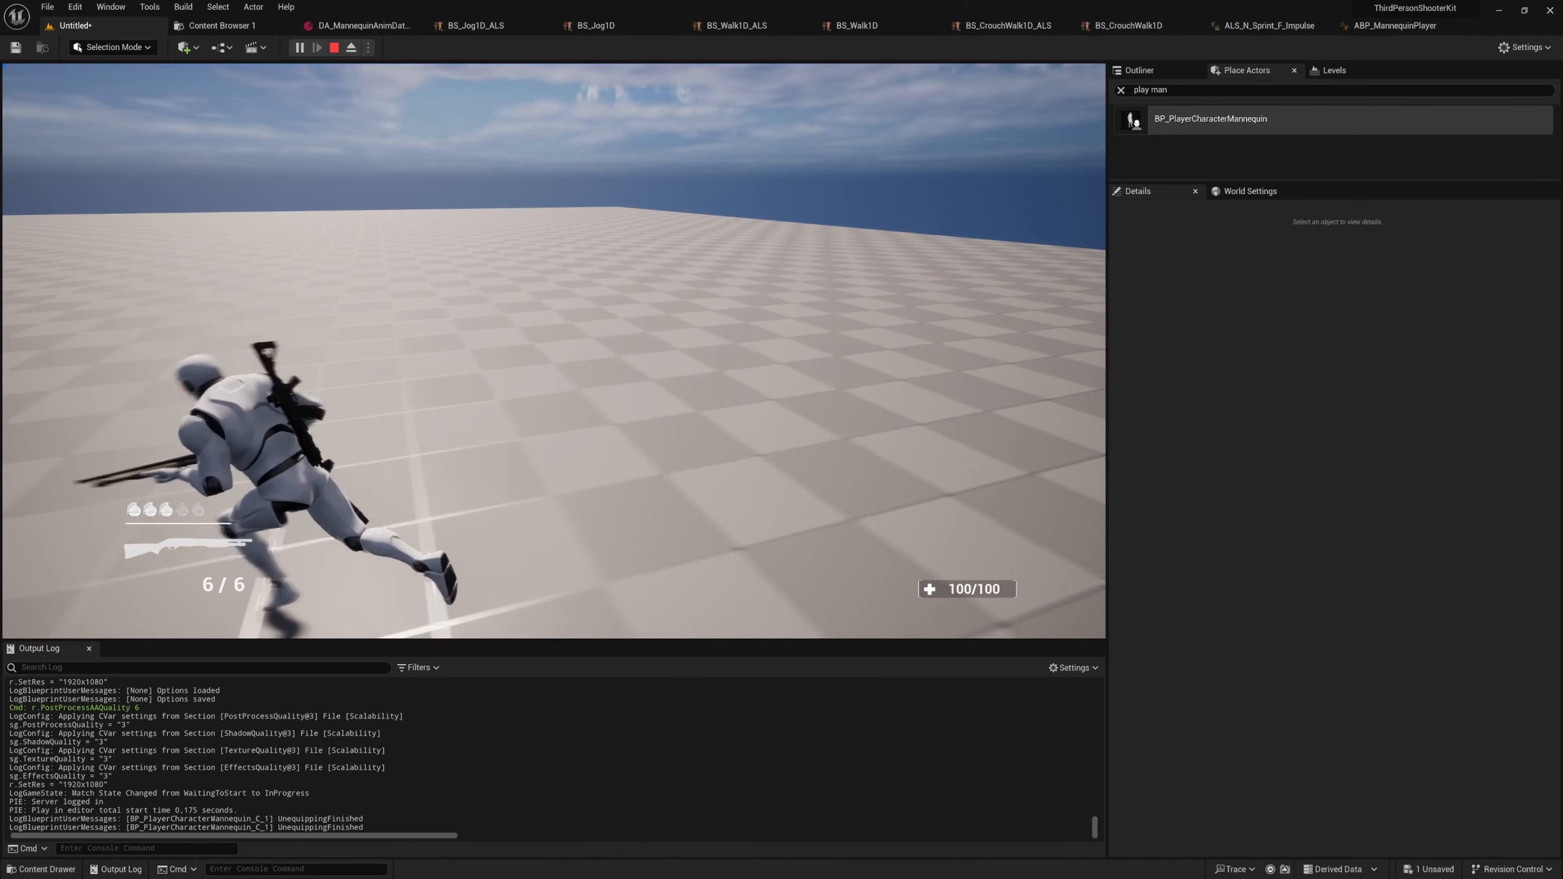
pyautogui.press('d')
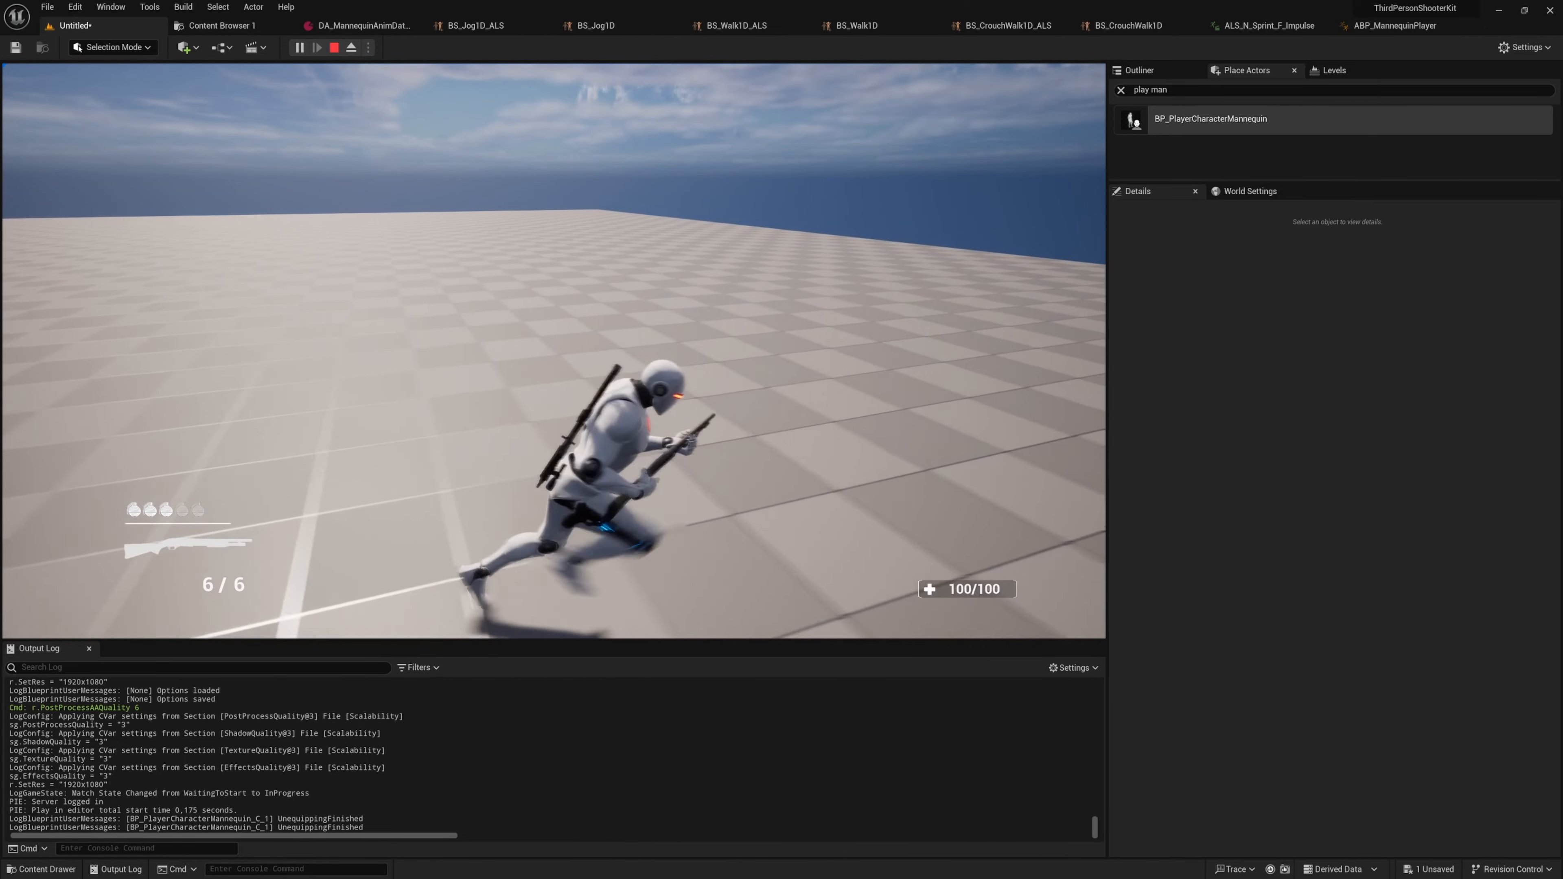
pyautogui.press('w')
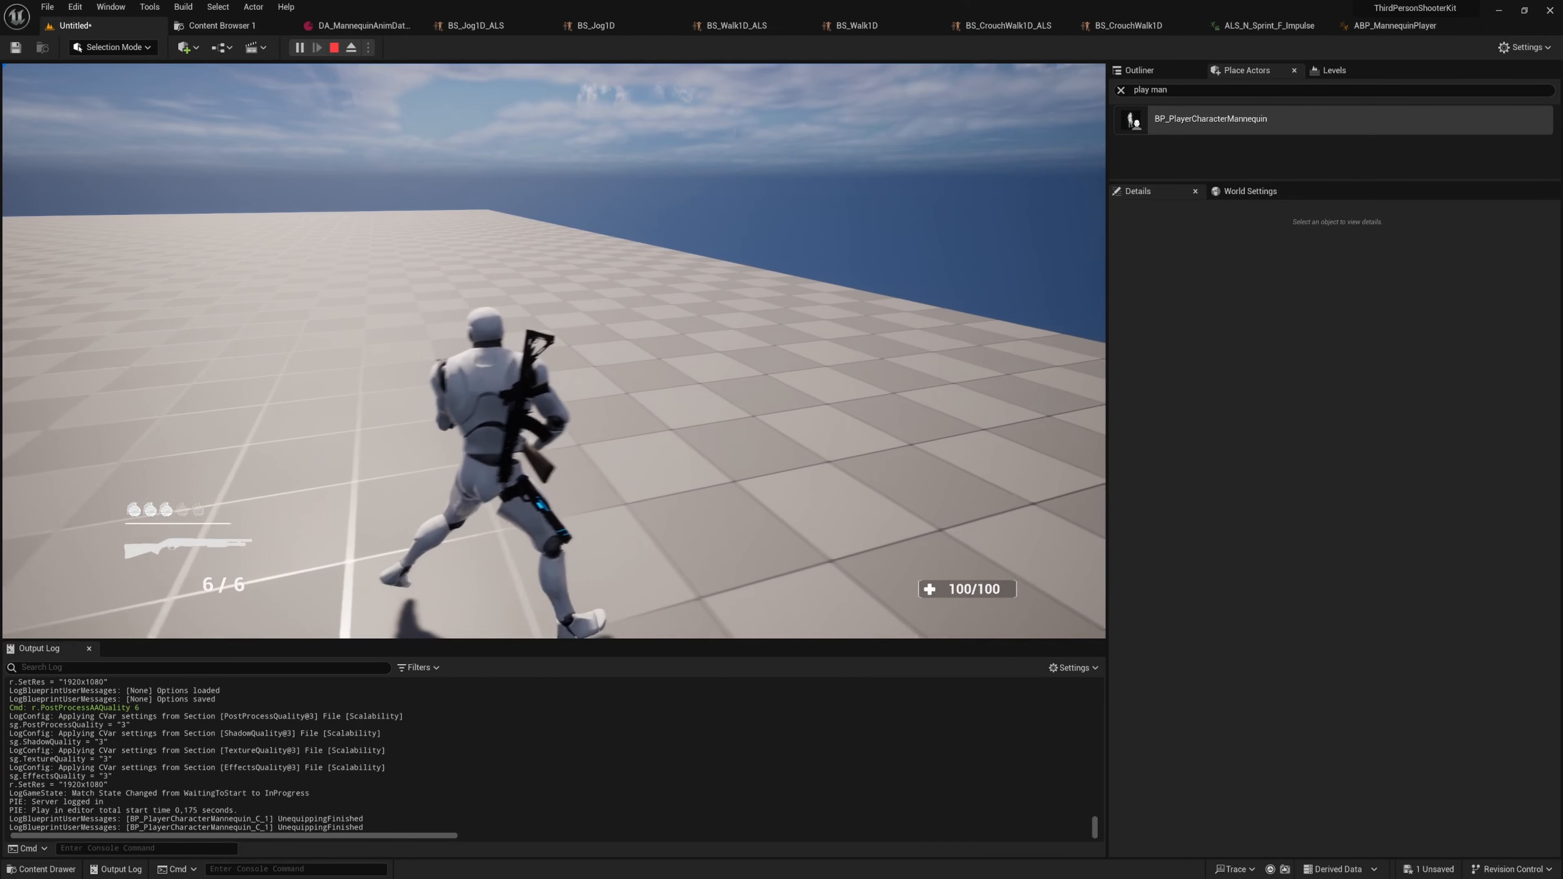
pyautogui.press('Escape')
# - Replace the animation in both connected sprint players of ABP_MannequinPlayer with ALS_N_Sprint_F, then compile and save the blueprint
pyautogui.click(1397, 25)
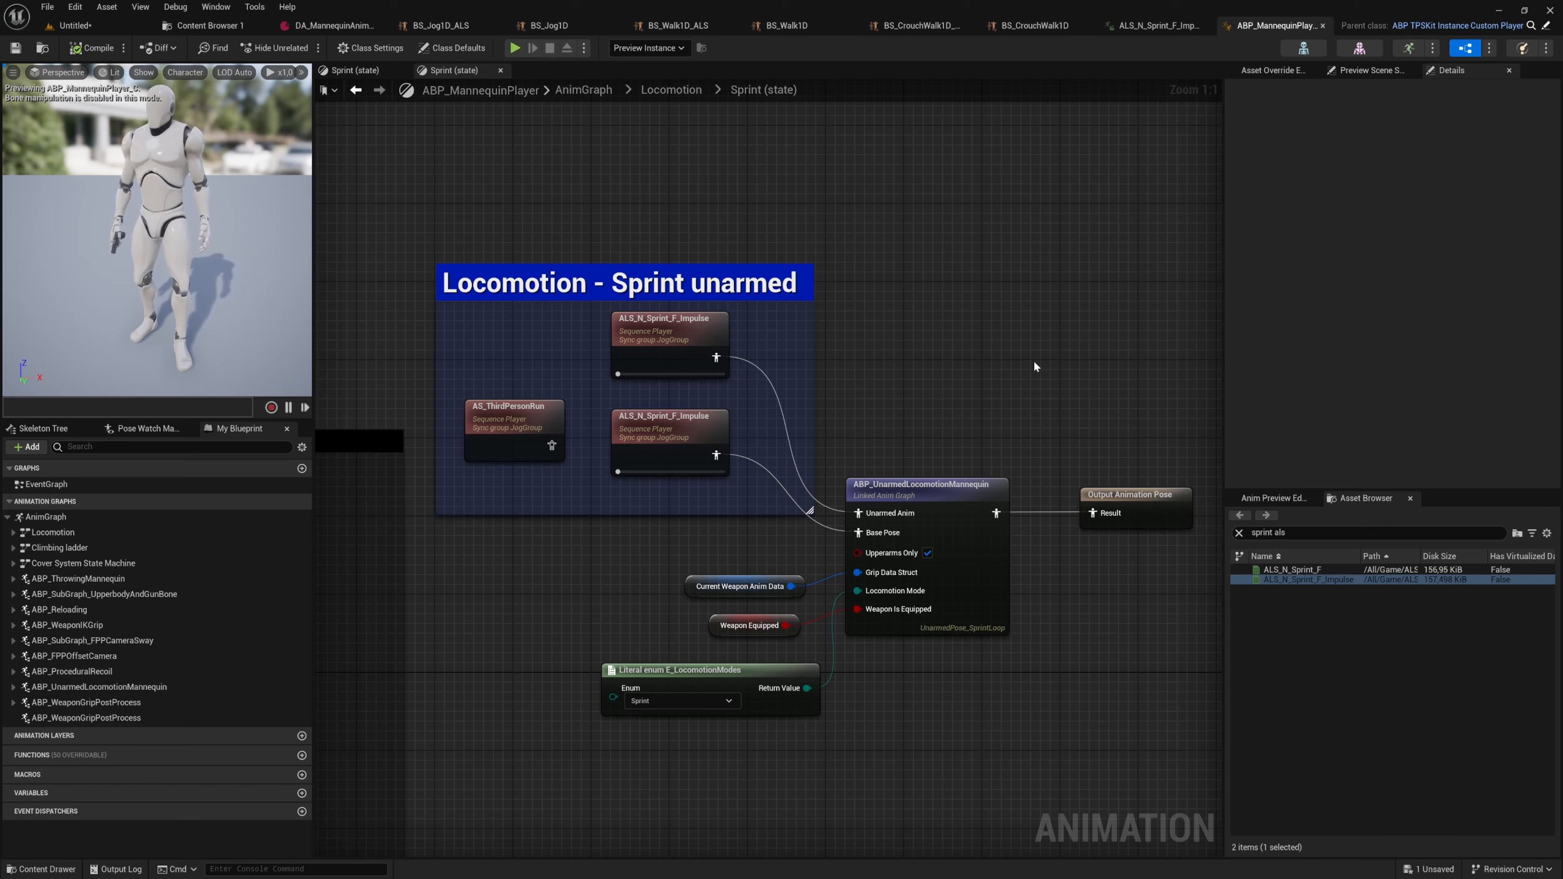
pyautogui.moveTo(1349, 571); pyautogui.dragTo(660, 326)
pyautogui.moveTo(1316, 569); pyautogui.dragTo(667, 453)
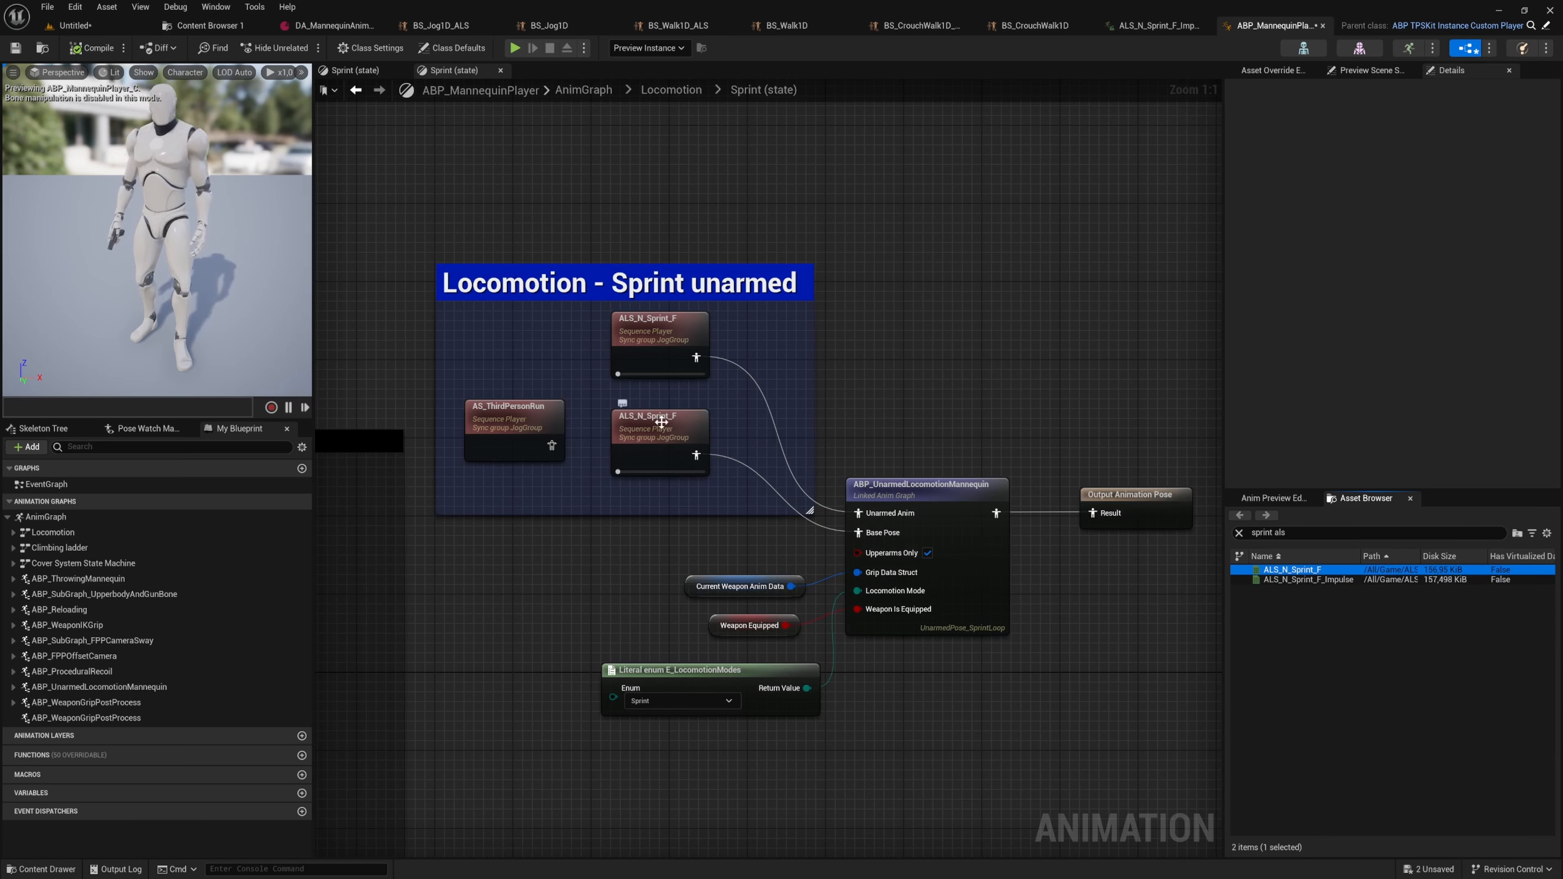
pyautogui.click(91, 50)
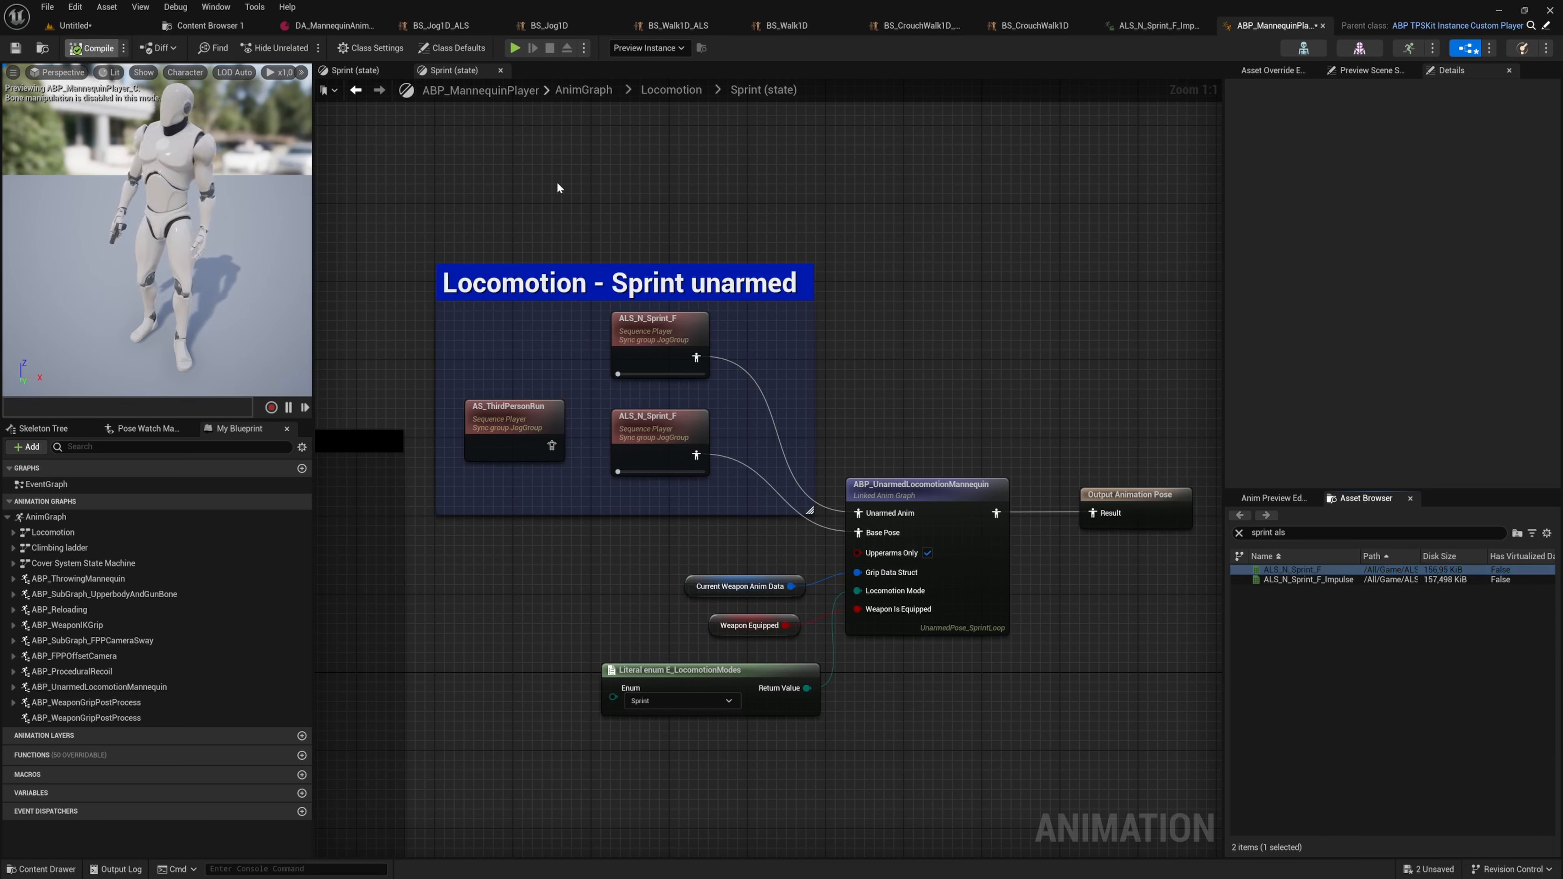
pyautogui.moveTo(564, 168); pyautogui.dragTo(615, 176, button='right')
pyautogui.hotkey('ctrl', 's')
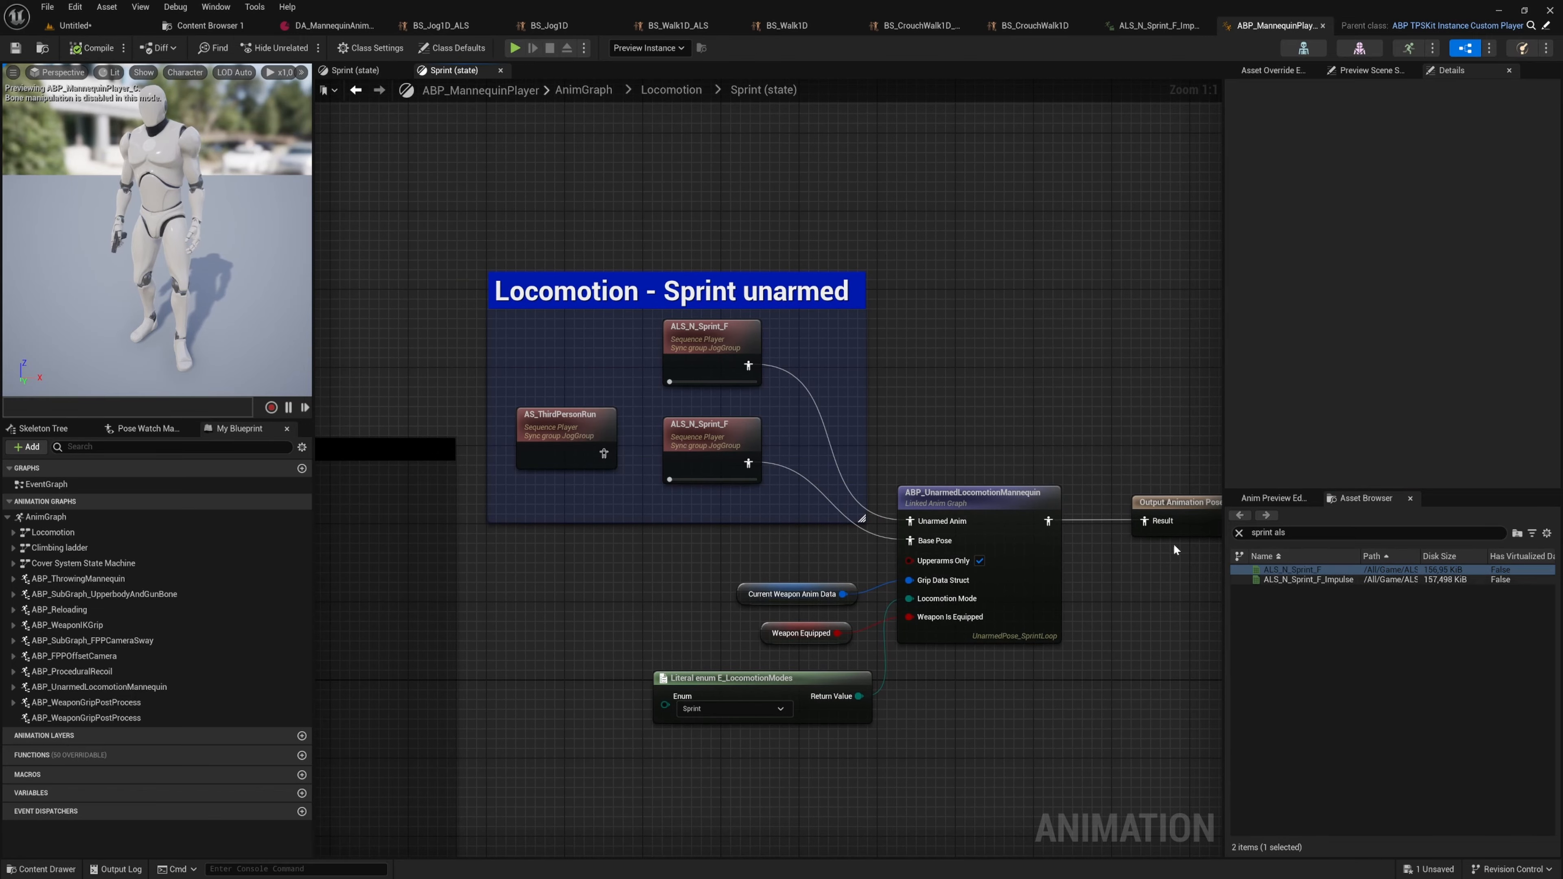
# - Play the level and sprint forward unarmed to check the ALS sprint animation
pyautogui.click(99, 31)
pyautogui.hotkey('alt', 'p')
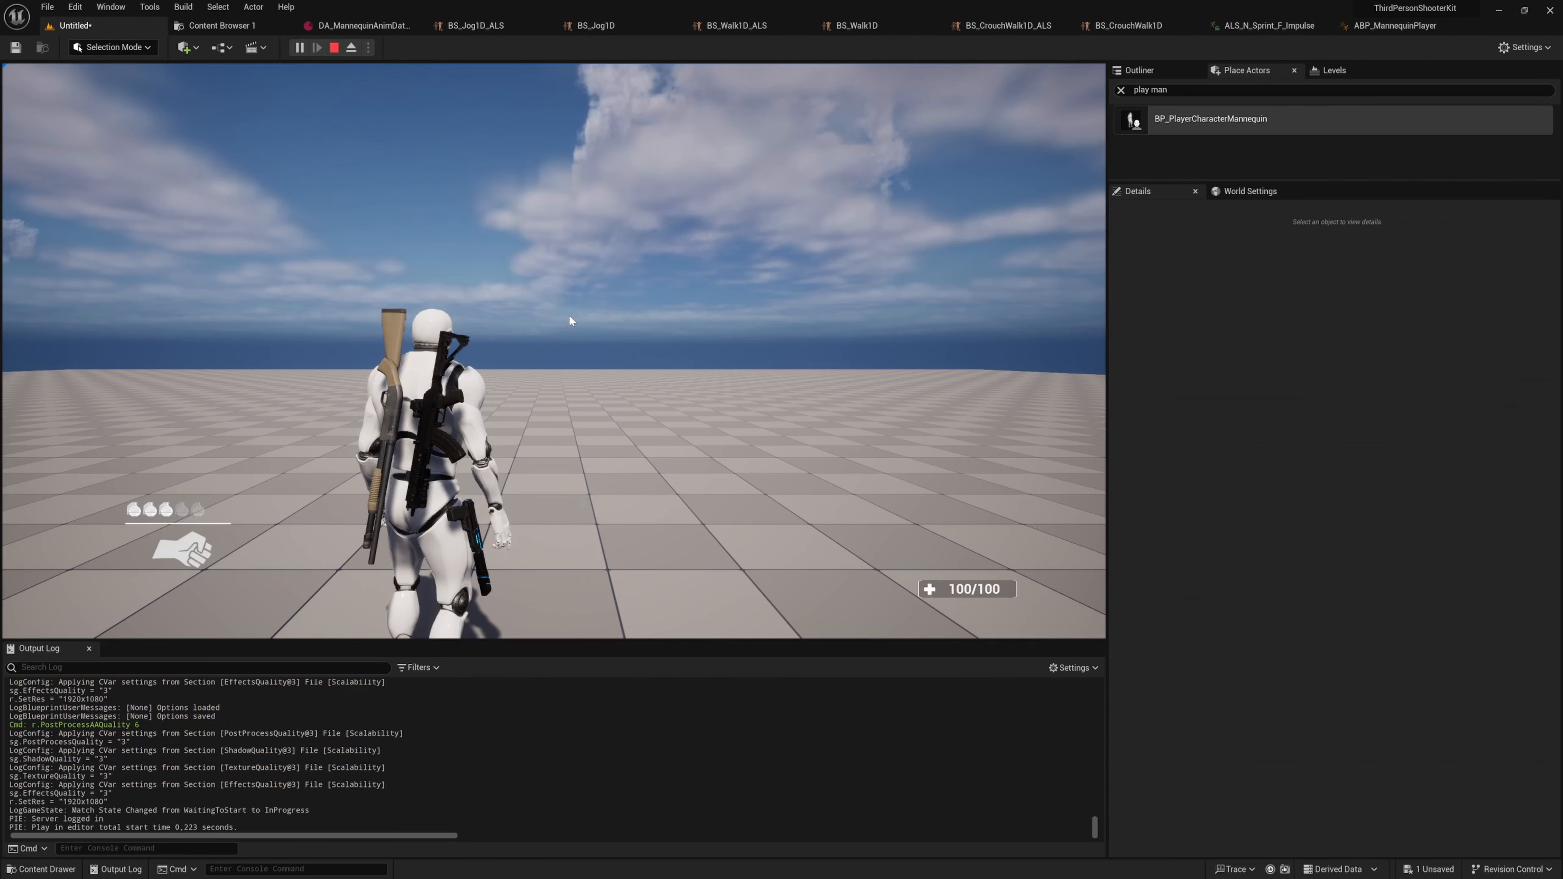
pyautogui.click(571, 321)
pyautogui.press('w')
pyautogui.press('shift')
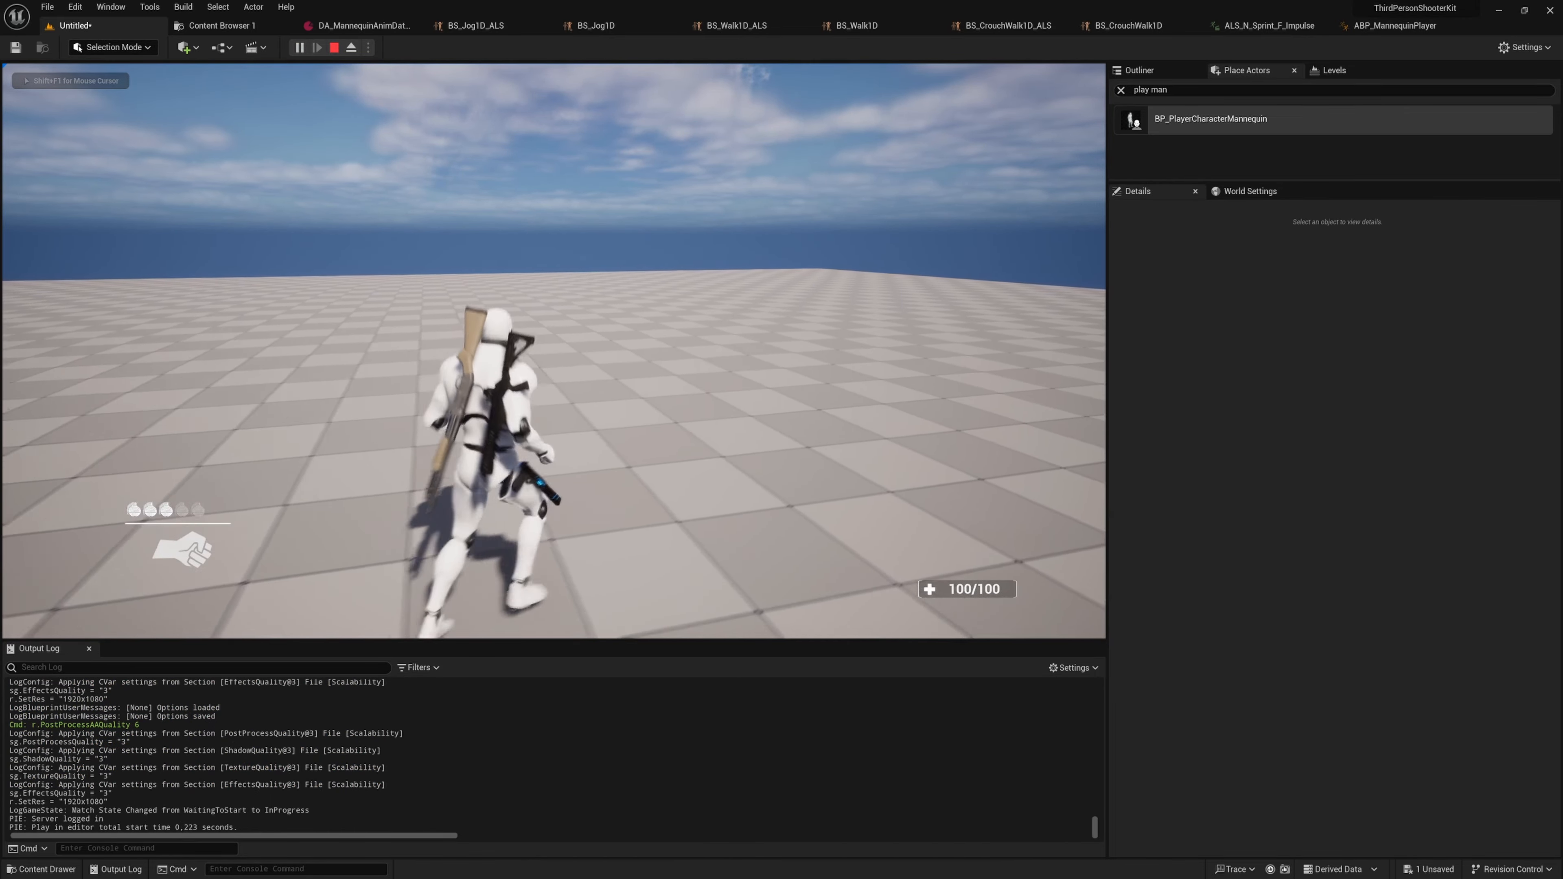
# - Equip the automatic rifle and move with it, switch back to unarmed, and end the play session
pyautogui.press('1')
pyautogui.press('d')
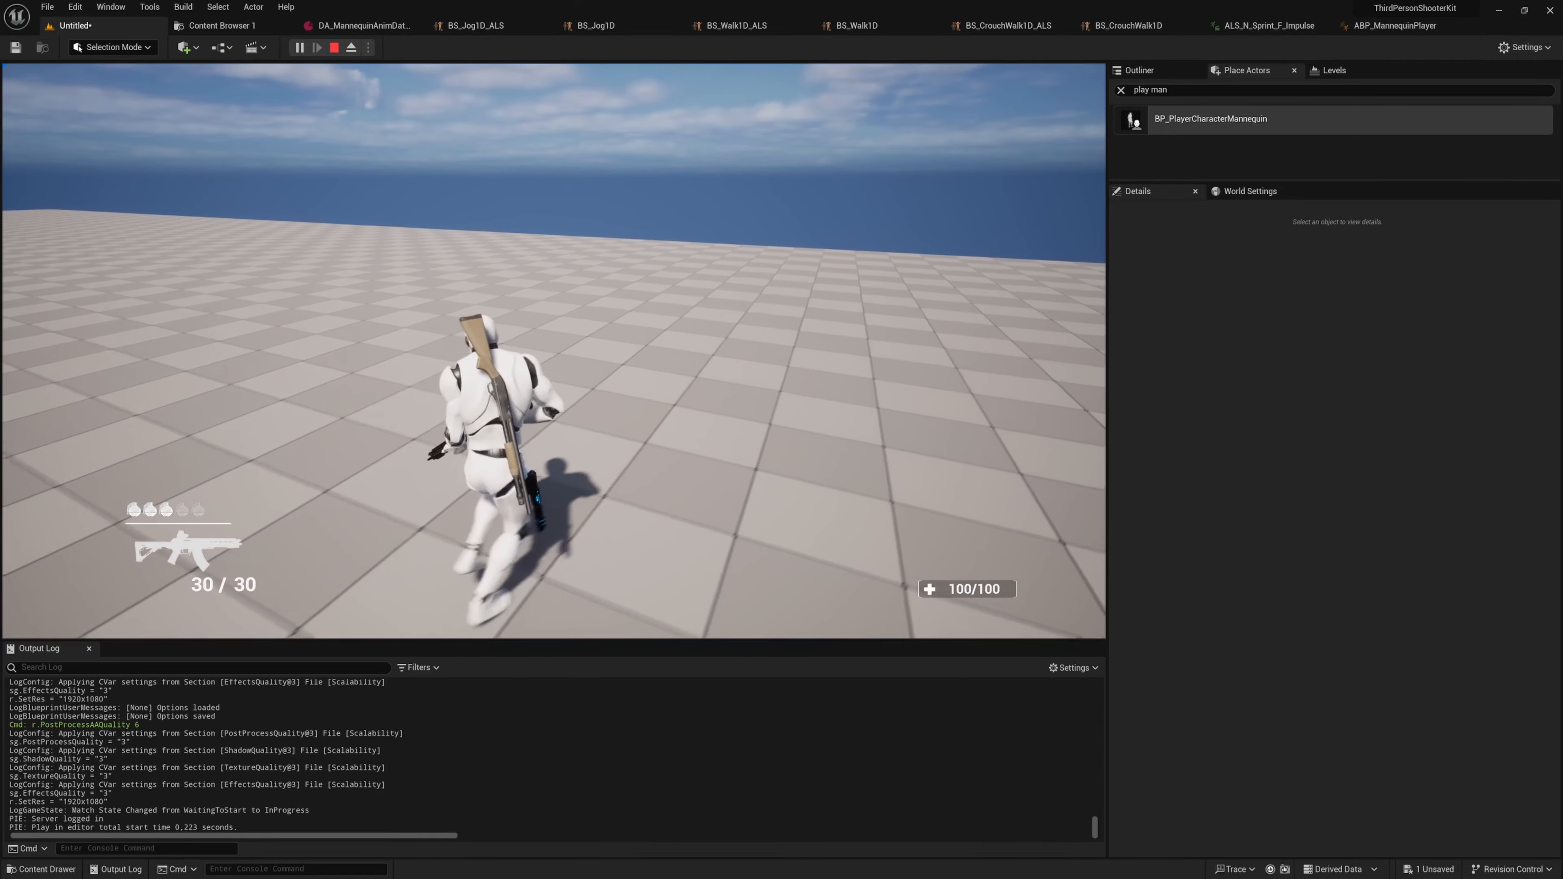
pyautogui.press('4')
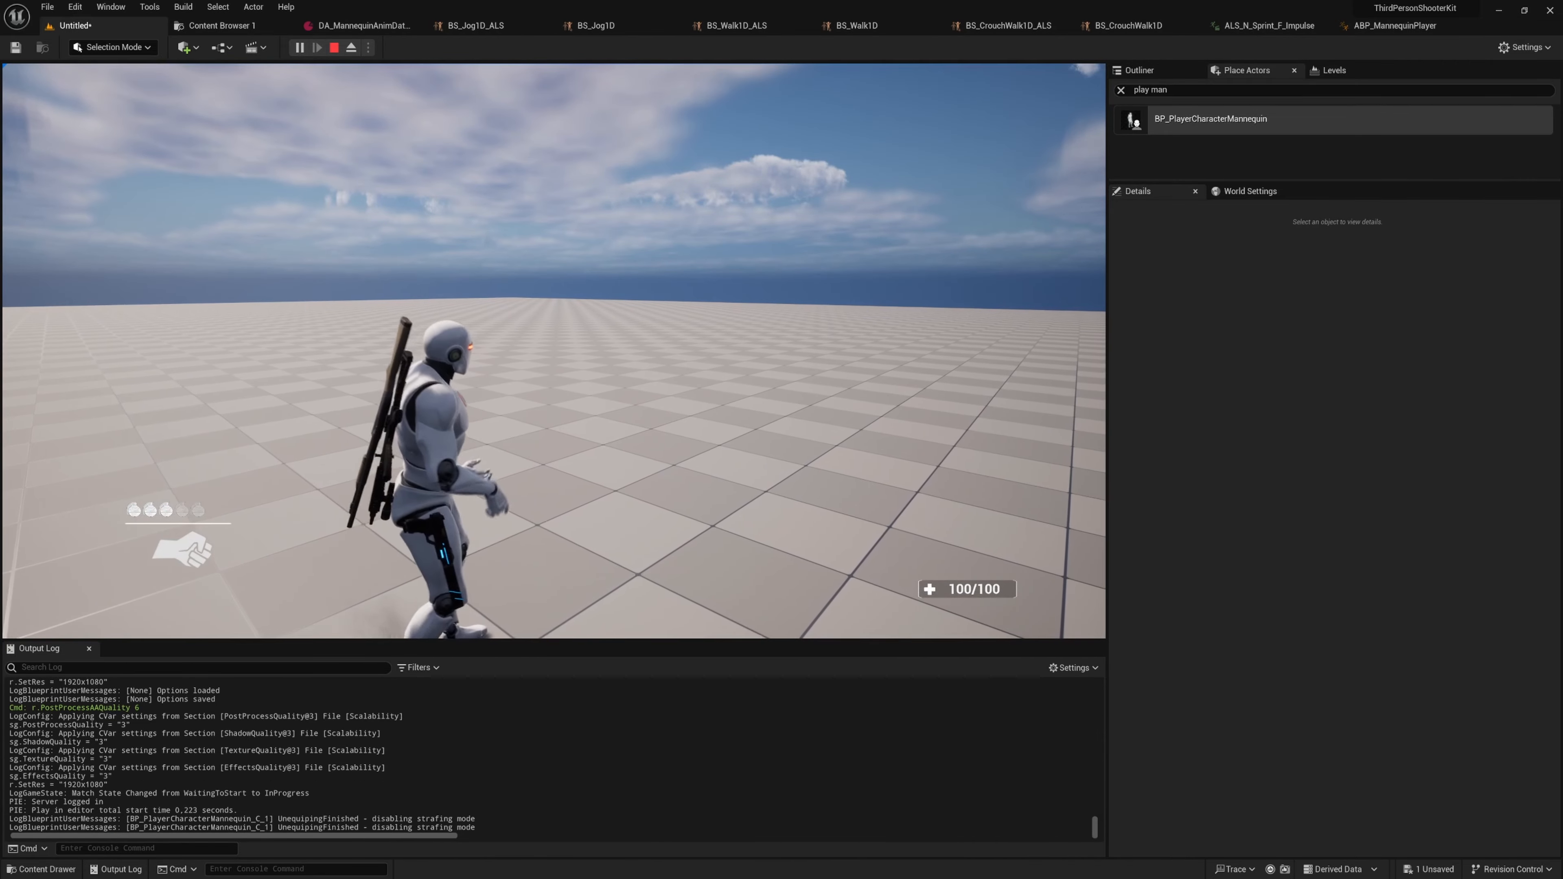
pyautogui.press('Escape')
# - Review the sprint overrides in the mannequin animation data asset, and play the level again, sprinting unarmed forward and sideways
pyautogui.click(363, 26)
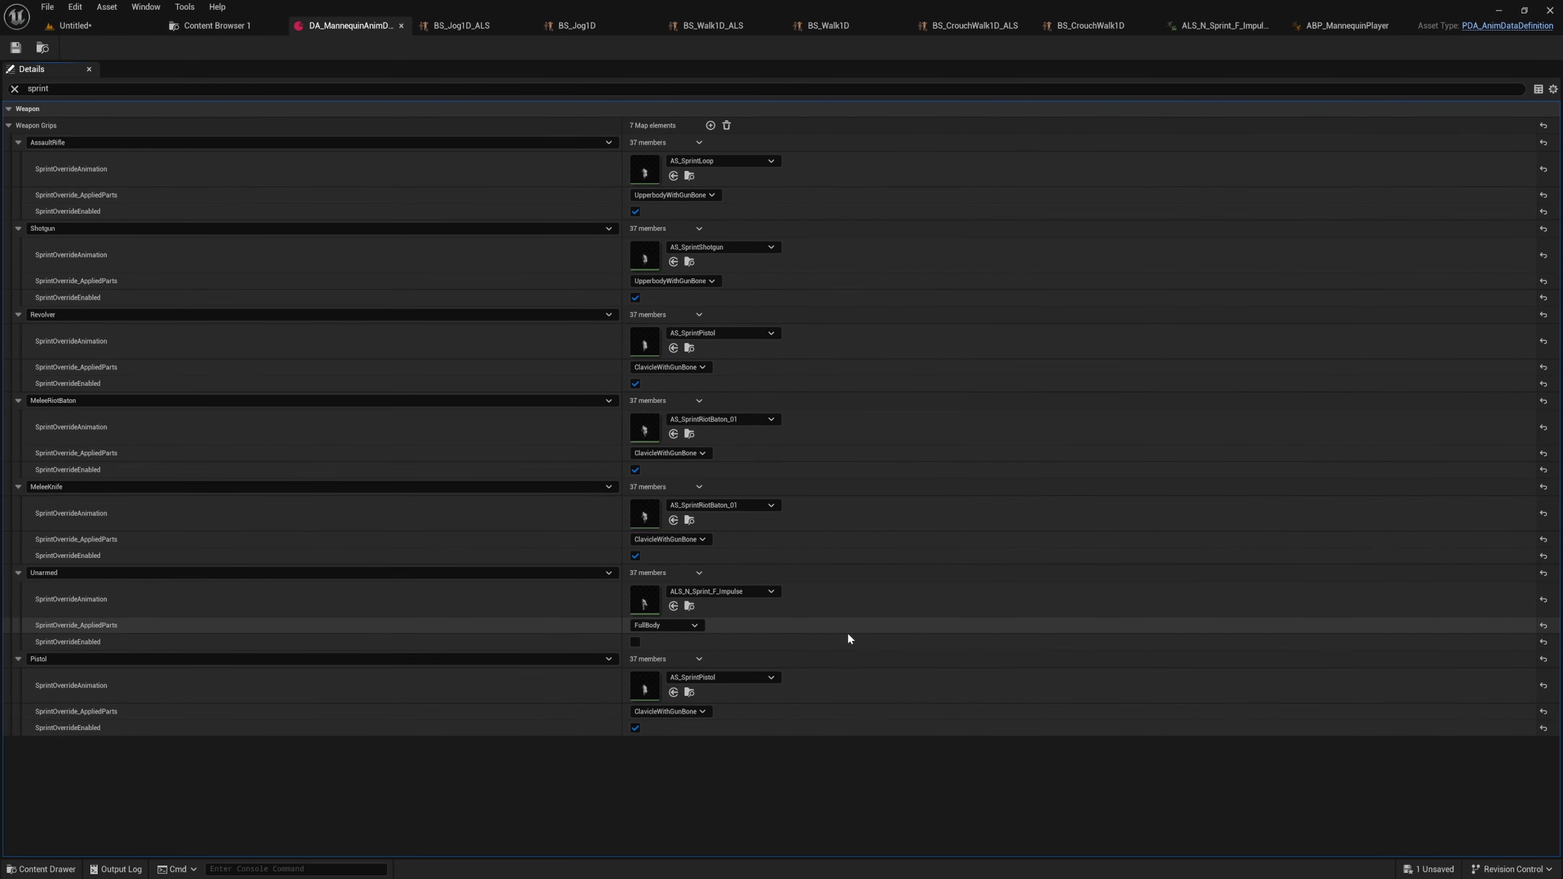
pyautogui.click(71, 26)
pyautogui.hotkey('alt', 'p')
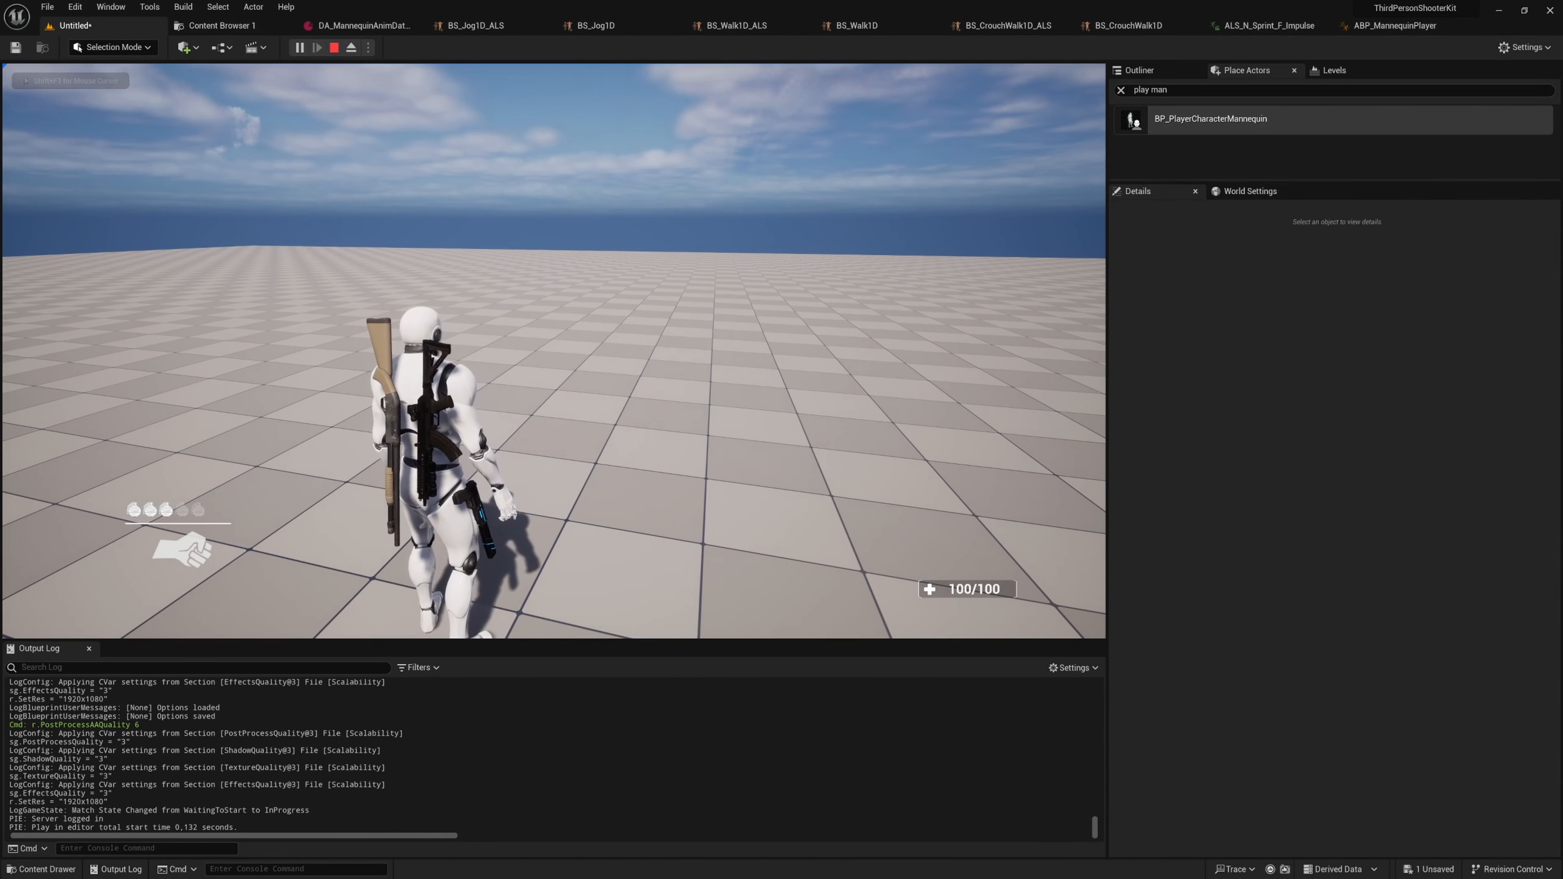
pyautogui.press('w')
pyautogui.press('d')
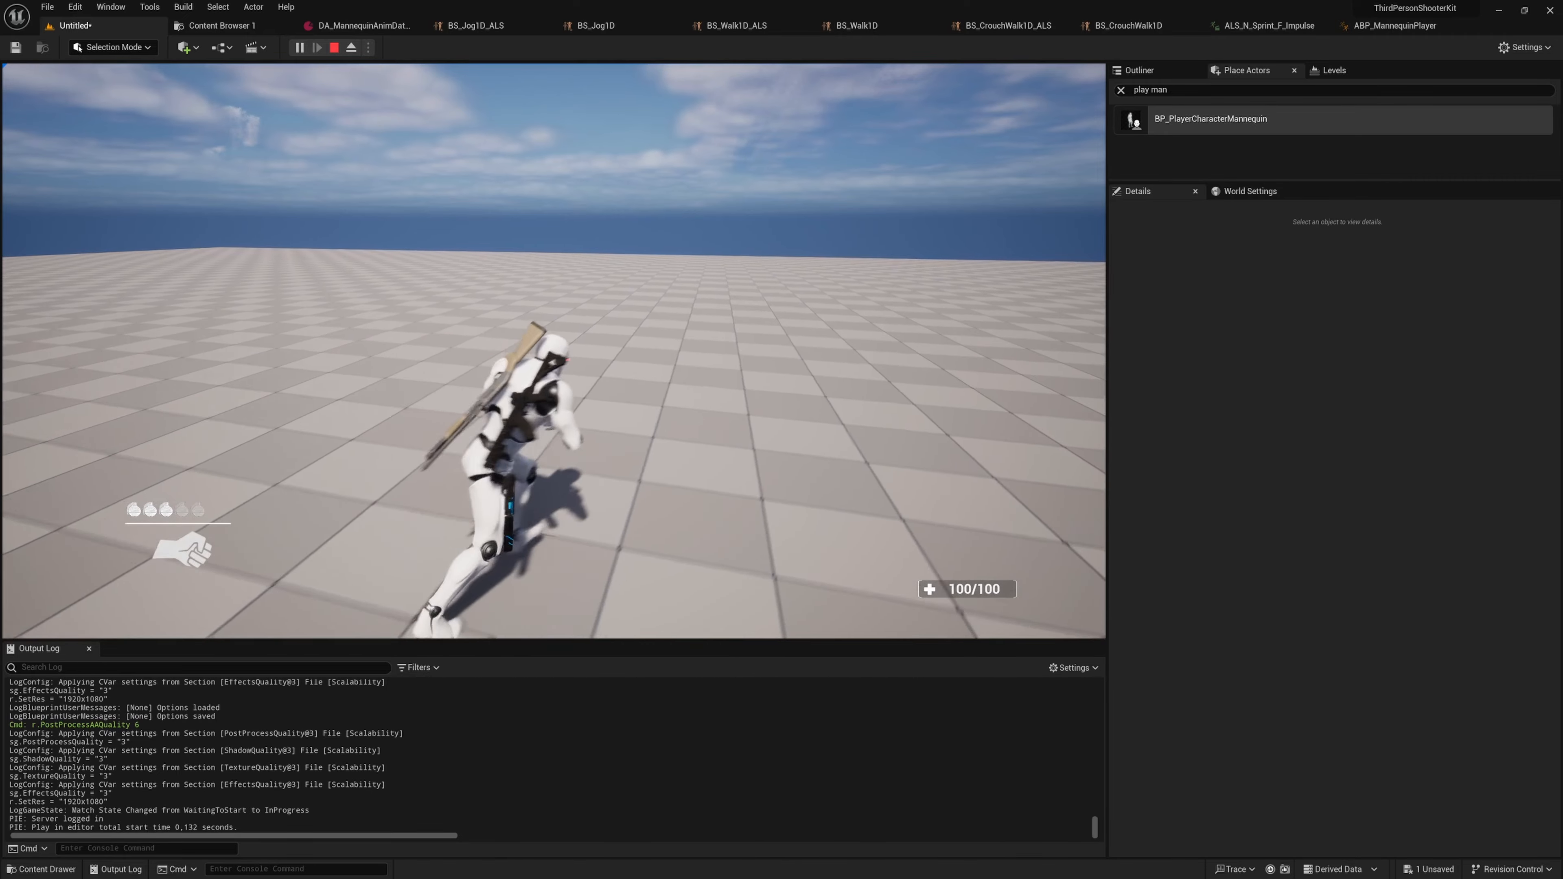
pyautogui.press('w')
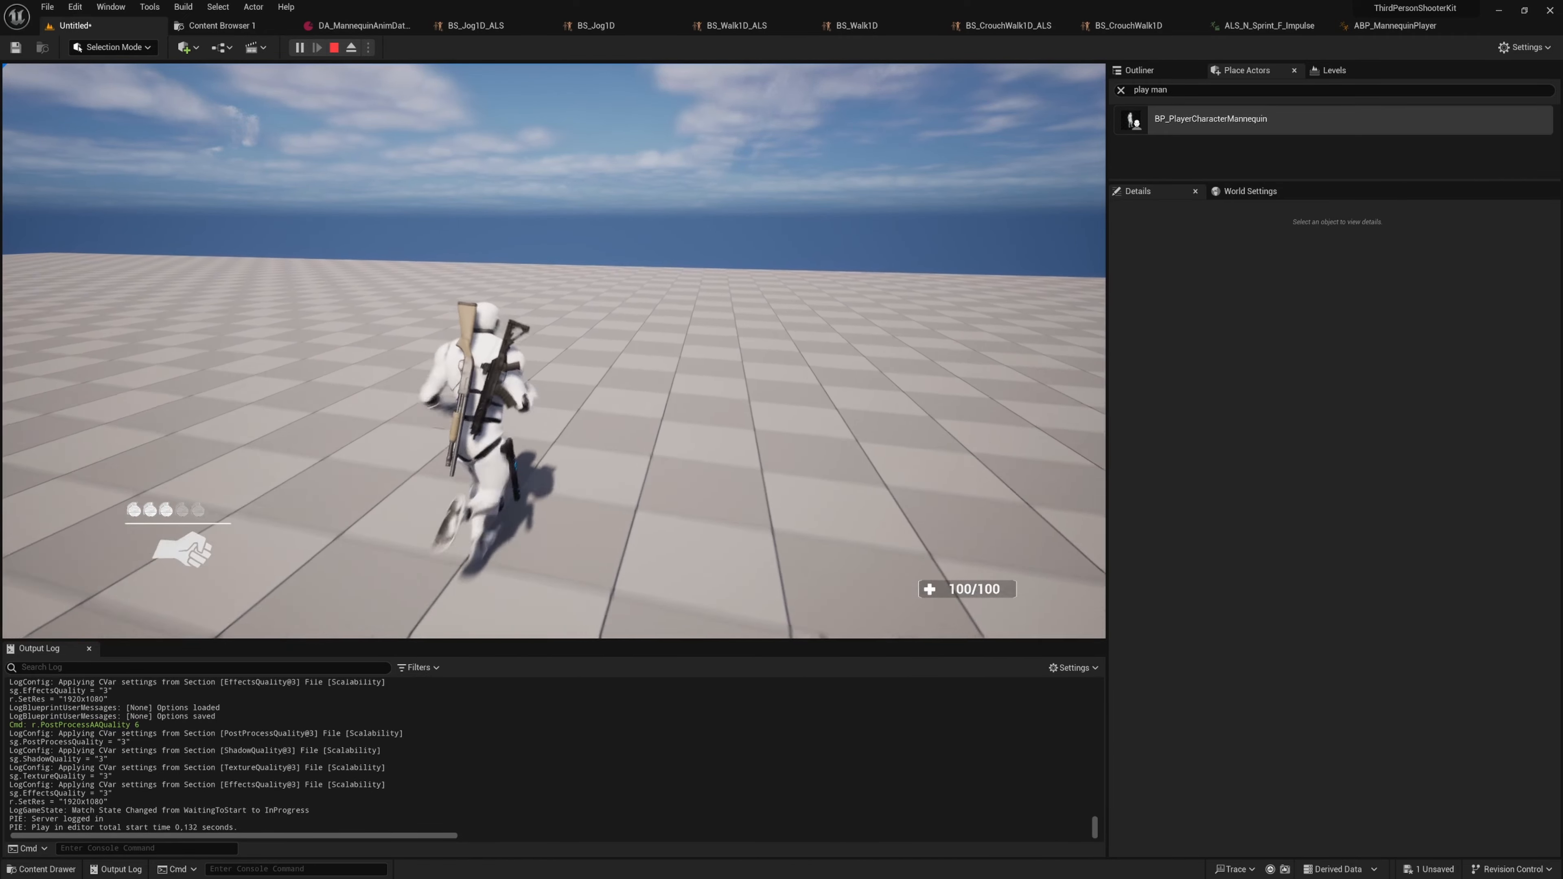
pyautogui.press('d')
pyautogui.press('w')
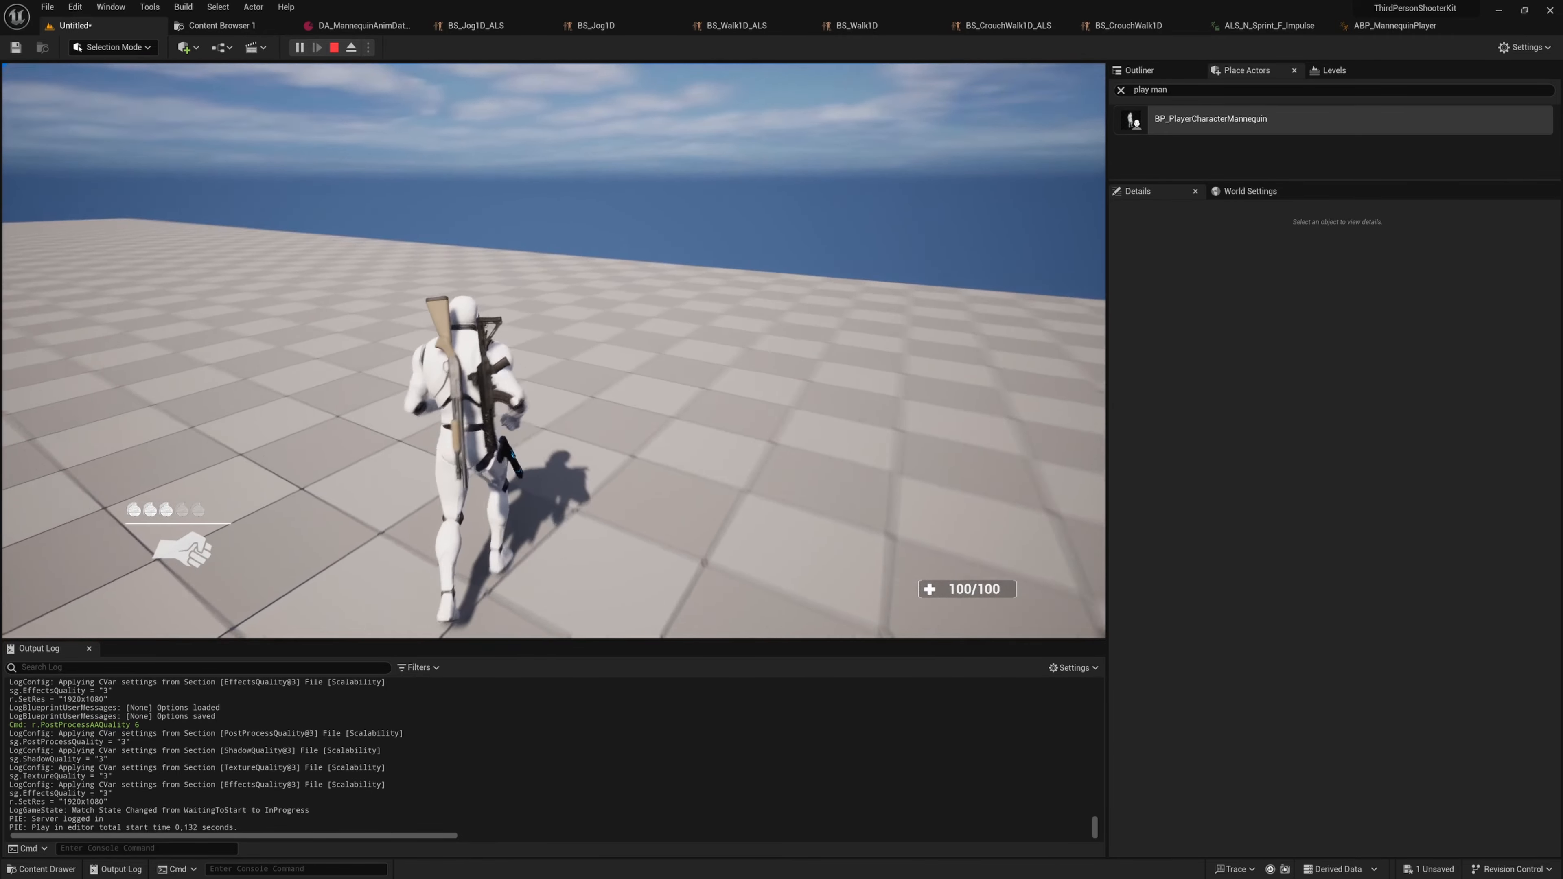
# - Equip the automatic rifle, sprint forward and sideways to check the override animation, and end the play session
pyautogui.press('1')
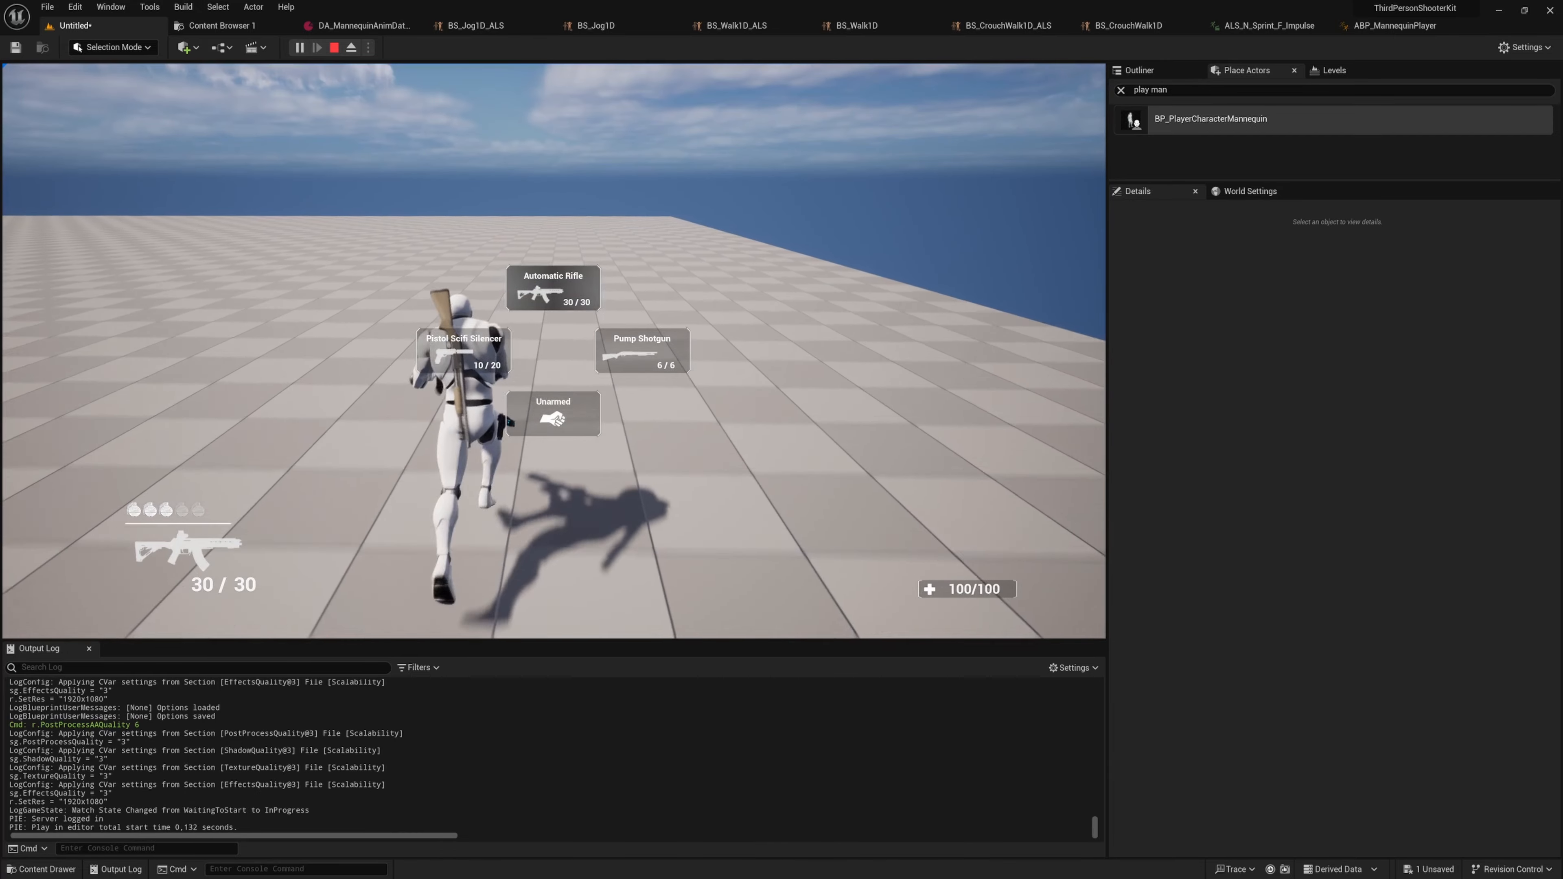
pyautogui.press('a')
pyautogui.press('d')
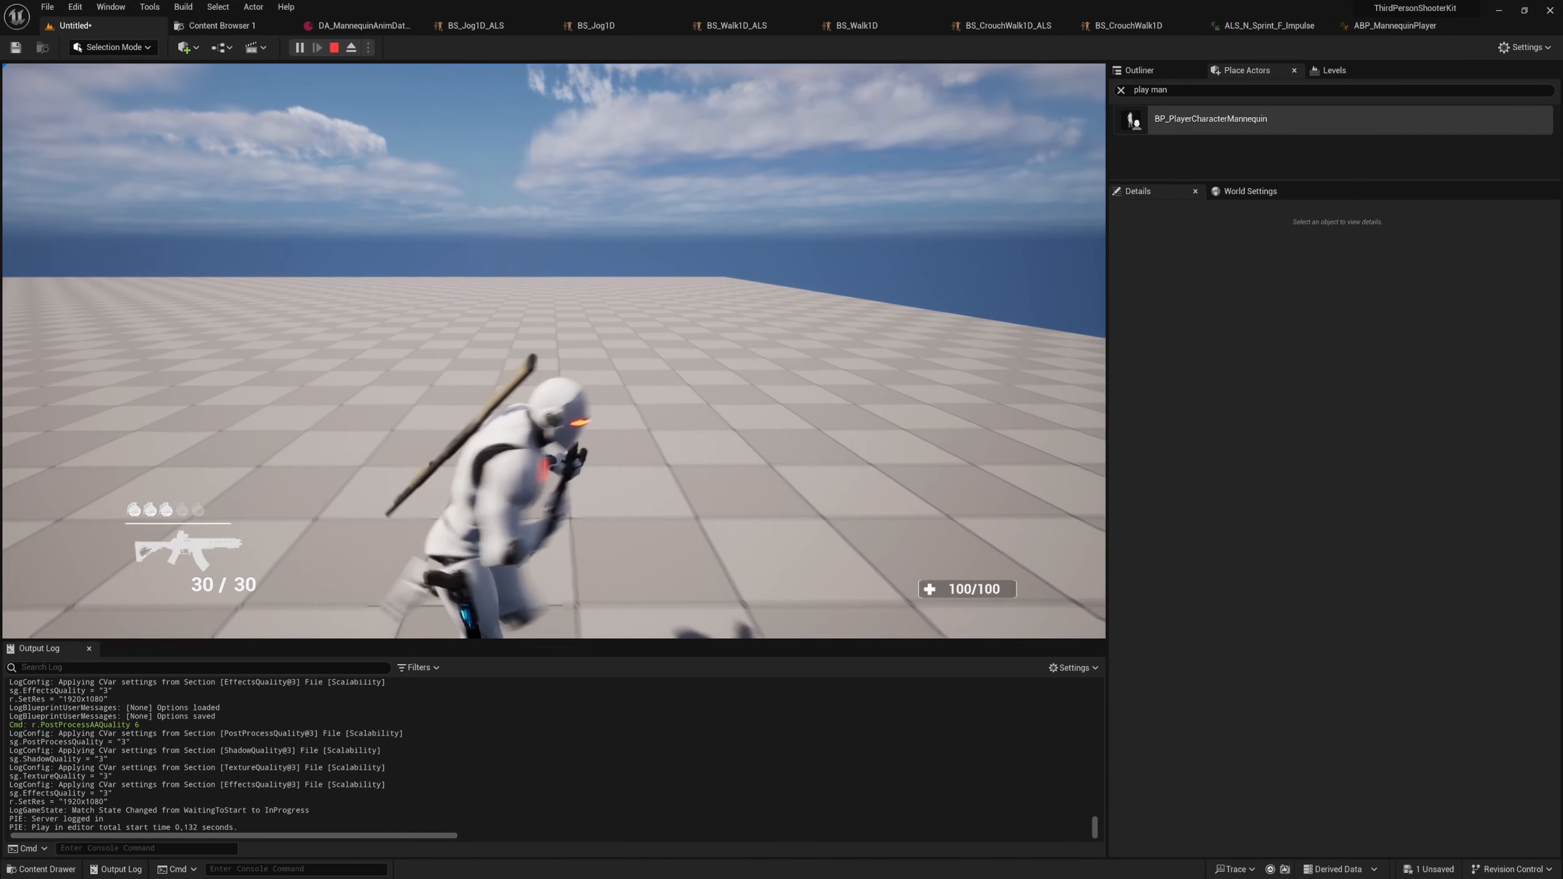
pyautogui.press('w')
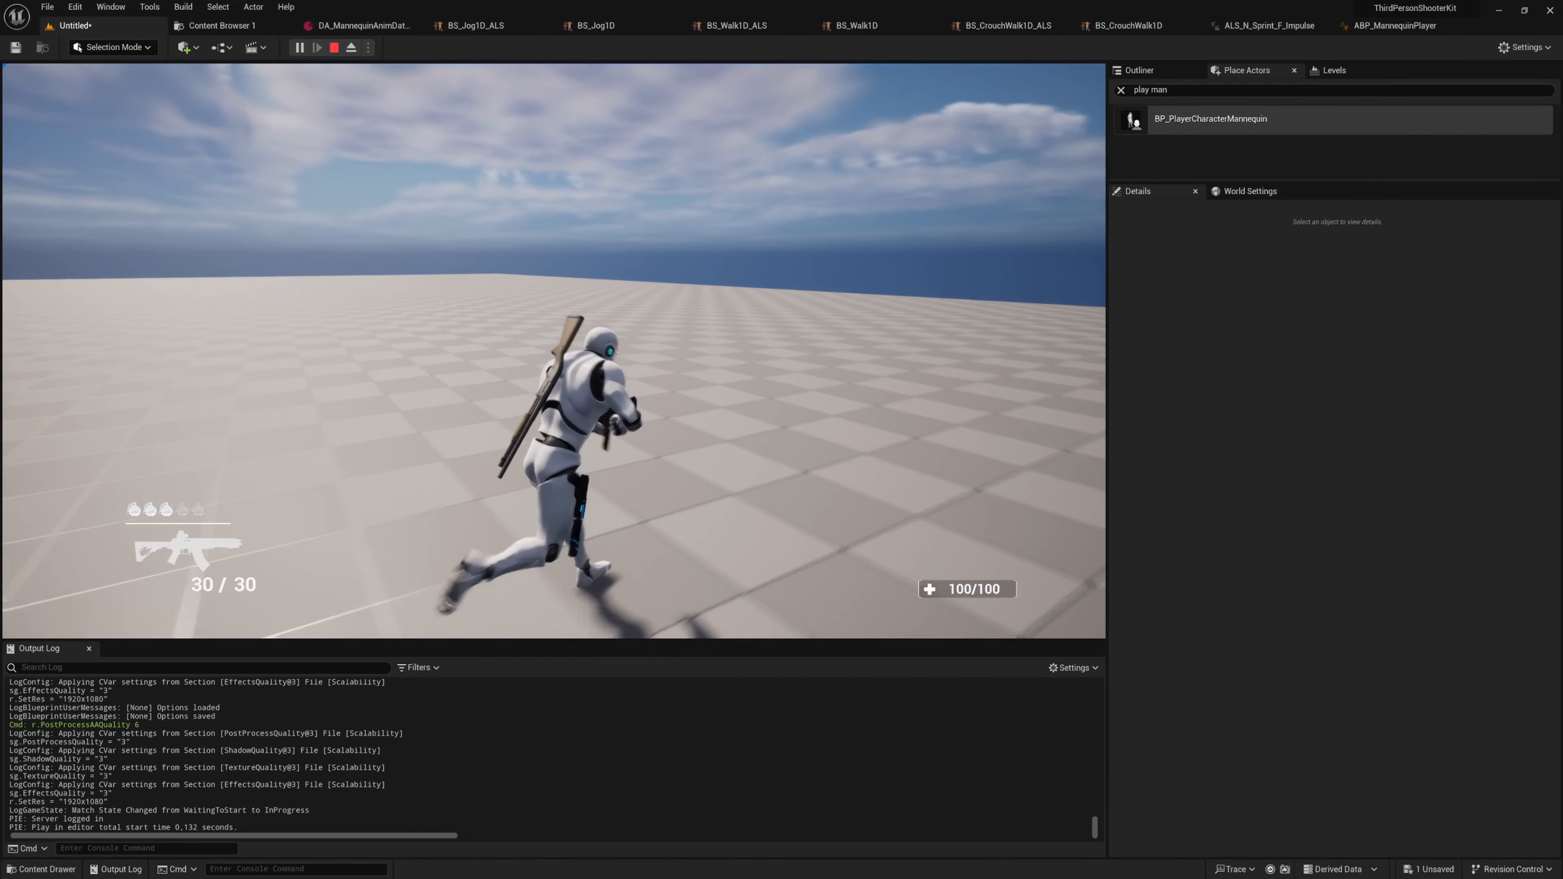
pyautogui.press('w')
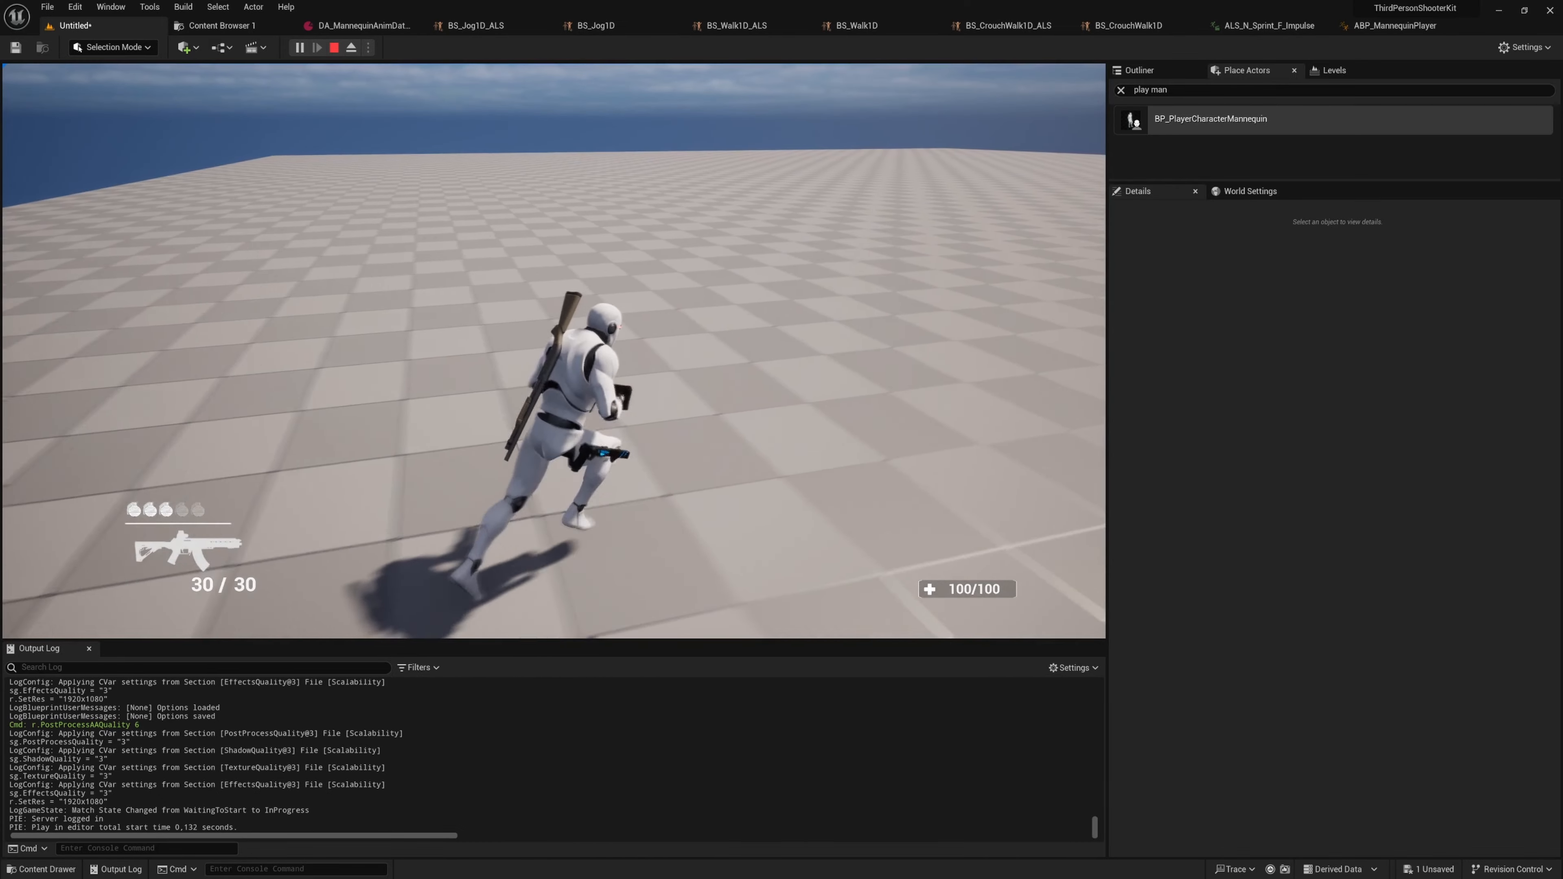
pyautogui.press('w')
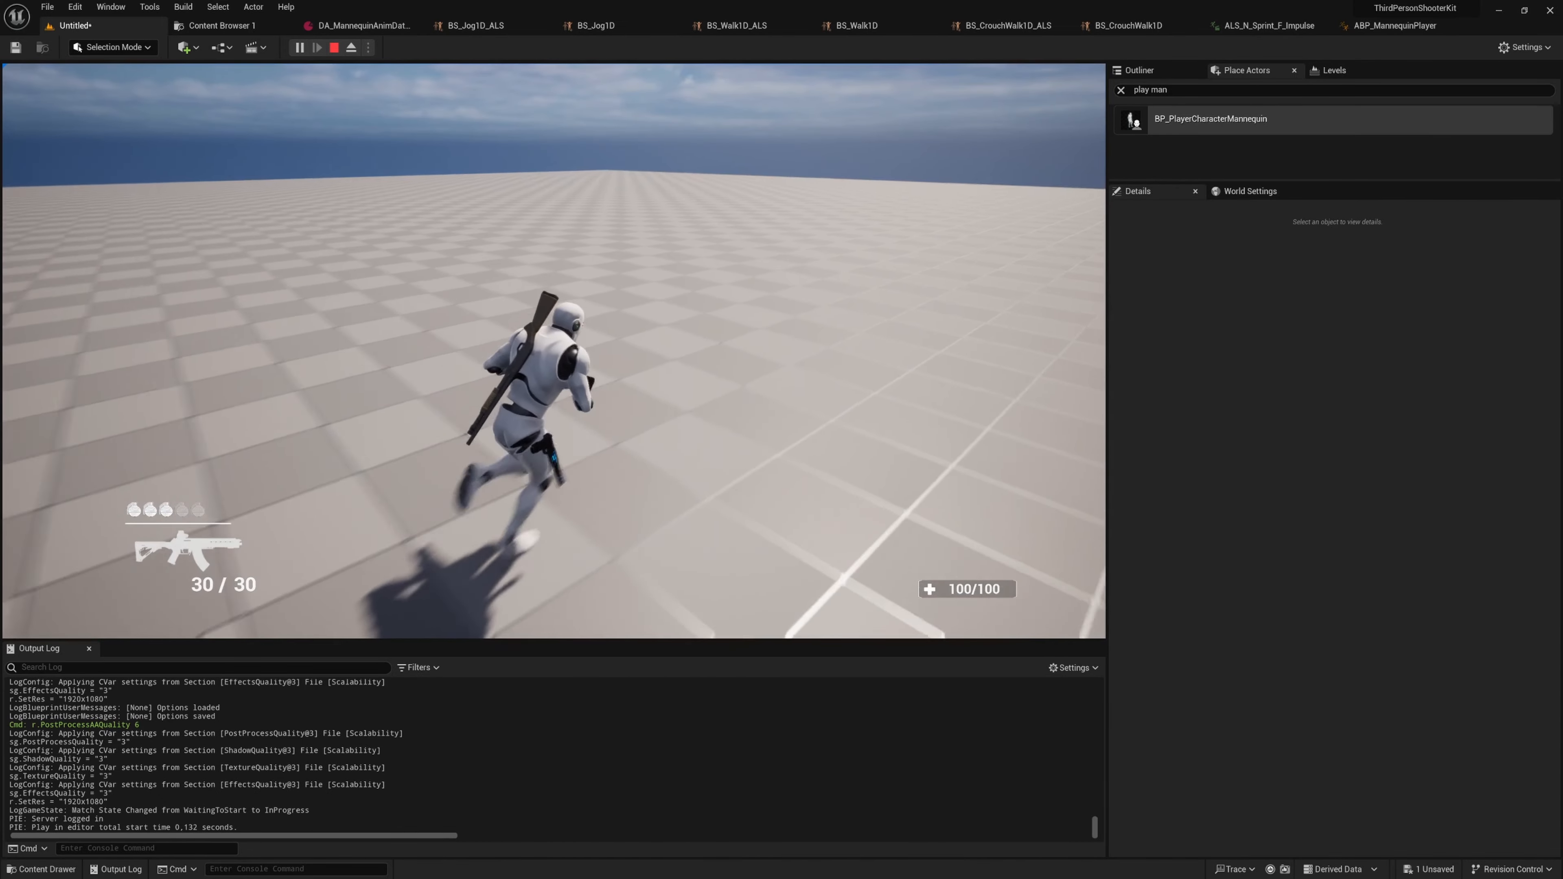
pyautogui.press('Escape')
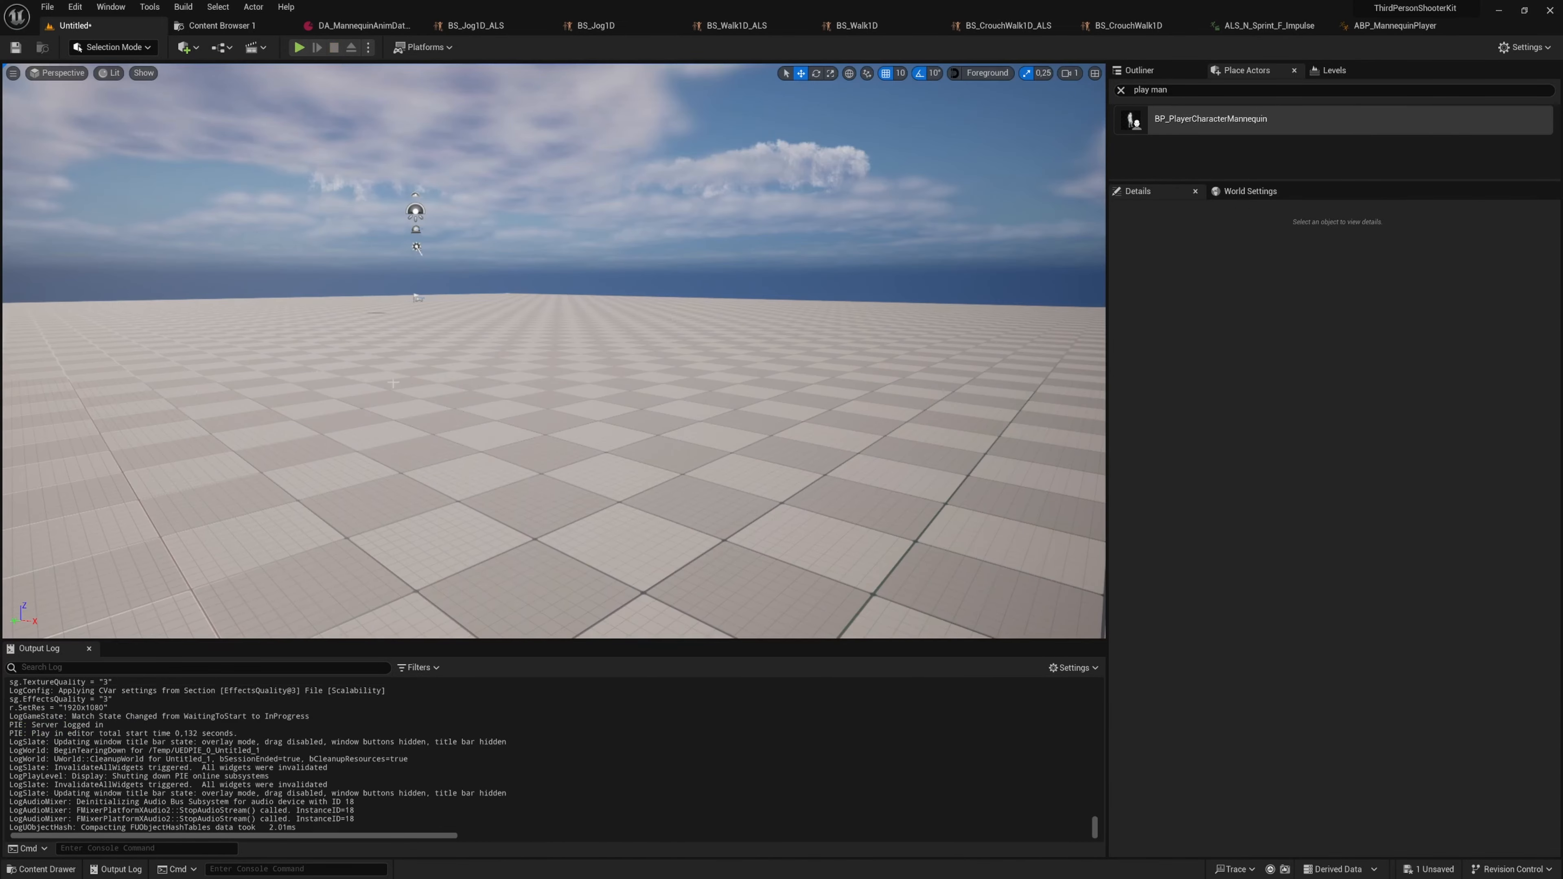
# - Find BP_AICharacterMannequin among the placeable actors and place it on the floor near the player character
pyautogui.press('Escape')
pyautogui.press('d')
pyautogui.moveTo(608, 356); pyautogui.dragTo(569, 354, button='right')
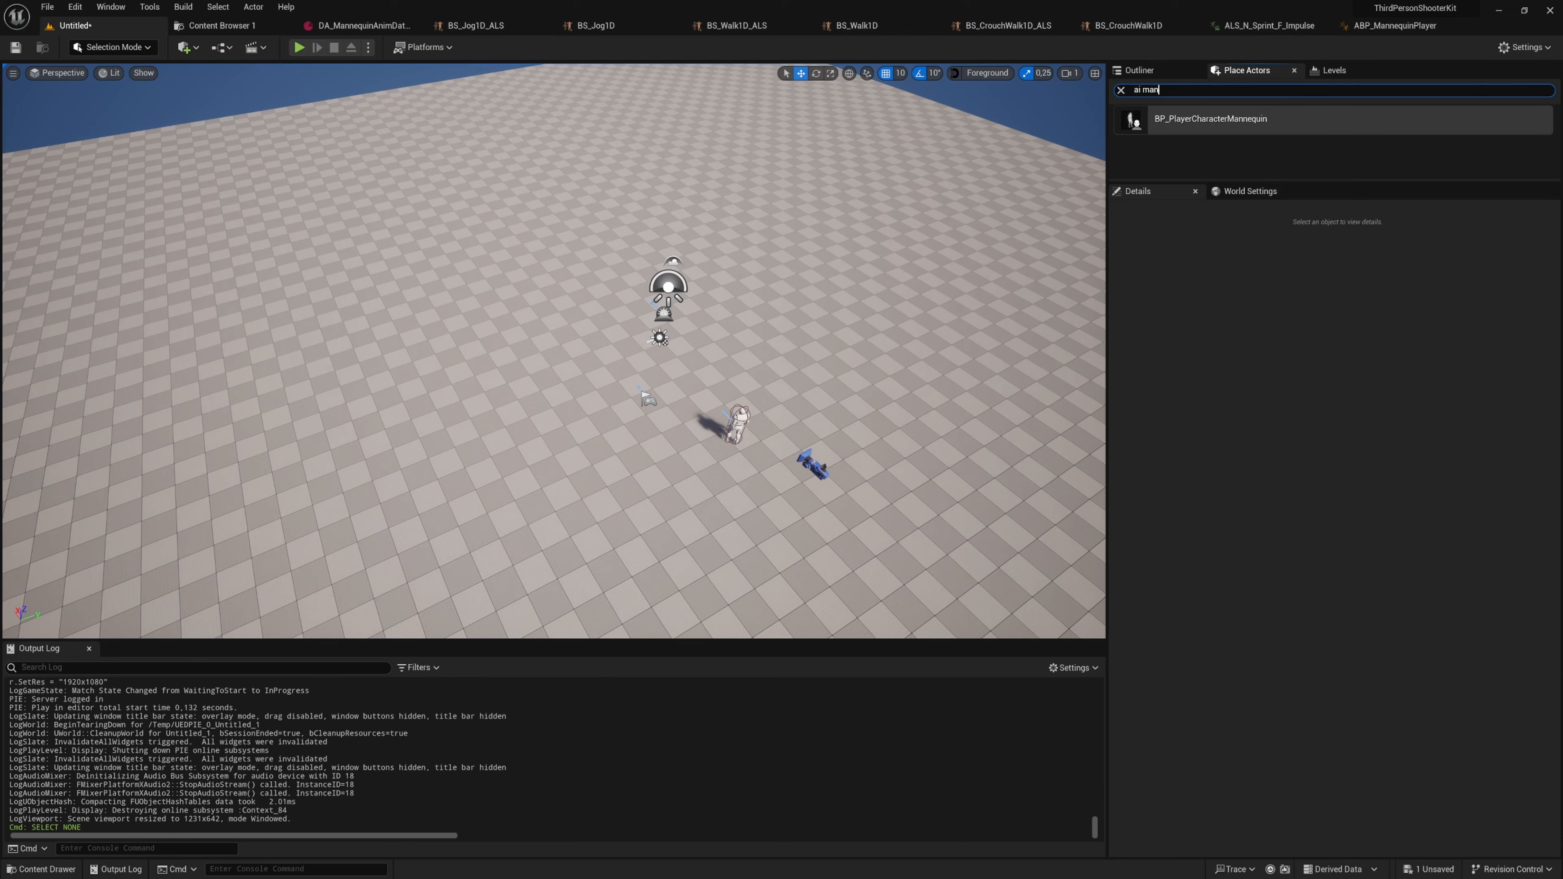
pyautogui.write('n')
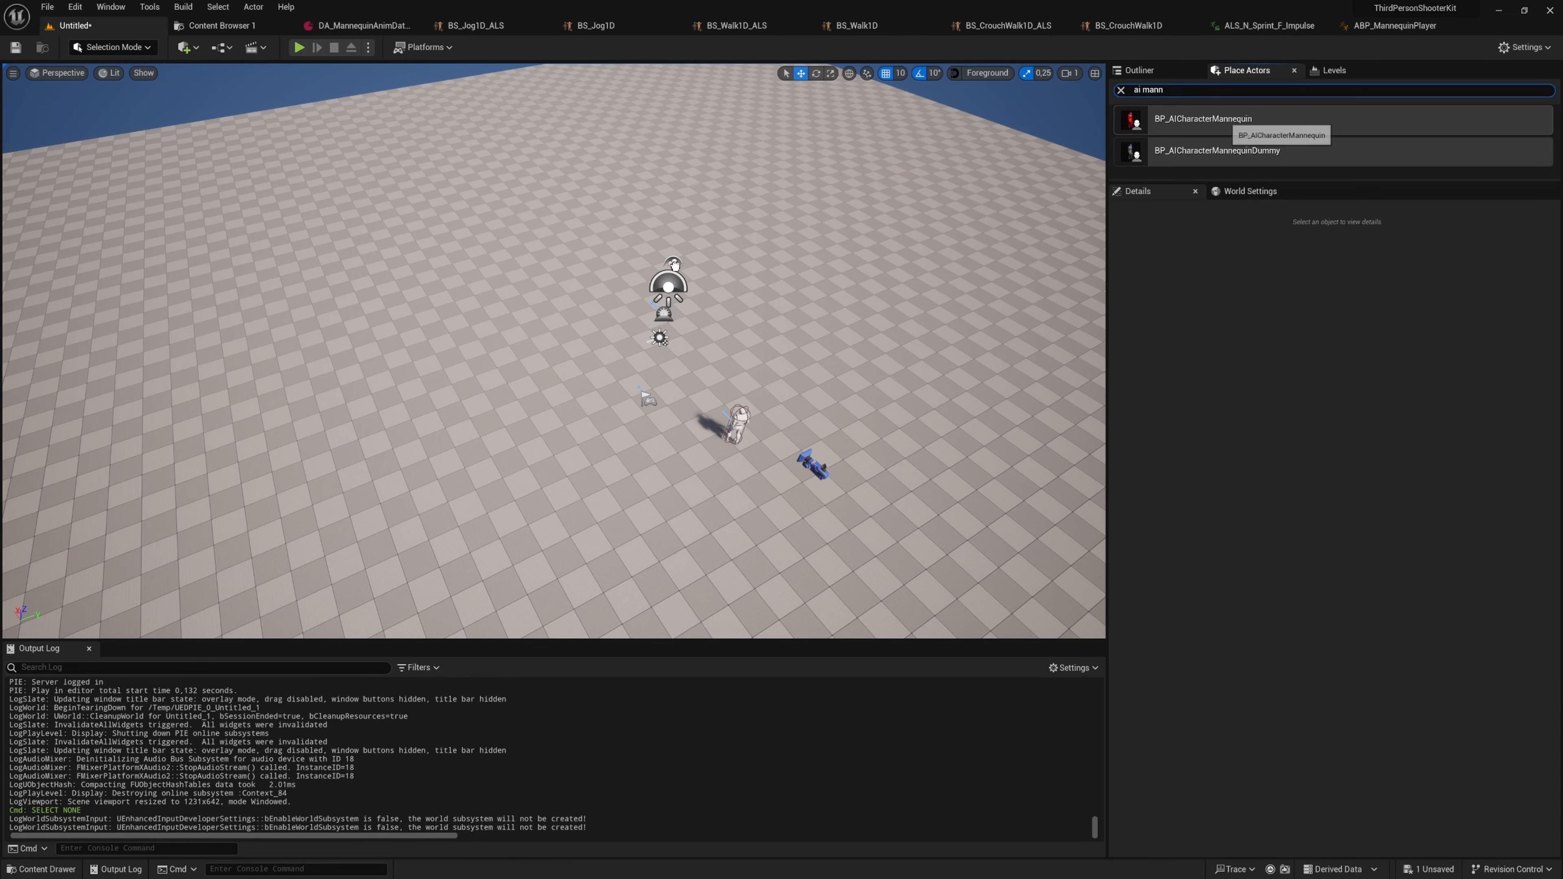
pyautogui.moveTo(675, 265); pyautogui.dragTo(622, 263)
pyautogui.moveTo(597, 343); pyautogui.dragTo(599, 341)
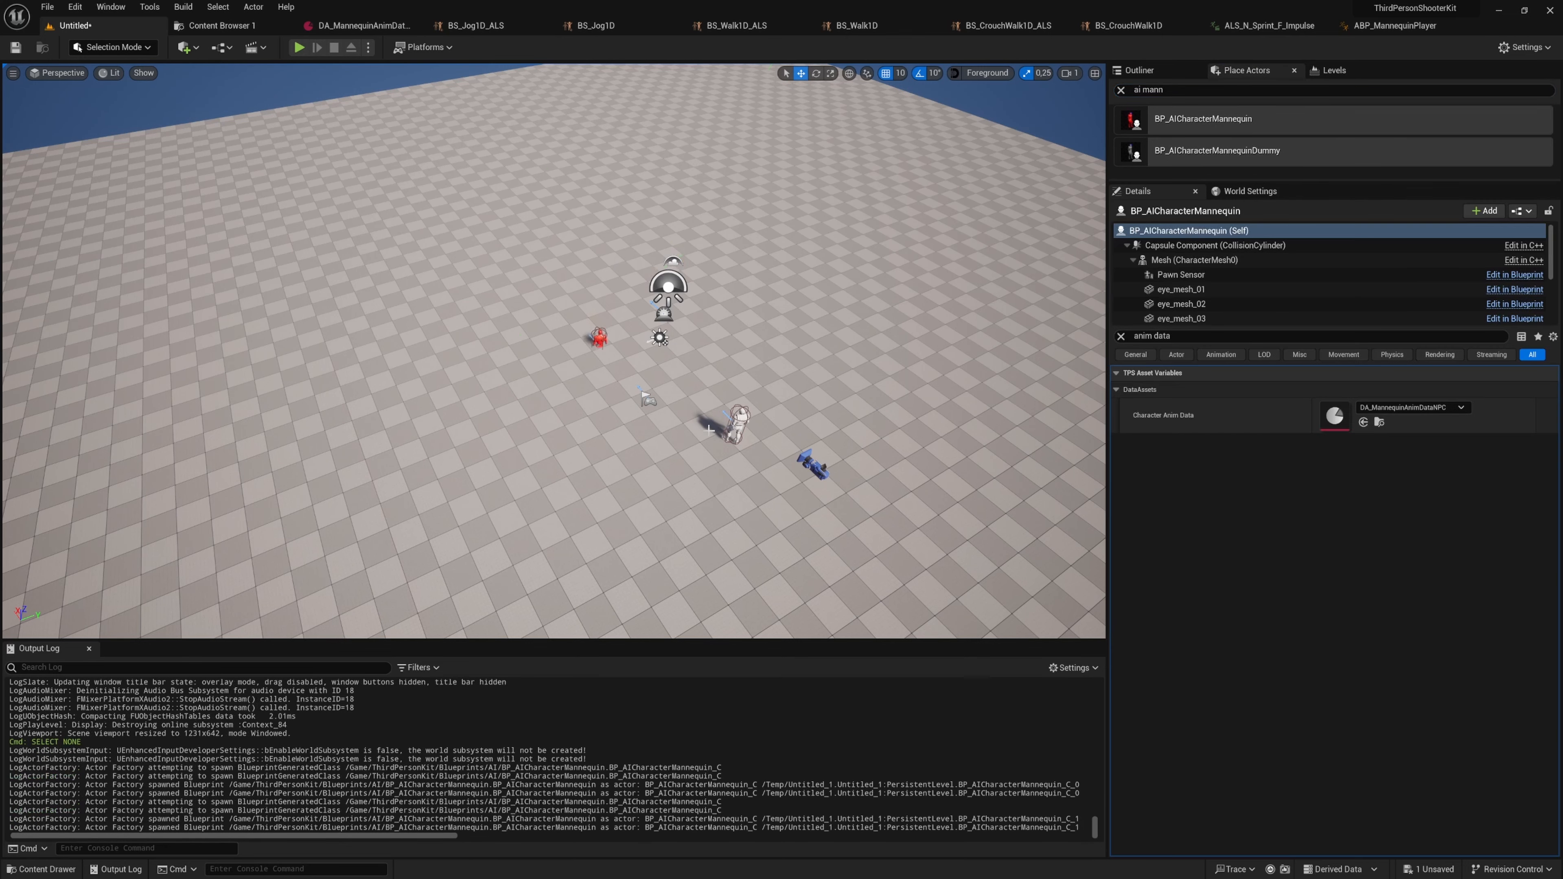
# - Find the Nav Mesh Bounds Volume among the placeable actors and place it on the floor beside the AI character
pyautogui.click(1164, 90)
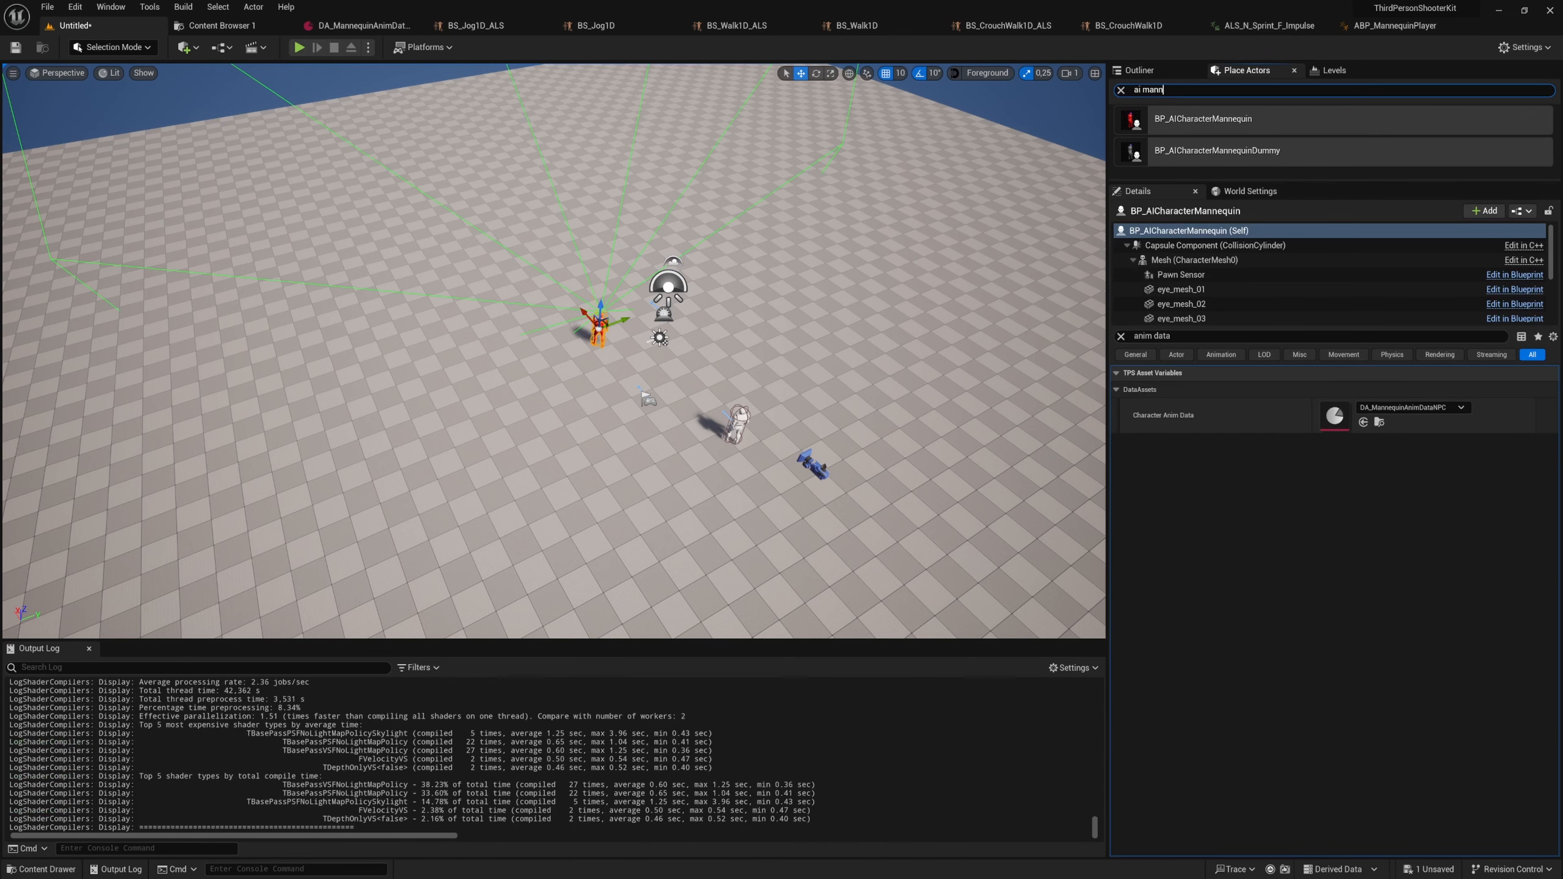
pyautogui.press('BackSpace')
pyautogui.press('BackSpace')
pyautogui.press('BackSpace')
pyautogui.press('BackSpace')
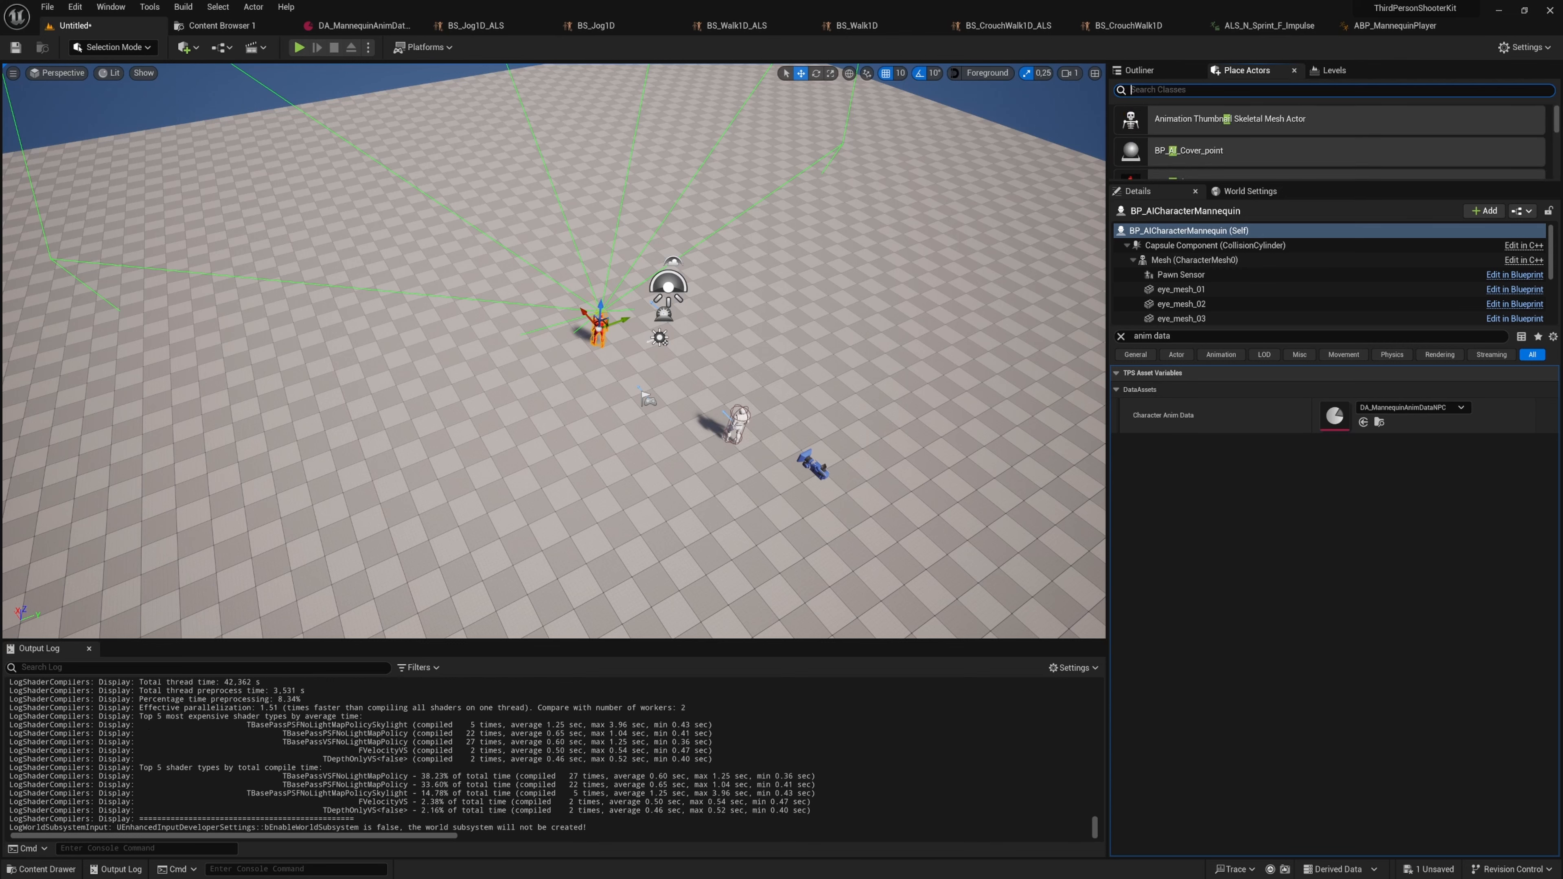
pyautogui.write('nav mesh')
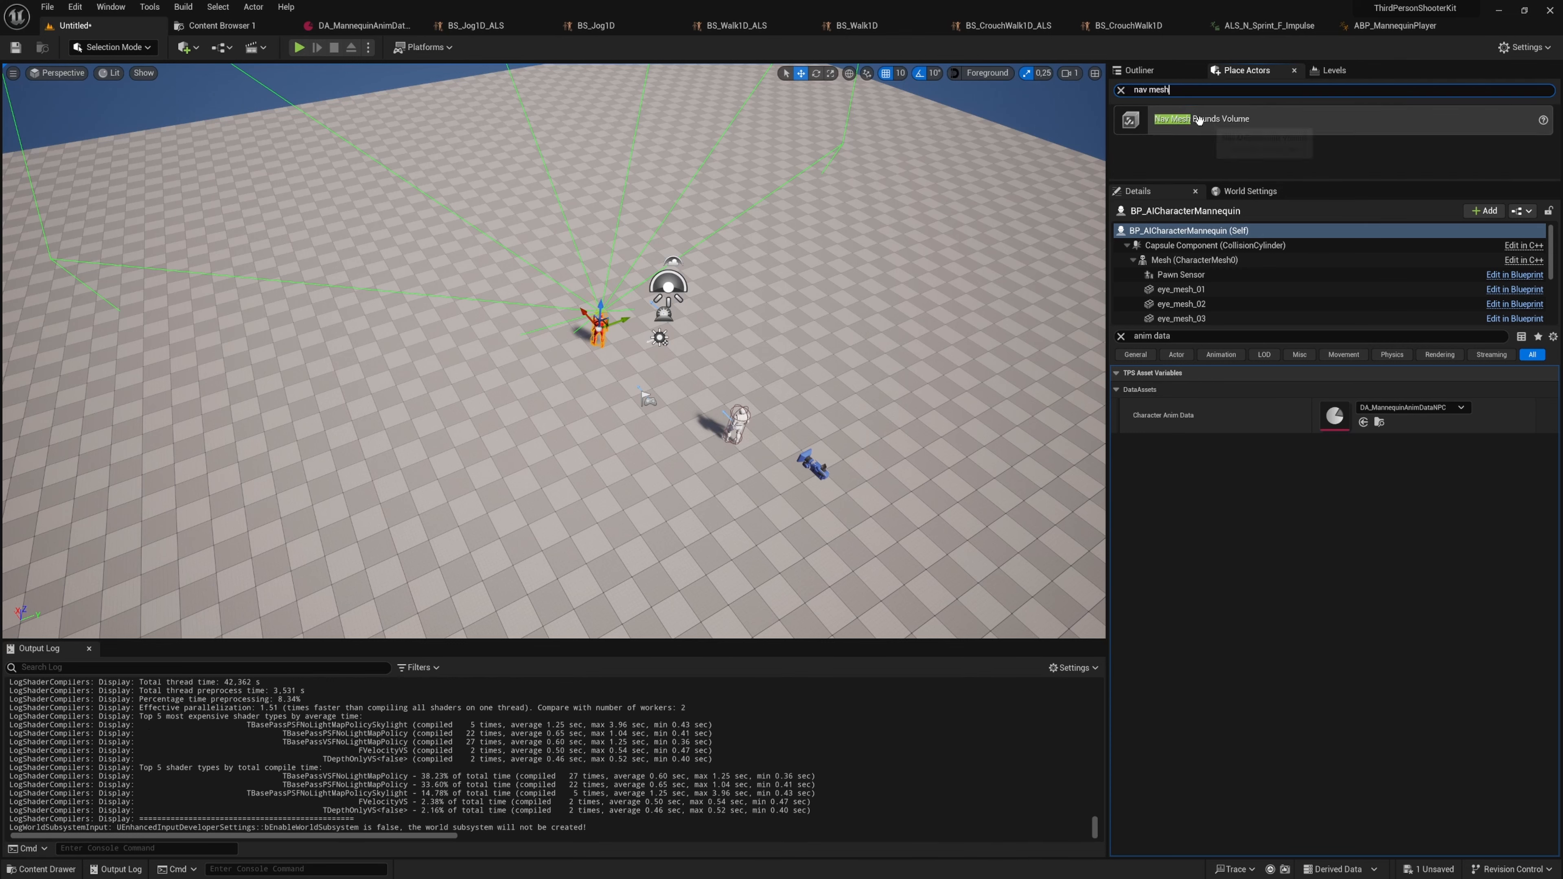
pyautogui.moveTo(1199, 121); pyautogui.dragTo(498, 337)
# - Scale up the Nav Mesh Bounds Volume over the floor, check the navigation display, and deselect the volume
pyautogui.press('d')
pyautogui.moveTo(497, 337); pyautogui.dragTo(351, 340, button='right')
pyautogui.press('e')
pyautogui.press('r')
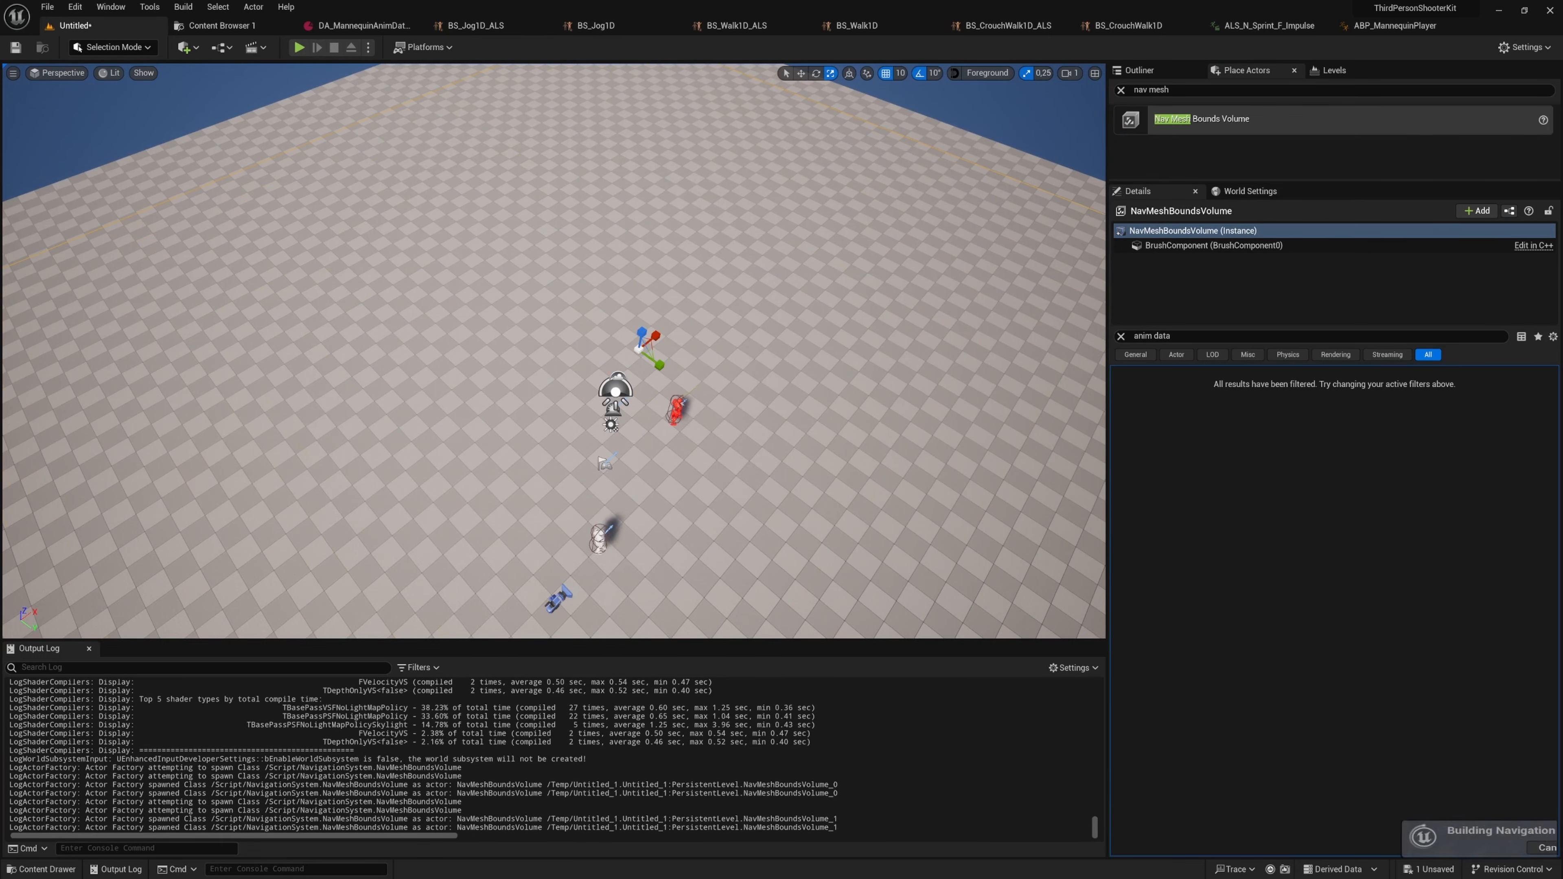
pyautogui.moveTo(585, 349); pyautogui.dragTo(582, 397, button='right')
pyautogui.press('p')
pyautogui.press('p')
pyautogui.press('Escape')
# - Set the Character Faction of the placed BP_AICharacterMannequin to Player
pyautogui.press('w')
pyautogui.press('w')
pyautogui.click(658, 403)
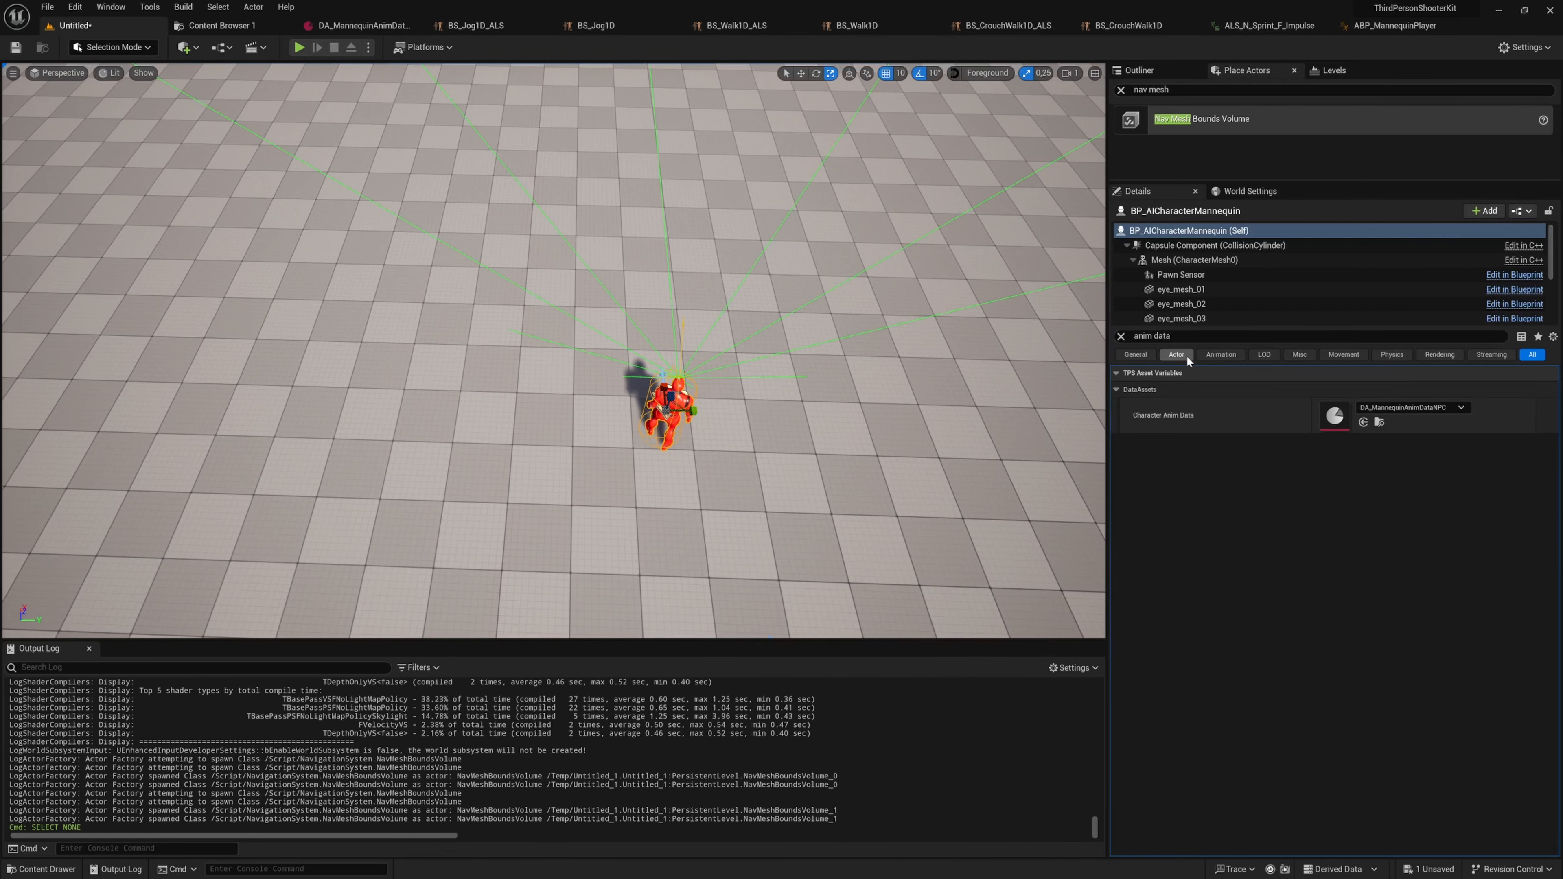
pyautogui.write('fact')
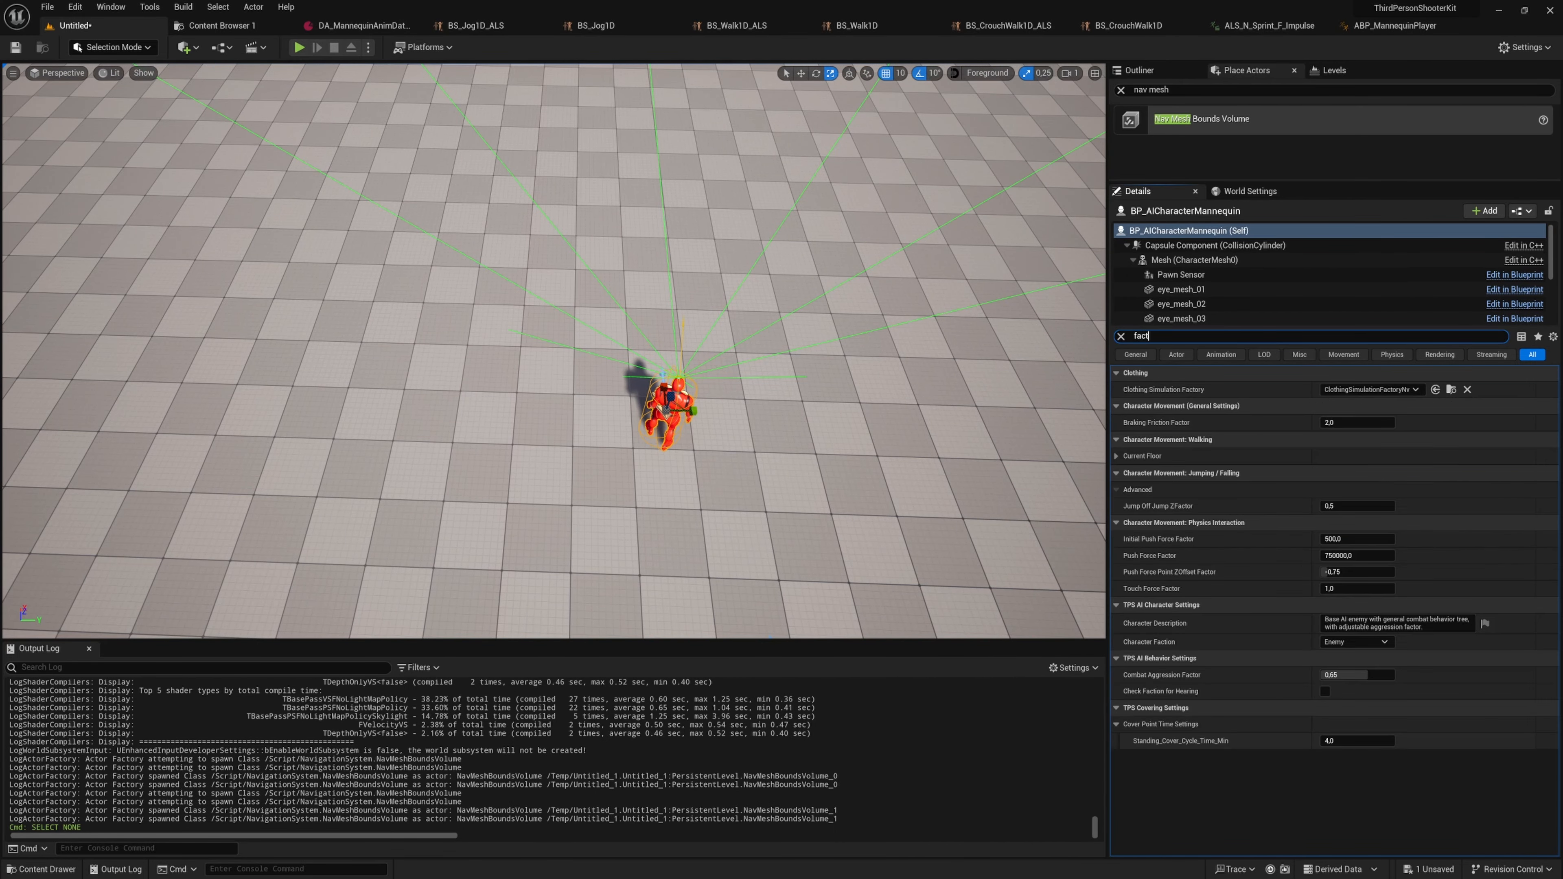
pyautogui.click(1366, 607)
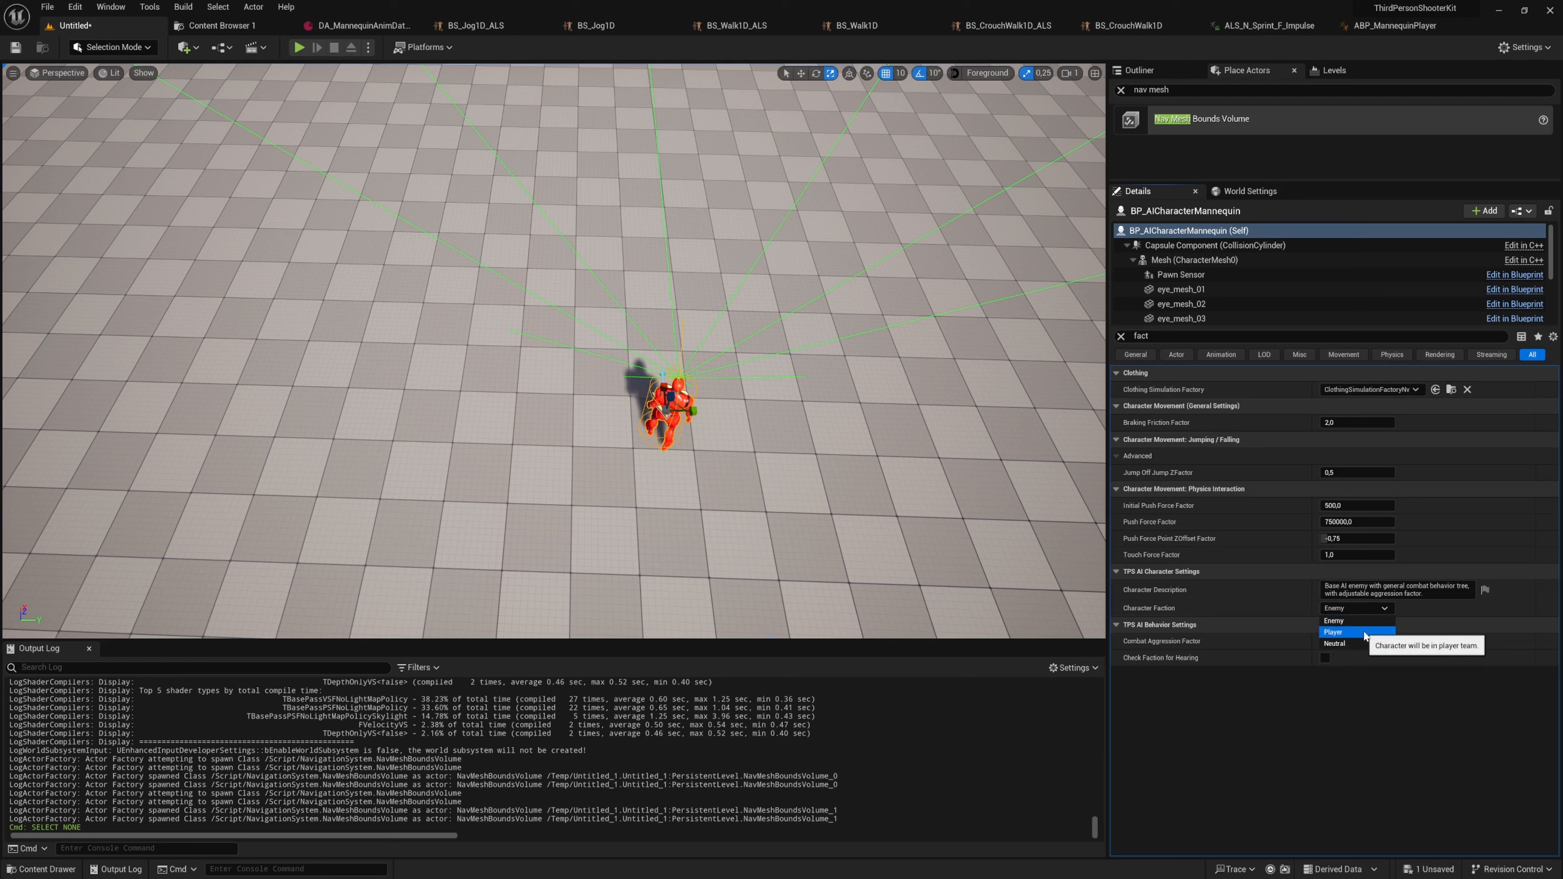
pyautogui.click(1361, 632)
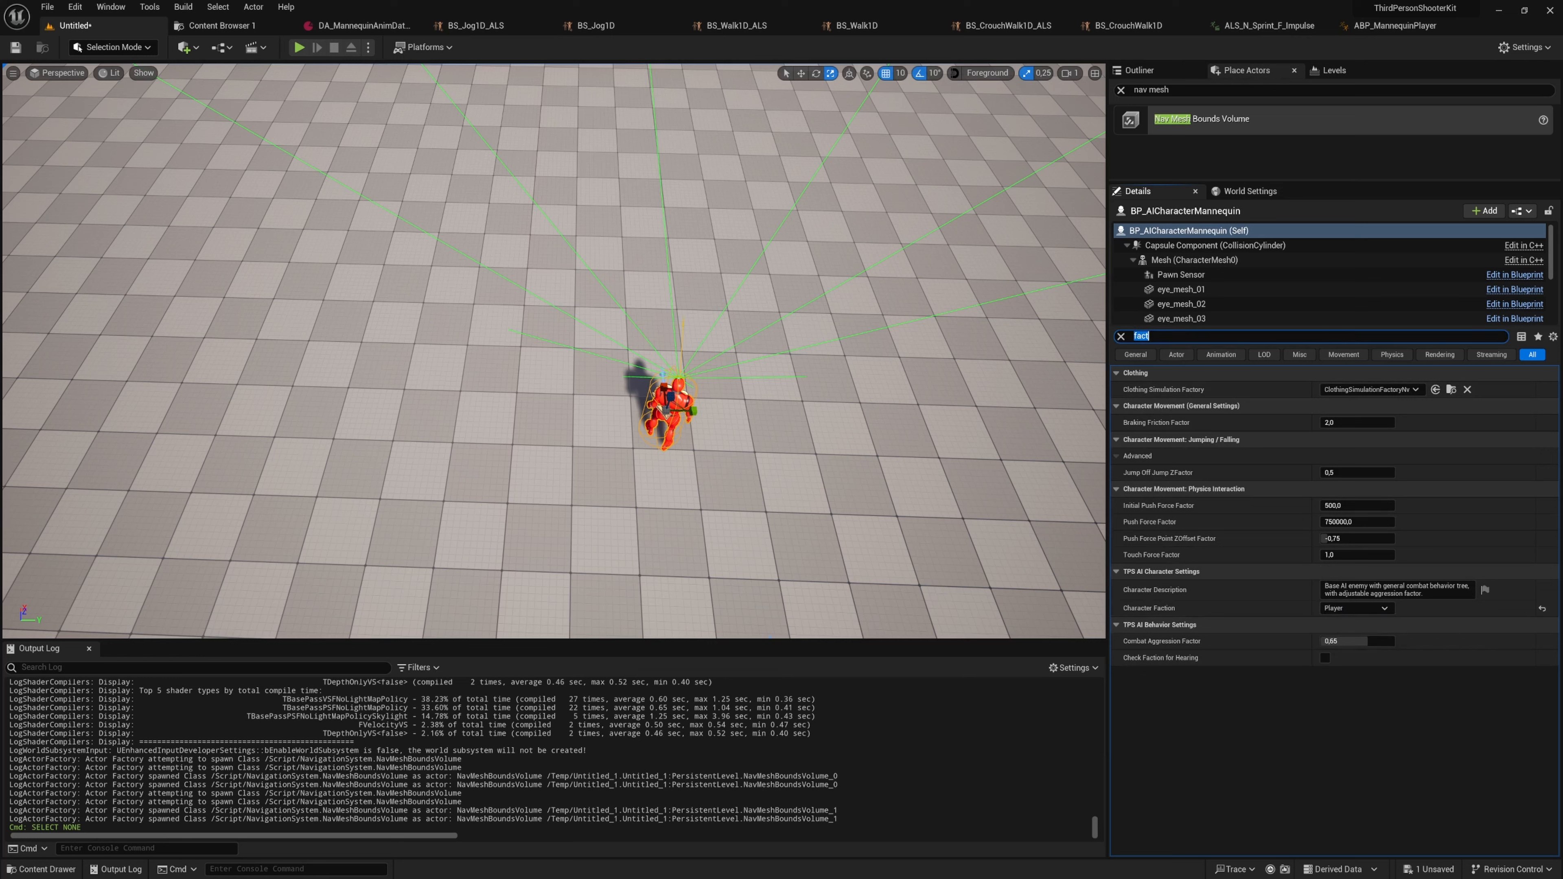
# - Set the AI mannequin's Character Anim Data to DA_MannequinAnimDataPlayer_ALS, leaving the level unsaved
pyautogui.write('anim sdata')
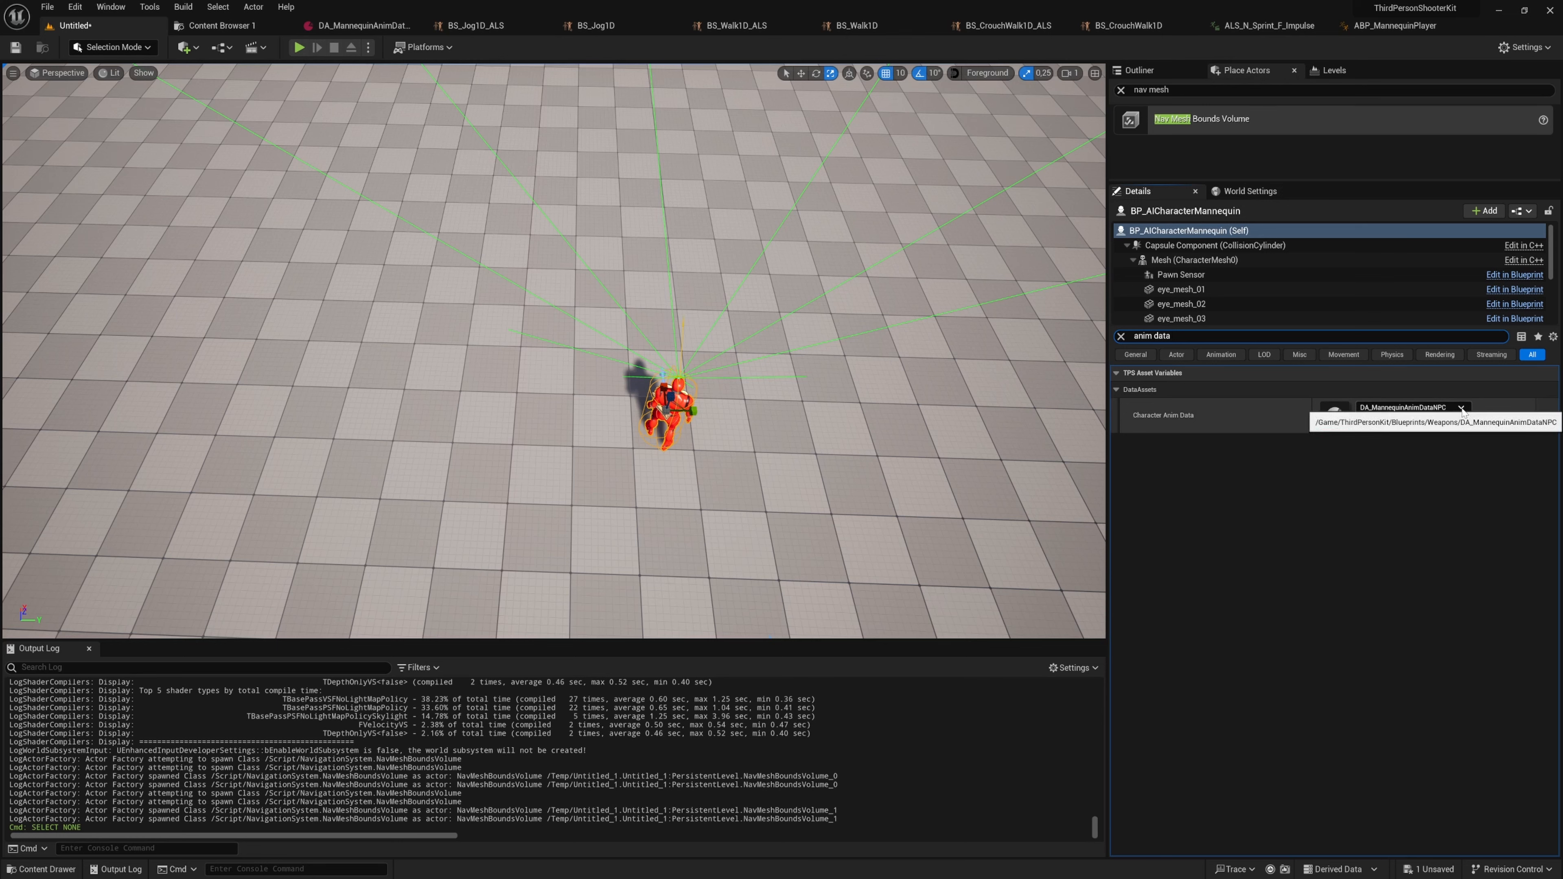
pyautogui.click(1460, 407)
pyautogui.keyDown('ctrl'); pyautogui.scroll(-2, 1439, 608); pyautogui.keyUp('ctrl')
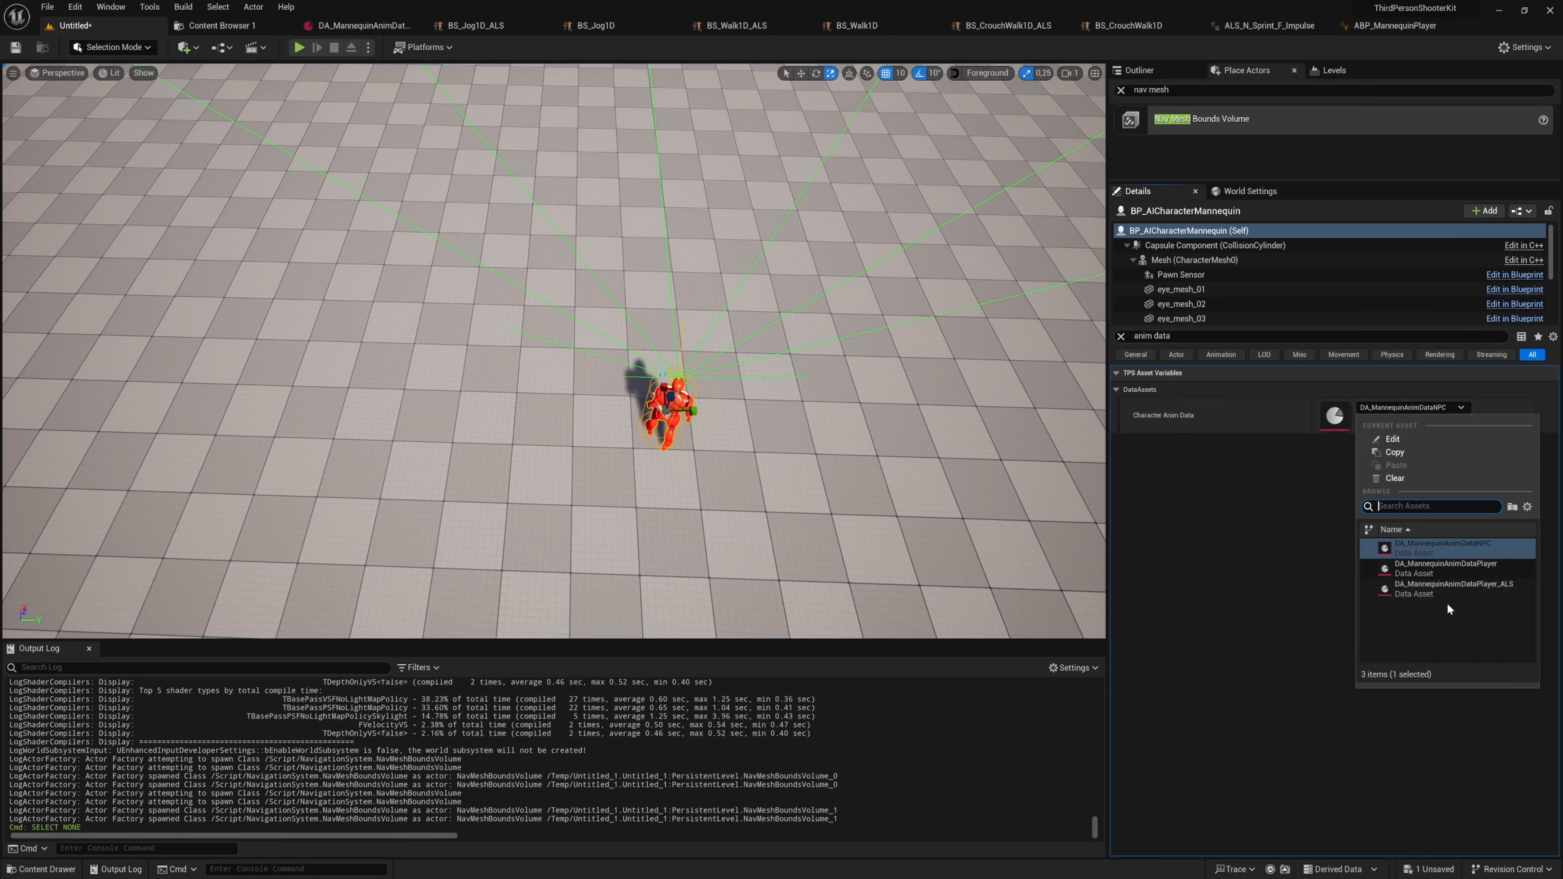
pyautogui.click(1478, 585)
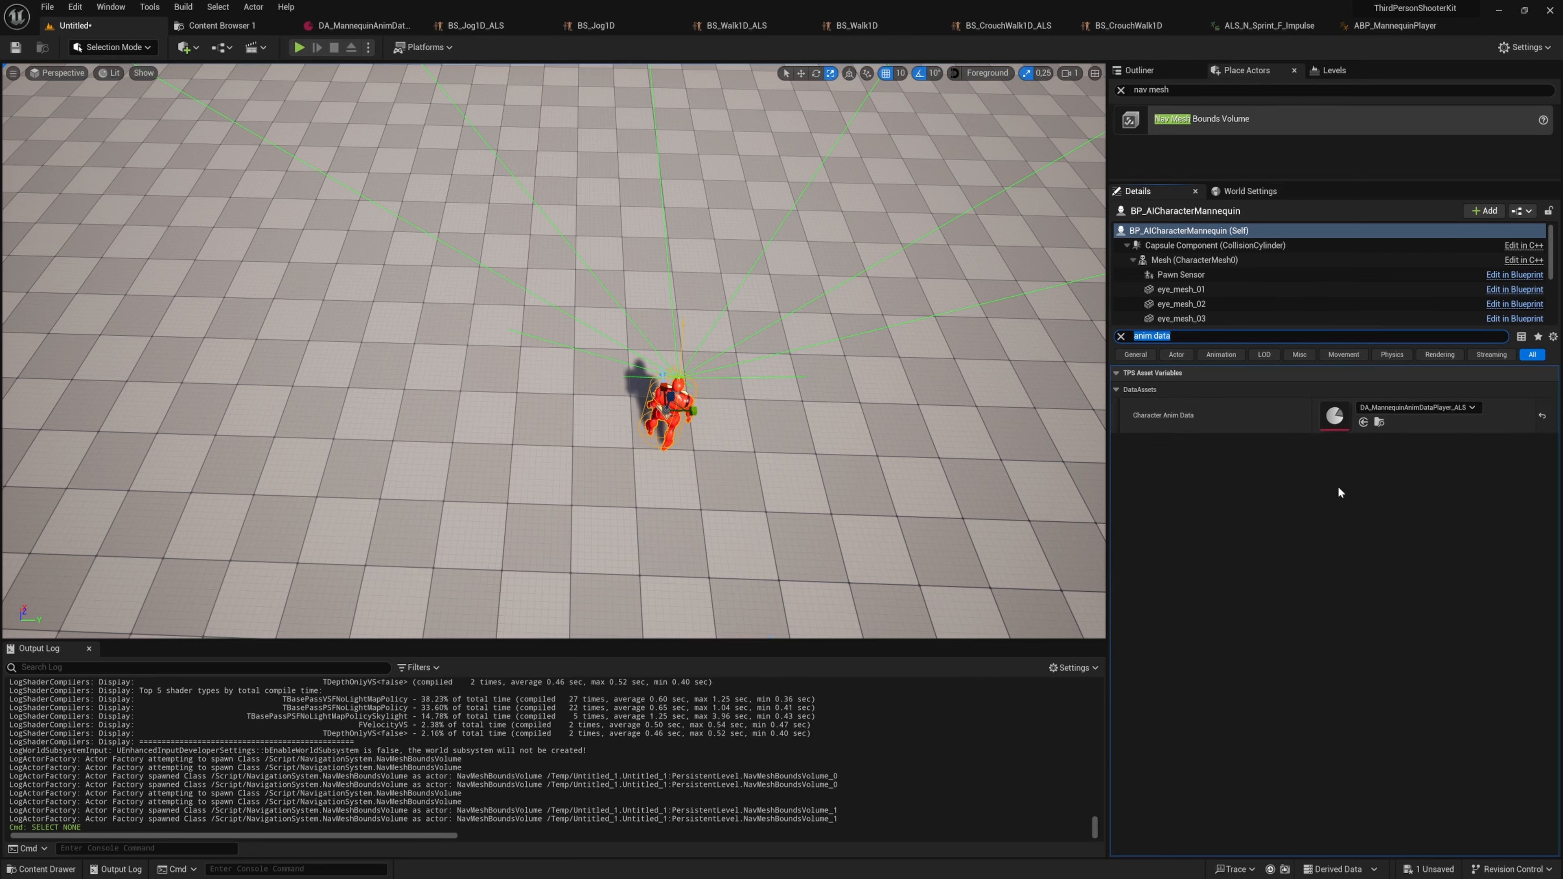
pyautogui.hotkey('ctrl', 's')
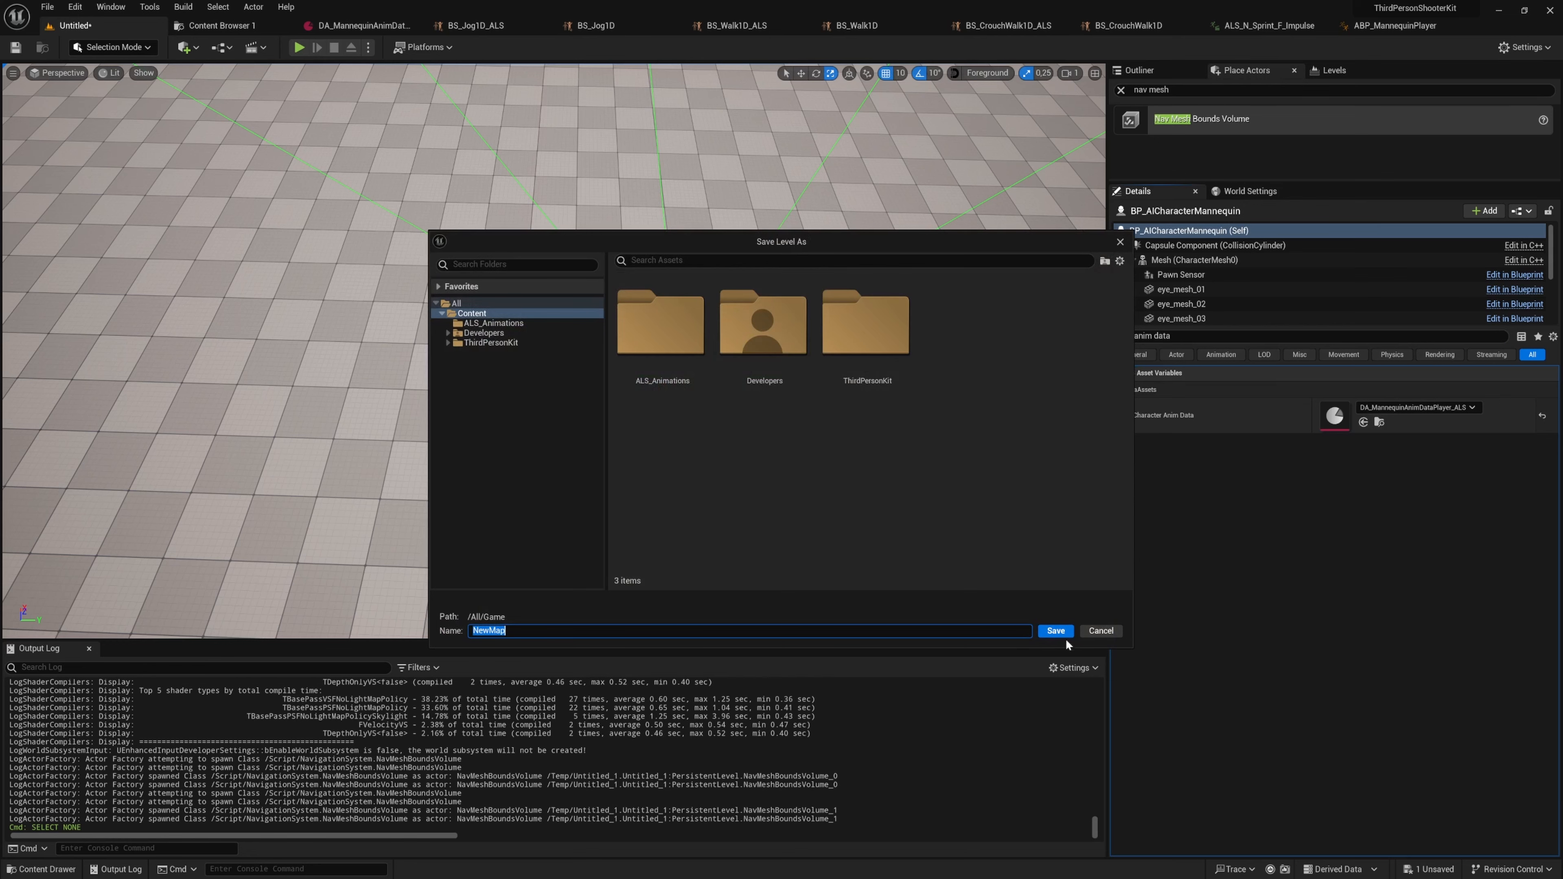
pyautogui.click(1114, 629)
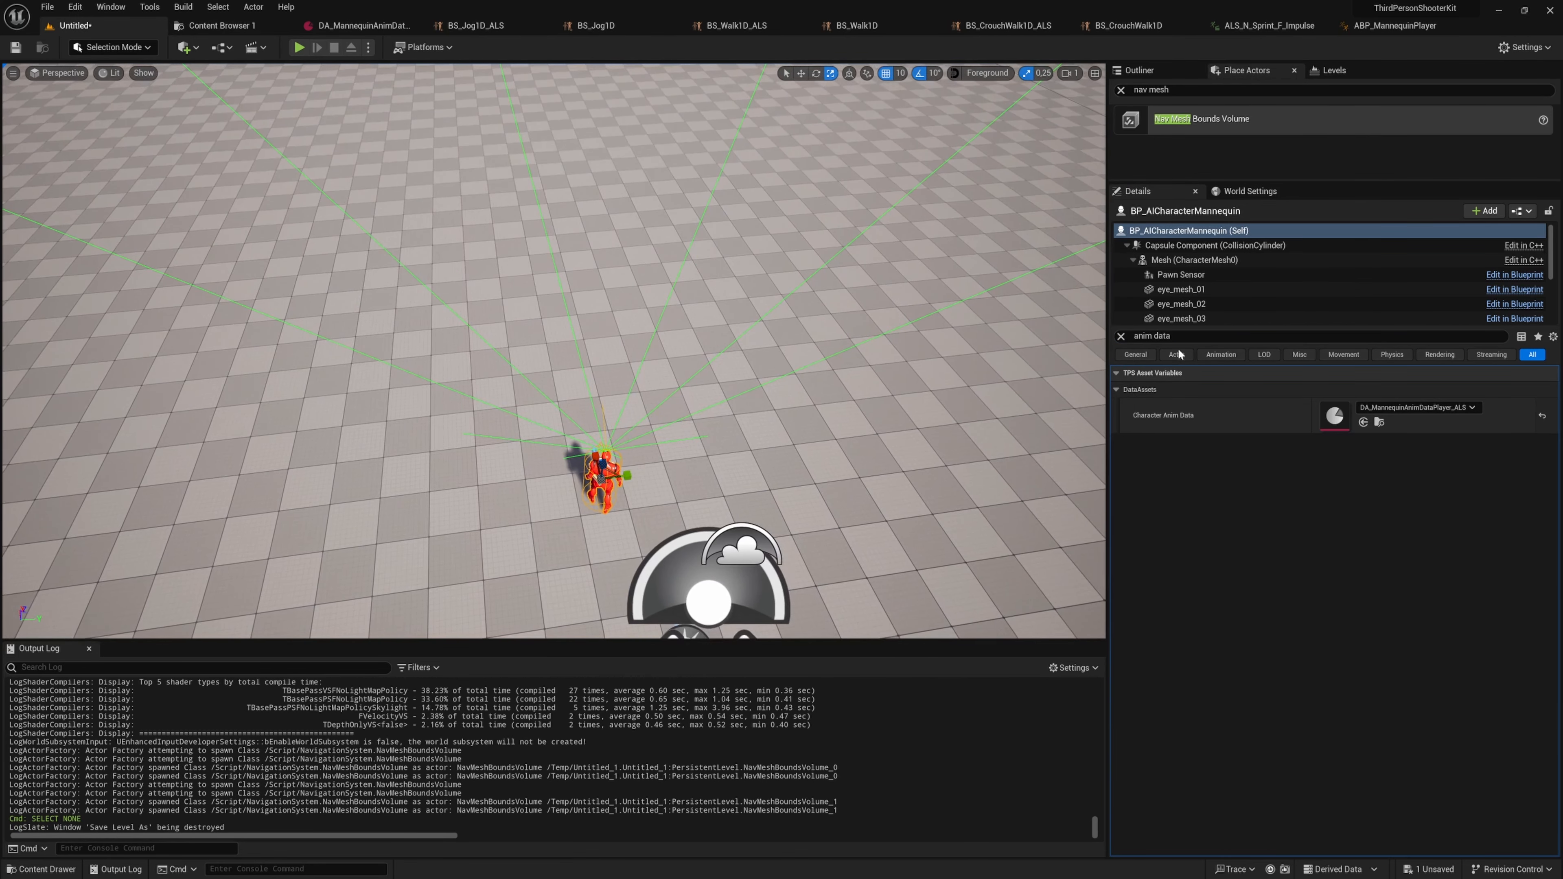
# - Clear the AI character's property filter and place a BP_Pathnode on the floor ahead of it
pyautogui.click(1122, 337)
pyautogui.moveTo(923, 382); pyautogui.dragTo(861, 369, button='right')
pyautogui.press('s')
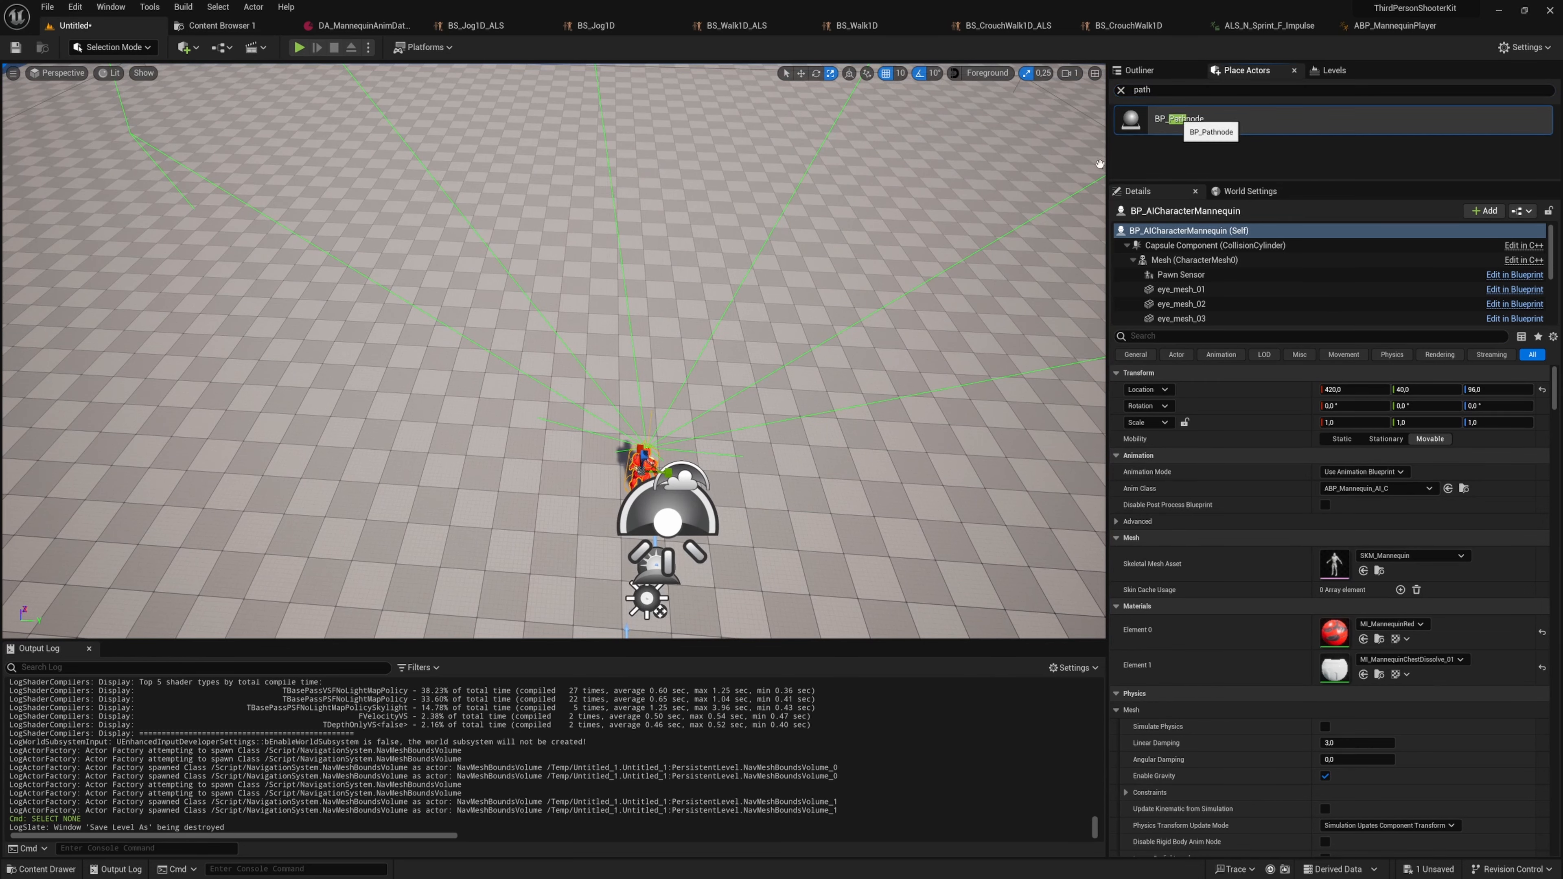
pyautogui.moveTo(1179, 118); pyautogui.dragTo(526, 396)
pyautogui.press('f')
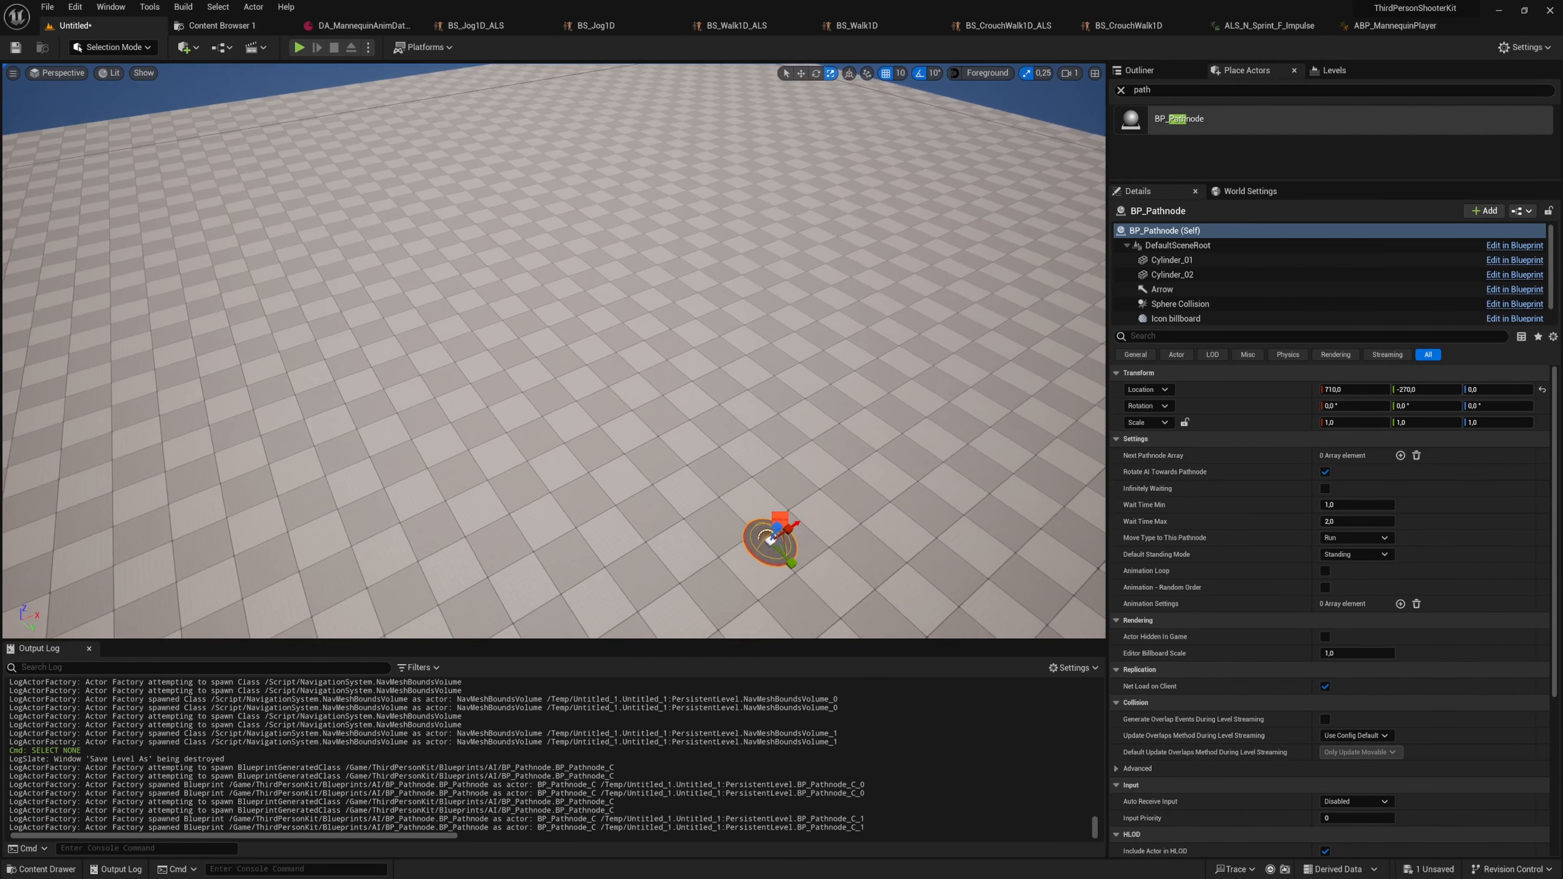
# - Duplicate the path node three times to lay out a four-node rectangle in front of the AI character
pyautogui.press('w')
pyautogui.moveTo(620, 404); pyautogui.dragTo(775, 403, button='right')
pyautogui.press('s')
pyautogui.moveTo(526, 400); pyautogui.dragTo(525, 400, button='right')
pyautogui.press('s')
pyautogui.press('a')
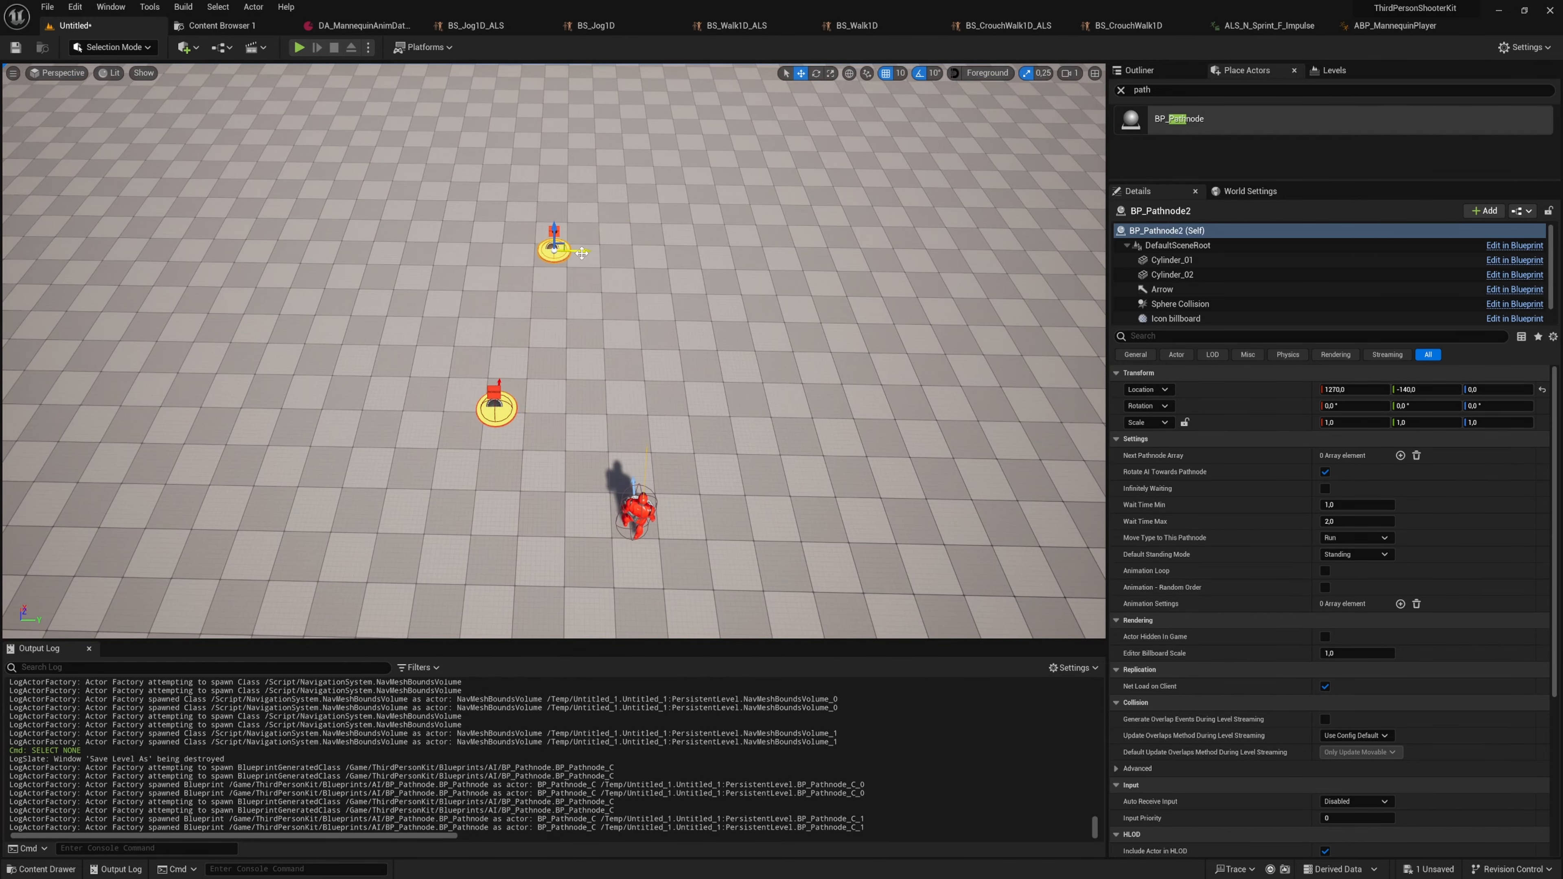
pyautogui.keyDown('alt'); pyautogui.moveTo(798, 240); pyautogui.dragTo(807, 397); pyautogui.keyUp('alt')
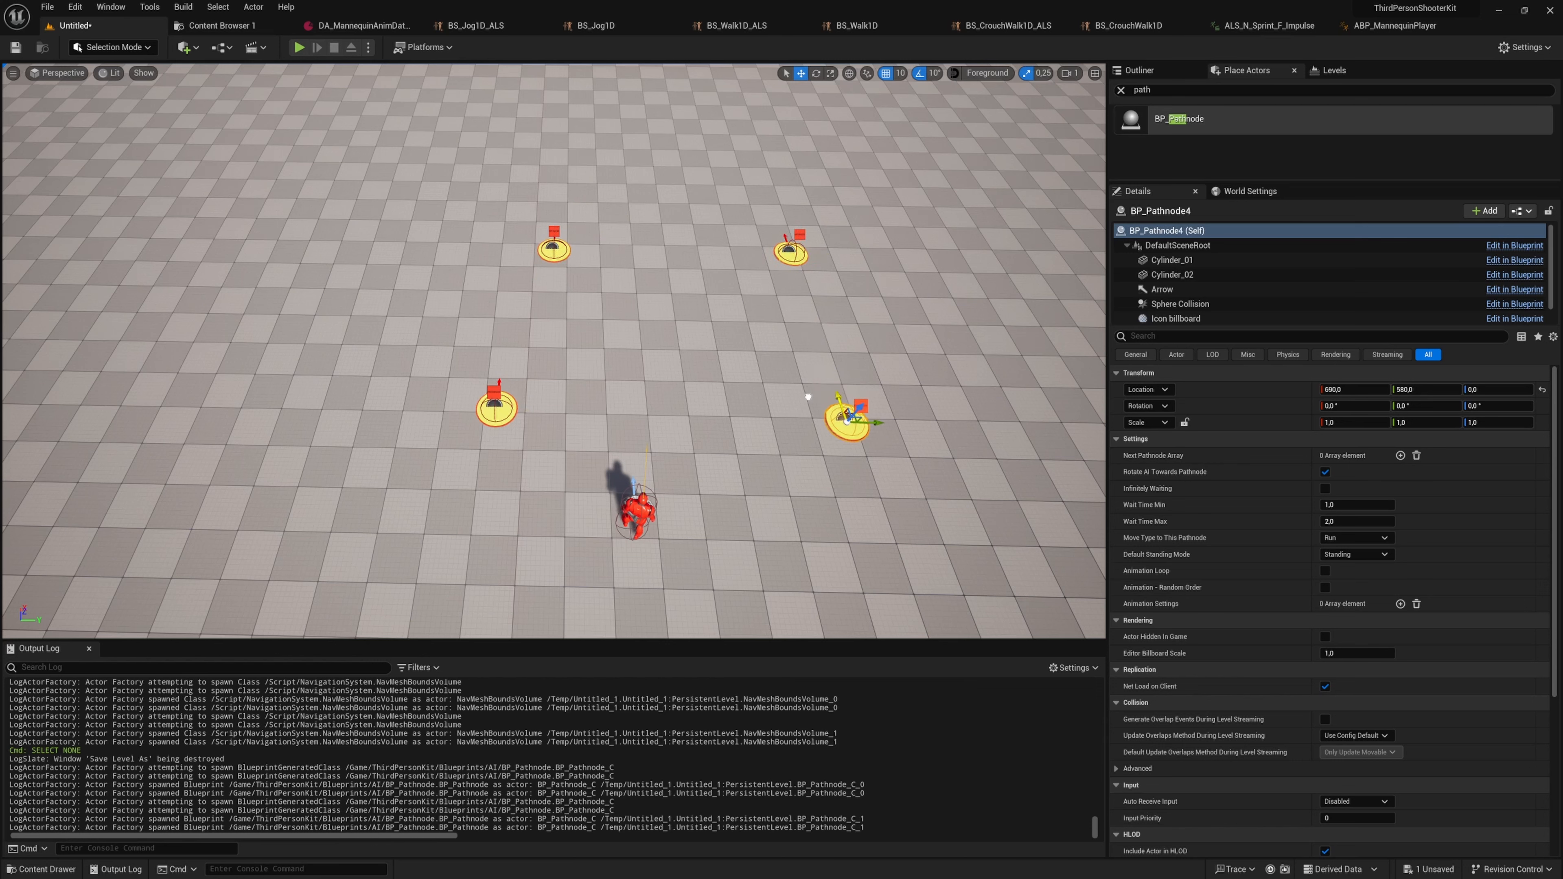
# - Rotate the path nodes about Z: BP_Pathnode4 to 140°, BP_Pathnode3 to 100°, BP_Pathnode2 to 90° and BP_Pathnode to -40°
pyautogui.moveTo(832, 450); pyautogui.dragTo(794, 453)
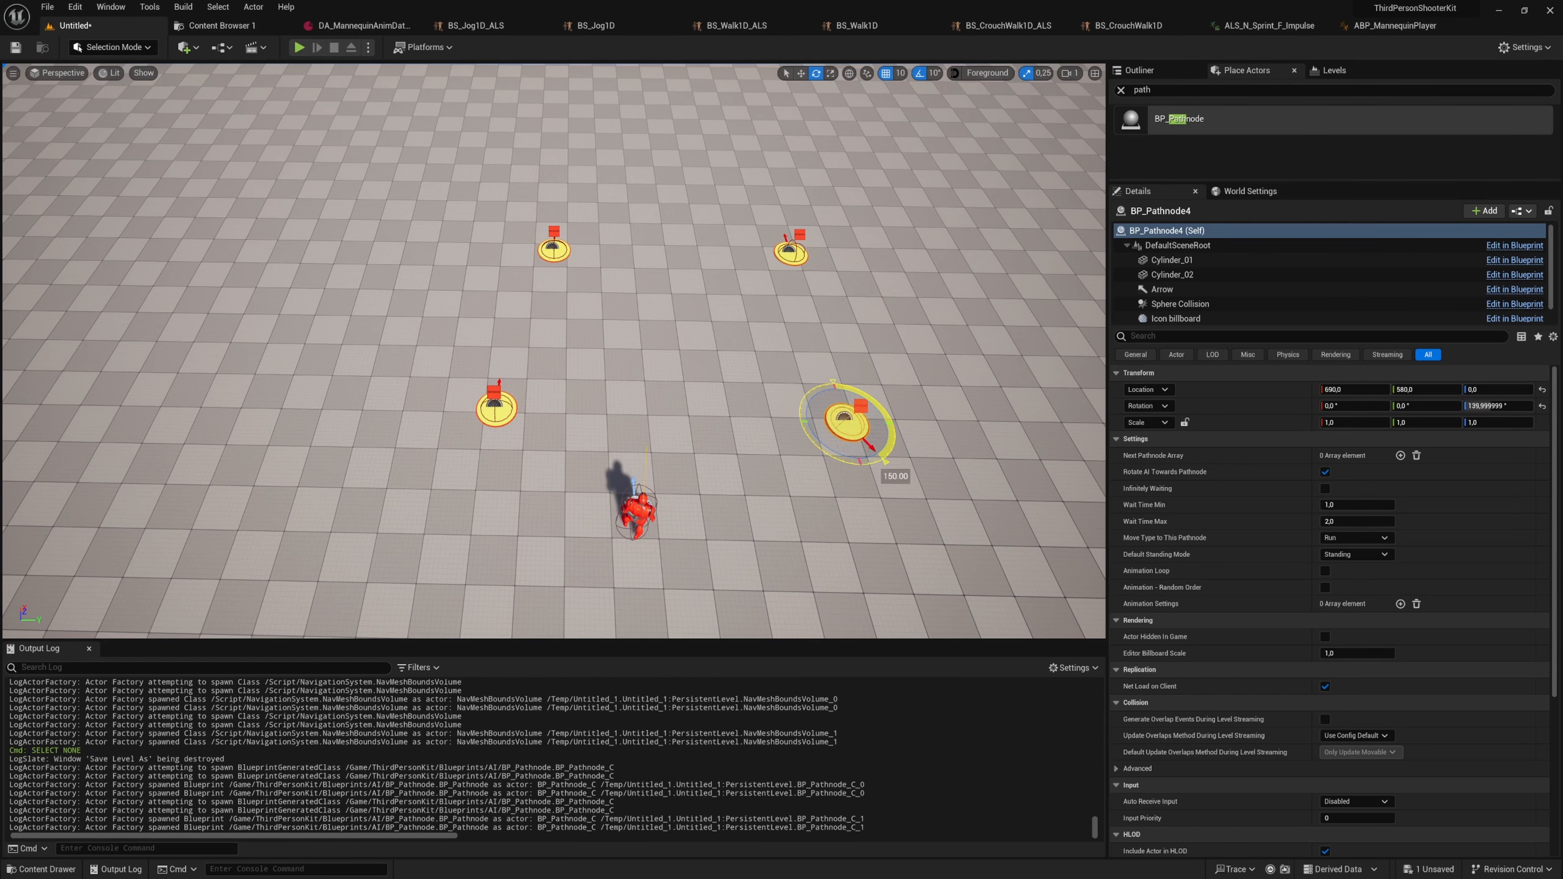
pyautogui.moveTo(862, 308); pyautogui.dragTo(855, 309)
pyautogui.click(793, 255)
pyautogui.moveTo(774, 275); pyautogui.dragTo(776, 216)
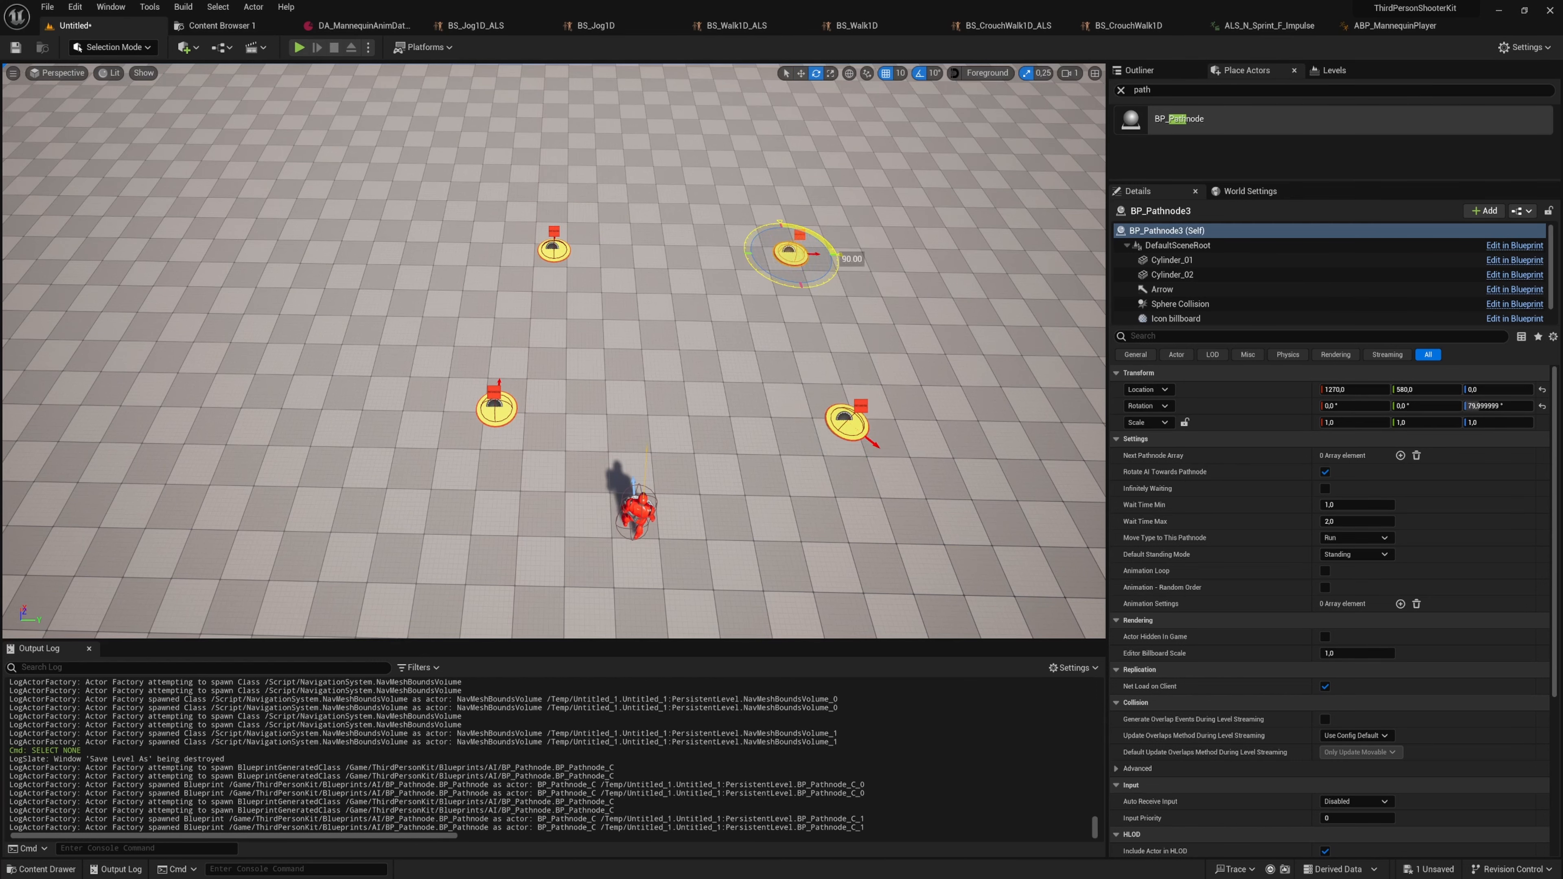
pyautogui.click(556, 250)
pyautogui.moveTo(584, 279); pyautogui.dragTo(612, 242)
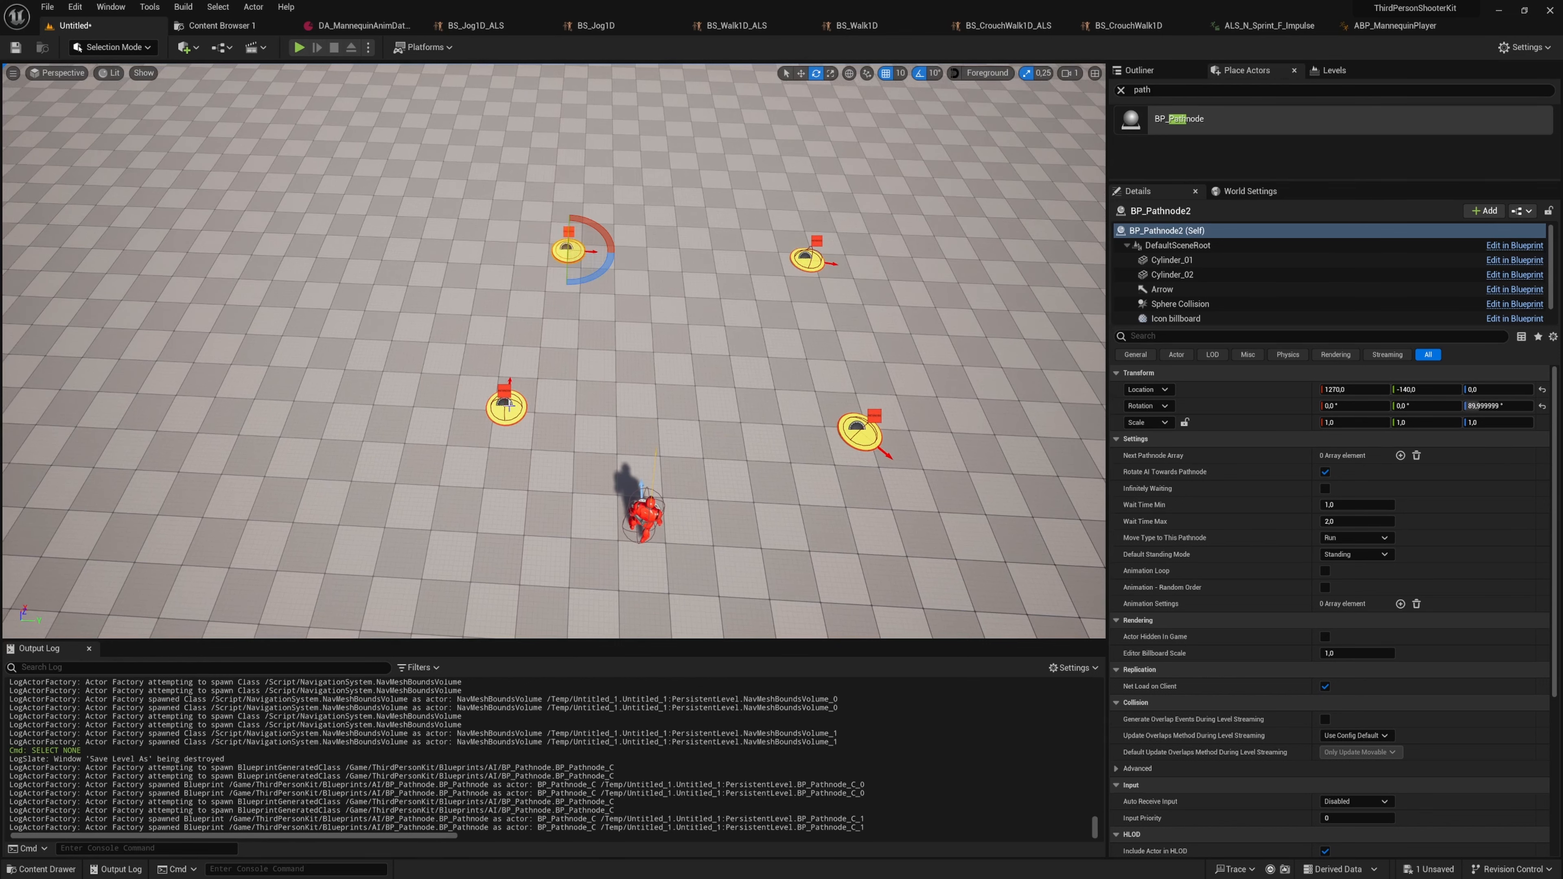
pyautogui.click(509, 406)
pyautogui.moveTo(534, 431); pyautogui.dragTo(554, 394)
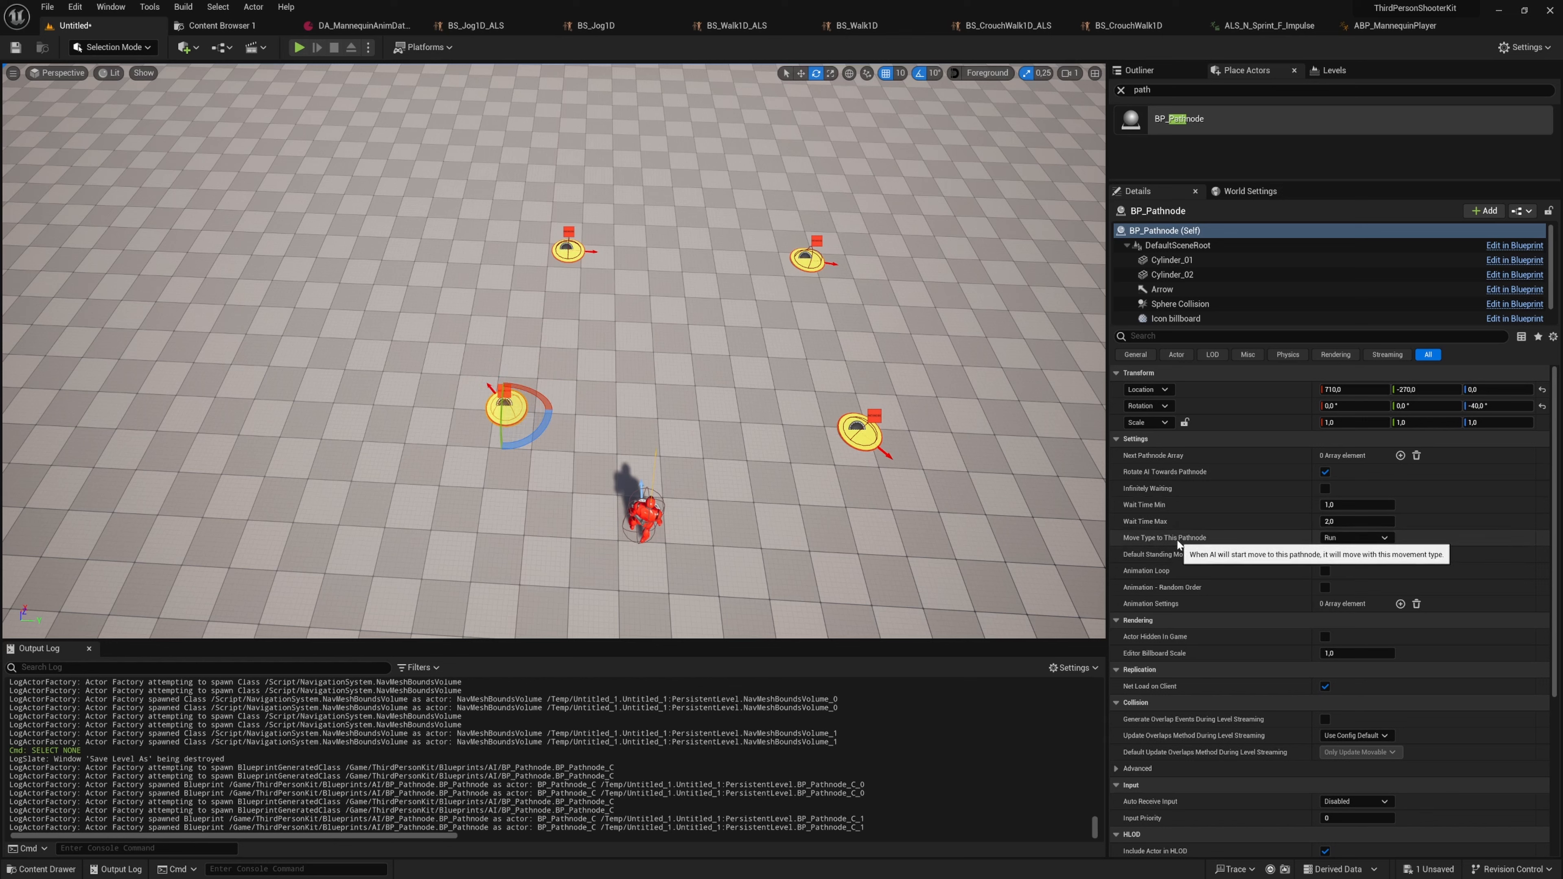
# - Add an element to BP_Pathnode's Next Pathnode Array and pick BP_Pathnode2 in the scene as its target
pyautogui.click(1399, 455)
pyautogui.click(1456, 472)
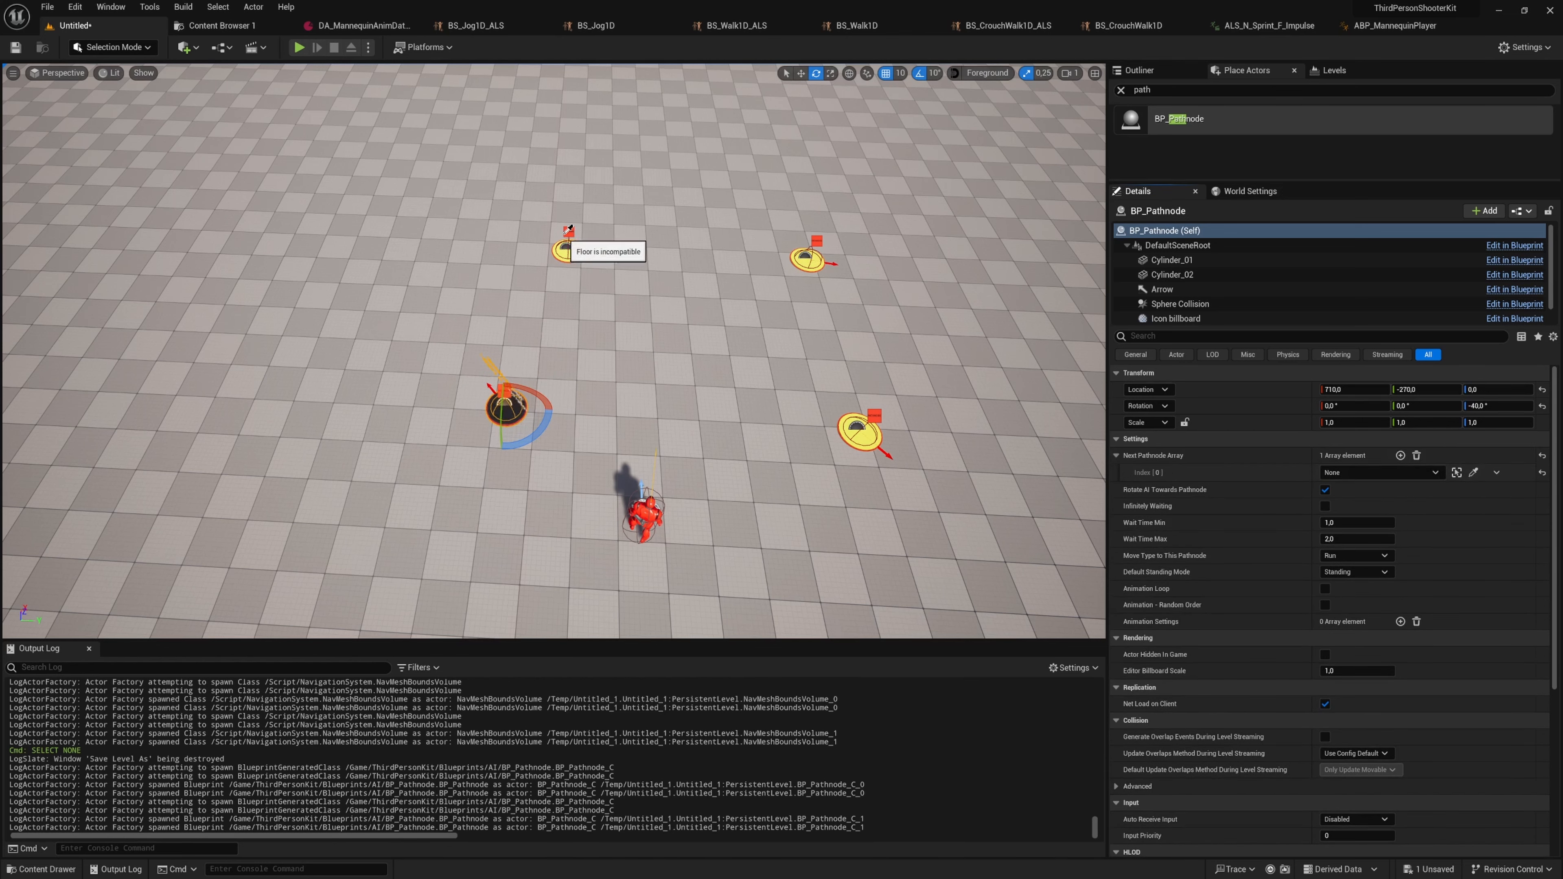
pyautogui.click(567, 246)
# - Set BP_Pathnode2's Move Type to This Pathnode to Walk and add BP_Pathnode3 as its next path node
pyautogui.click(568, 247)
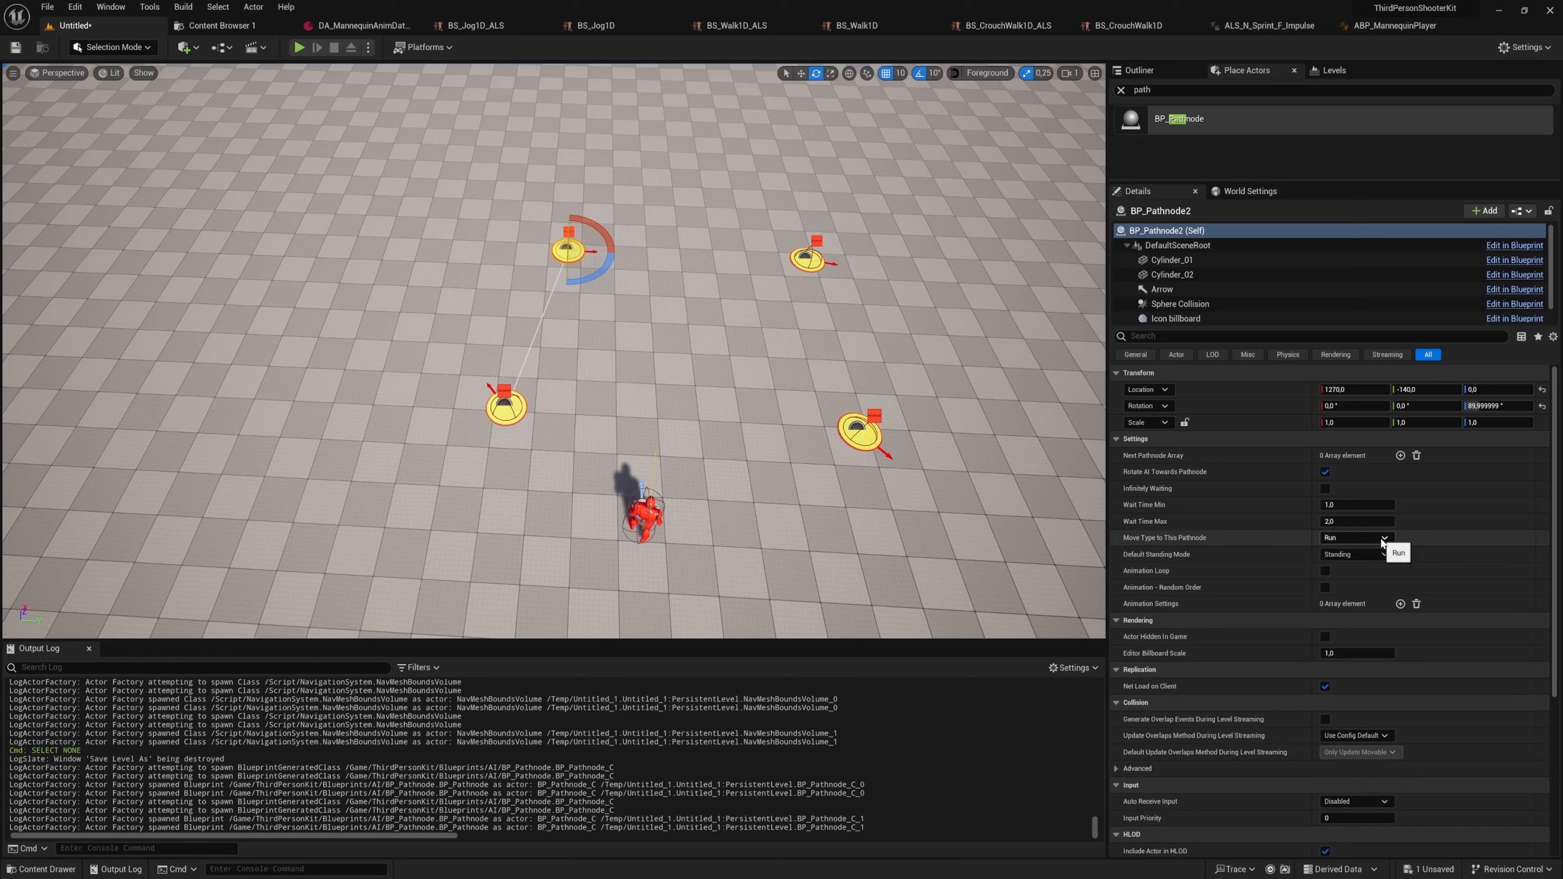
pyautogui.click(1367, 560)
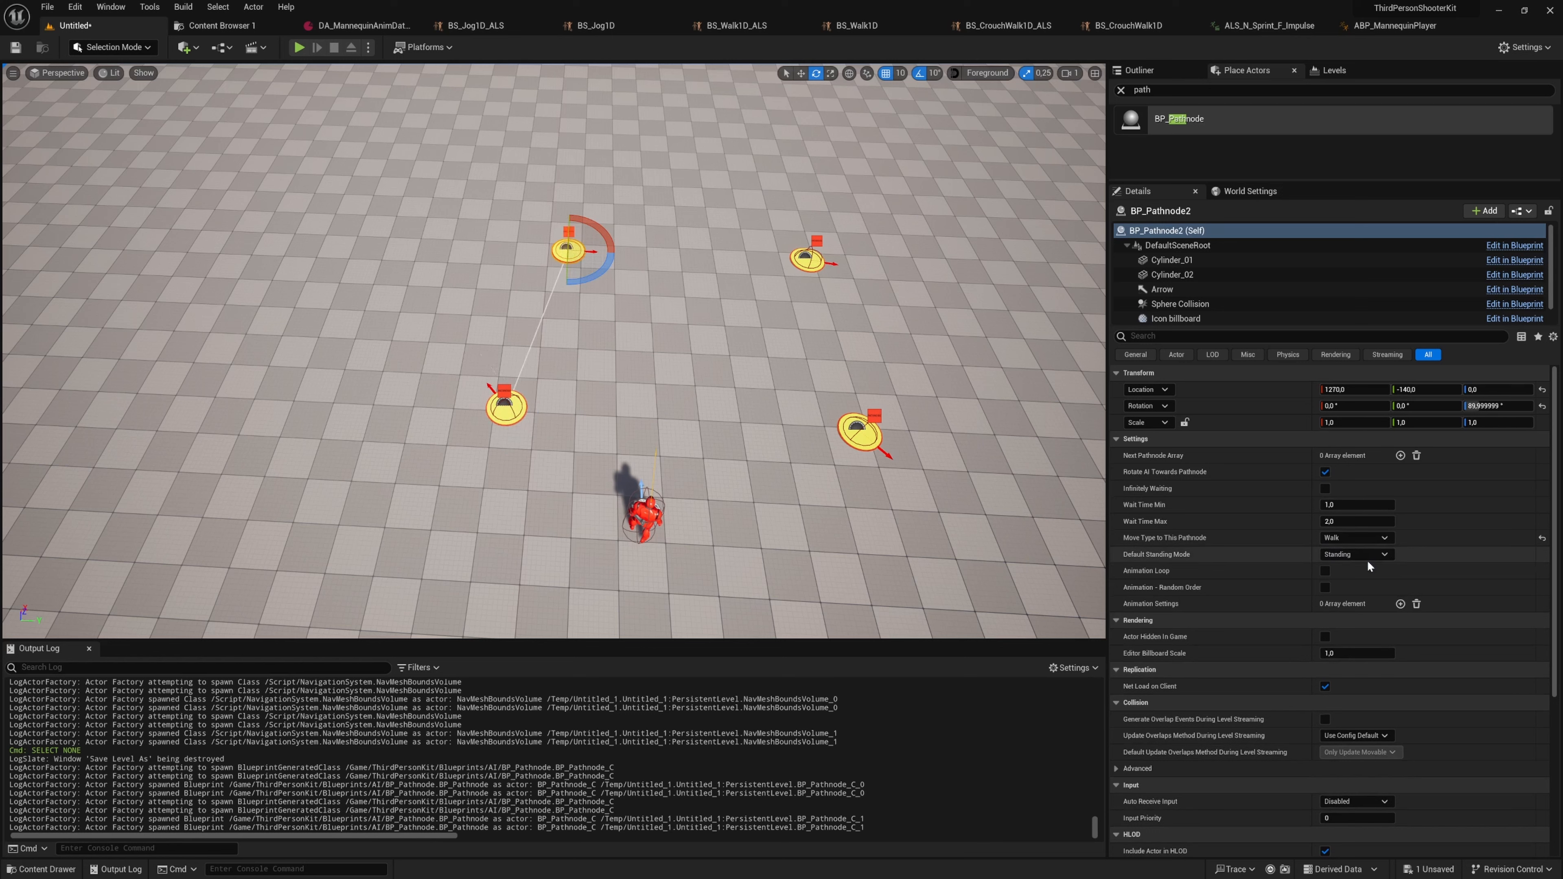
pyautogui.click(1400, 455)
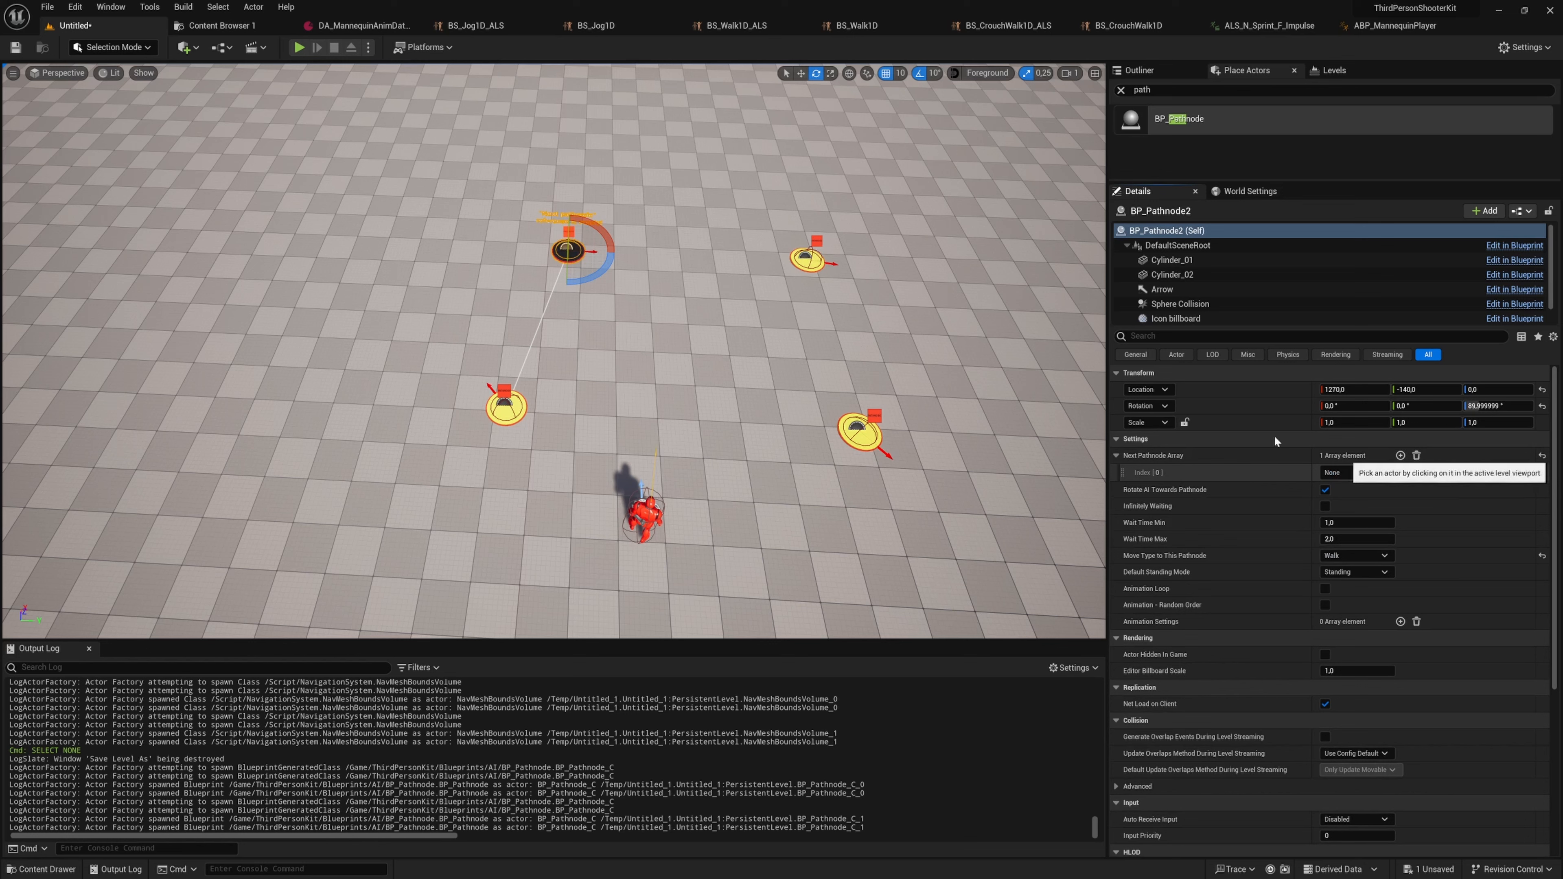
pyautogui.click(1473, 472)
pyautogui.click(807, 262)
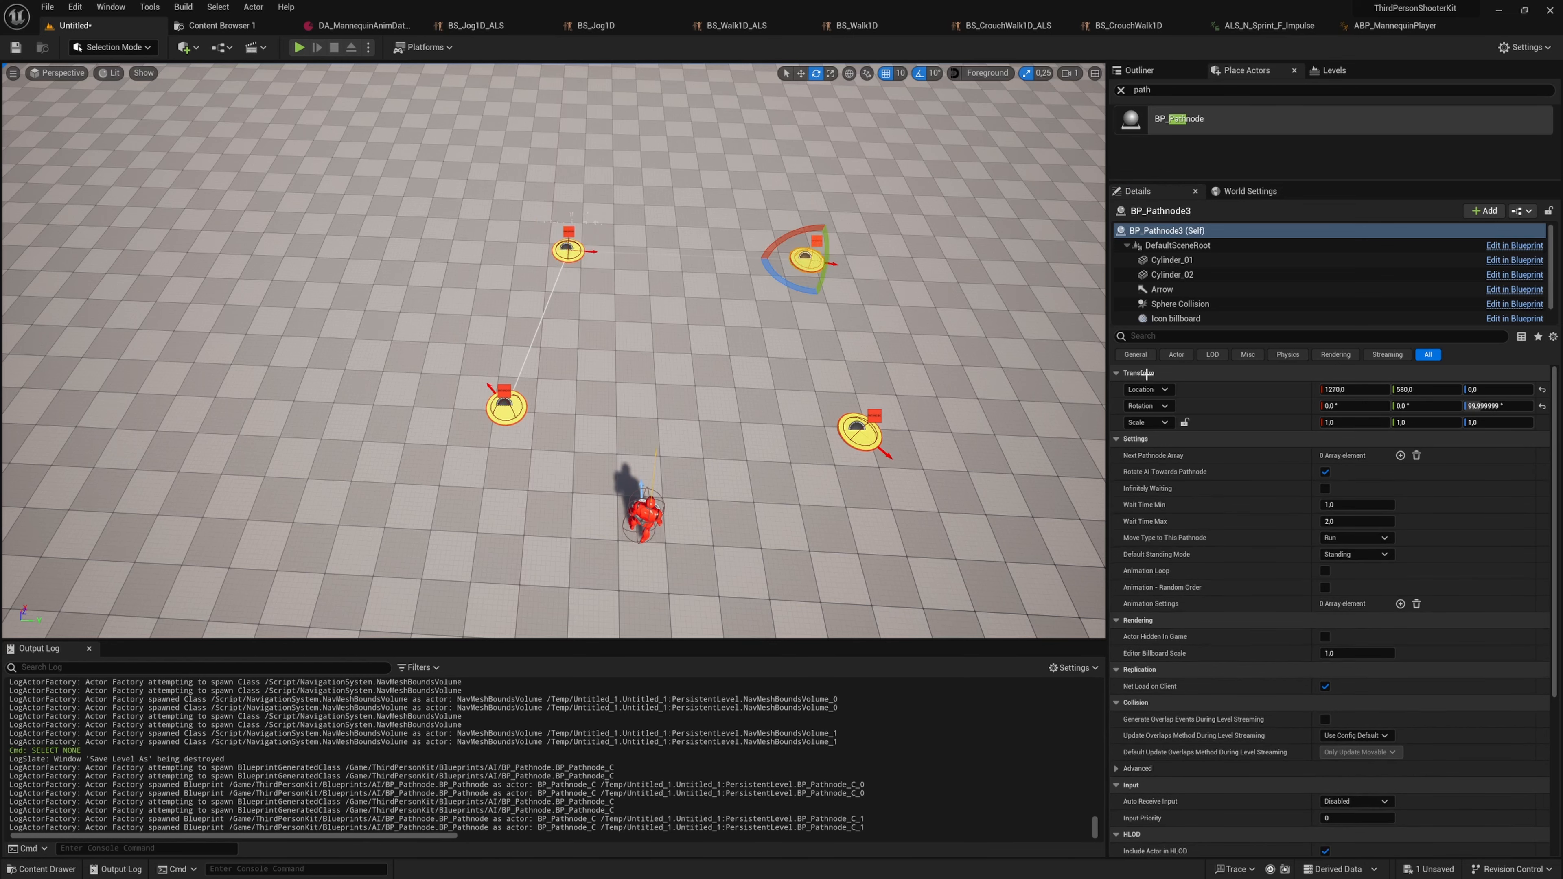
# - Set BP_Pathnode3's Move Type to This Pathnode to Walk Crouch and add BP_Pathnode4 as its next path node
pyautogui.click(1373, 537)
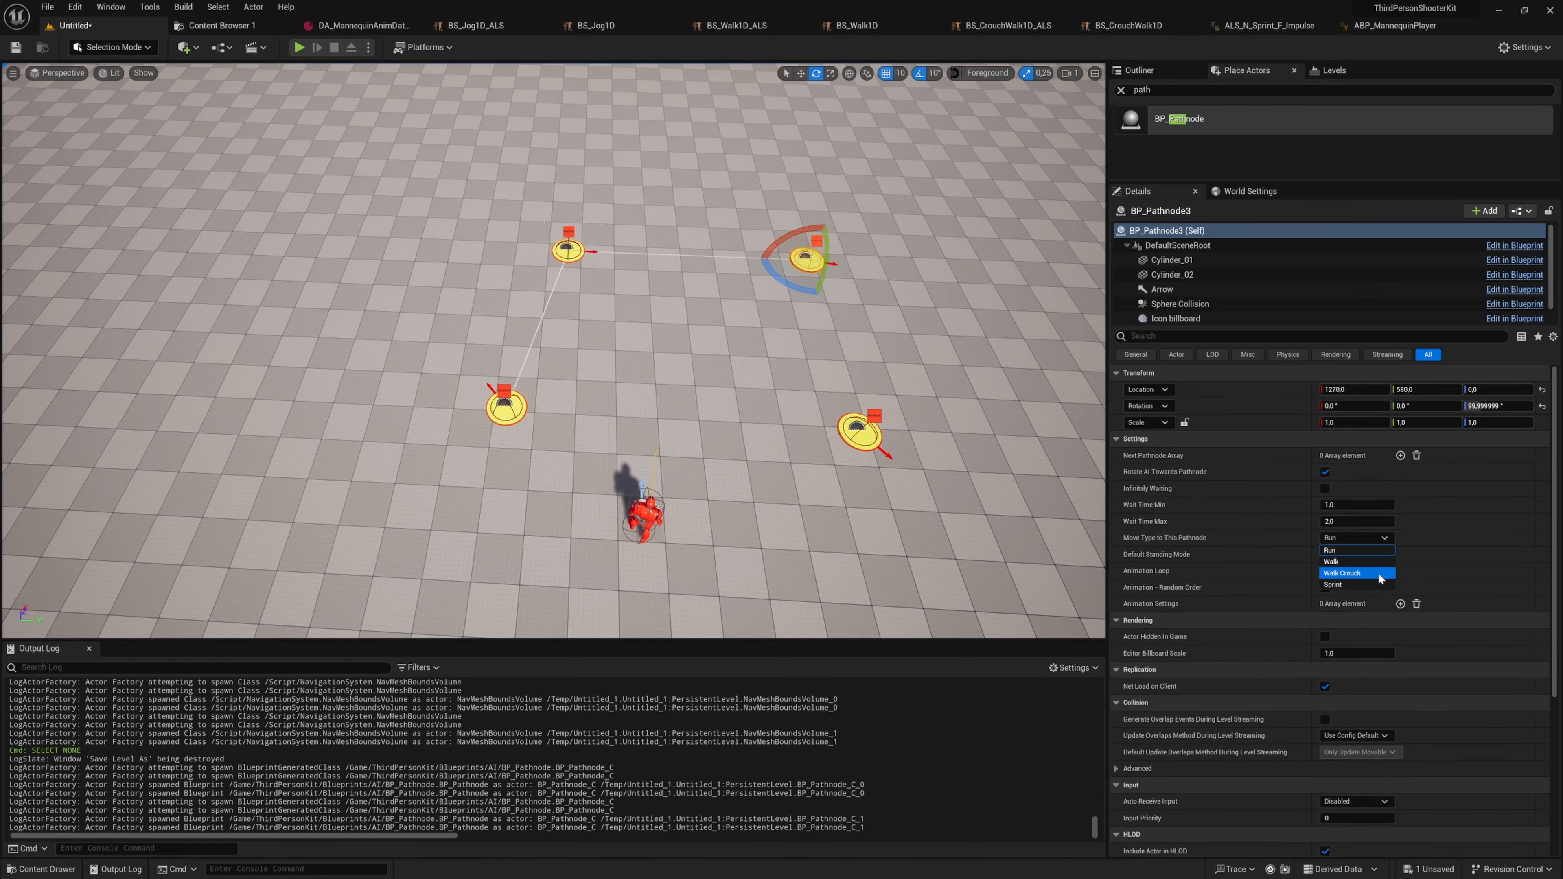
pyautogui.click(1377, 573)
pyautogui.click(1400, 455)
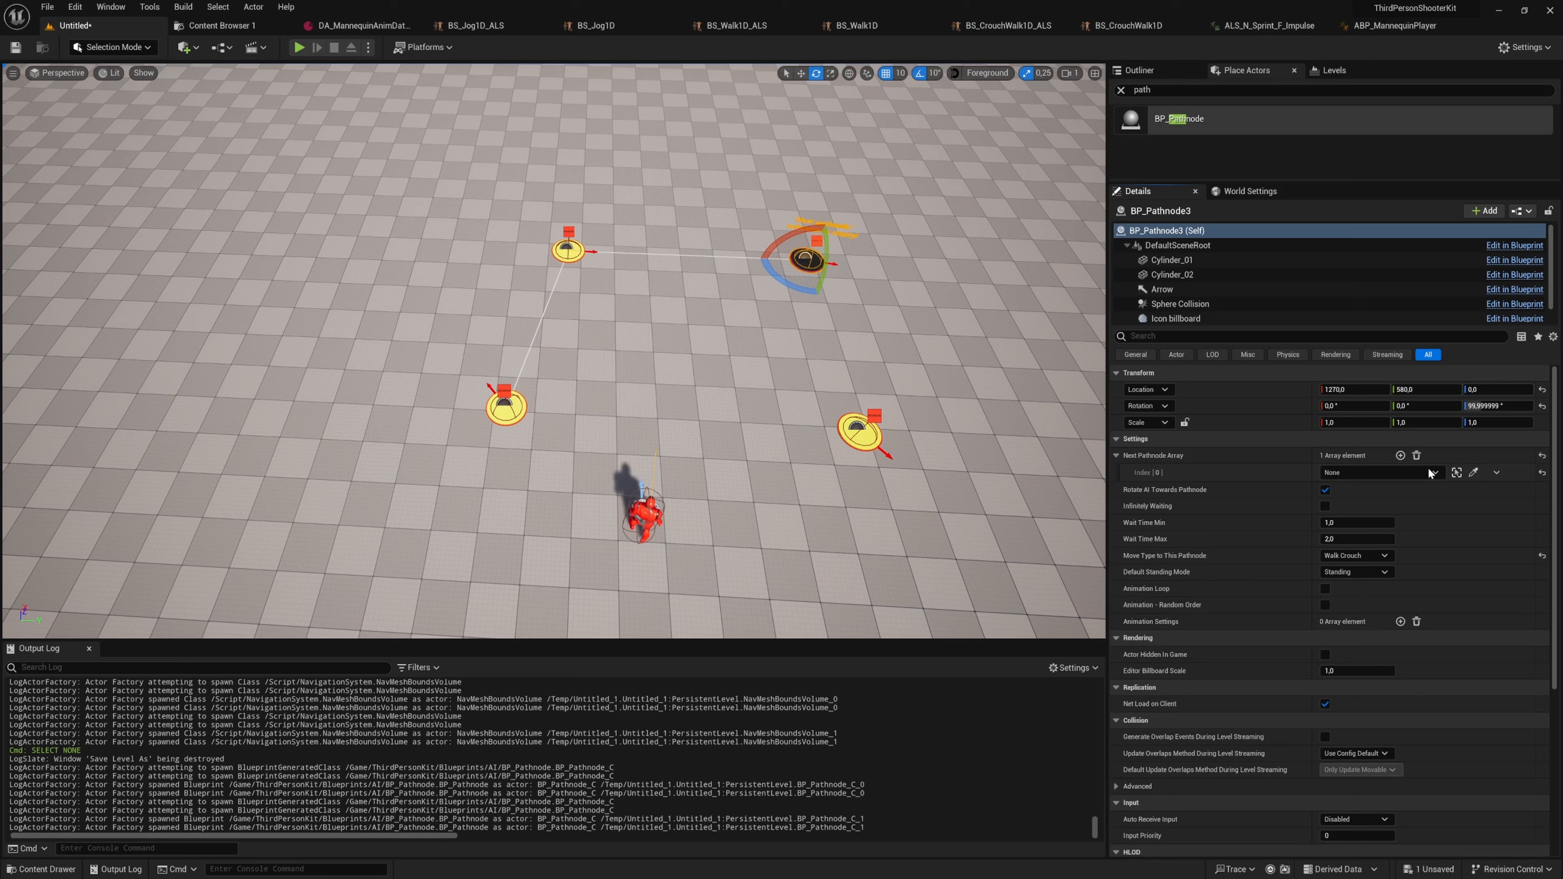
pyautogui.click(1473, 472)
pyautogui.click(873, 419)
# - Set BP_Pathnode4's Move Type to This Pathnode to Sprint and close the loop by adding BP_Pathnode as its next path node
pyautogui.click(875, 416)
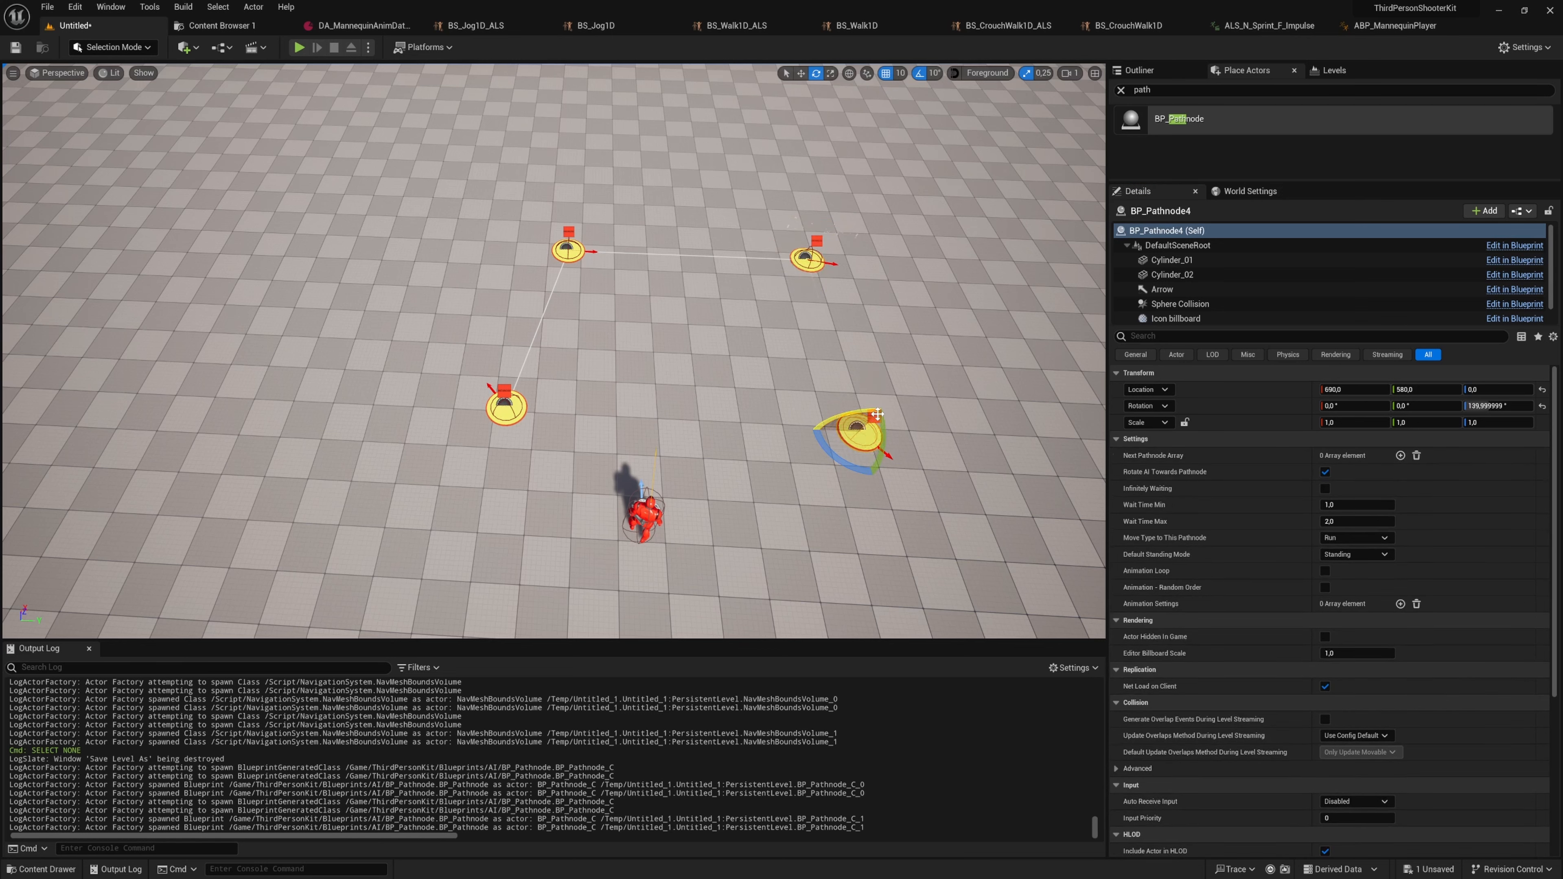
pyautogui.click(1373, 537)
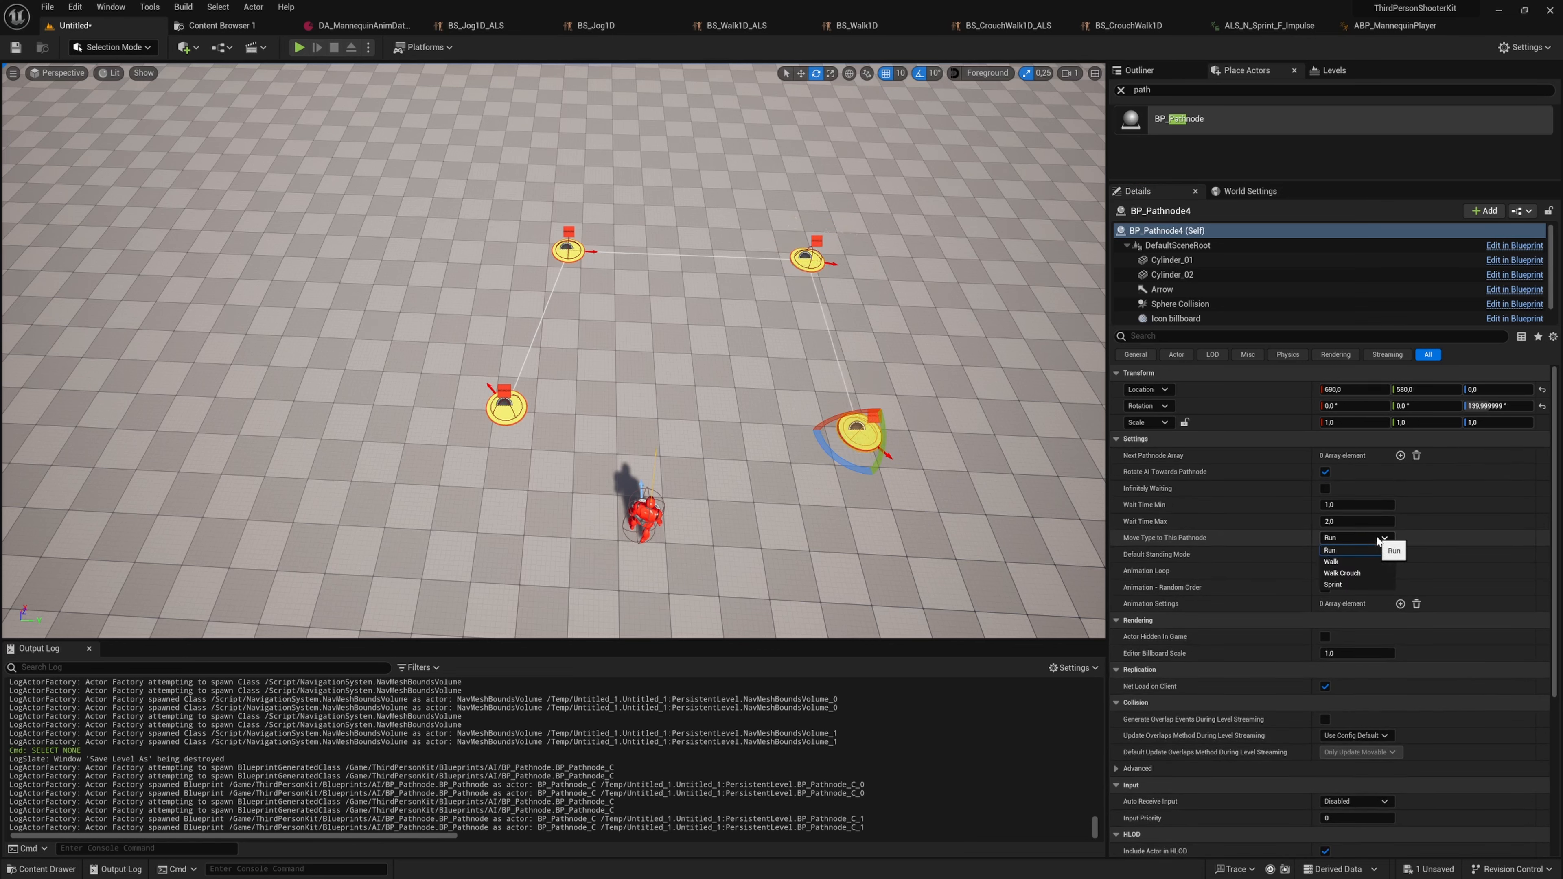
pyautogui.click(1362, 585)
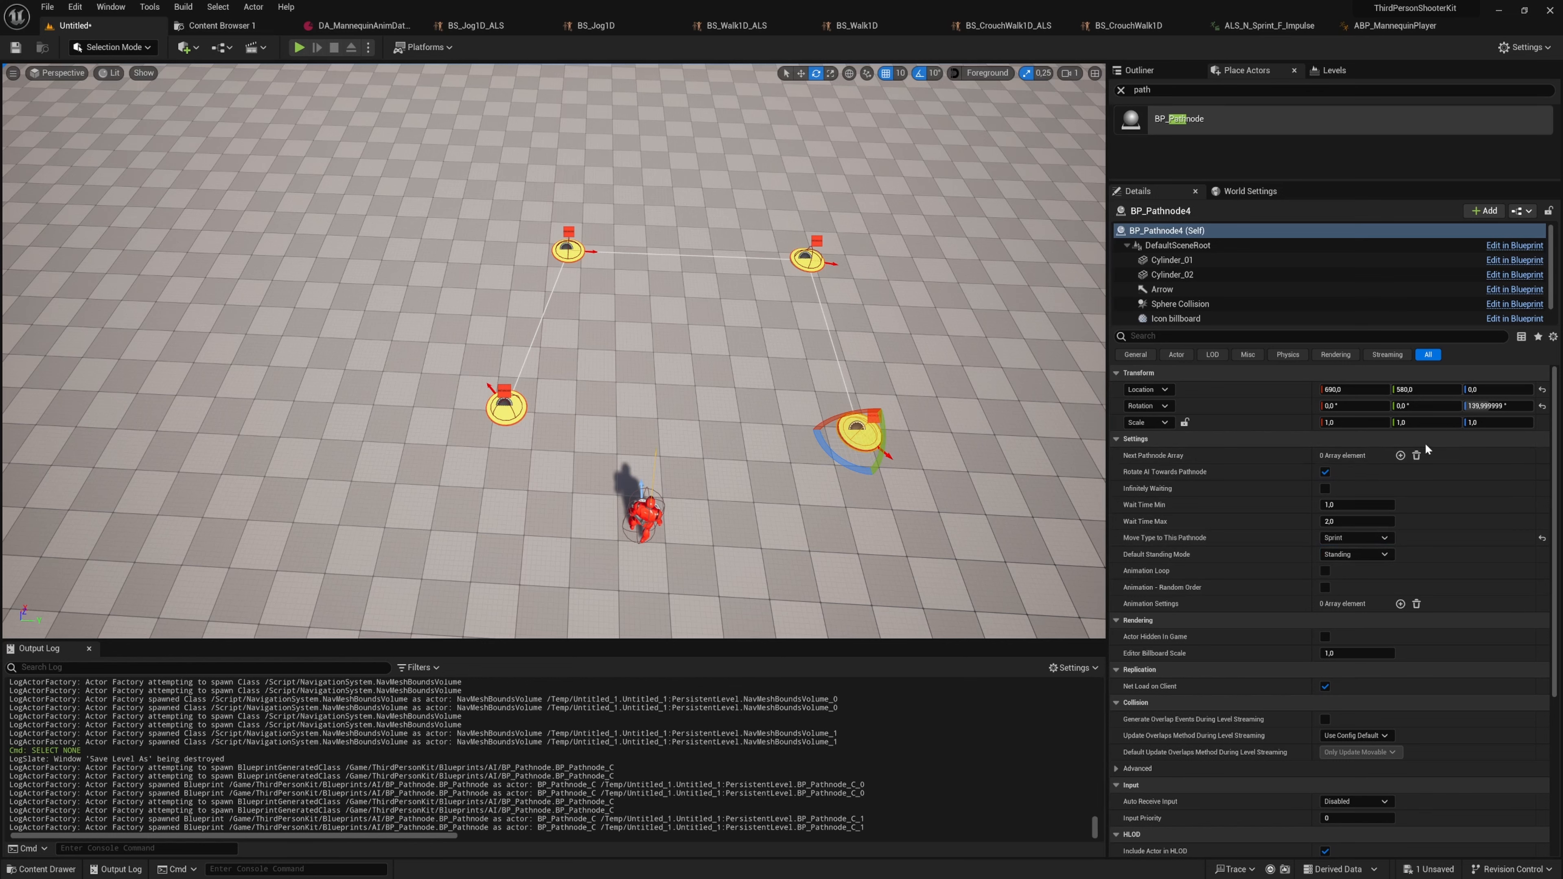
pyautogui.click(1399, 455)
pyautogui.click(1471, 472)
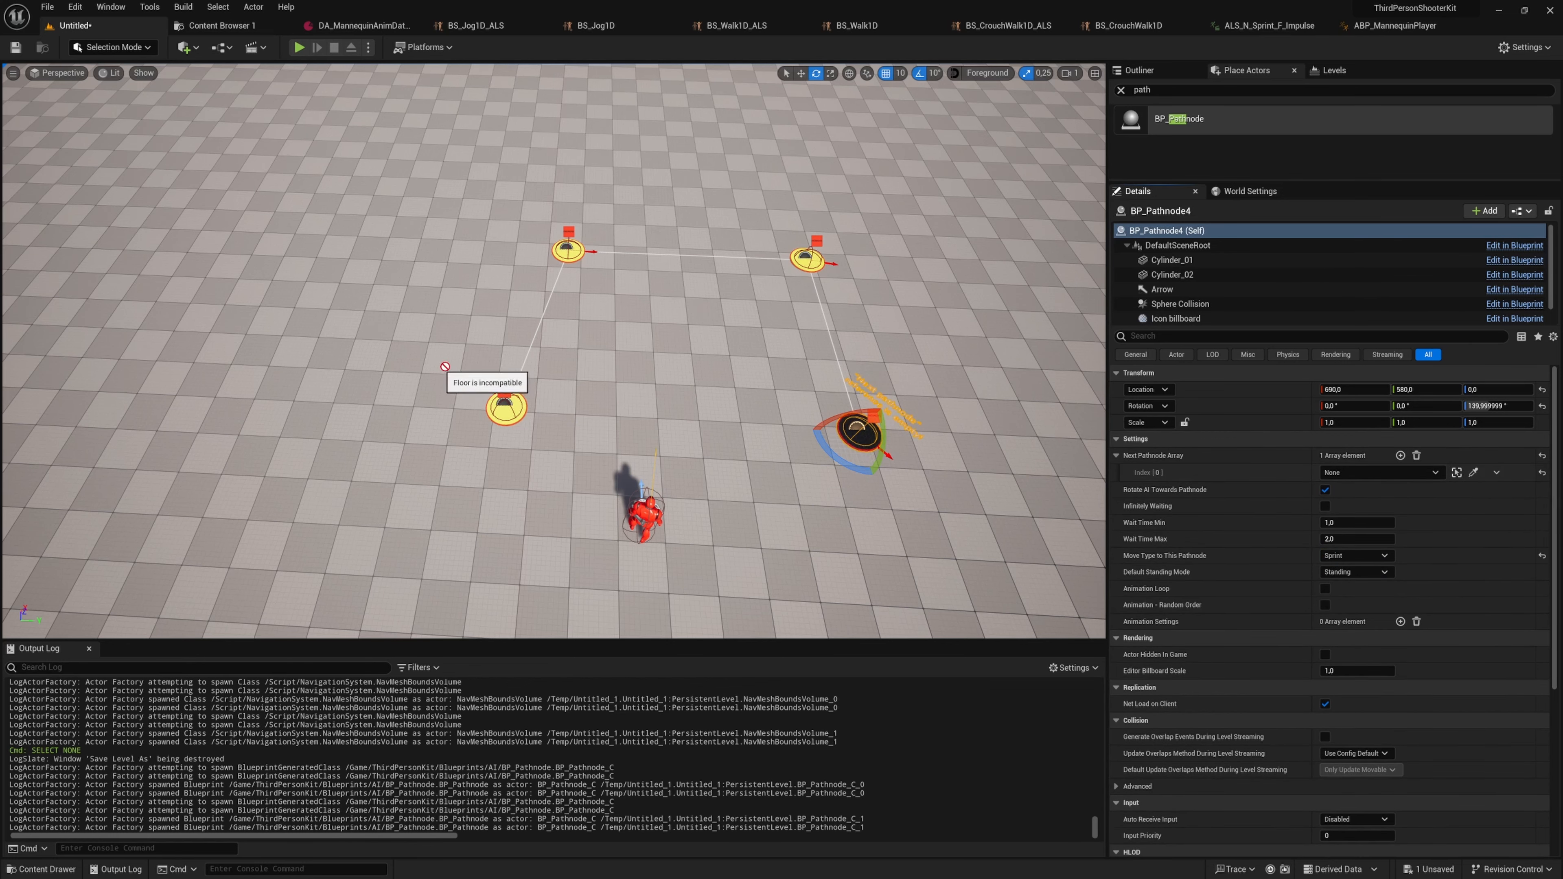
pyautogui.click(511, 392)
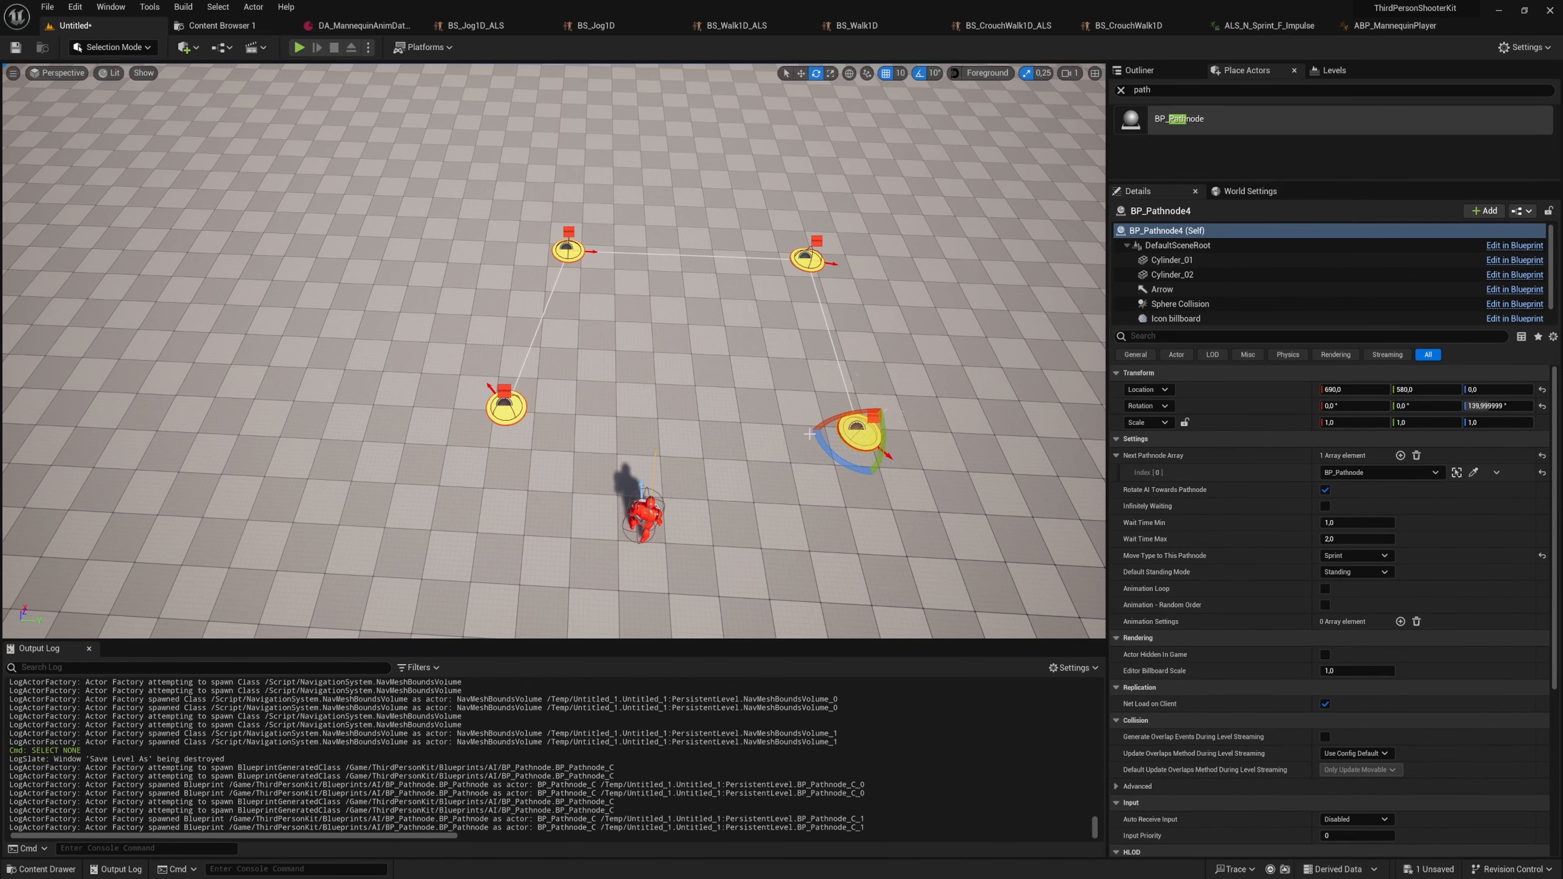
# - Rearrange the path nodes into an irregular patrol loop, moving BP_Pathnode to X 910, Y -200, and briefly test the level in play
pyautogui.moveTo(712, 415); pyautogui.dragTo(362, 377, button='right')
pyautogui.click(362, 377)
pyautogui.moveTo(364, 382); pyautogui.dragTo(373, 382)
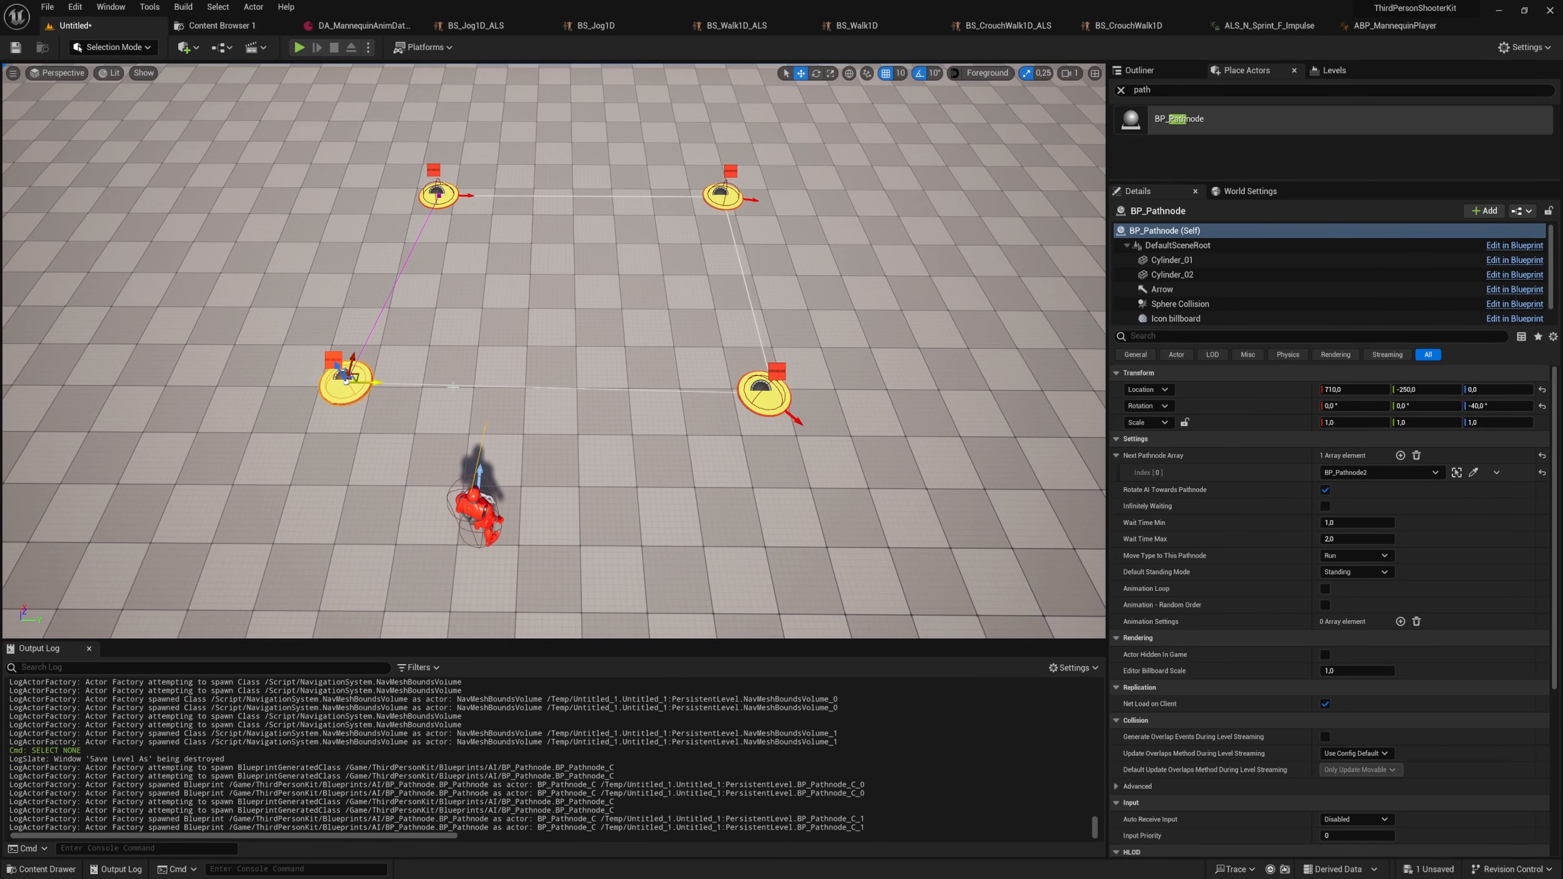
pyautogui.moveTo(572, 171); pyautogui.dragTo(452, 117, button='right')
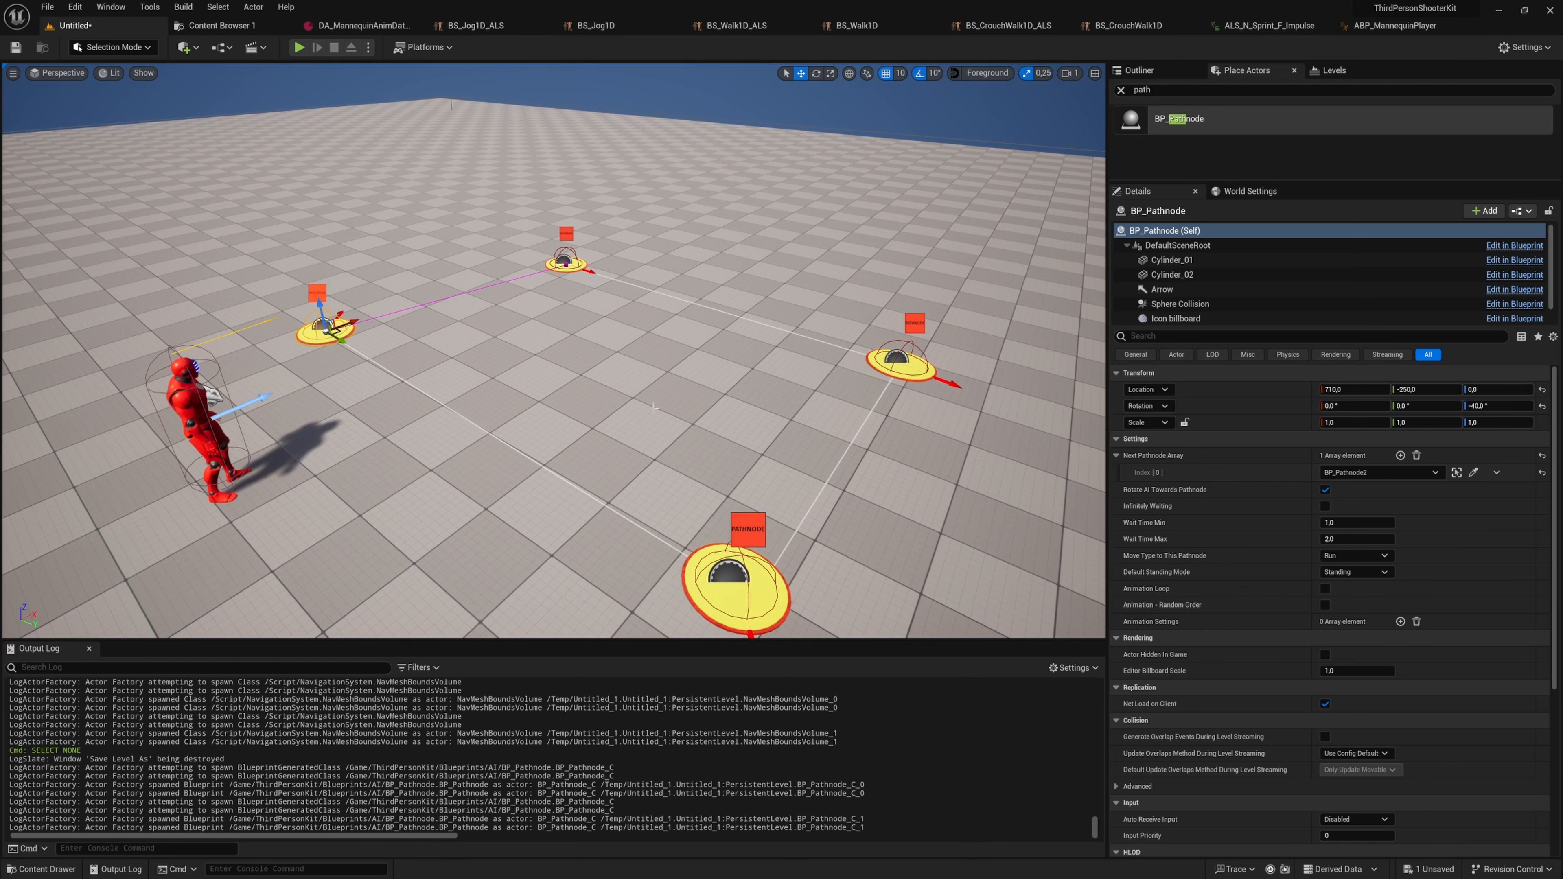
pyautogui.moveTo(337, 208); pyautogui.dragTo(501, 265, button='right')
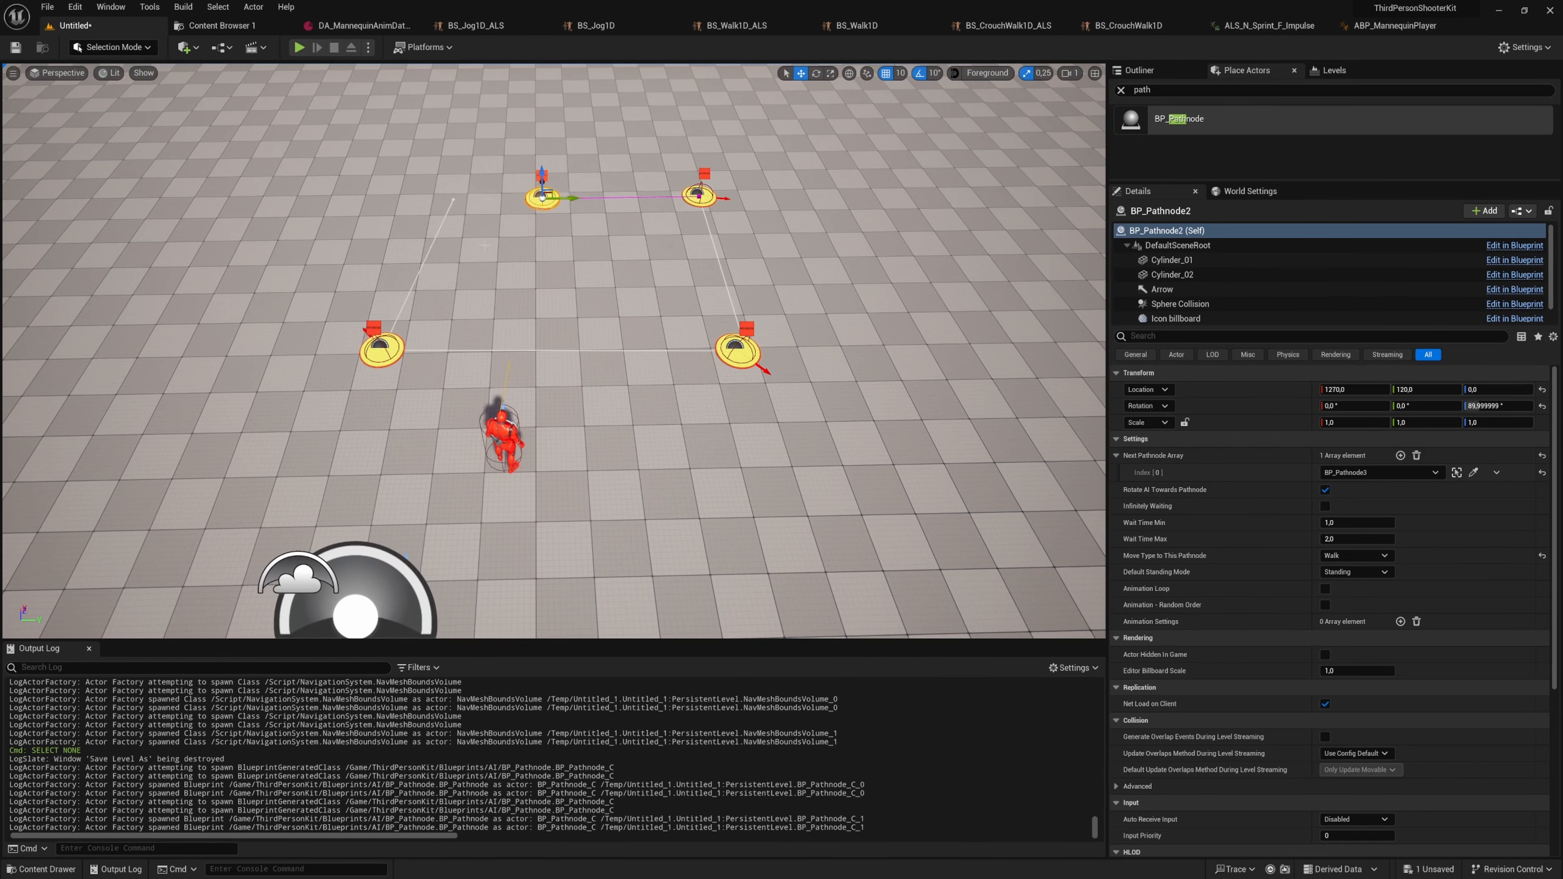
pyautogui.click(732, 354)
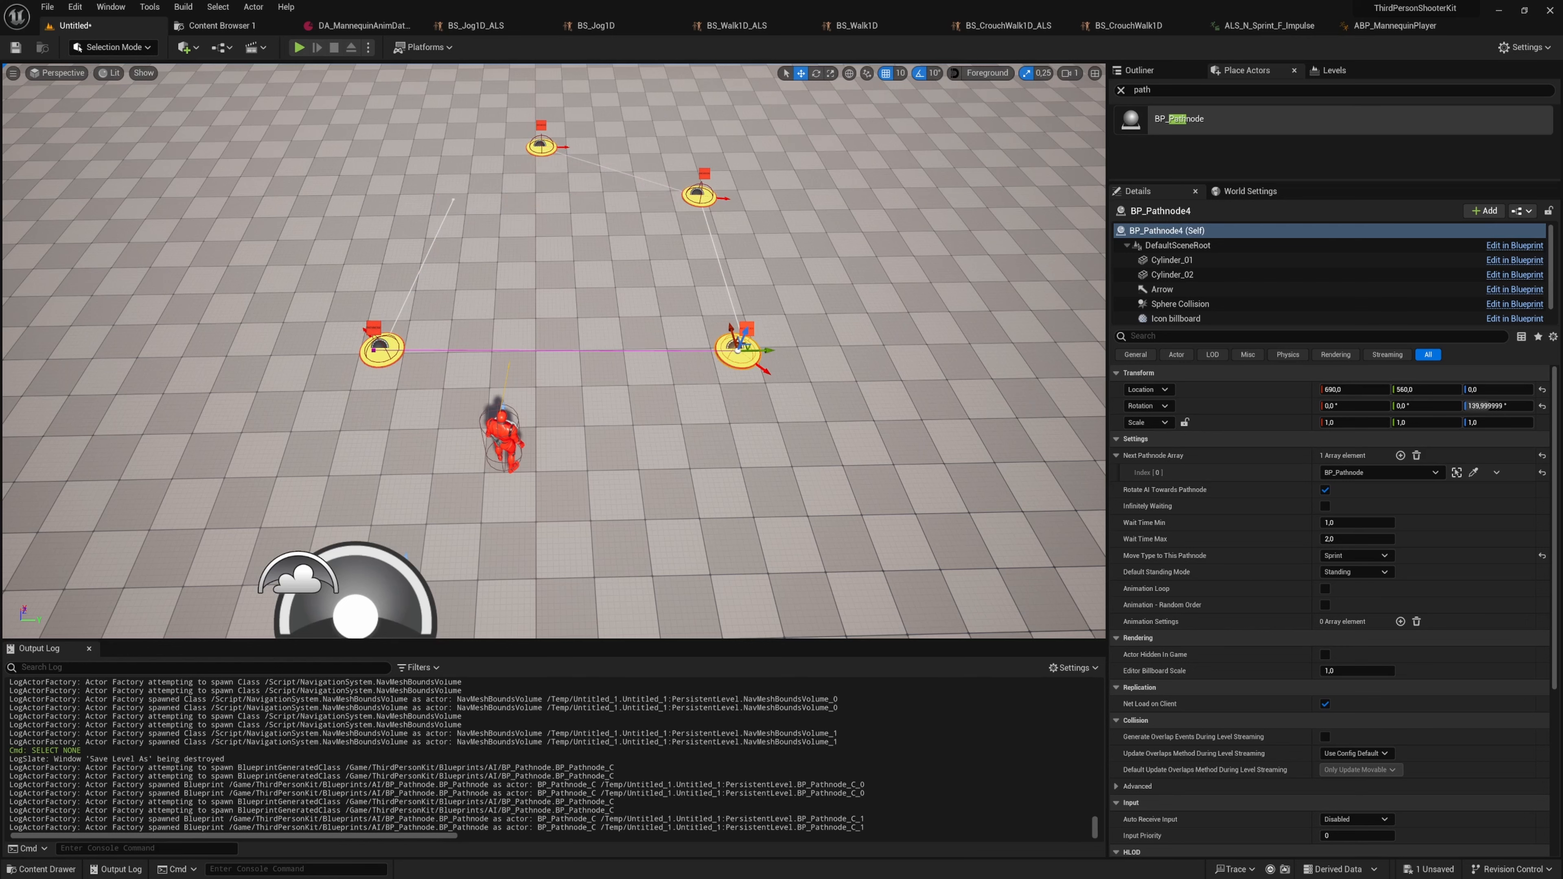
pyautogui.click(381, 350)
pyautogui.moveTo(381, 349); pyautogui.dragTo(417, 285)
pyautogui.moveTo(663, 404); pyautogui.dragTo(680, 424, button='right')
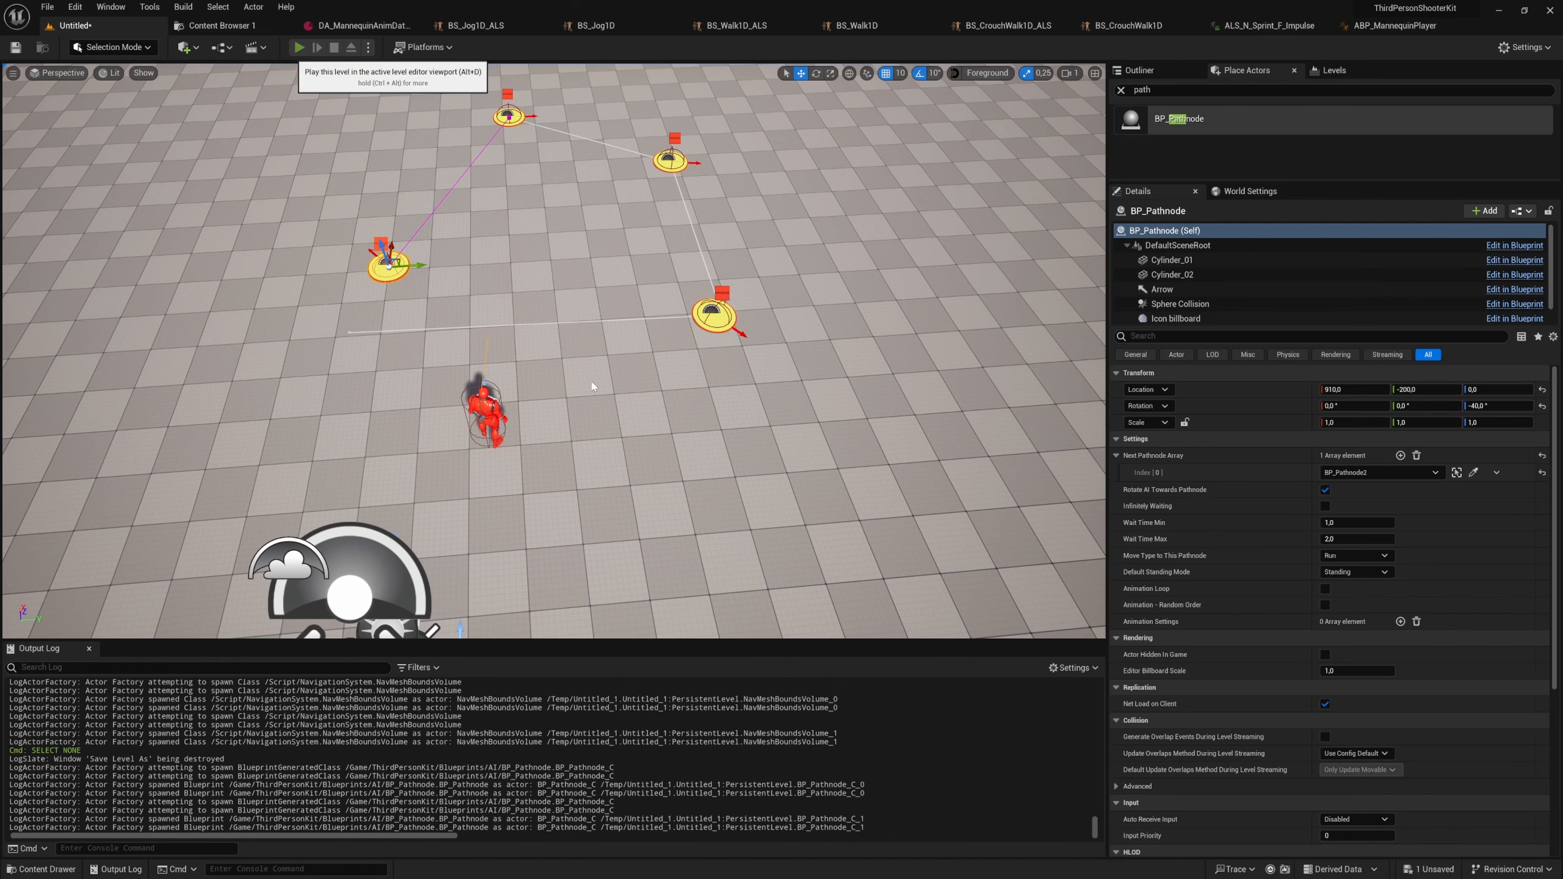
pyautogui.hotkey('alt', 'p')
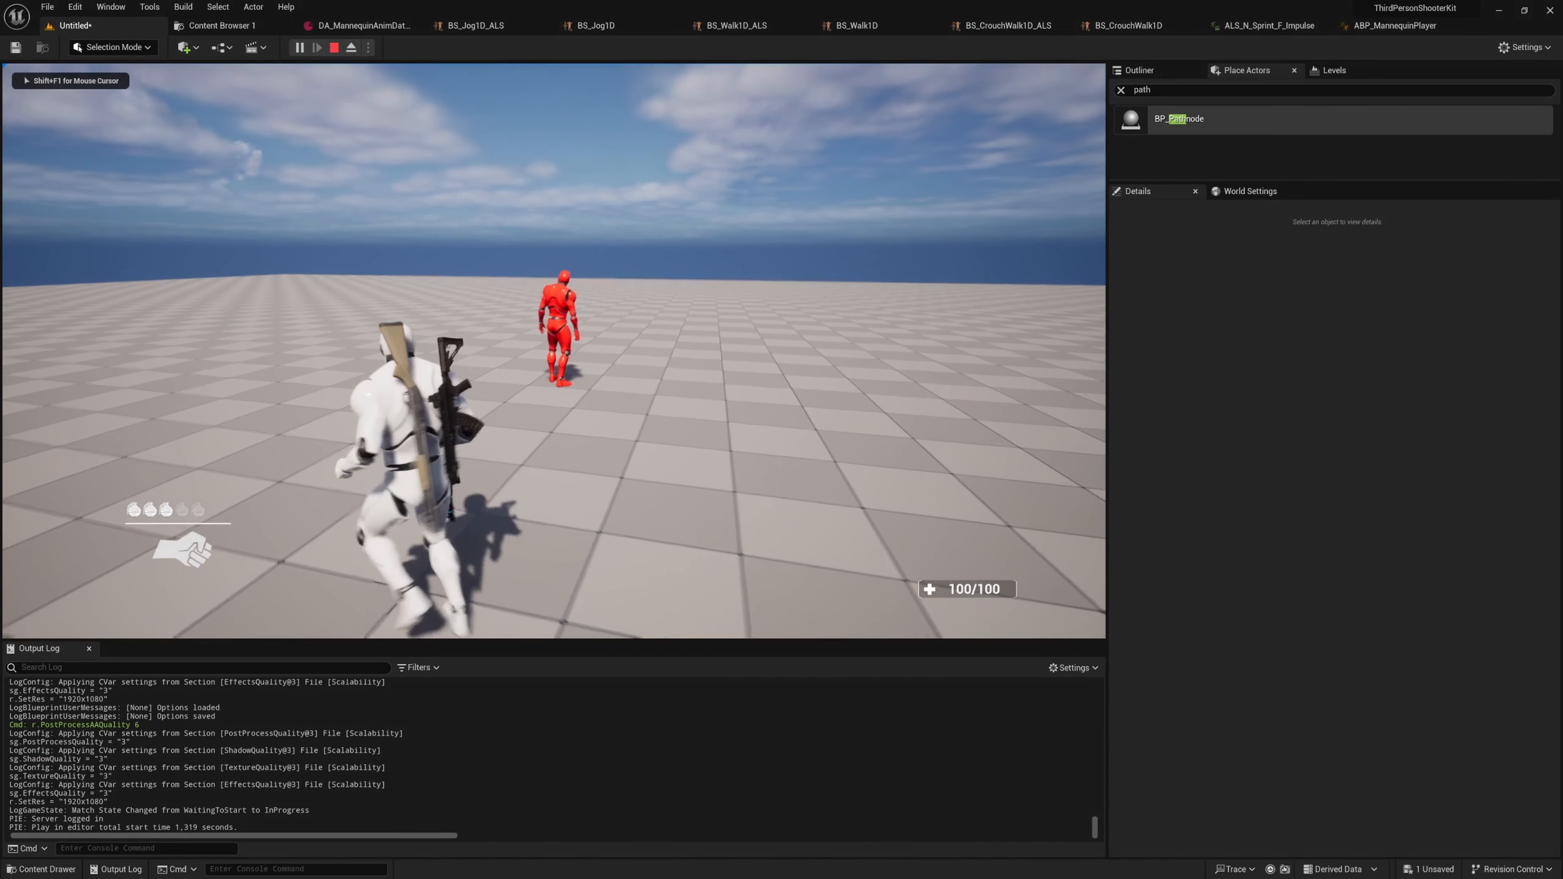
pyautogui.press('Escape')
# - Filter the AI mannequin's properties by "initi path" and pick BP_Pathnode in the scene as its Initial Patrol Pathnode
pyautogui.click(630, 334)
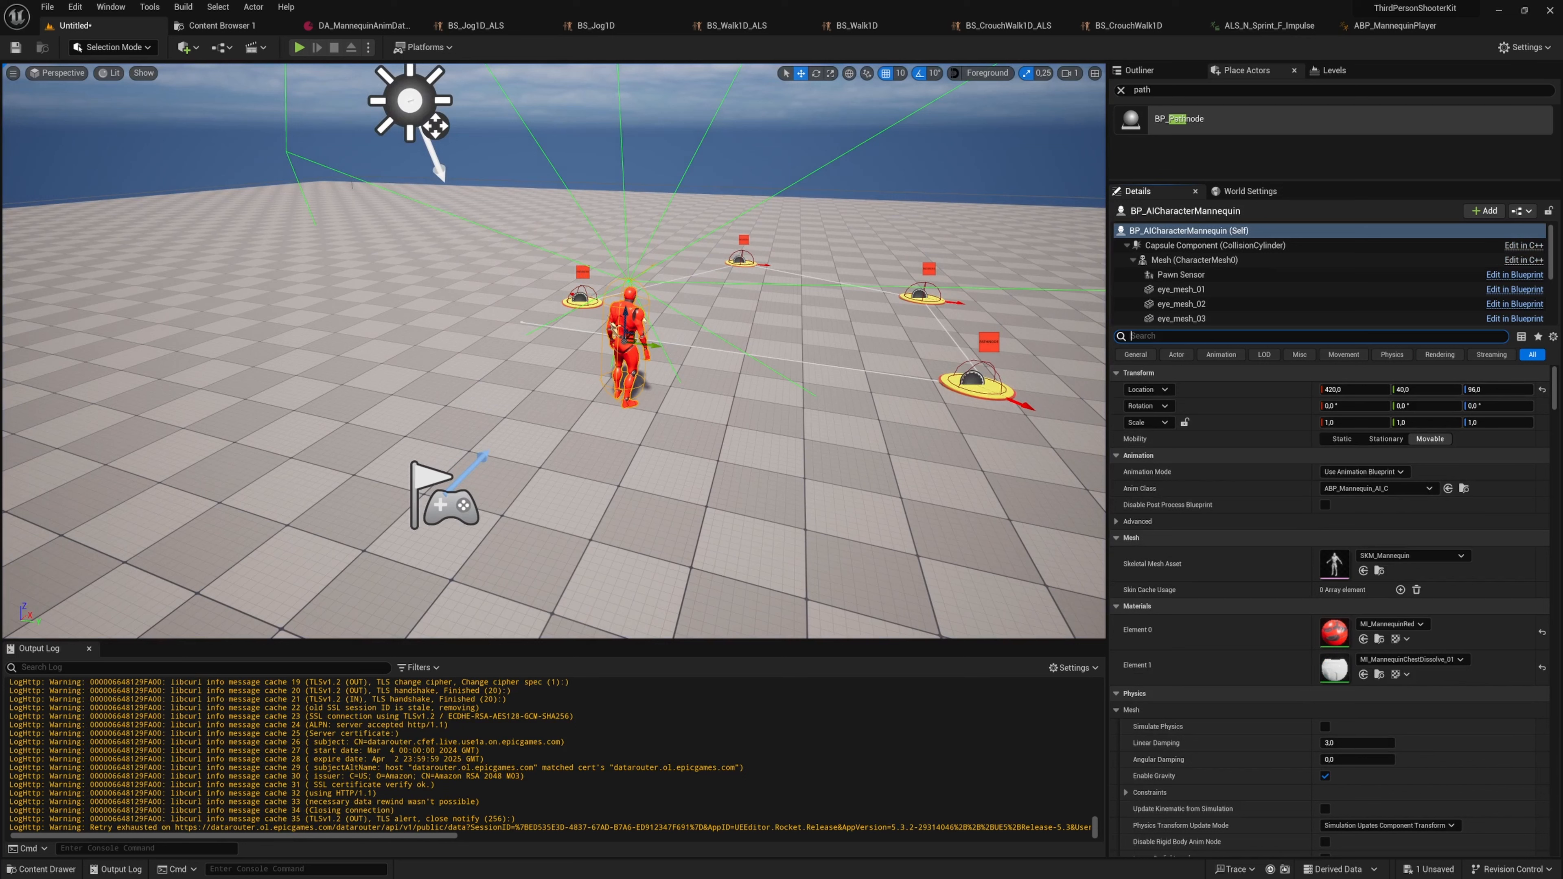
pyautogui.write('initi p')
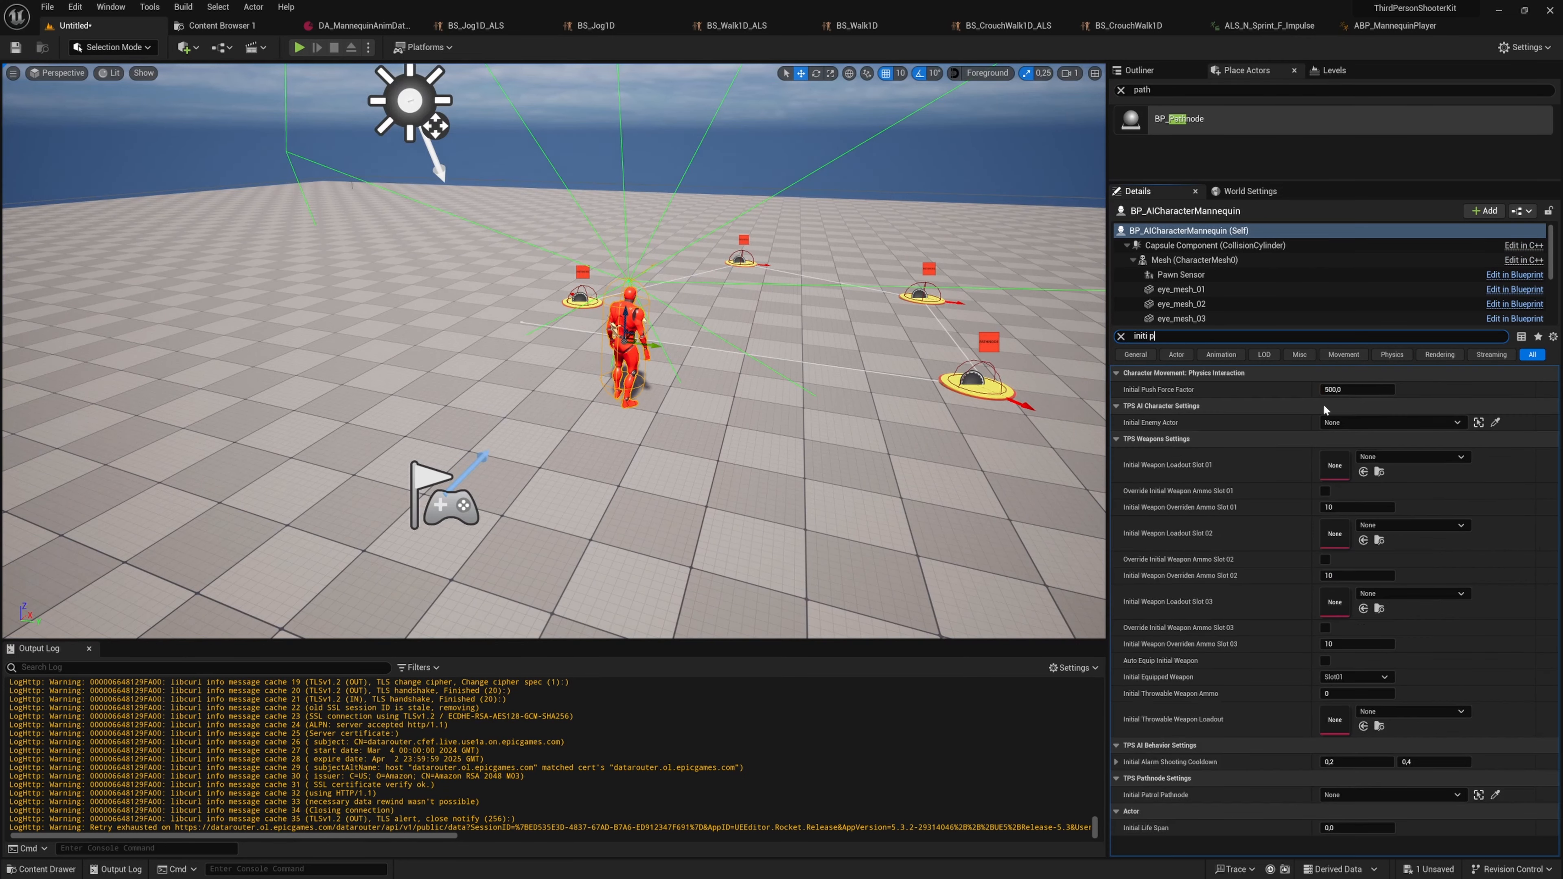
pyautogui.write('ath')
pyautogui.click(1495, 389)
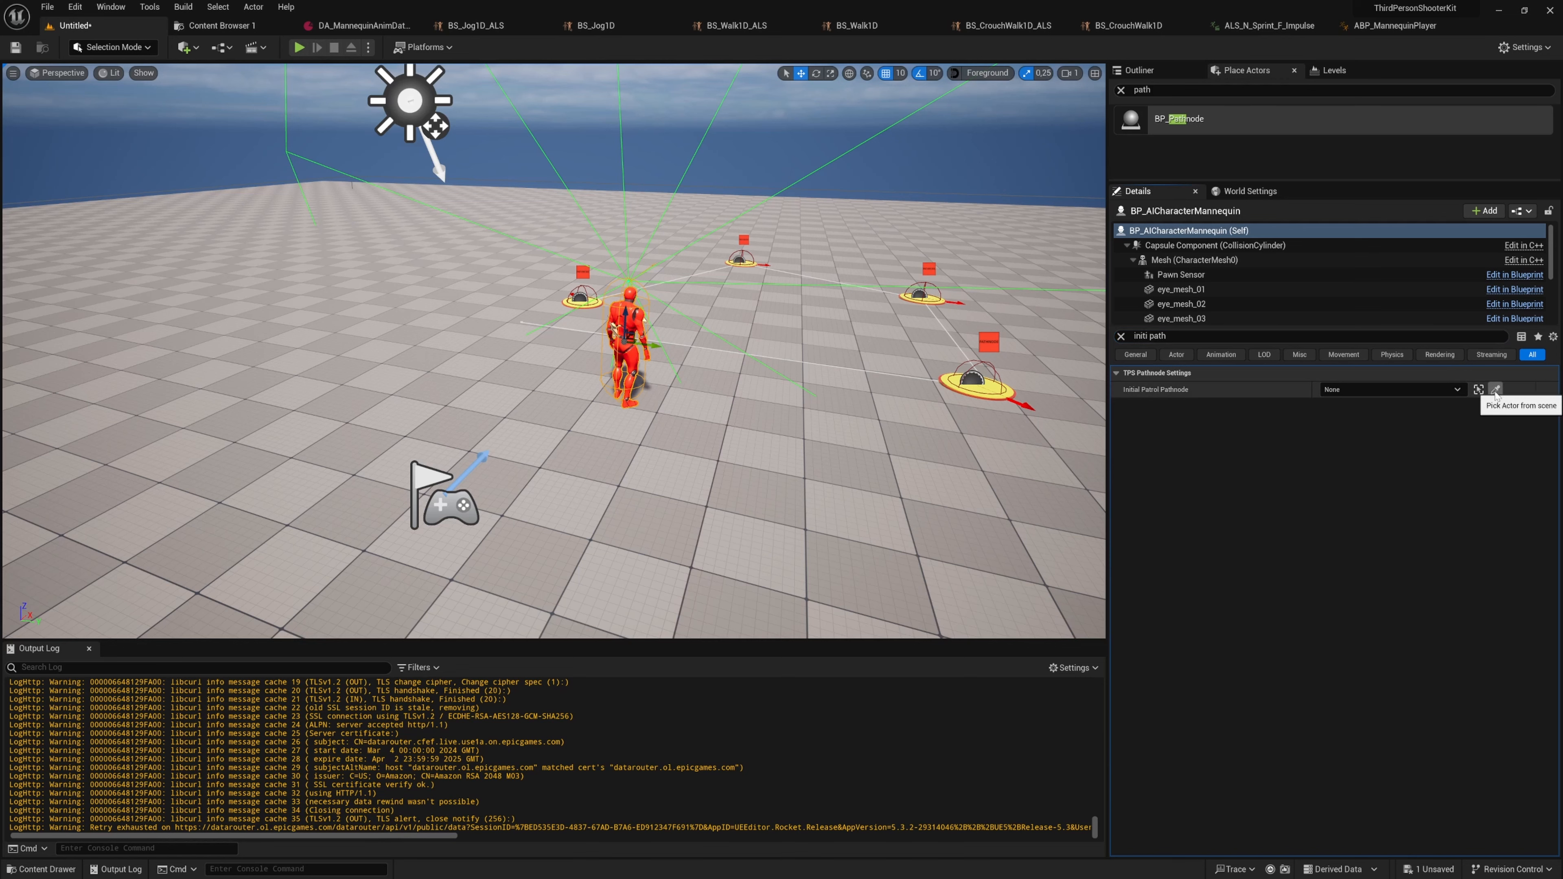
pyautogui.moveTo(603, 333); pyautogui.dragTo(604, 394, button='right')
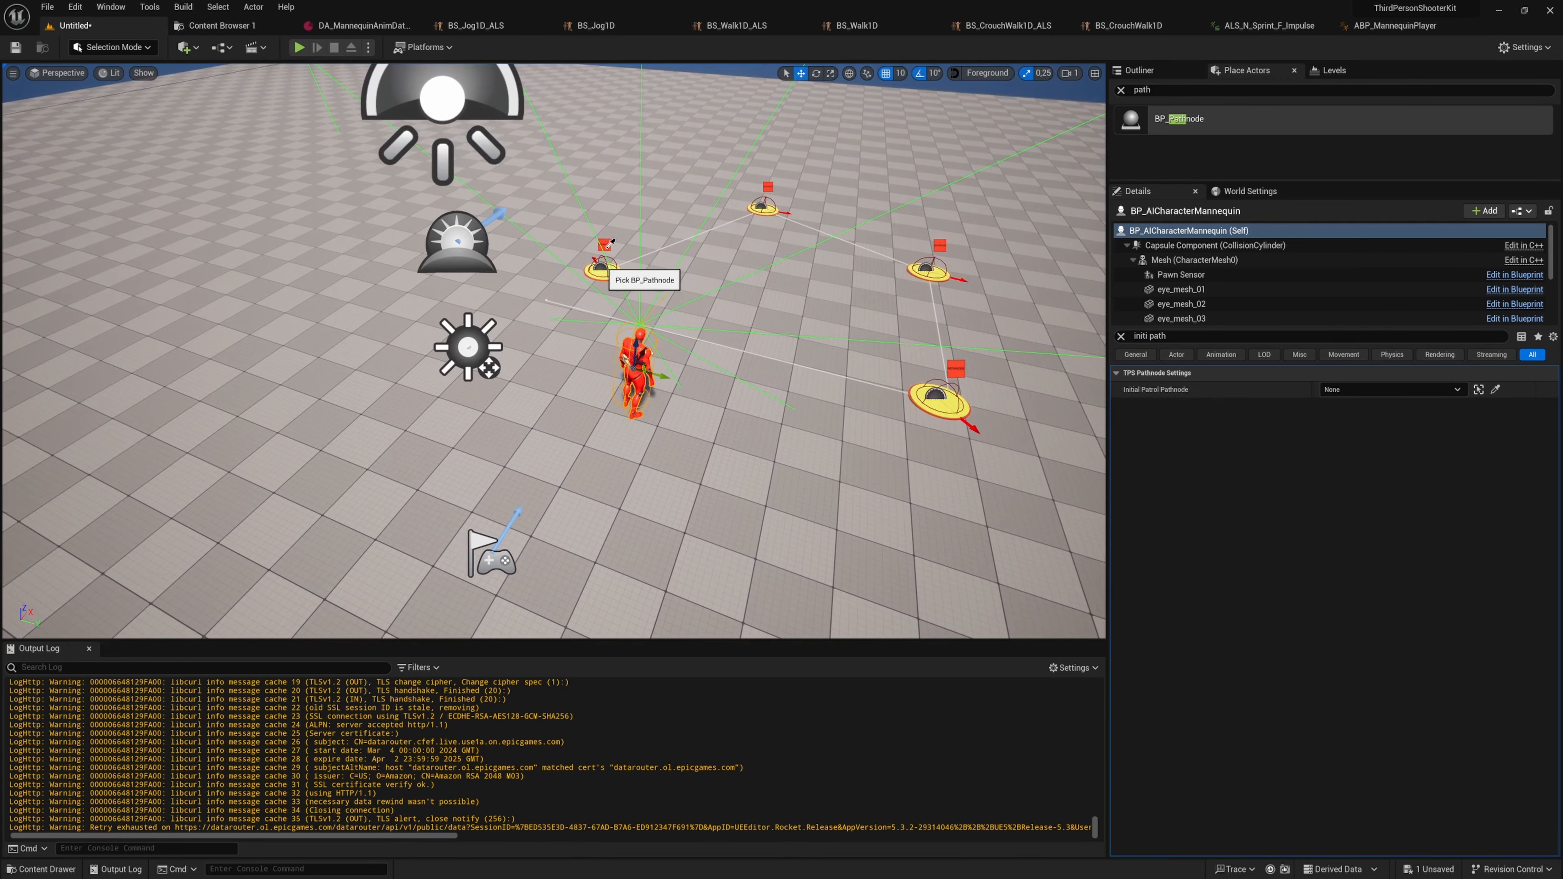
pyautogui.moveTo(730, 298); pyautogui.dragTo(806, 258, button='right')
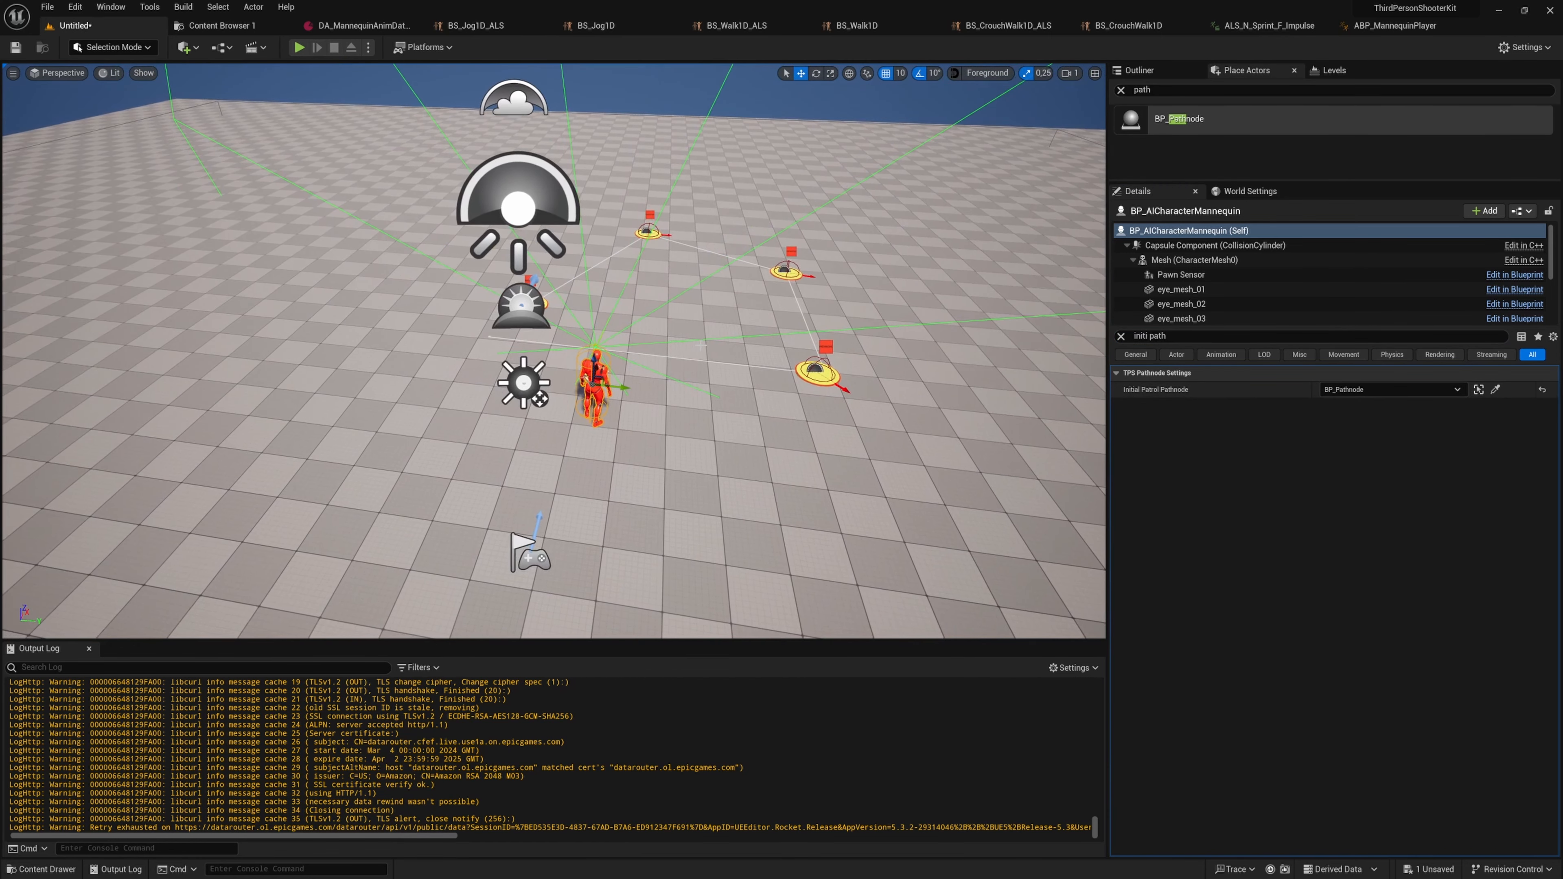
pyautogui.press('Escape')
# - Play the level and follow the red AI mannequin along its patrol to examine its run, walk, crouch walk and sprint animations
pyautogui.click(299, 47)
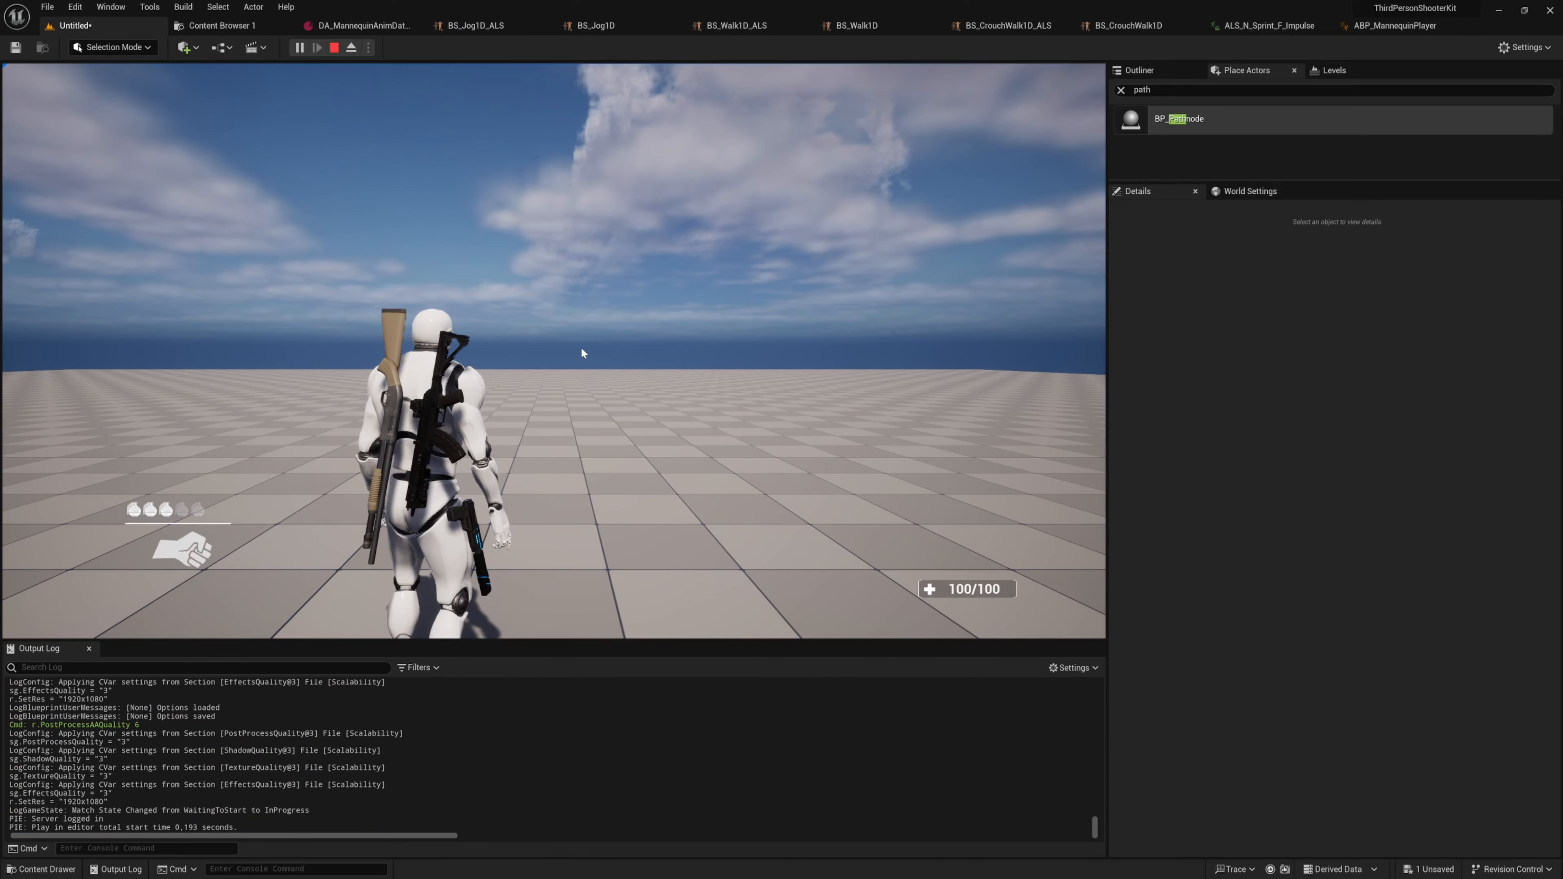
pyautogui.press('w')
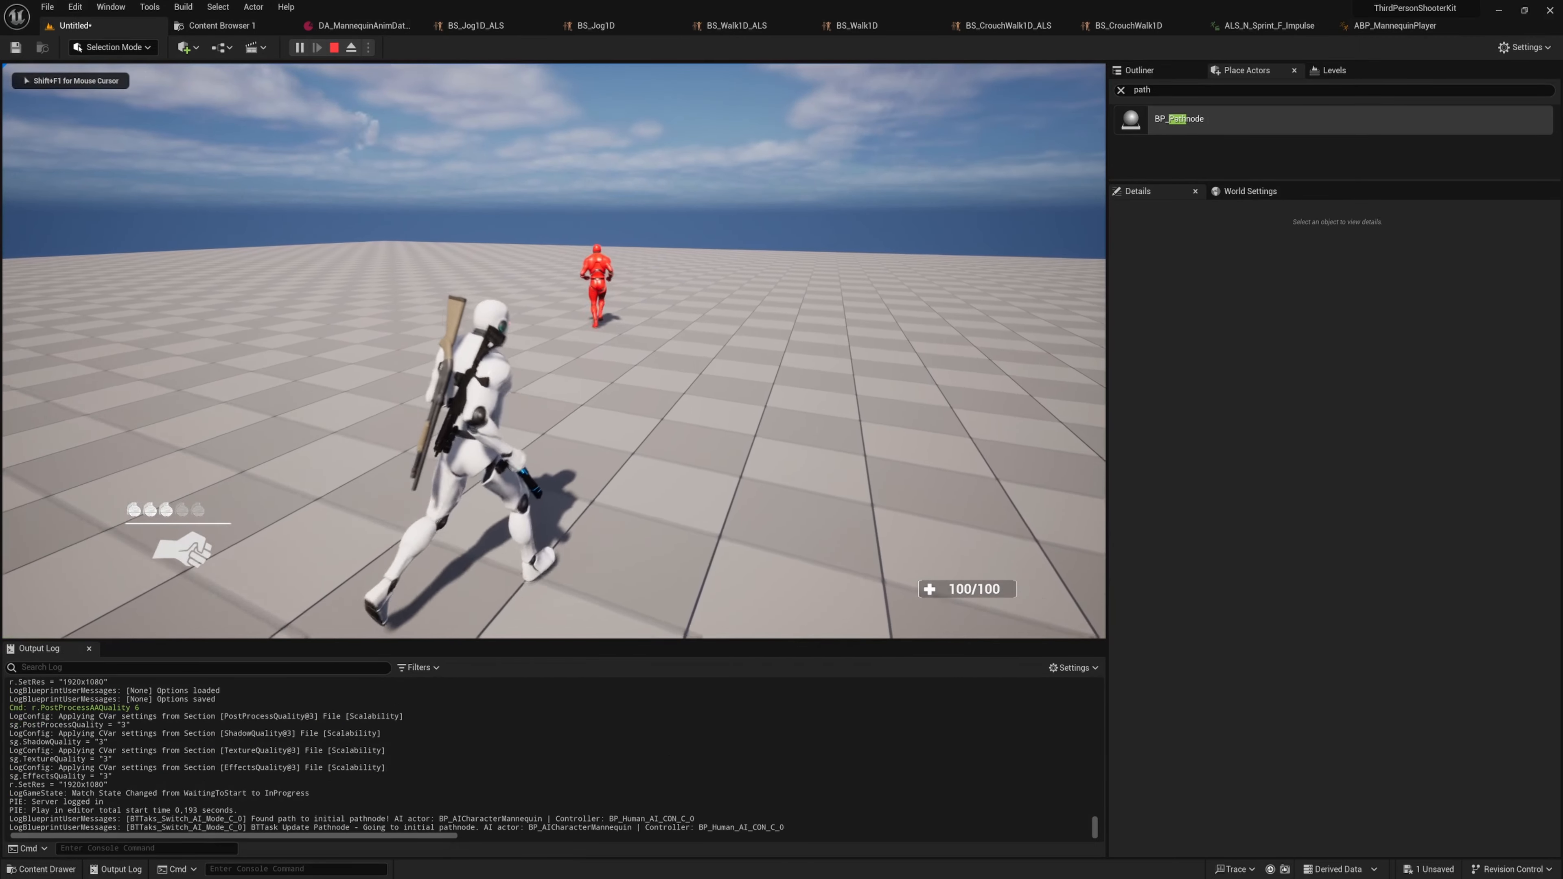
pyautogui.press('w')
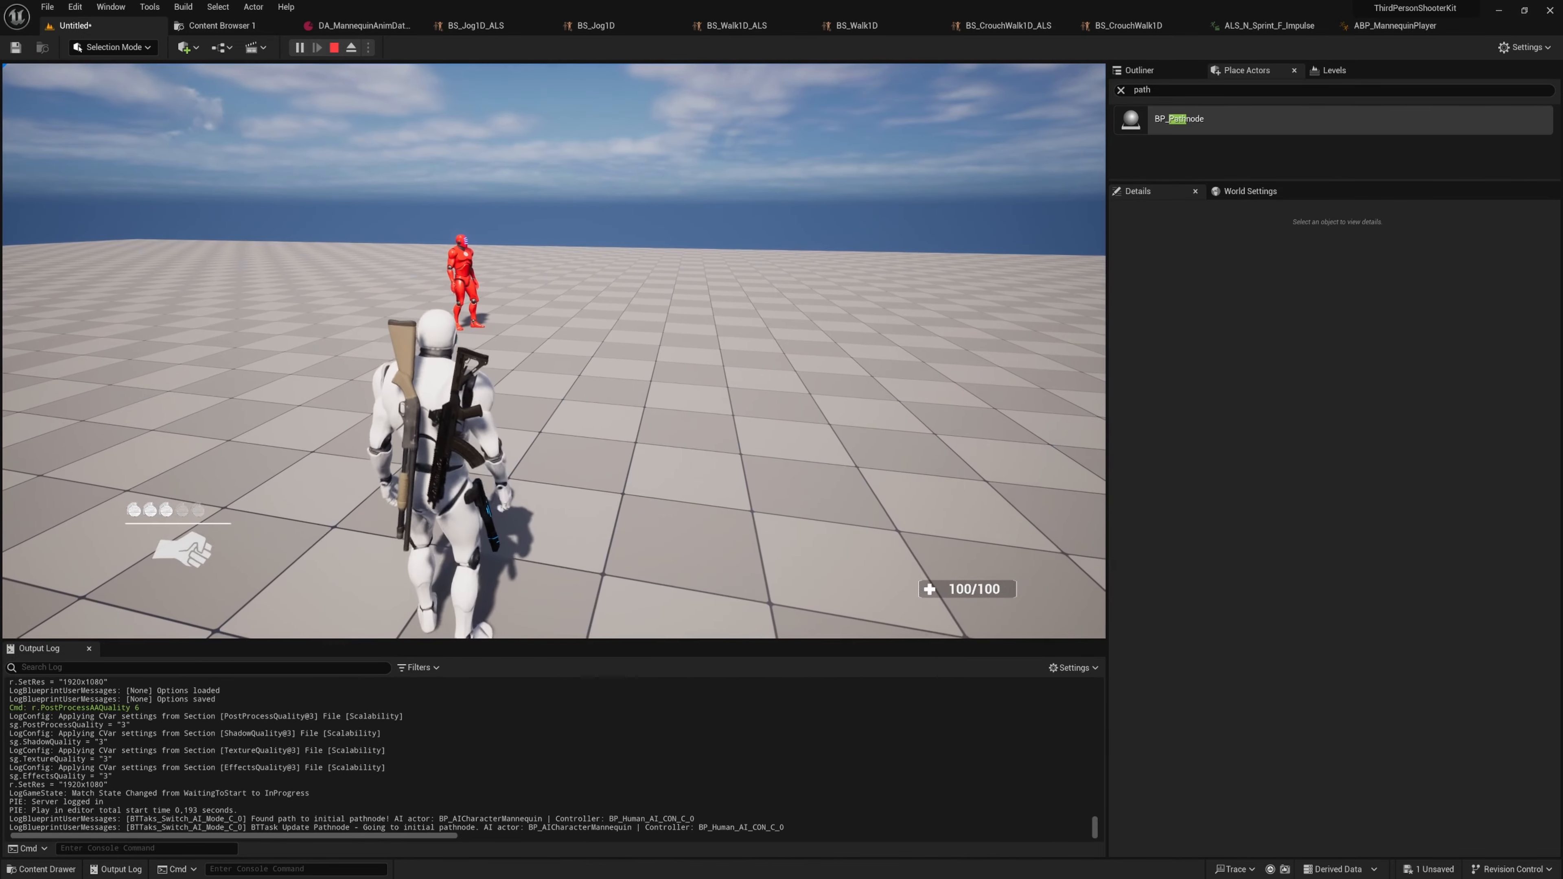
pyautogui.press('a')
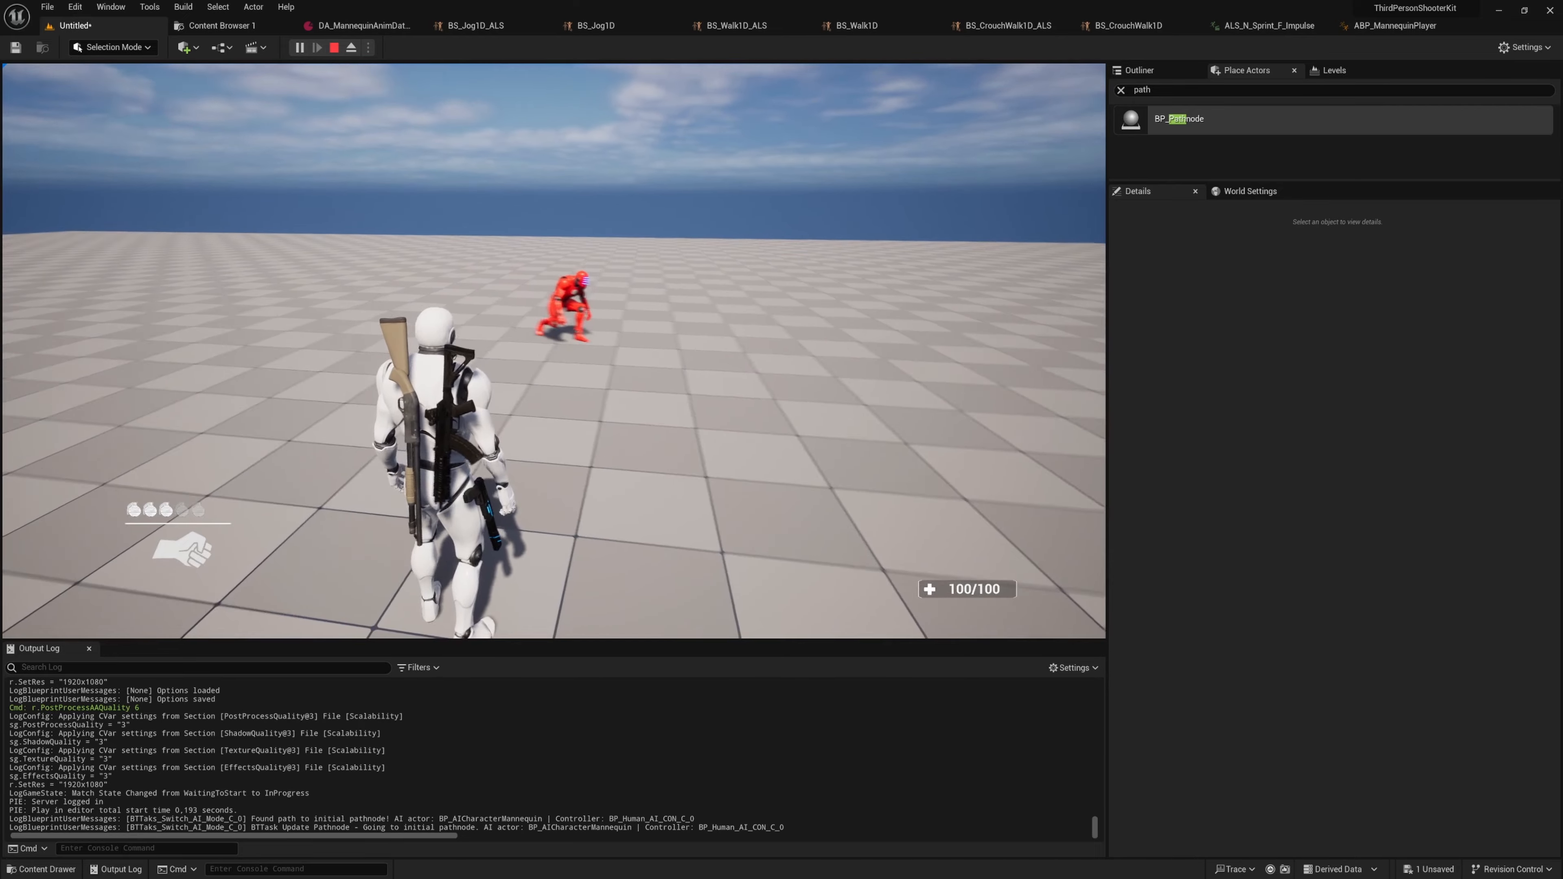
pyautogui.press('w')
pyautogui.press('w')
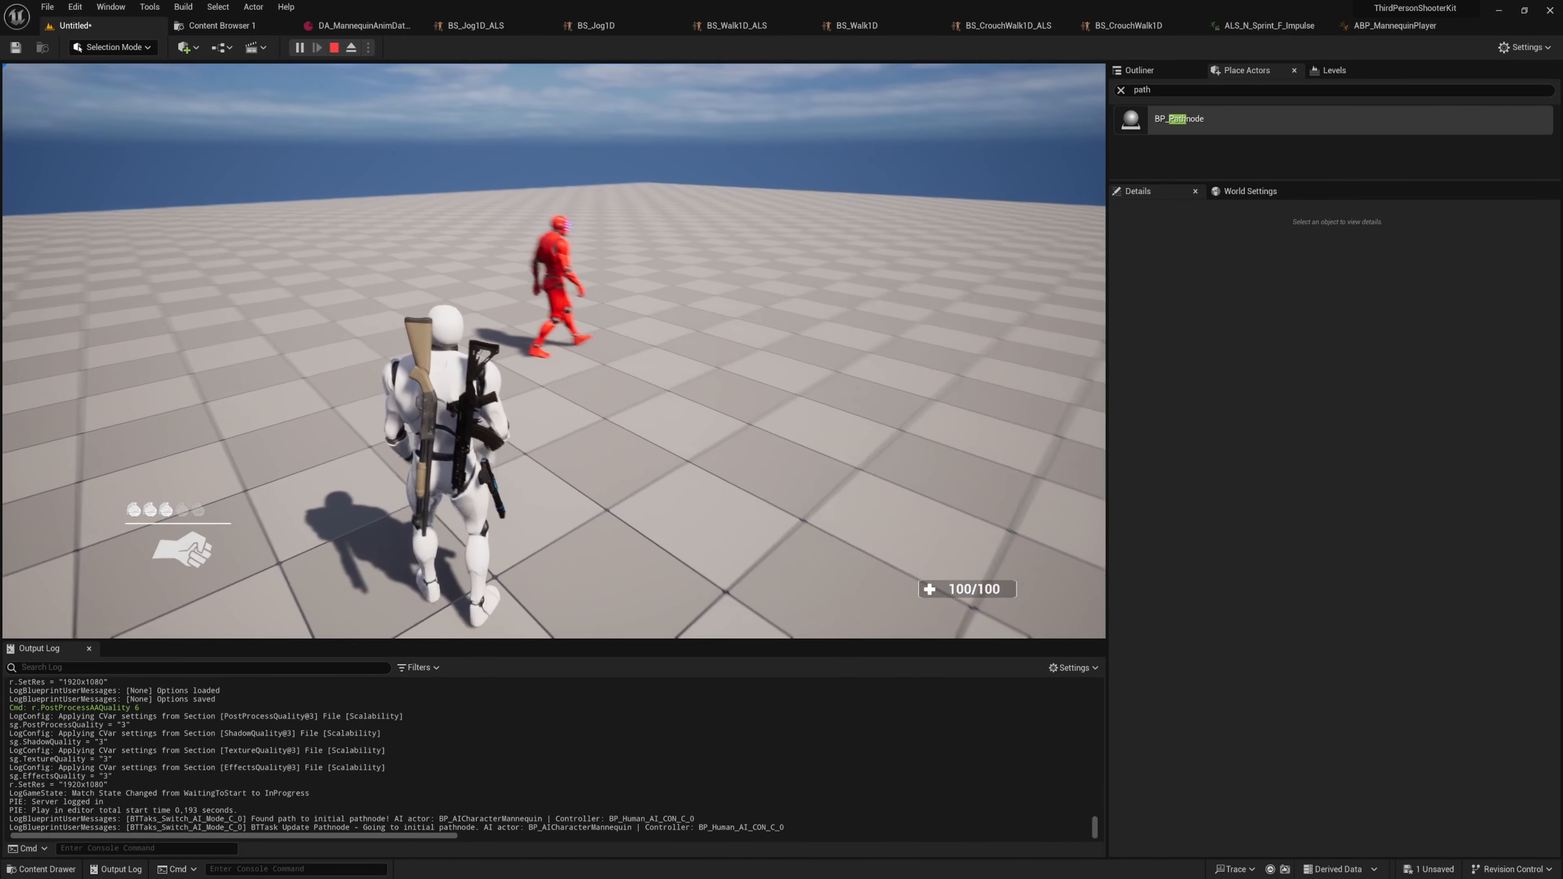
pyautogui.press('w')
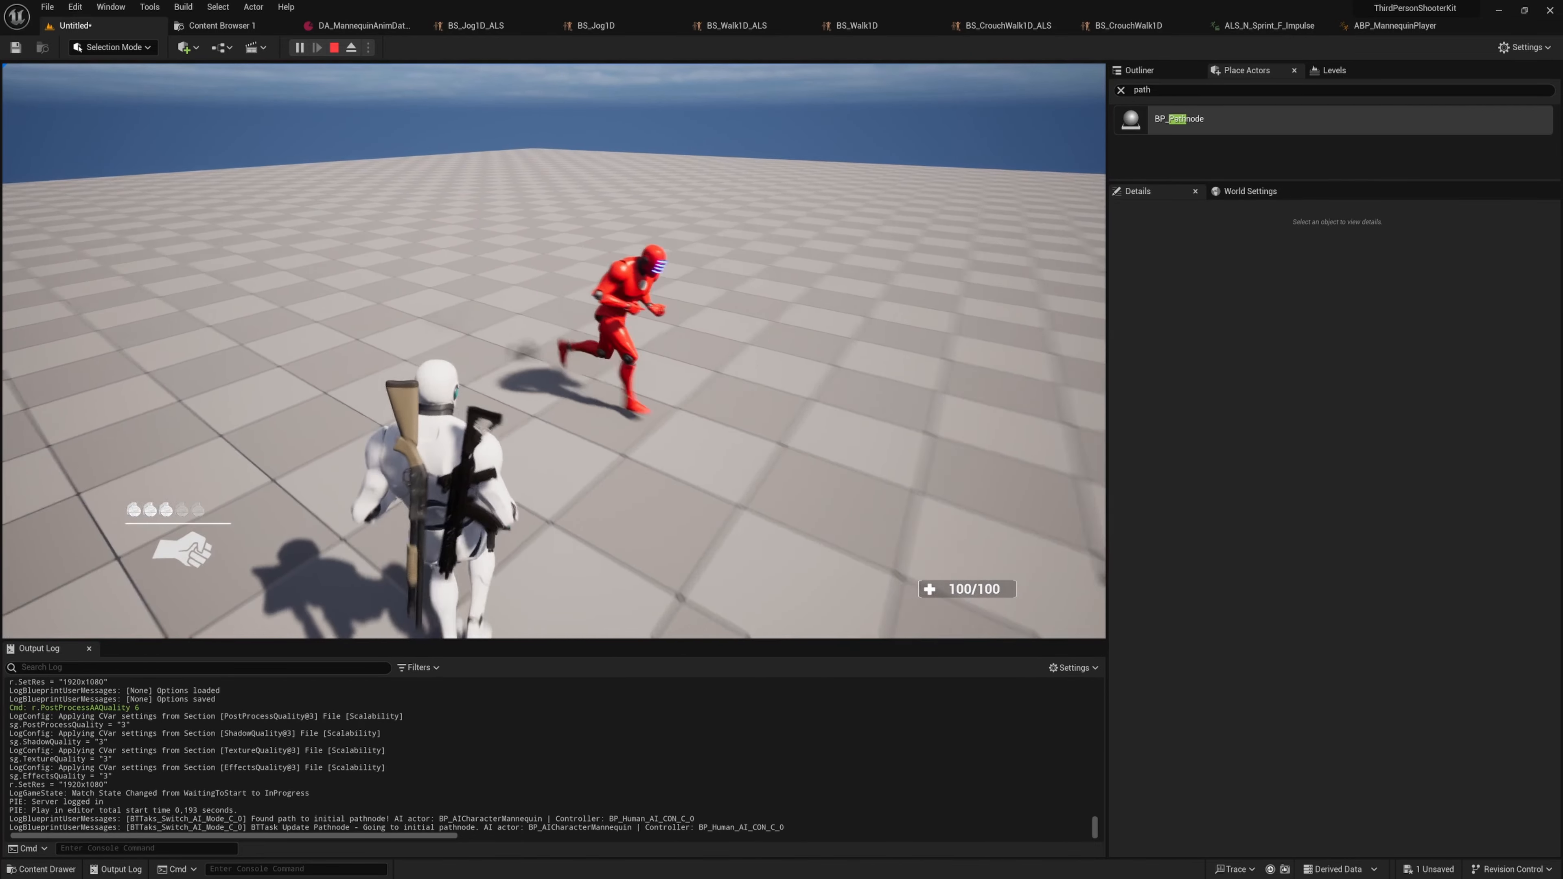
pyautogui.press('w')
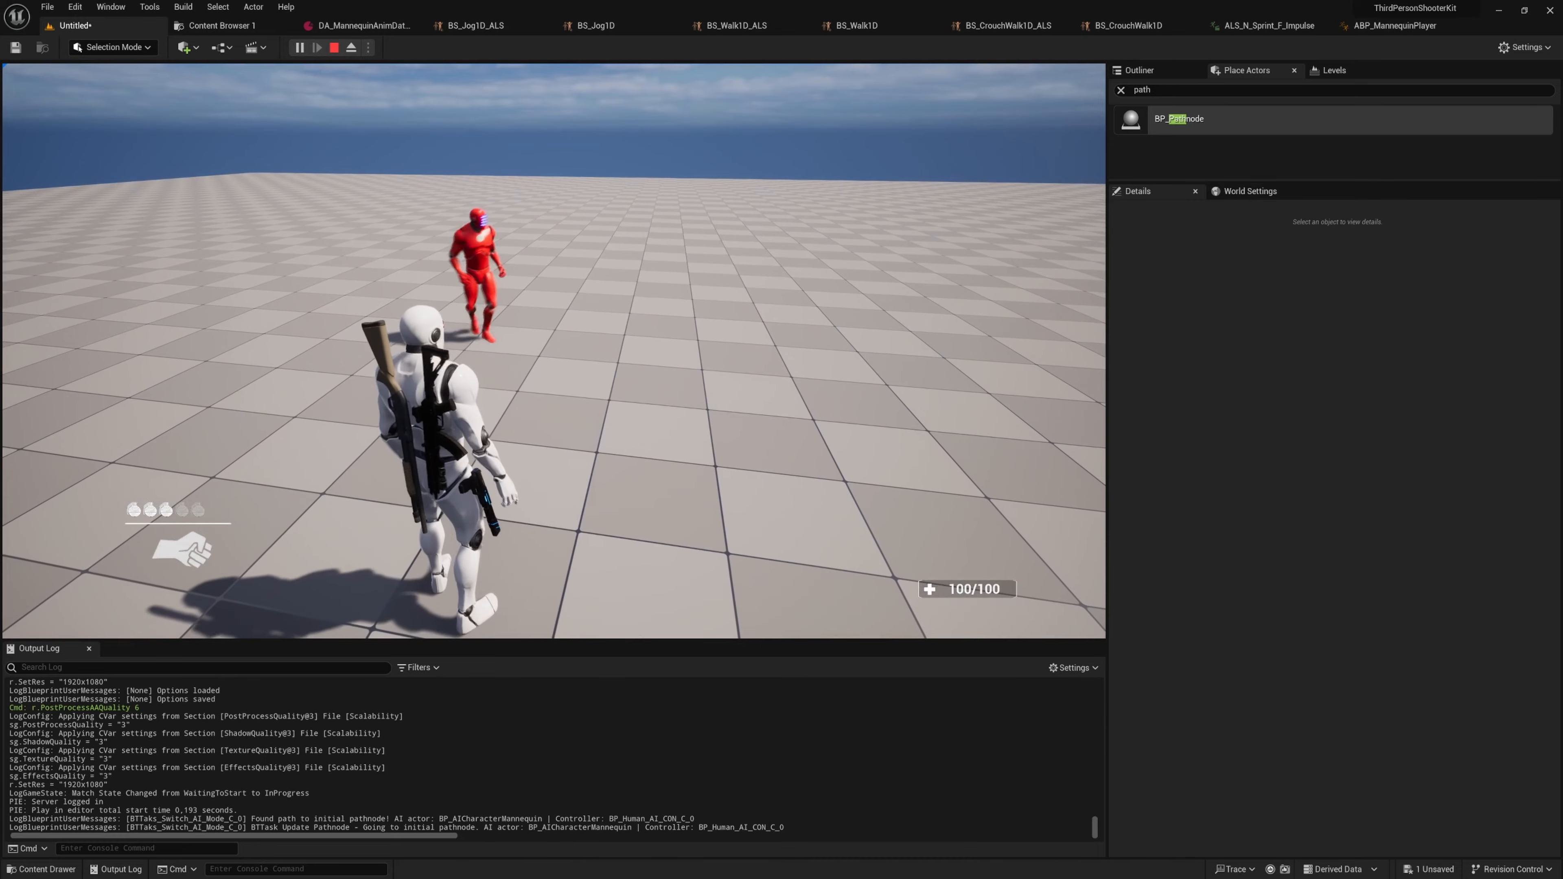
pyautogui.press('w')
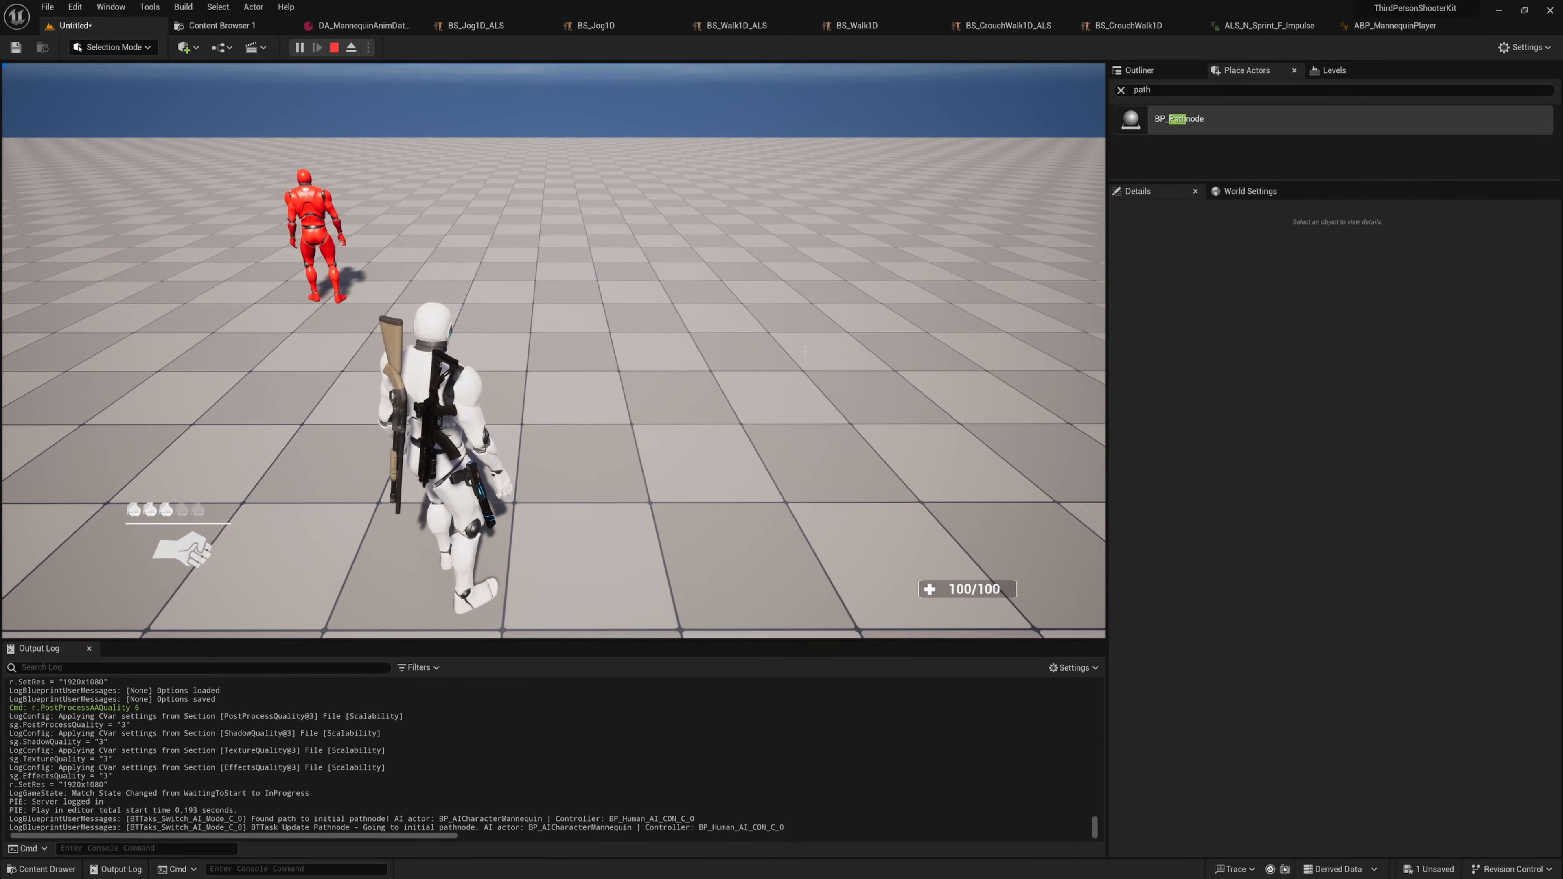
# - Stop the play session and open the ABP_Mannequin_AI animation blueprint by searching the assets for "abp ai"
pyautogui.press('Escape')
pyautogui.click(1382, 26)
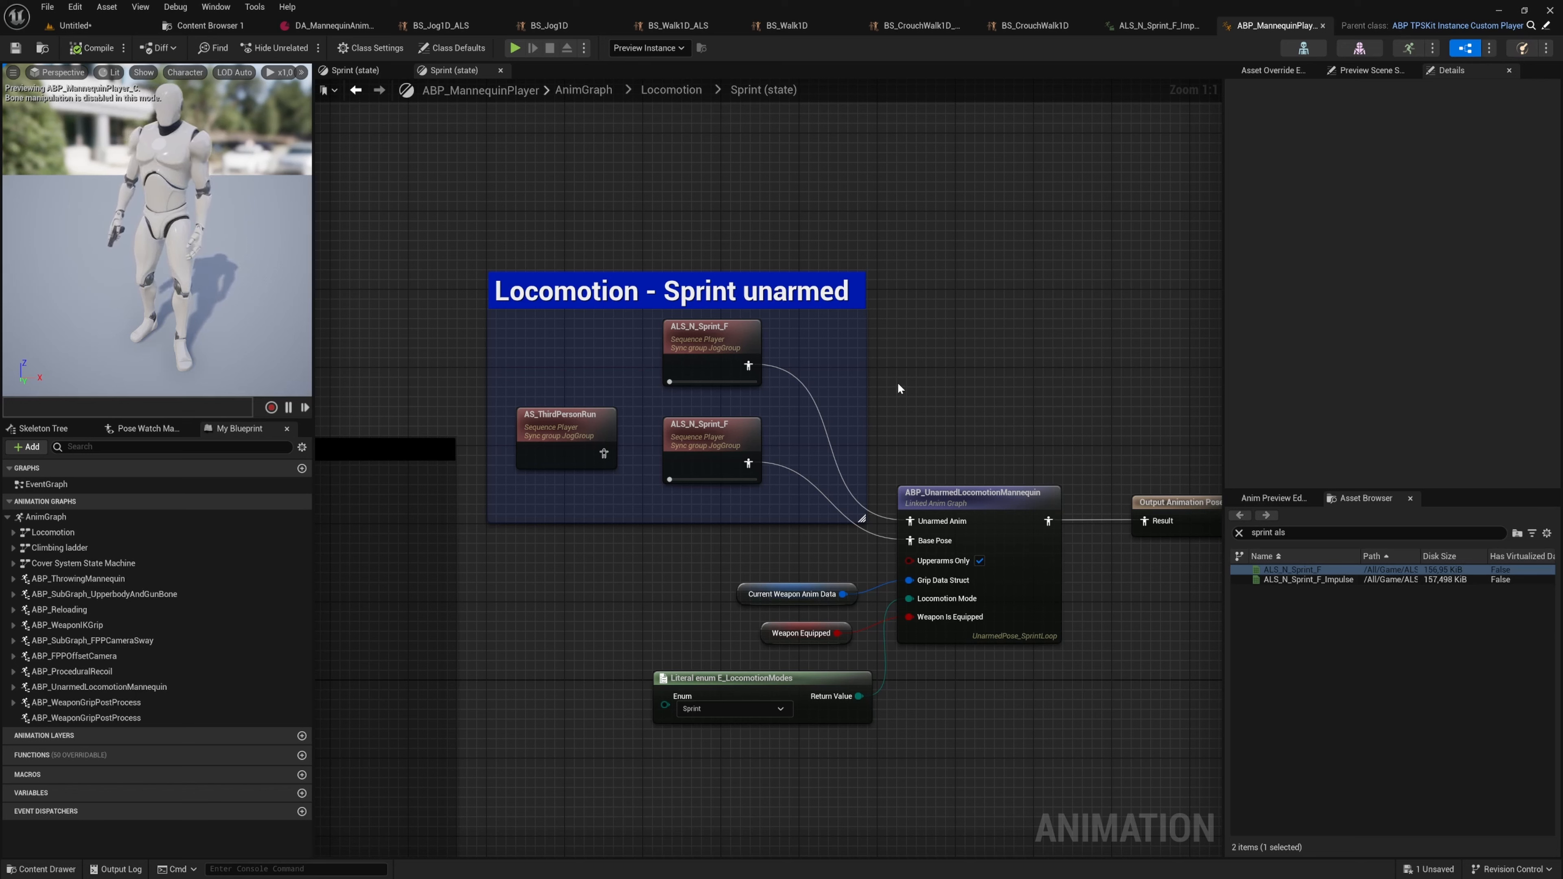
pyautogui.hotkey('ctrl', 'p')
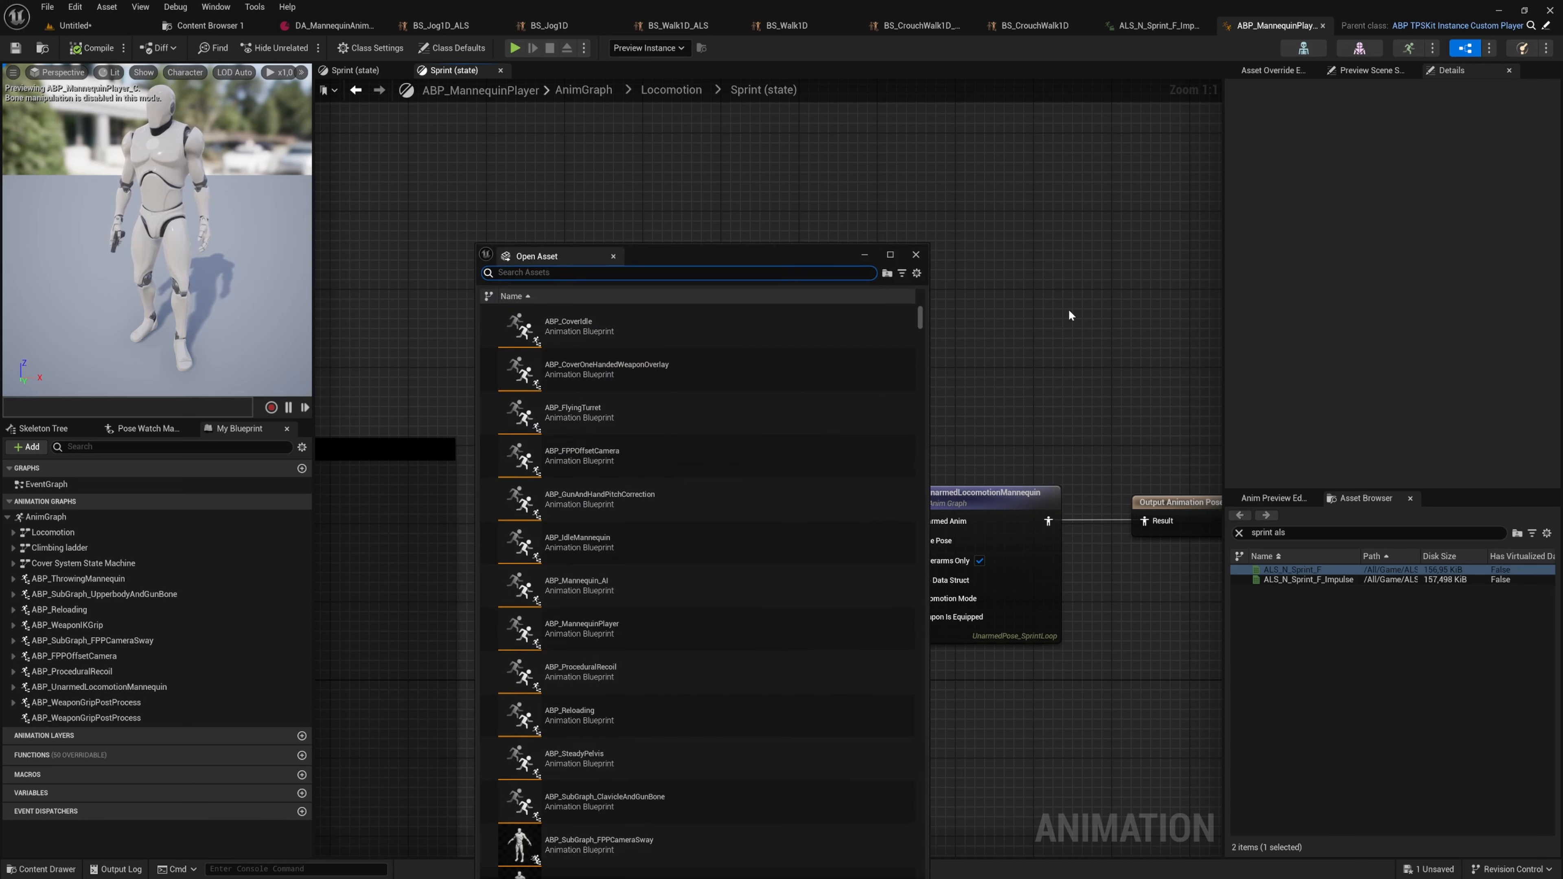
pyautogui.write('abpo')
pyautogui.press('BackSpace')
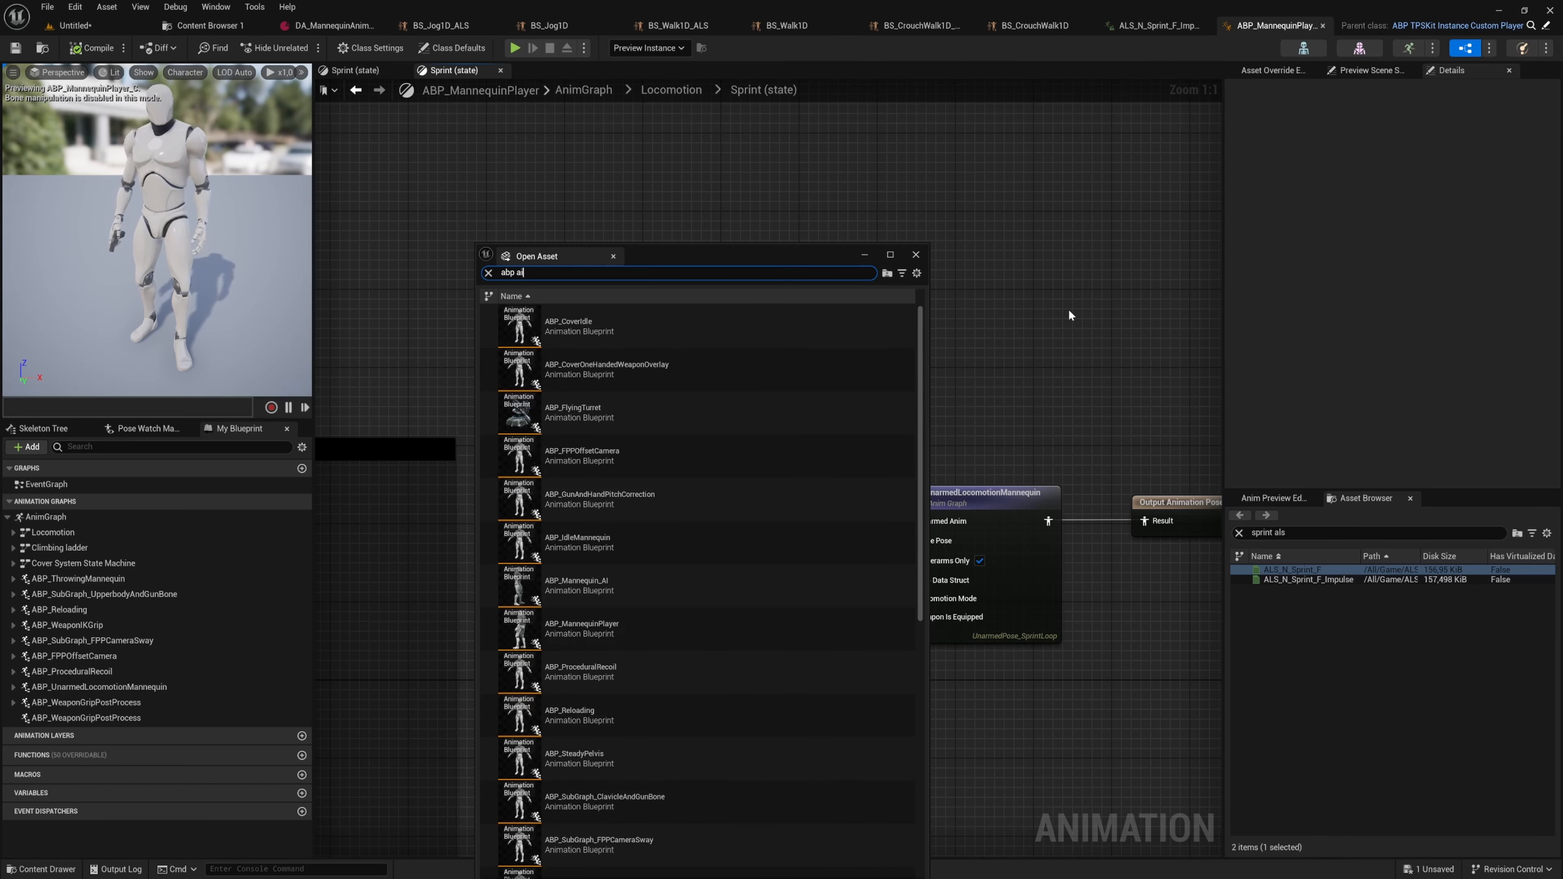
pyautogui.write('ai')
pyautogui.press('Down')
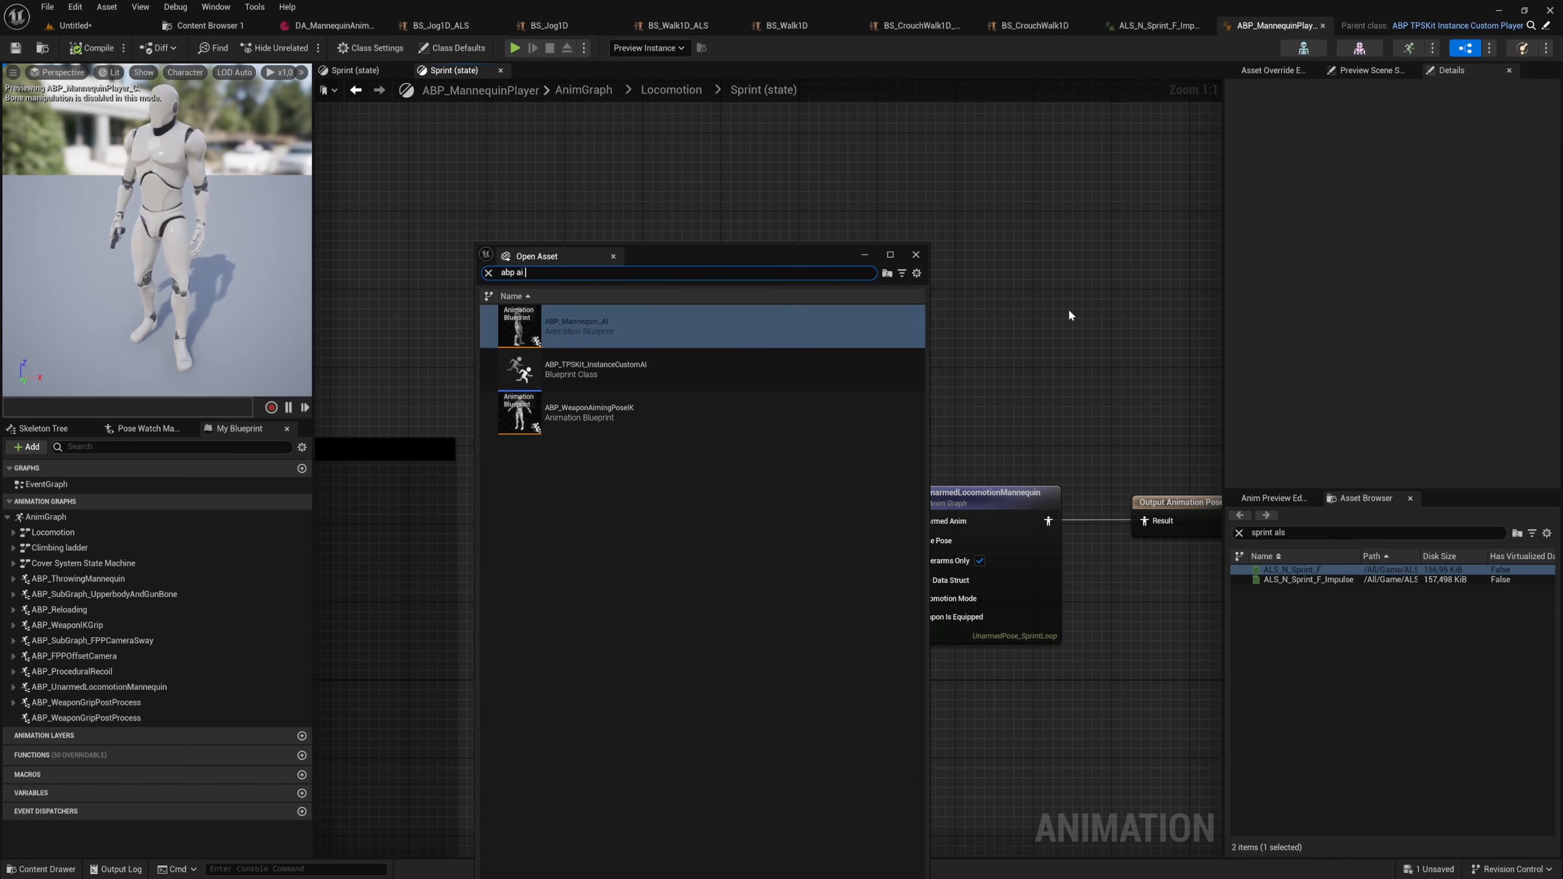
pyautogui.press('Return')
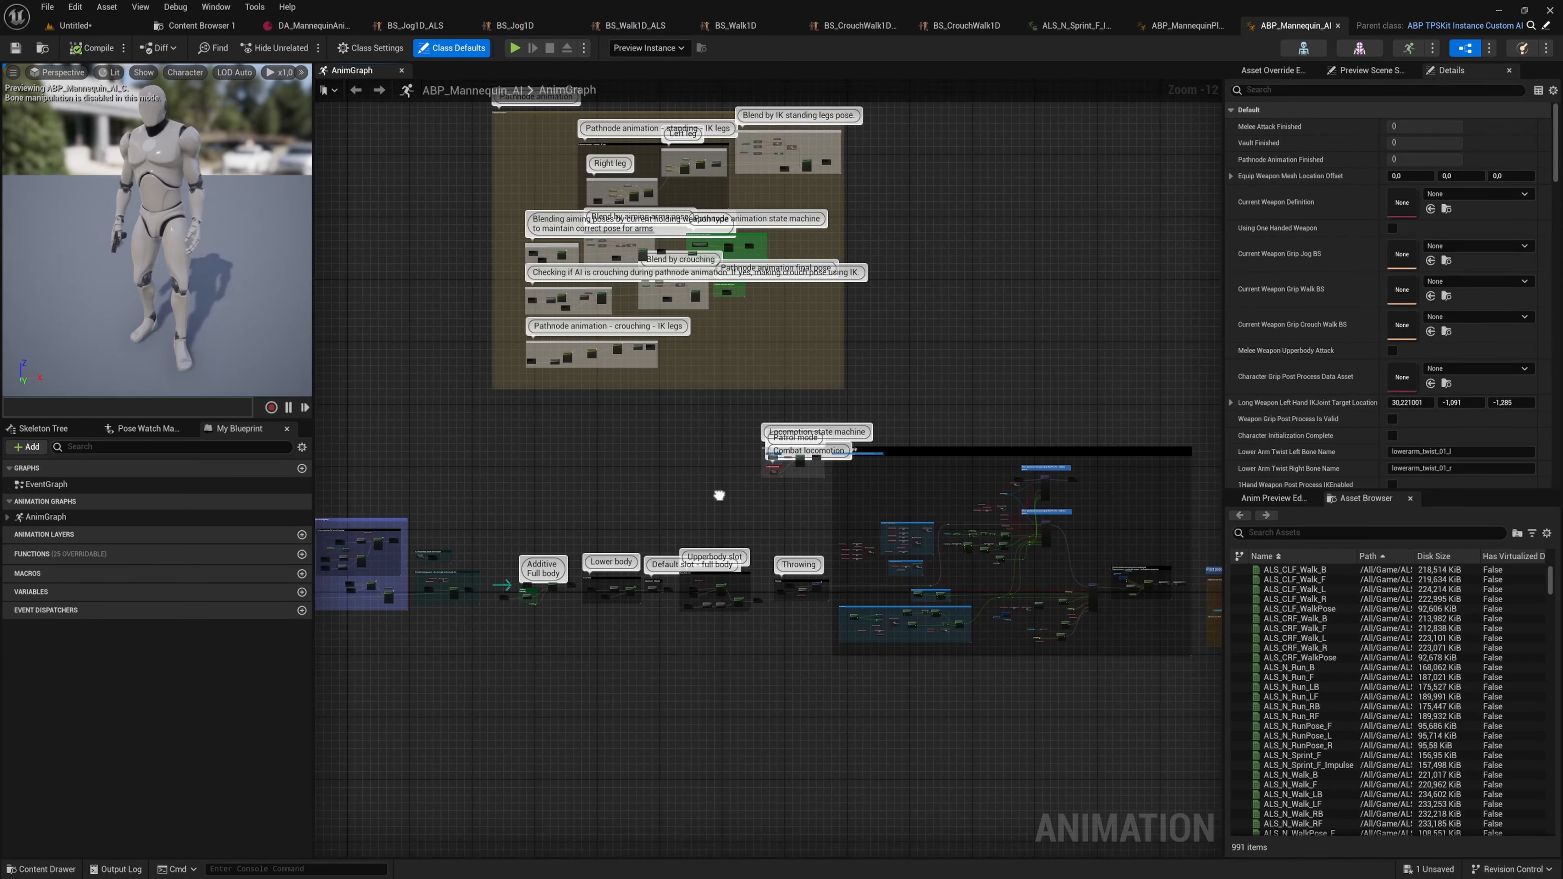
# - Open the Sprint state inside ABP_Mannequin_AI's Patrol Locomotion state machine
pyautogui.click(9, 517)
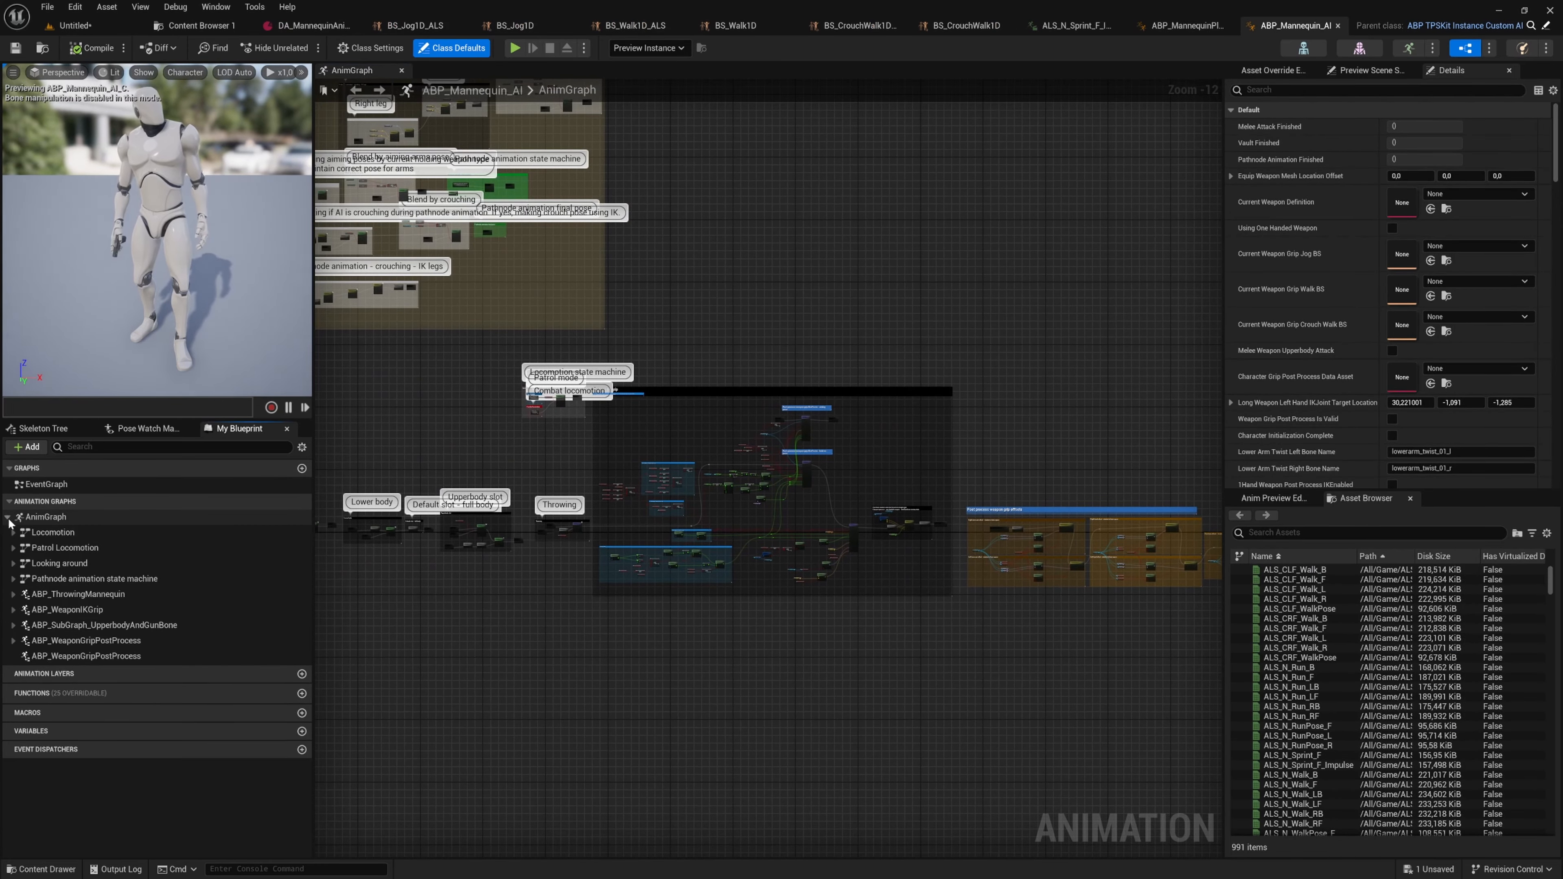
pyautogui.doubleClick(56, 548)
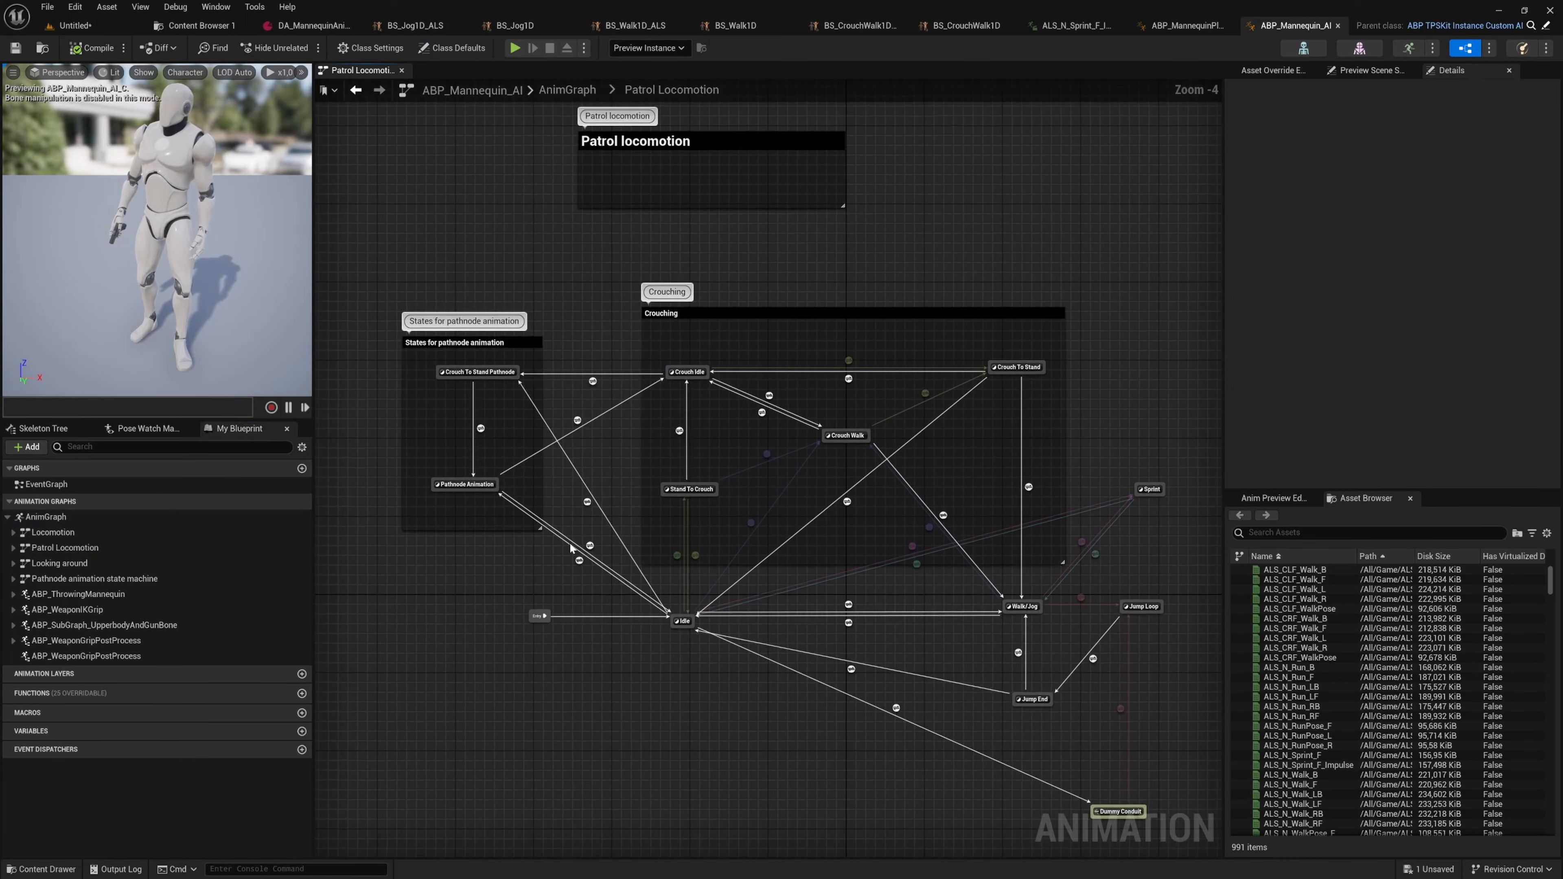
pyautogui.scroll(2, 1135, 530)
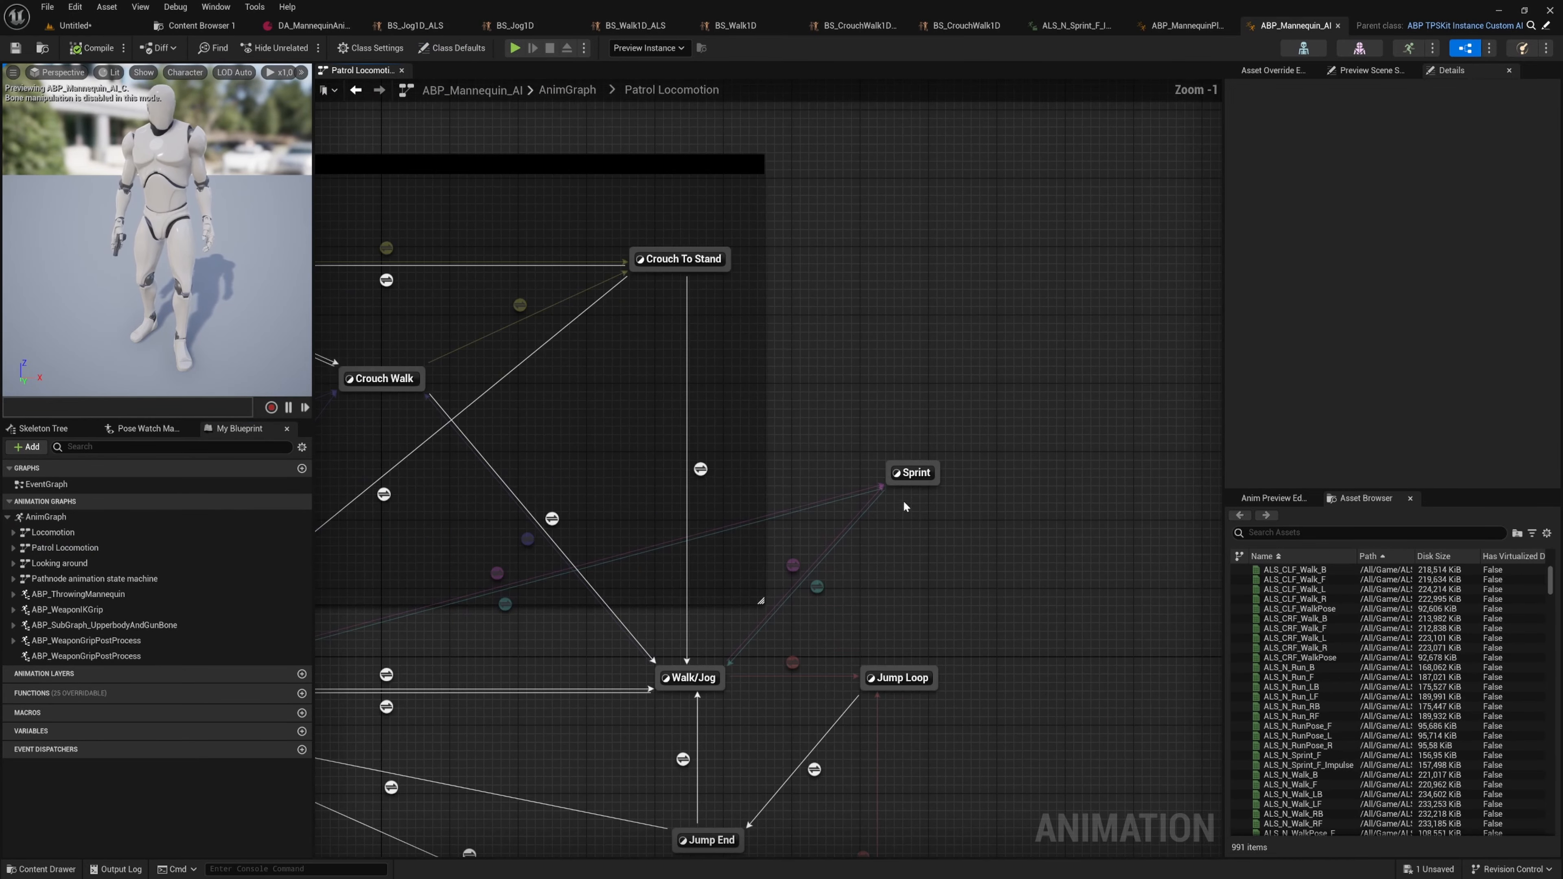
pyautogui.doubleClick(914, 471)
pyautogui.scroll(-3, 949, 628)
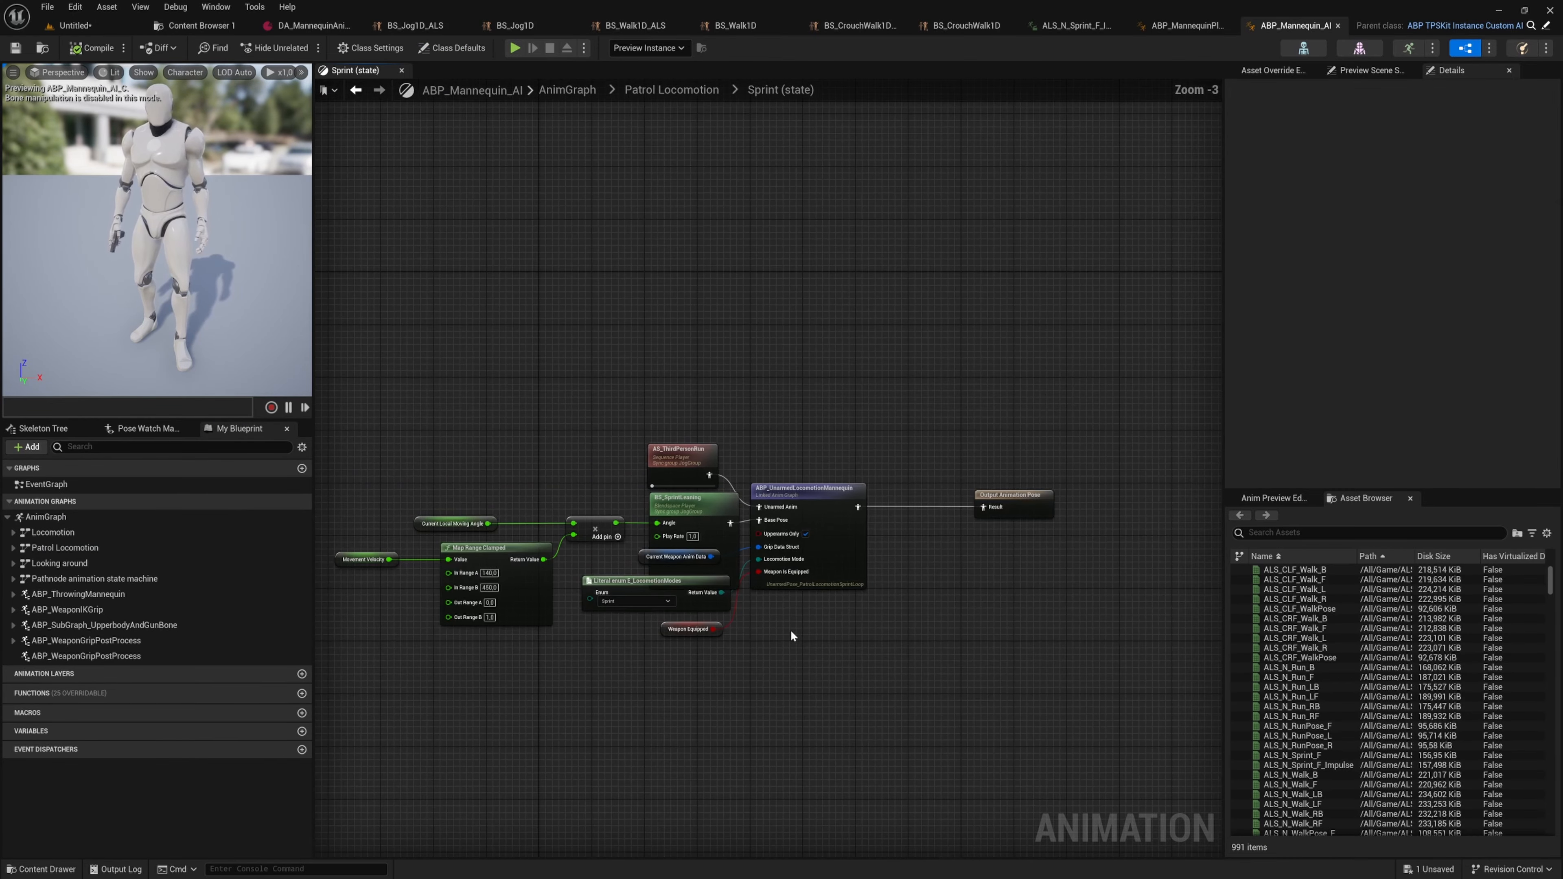
# - Copy both ALS_N_Sprint_F sequence players from ABP_MannequinPlayer's Sprint state into the AI's patrol Sprint state
pyautogui.click(1171, 26)
pyautogui.moveTo(927, 332); pyautogui.dragTo(715, 457)
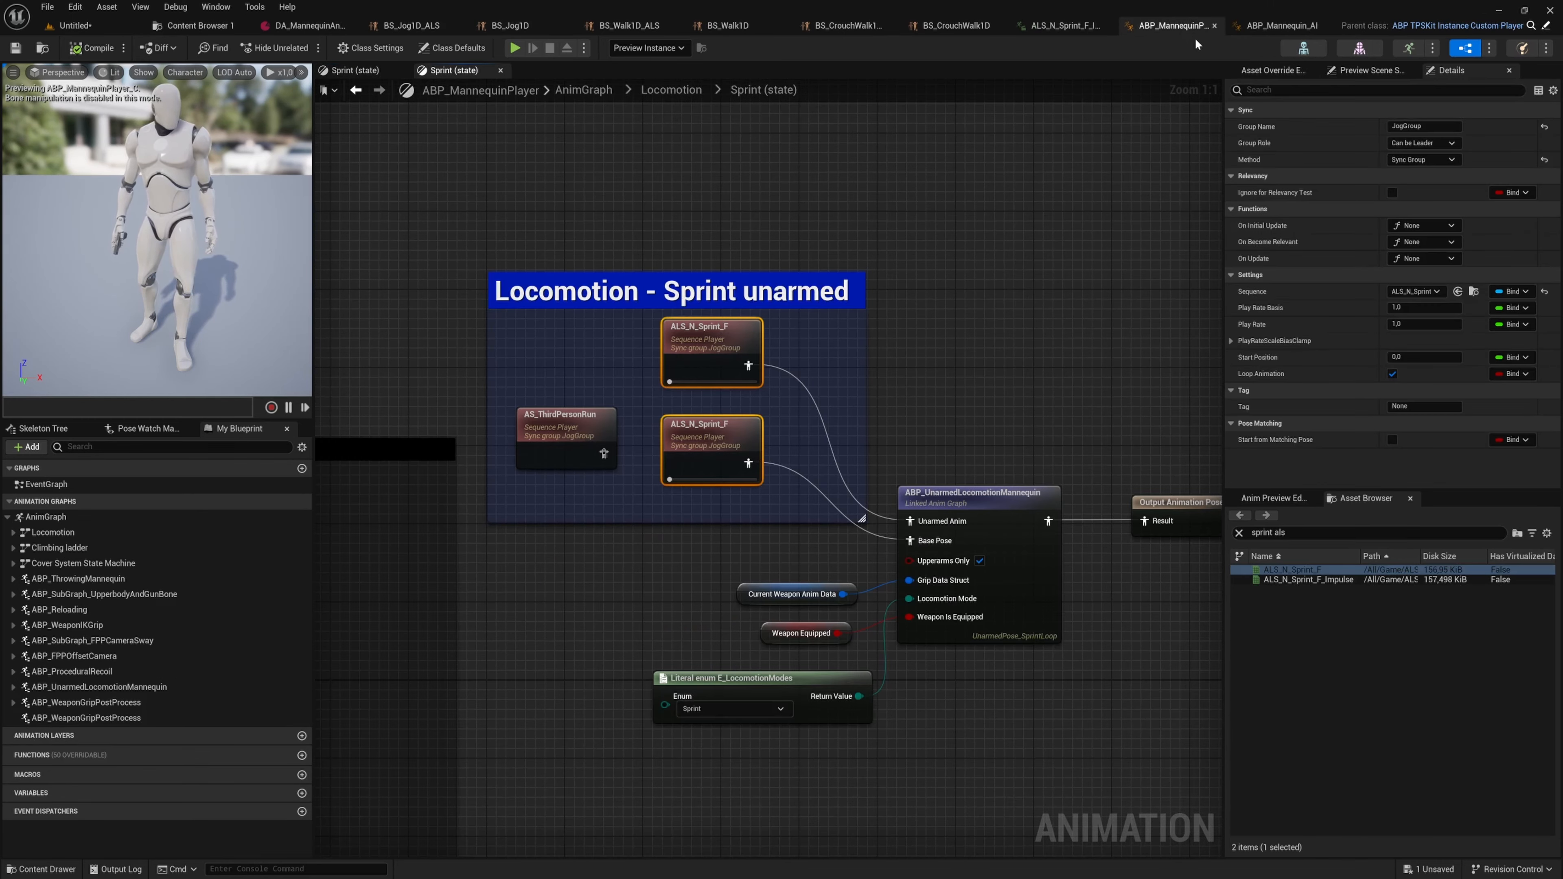
pyautogui.click(1294, 28)
pyautogui.hotkey('ctrl', 'v')
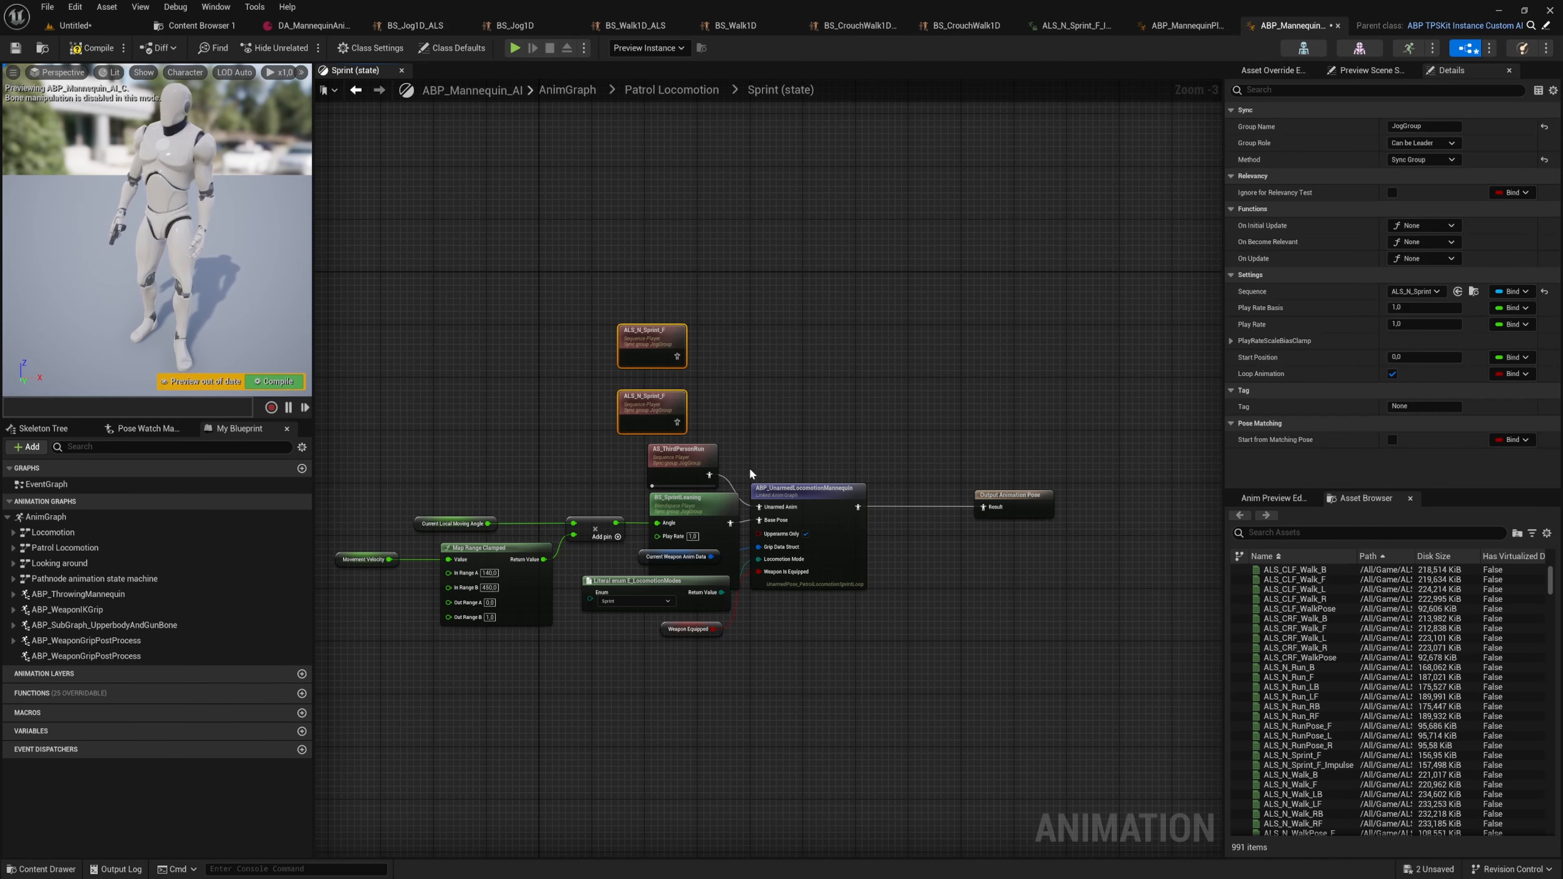
# - Move the BS_SprintLeaning node group and the AS_ThirdPersonRun player away from the ABP_UnarmedLocomotionMannequin node to make room
pyautogui.moveTo(748, 468); pyautogui.dragTo(933, 354, button='right')
pyautogui.moveTo(515, 546); pyautogui.dragTo(890, 407)
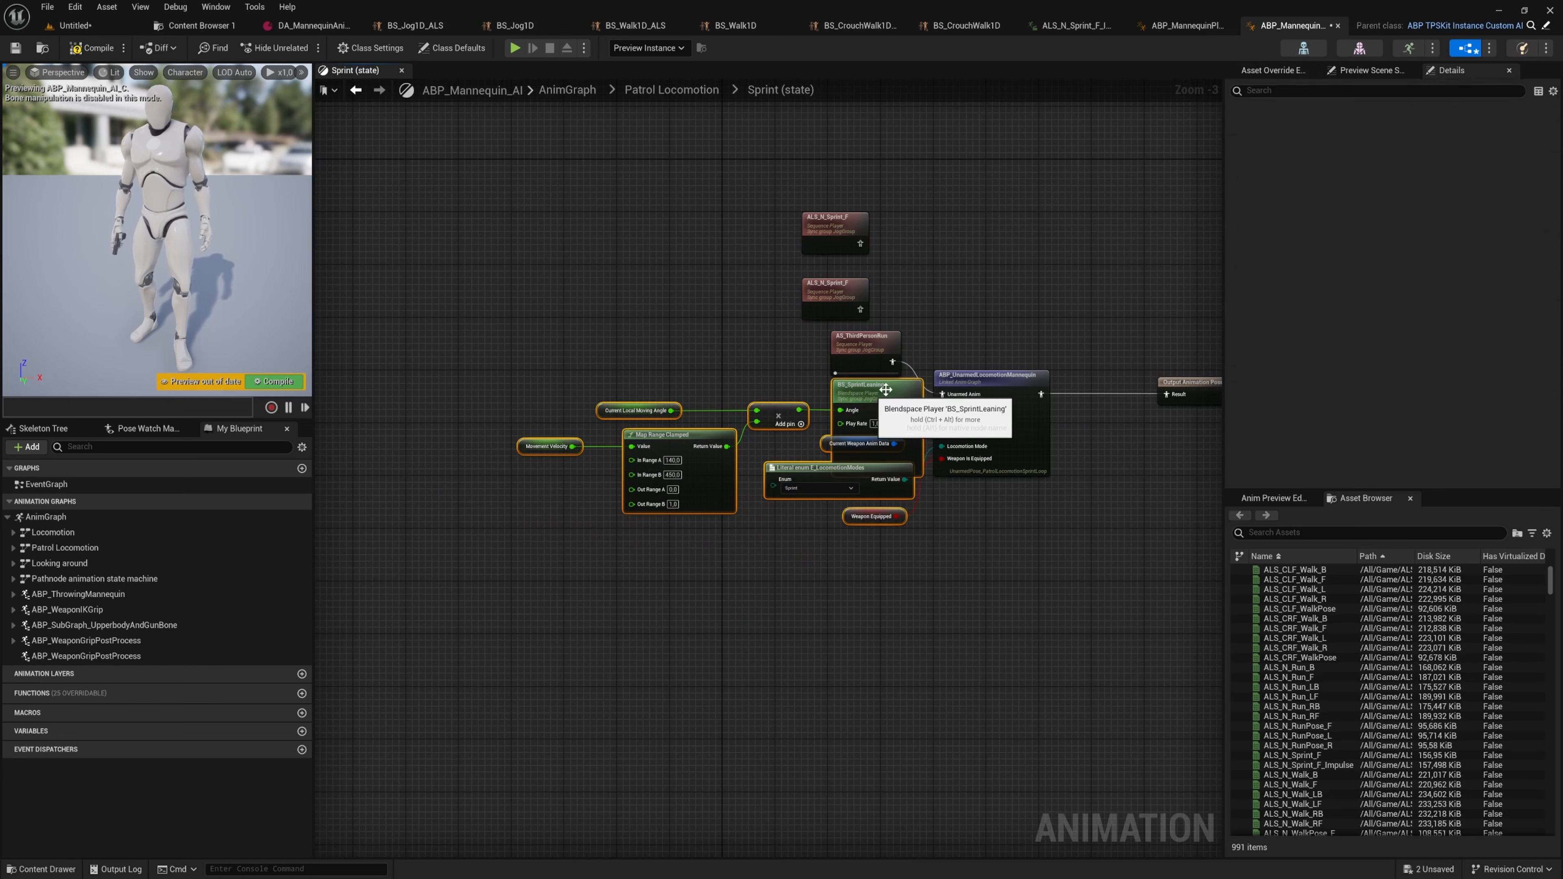
pyautogui.scroll(3, 809, 412)
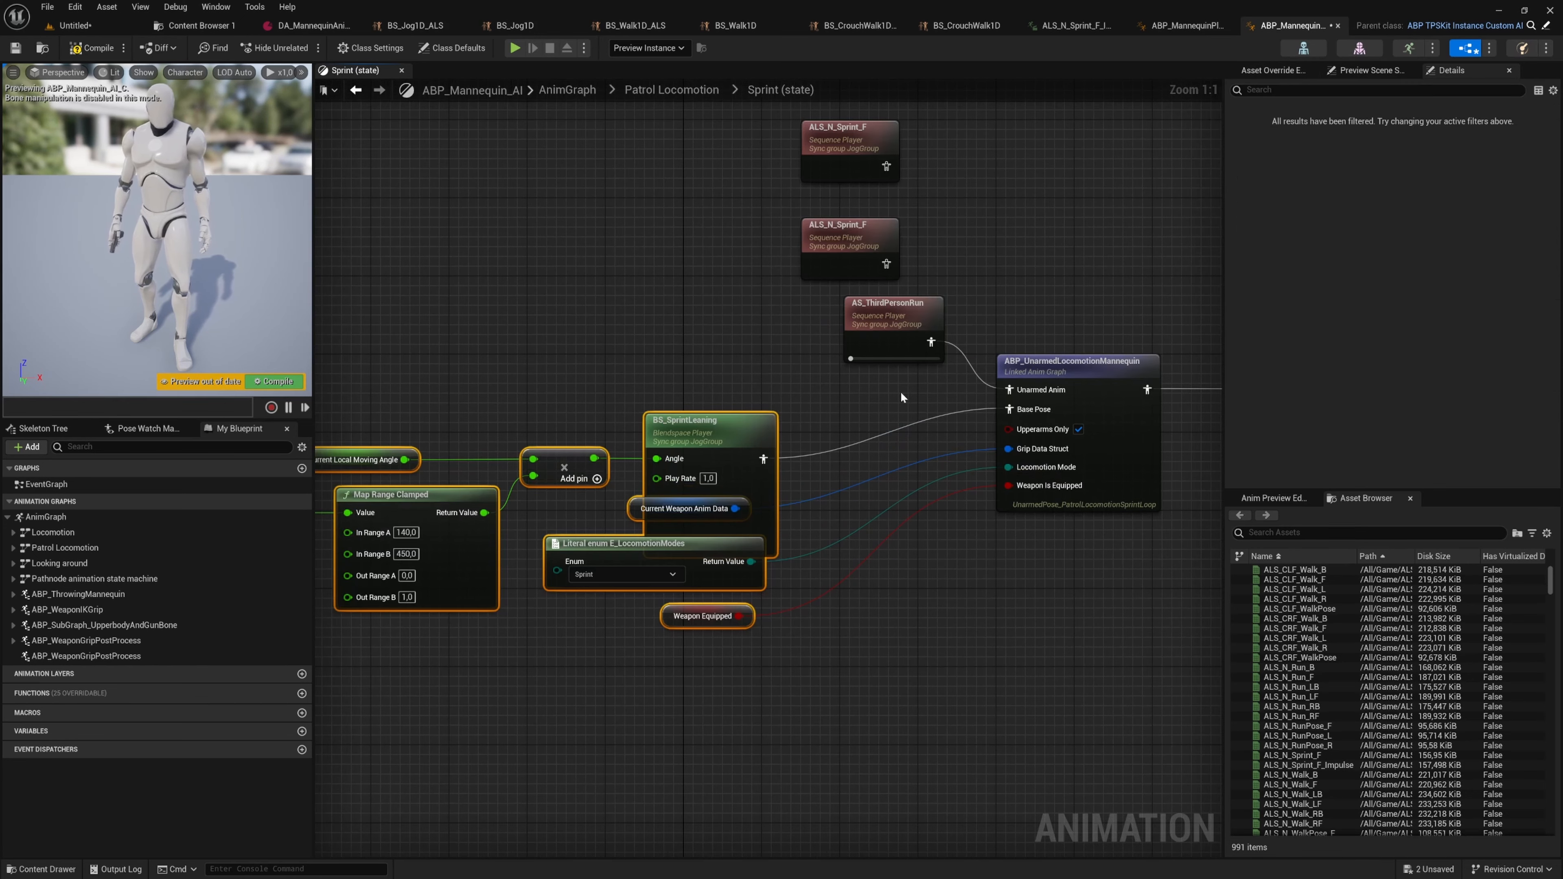
pyautogui.moveTo(901, 397); pyautogui.dragTo(814, 520, button='right')
pyautogui.moveTo(784, 445); pyautogui.dragTo(654, 454)
# - Connect the upper ALS_N_Sprint_F player to Unarmed Anim and the lower one to Base Pose, tidy the lower node's placement and compile
pyautogui.moveTo(911, 502); pyautogui.dragTo(798, 288)
pyautogui.moveTo(797, 386); pyautogui.dragTo(921, 532)
pyautogui.moveTo(751, 395); pyautogui.dragTo(691, 414)
pyautogui.click(478, 323)
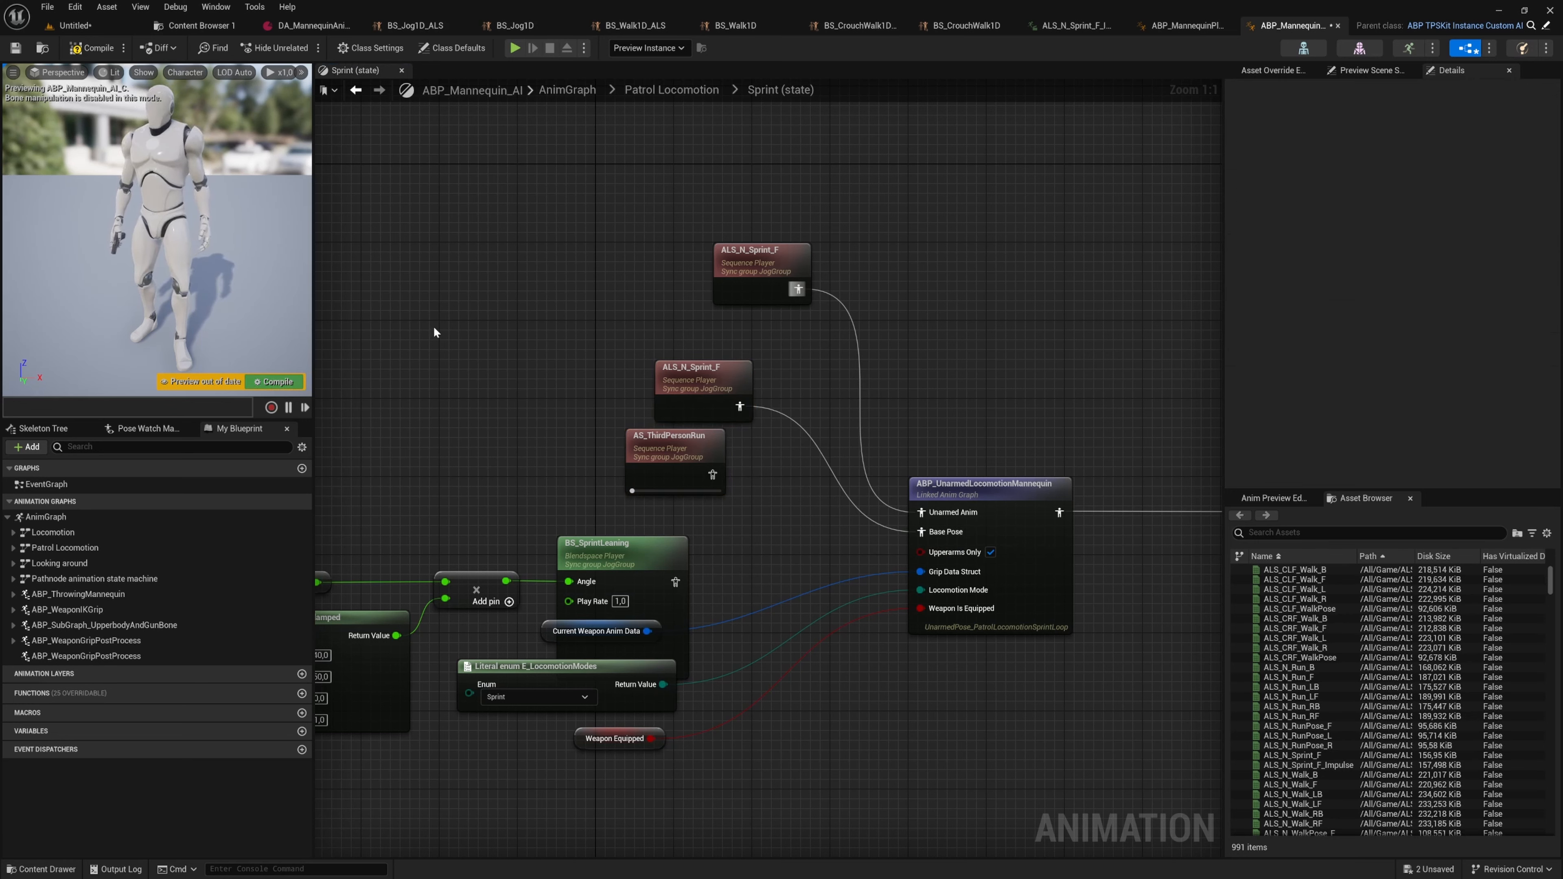
pyautogui.press('F7')
pyautogui.moveTo(692, 367); pyautogui.dragTo(702, 345)
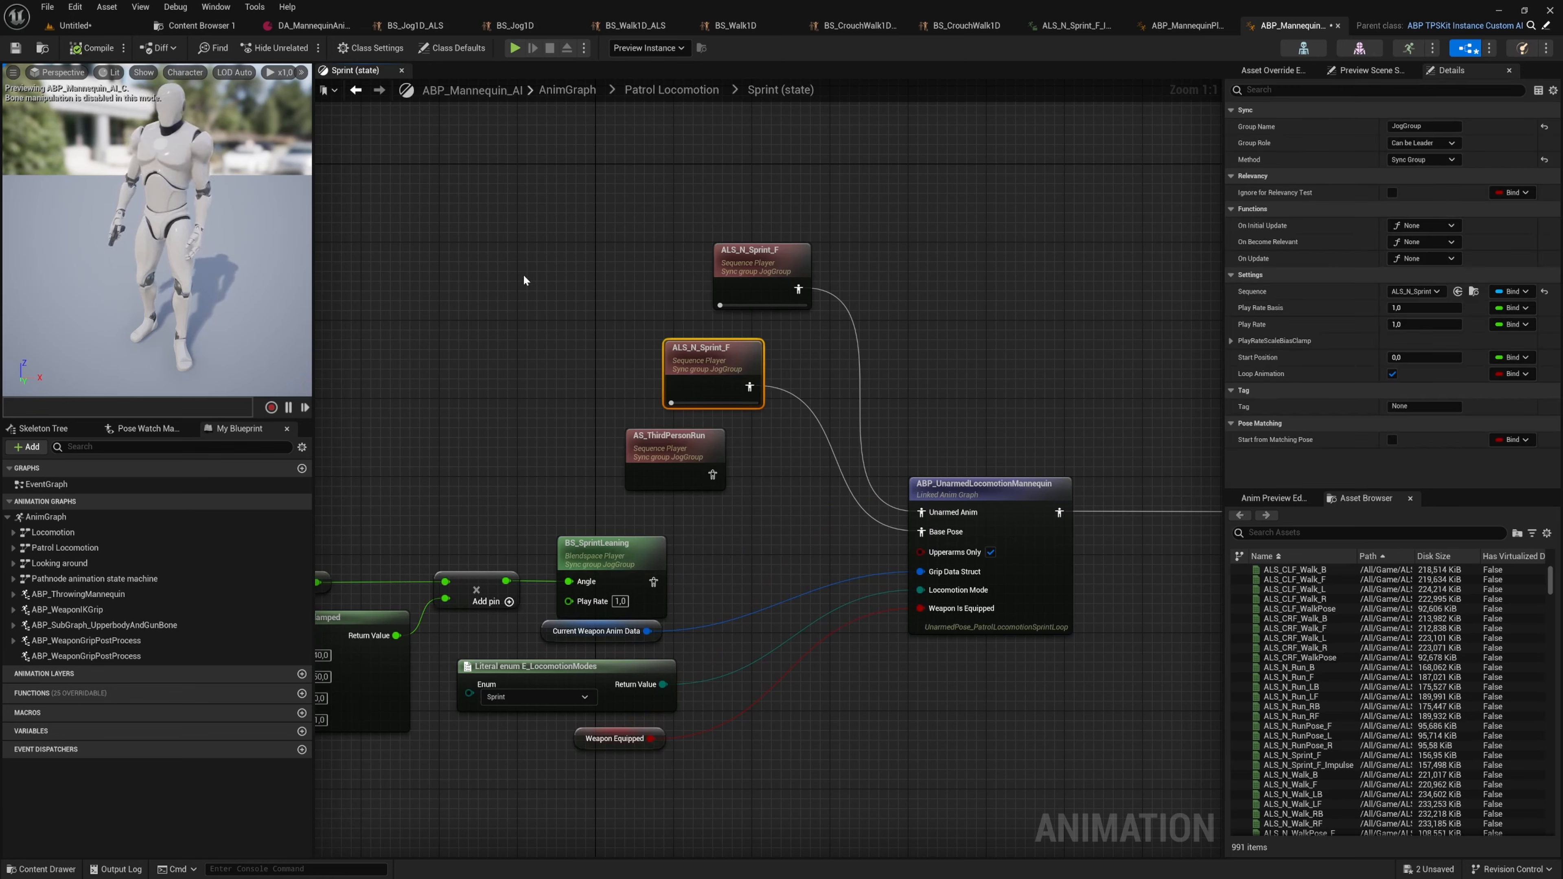
pyautogui.click(466, 205)
# - Play the level, follow the red AI mannequin around its patrol loop to examine its sprint and other movement animations, and stop playing
pyautogui.click(64, 26)
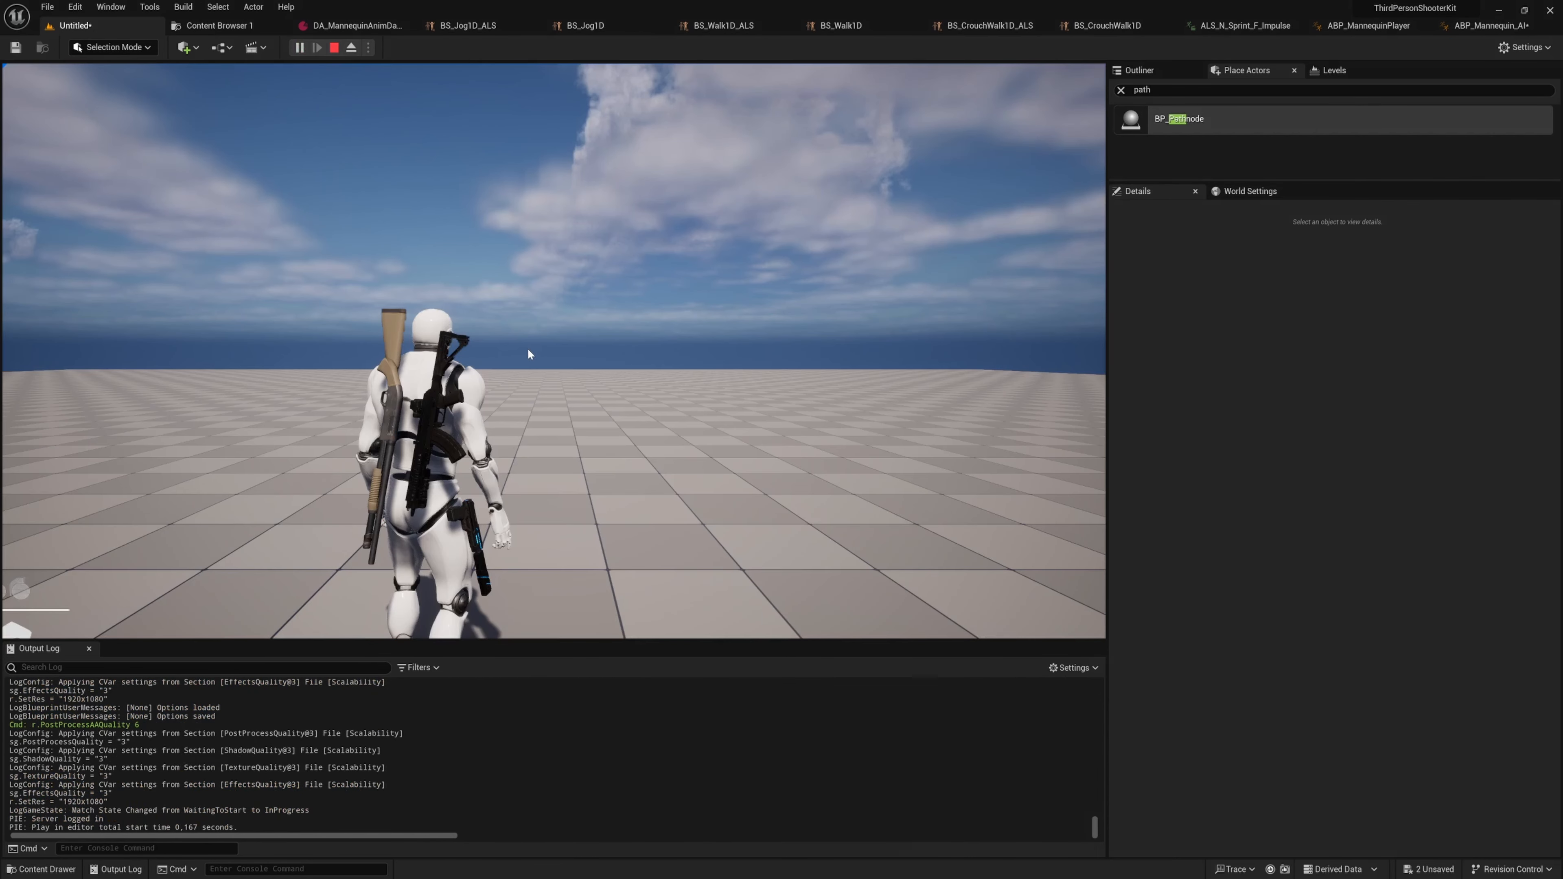
pyautogui.click(528, 348)
pyautogui.press('w')
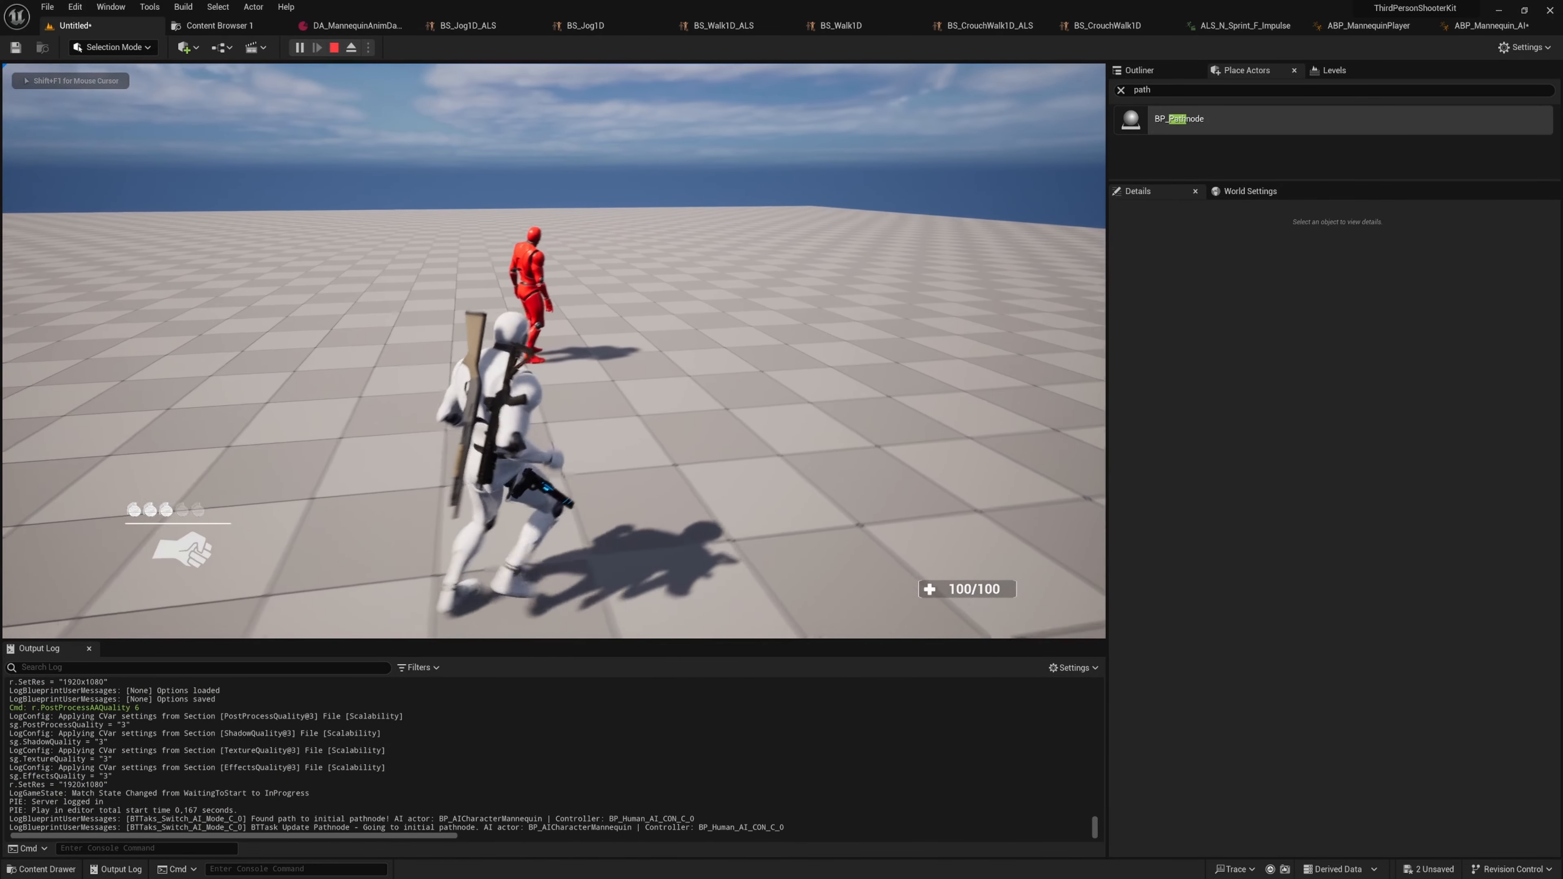
pyautogui.press('s')
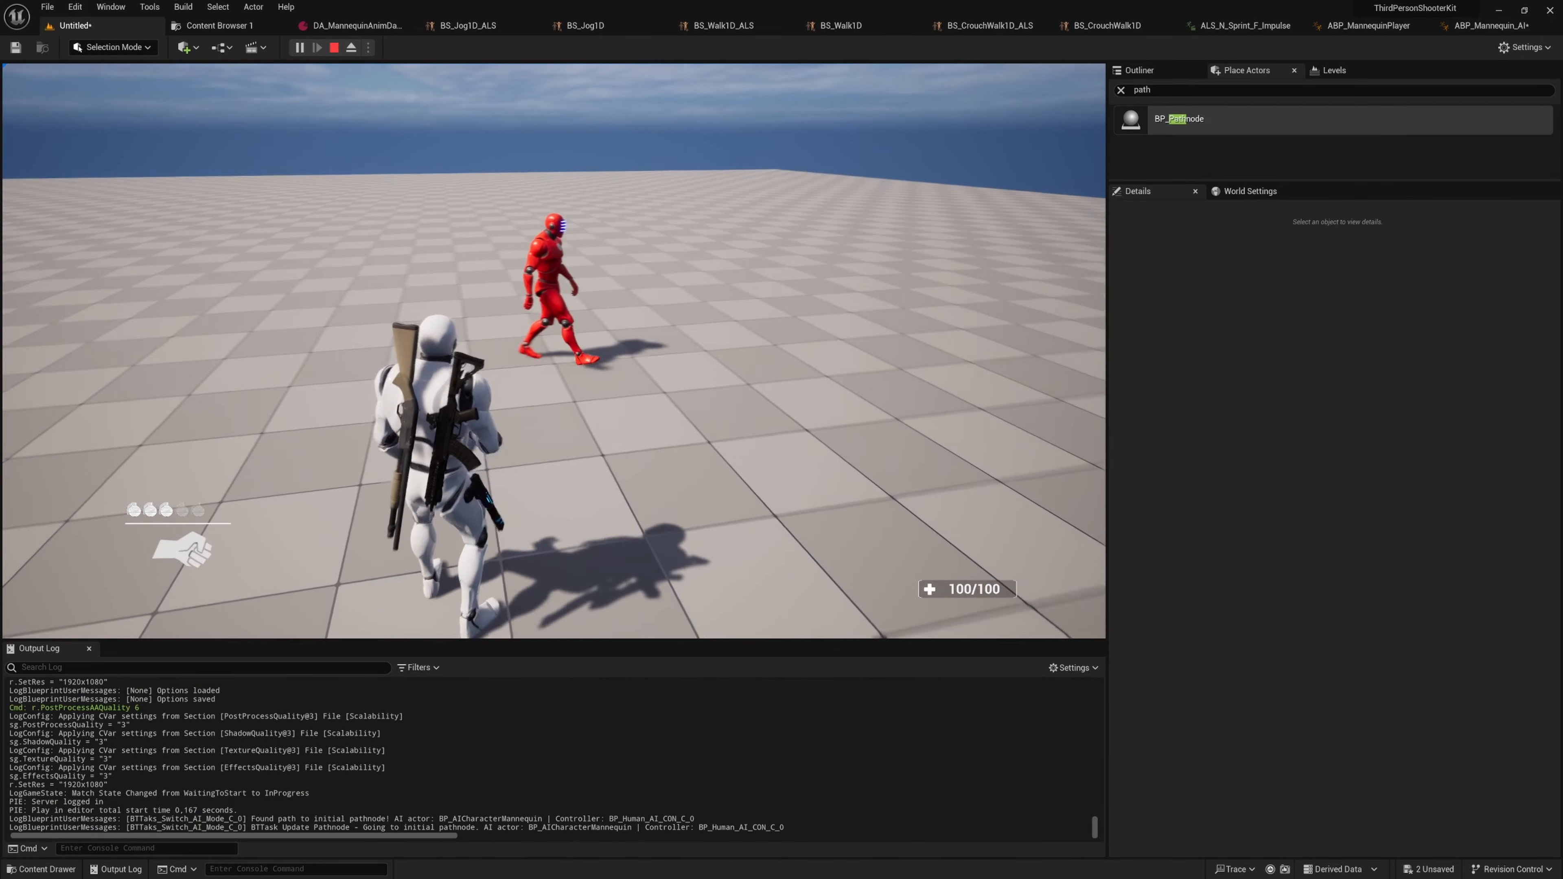
pyautogui.press('d')
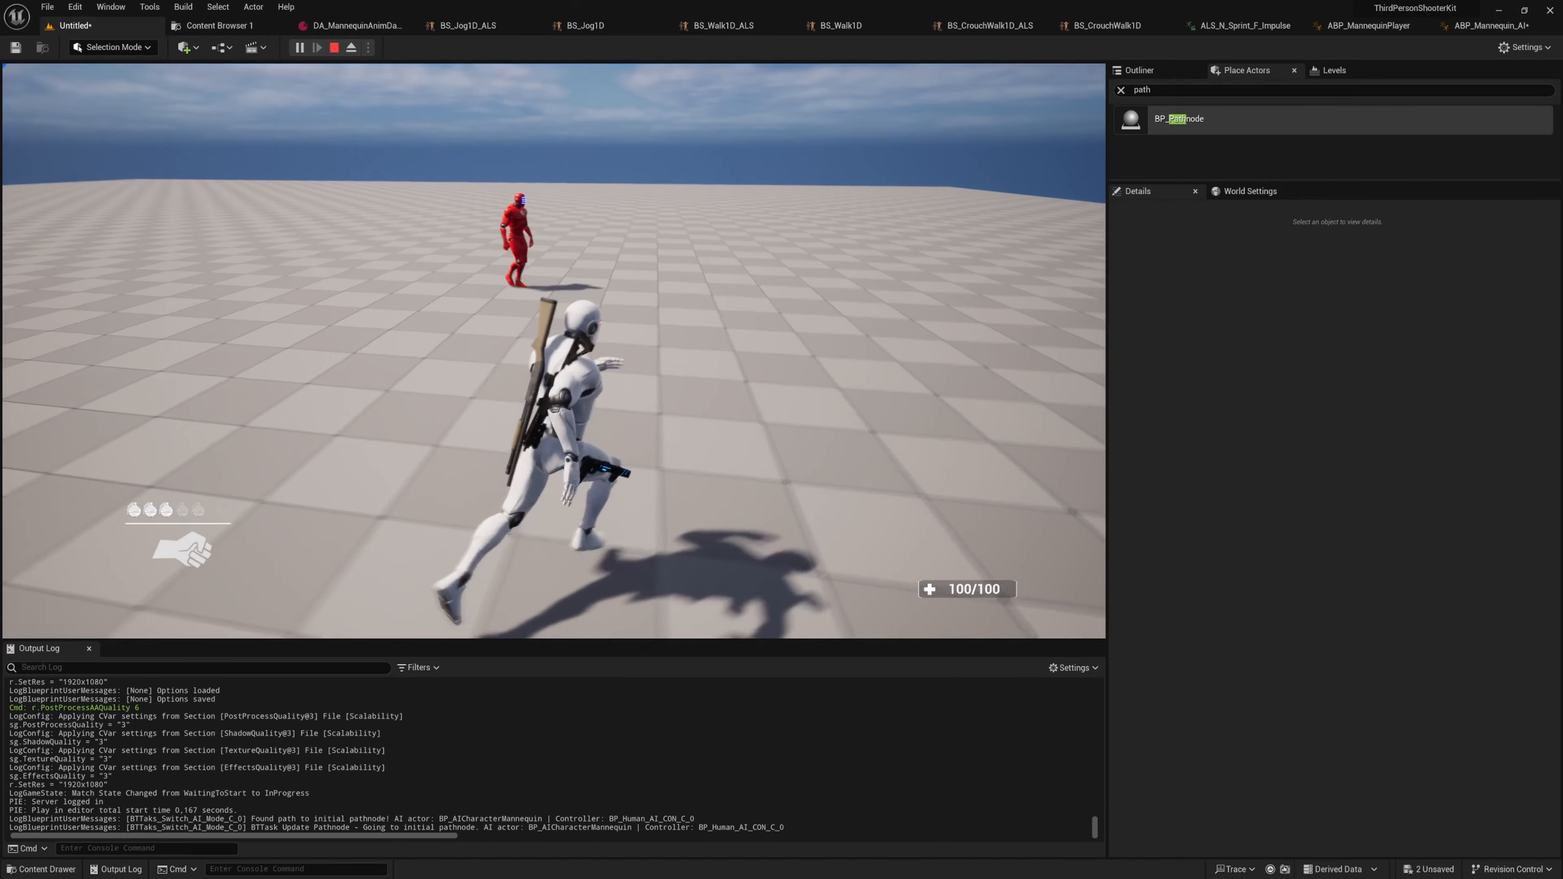
pyautogui.press('w')
pyautogui.press('d')
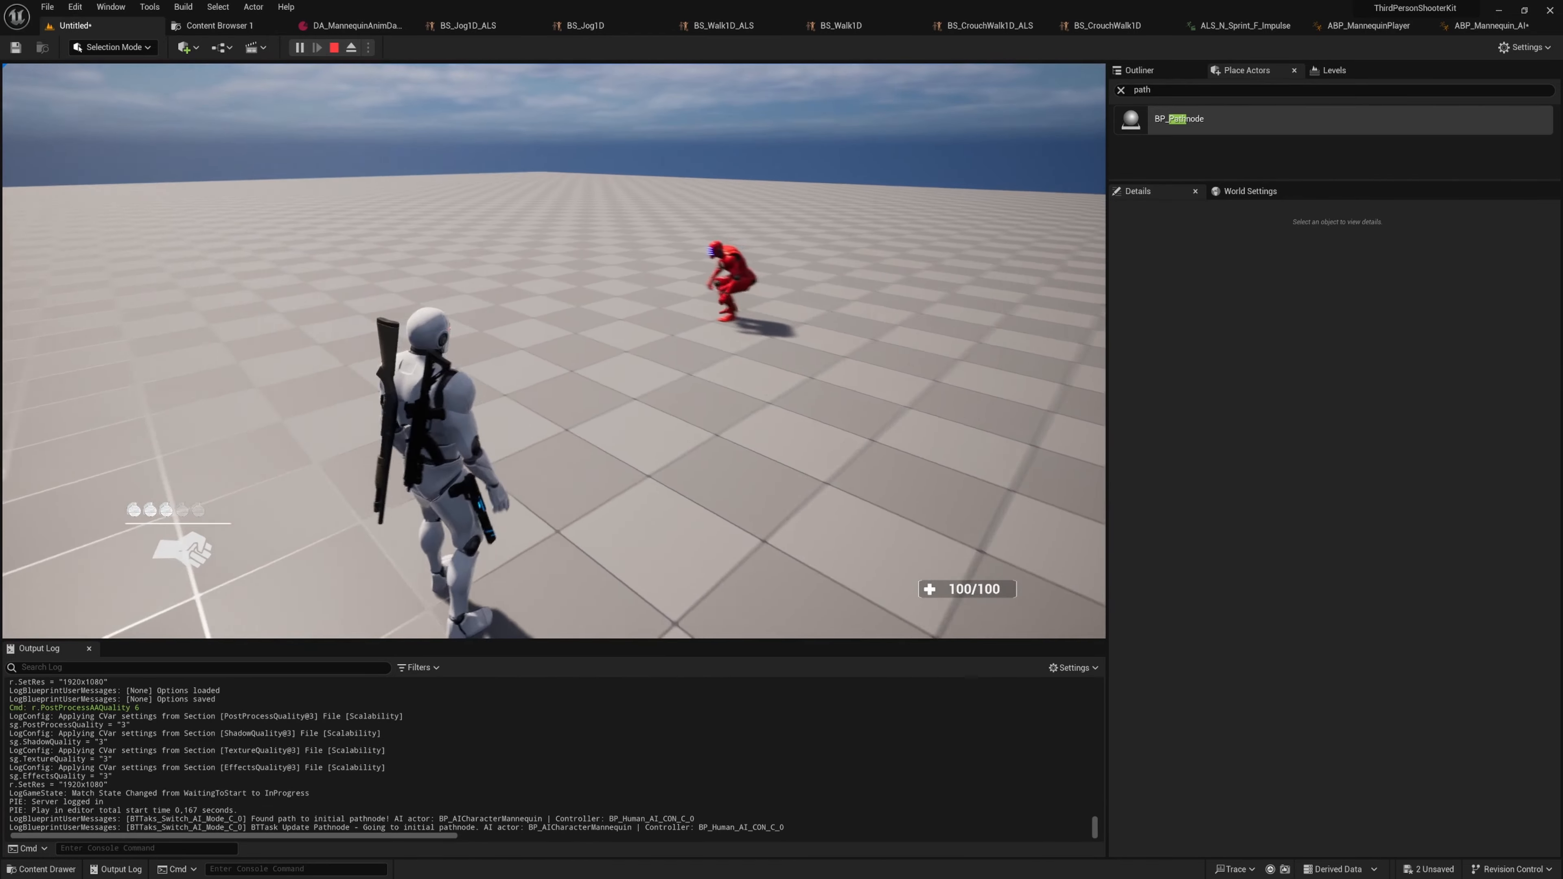
pyautogui.press('w')
pyautogui.press('w')
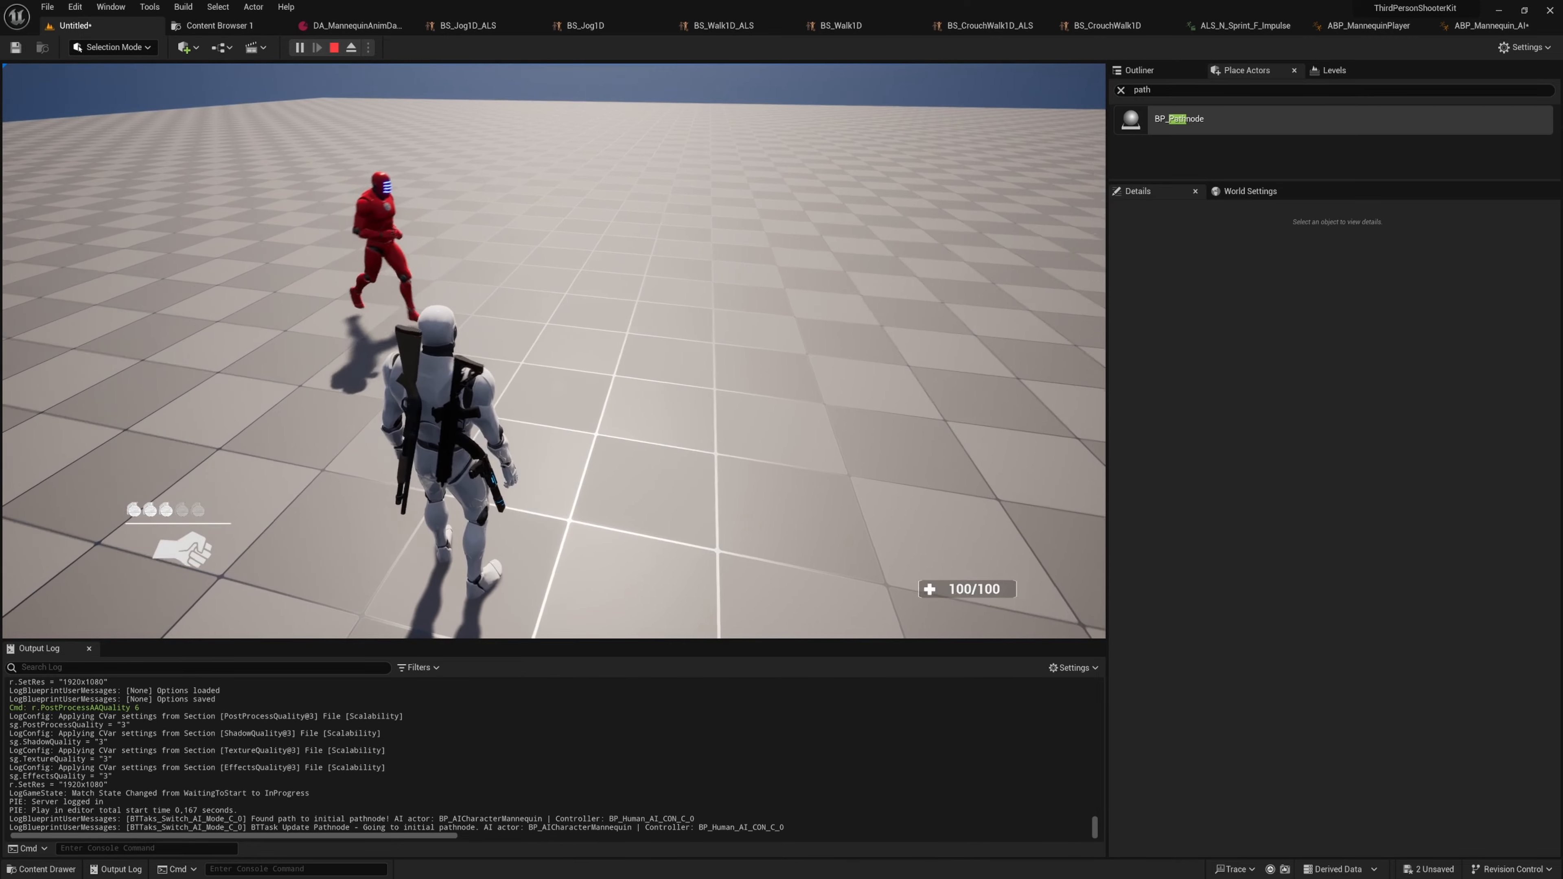
pyautogui.press('w')
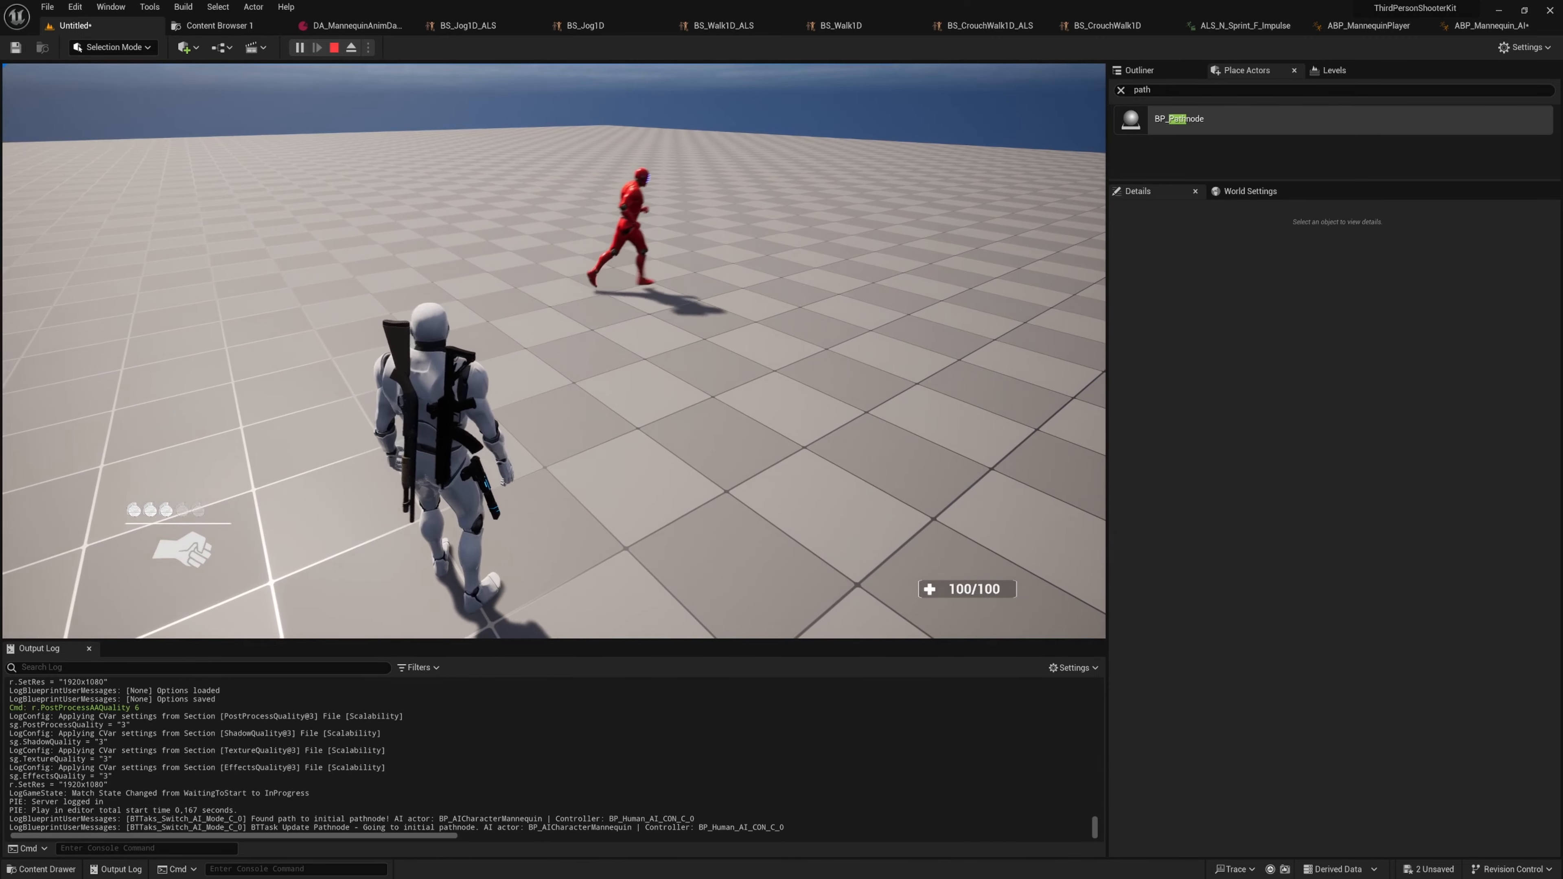
pyautogui.press('w')
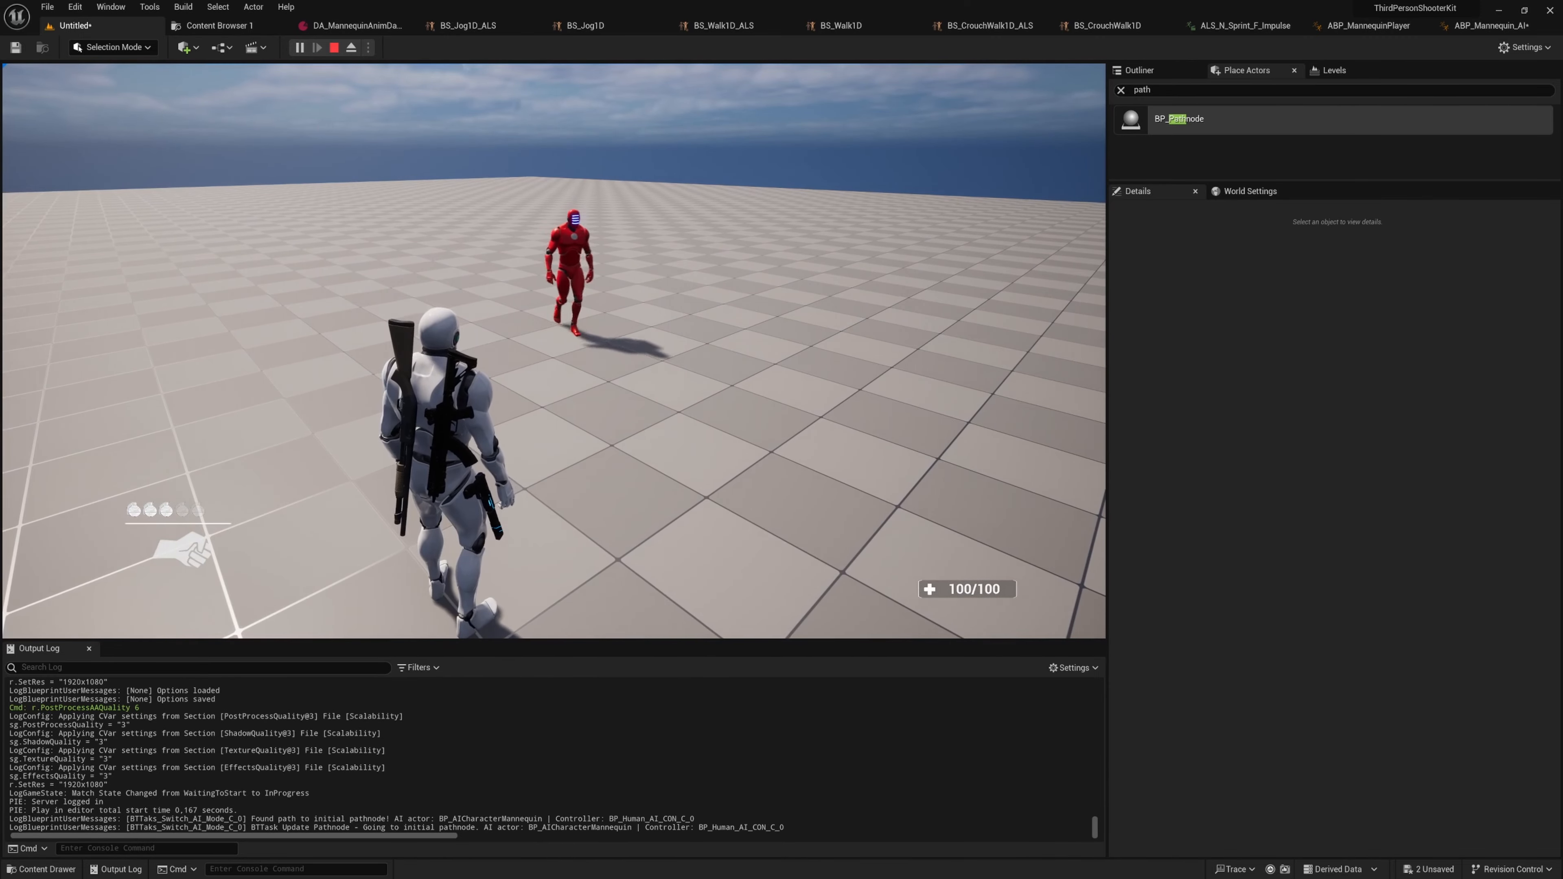
pyautogui.press('w')
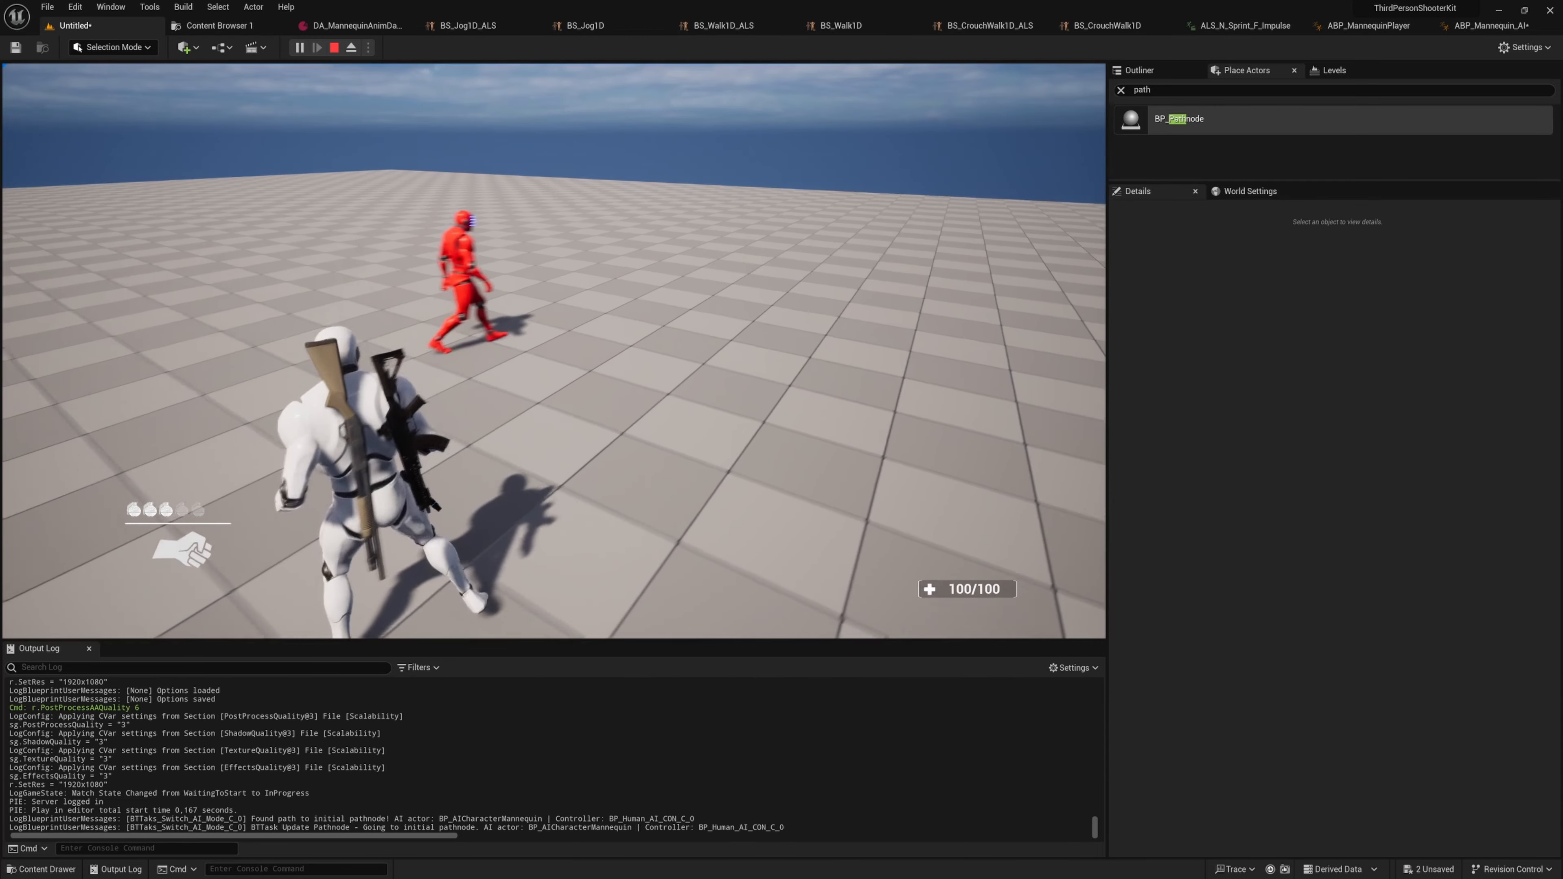
pyautogui.press('w')
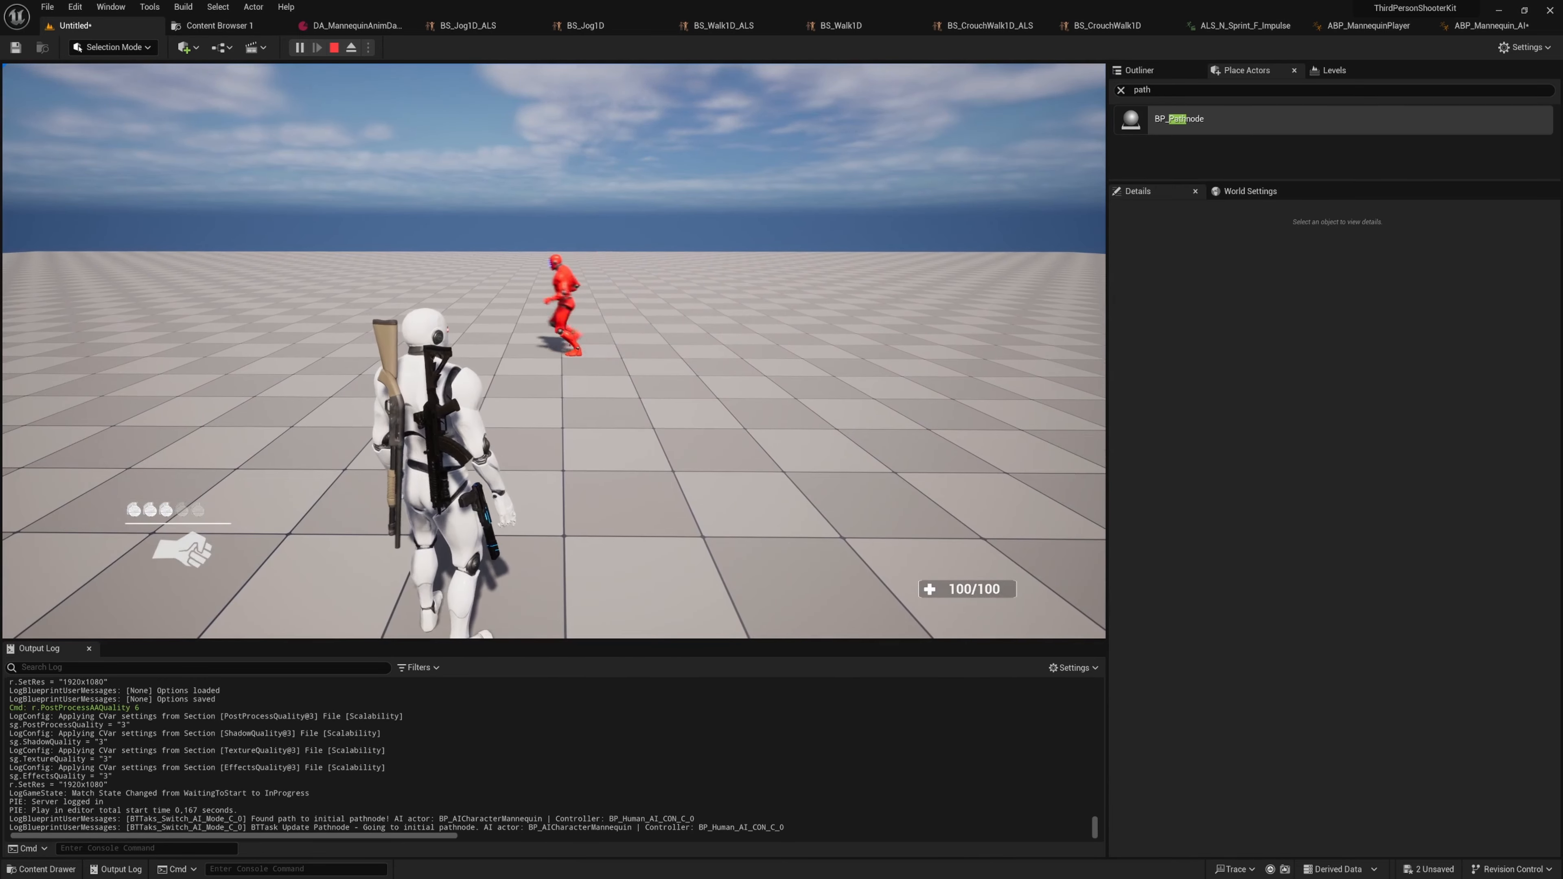
pyautogui.press('Escape')
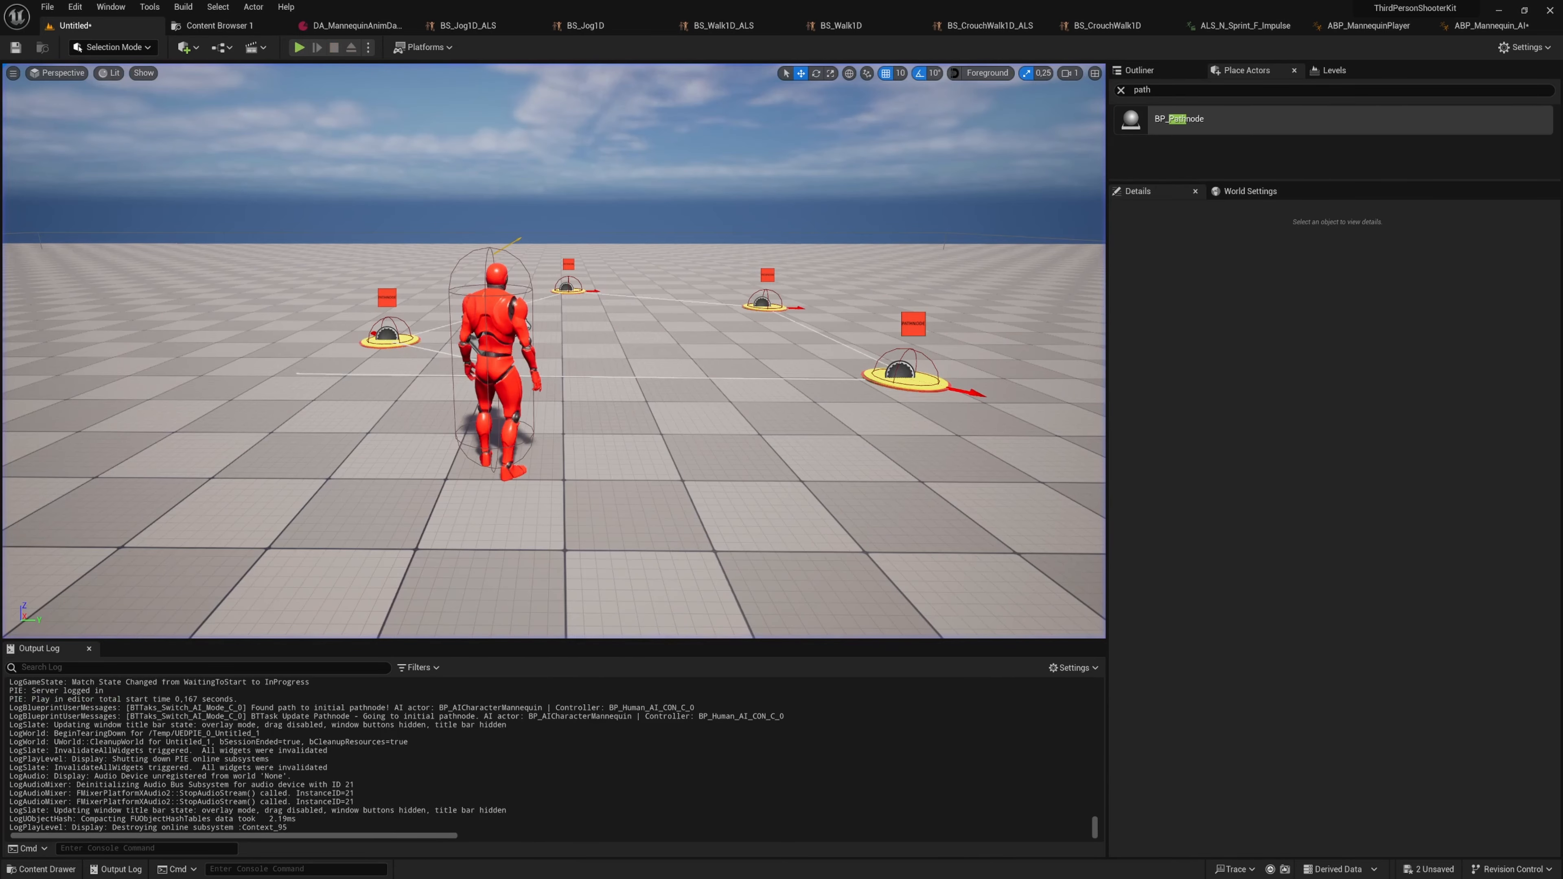